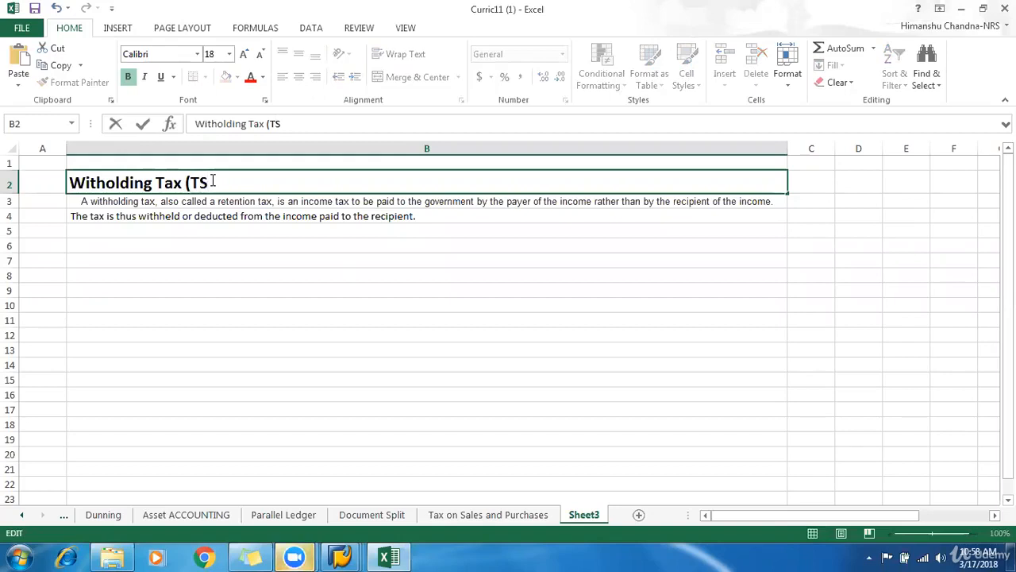
- Complete the heading in cell B2 so that it reads "Witholding Tax (TDS)"
key("BackSpace")
type("DS)")
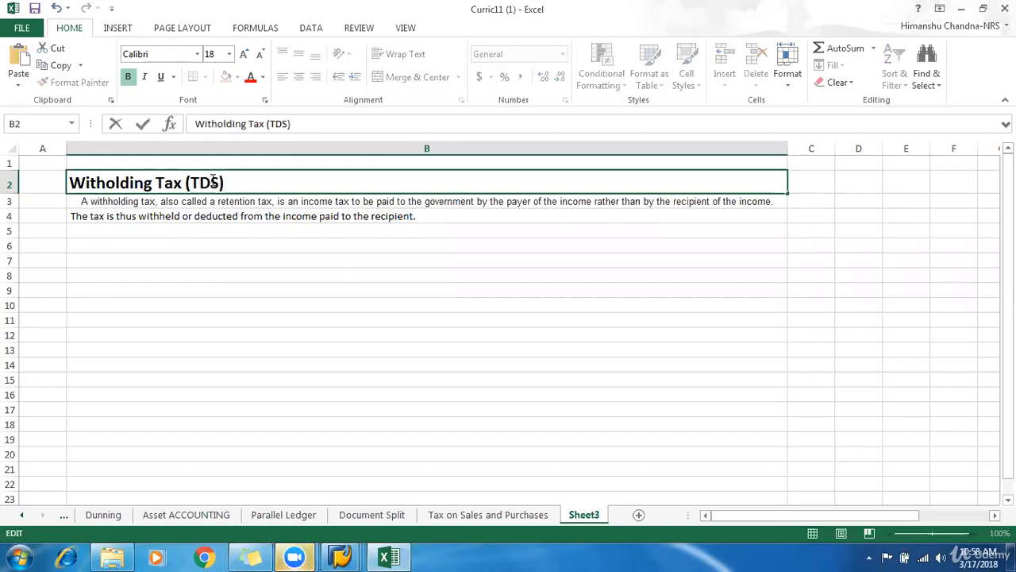
left_click(537, 316)
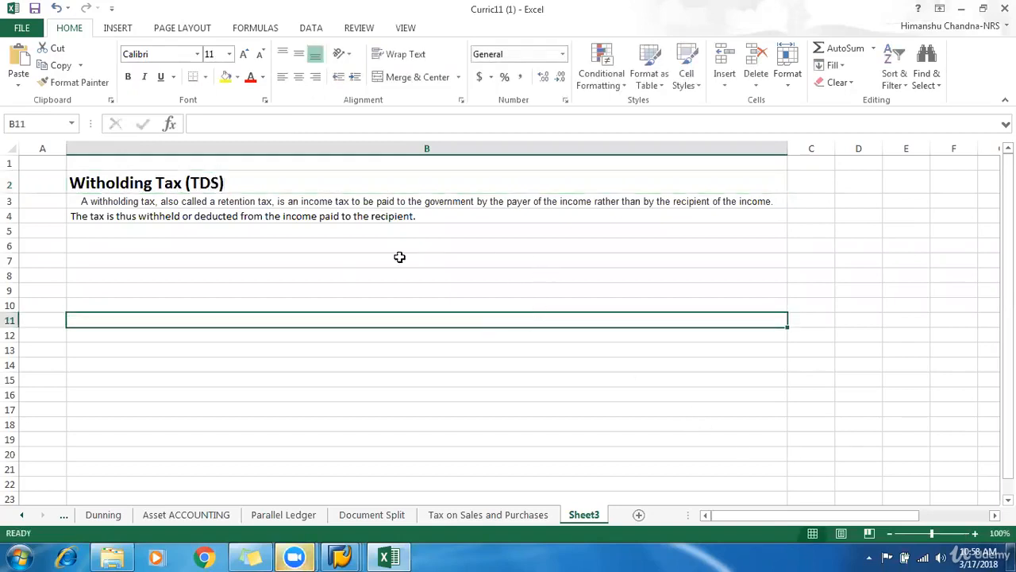
- Review the withholding tax definition in cells B3 and B4
left_click(136, 202)
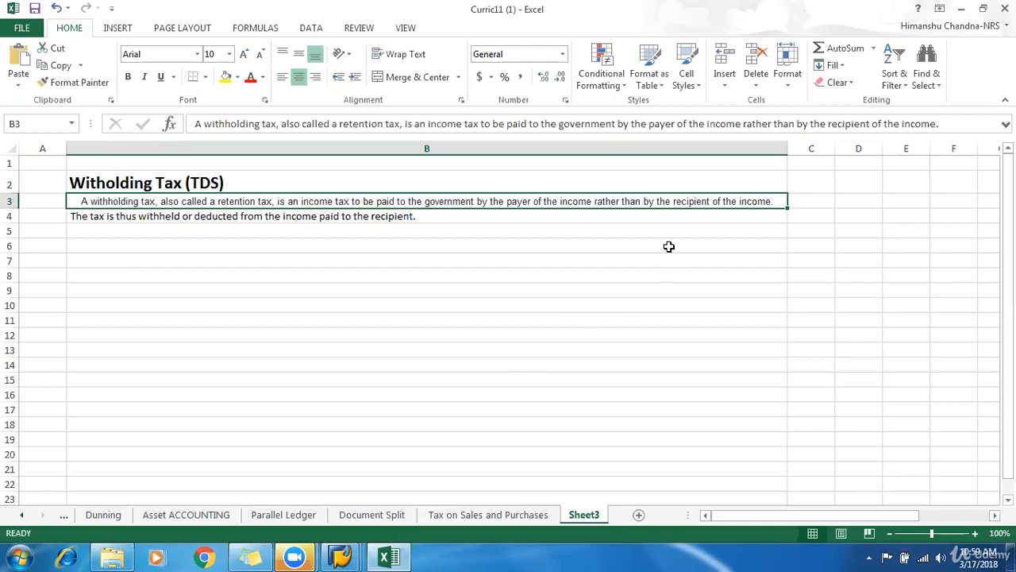
left_click(256, 218)
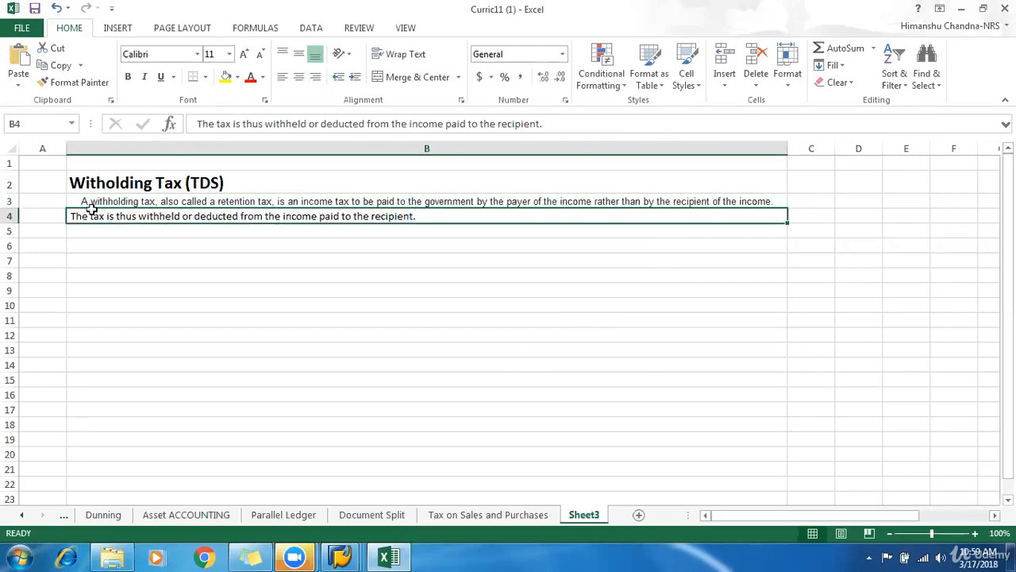
left_click(472, 226)
left_click(492, 218)
- Switch to the SAP Easy Access session, run transaction SPRO and open the SAP Reference IMG
mouse_move(340, 557)
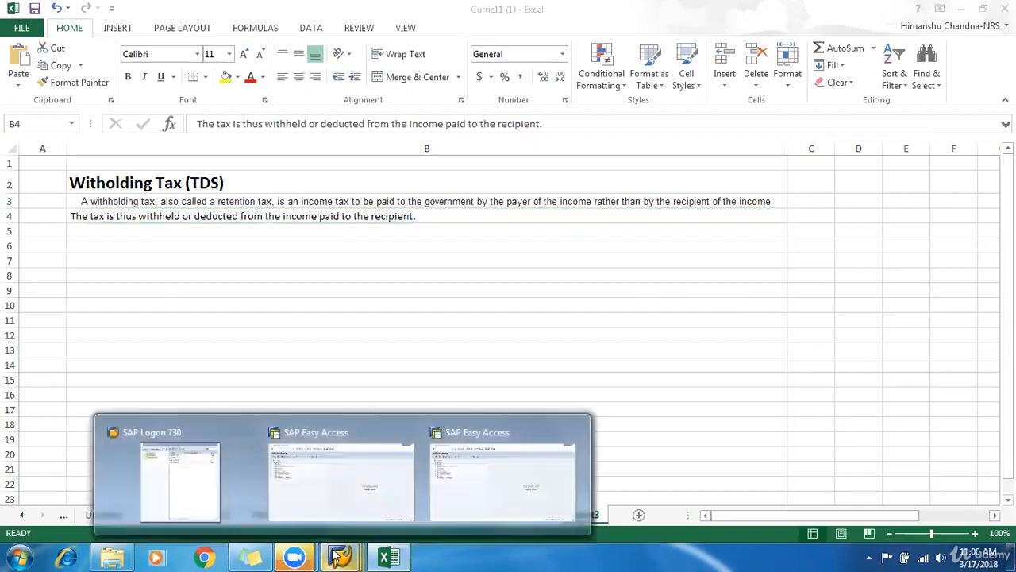
left_click(453, 495)
left_click(82, 41)
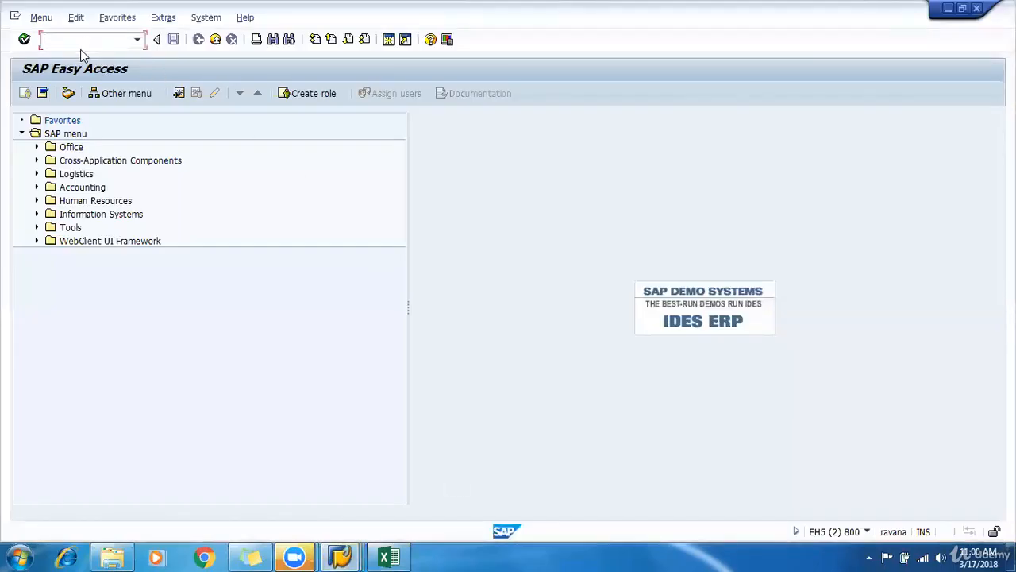
type("SPRO")
key("Return")
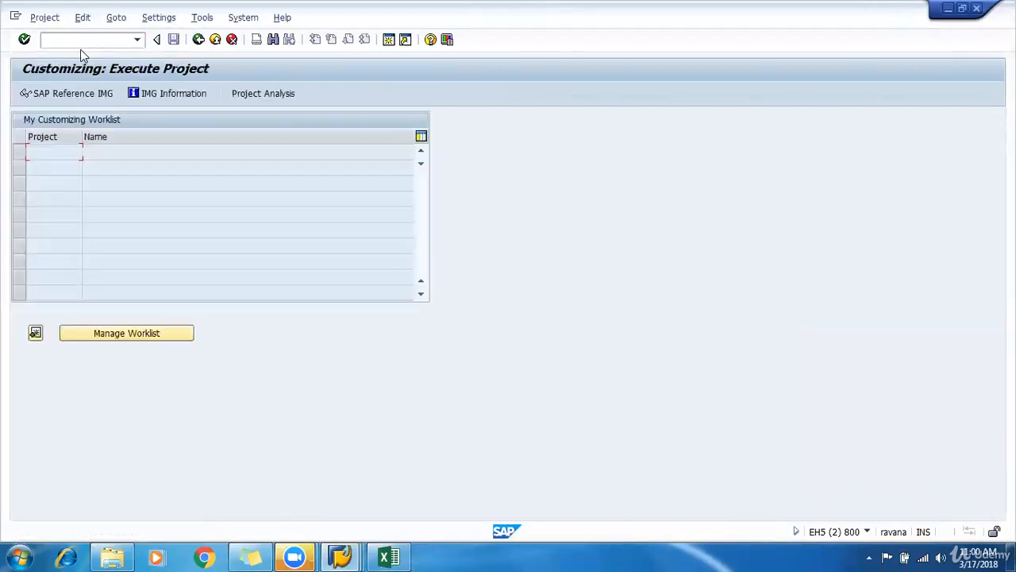
left_click(67, 93)
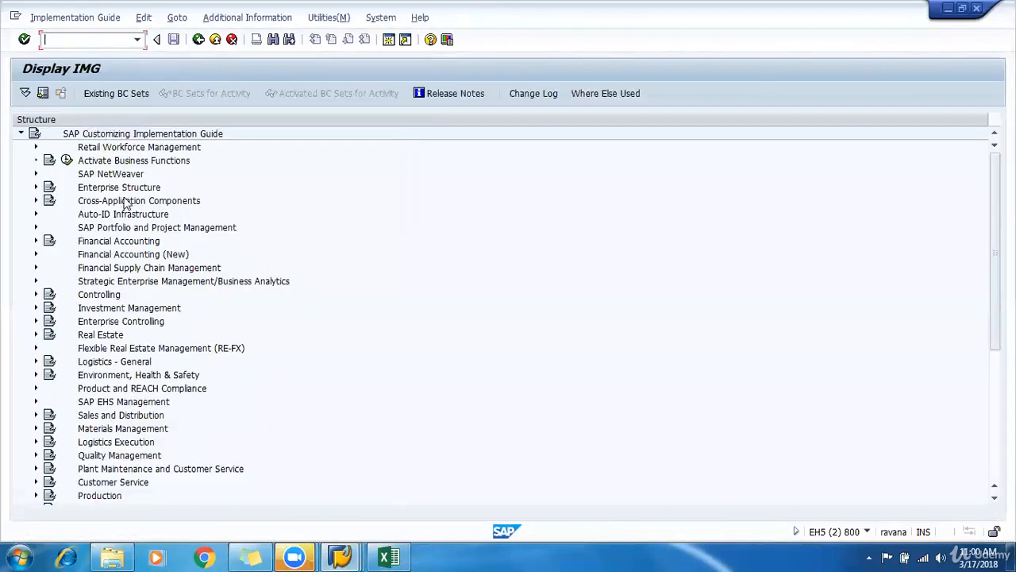
- Expand Financial Accounting (New) and its Financial Accounting Global Settings (New) node in the implementation guide
key("Down")
key("Down")
key("Down")
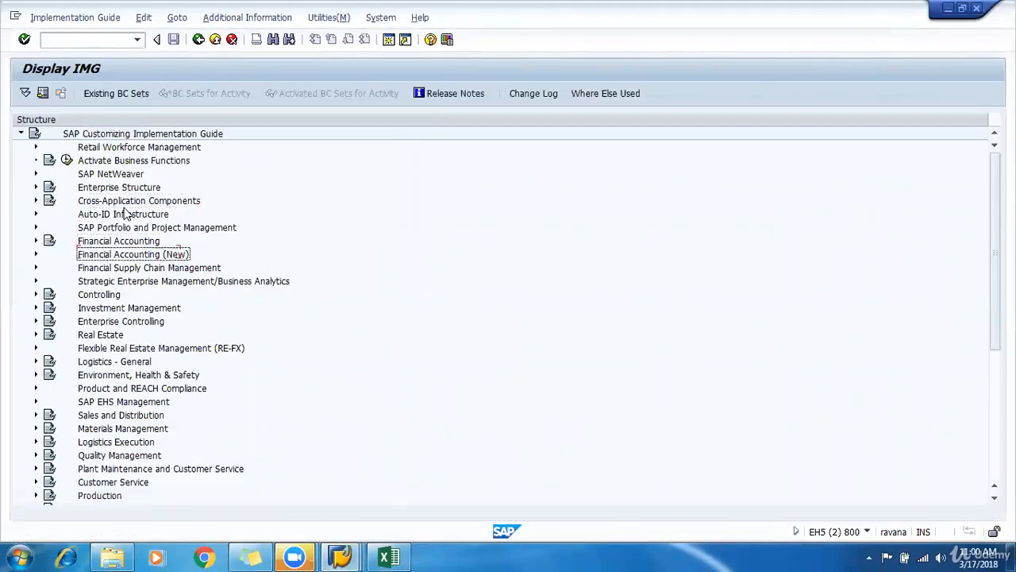
key("Right")
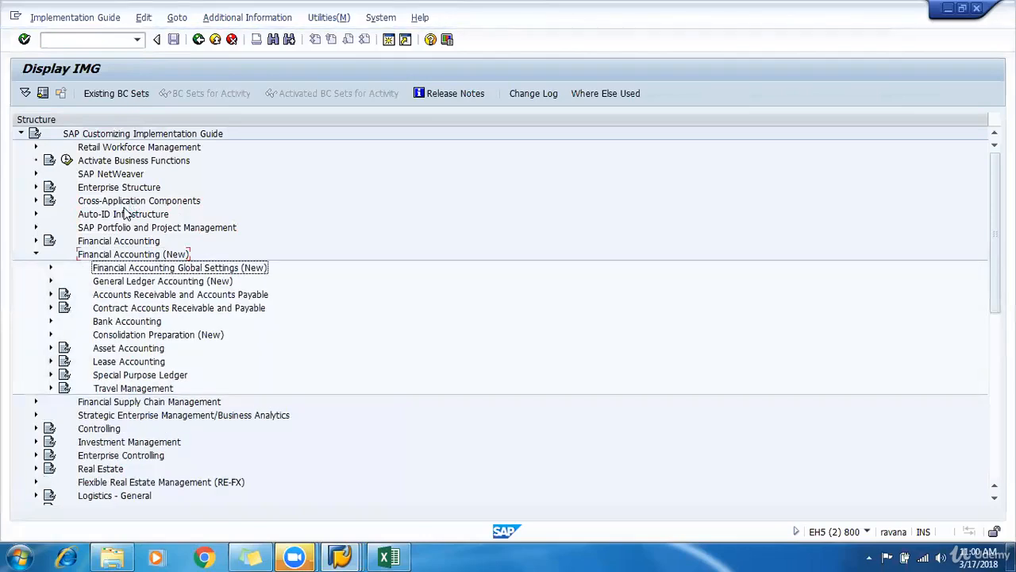
key("Down")
key("Right")
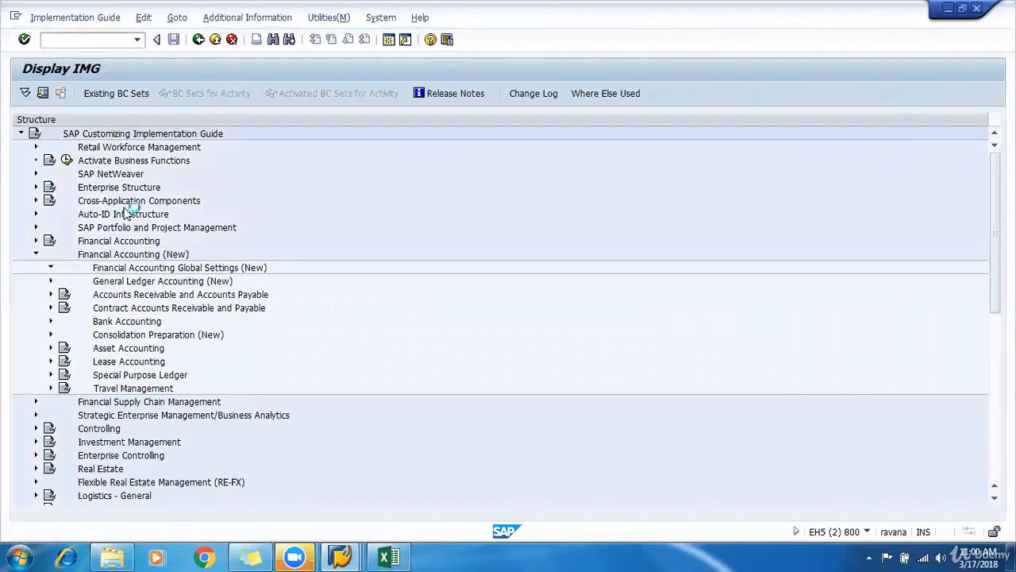
- Expand the Withholding Tax node under the global settings and its Extended Withholding Tax subnode
key("Down")
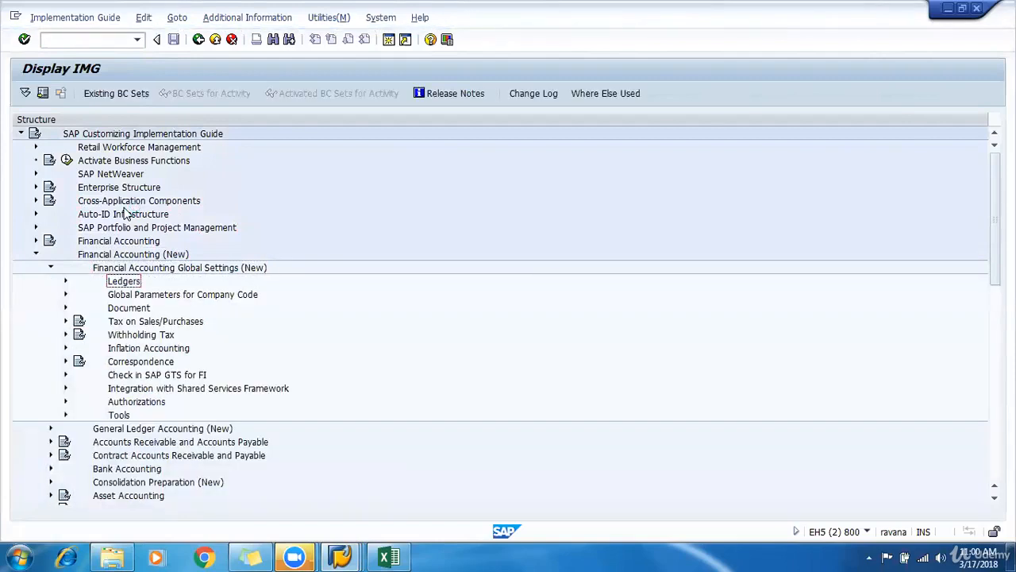
key("Down")
key("Down")
key("Down")
key("Down")
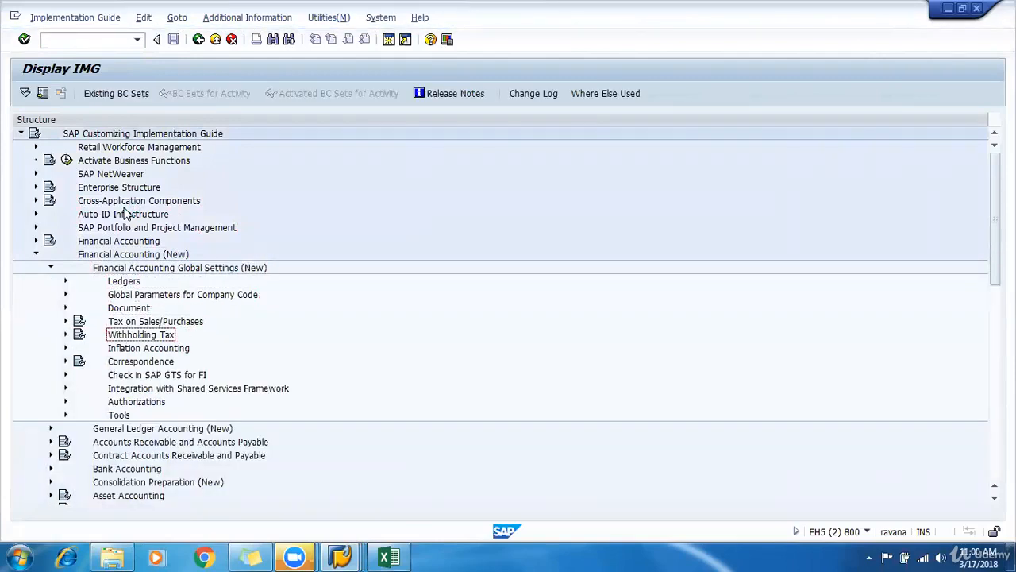
key("Right")
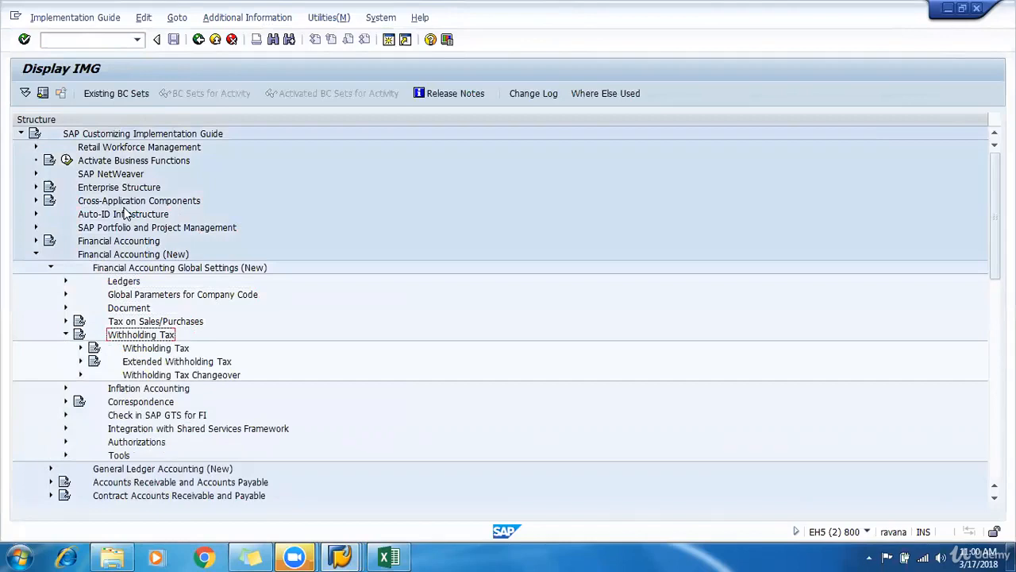
key("Down")
key("Down")
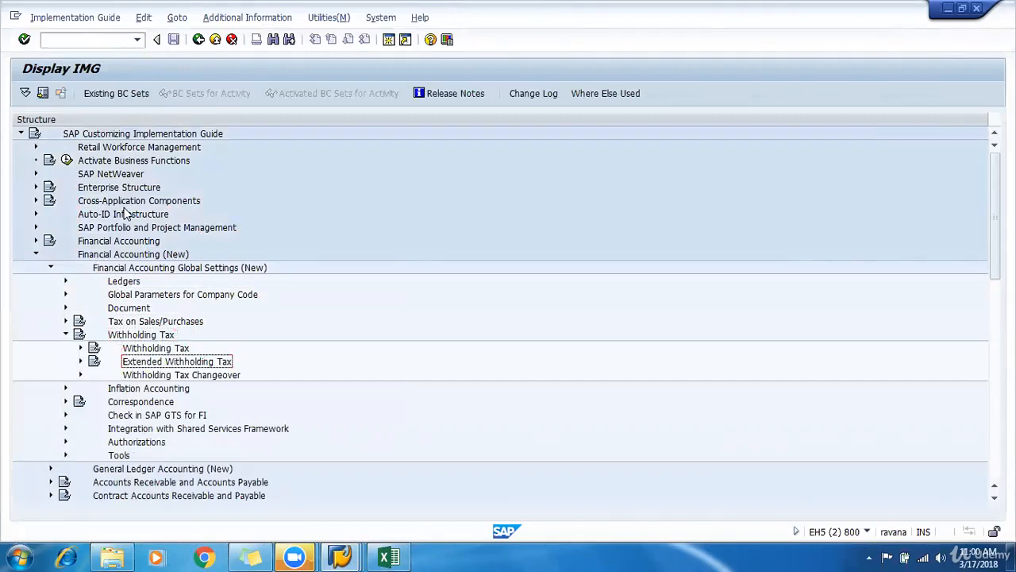
key("Up")
key("Down")
key("Right")
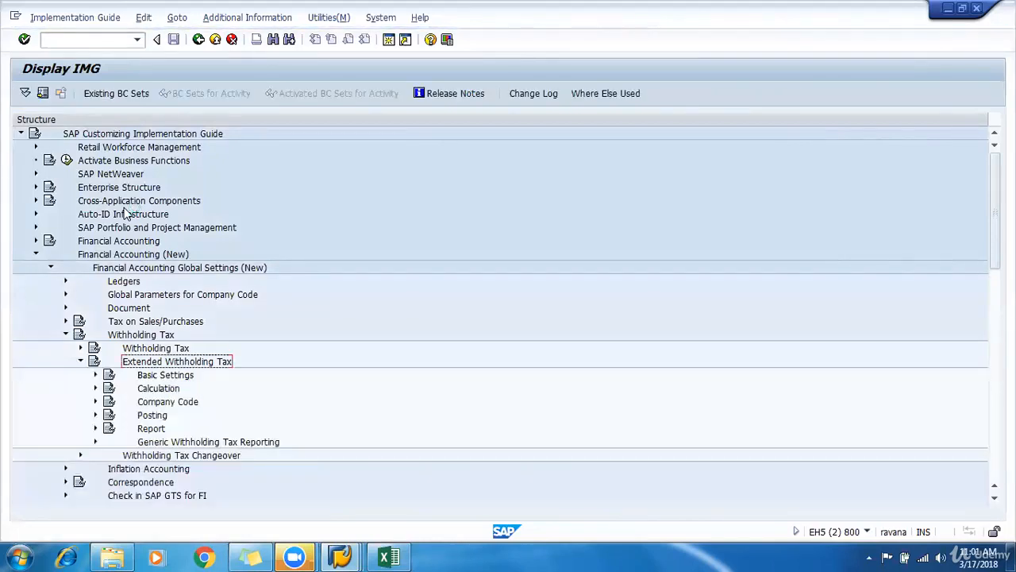
- Expand Basic Settings under Extended Withholding Tax and select the Check Withholding Tax Countries activity
key("Down")
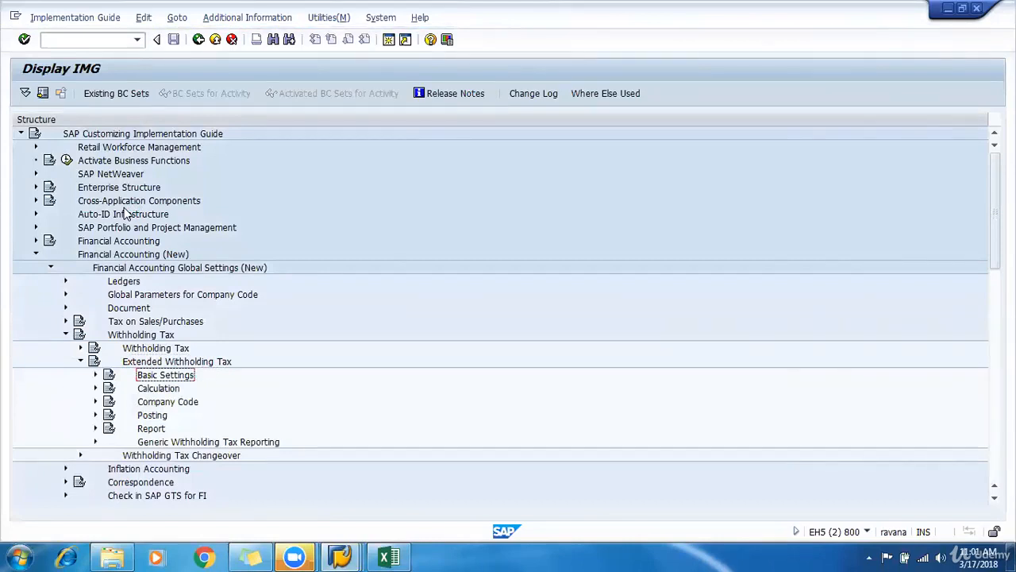
key("Down")
key("Down")
key("Down")
key("Up")
key("Up")
key("Up")
key("Right")
key("Down")
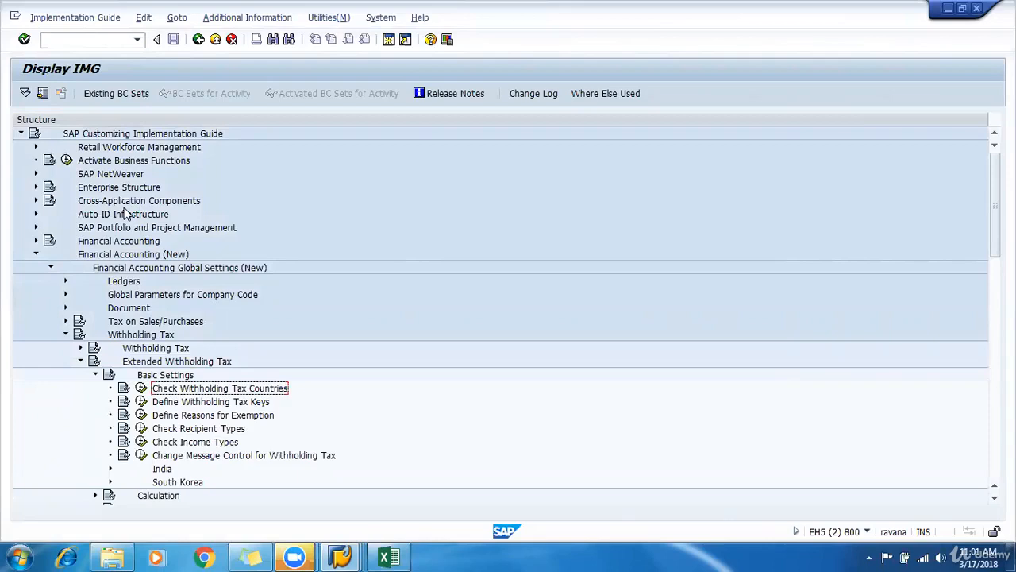
key("Left")
key("Return")
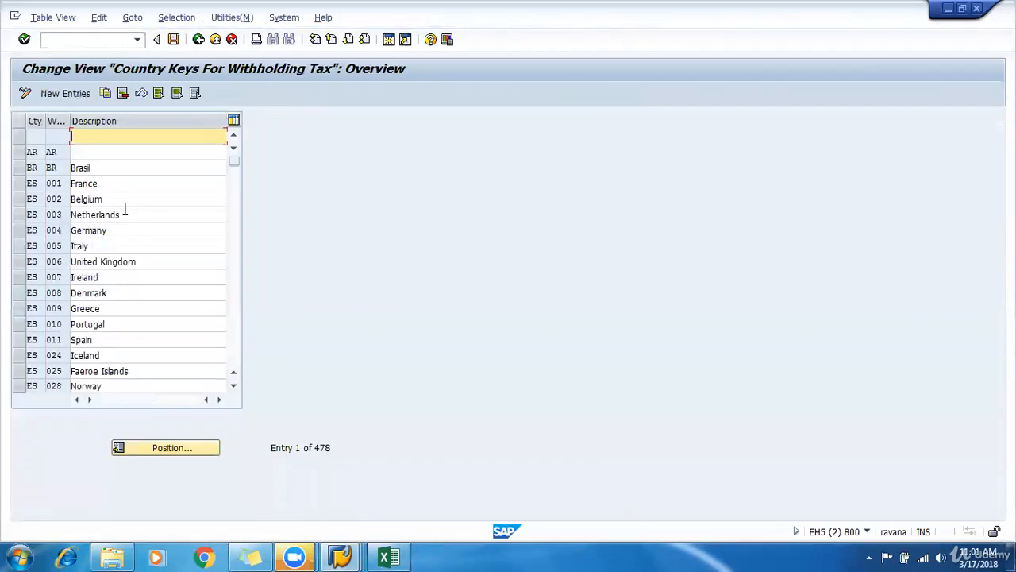
key("F3")
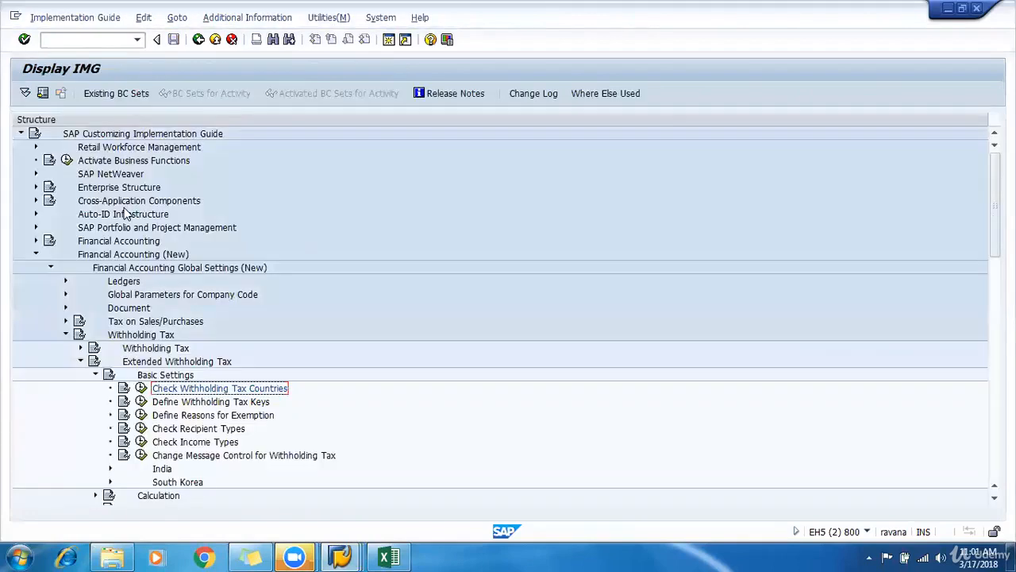
- Show the IMG Activity keys as additional information in the guide structure and widen the added column
key("alt+g")
key("Right")
key("Right")
key("Down")
key("Right")
key("Down")
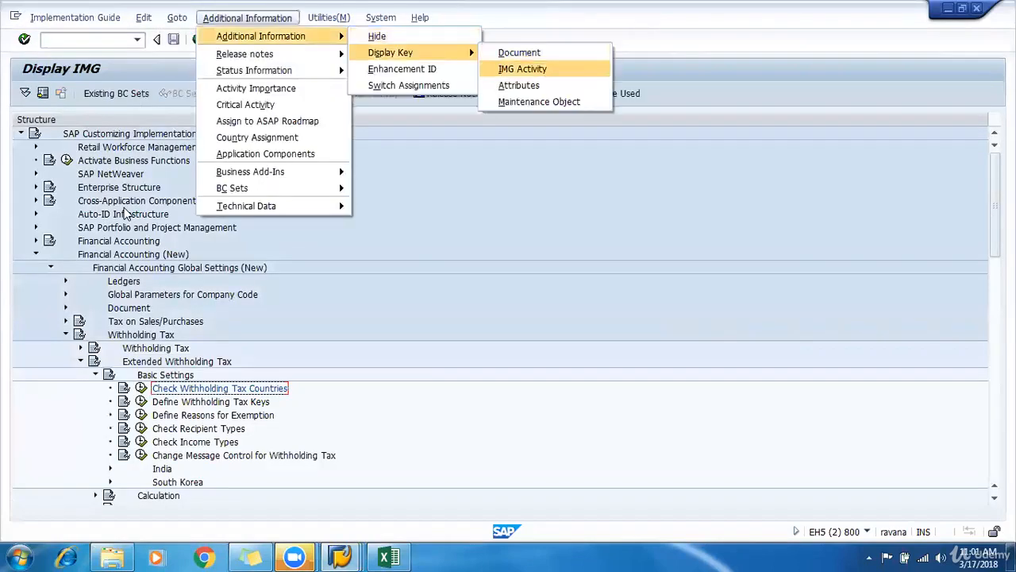
key("Return")
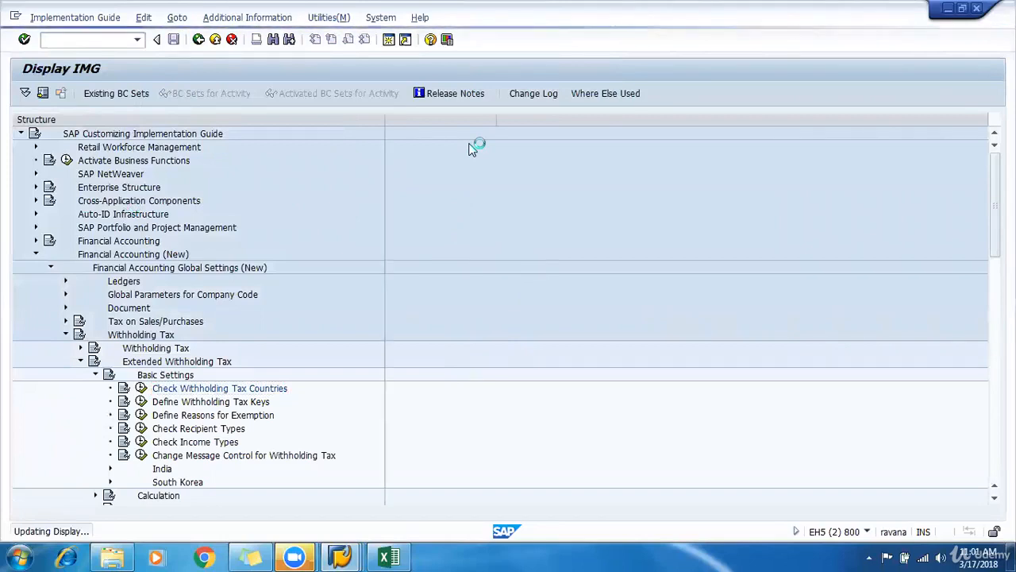
left_click_drag(479, 120, 617, 147)
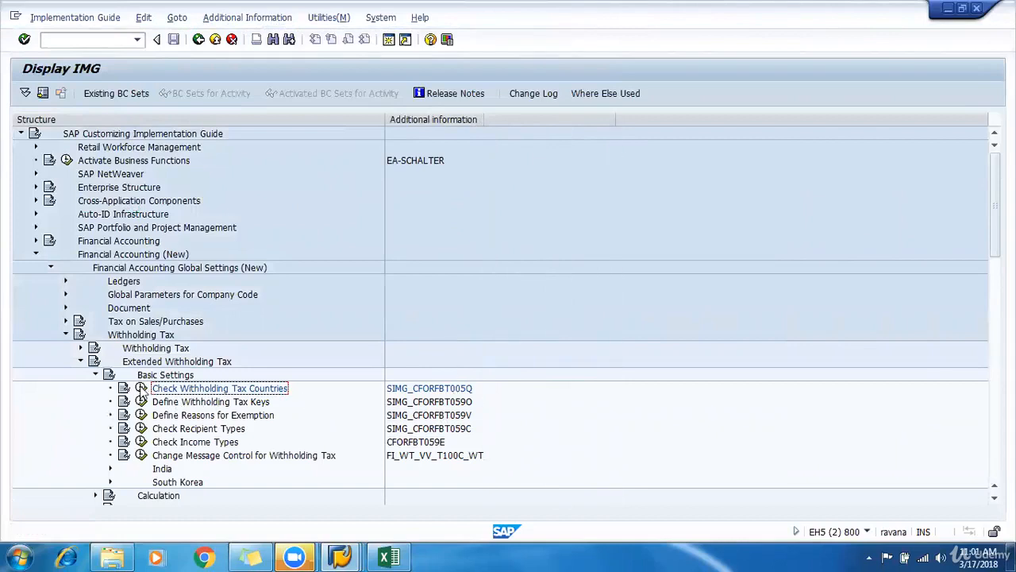
- Execute Check Withholding Tax Countries, position the country key list at IN and select the India entry
left_click(141, 389)
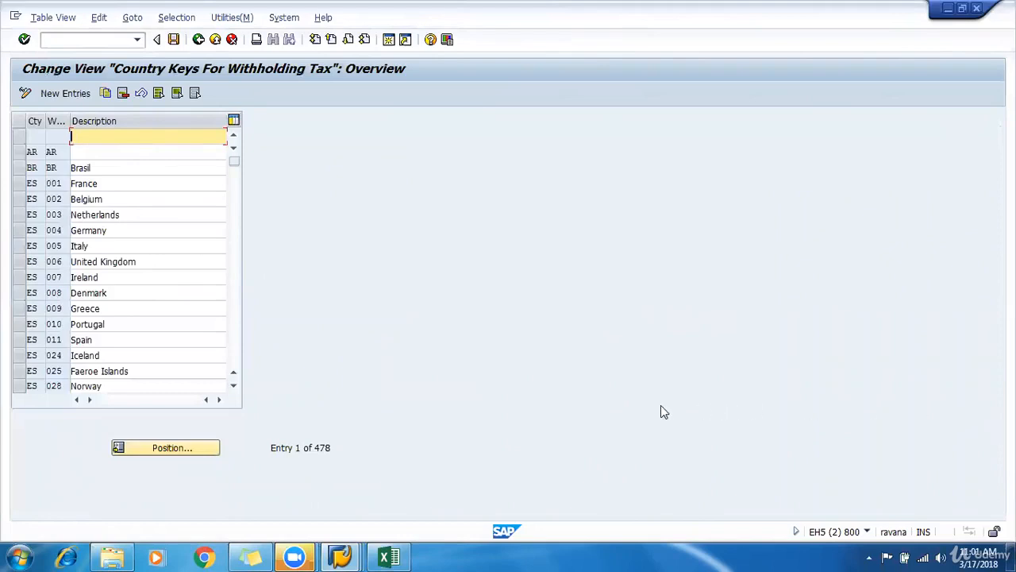
left_click(208, 450)
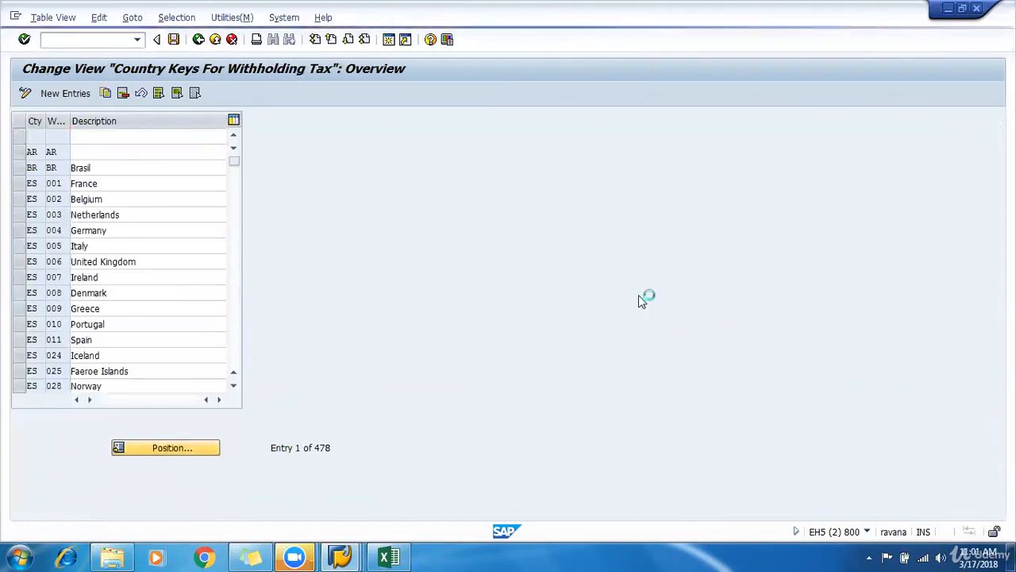
type("IN")
key("Return")
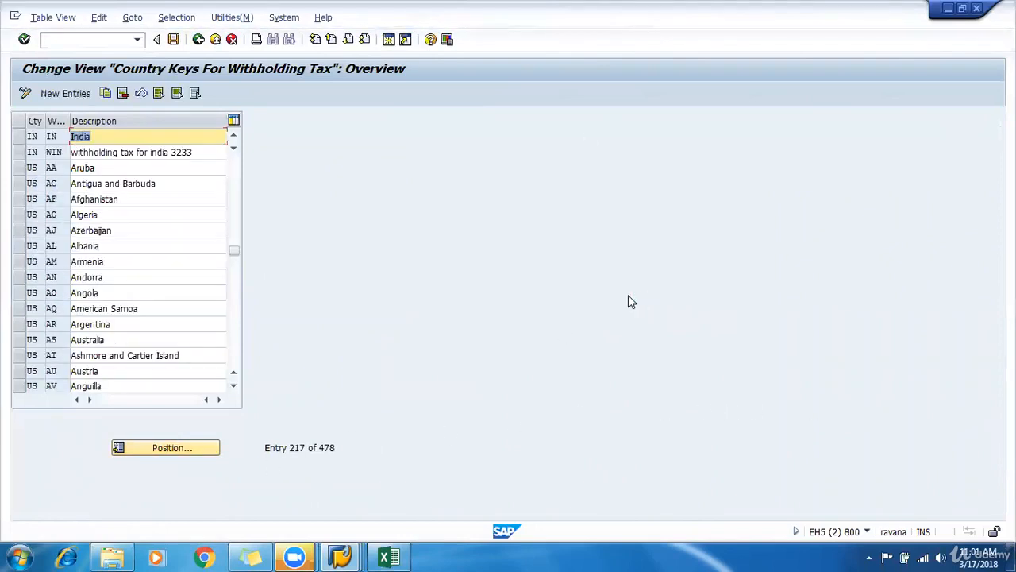
left_click(19, 136)
left_click(111, 139)
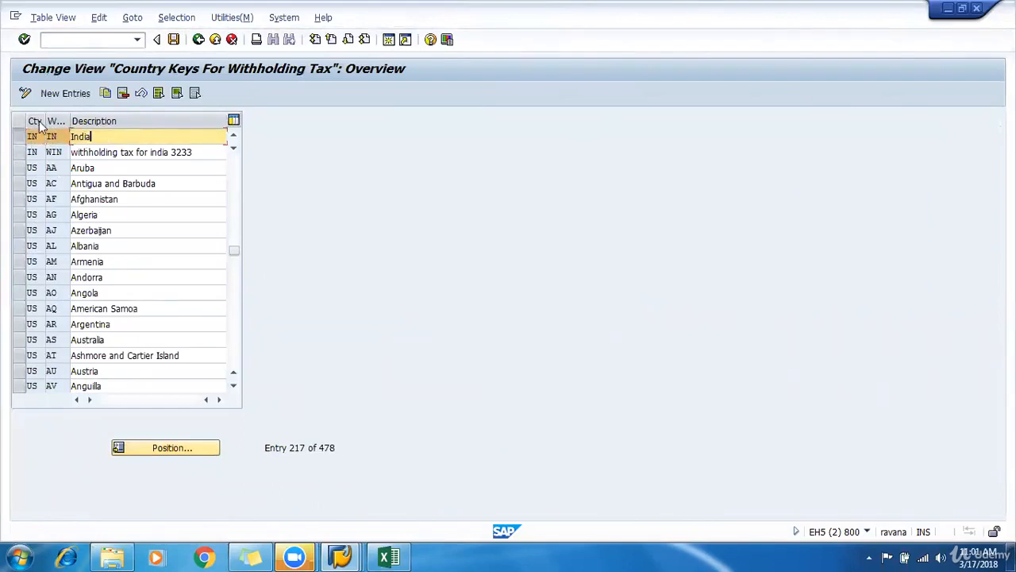
- Create a new withholding tax country entry with country IN, withholding country key IN and description INDIA
key("F5")
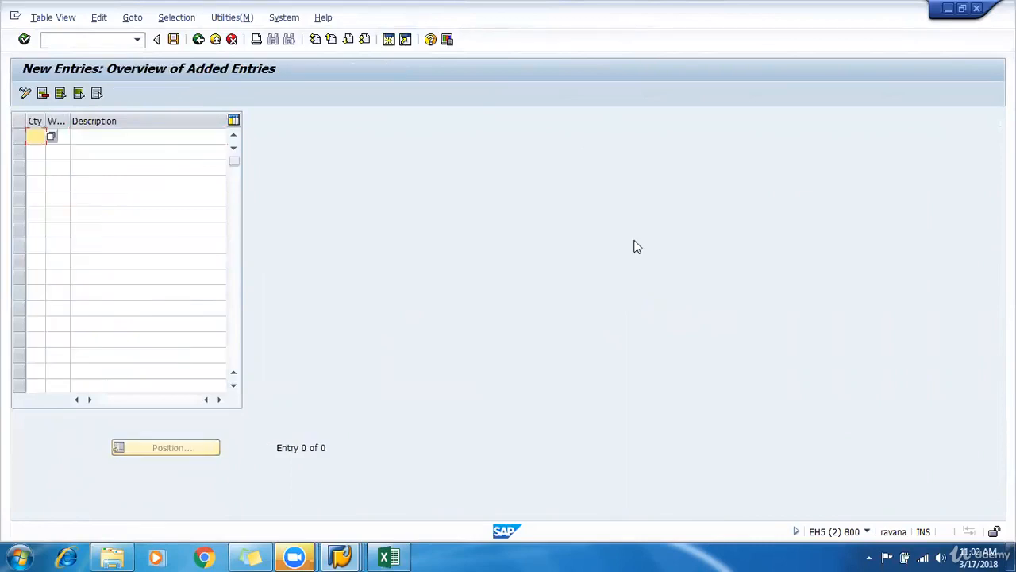
type("IN")
key("Tab")
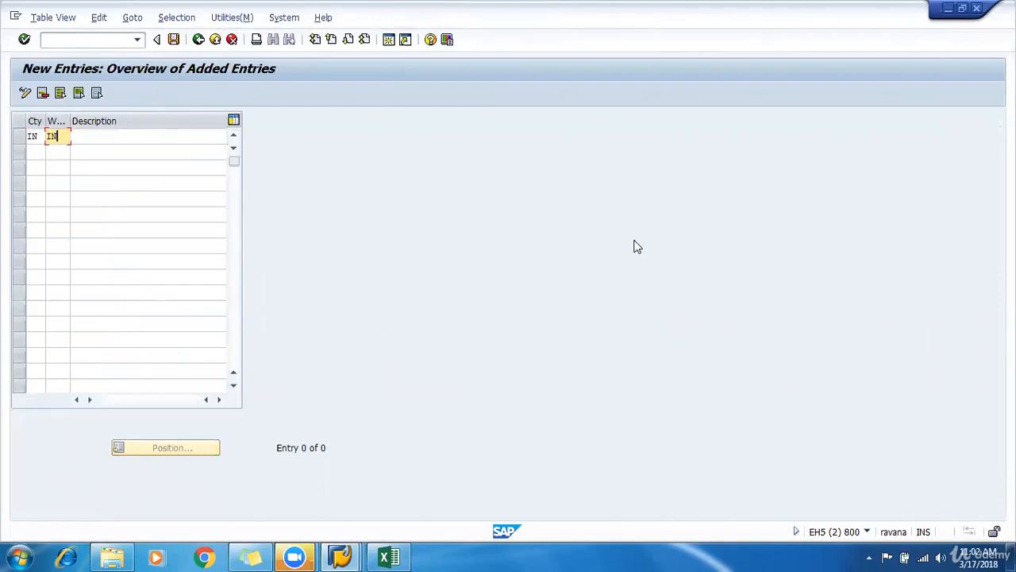
key("Tab")
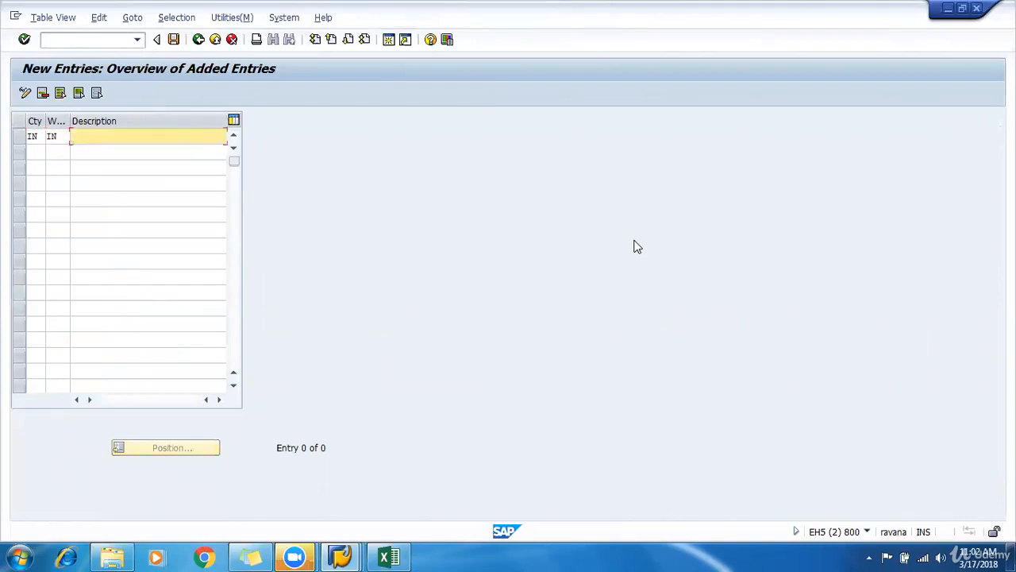
type("INDIA")
- Set the new entry's withholding country key to IND and confirm the entry
left_click(37, 135)
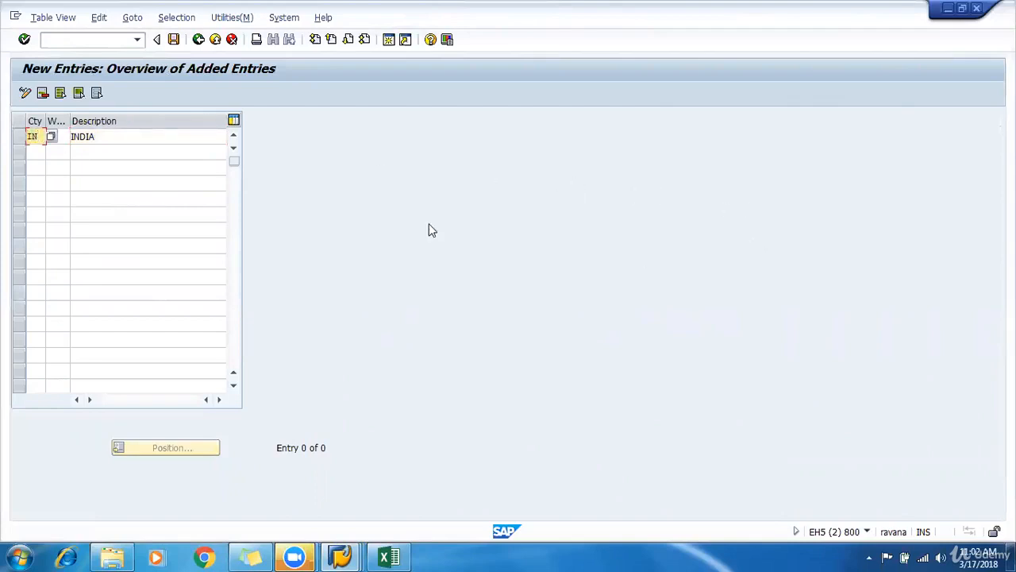
left_click(64, 139)
left_click(109, 135)
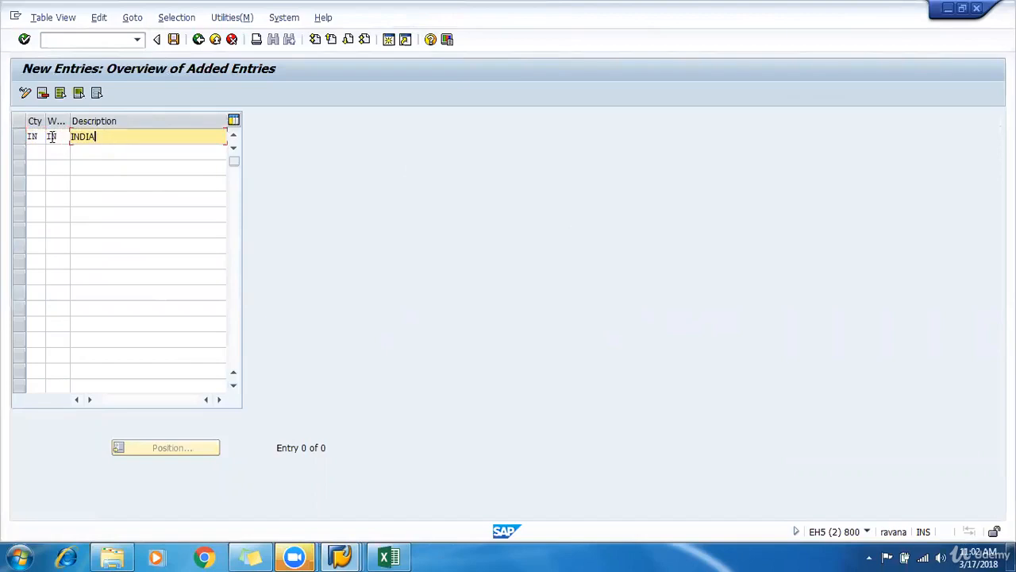
left_click(30, 137)
left_click(66, 133)
left_click(40, 136)
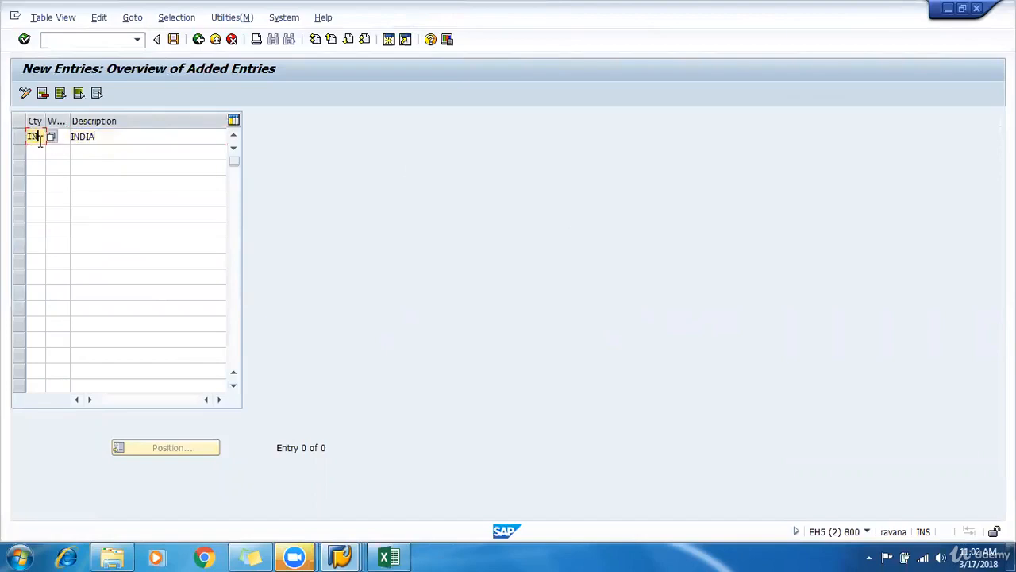
left_click(61, 138)
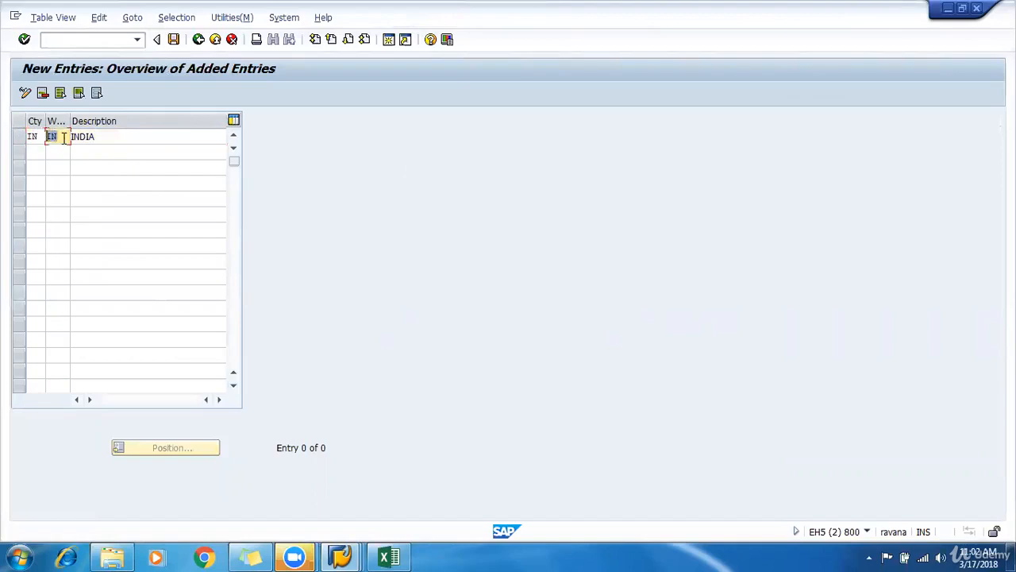
mouse_move(58, 139)
left_mouse_down()
mouse_move(84, 139)
mouse_move(49, 138)
left_mouse_up()
left_click(65, 138)
key("Return")
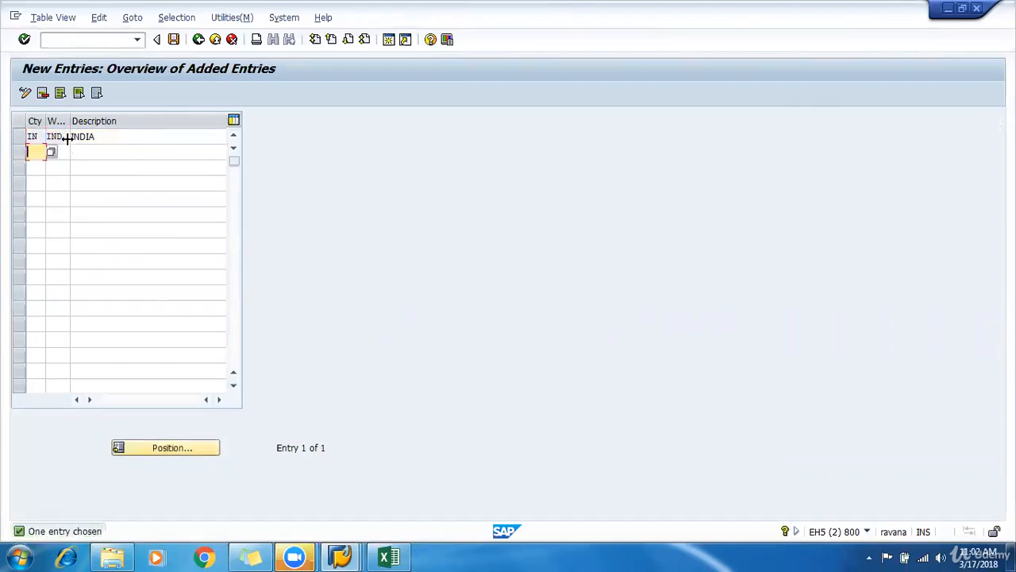
- Save the new IND entry for India, return to the country key overview and position the list at IN
key("ctrl+s")
key("Return")
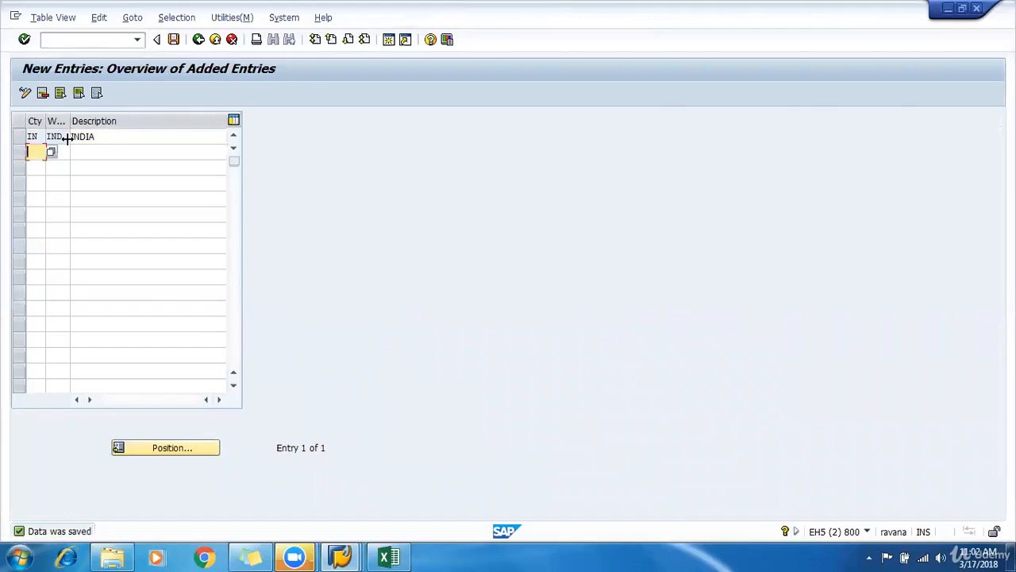
left_click(199, 39)
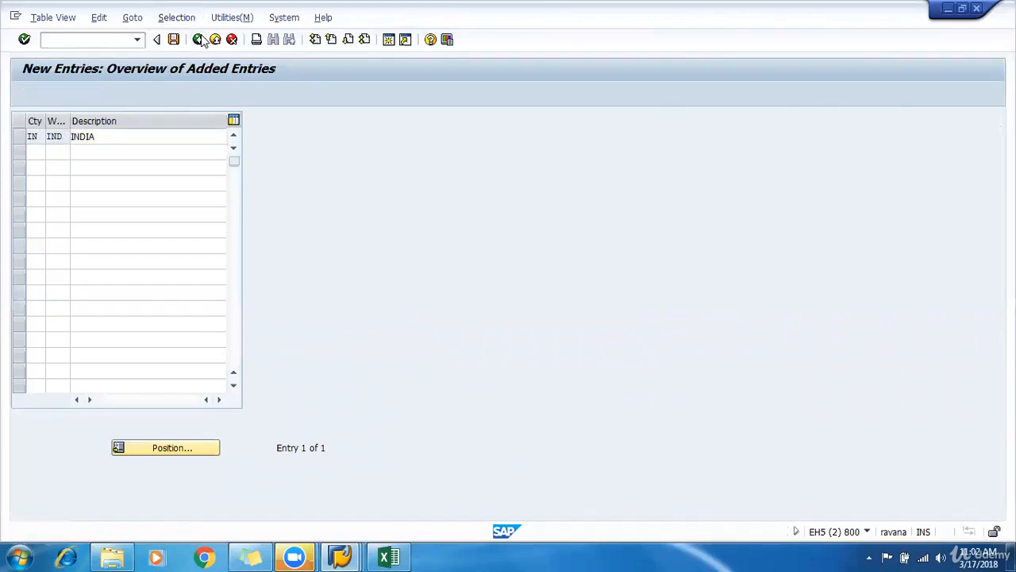
left_click(195, 447)
type("IN")
key("Return")
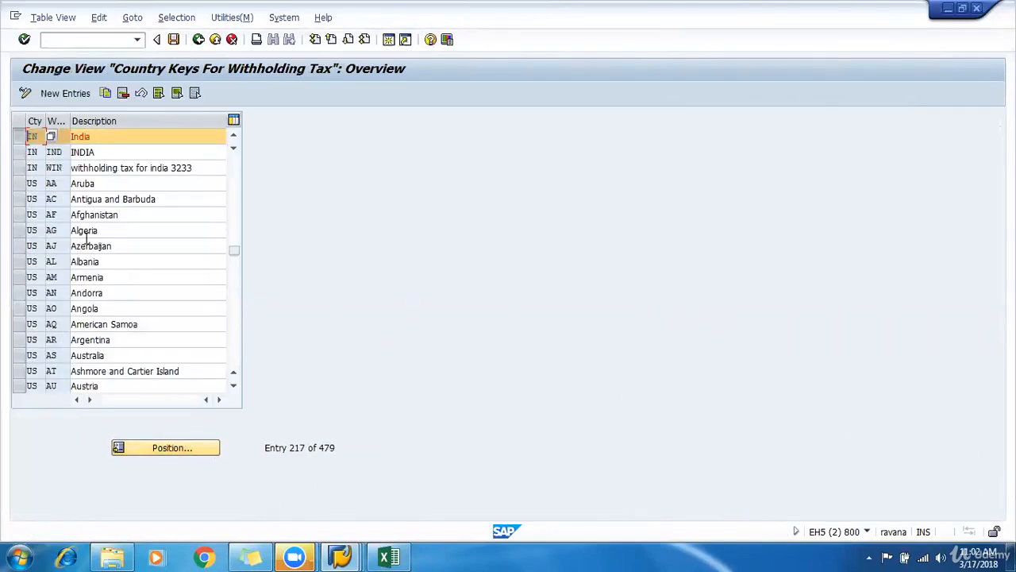
- Compare the withholding country keys of the India entries with those of the US entries
left_click(63, 167)
left_click(19, 136)
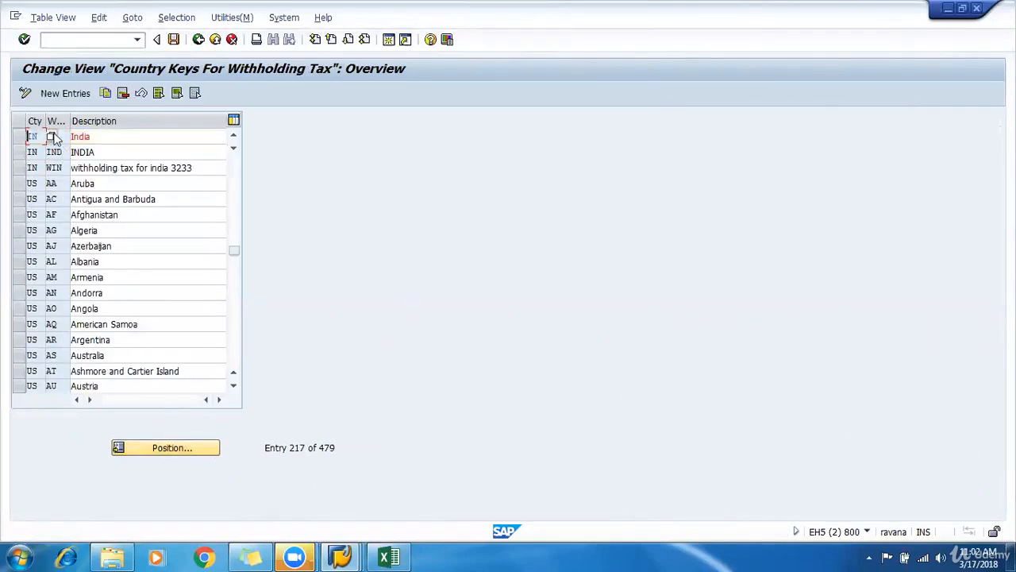
left_click(62, 152)
left_click(63, 137)
left_click_drag(64, 139, 42, 140)
left_click_drag(69, 153, 44, 155)
double_click(64, 155)
left_click(46, 184)
left_click(57, 261)
left_click(57, 293)
- Delete the IND withholding country key entry for India and save the change
left_click(49, 151)
left_click(19, 152)
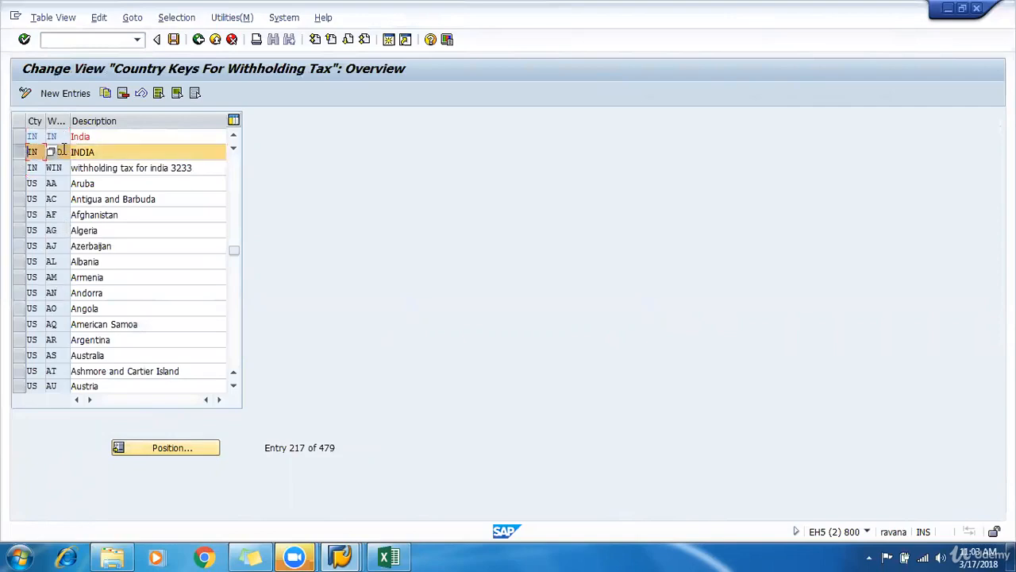
left_click(123, 93)
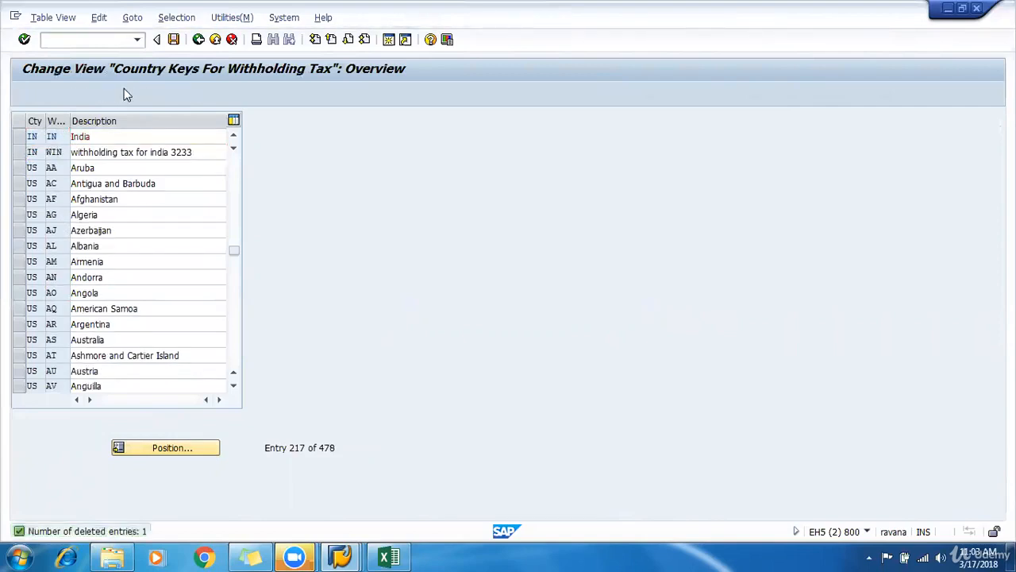
key("ctrl+s")
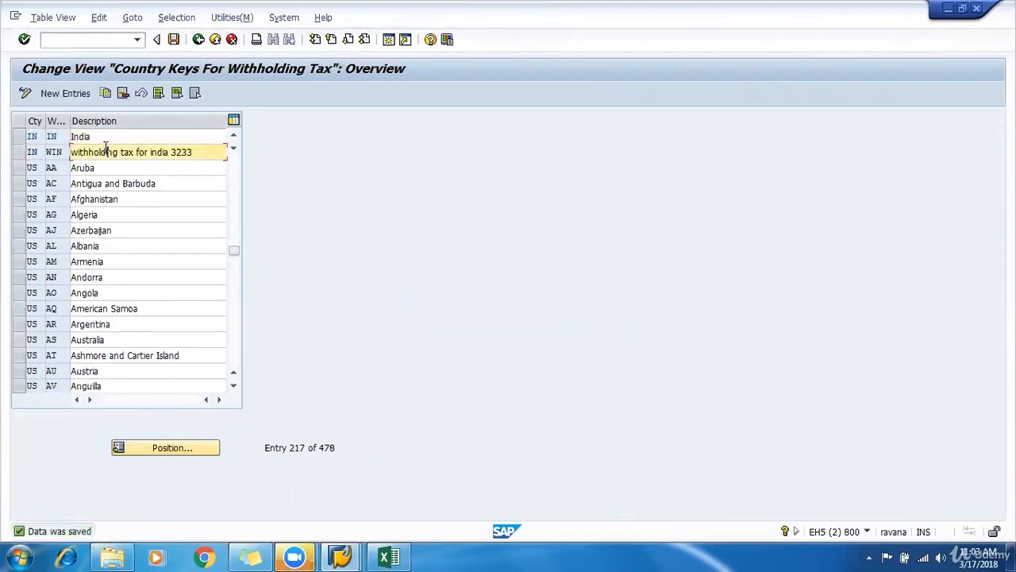
left_click(30, 137)
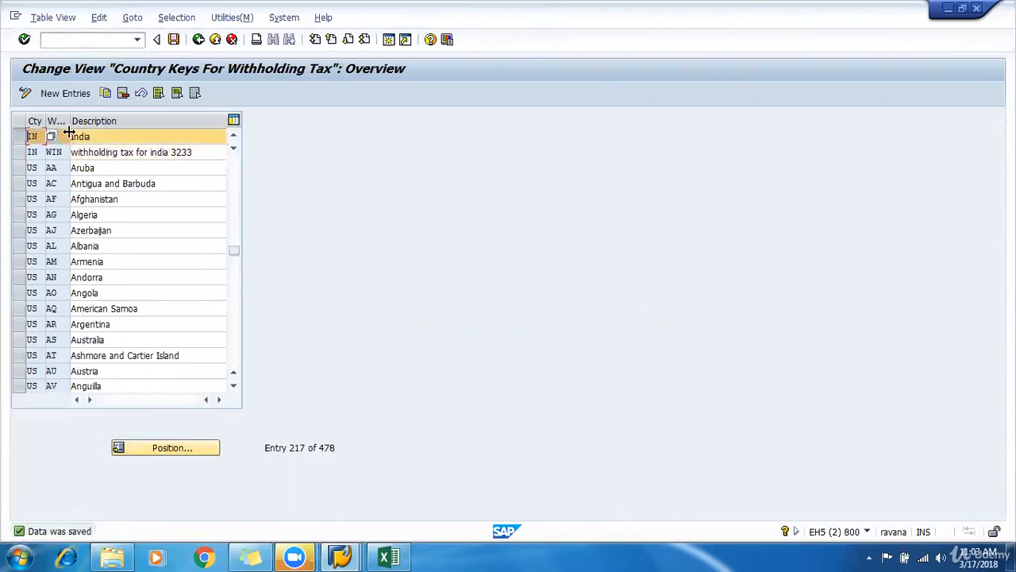
left_click(64, 136)
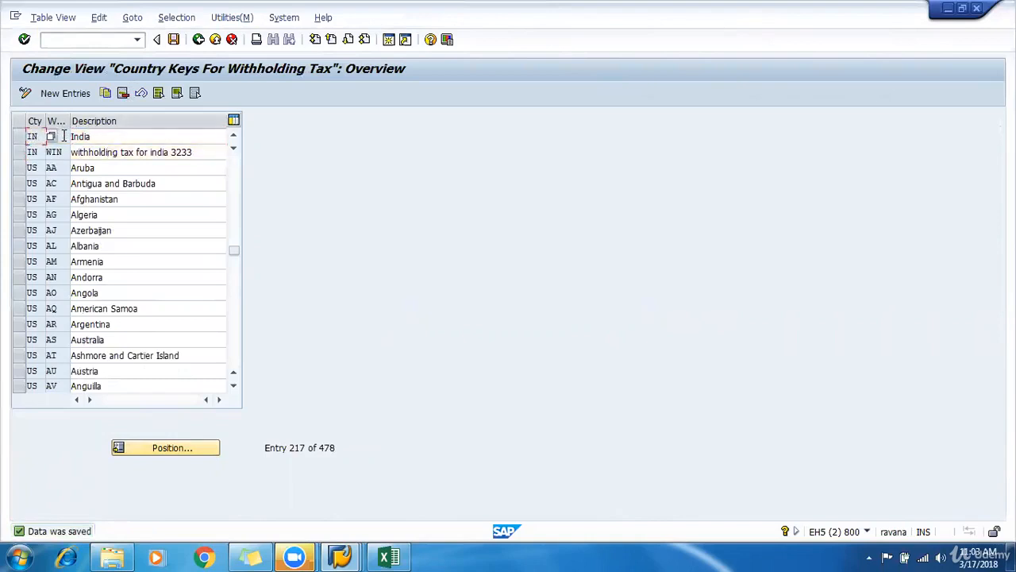
- Return to the implementation guide and execute Define Withholding Tax Keys for country key IN
left_click(198, 42)
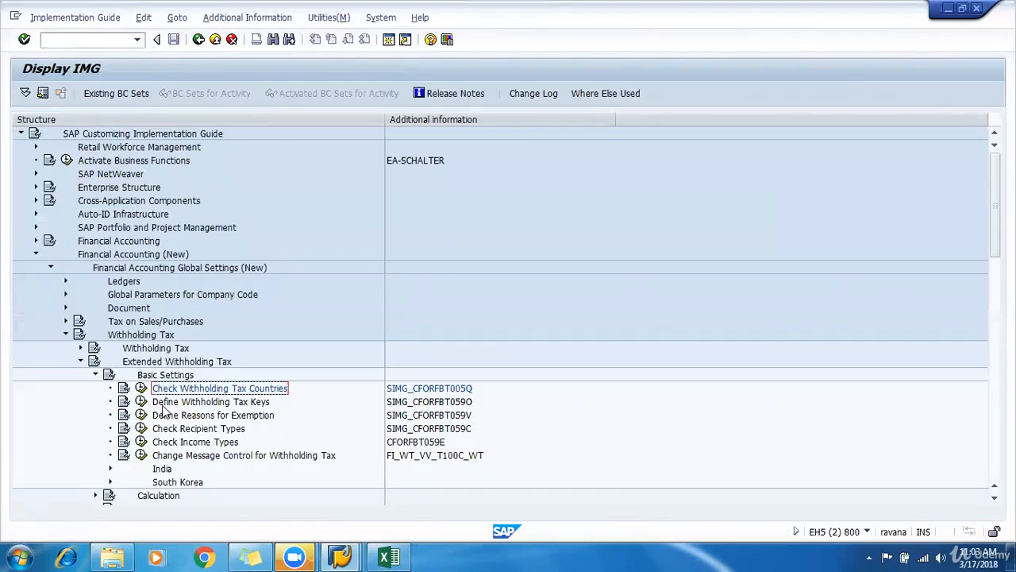
left_click(162, 405)
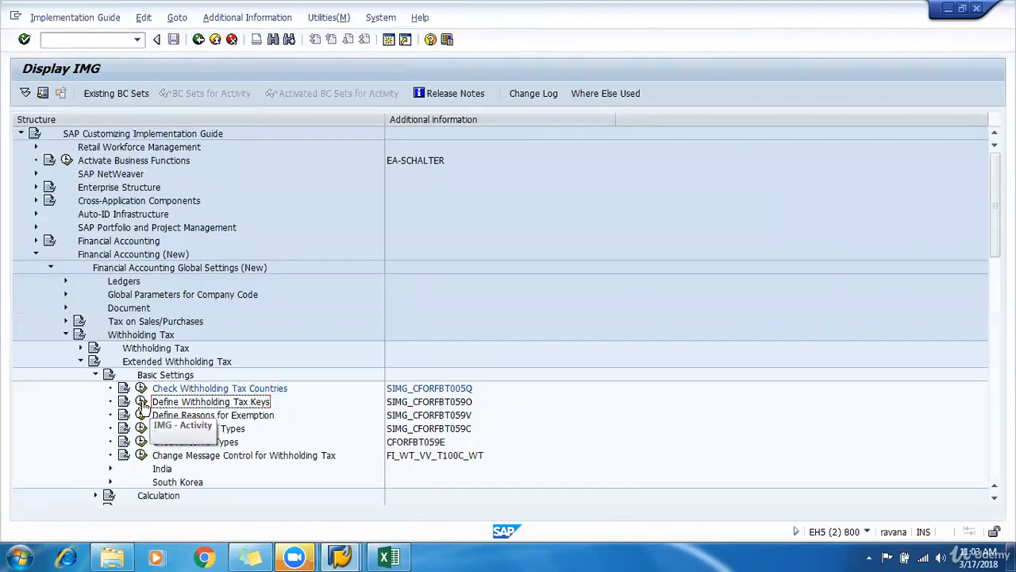
left_click(142, 403)
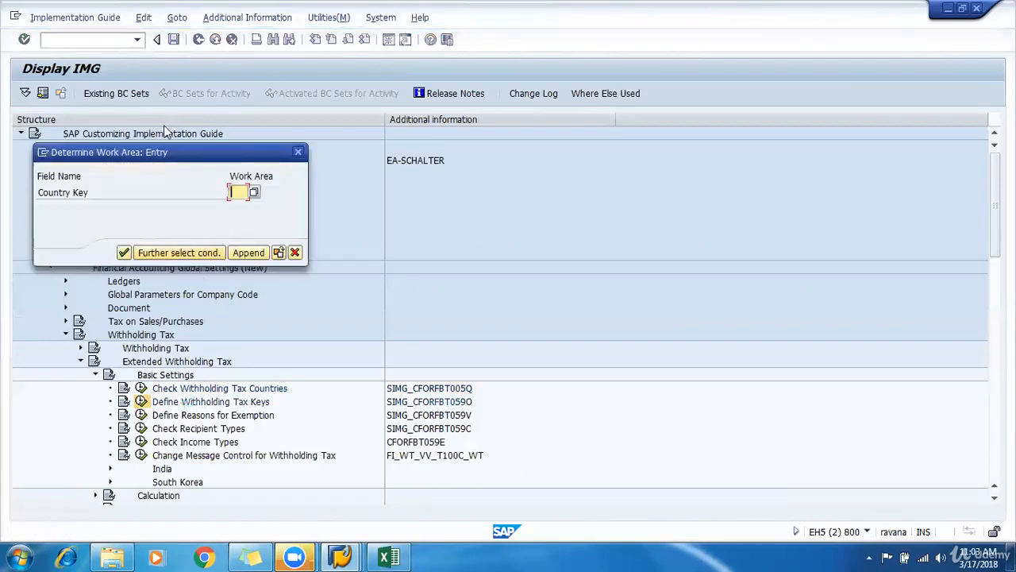
type("IN")
key("Return")
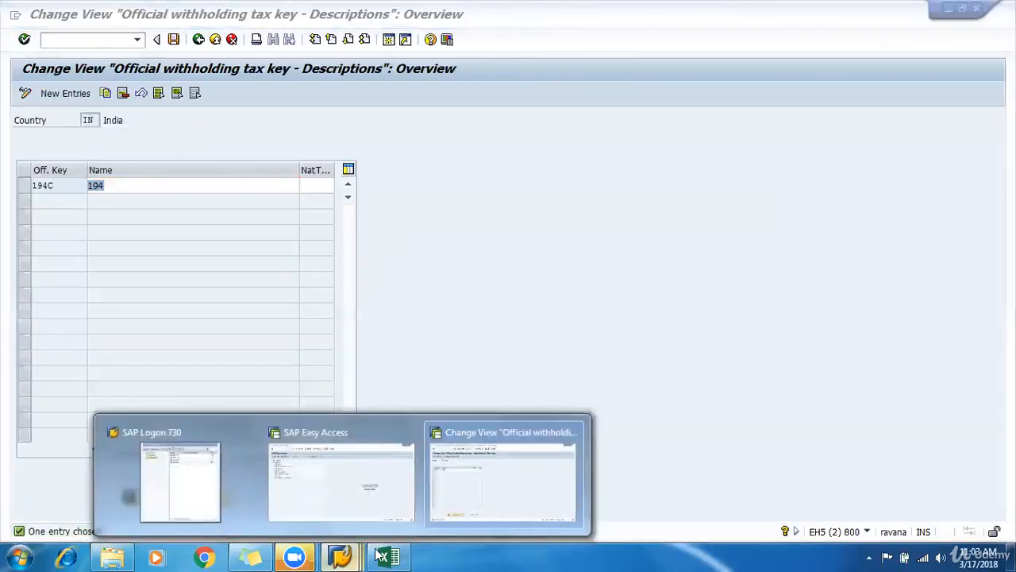
- Switch to the Excel notes and enter 1 in C7 and "Witholding Tax Keys" in D7 on Sheet3
left_click(389, 558)
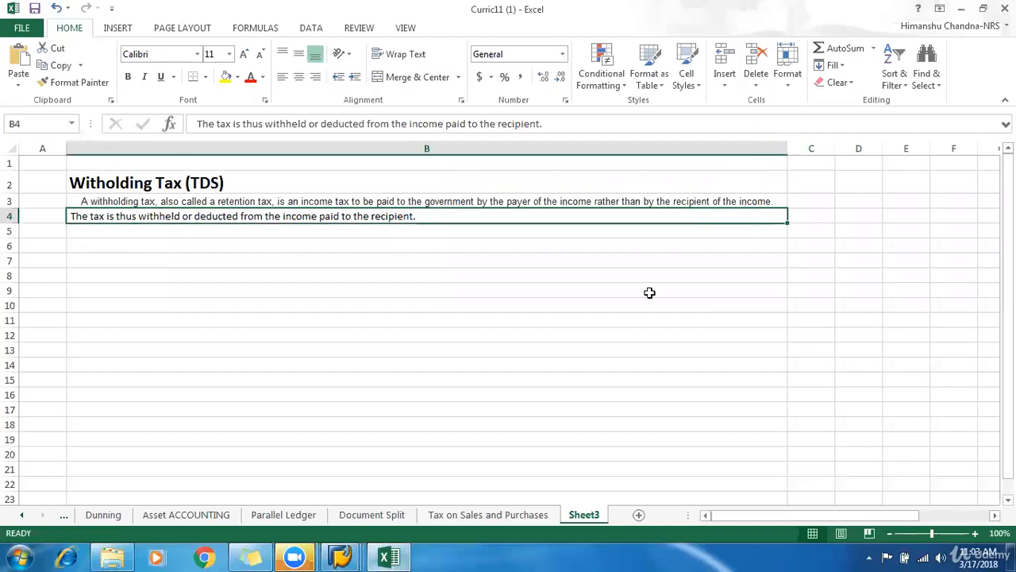
left_click(808, 289)
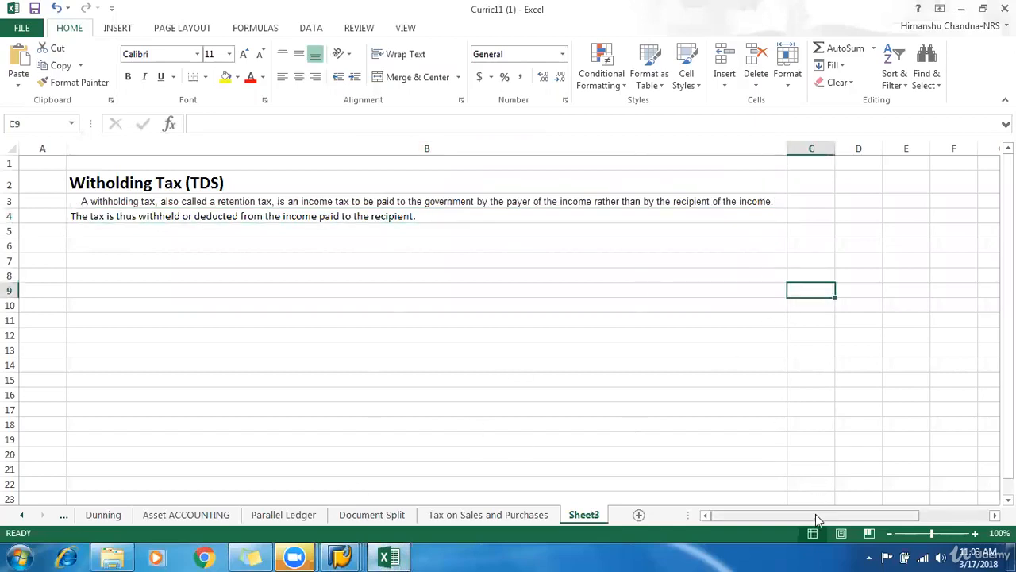
left_click_drag(816, 514, 848, 517)
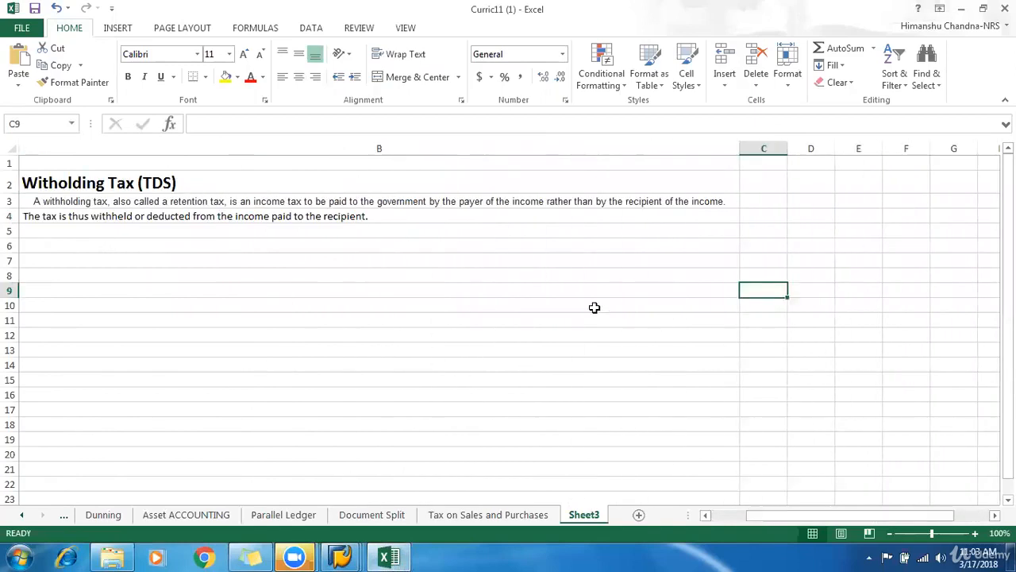
left_click(756, 262)
type("1")
key("Tab")
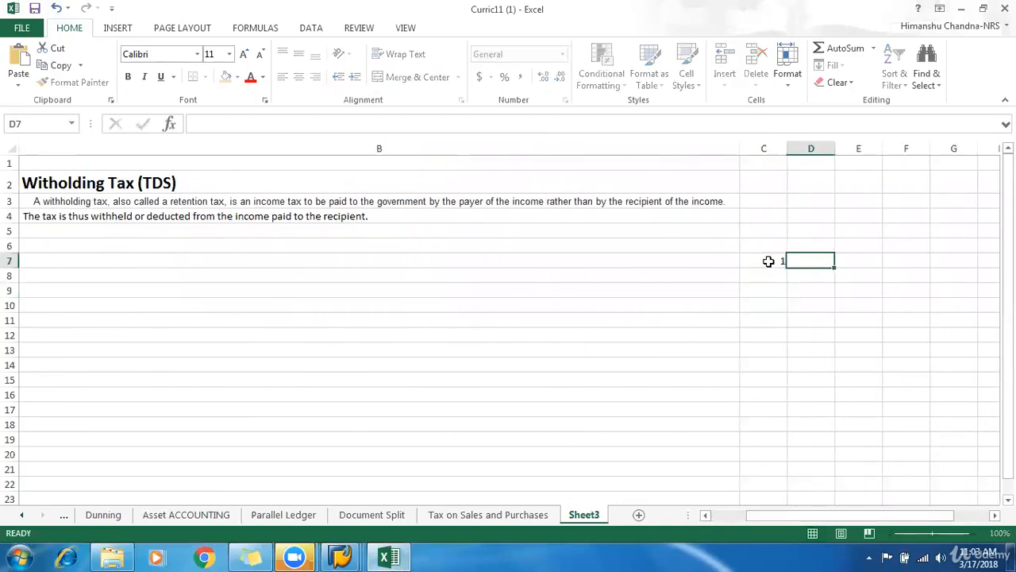
type("With")
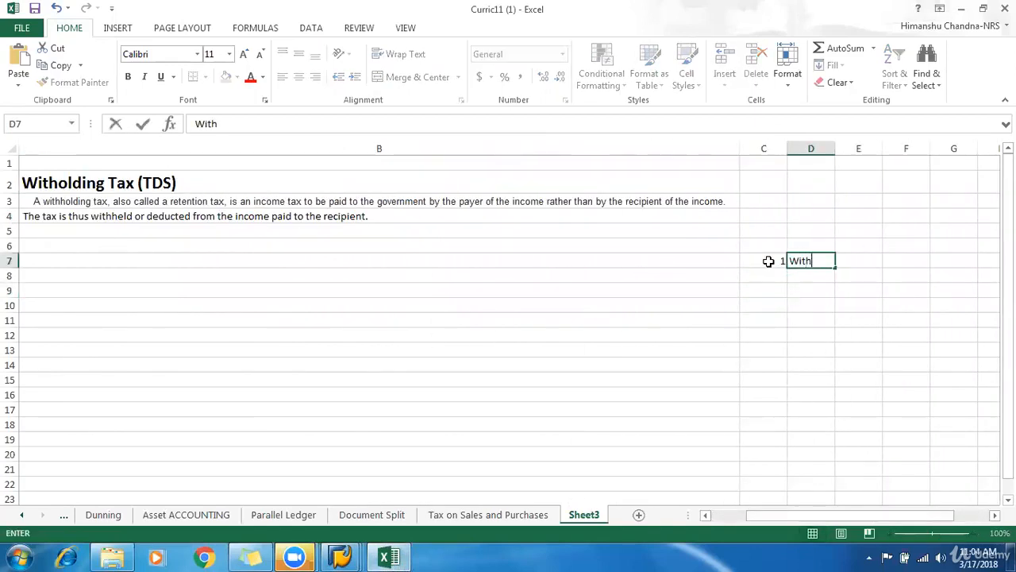
type("olding Tax Keys")
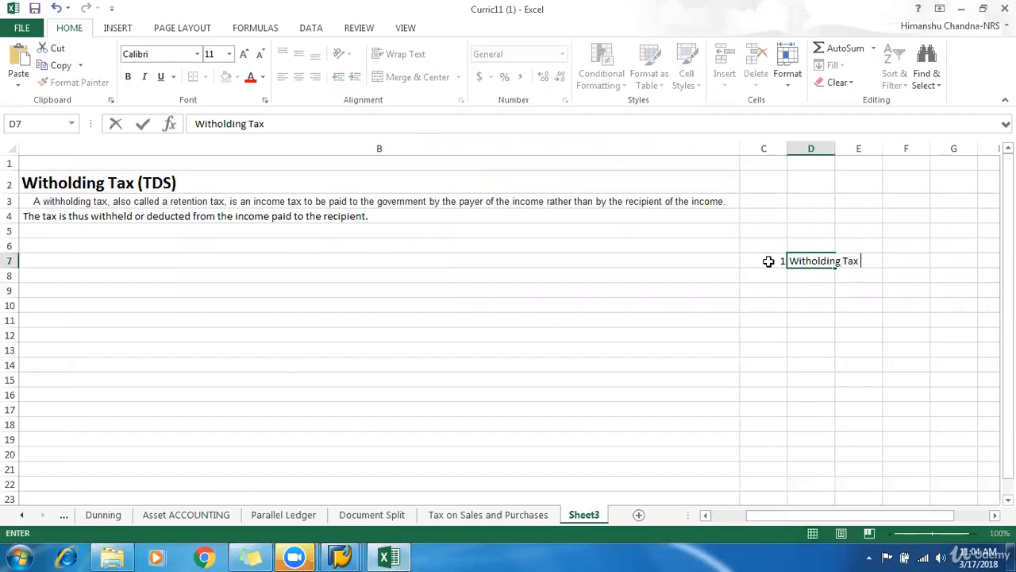
key("Tab")
key("Tab")
key("Tab")
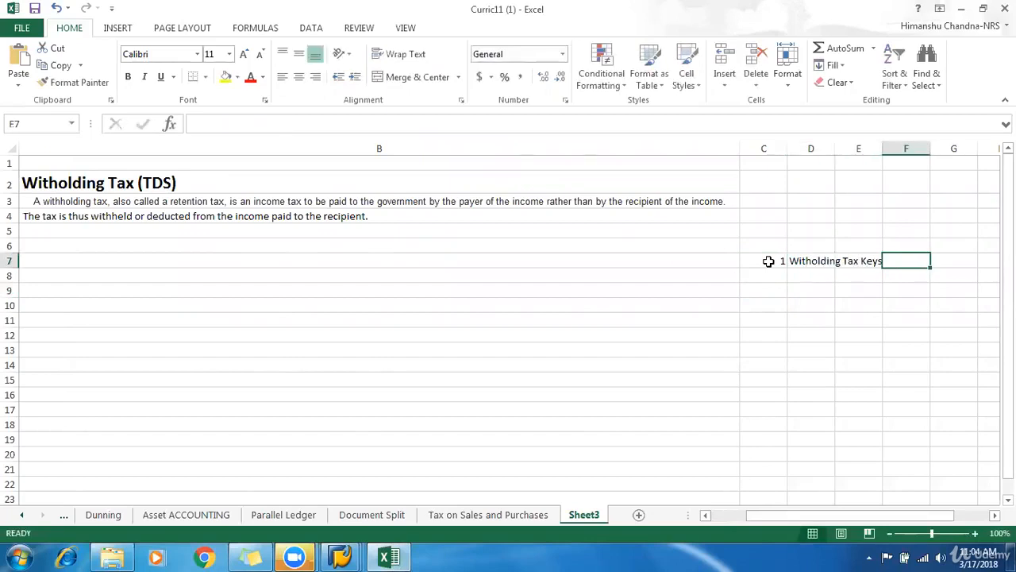
- Enter "Section Codes" in cell D9, two rows below the tax keys heading
key("Down")
key("Down")
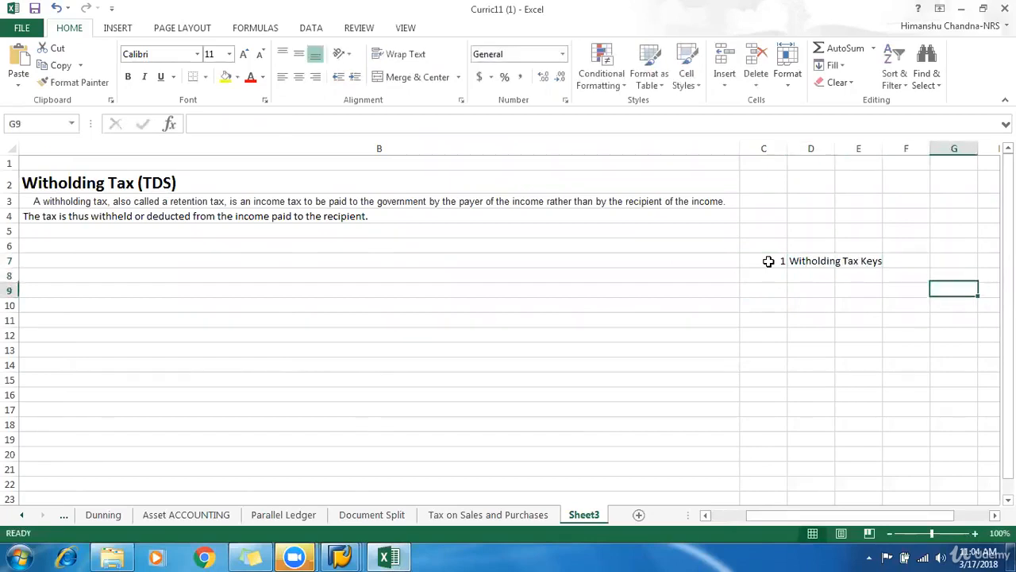
key("Left")
key("Left")
key("Left")
key("Left")
key("Right")
key("Left")
key("Right")
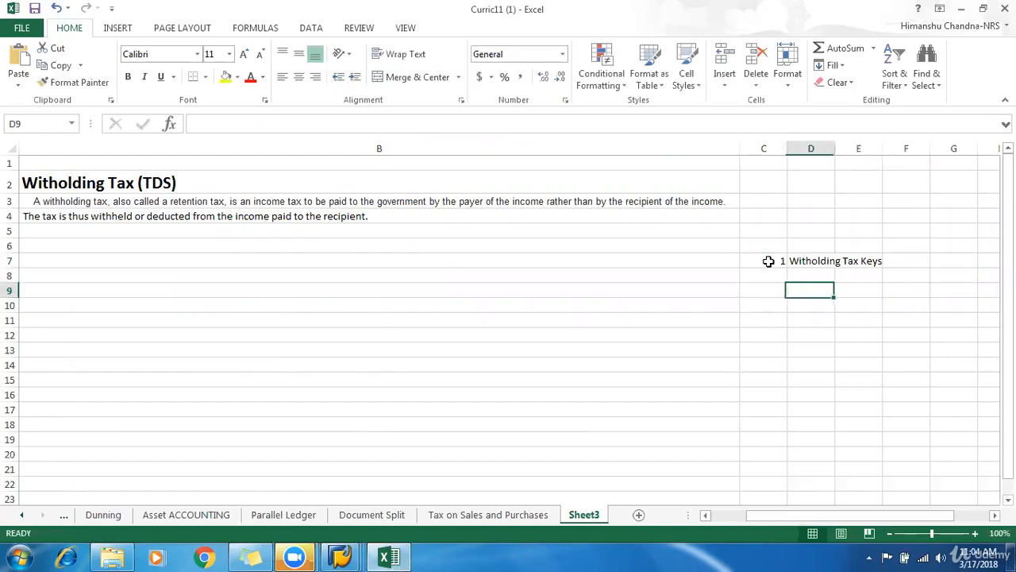
key("Up")
key("Down")
type("S")
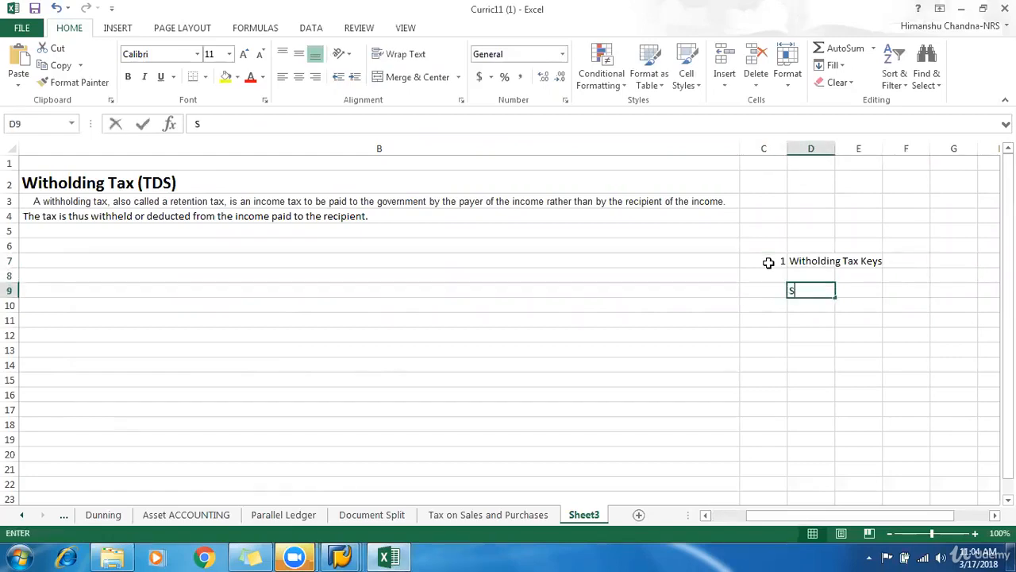
type("ection Codes")
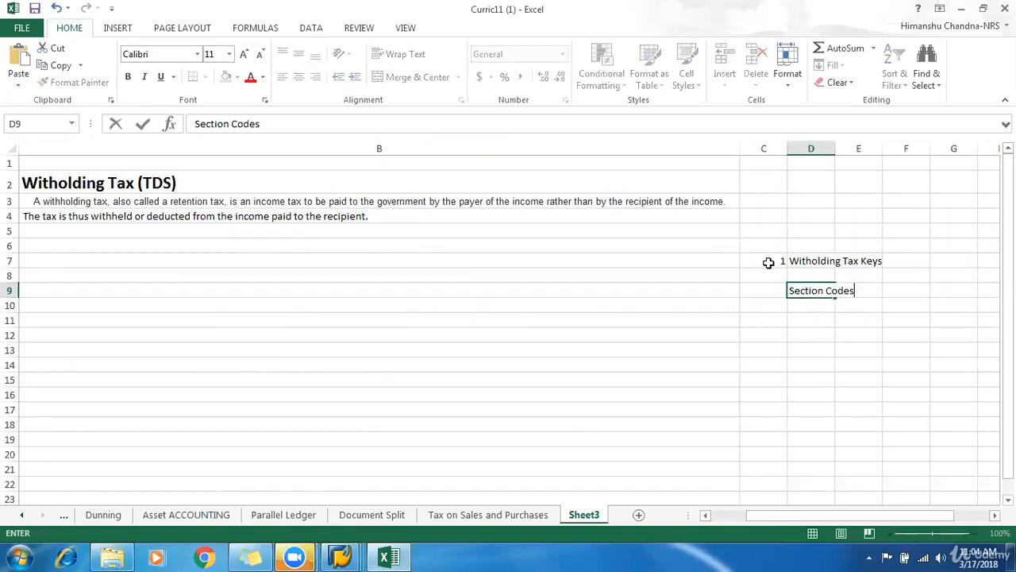
- Enter the section code 194C in cell F9 beside the Section Codes label
key("Tab")
key("Right")
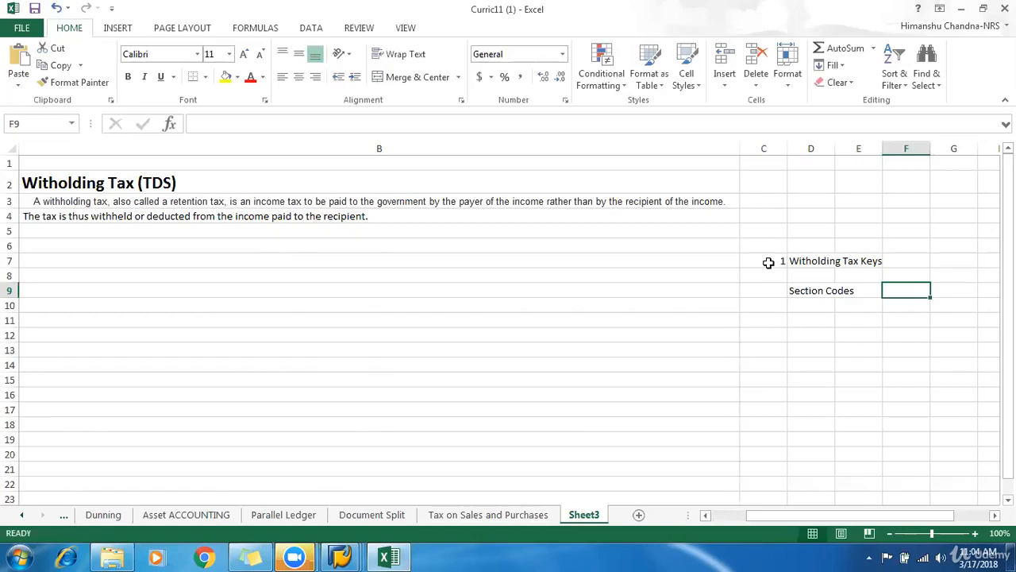
type("194C")
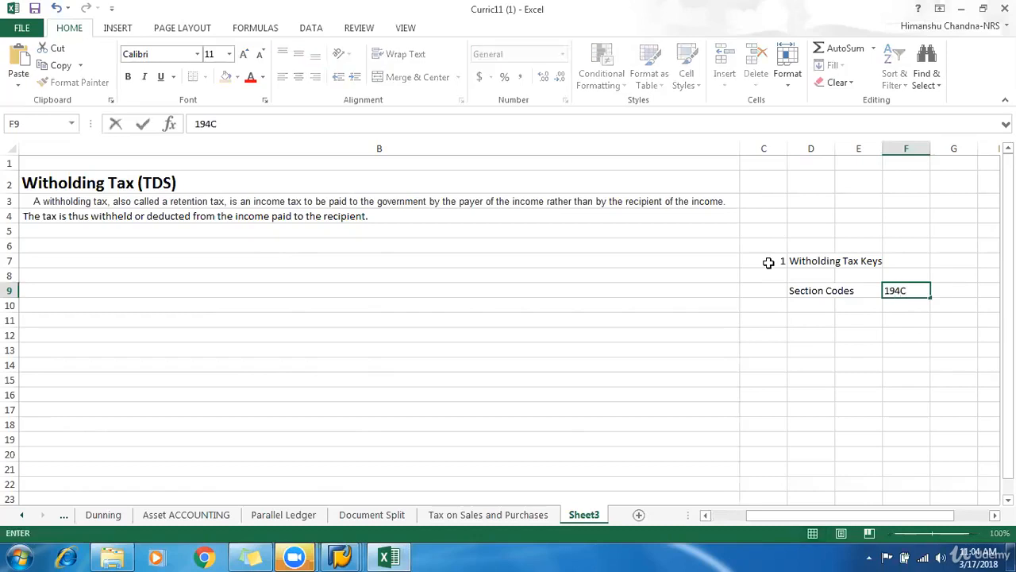
key("Return")
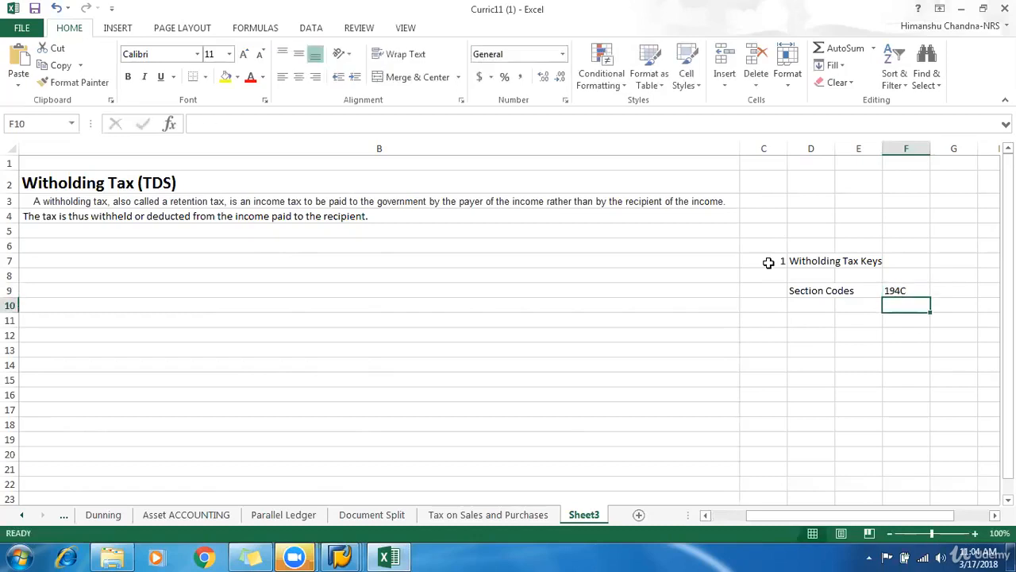
left_click(925, 290)
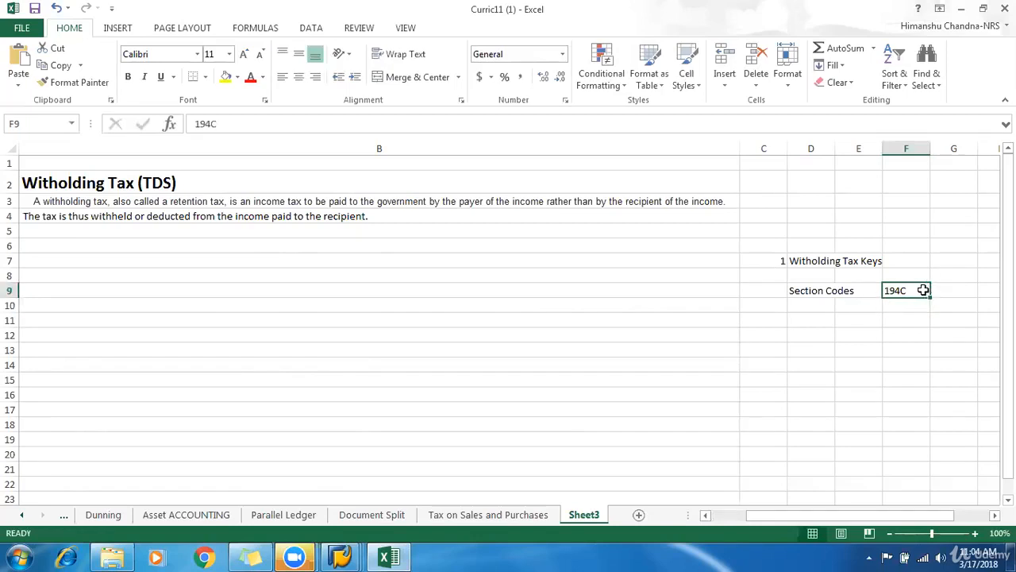
- Make the Section Codes label in D9 bold and enter ATC in the cell below it
left_click(807, 292)
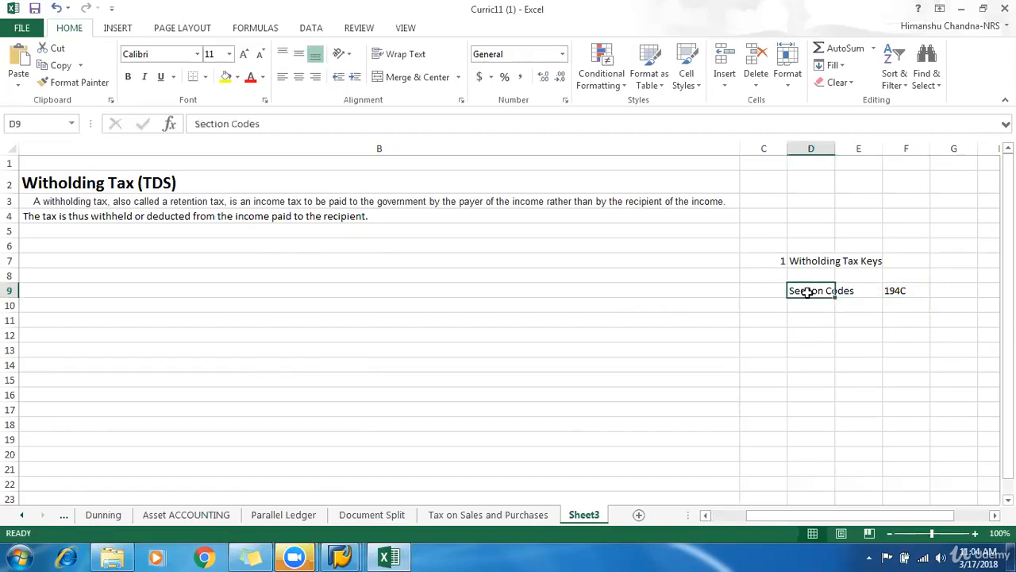
key("ctrl+b")
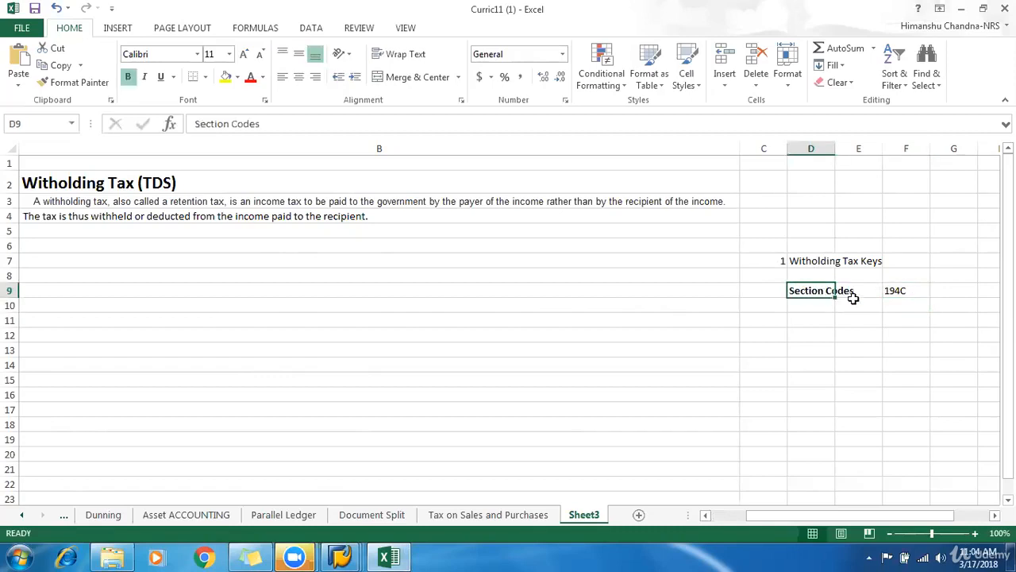
key("Return")
type("ATC")
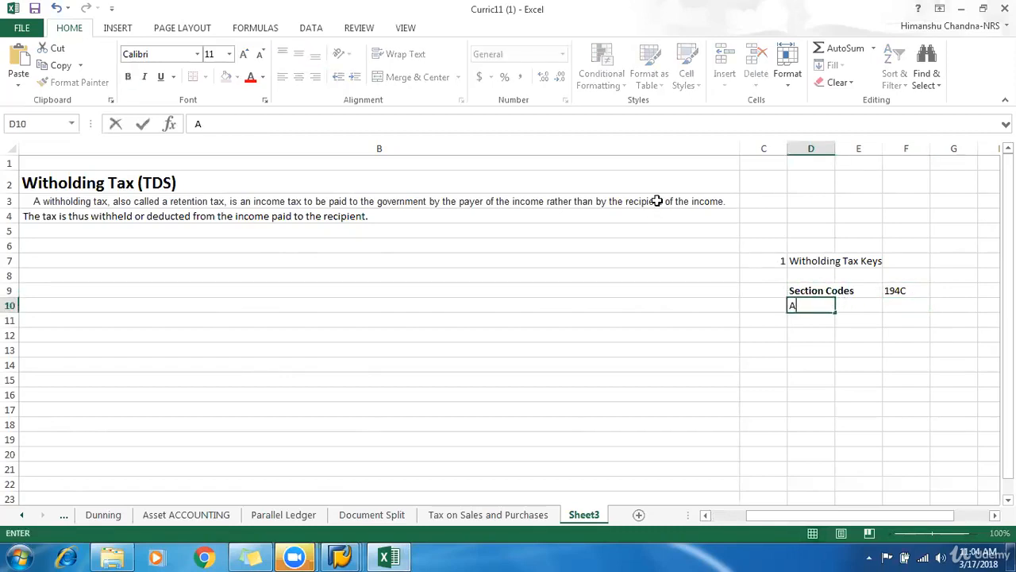
key("Return")
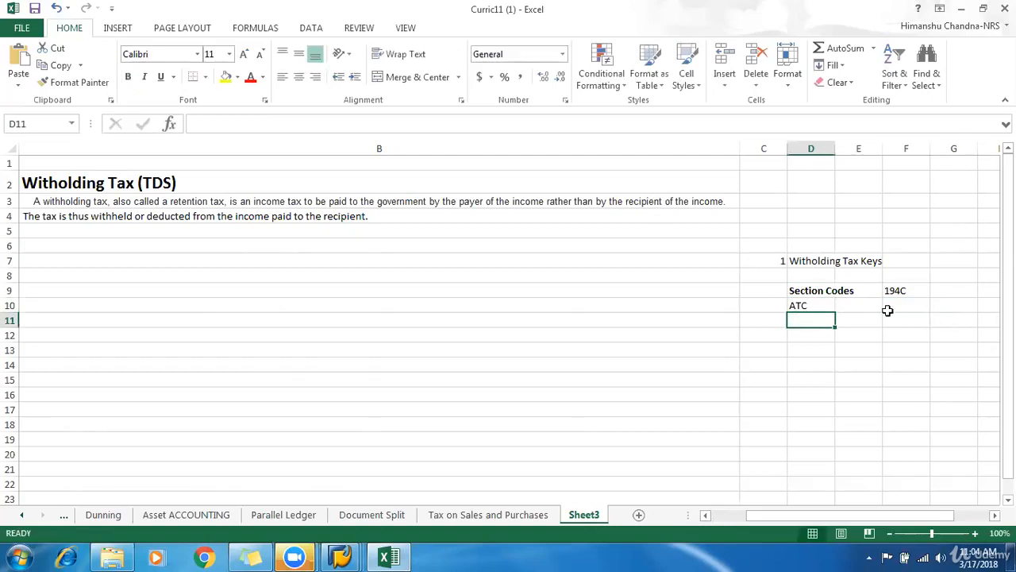
left_click(905, 289)
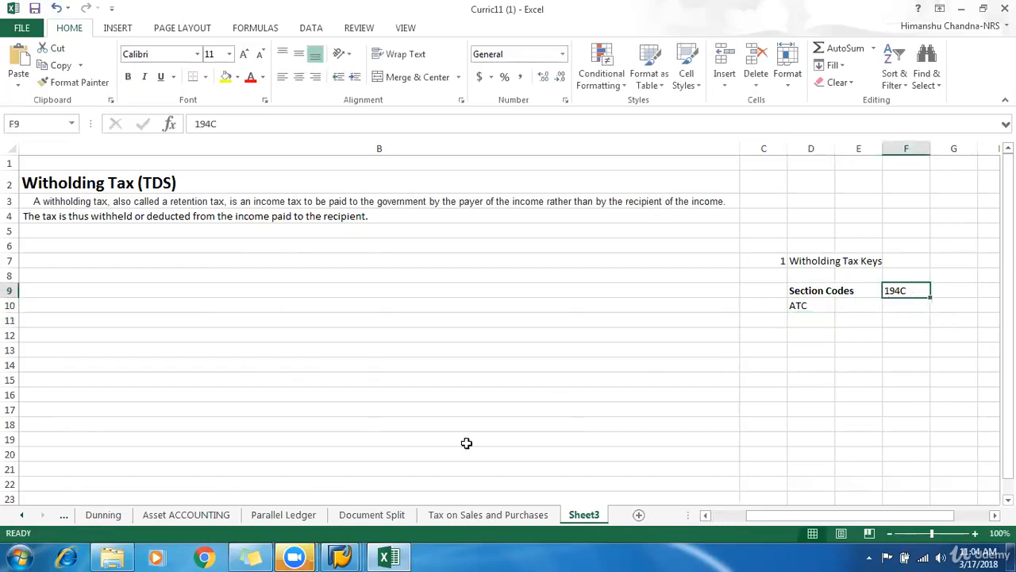
- Switch back to SAP's official withholding tax key overview and select the name of the 194C entry
mouse_move(340, 556)
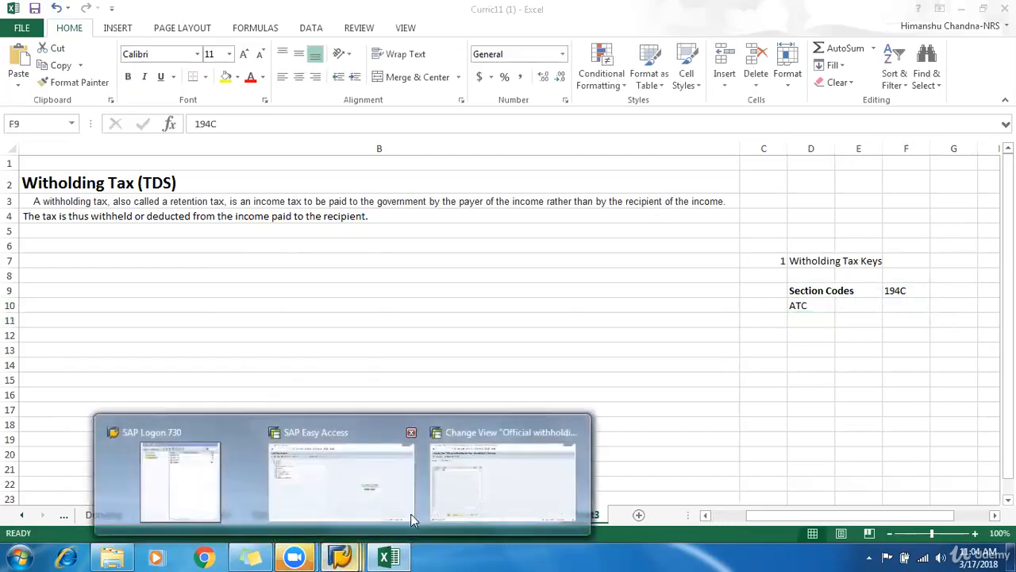
left_click(508, 485)
left_click(143, 192)
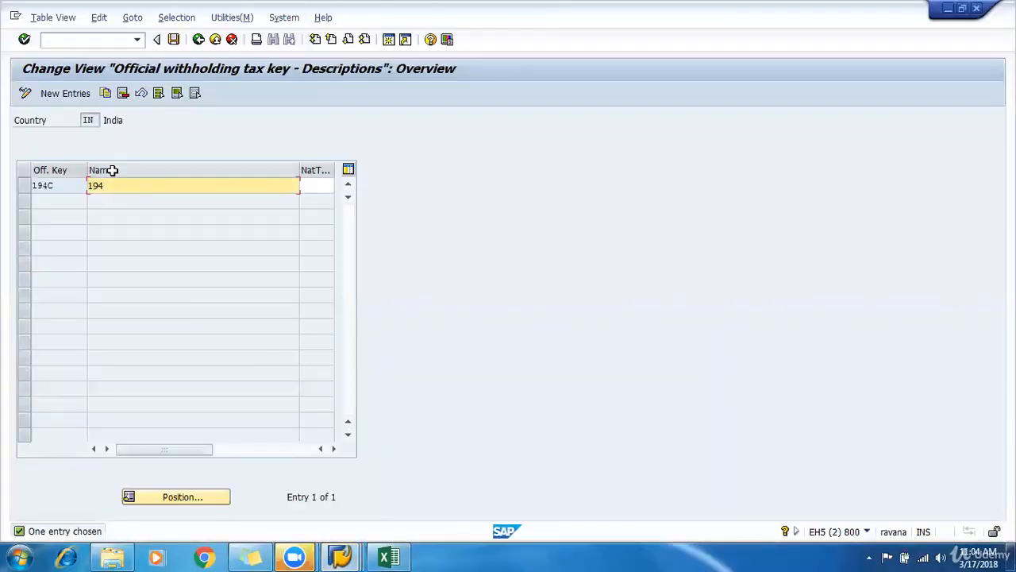
- Rename the 194C official withholding tax key to TDS and save it under customizing request EH5K900614
key("BackSpace")
key("BackSpace")
key("BackSpace")
type("TDS ON")
double_click(118, 184)
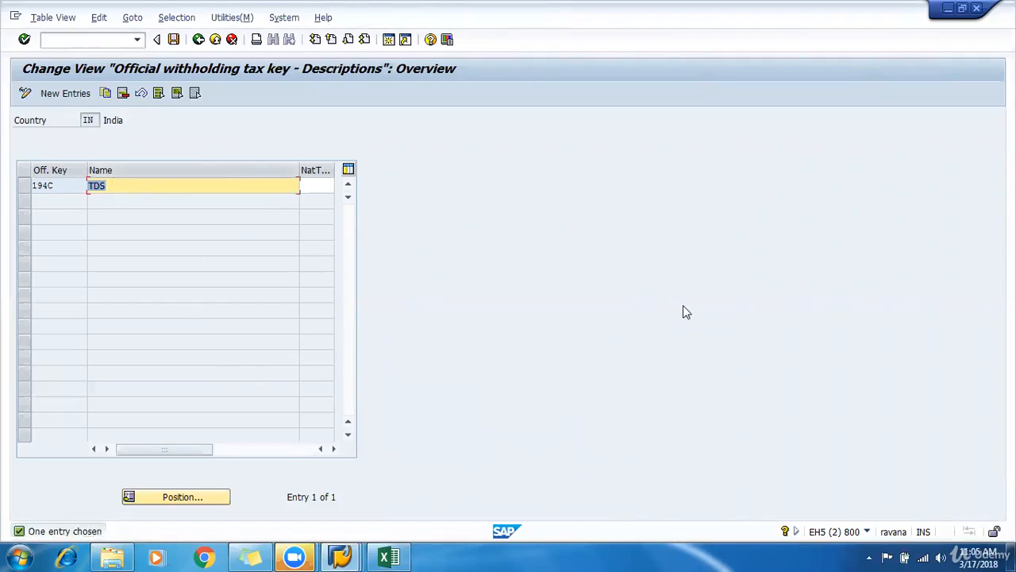
left_click(173, 41)
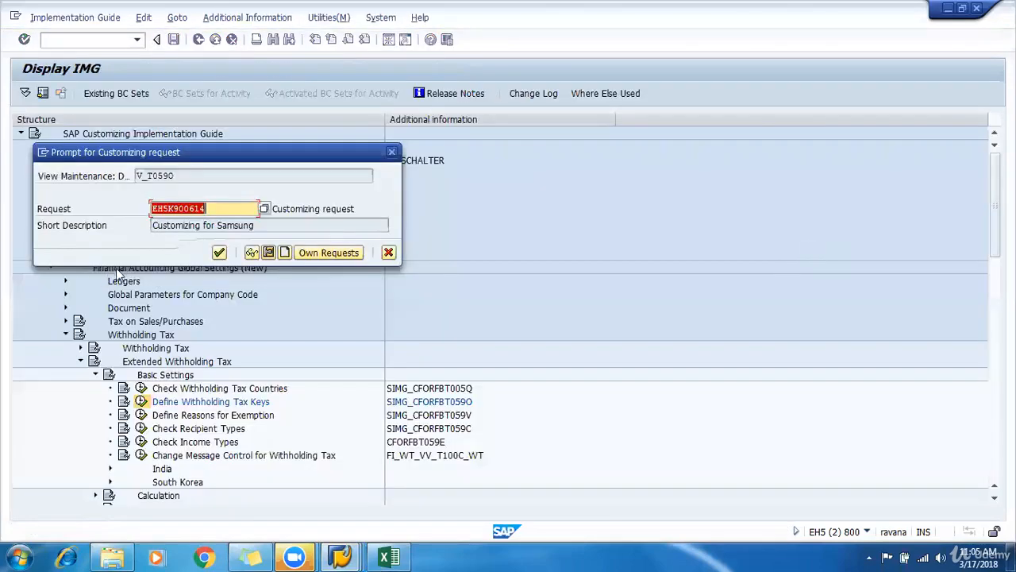
left_click(219, 252)
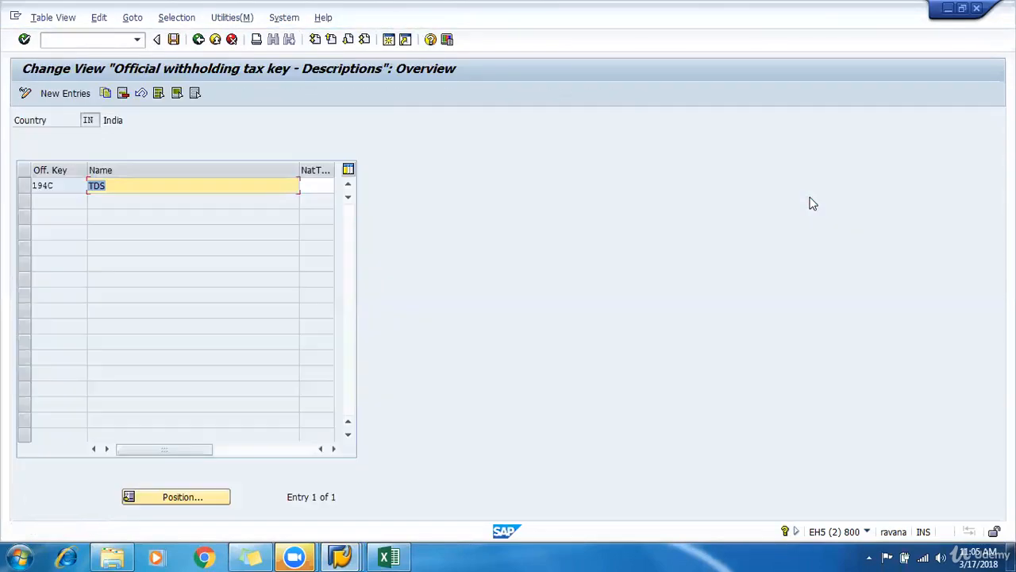
- Return to the implementation guide and collapse Basic Settings under Extended Withholding Tax
left_click(60, 188)
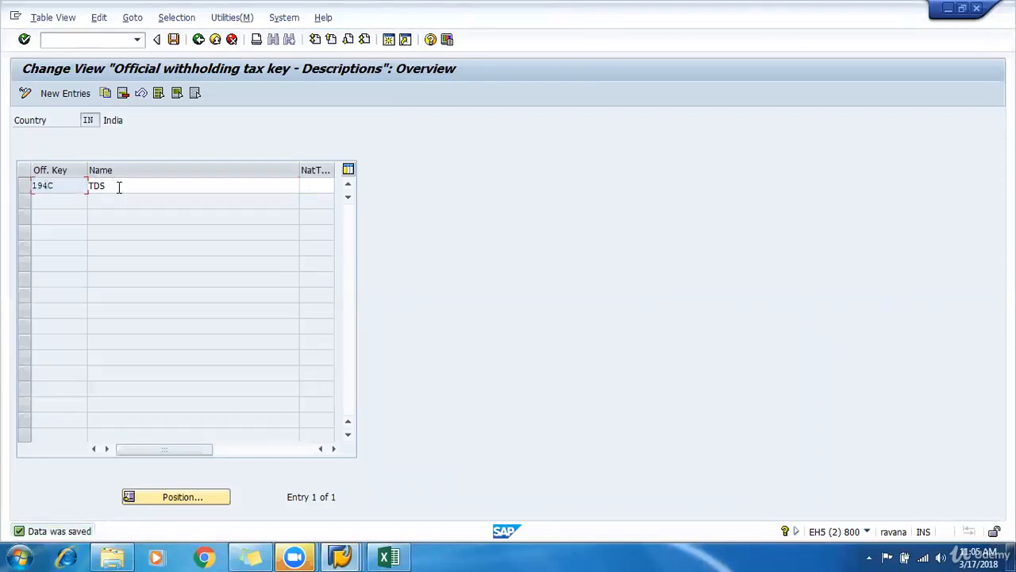
left_click(173, 187)
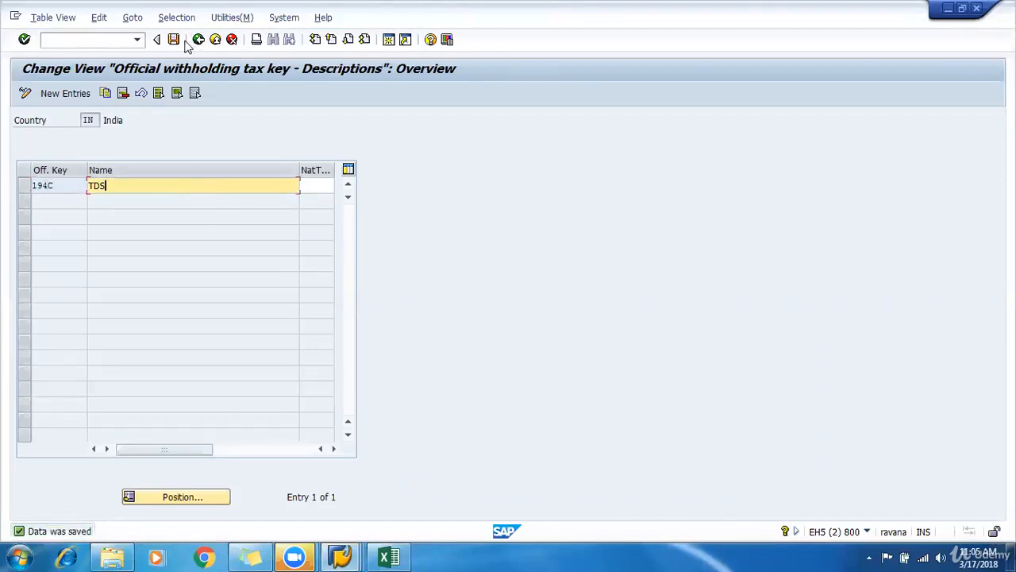
left_click(318, 186)
left_click(197, 41)
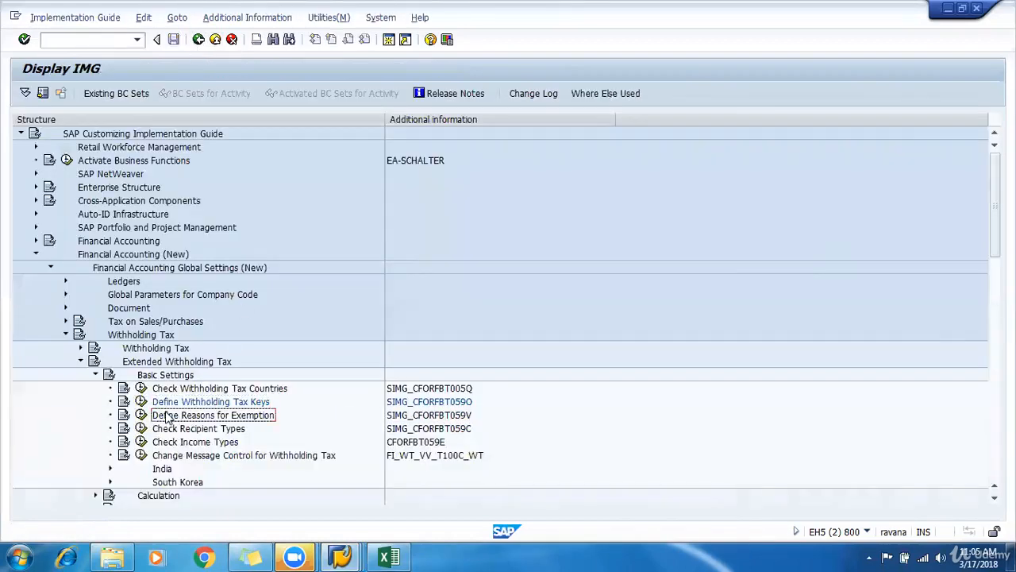
left_click(168, 430)
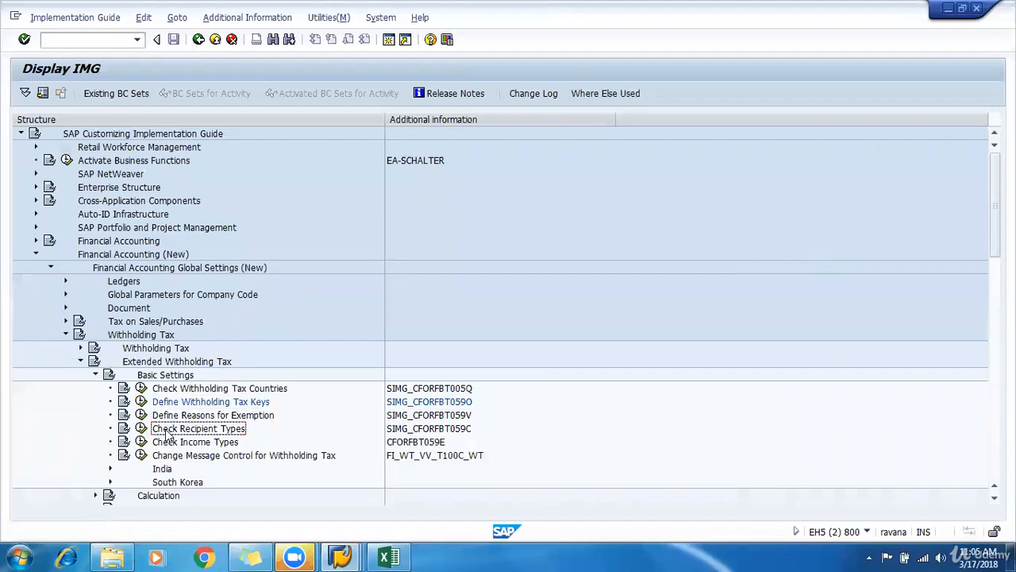
scroll(169, 435, "down", 3)
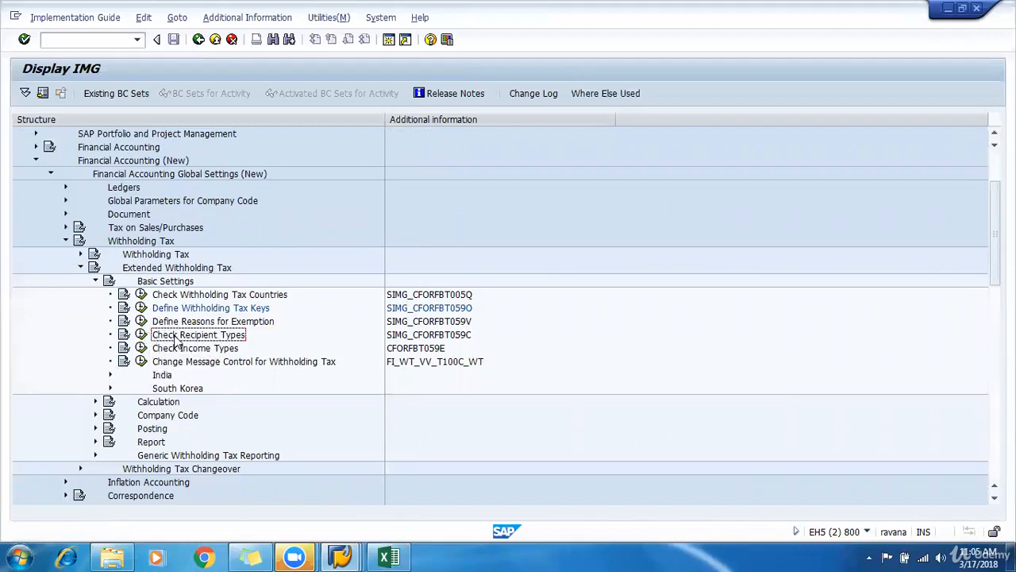
left_click(141, 283)
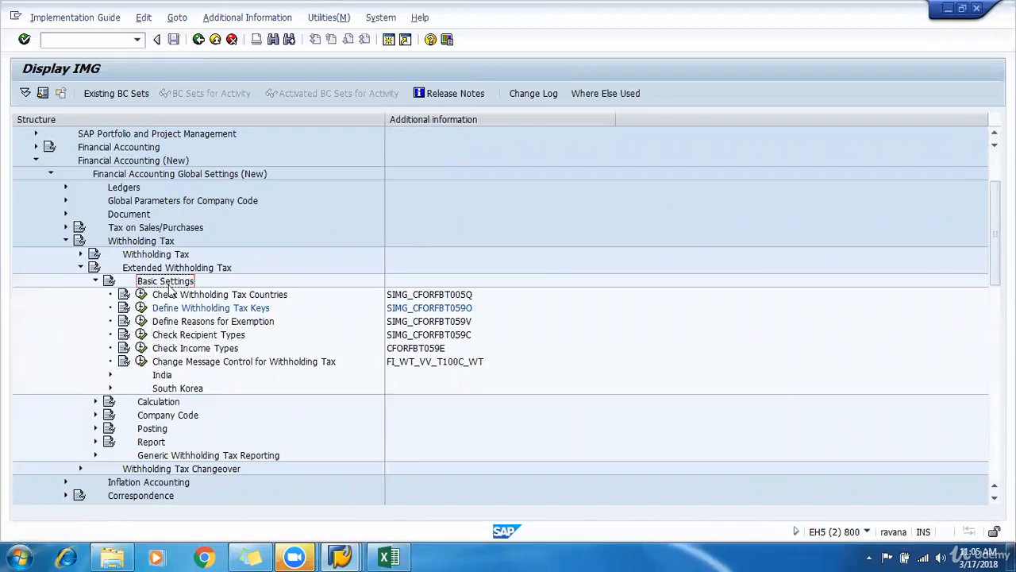
left_click(93, 282)
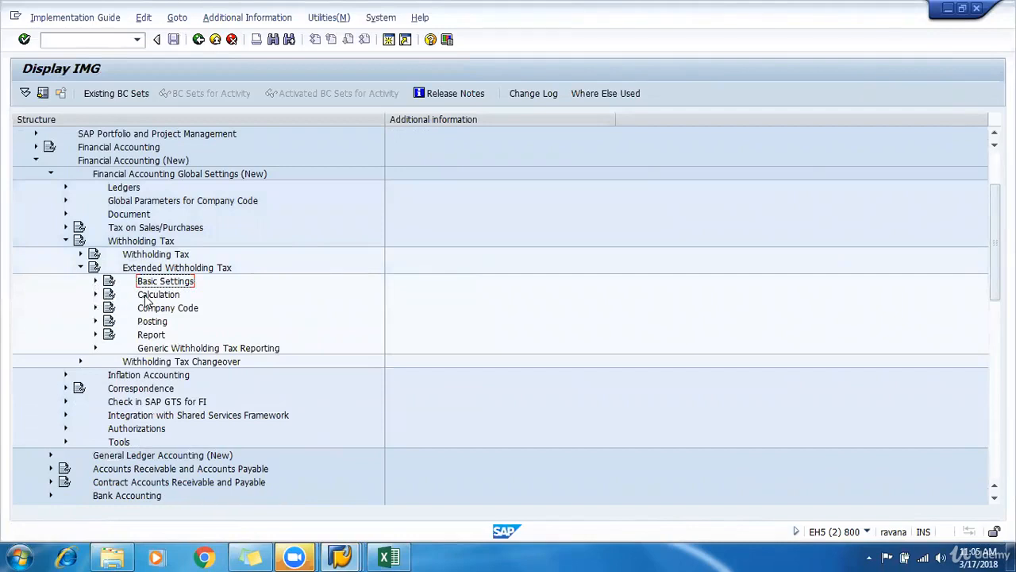
- Expand Calculation under Extended Withholding Tax, including its Withholding Tax Type node
left_click(147, 296)
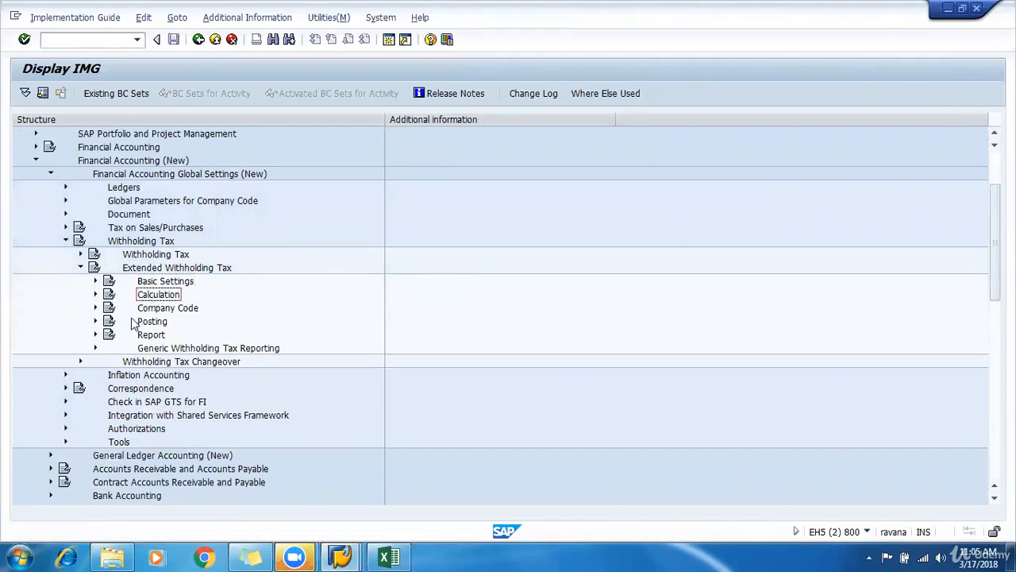
left_click(105, 286)
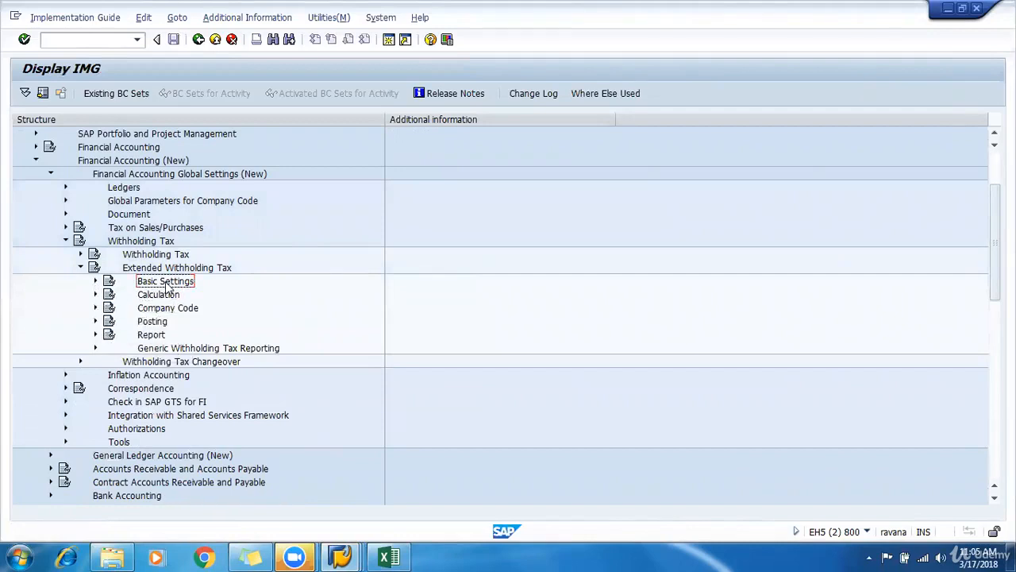
left_click(95, 295)
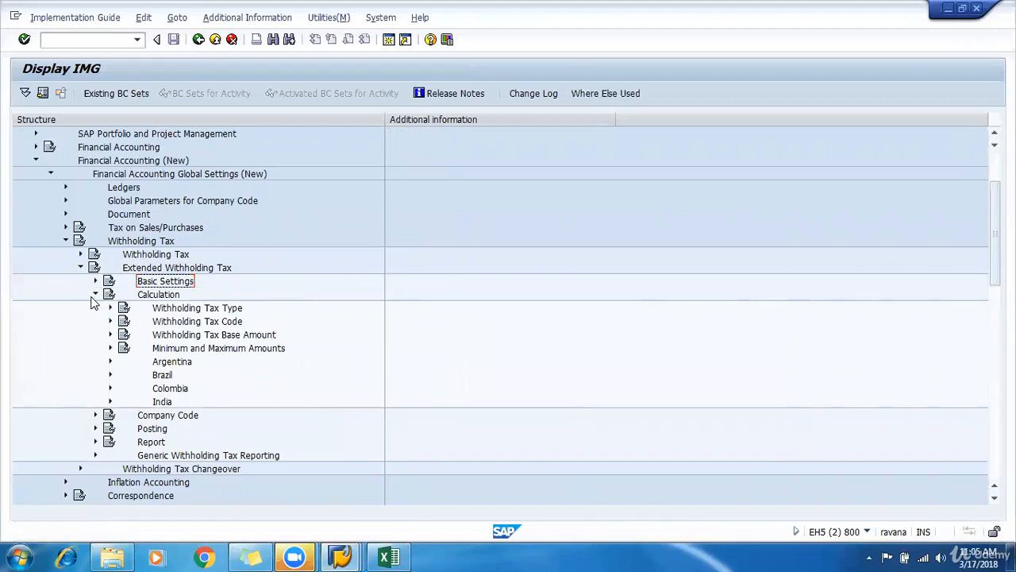
left_click(197, 312)
left_click(196, 322)
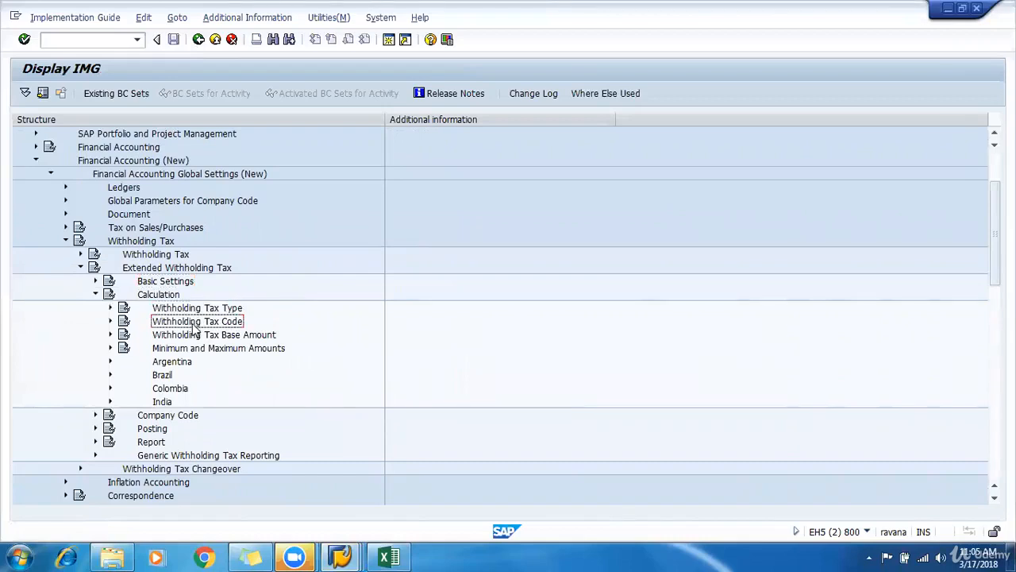
left_click(182, 310)
left_click(180, 318)
left_click(179, 312)
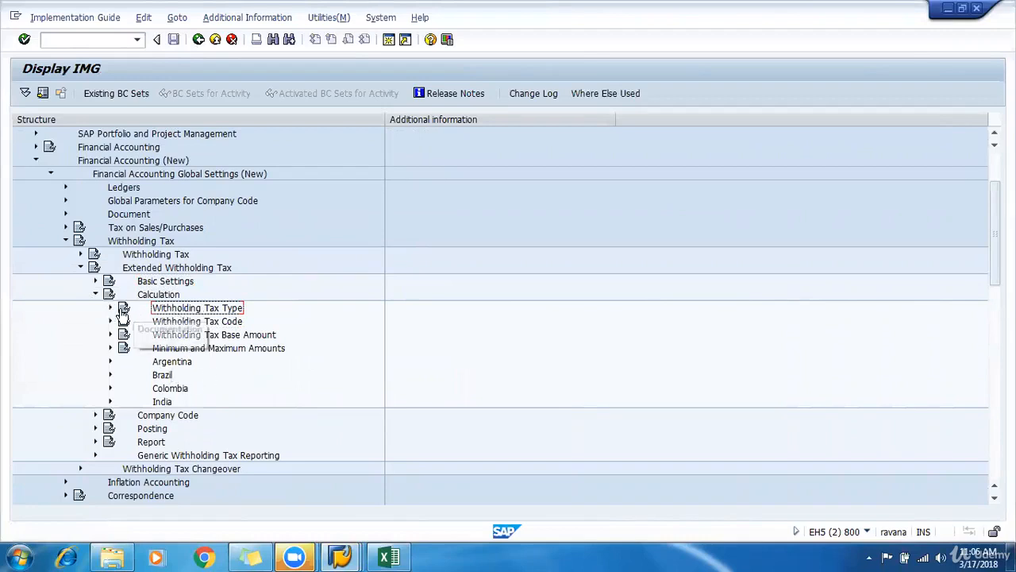
double_click(213, 309)
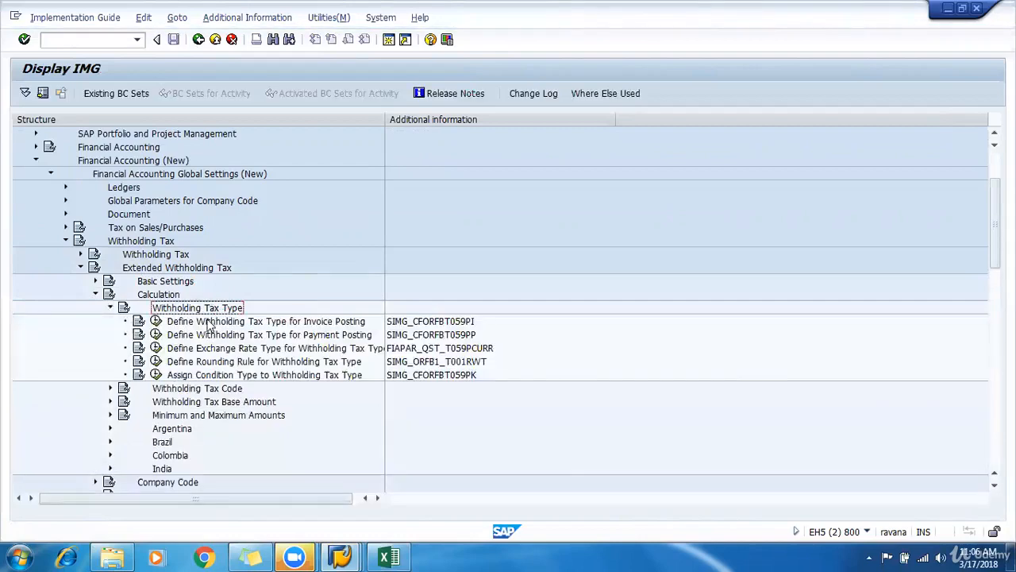
- Switch to the Excel notes and add item 2 in C12 with the heading "Witholding Tax Type" in D12
key("alt+Tab")
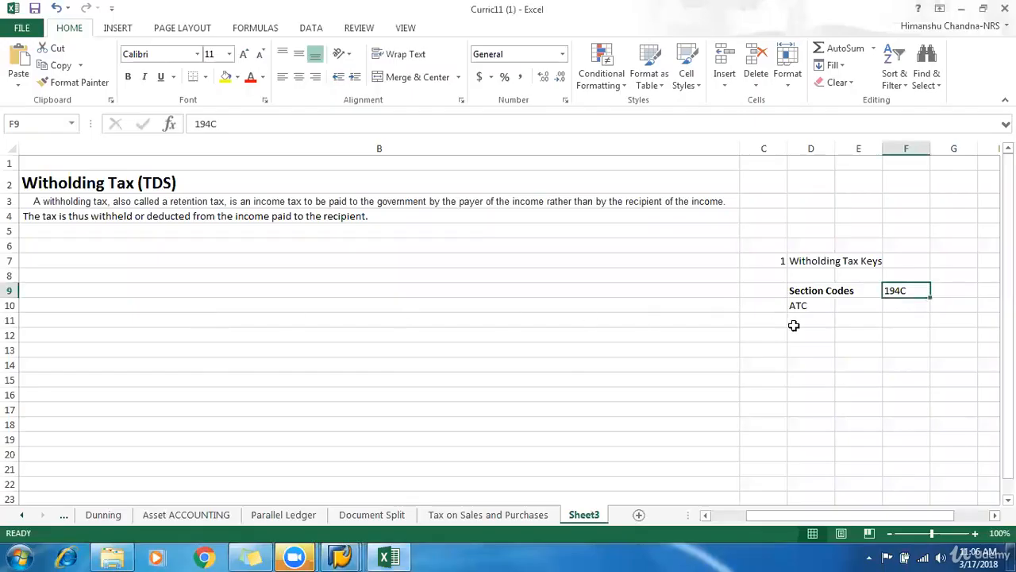
left_click(772, 332)
type("2")
key("Tab")
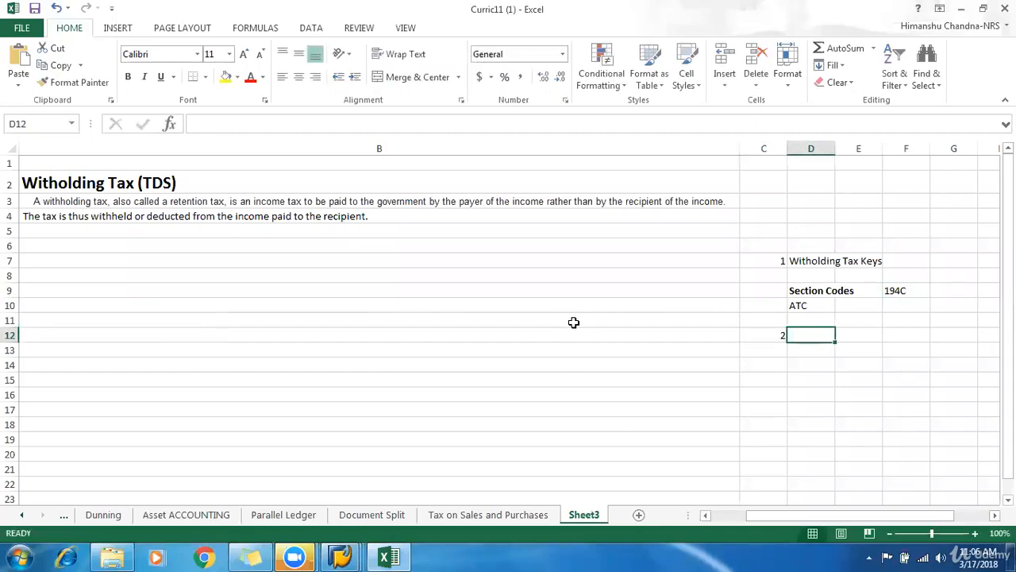
type("Witholdin")
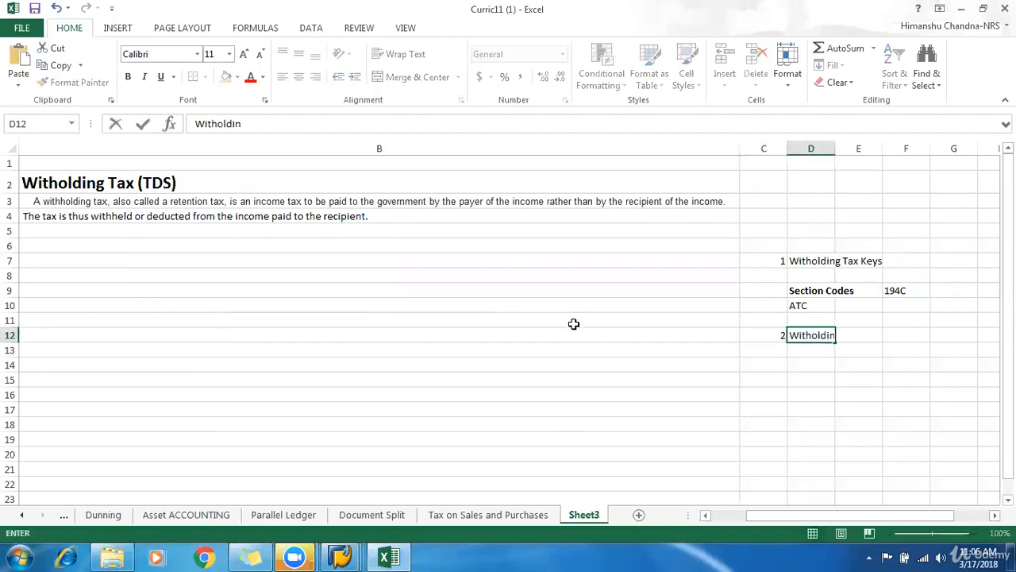
type("g Tax Type")
key("Return")
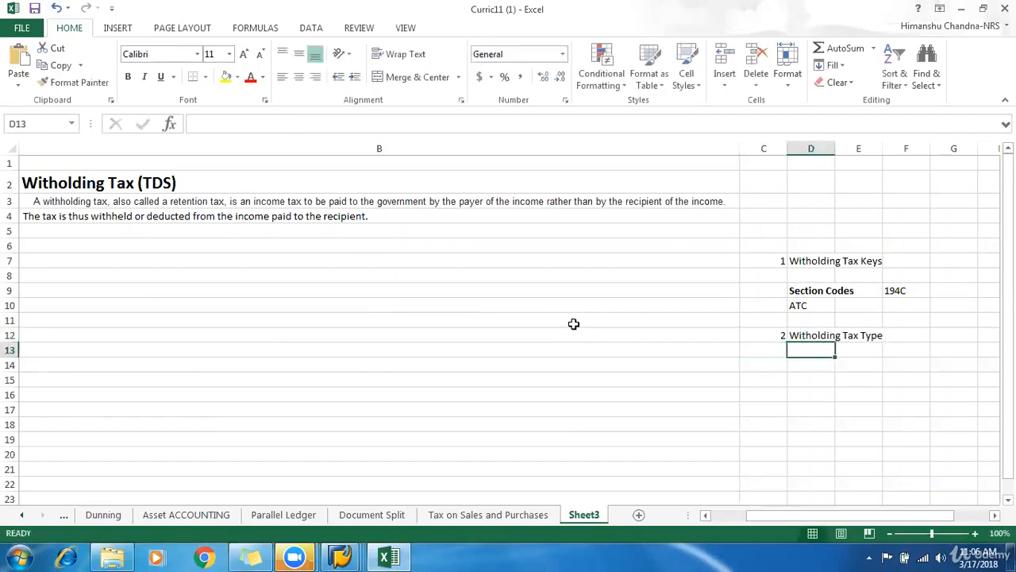
- Enter the list letters a and b in cells D14 and D15 below the tax type heading
key("Return")
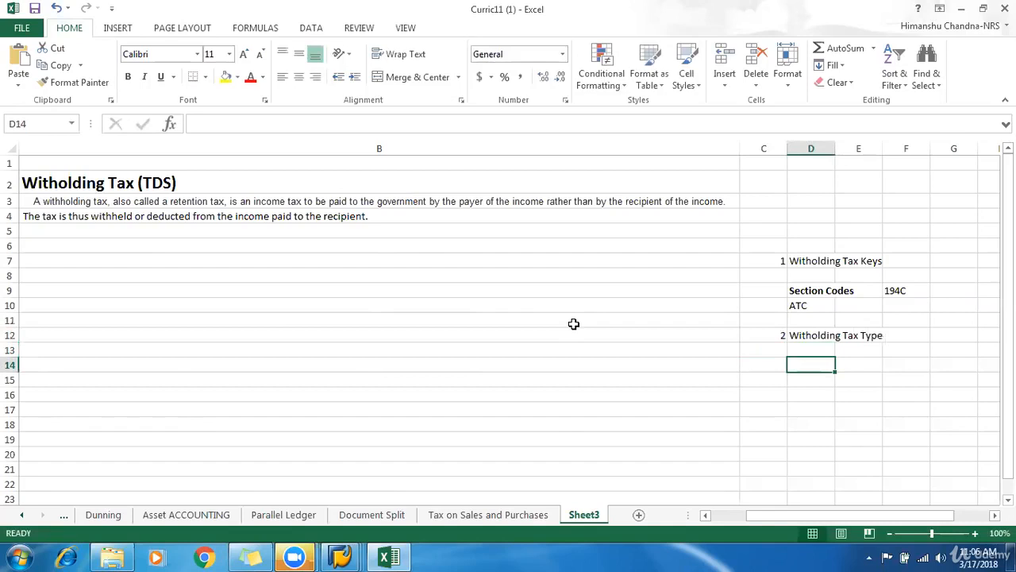
type("a")
key("Return")
type("b")
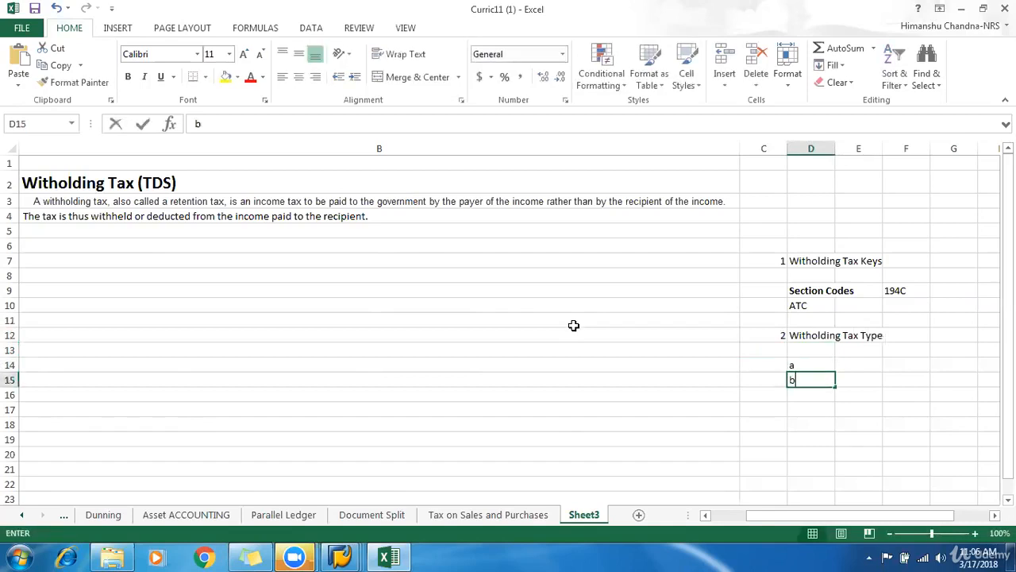
key("Up")
- Enter Invoice in E14 and Payment in E15 beside the list letters a and b
key("Right")
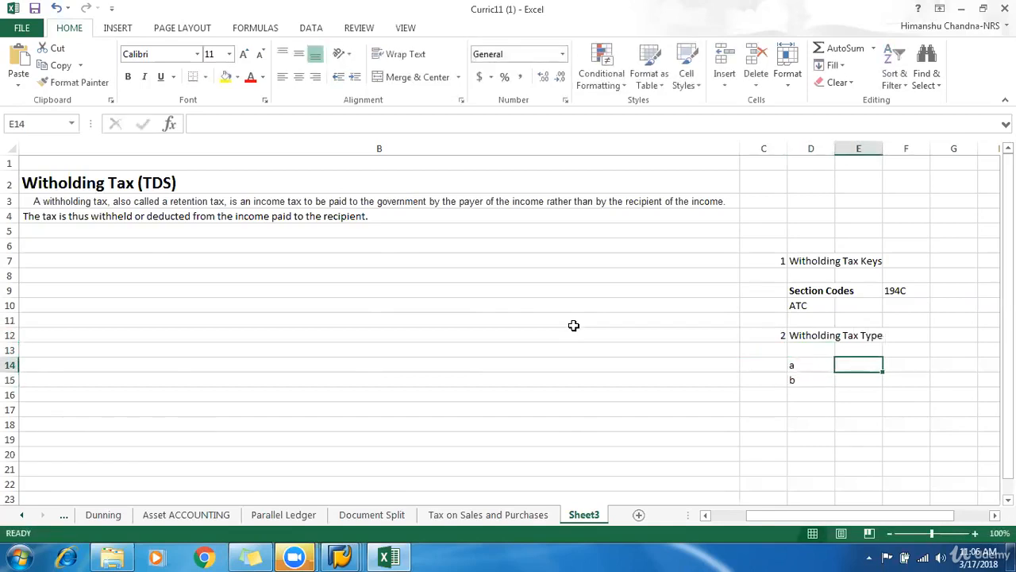
type("Invoice")
key("Return")
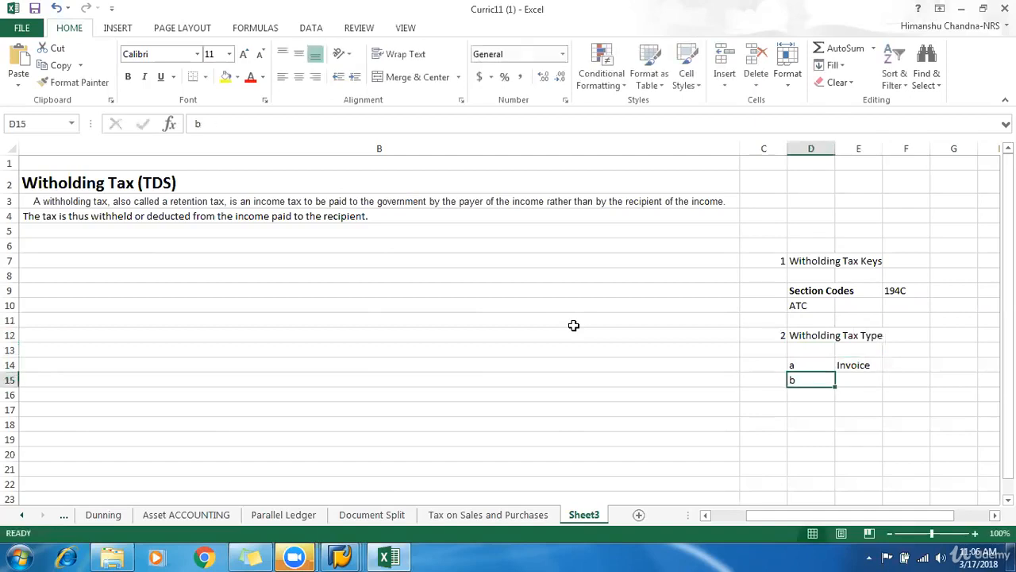
key("Right")
type("Payment")
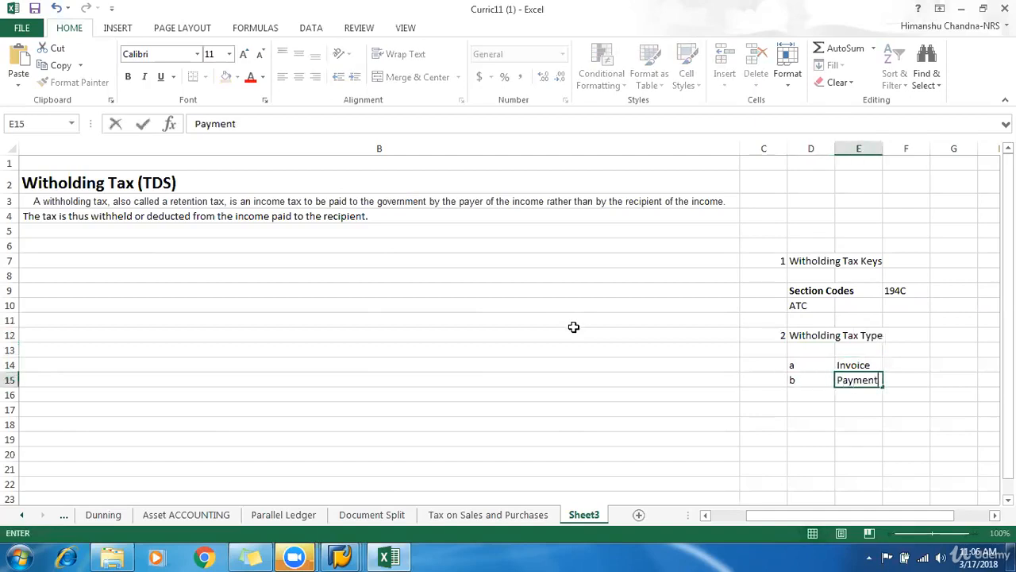
key("Return")
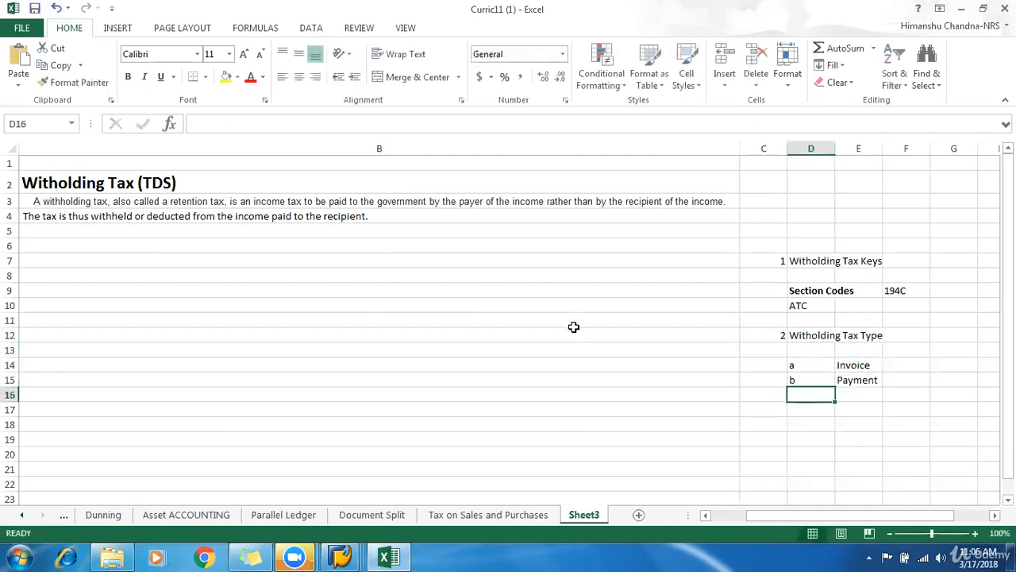
- Enter "(Incidense)" in cell F12 beside the Witholding Tax Type heading
left_click(941, 338)
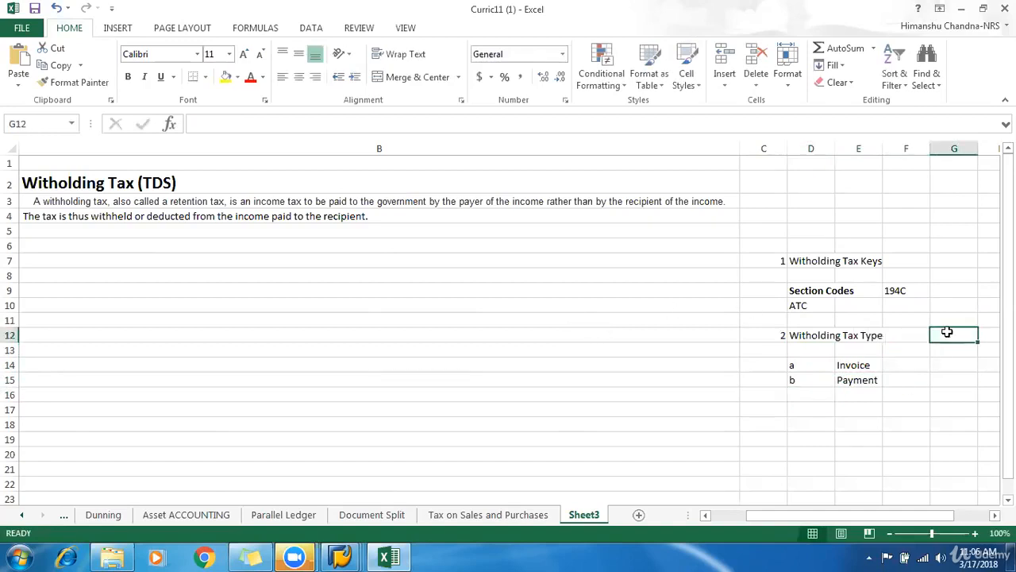
left_click(906, 338)
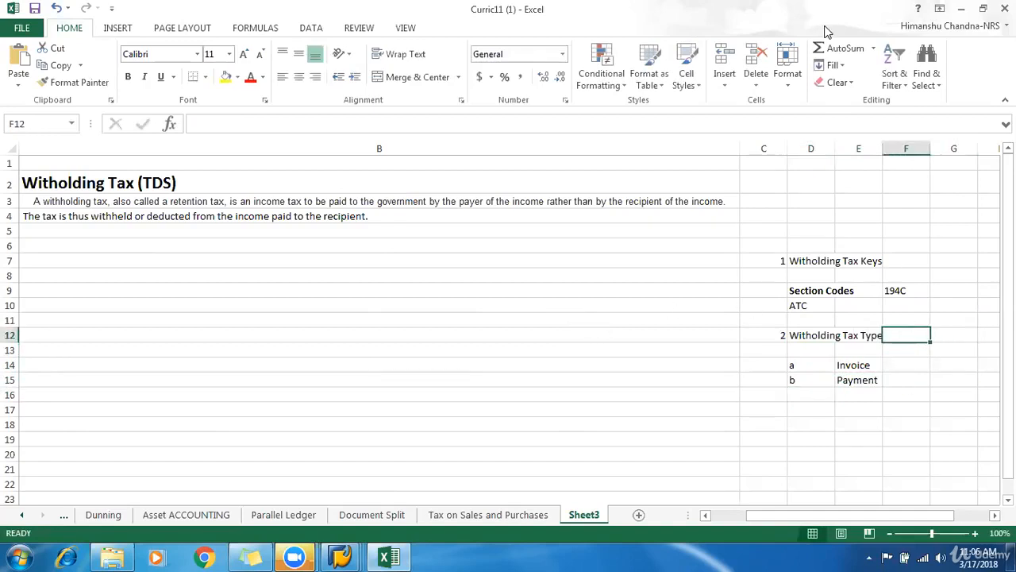
type("(In")
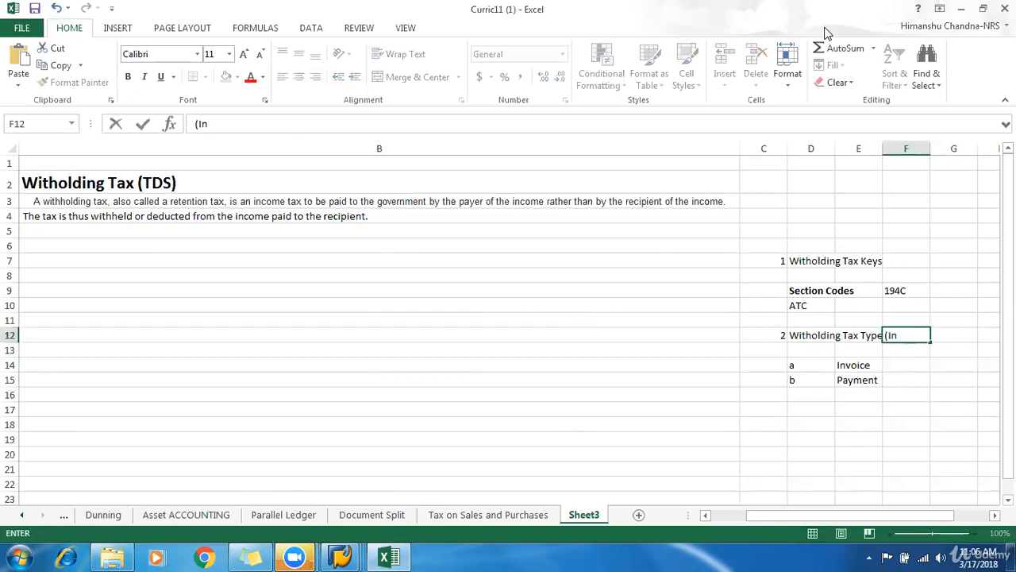
type("cidense)")
key("Return")
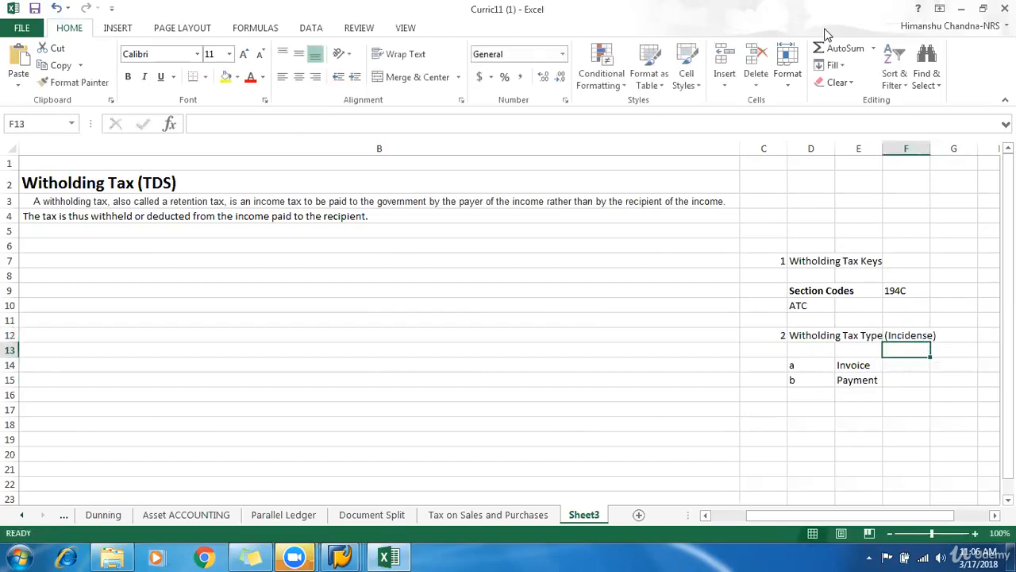
left_click(932, 336)
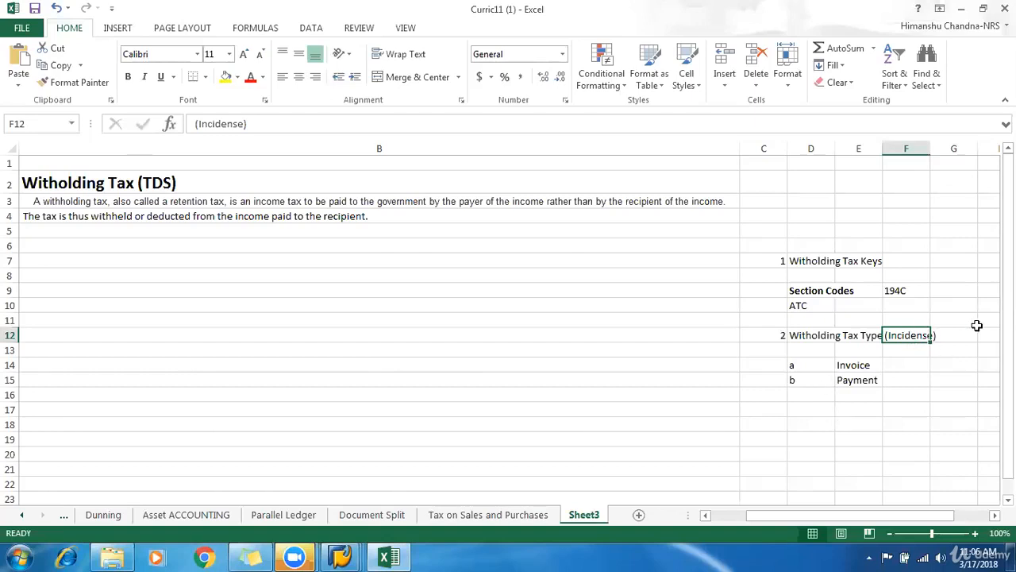
- Enter "or" in cell F14 beside Invoice
left_click(861, 363)
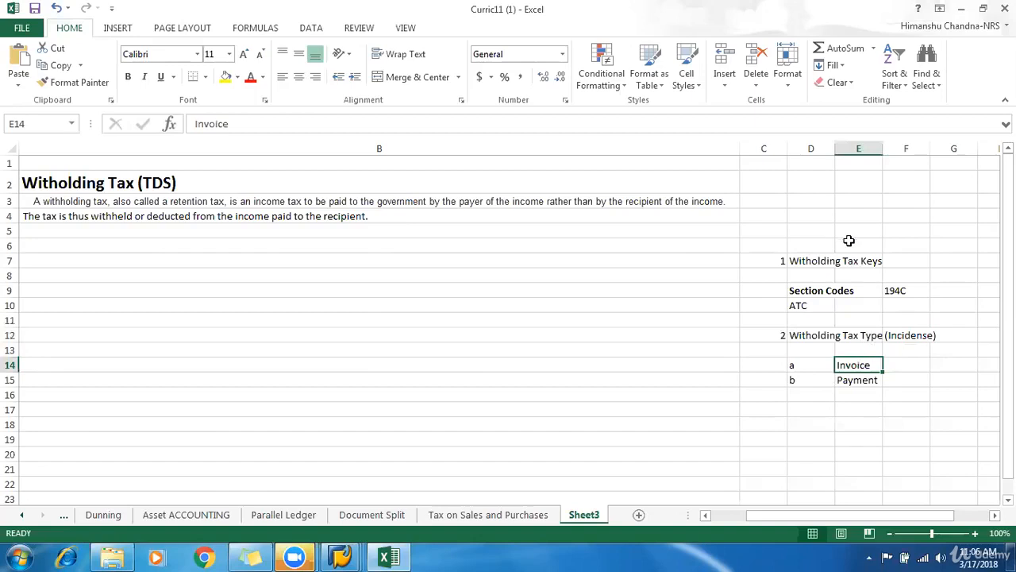
left_click(905, 364)
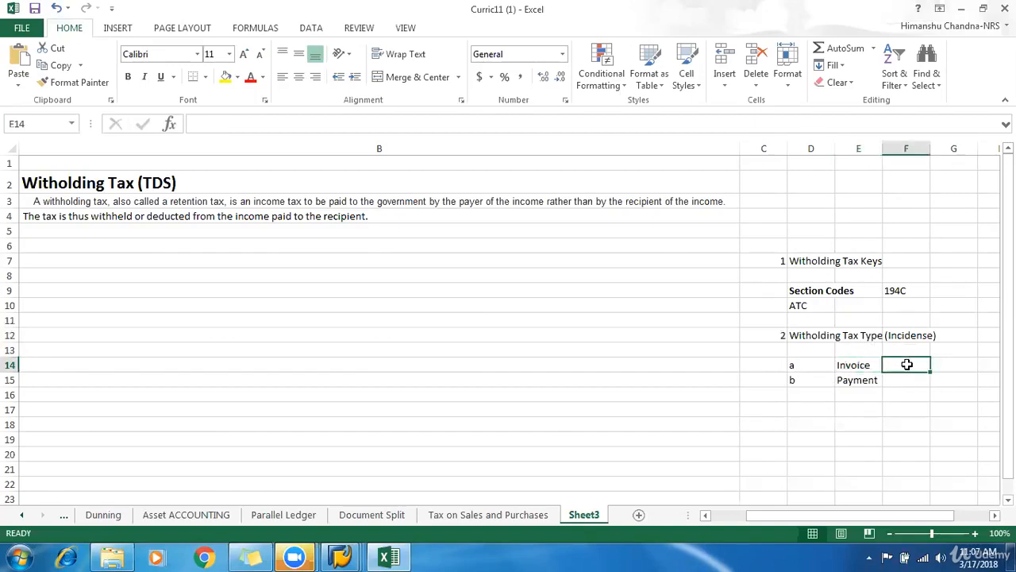
type("or")
left_click(919, 394)
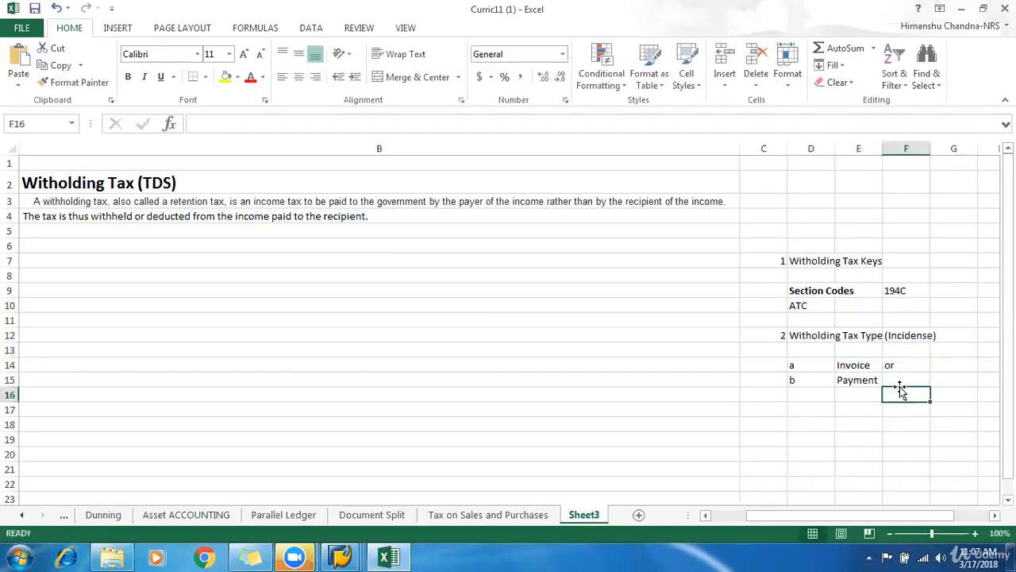
left_click(951, 364)
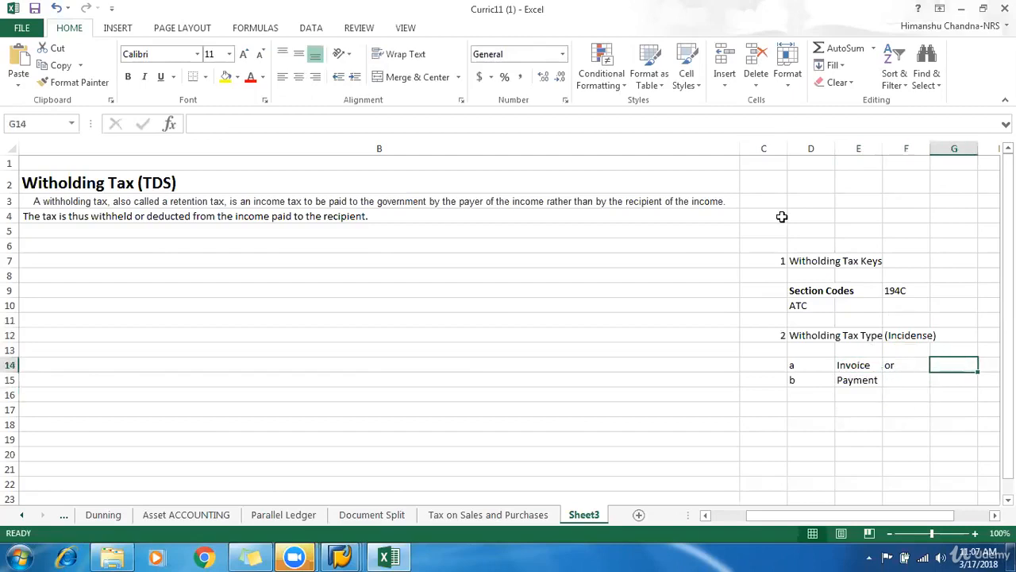
- Enter "earlier" in cell G14, in the same row as Invoice and or
type("earlier")
key("Return")
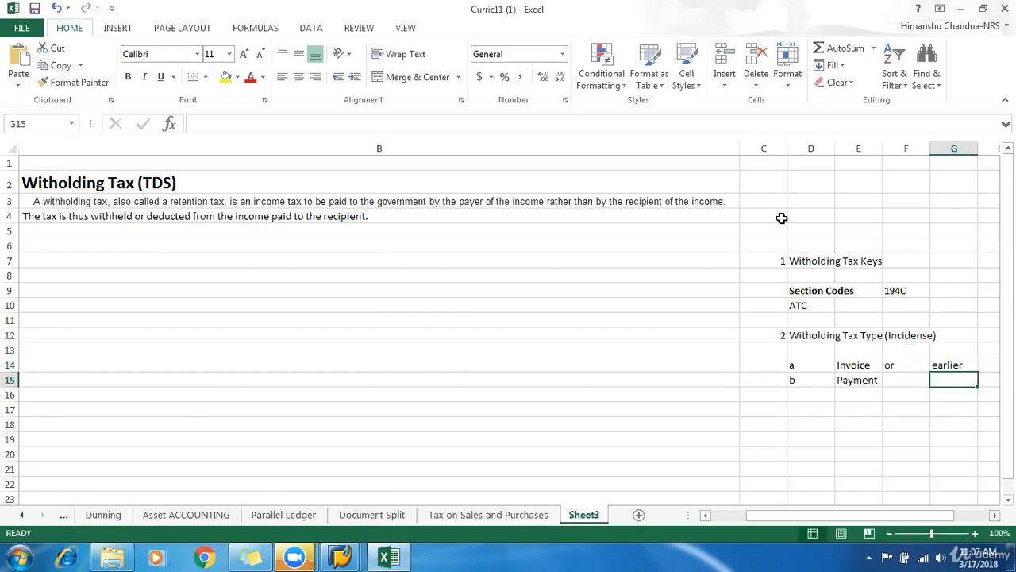
left_click(862, 366)
left_click(863, 380)
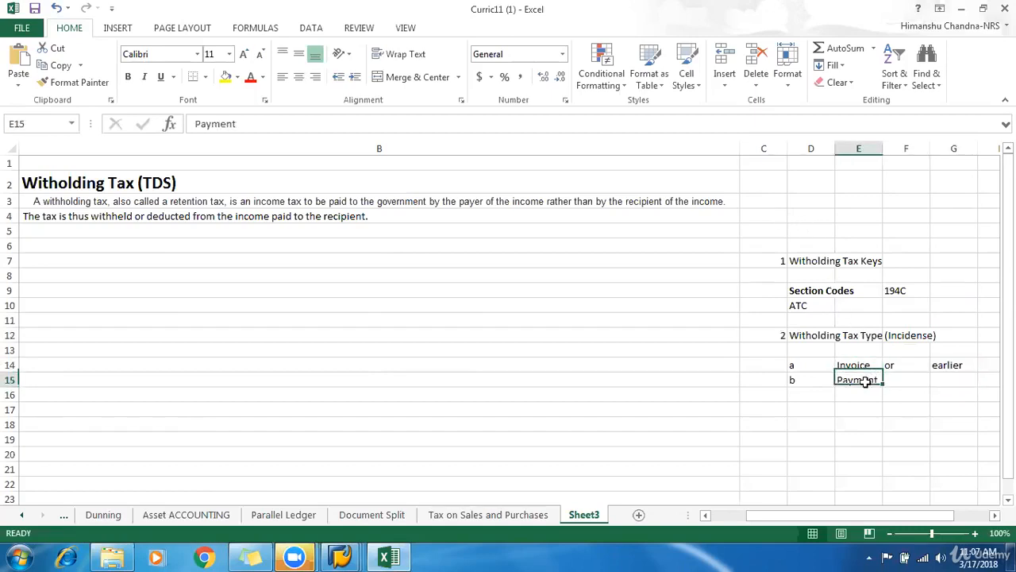
left_click(862, 408)
left_click(883, 454)
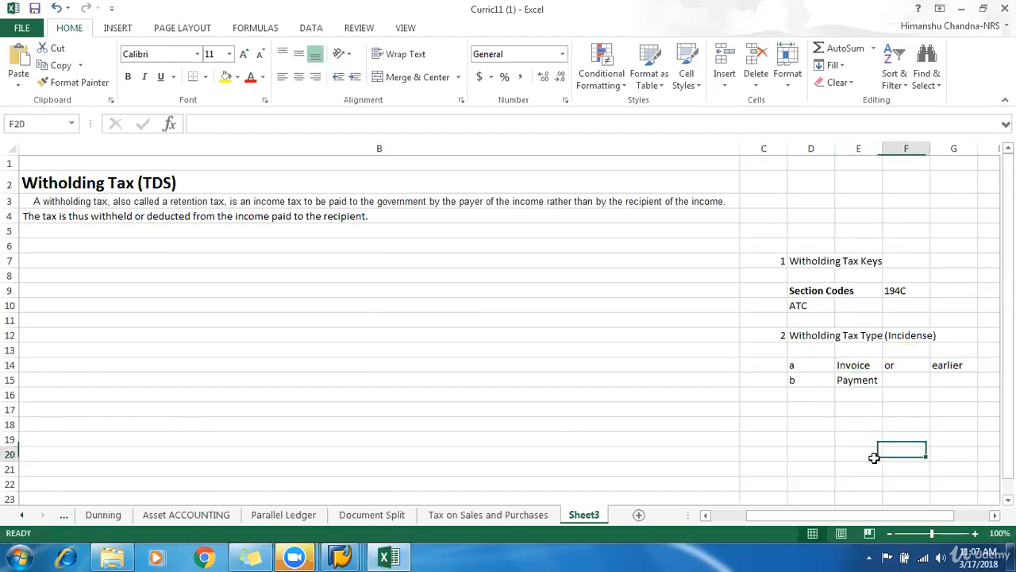
left_click(808, 338)
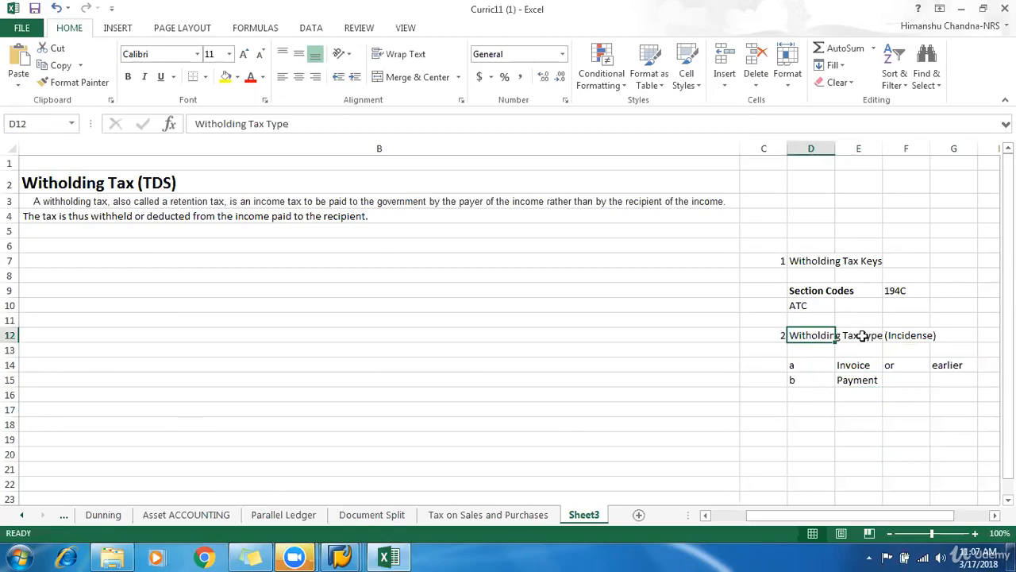
left_click(867, 346)
left_click(828, 336)
left_click(848, 366)
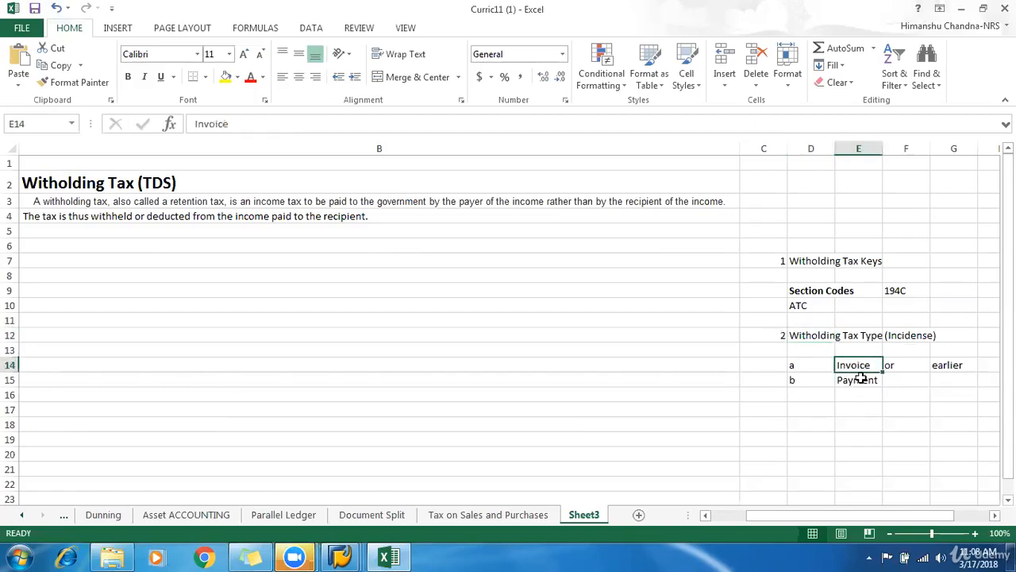
left_click(862, 380)
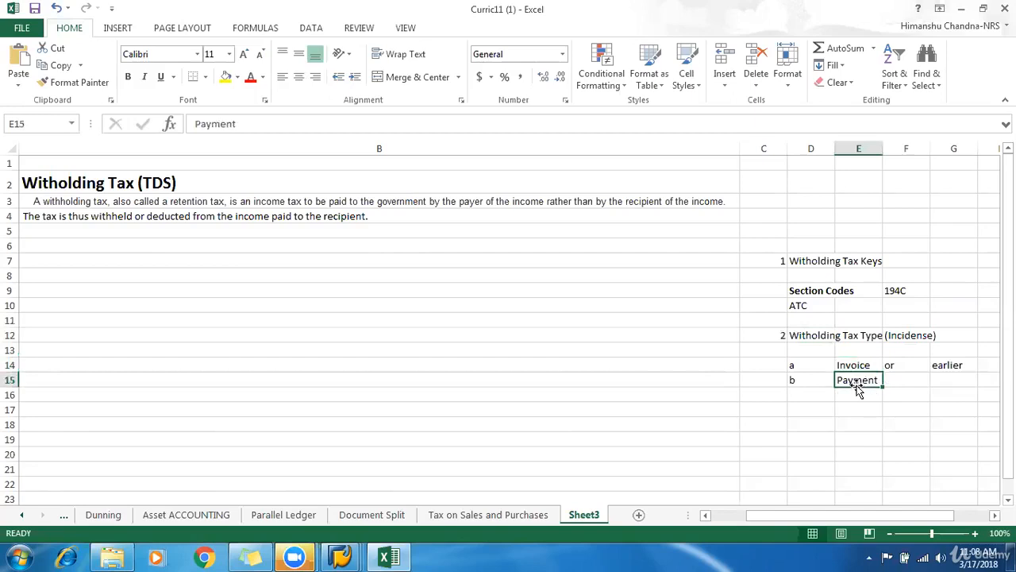
- Switch to SAP and open Define Withholding Tax Type for Invoice Posting with country key IN
left_click(340, 557)
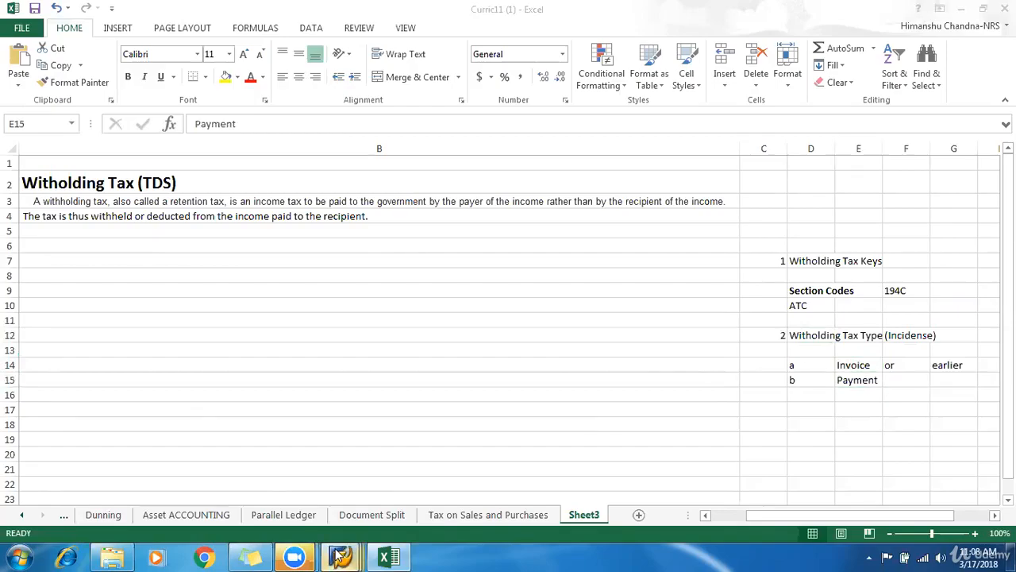
left_click(458, 486)
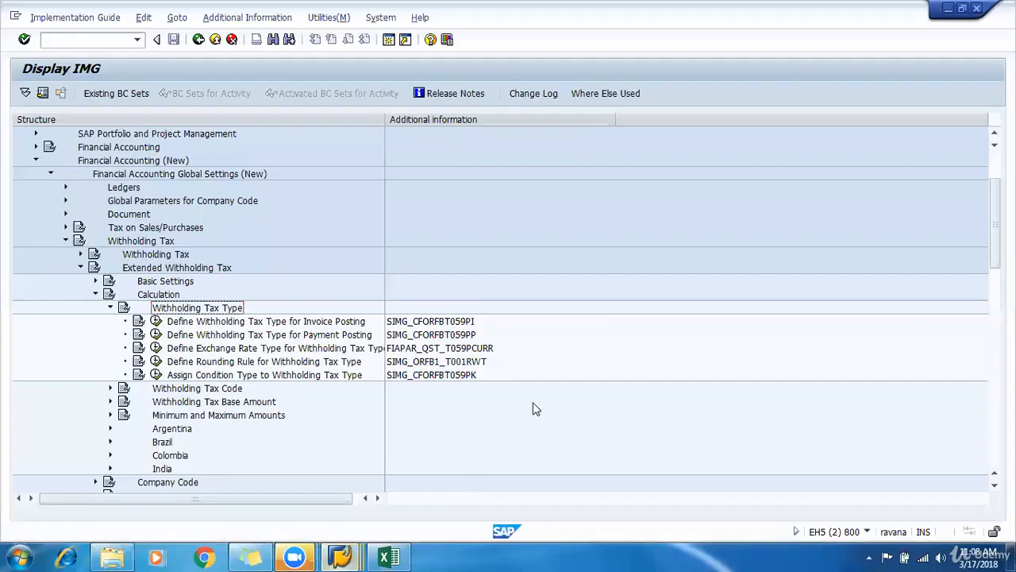
left_click(177, 322)
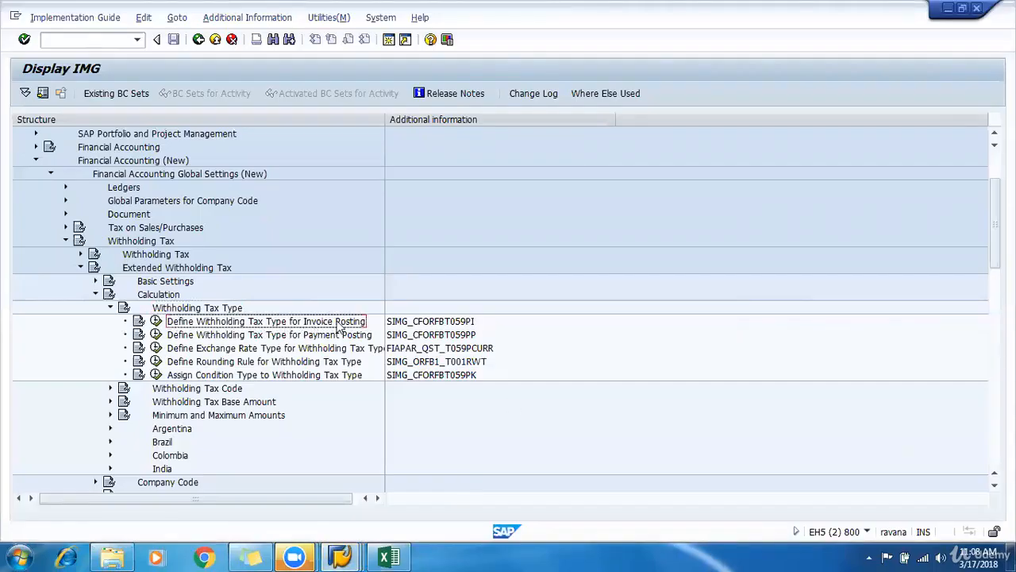
left_click(176, 336)
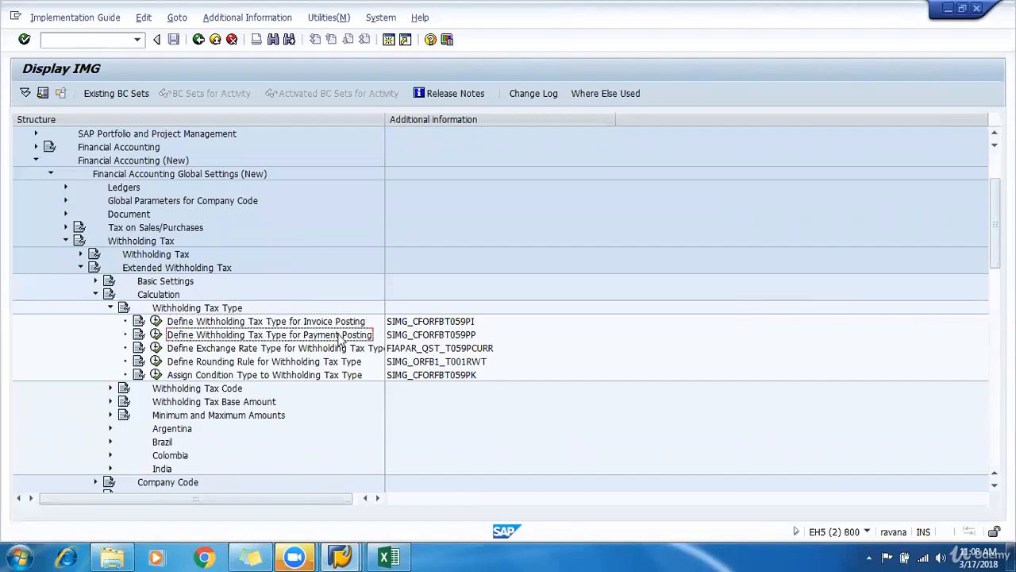
left_click(262, 323)
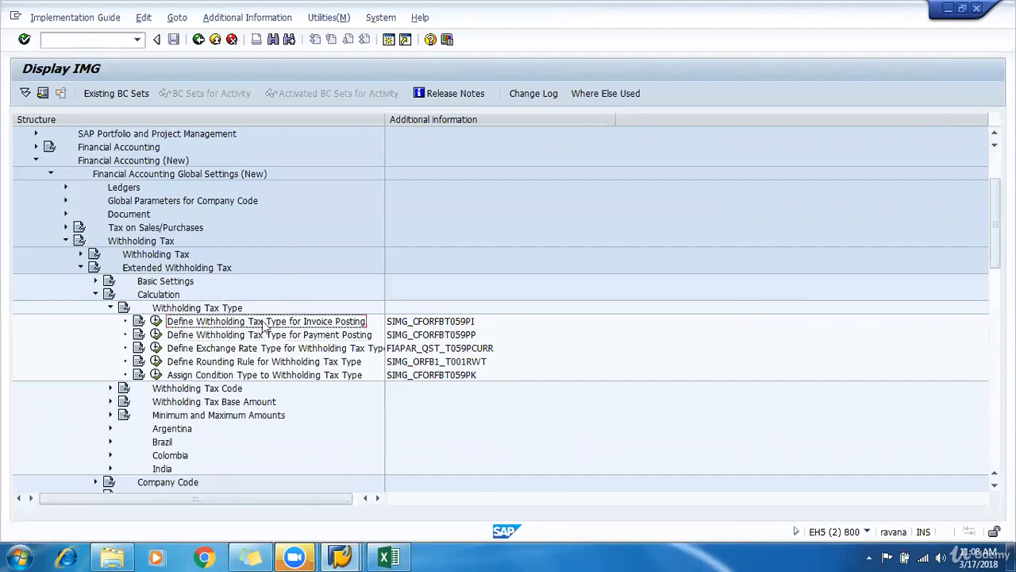
left_click(325, 335)
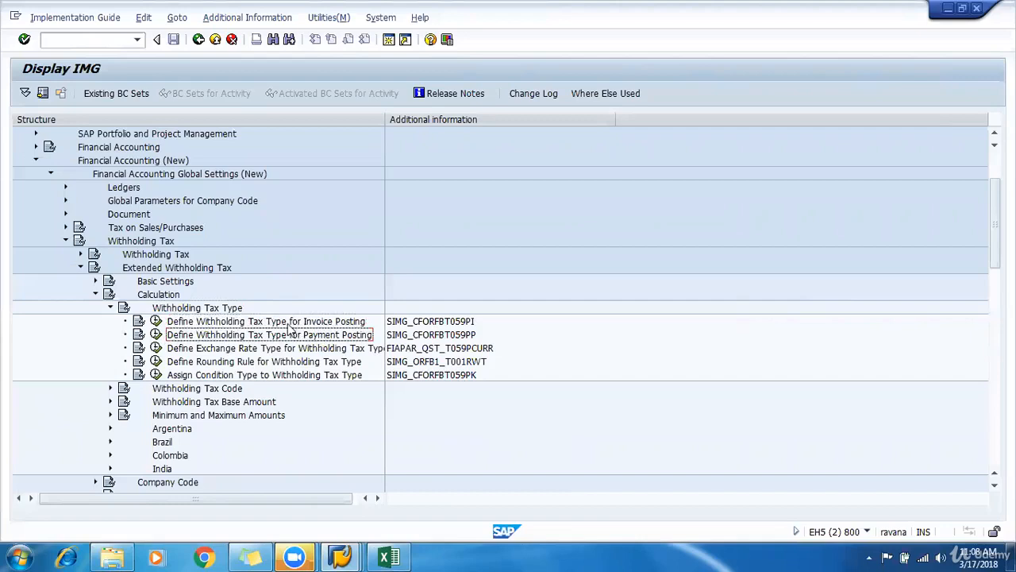
left_click(292, 323)
left_click(155, 322)
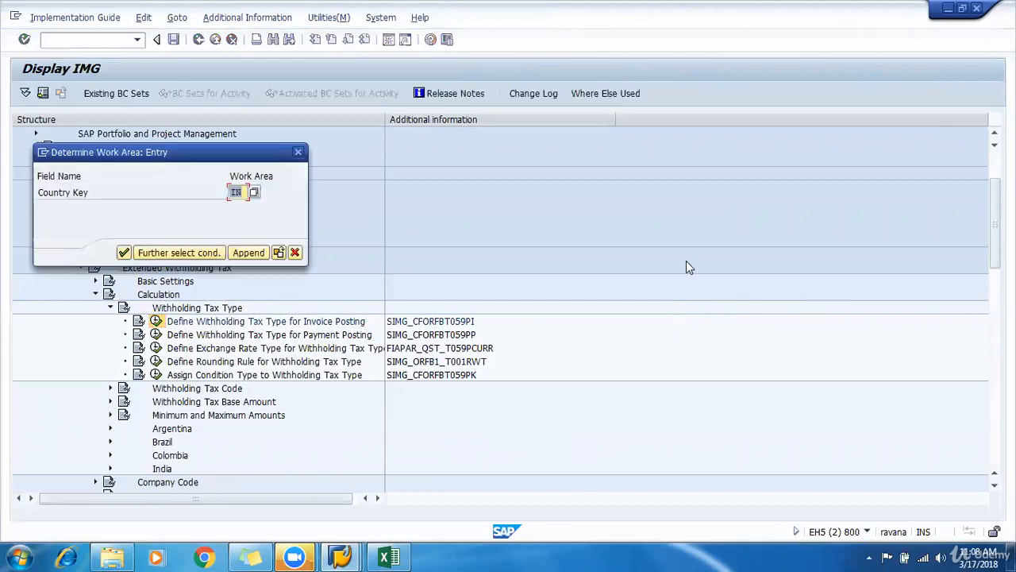
key("Return")
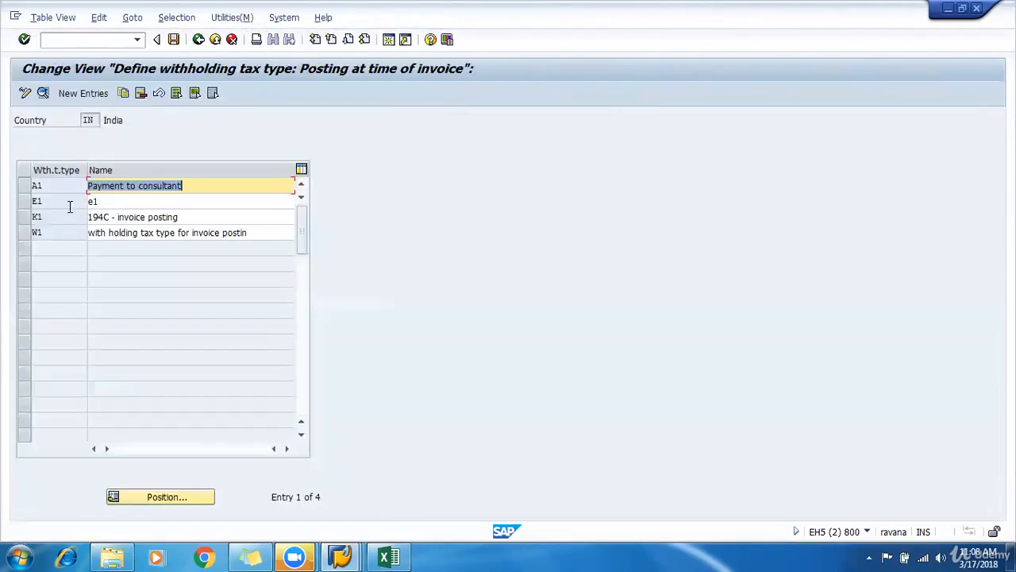
- Create a new invoice-posting entry with withholding tax type 9I and the description Invoice
left_click(88, 97)
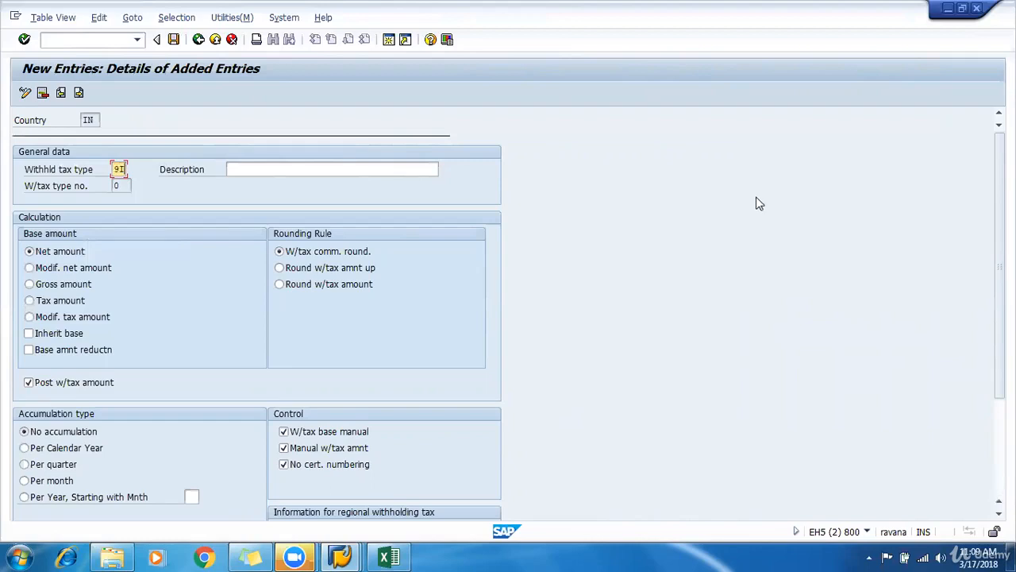
left_click(327, 169)
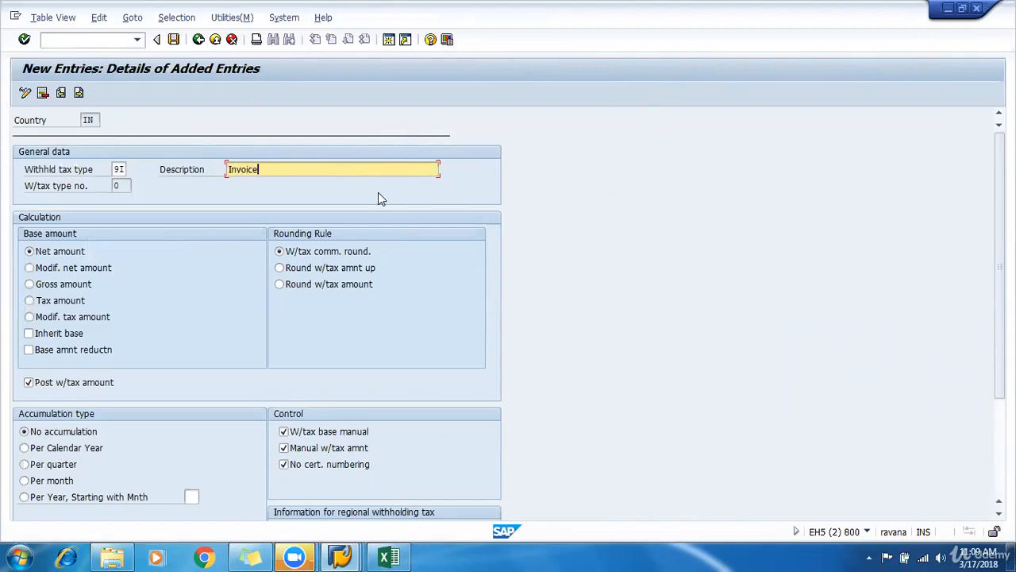
scroll(378, 197, "down", 5)
scroll(375, 201, "up", 3)
scroll(375, 202, "up", 3)
scroll(318, 391, "down", 5)
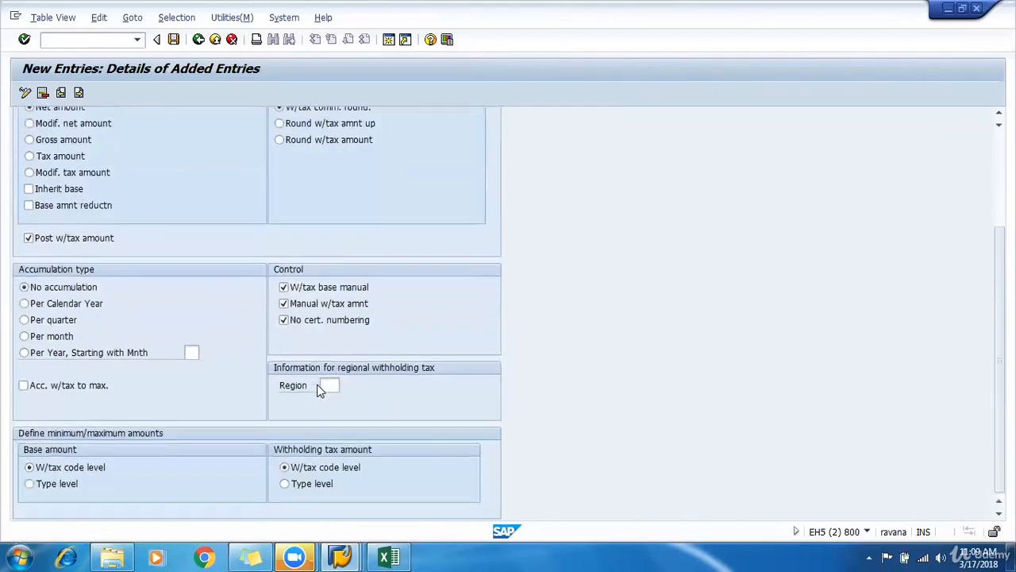
scroll(315, 386, "up", 5)
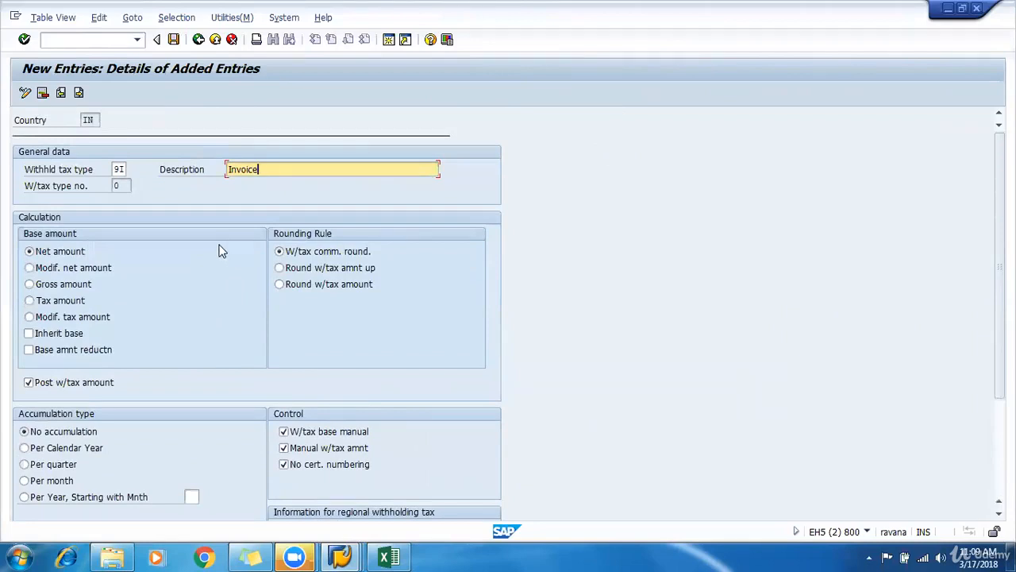
- Save the 9I entry under the proposed customizing request and return to the IMG structure
left_click(173, 40)
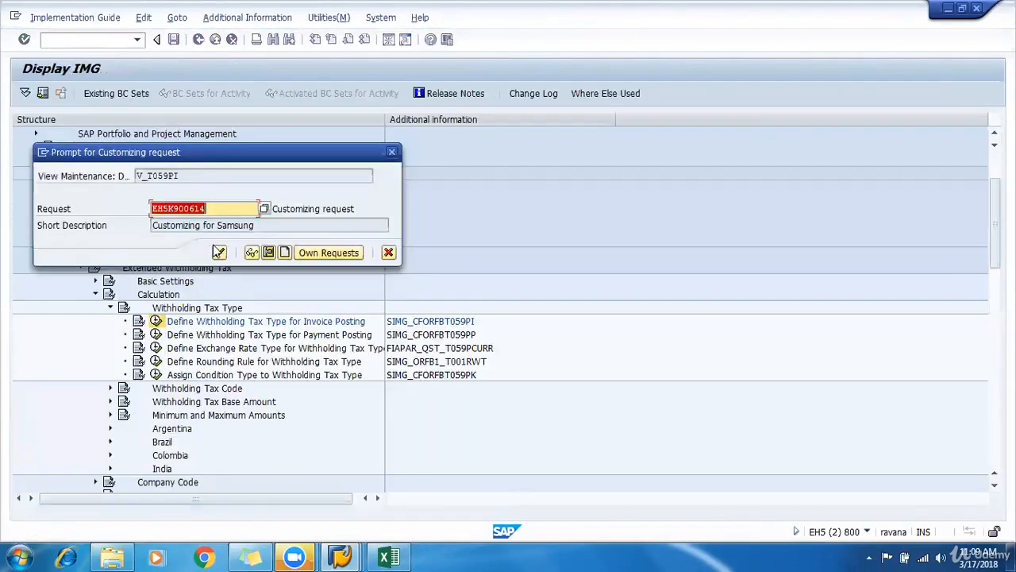
left_click(217, 252)
left_click(198, 39)
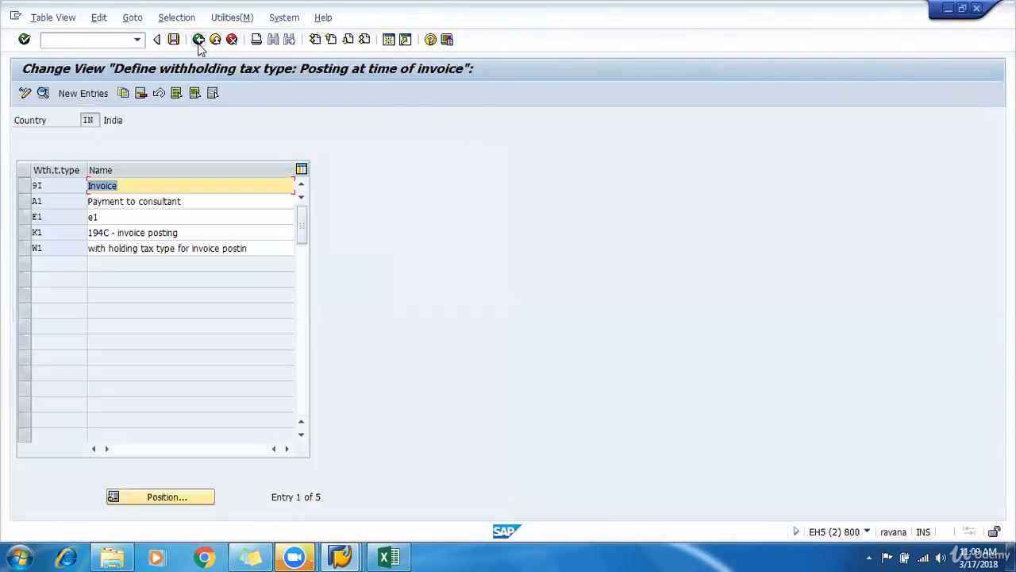
left_click(199, 40)
- Open Define Withholding Tax Type for Payment Posting for India
left_click(181, 335)
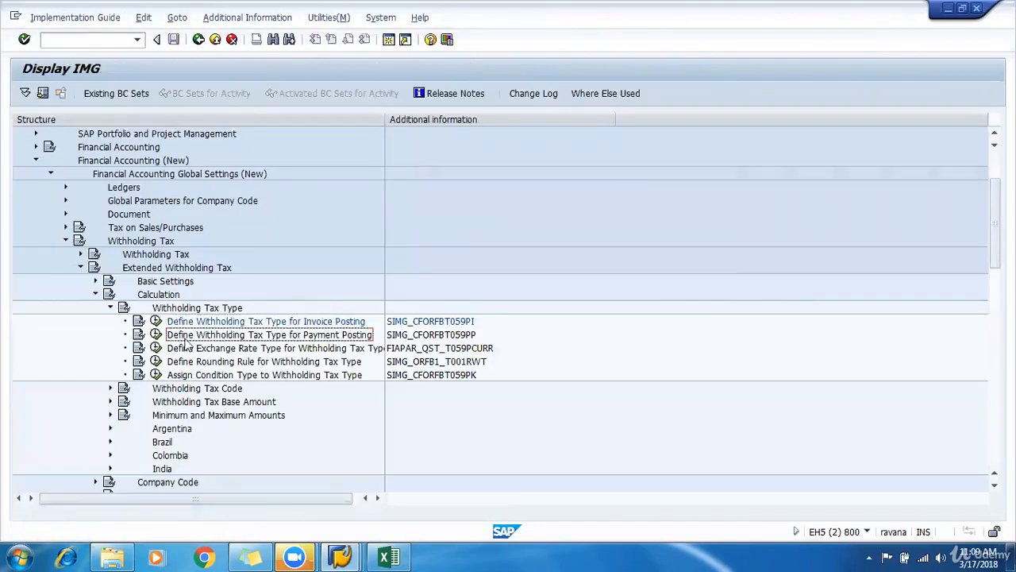
left_click(156, 335)
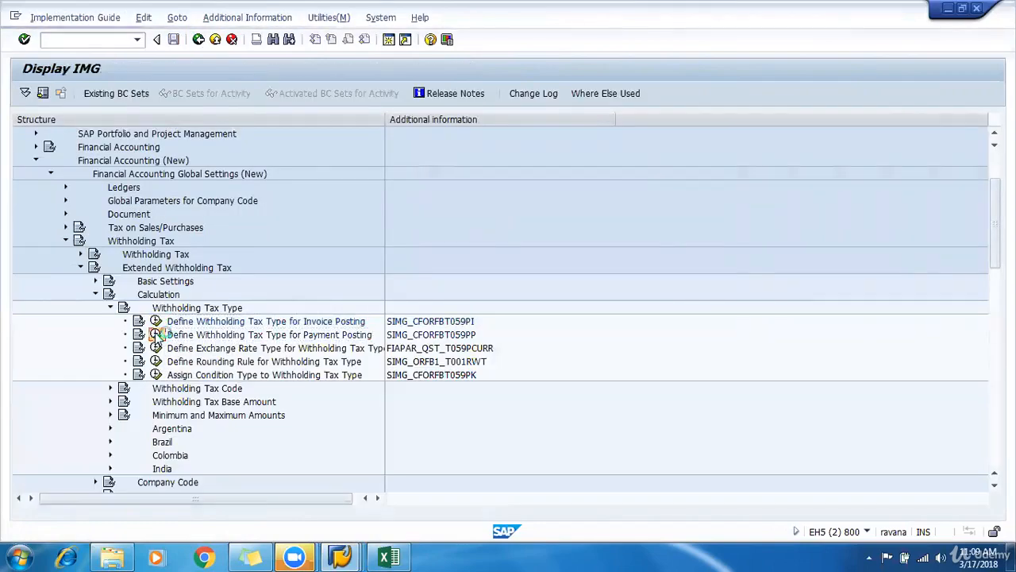
left_click(125, 252)
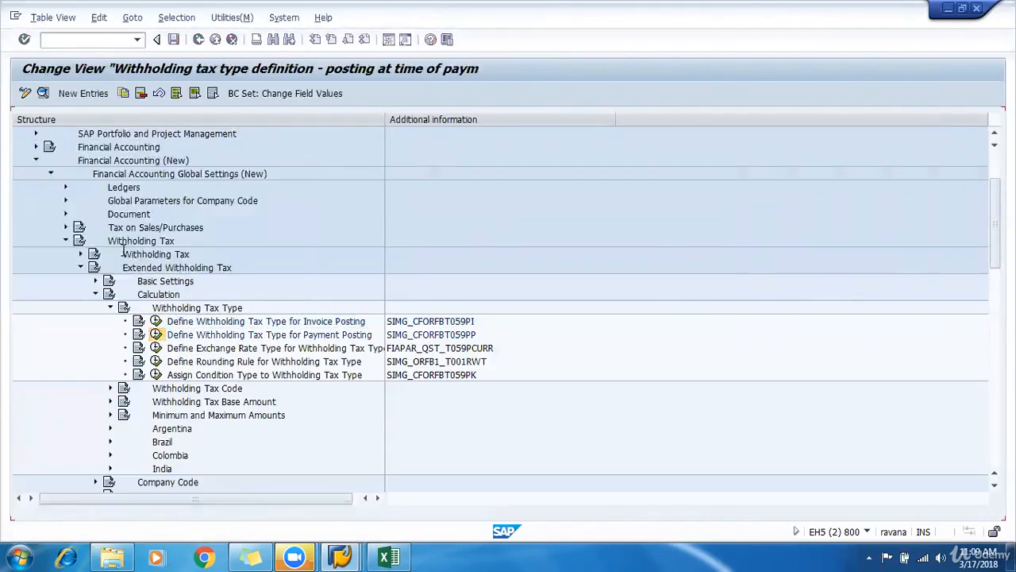
- Create and save a new payment-posting entry with withholding tax type 9P and the description Payment
left_click(87, 93)
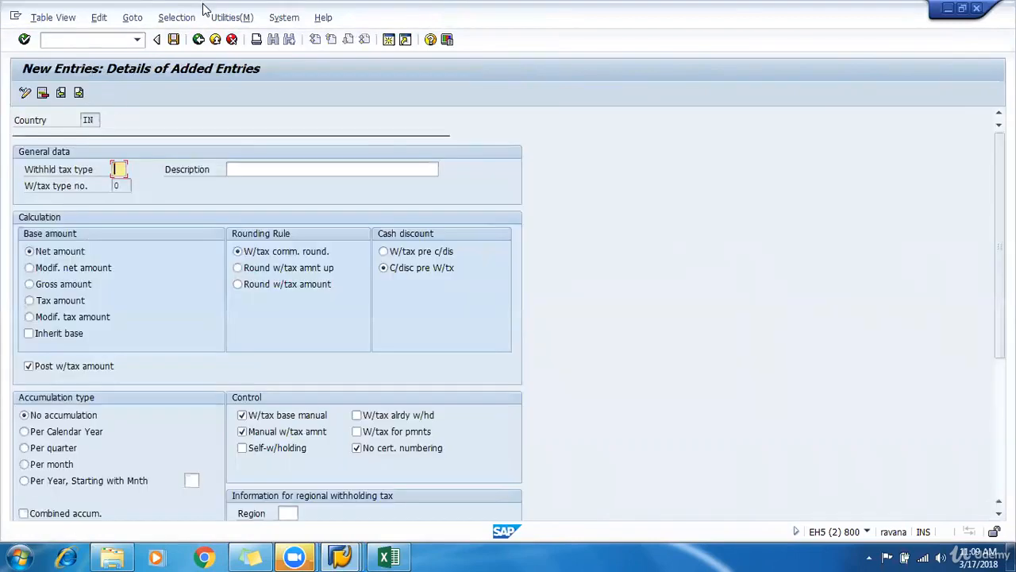
type("9F")
key("Tab")
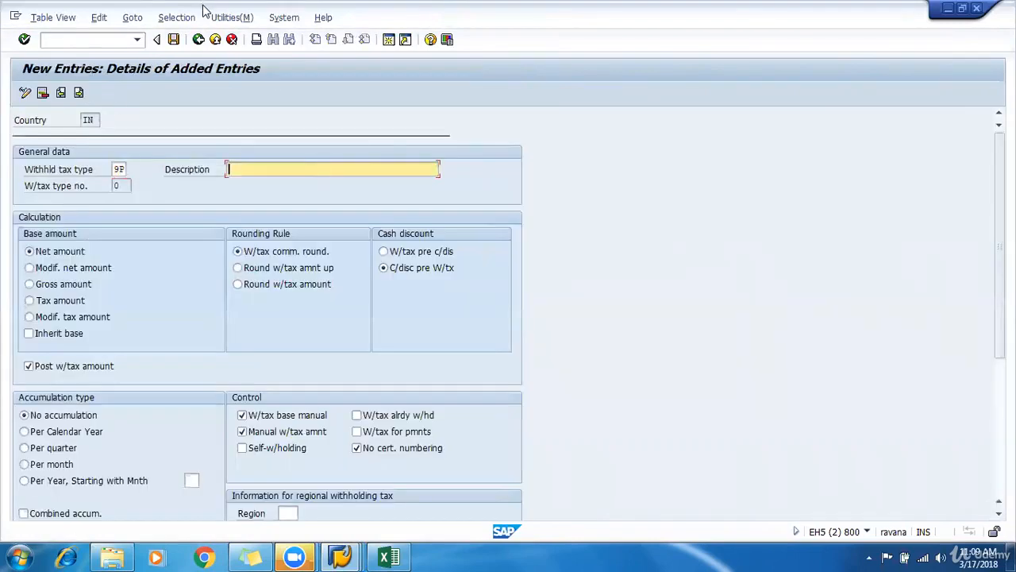
type("Payment")
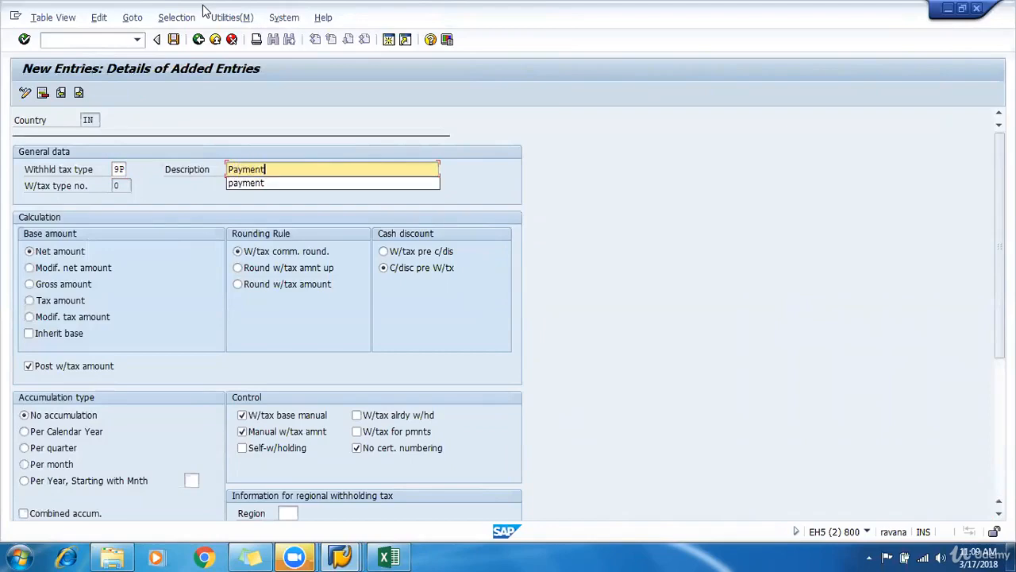
key("Return")
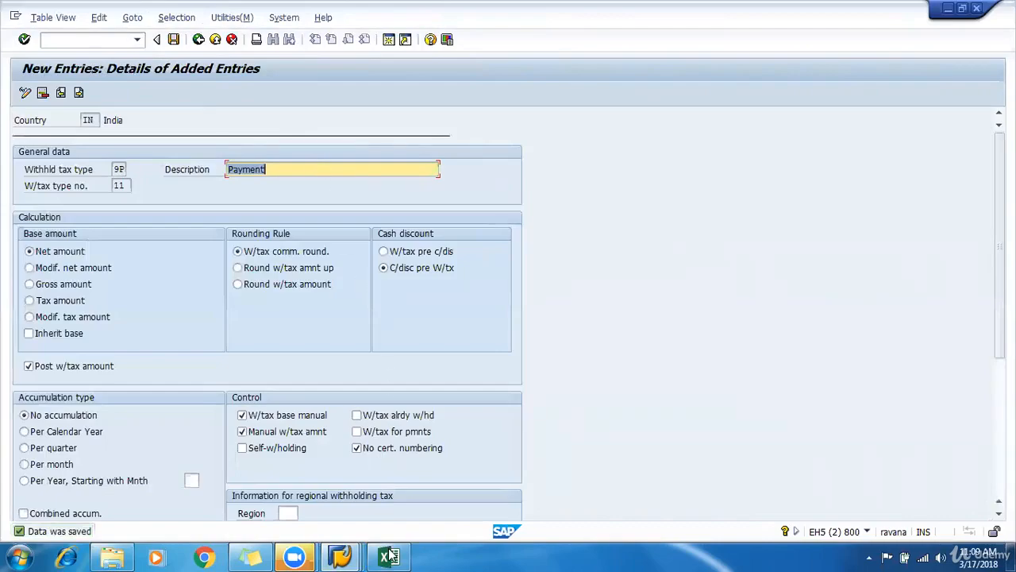
- Switch to Excel and enter 9I in C14 and 9P in C15 beside the list letters
left_click(389, 556)
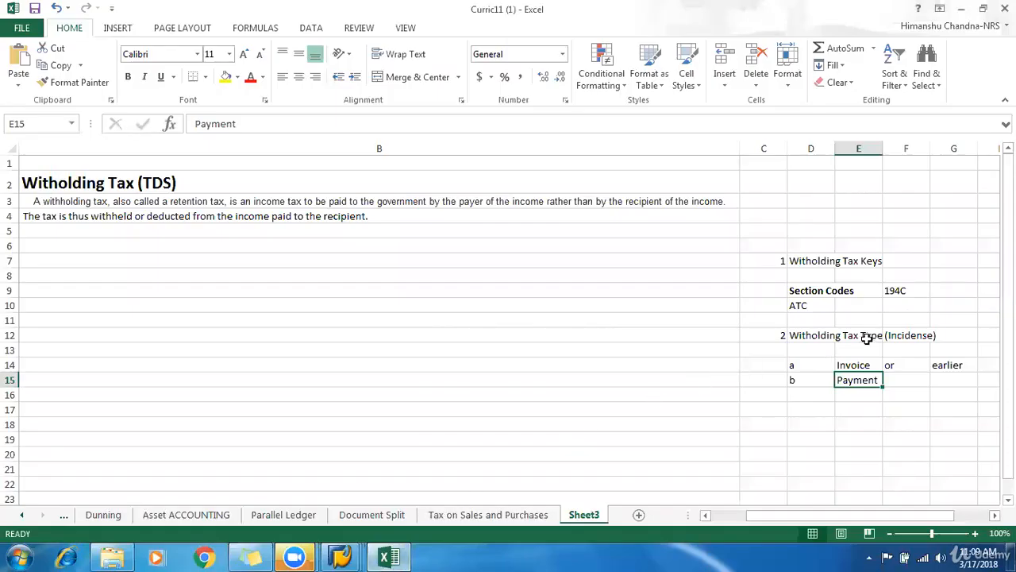
left_click(764, 367)
type("9I")
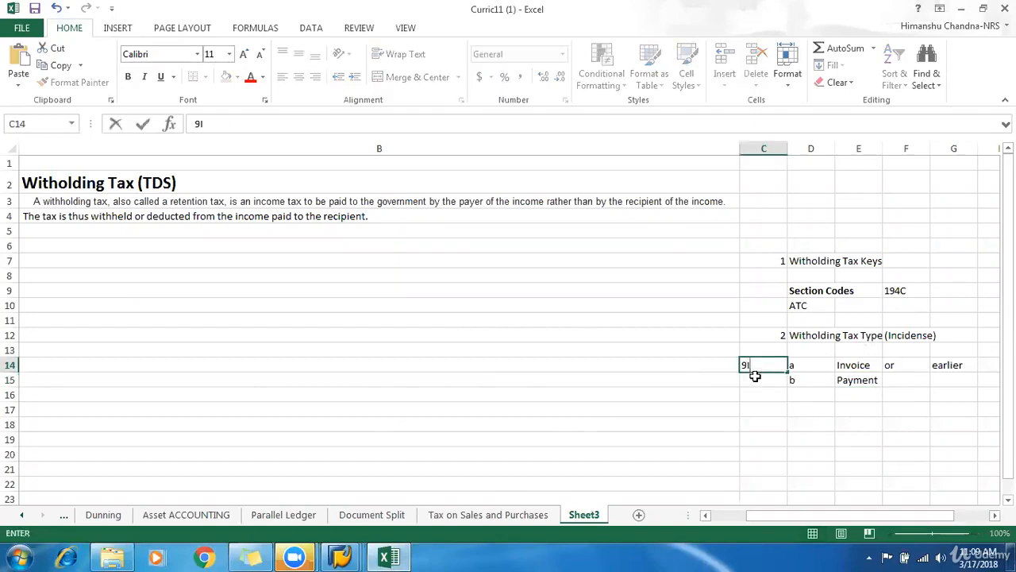
key("Return")
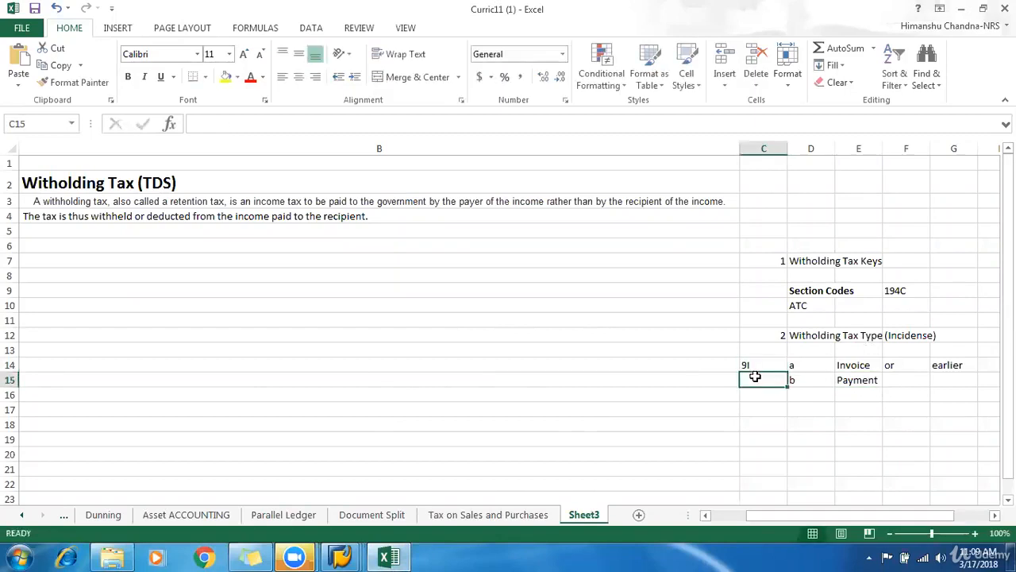
type("9P")
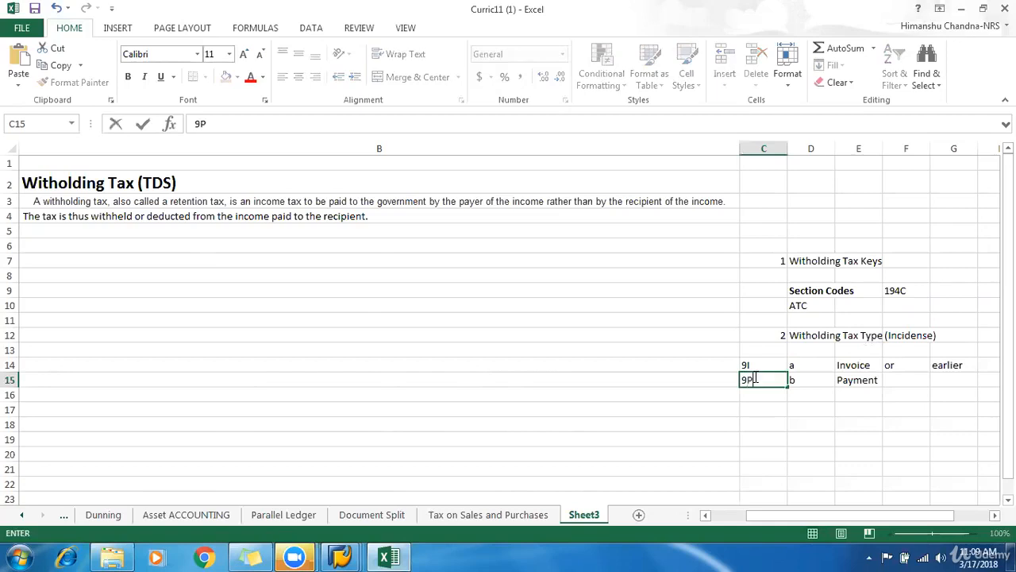
key("Escape")
key("Up")
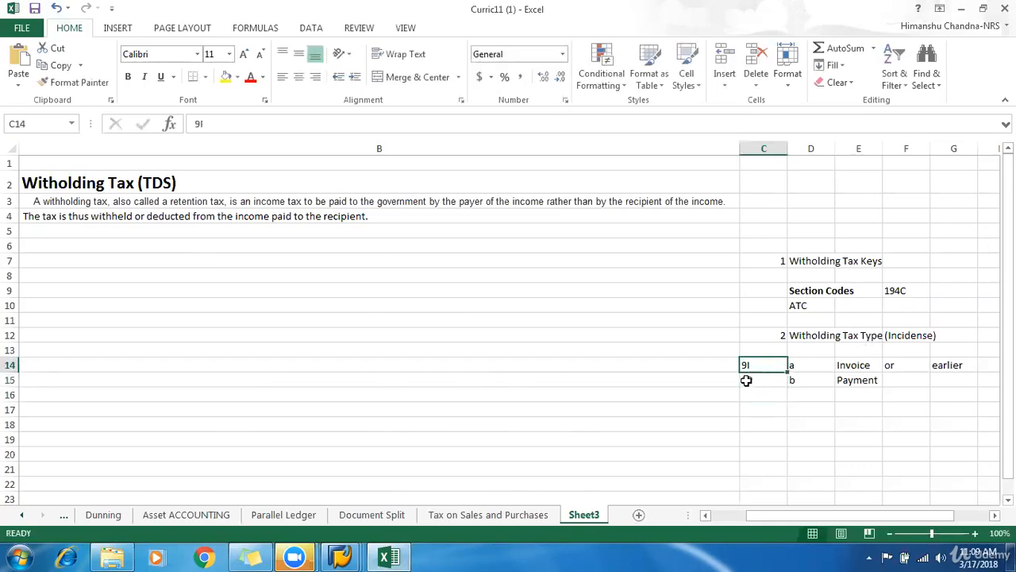
- Fill cells C14:C15, holding the codes 9I and 9P, with light green
left_click_drag(763, 365, 763, 380)
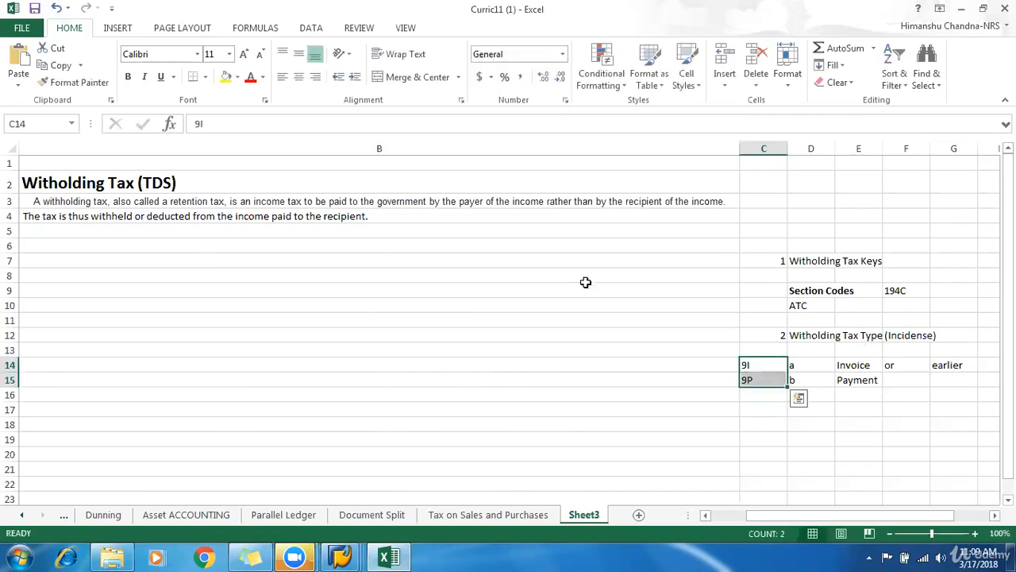
left_click(235, 77)
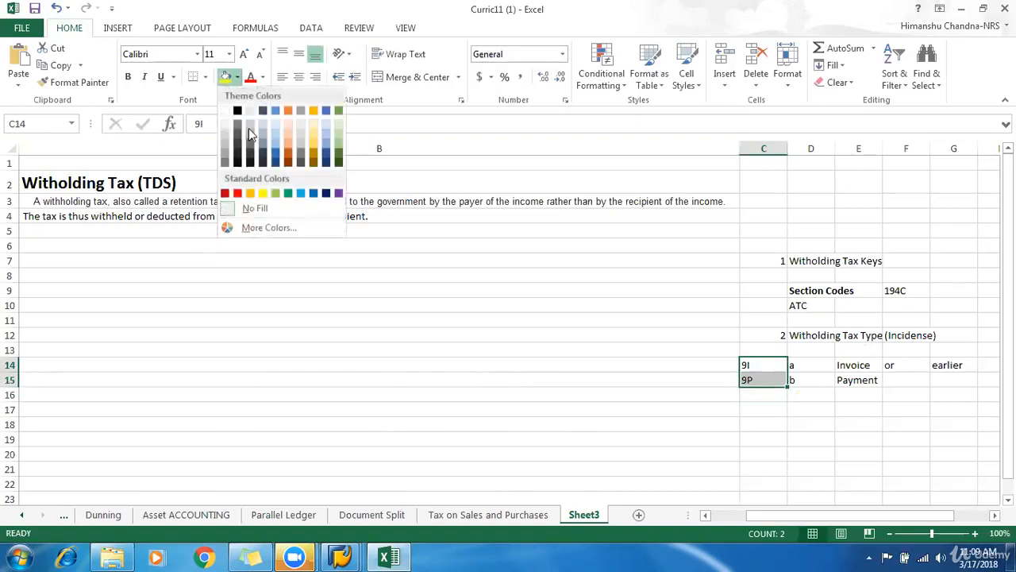
left_click(274, 193)
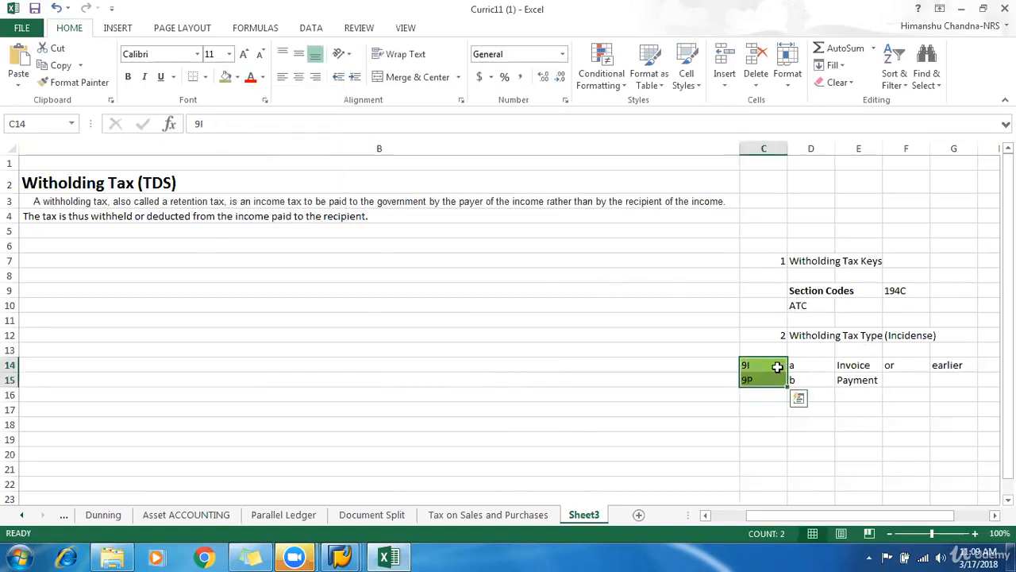
- Make the tax type rows C14:G15 and the section code rows C9:F10 bold
left_click_drag(777, 366, 950, 366)
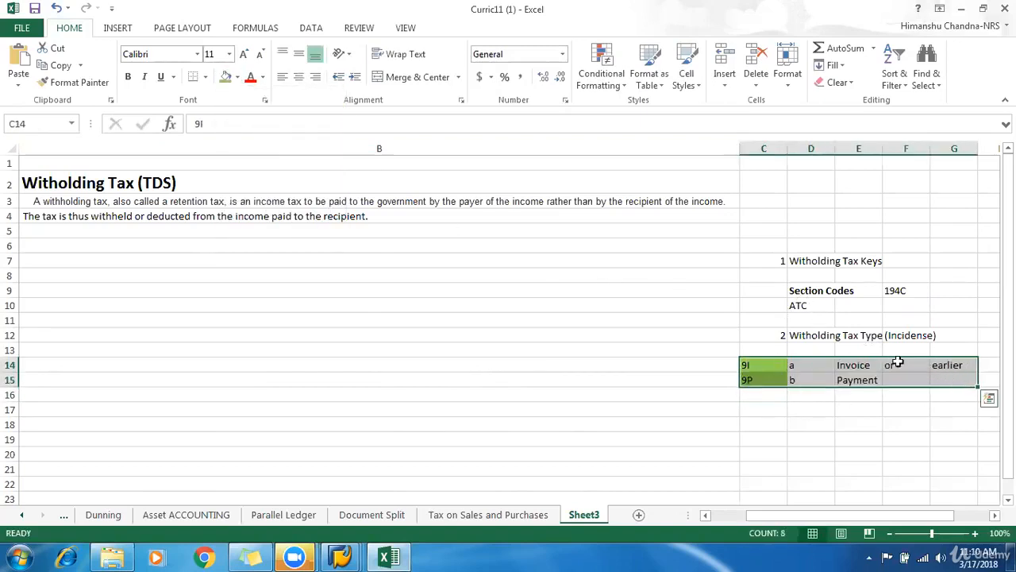
key("ctrl+b")
left_click_drag(774, 287, 895, 304)
- Put a thick box border around the Witholding Tax Keys block, C7:F10
left_click_drag(769, 261, 908, 308)
left_click(205, 76)
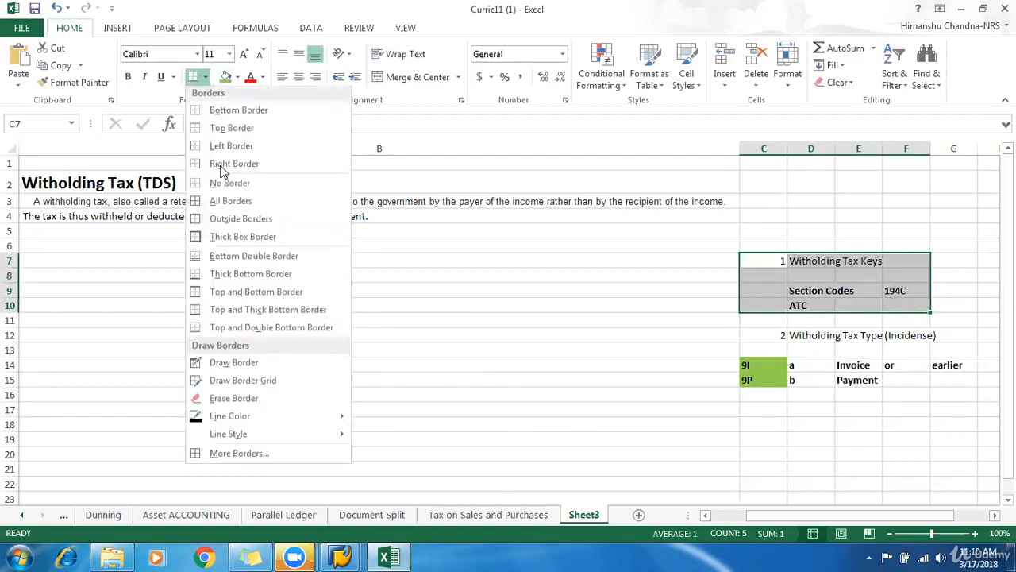
left_click(230, 218)
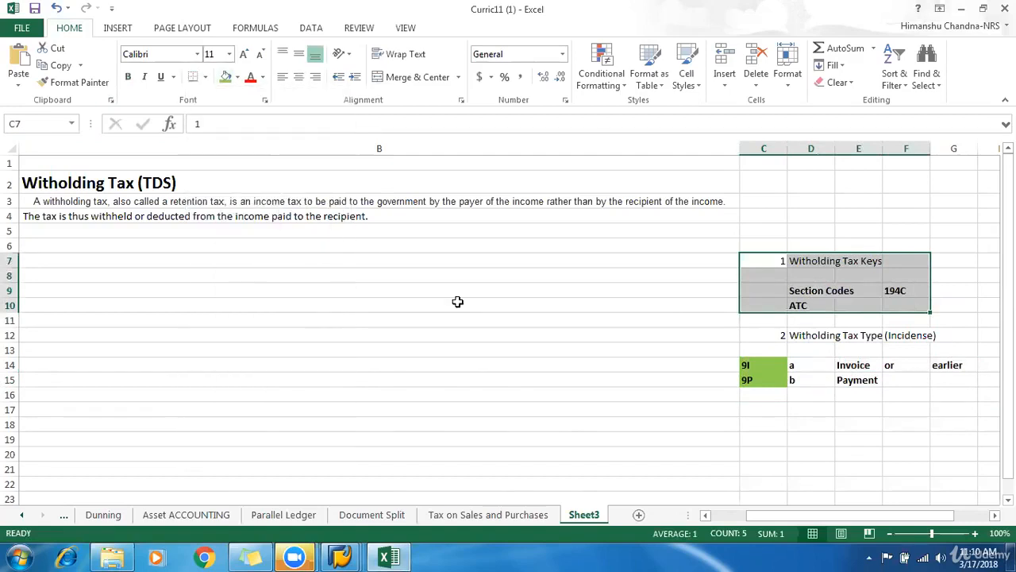
- Put the same thick box border around the Witholding Tax Type block, C12:G15
left_click(779, 335)
type("2")
left_click_drag(774, 337, 950, 384)
left_click(193, 76)
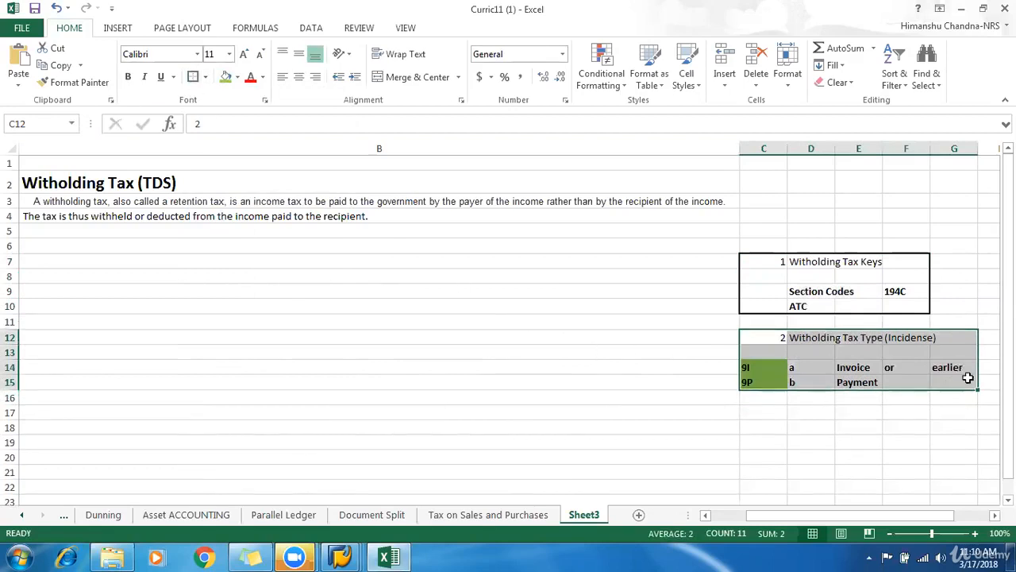
left_click(945, 398)
left_click(774, 261)
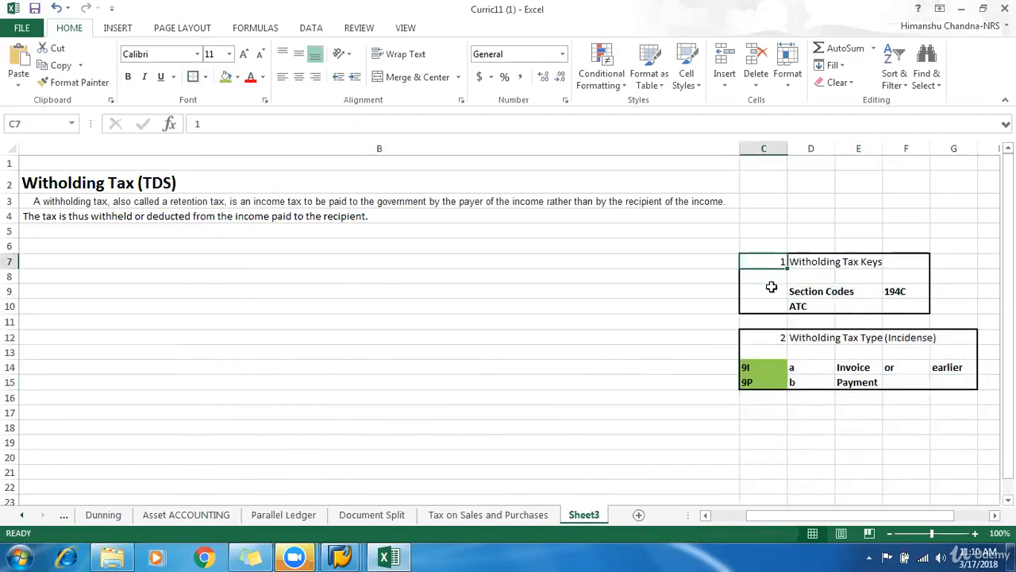
left_click(769, 336)
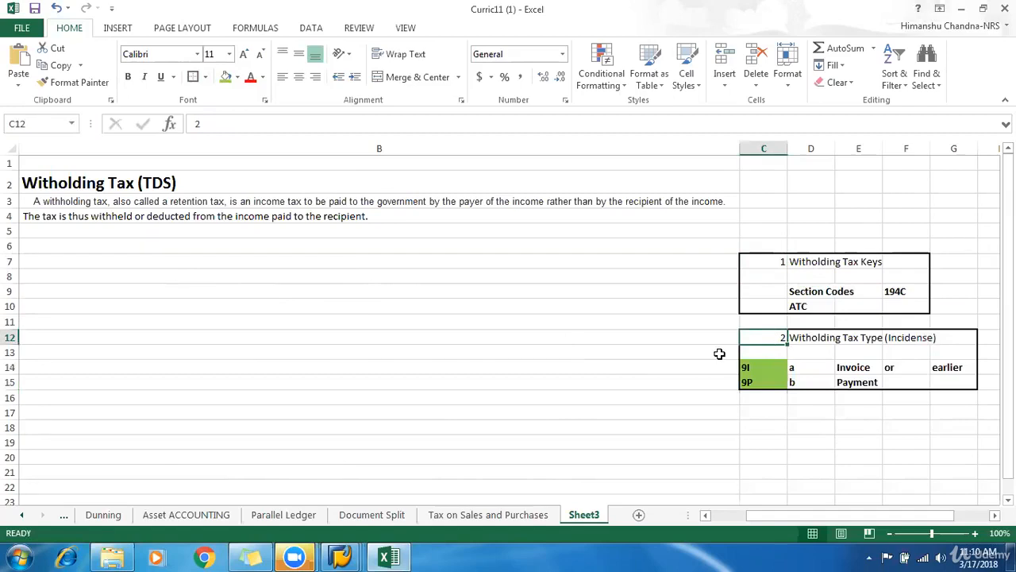
mouse_move(341, 557)
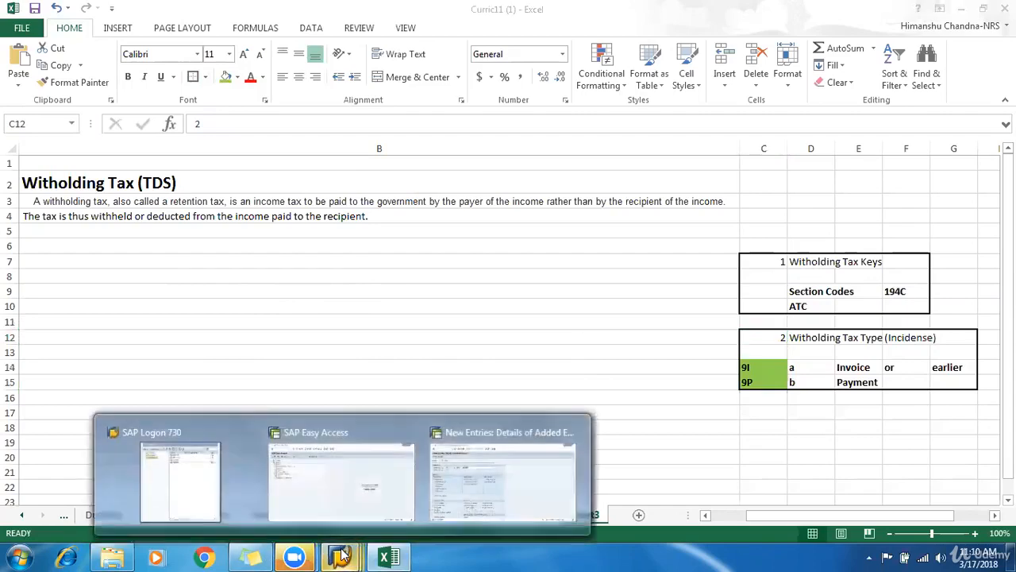
mouse_move(457, 498)
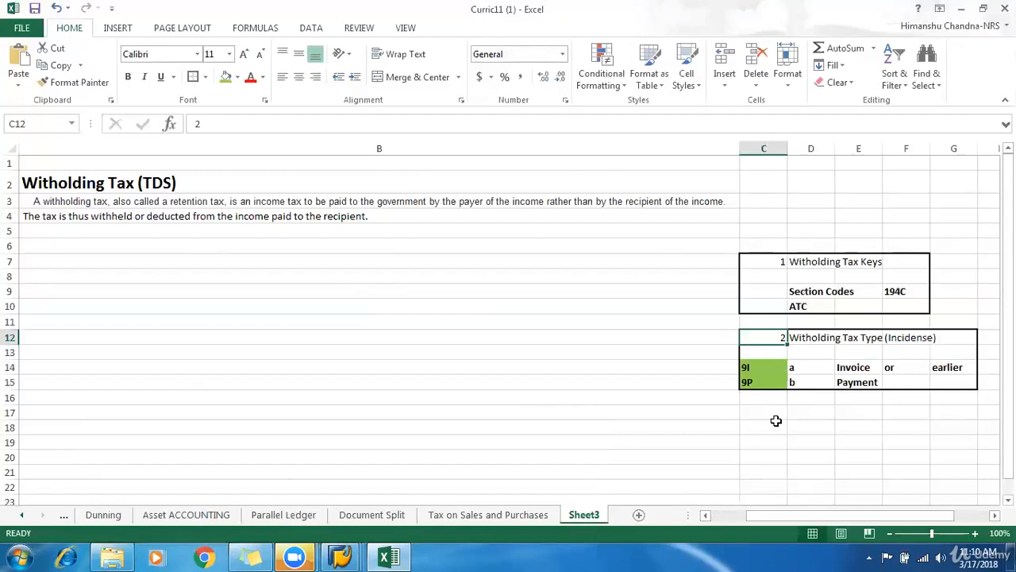
left_click(774, 262)
left_click(770, 337)
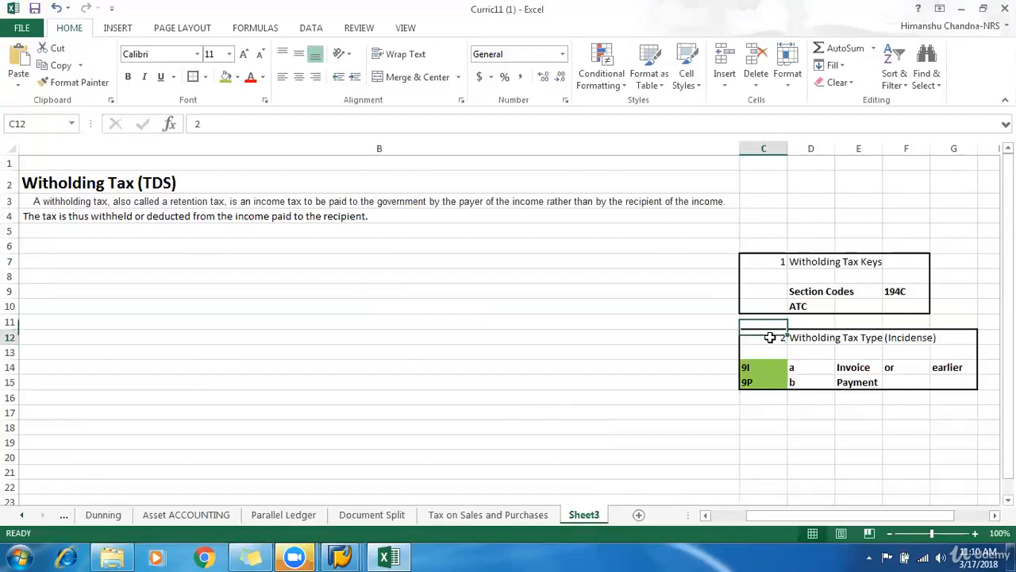
left_click(776, 262)
left_click(774, 337)
left_click(767, 262)
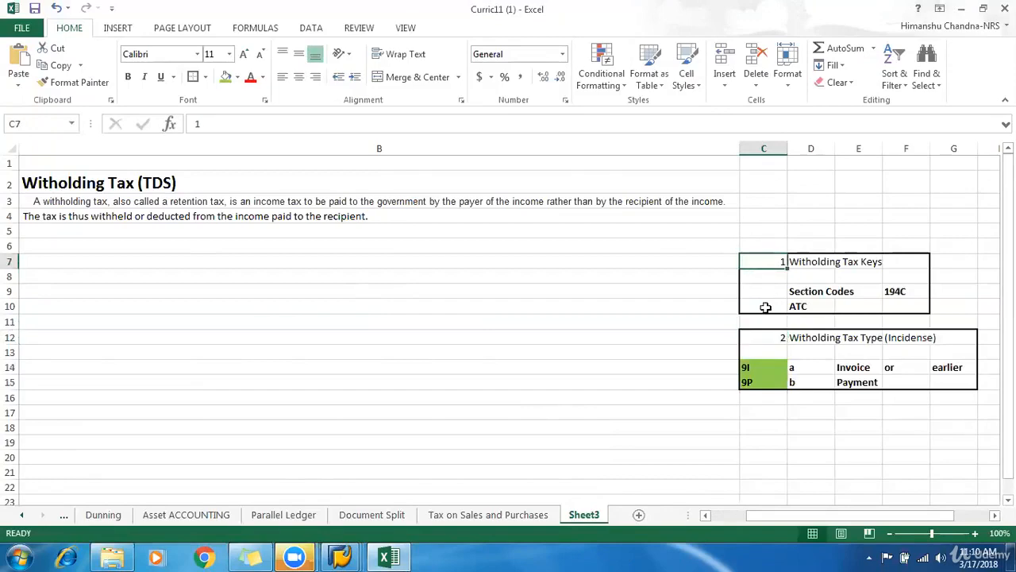
left_click_drag(765, 321, 764, 334)
left_click(759, 336)
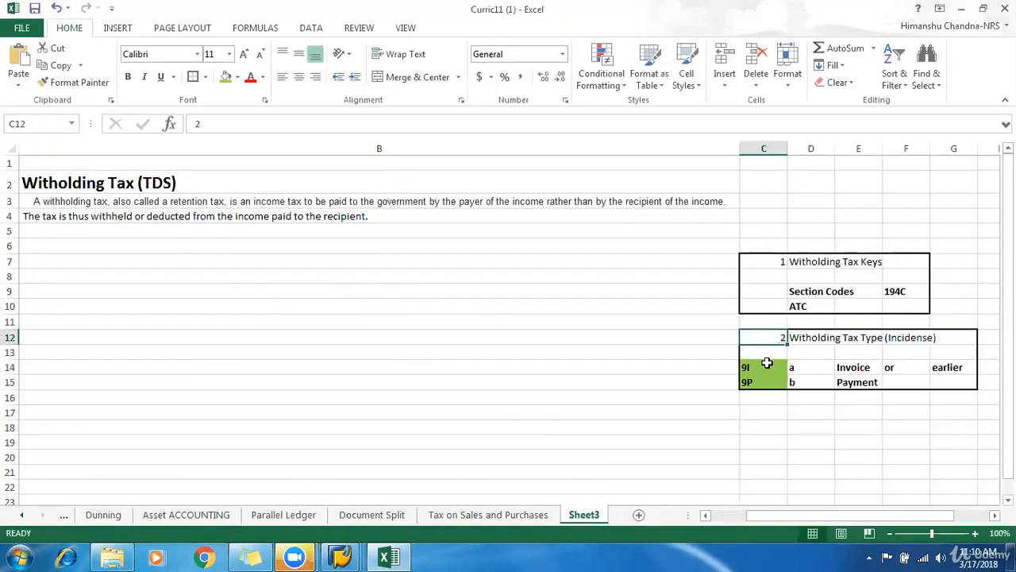
- Select cell C17 below the tax type box, and switch to SAP to leave the payment-posting entries for the implementation guide
left_click(767, 414)
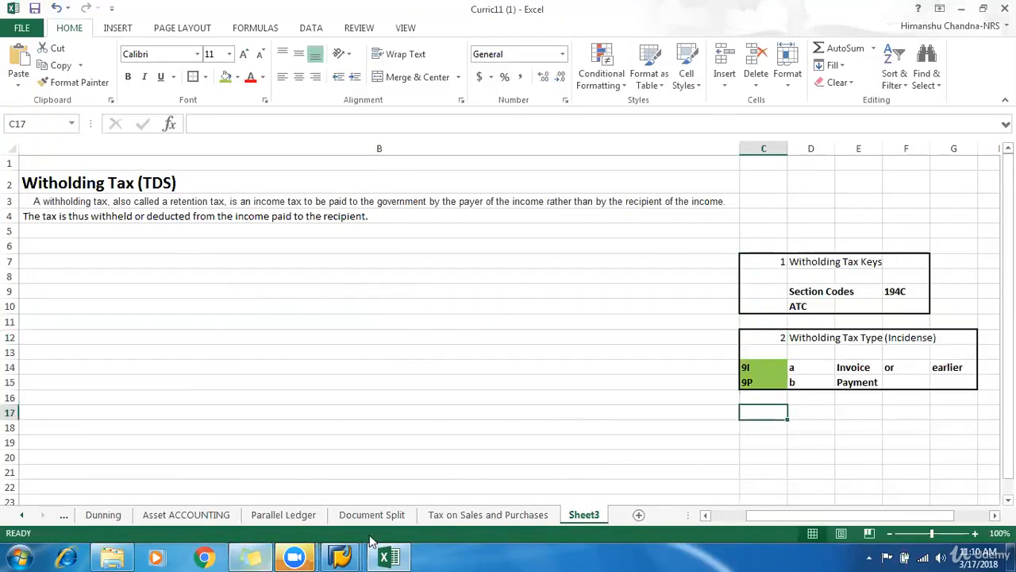
left_click(499, 476)
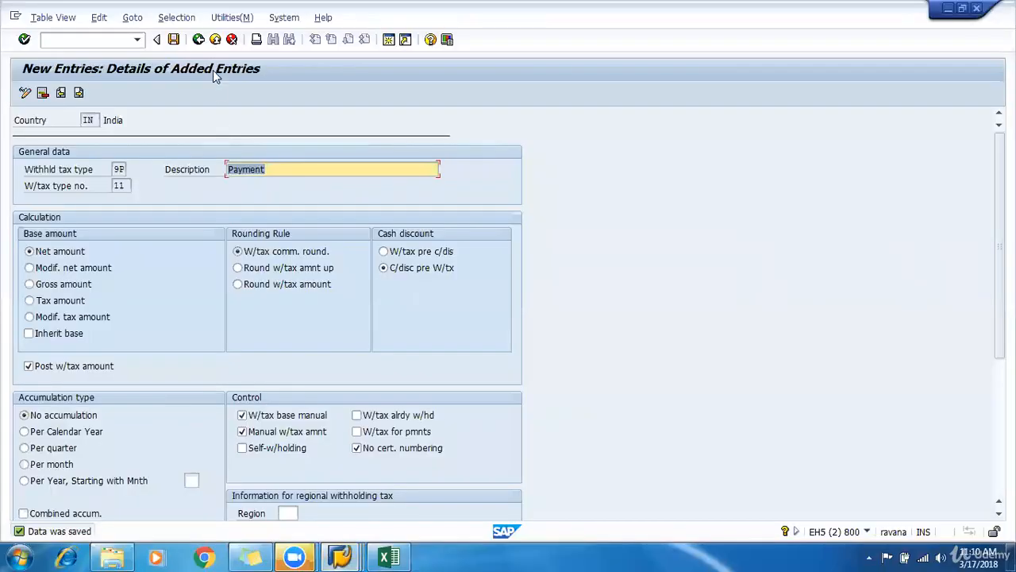
left_click(199, 38)
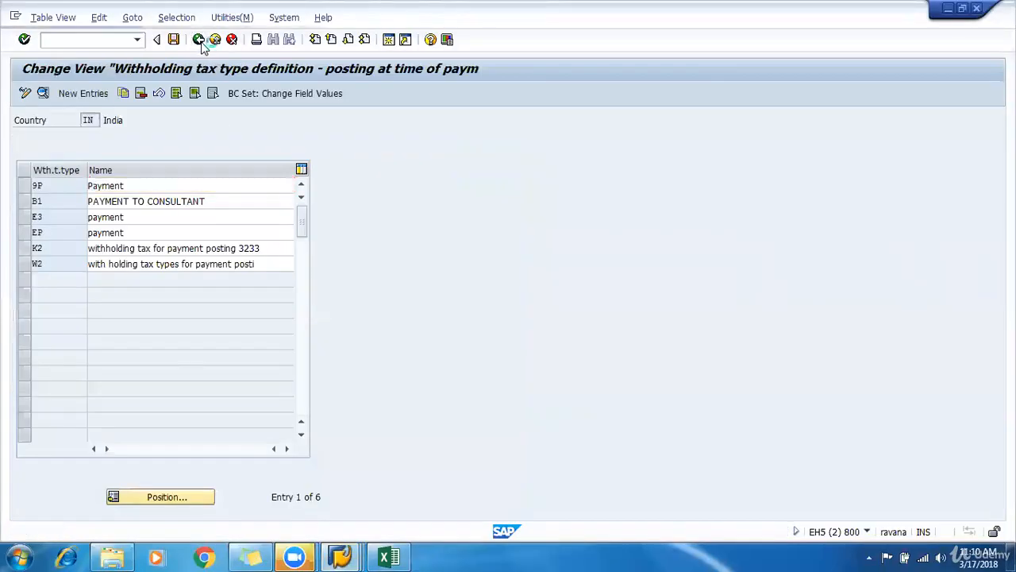
left_click(199, 39)
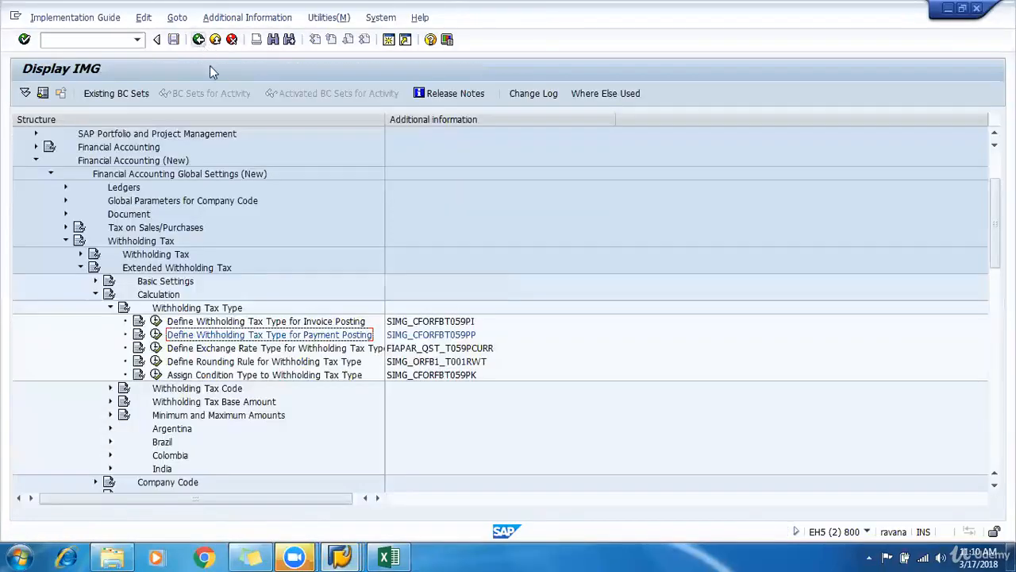
- Collapse Withholding Tax Type, expand Withholding Tax Code and select the Define Withholding Tax Codes activity
left_click(110, 308)
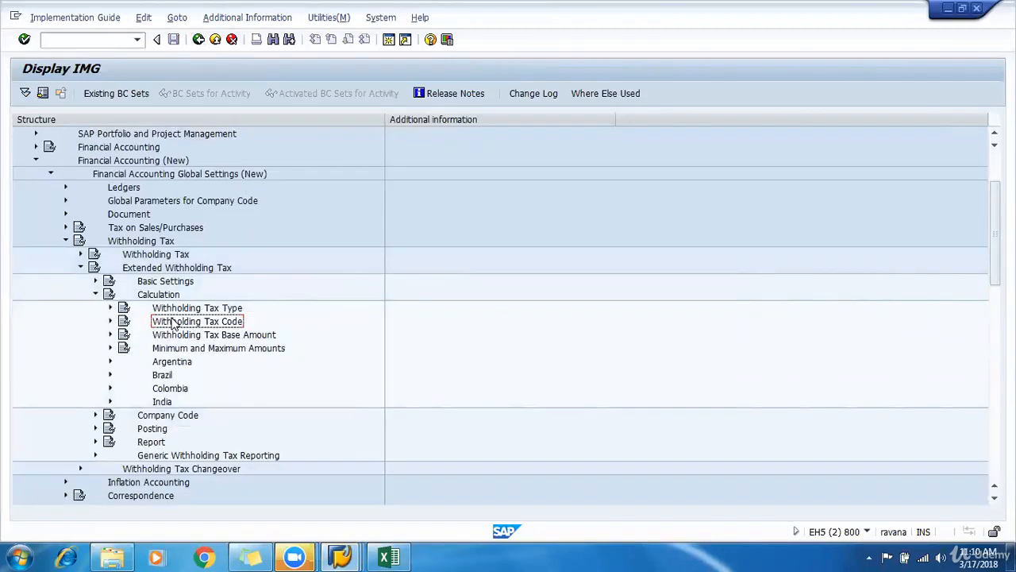
left_click(112, 320)
left_click(188, 335)
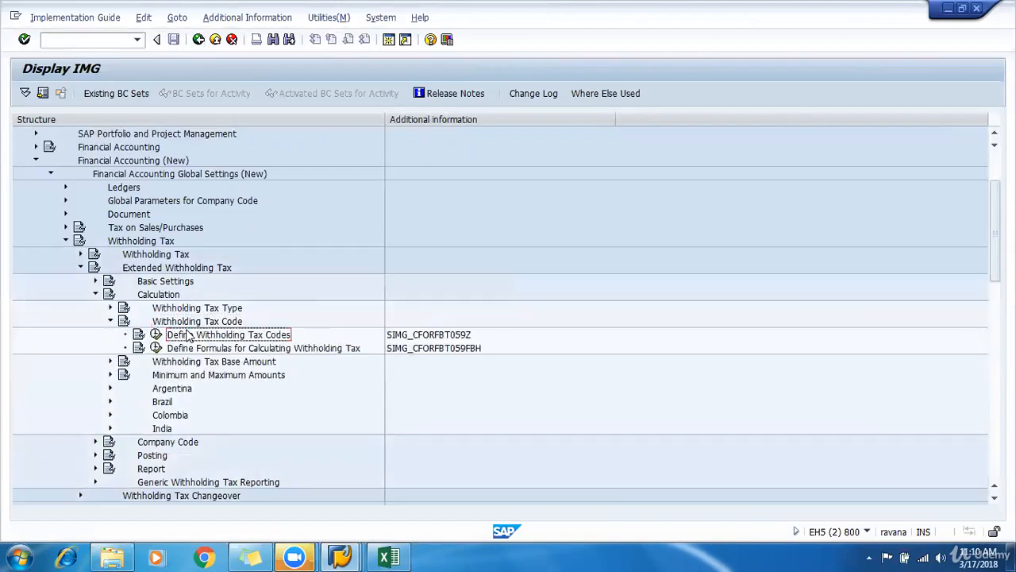
key("F10")
key("Escape")
- Switch to Excel and add the third heading, with 3 in C17 and Witholding Tax Code in D17
key("alt+Tab")
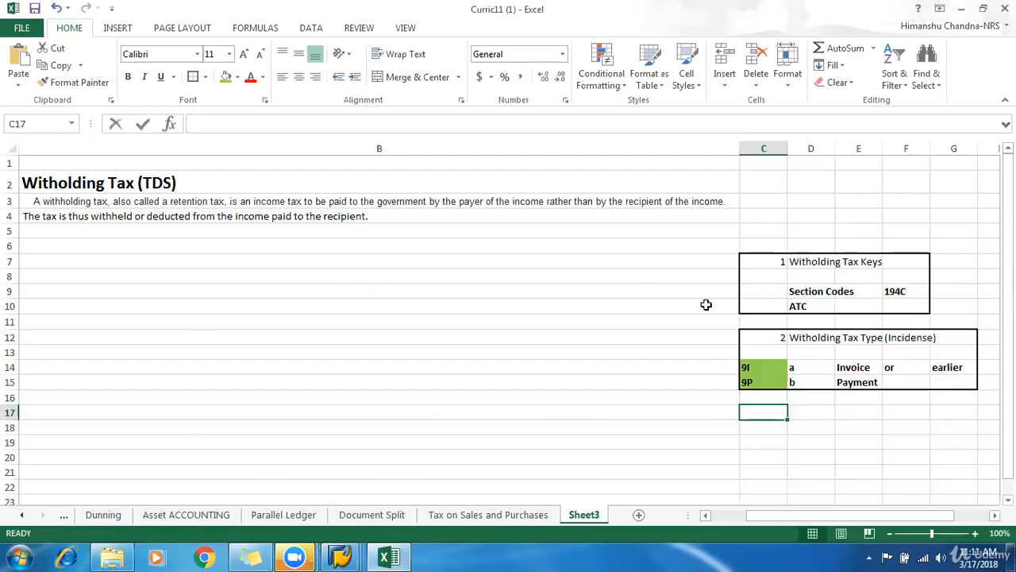
type("3")
key("Tab")
type("W")
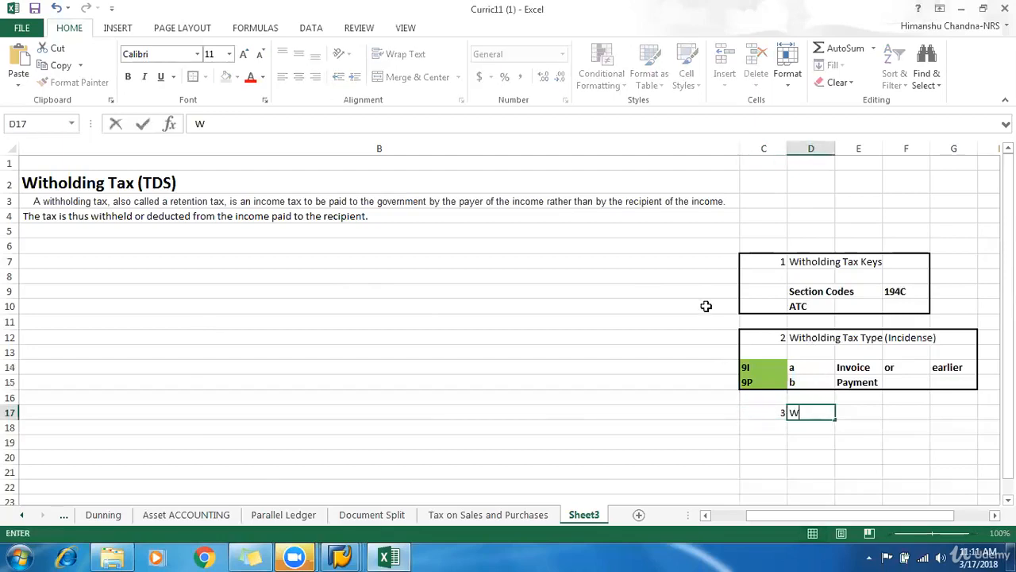
type("itholding Tax")
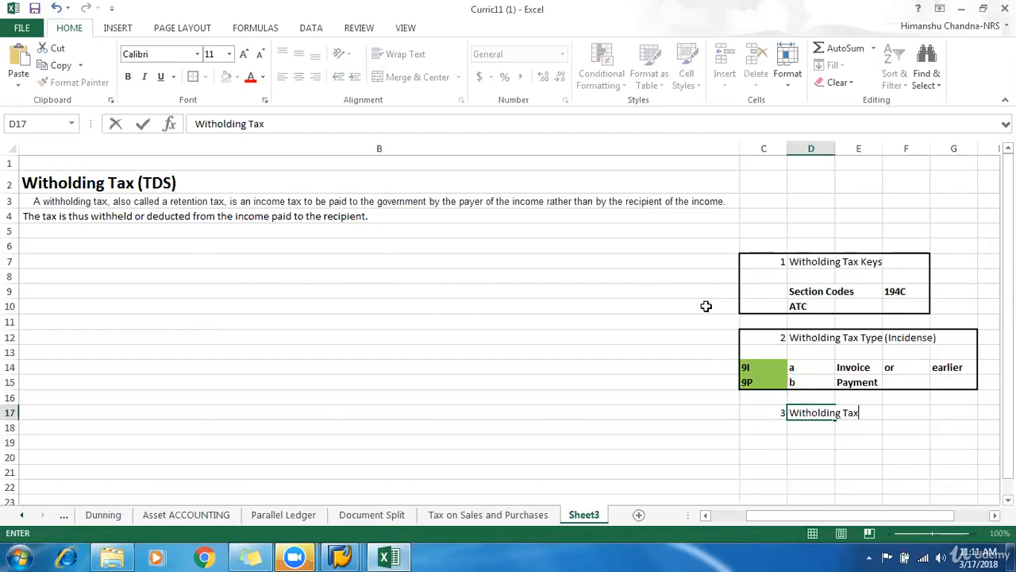
type(" Code")
key("Return")
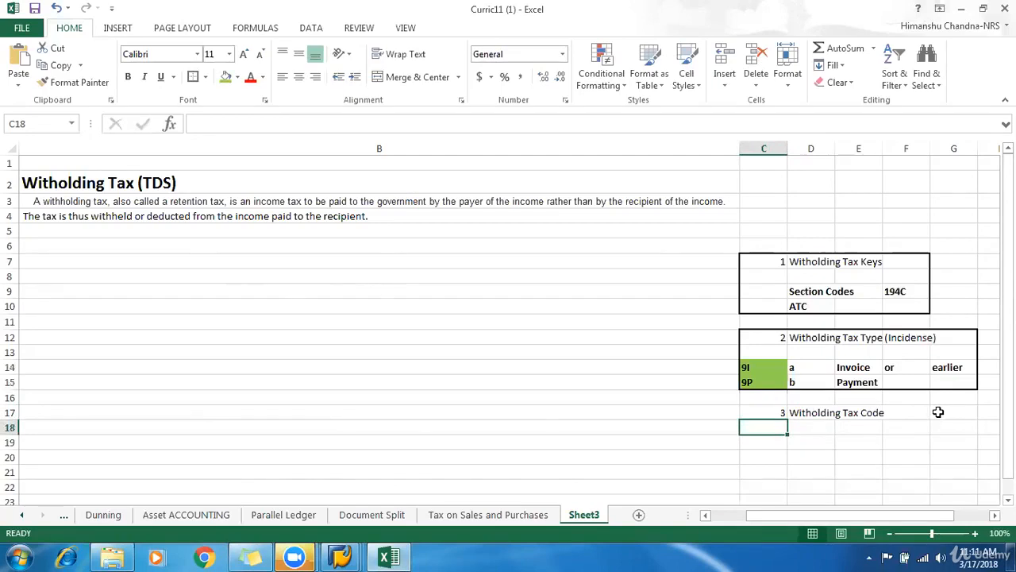
- Enter the note Rates/Percentages maintained in D19, leaving row 18 blank under the heading
left_click(800, 429)
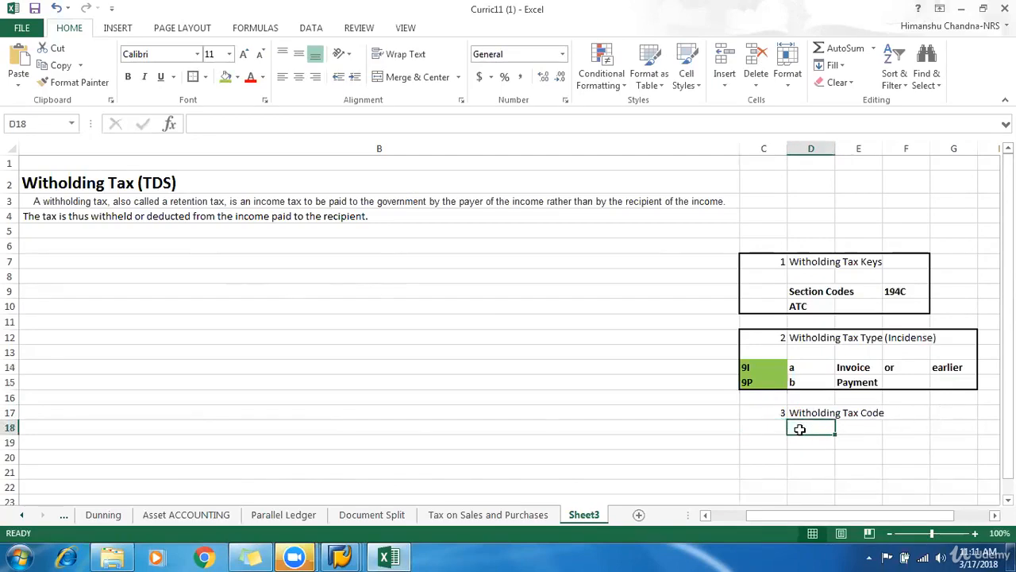
key("Return")
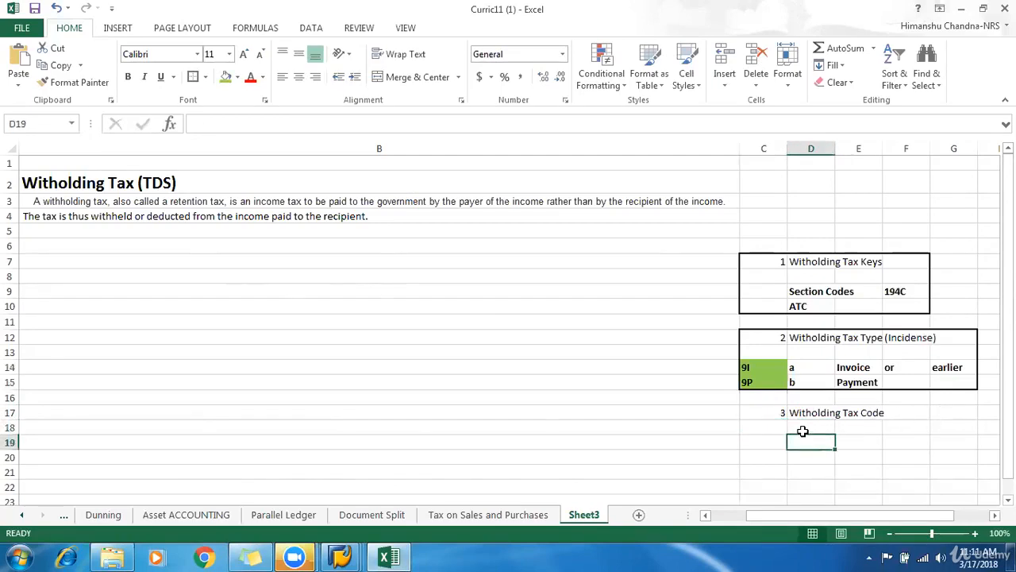
type("Rates/Pe")
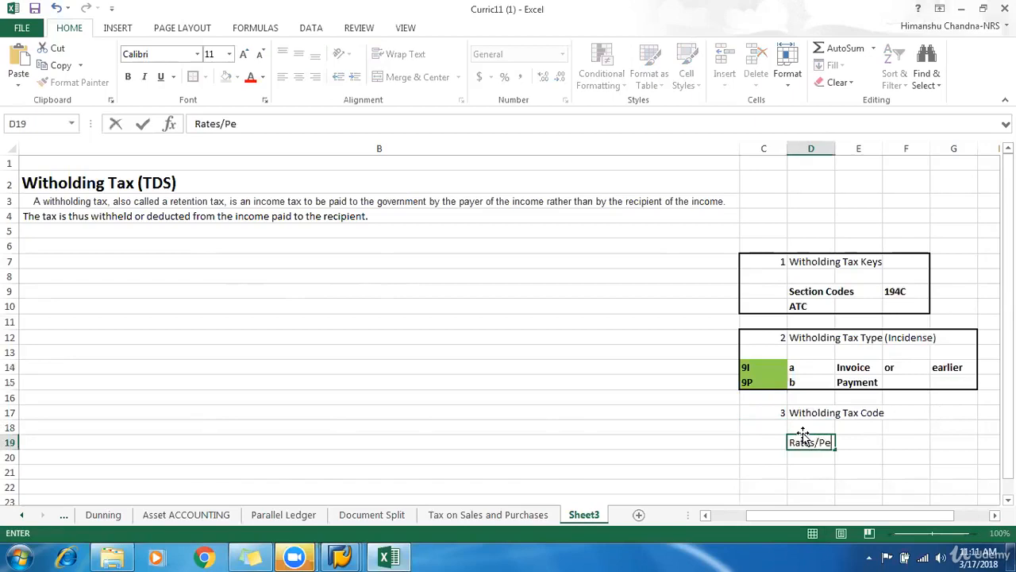
type("rcentages")
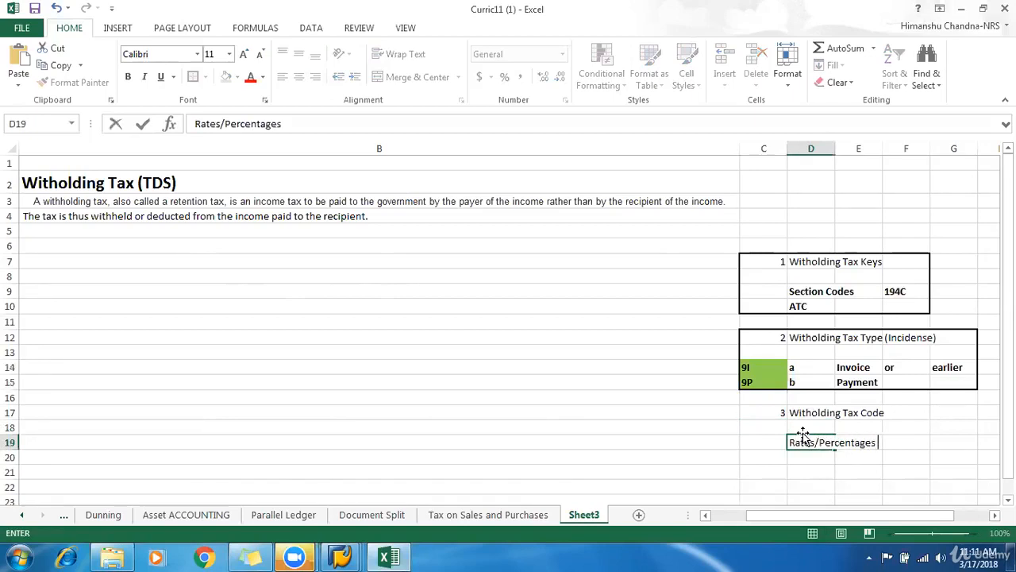
type(" maintained")
key("Return")
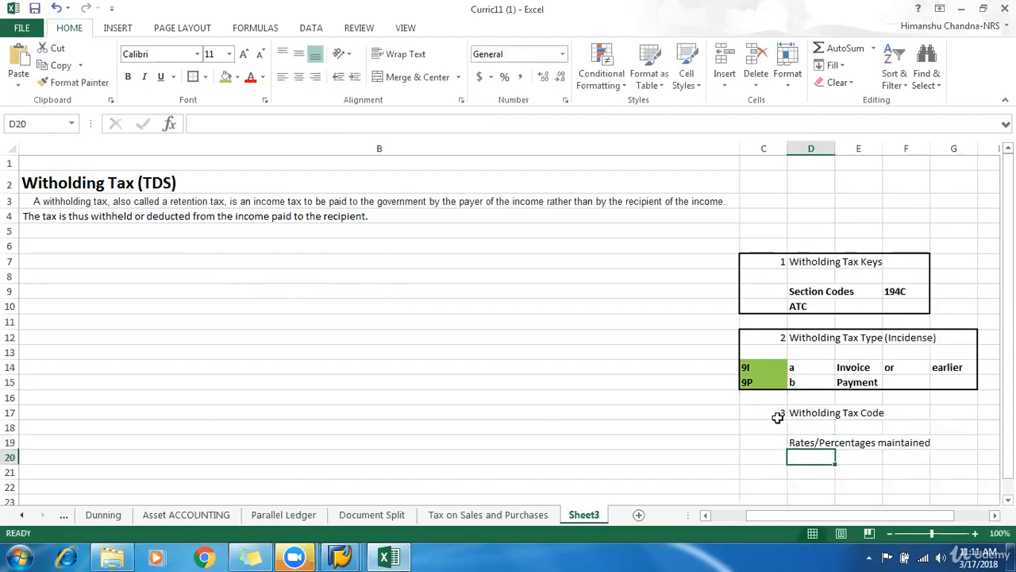
- Put a thick box border around the Witholding Tax Code block, C17:G20
left_click_drag(778, 415, 962, 459)
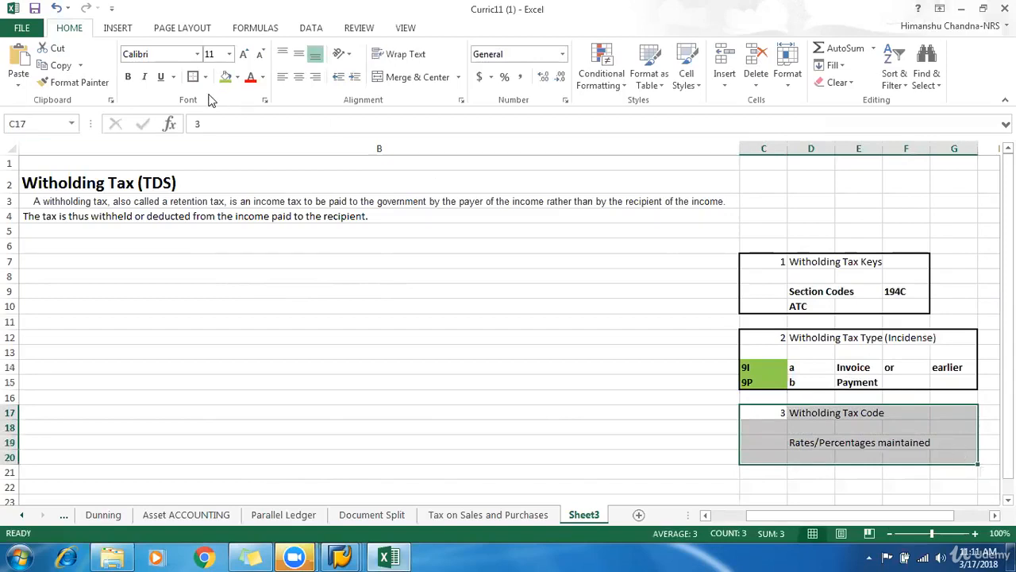
left_click(192, 76)
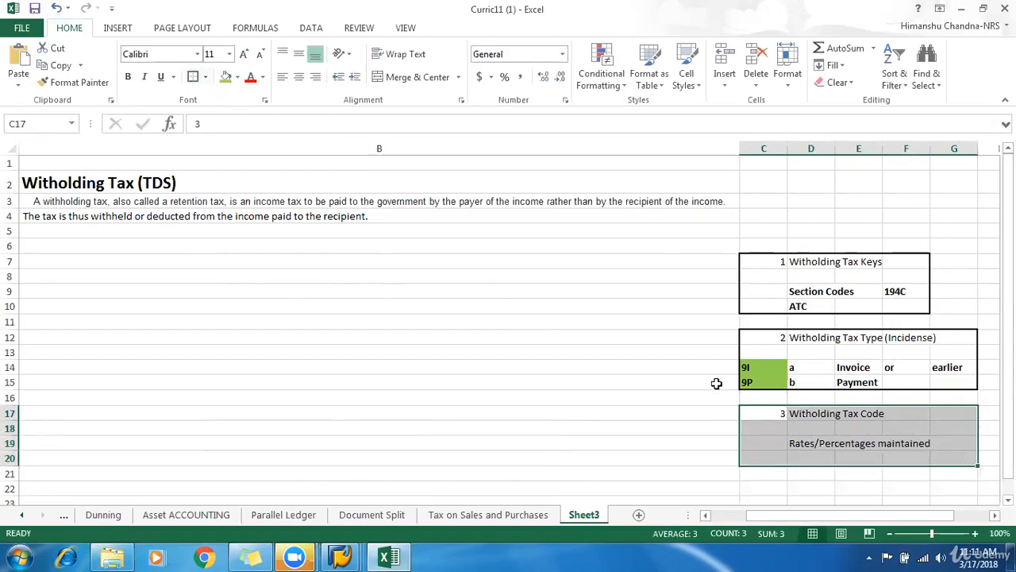
left_click(771, 454)
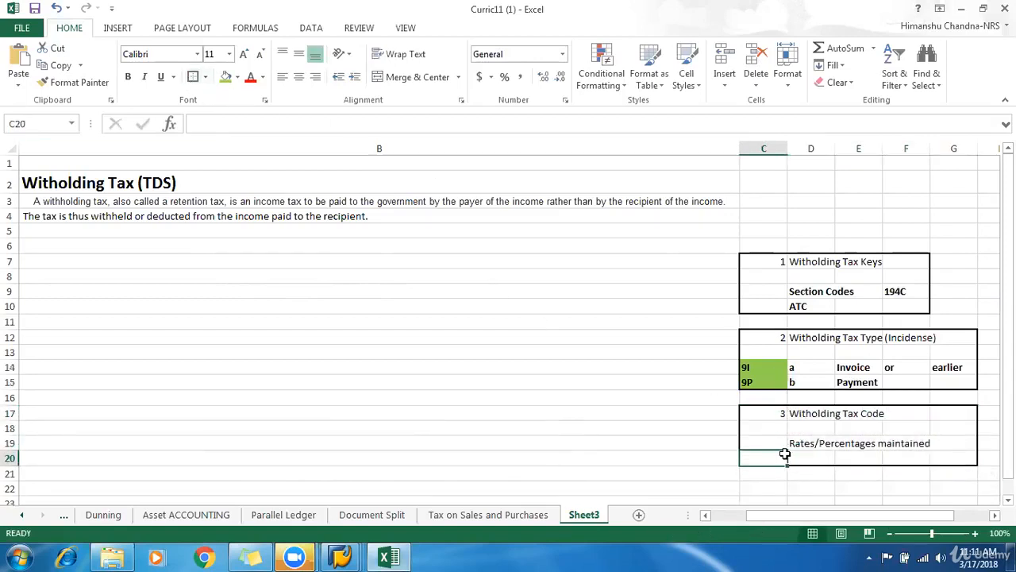
- Switch to SAP and execute the Define Withholding Tax Codes activity
key("alt+Tab")
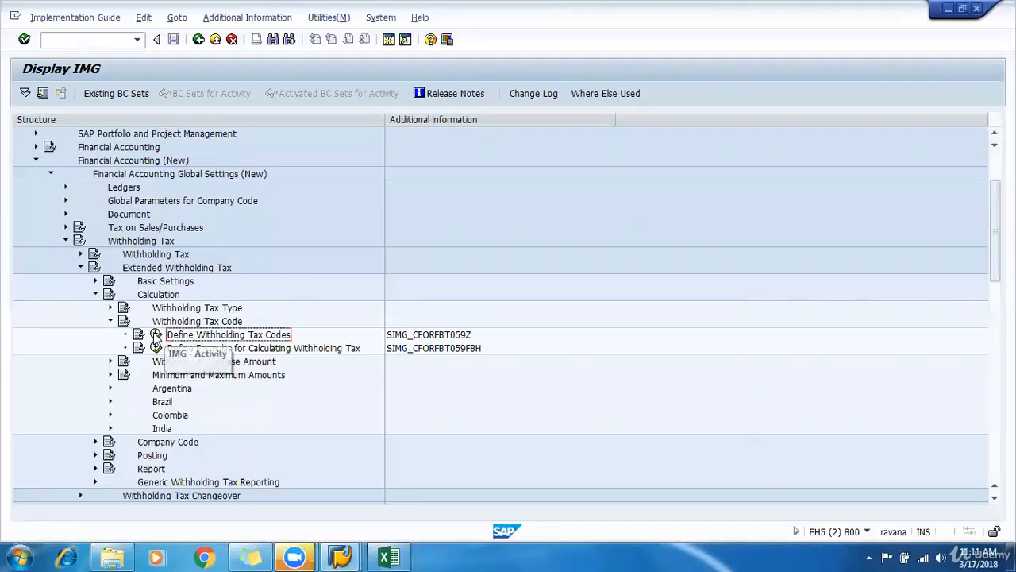
left_click(156, 335)
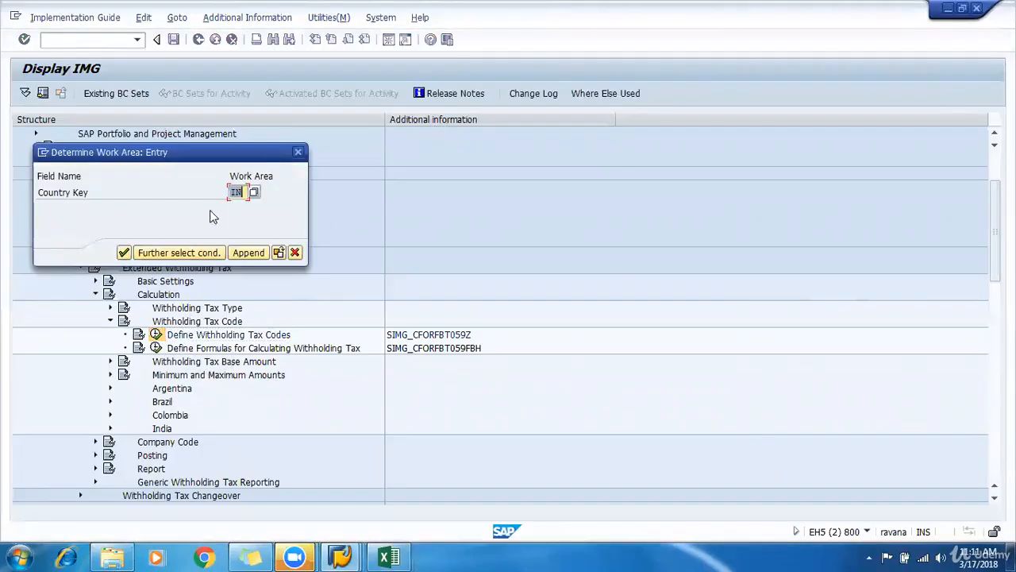
left_click(125, 252)
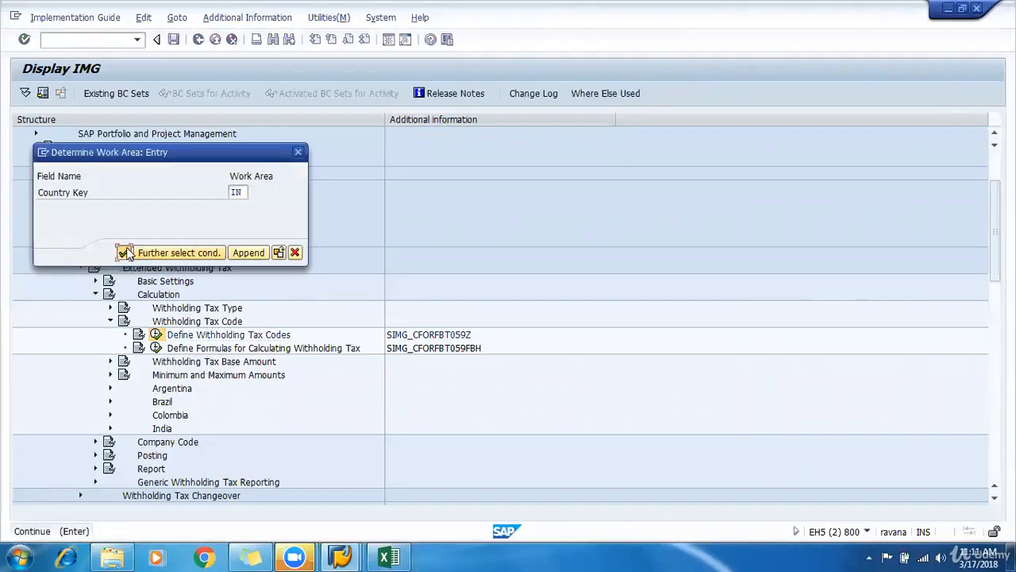
left_click(238, 192)
left_click(254, 192)
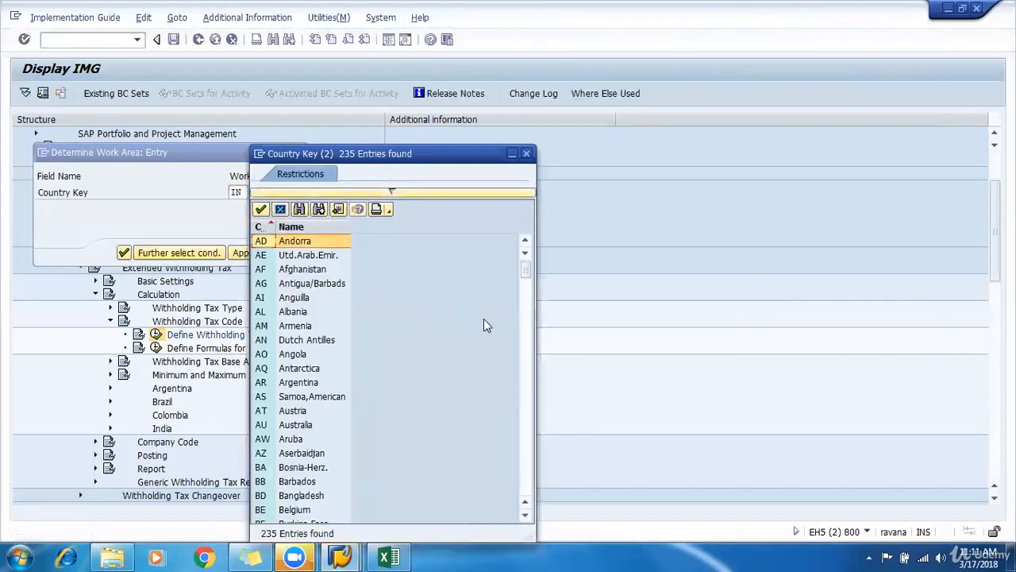
left_click_drag(524, 270, 530, 333)
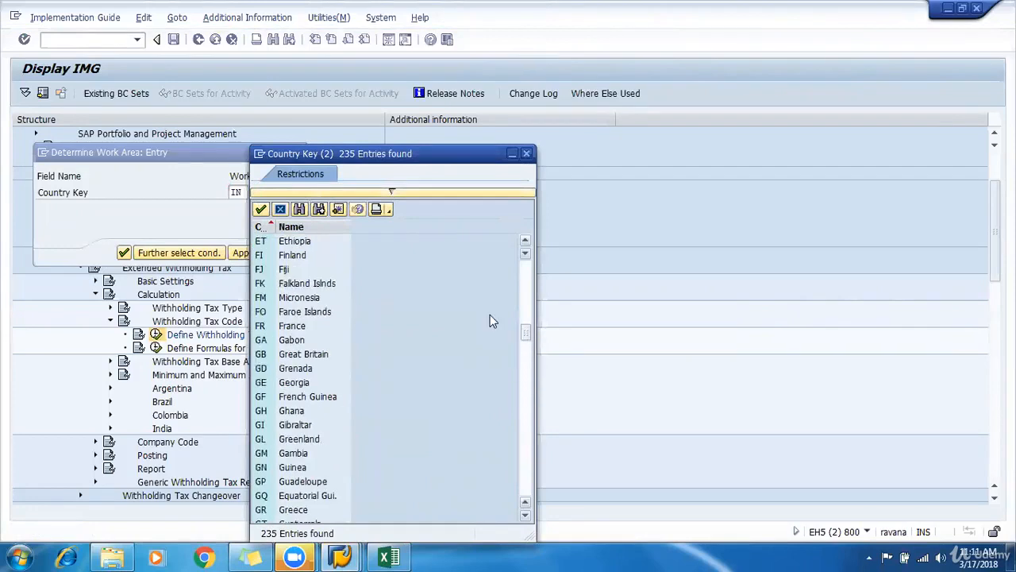
scroll(401, 294, "down", 6)
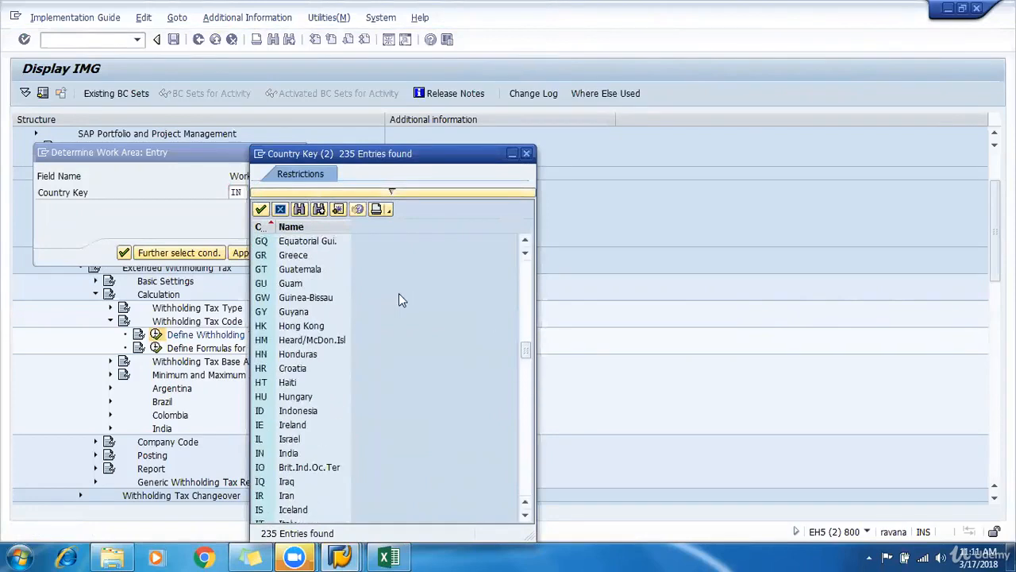
left_click(281, 209)
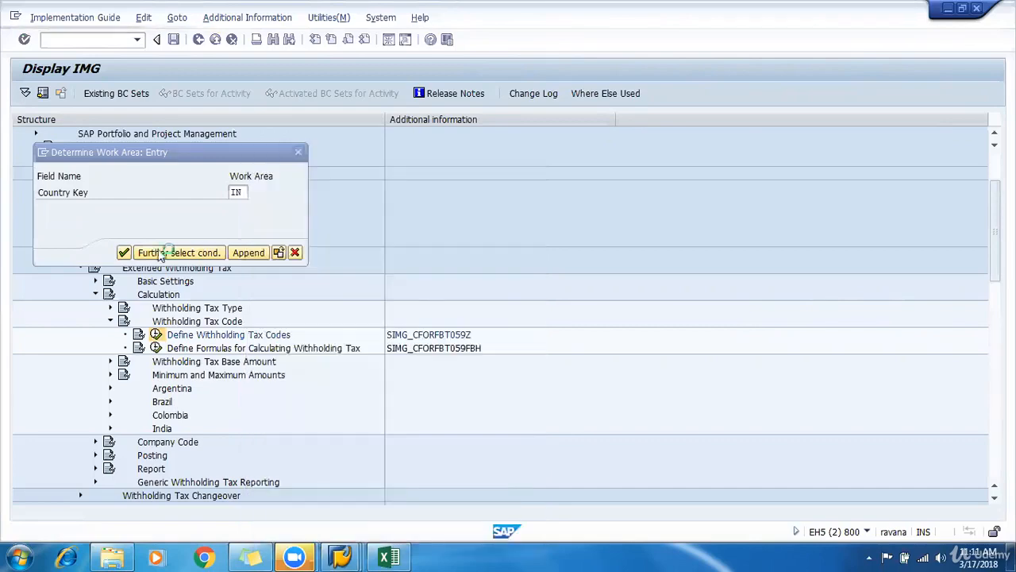
- Open the withholding tax codes for country key IN and start a new entry
left_click(124, 253)
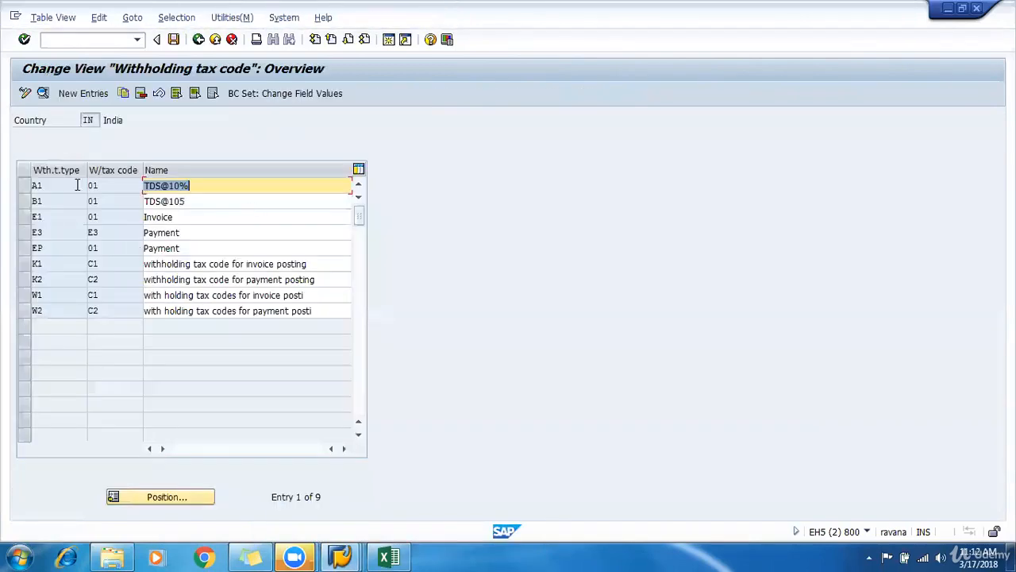
left_click(84, 92)
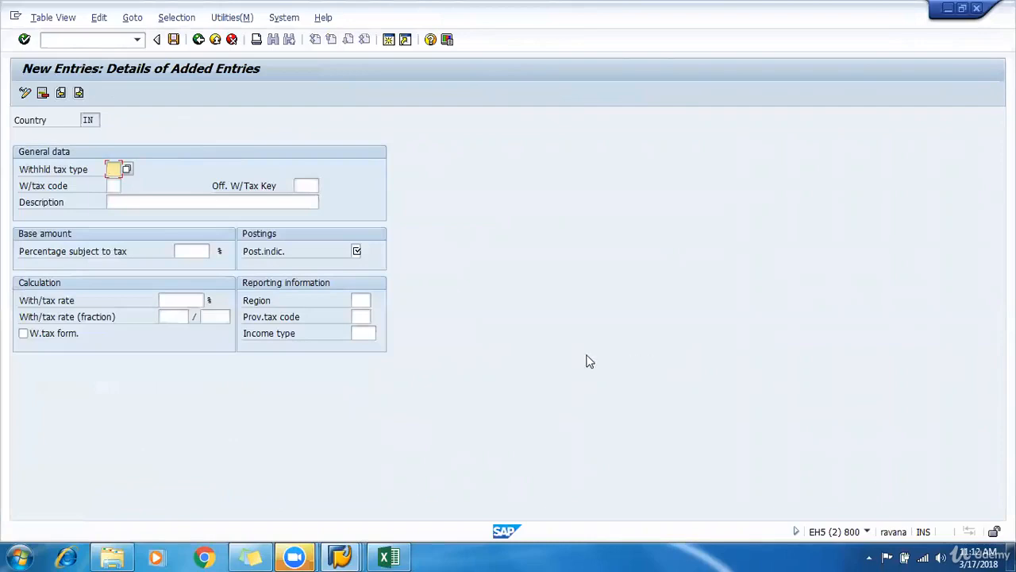
left_click(113, 185)
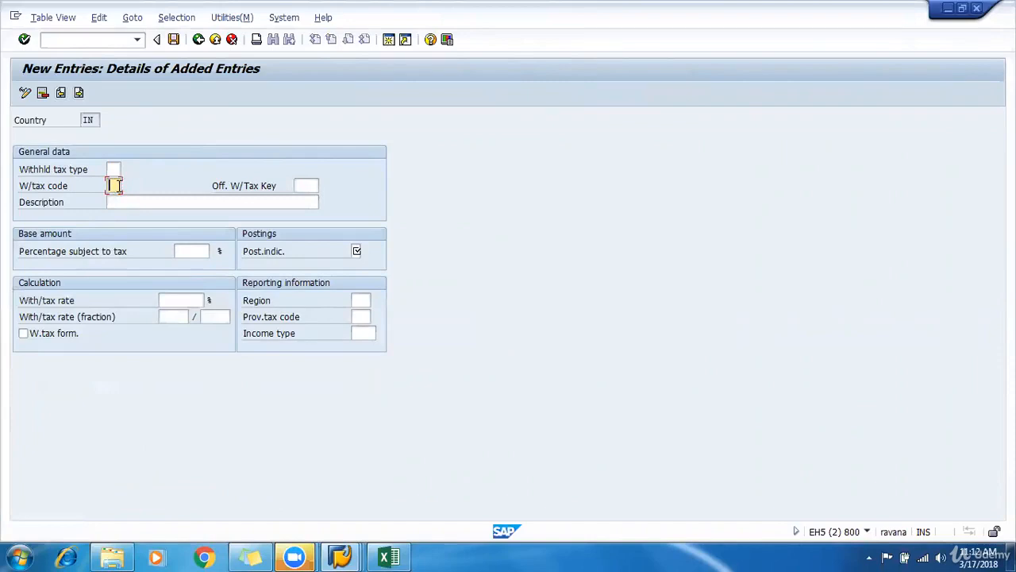
left_click(113, 168)
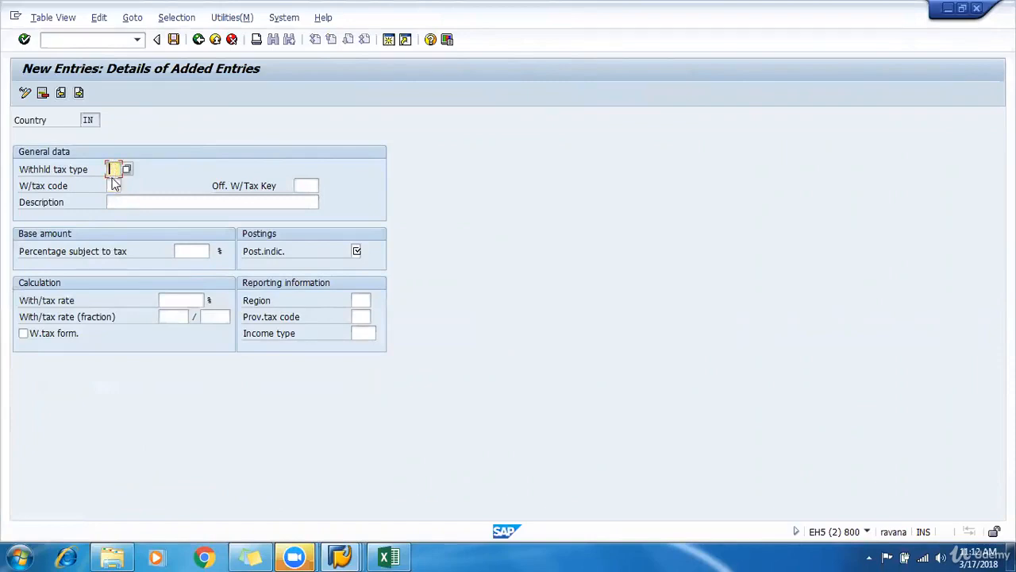
left_click(114, 185)
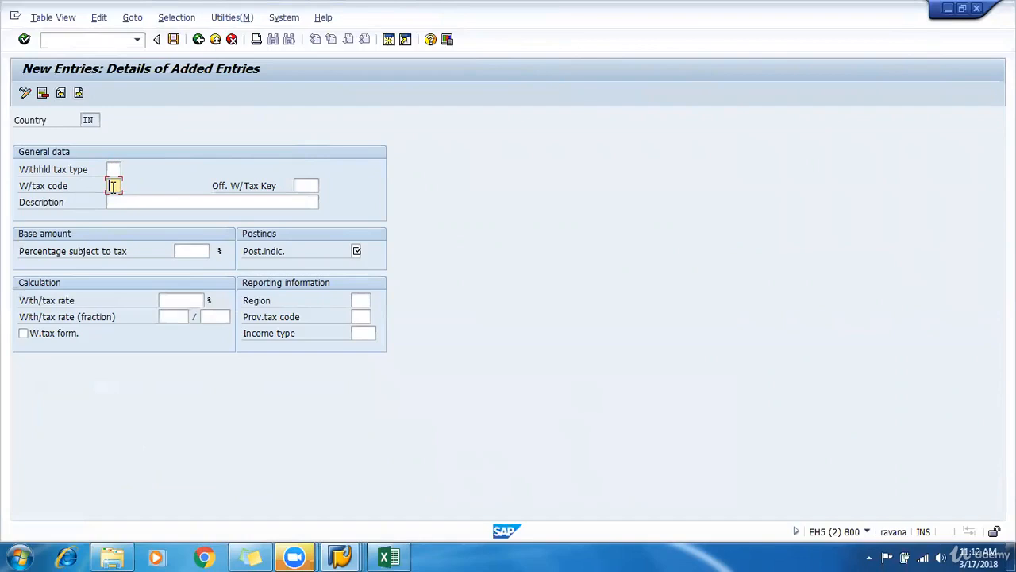
left_click(113, 169)
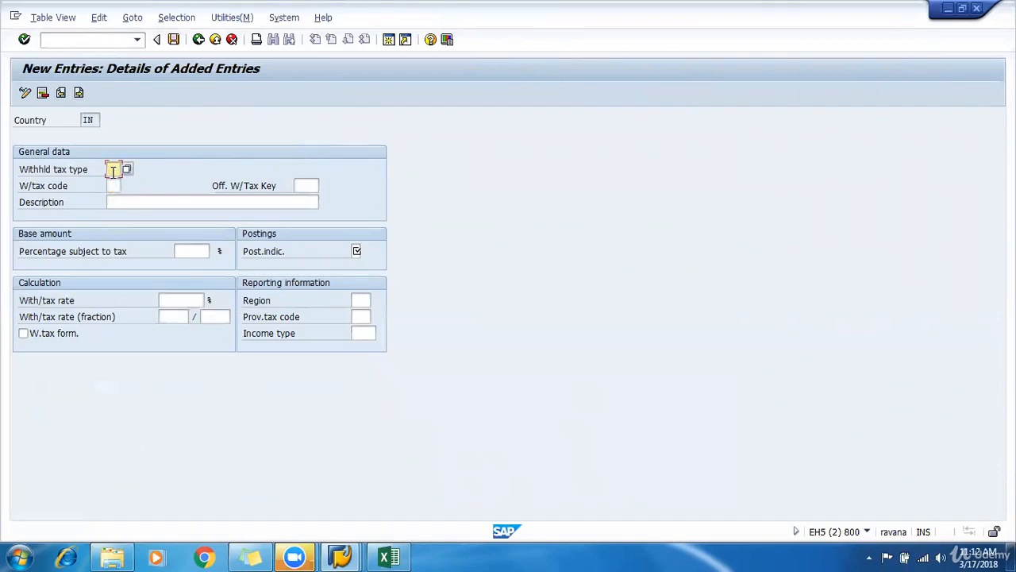
left_click(113, 184)
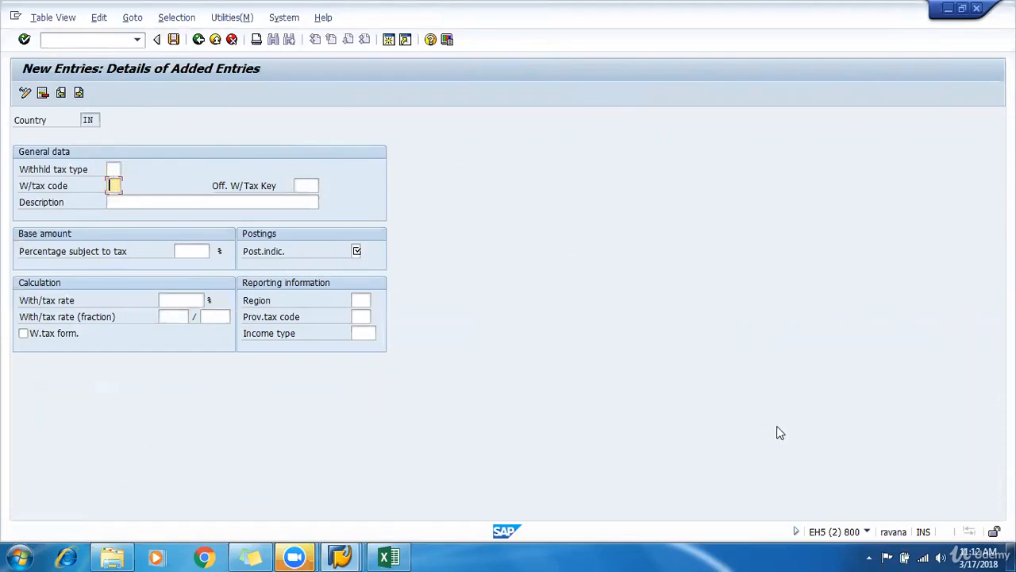
- Set both the withholding tax type and the withholding tax code of the new entry to 9I
key("shift+Tab")
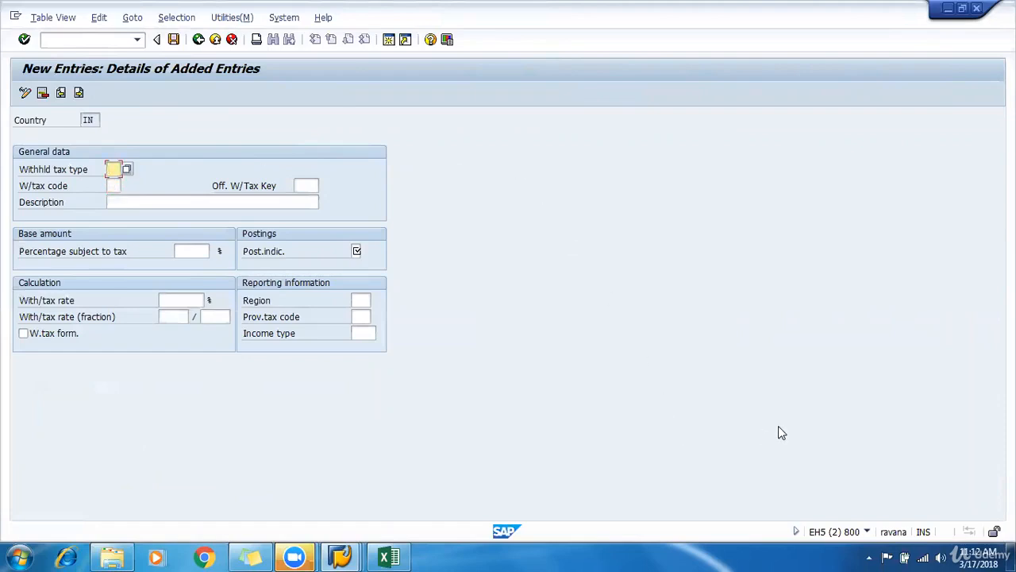
type("9I")
key("Tab")
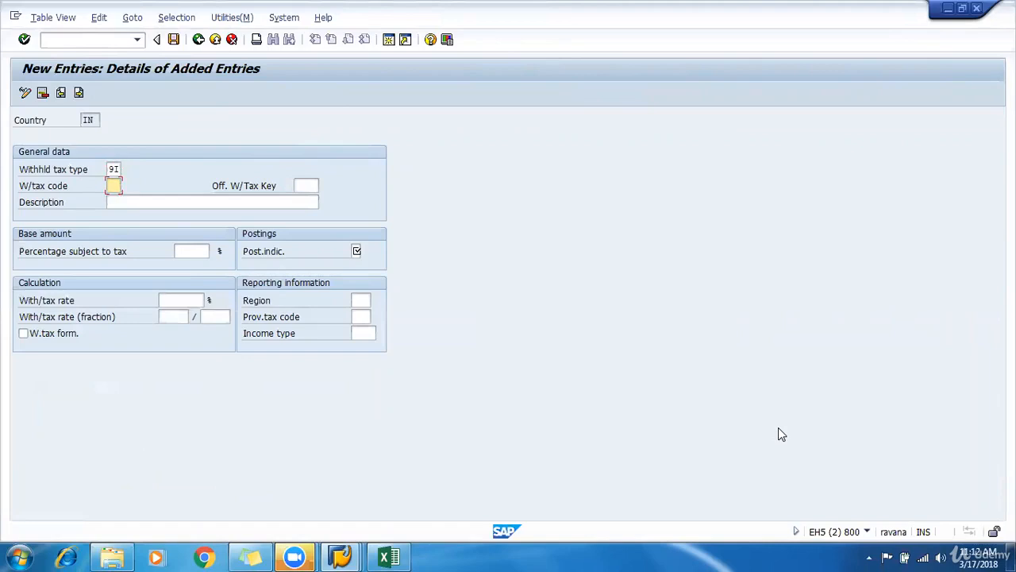
type("9I")
left_click(116, 189)
- Assign official withholding tax key 194C to code 9I and enter the description TDS Invoice
left_click(306, 186)
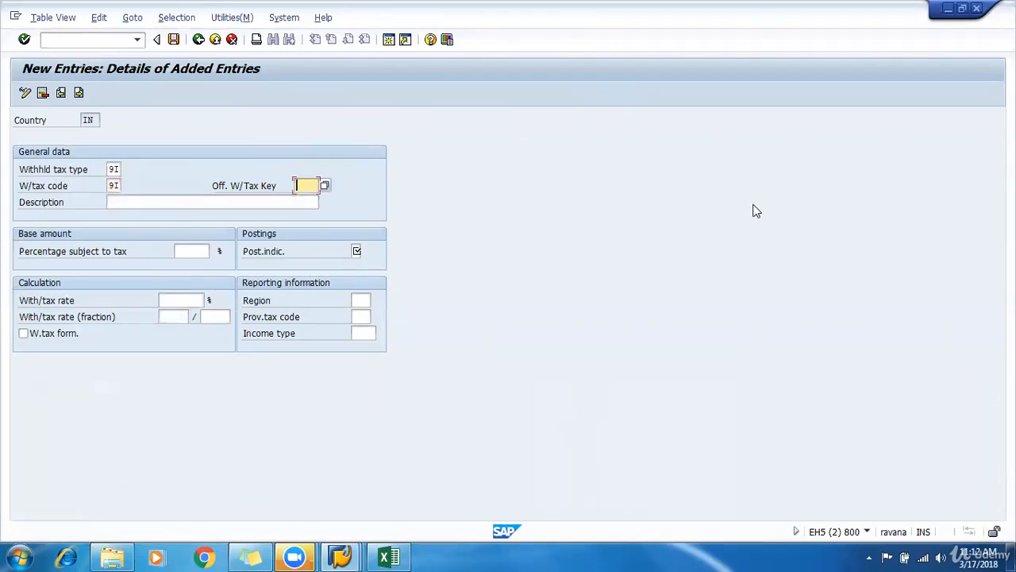
type("194C")
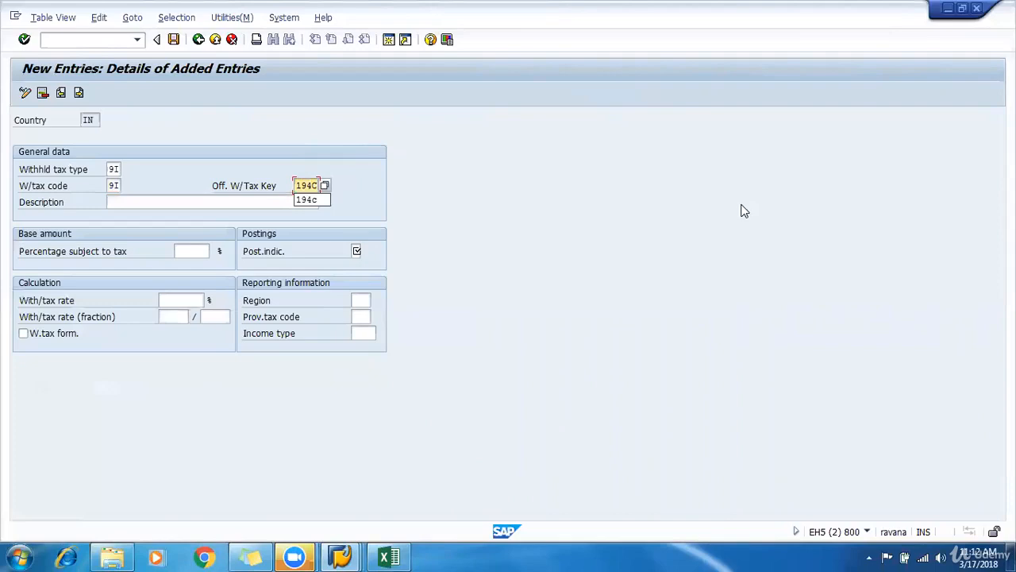
key("F4")
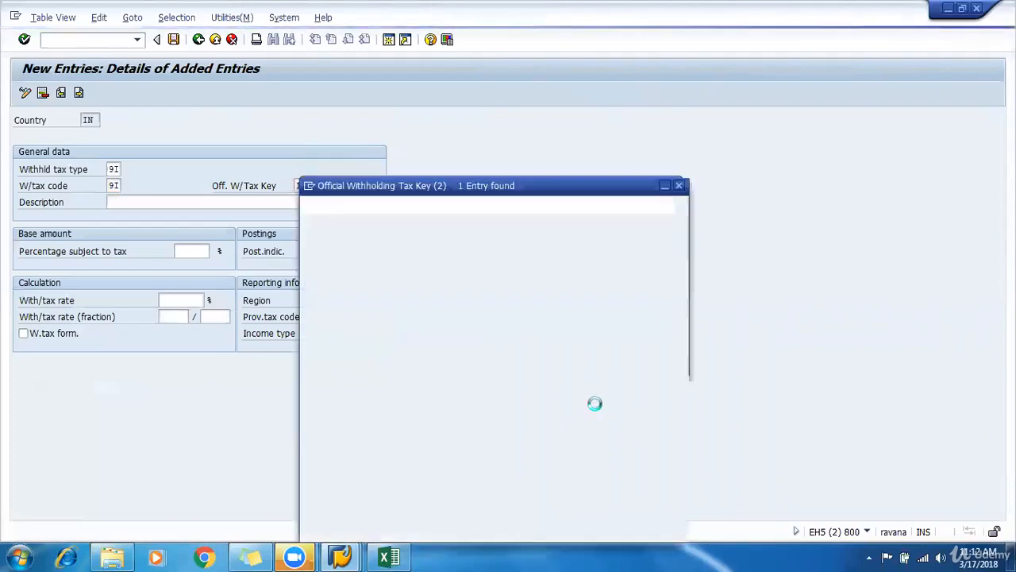
double_click(377, 182)
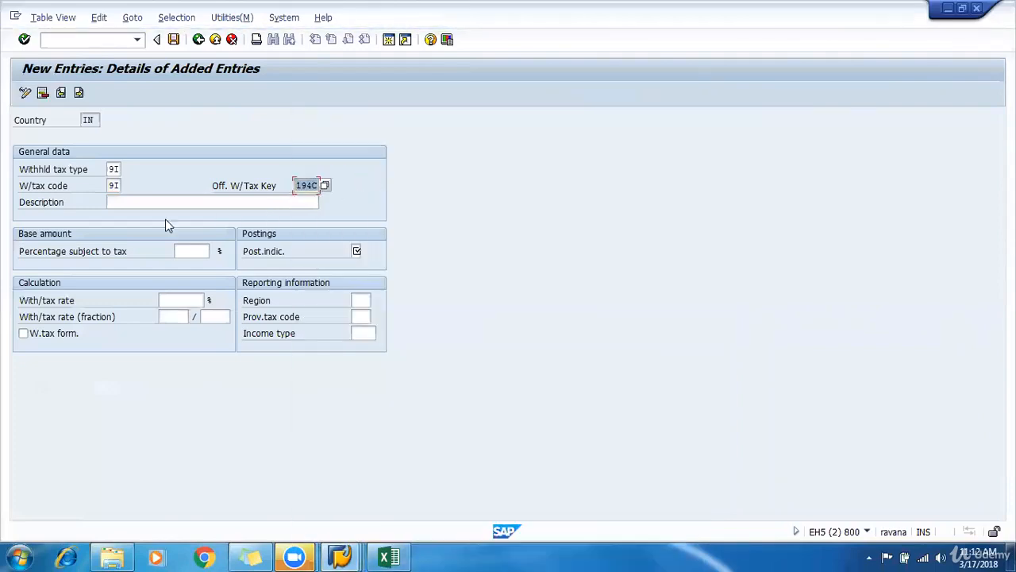
left_click(157, 203)
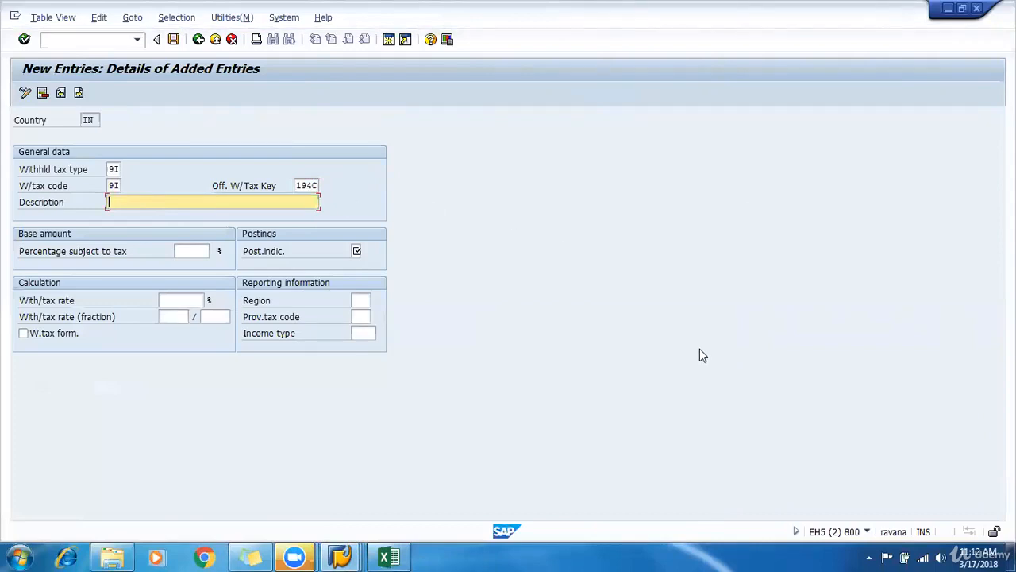
type("TDS ")
type("1")
type("nvoice")
- Set the percentage subject to tax to 100 and the withholding tax rate to 5 percent
left_click(196, 251)
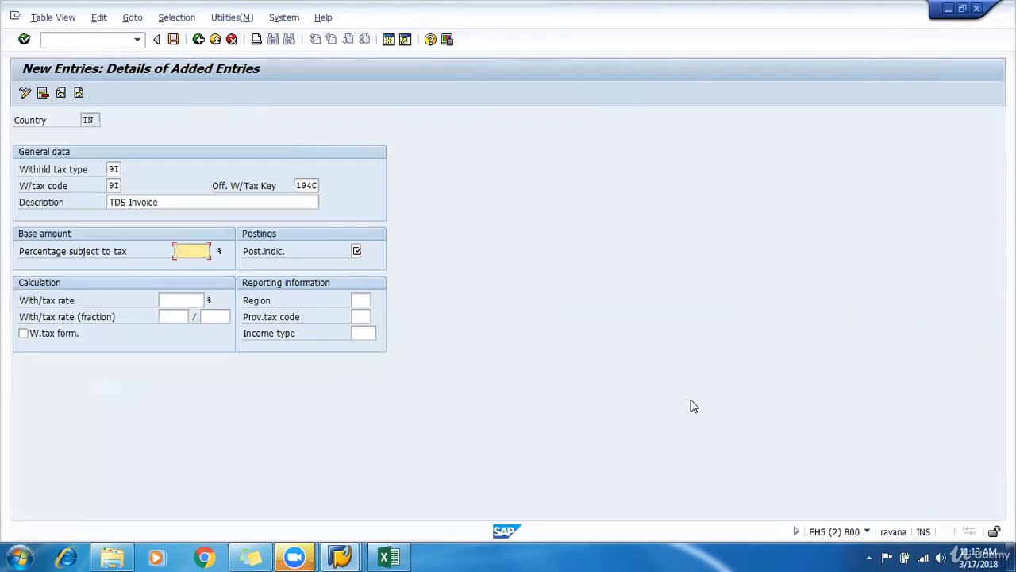
type("100")
left_click_drag(177, 254, 196, 254)
left_click(176, 302)
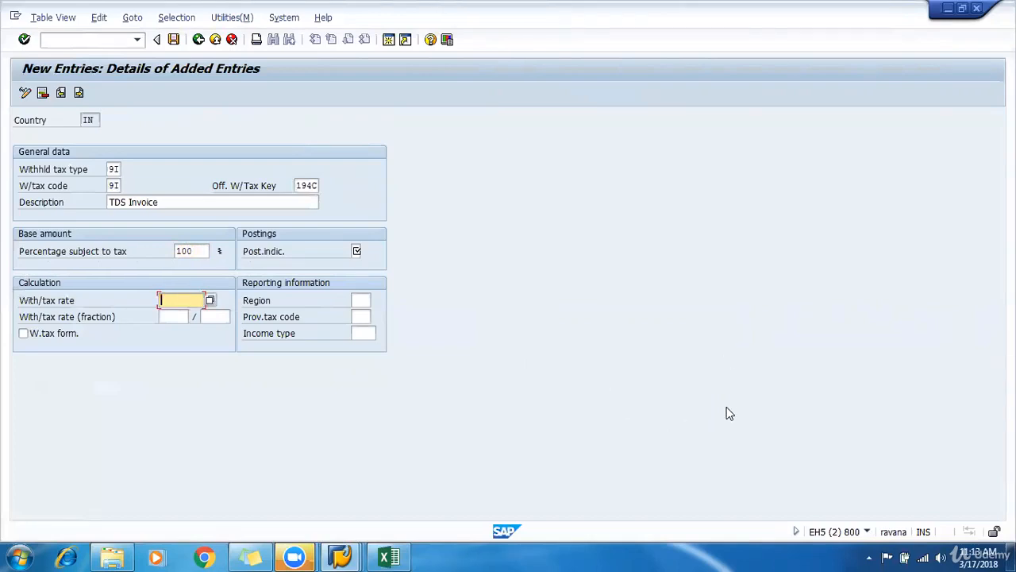
type("2")
key("BackSpace")
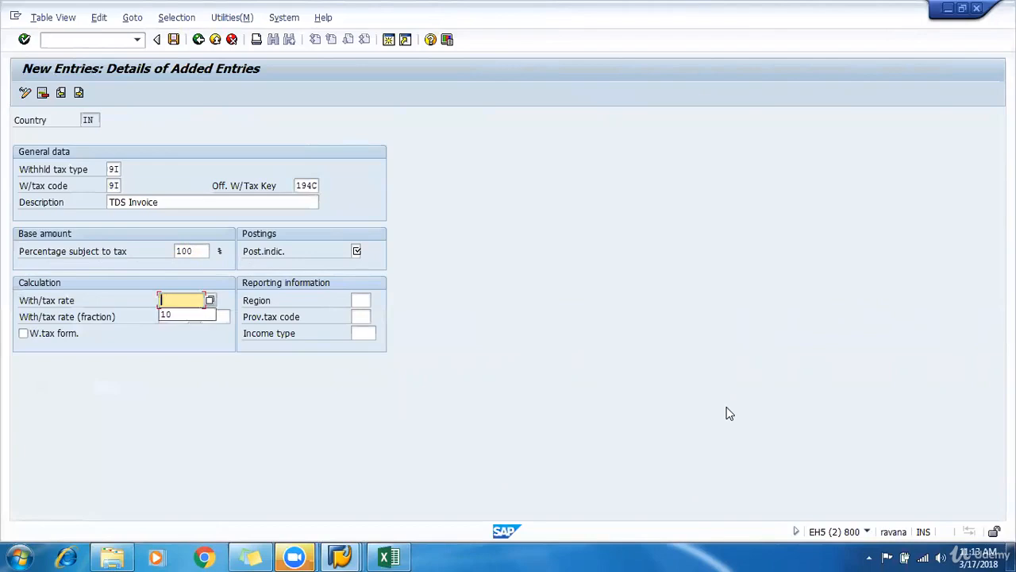
type("5")
- Choose posting indicator 1, the standard posting, and save the tax code entry under the proposed customizing request
left_click(357, 252)
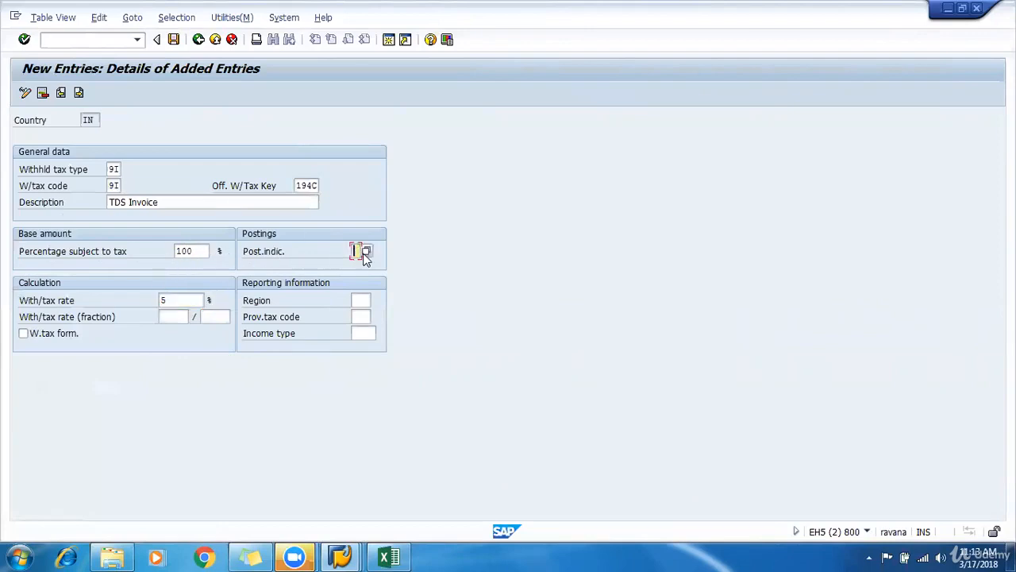
key("Return")
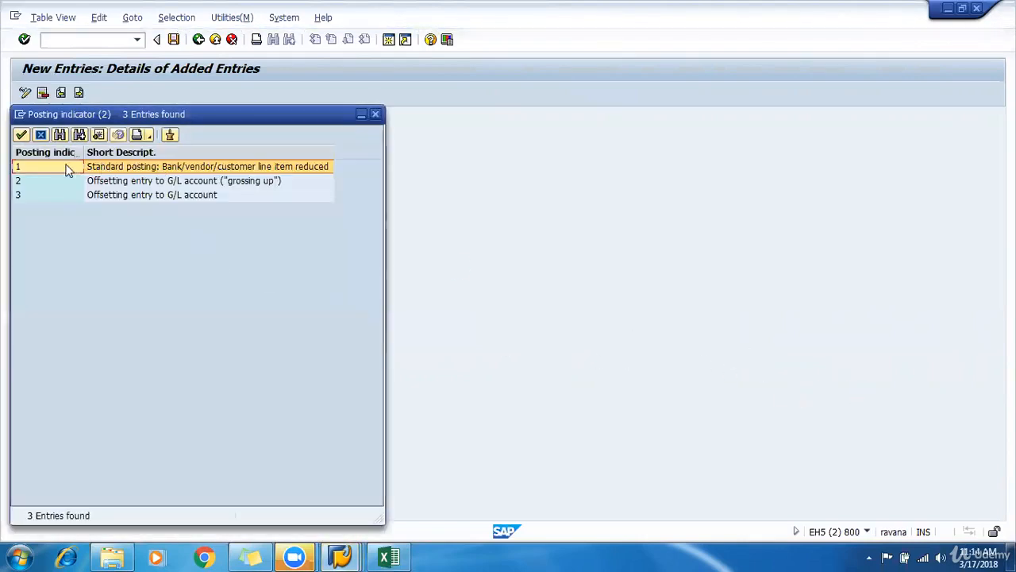
left_click(207, 184)
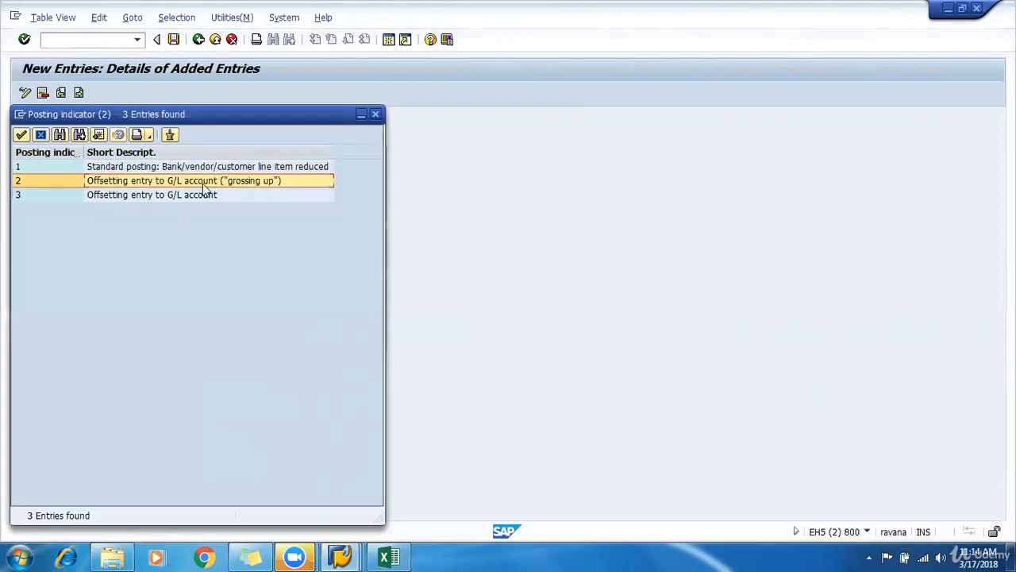
double_click(299, 167)
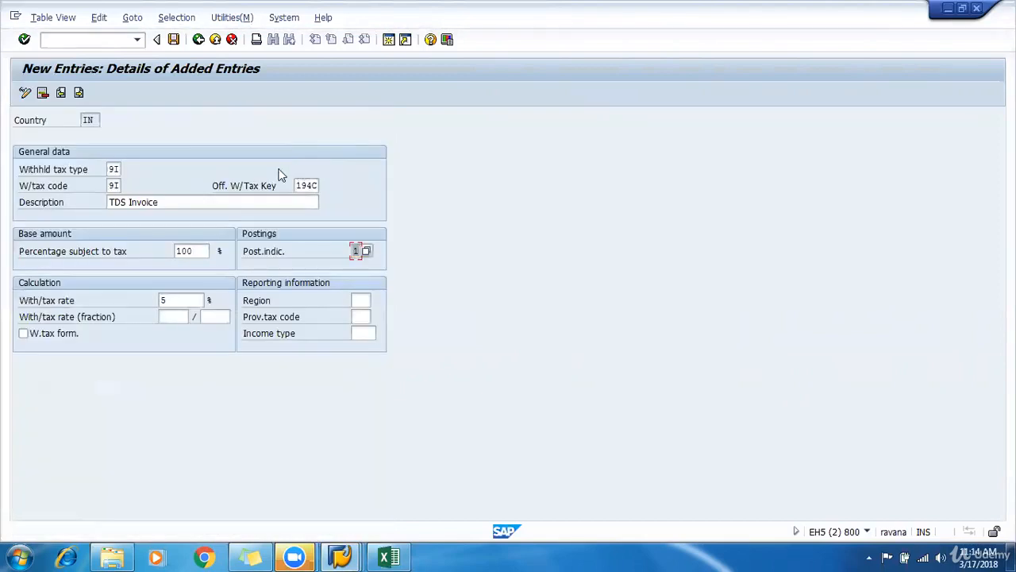
left_click(174, 40)
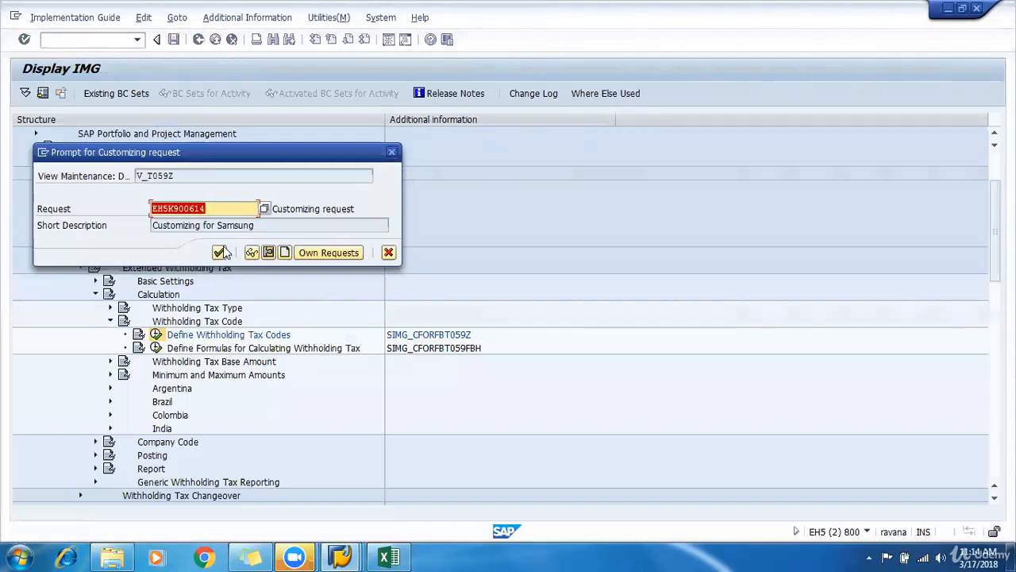
left_click(223, 253)
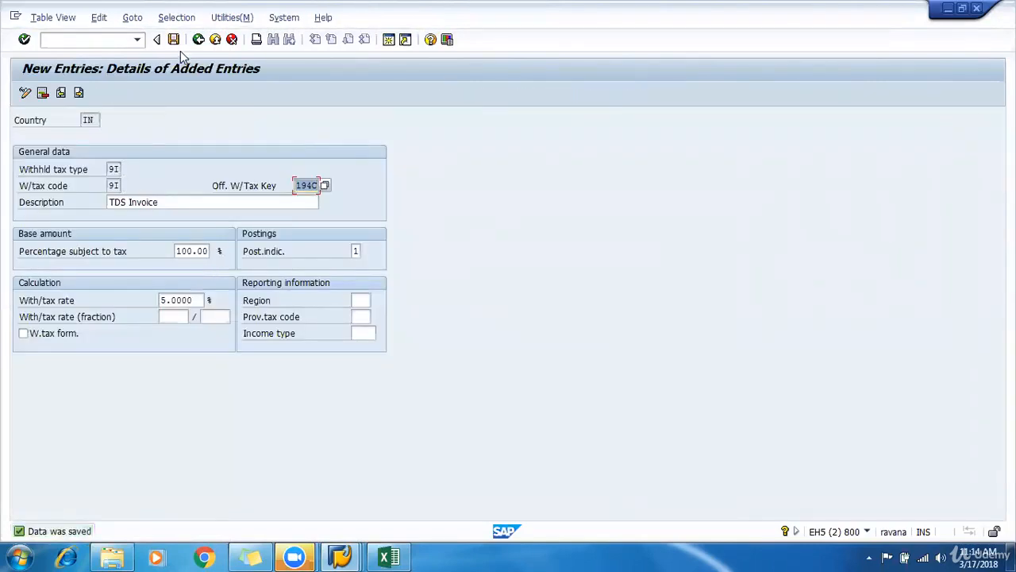
- Switch to Excel and enter the tax codes 9I in C19 and 9P in C20 of the Witholding Tax Code block
key("alt+Tab")
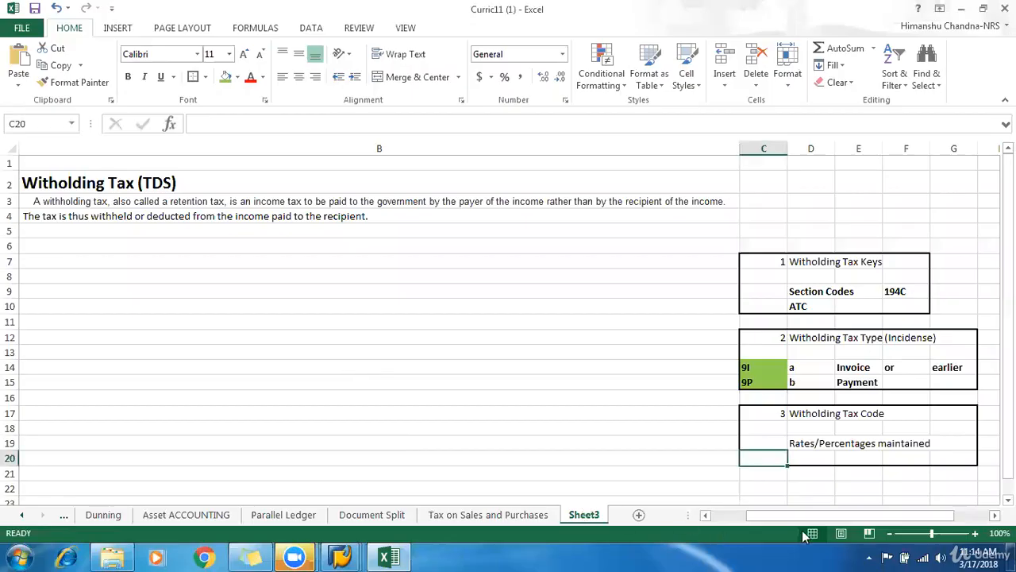
left_click(762, 439)
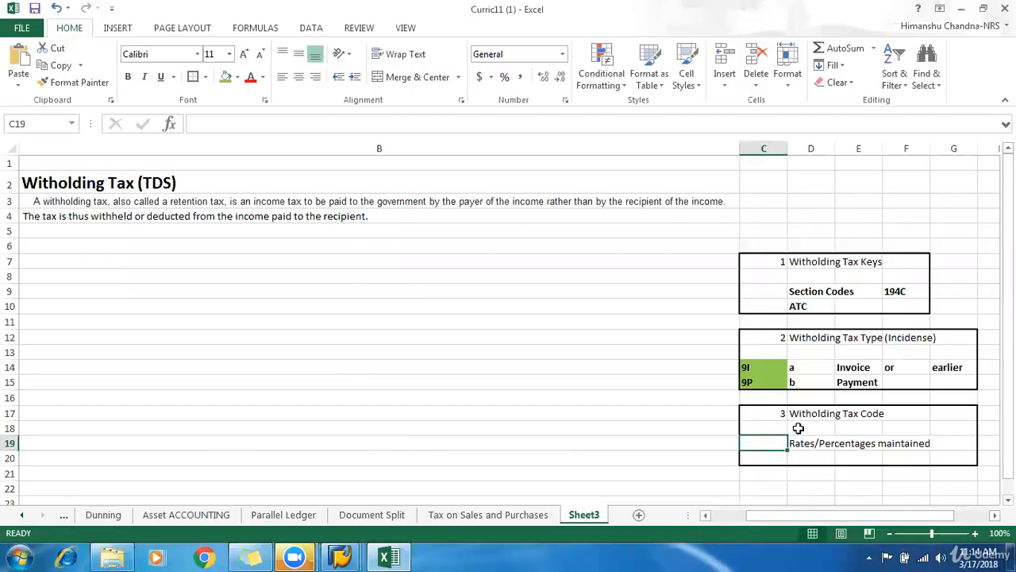
type("9I")
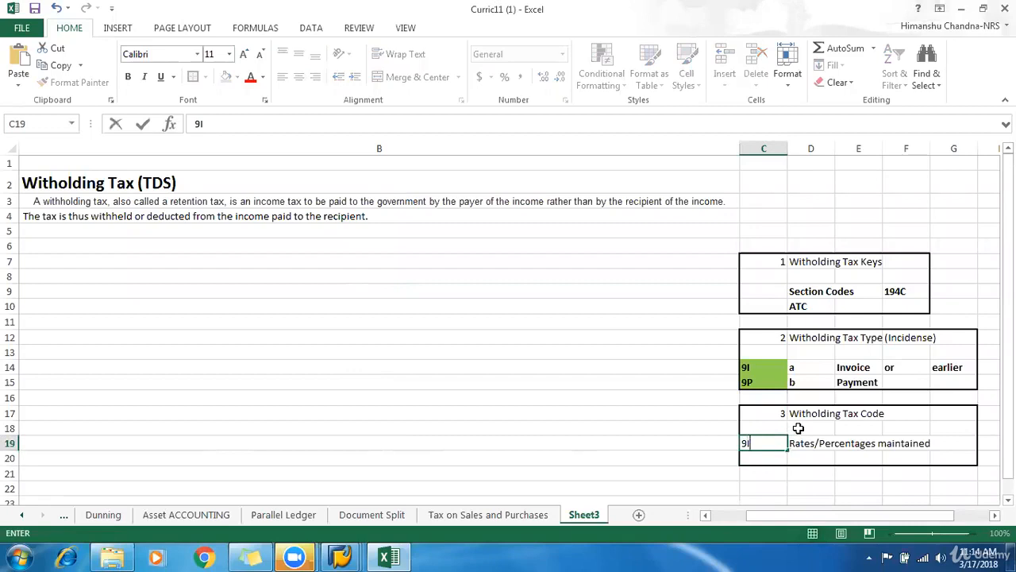
key("Return")
type("9P")
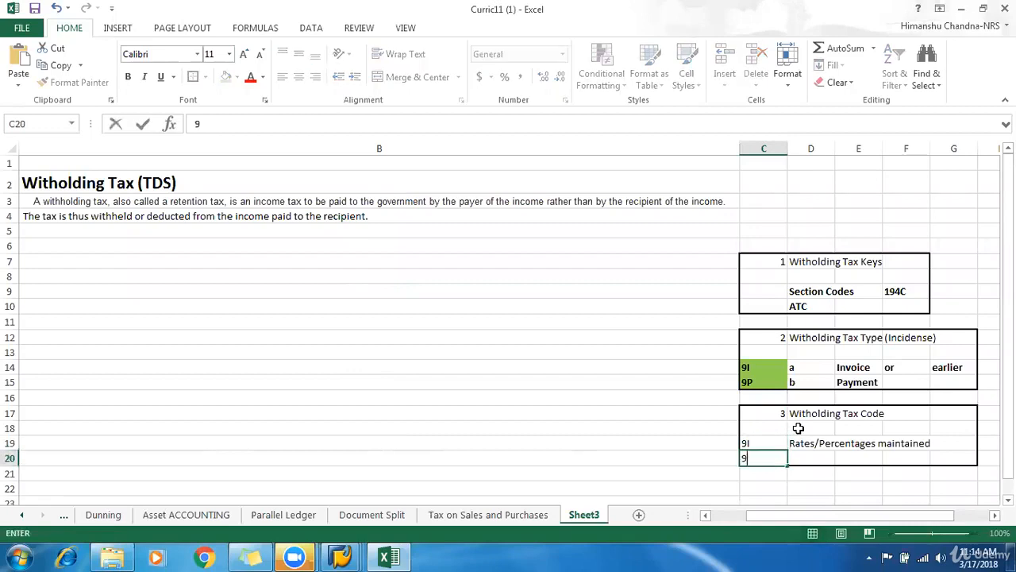
left_click(823, 486)
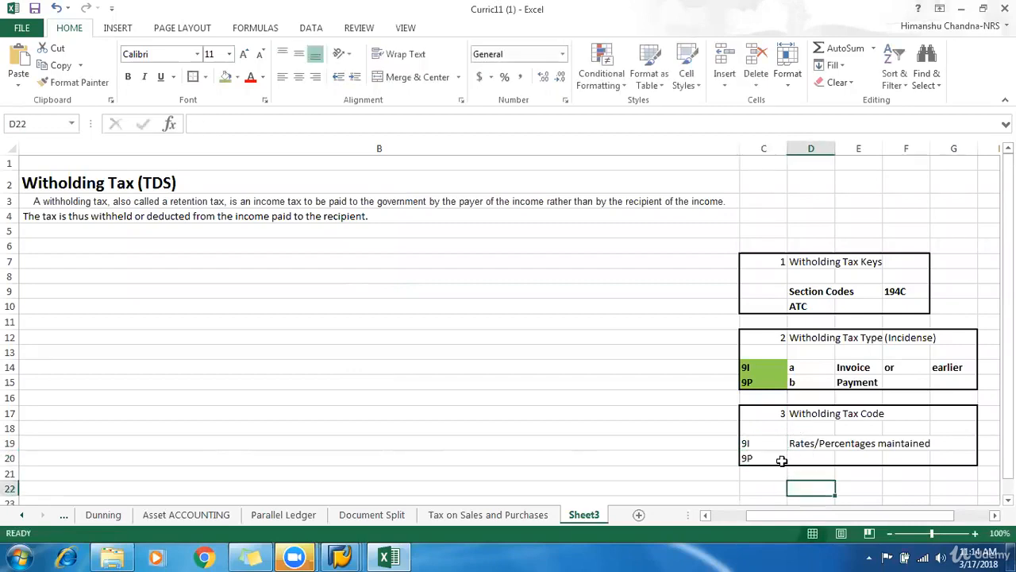
- Switch back to SAP and start a new withholding tax code entry with type 9P, code 9P and official key 194C
key("alt+Tab")
key("F3")
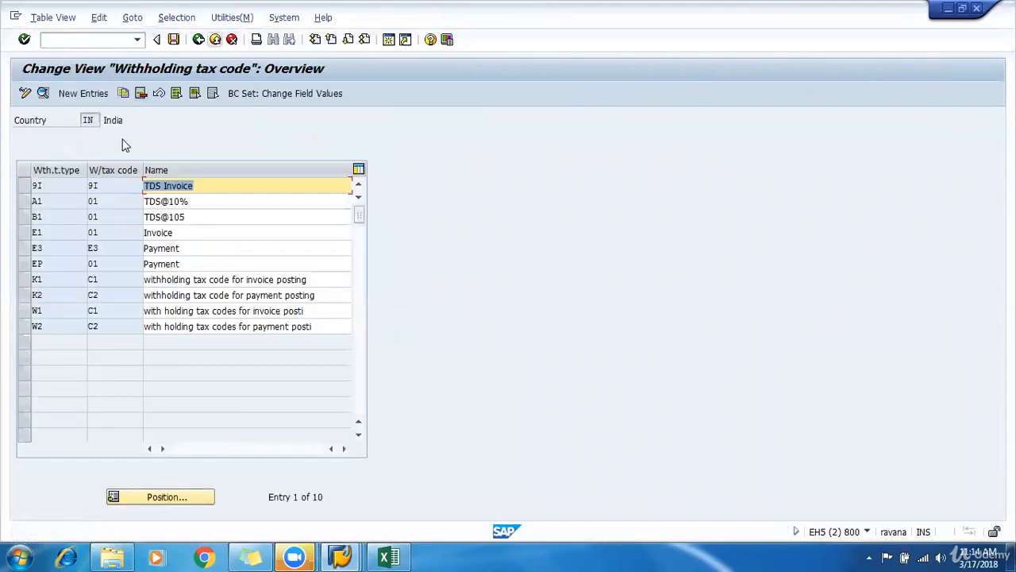
left_click(68, 93)
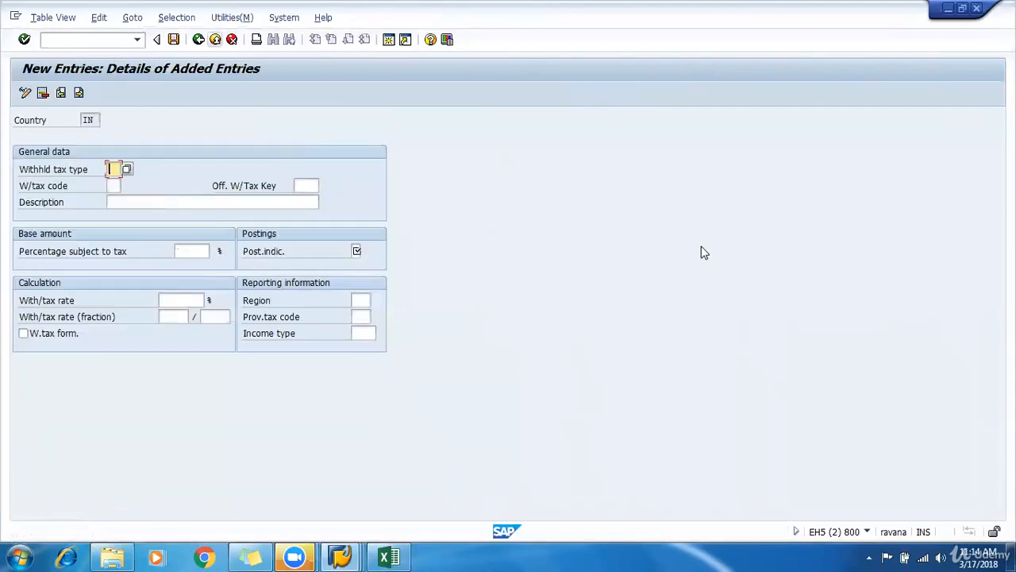
type("9P")
key("Tab")
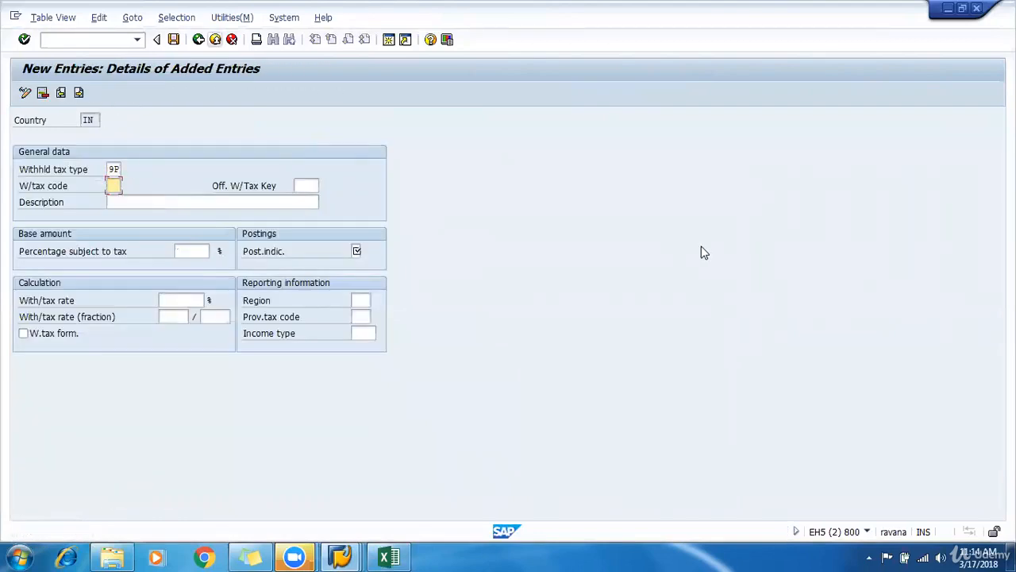
type("9P")
key("Tab")
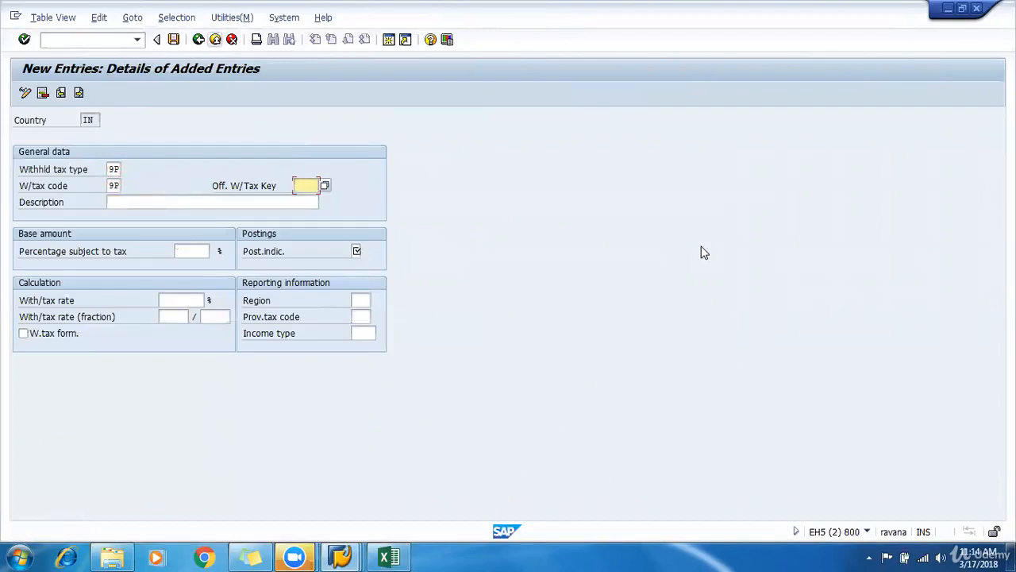
type("194c")
key("Tab")
- Enter the description TDS Payment stage for the 9P tax code
key("Down")
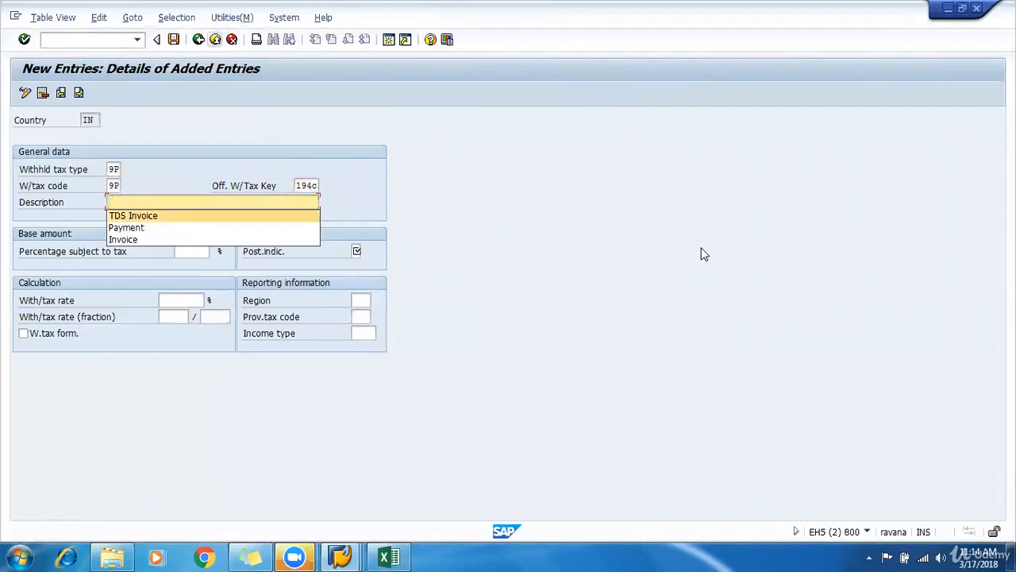
key("Return")
key("BackSpace")
key("BackSpace")
key("BackSpace")
key("BackSpace")
key("BackSpace")
key("BackSpace")
key("BackSpace")
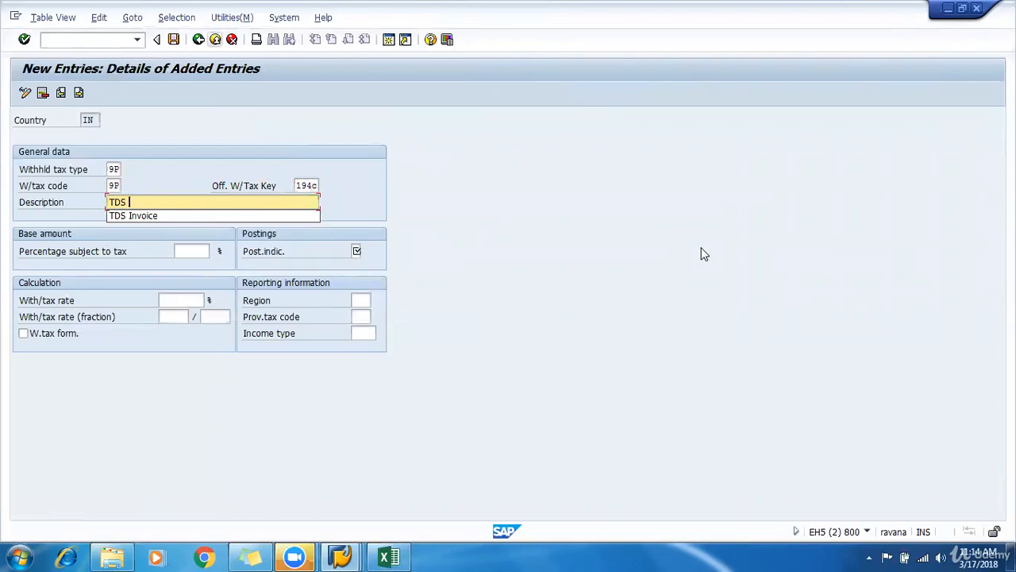
type("Payment ")
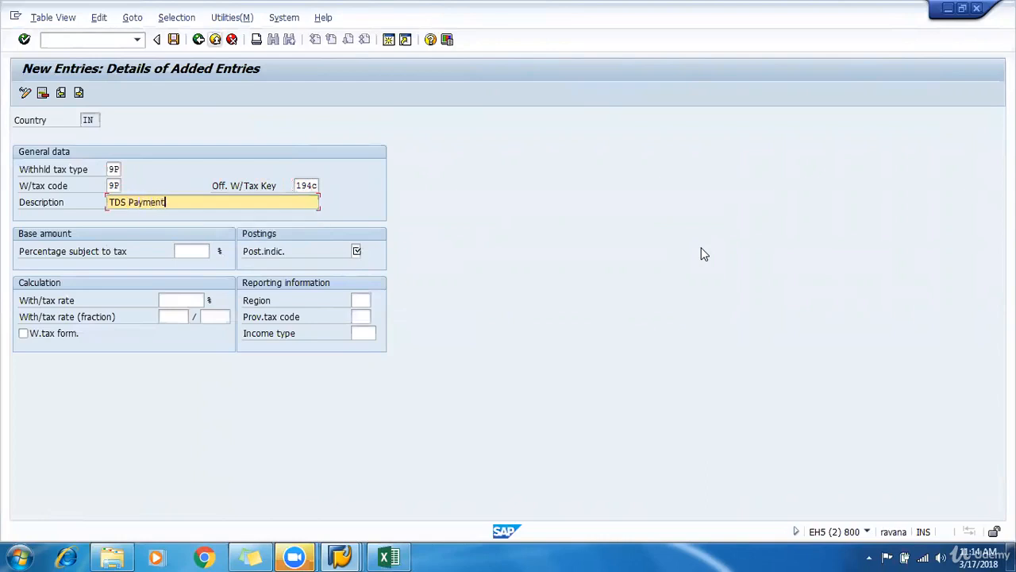
type("stage")
- Set 100 percent subject to tax, posting indicator 1 and a 2 percent withholding tax rate for code 9P, and save the entry
left_click(191, 251)
type("100")
key("Tab")
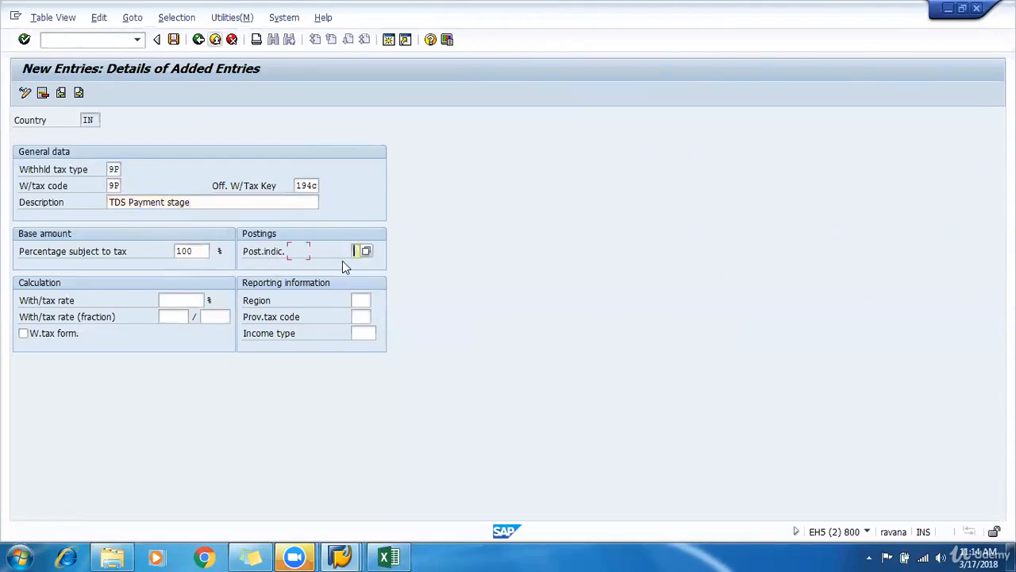
type("1")
left_click(187, 300)
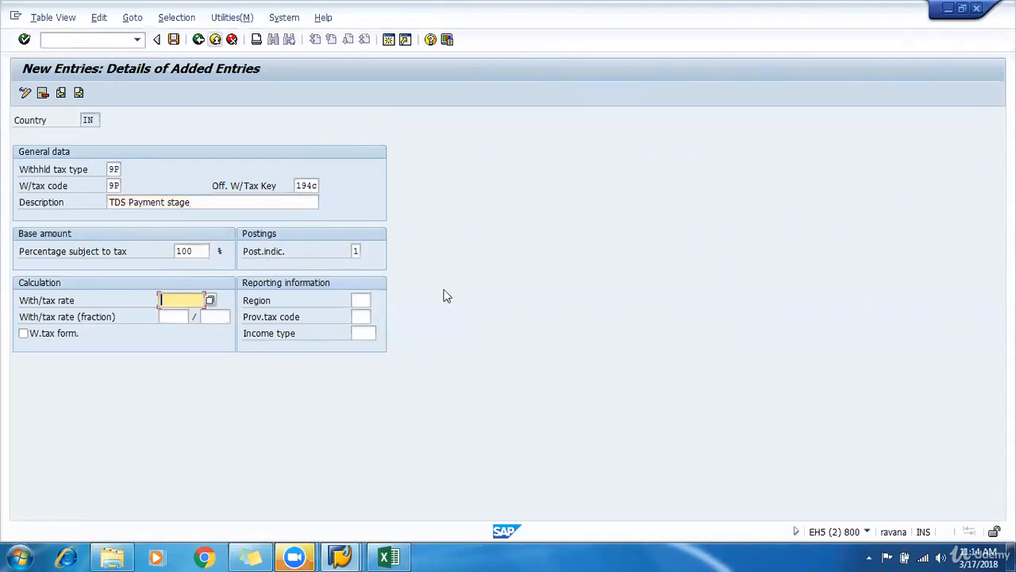
type("2")
key("Return")
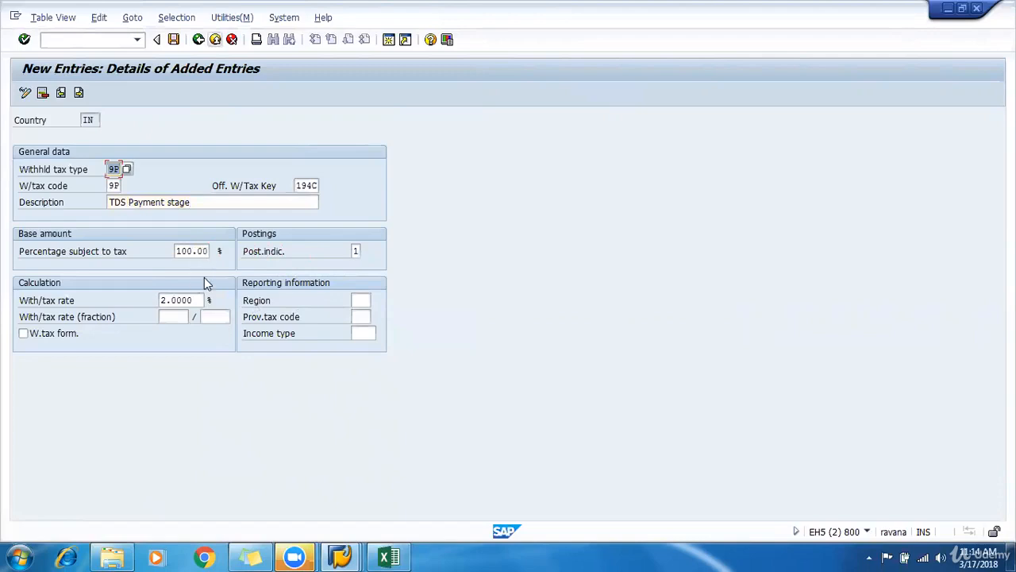
left_click(174, 40)
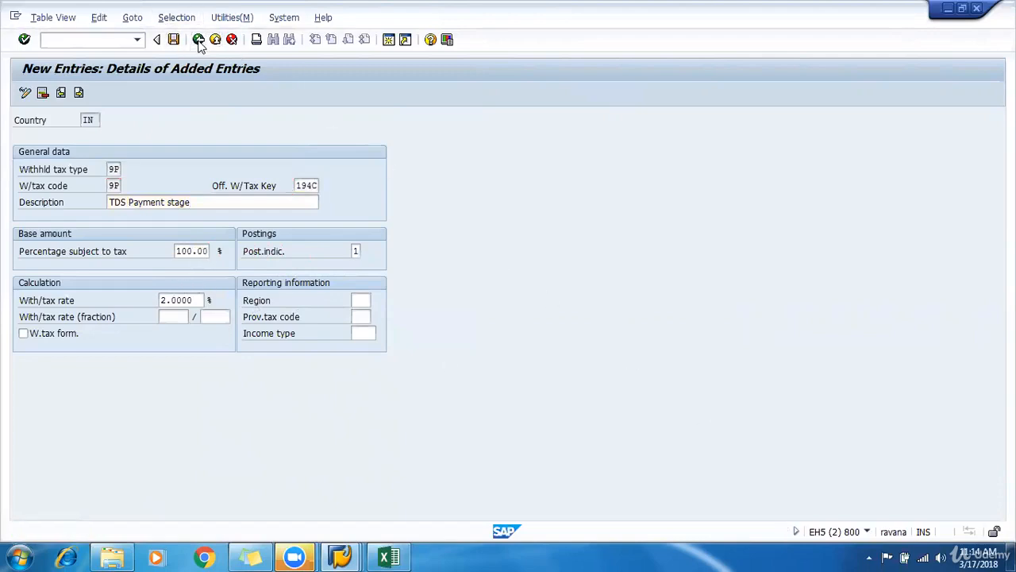
left_click(198, 39)
- Switch to Excel and fill cells C19:C20, holding tax codes 9I and 9P, with green
key("alt+Tab")
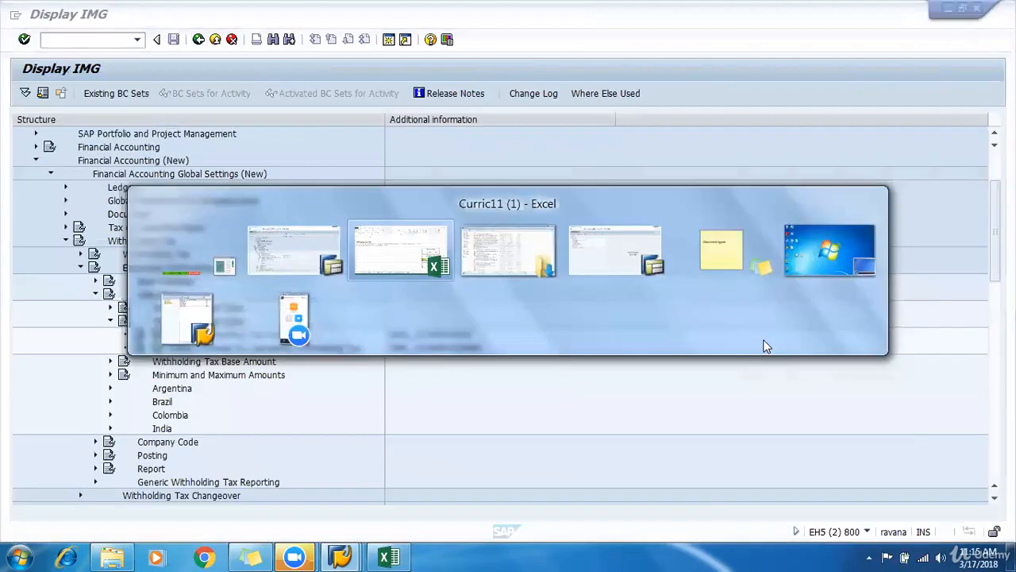
left_click_drag(757, 444, 764, 457)
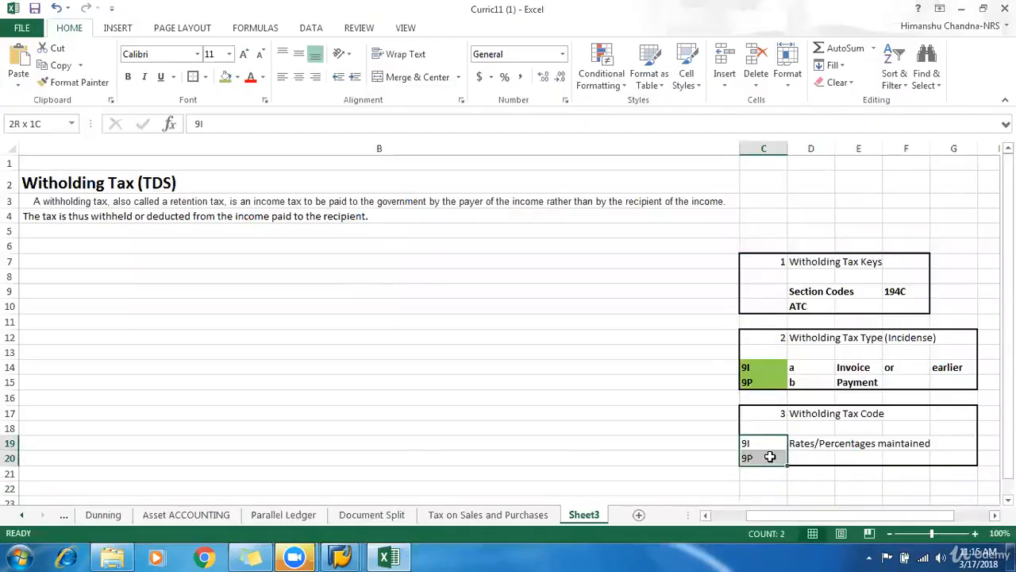
left_click(225, 77)
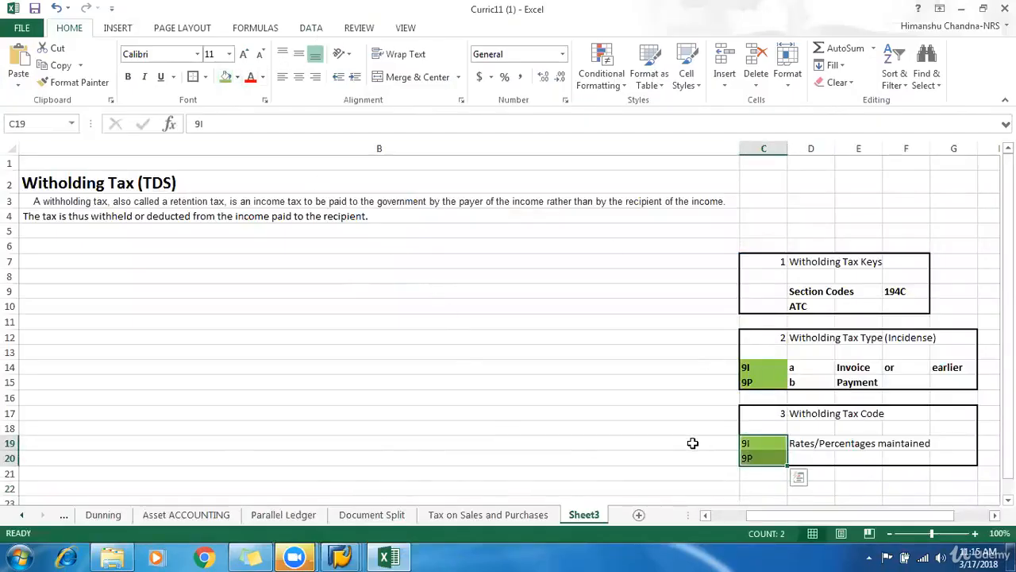
scroll(692, 439, "down", 5)
scroll(756, 320, "up", 2)
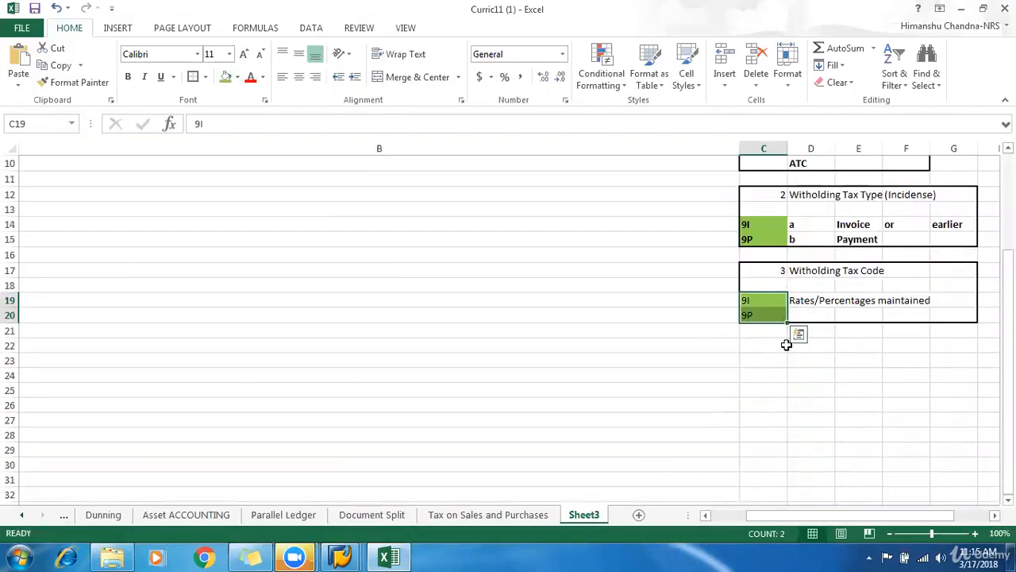
left_click(763, 333)
- Switch back to SAP, collapse the Calculation node and expand Basic Settings under Extended Withholding Tax
key("alt+Tab")
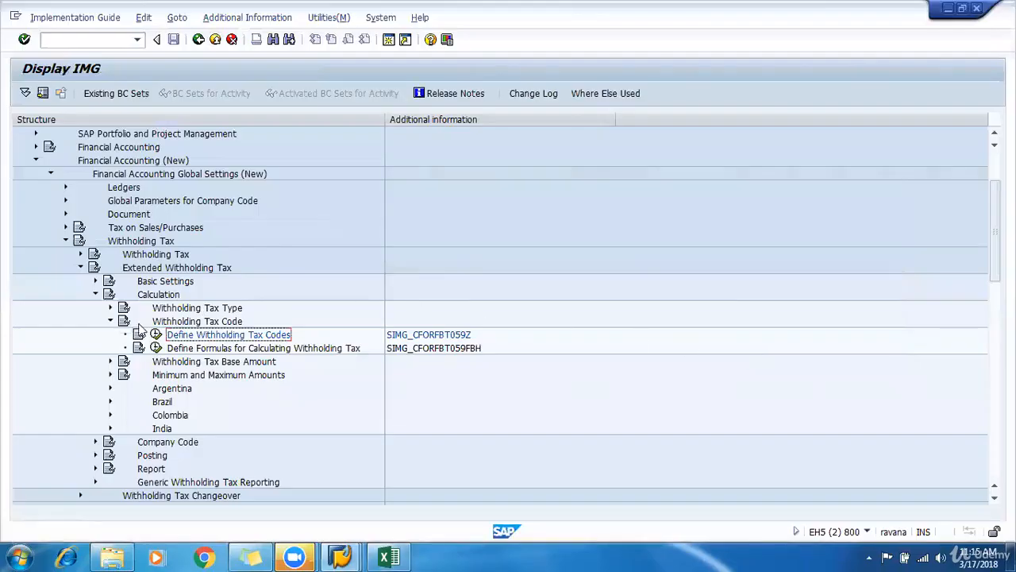
left_click(110, 321)
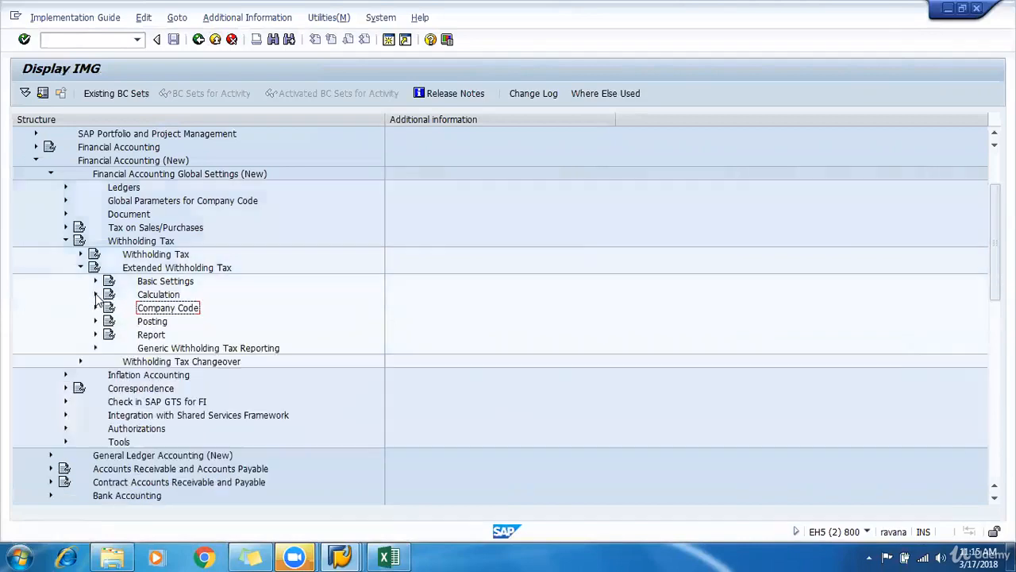
left_click(95, 293)
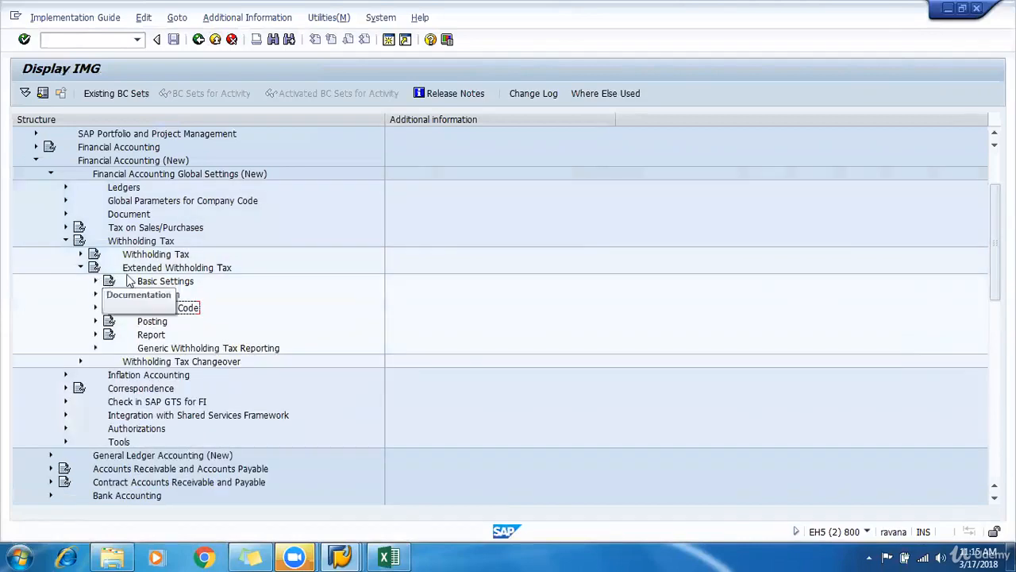
left_click(147, 281)
left_click(95, 294)
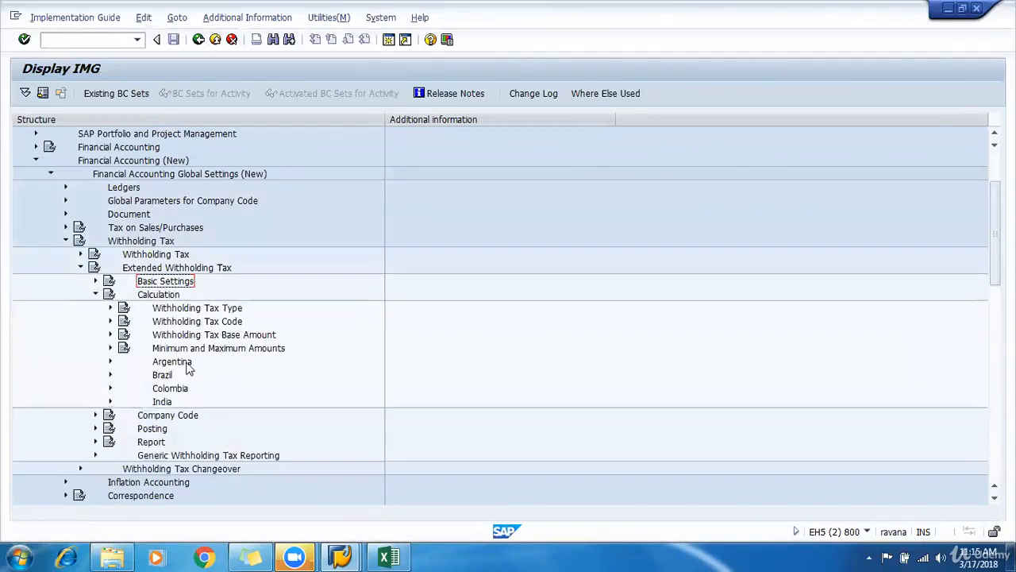
left_click(95, 293)
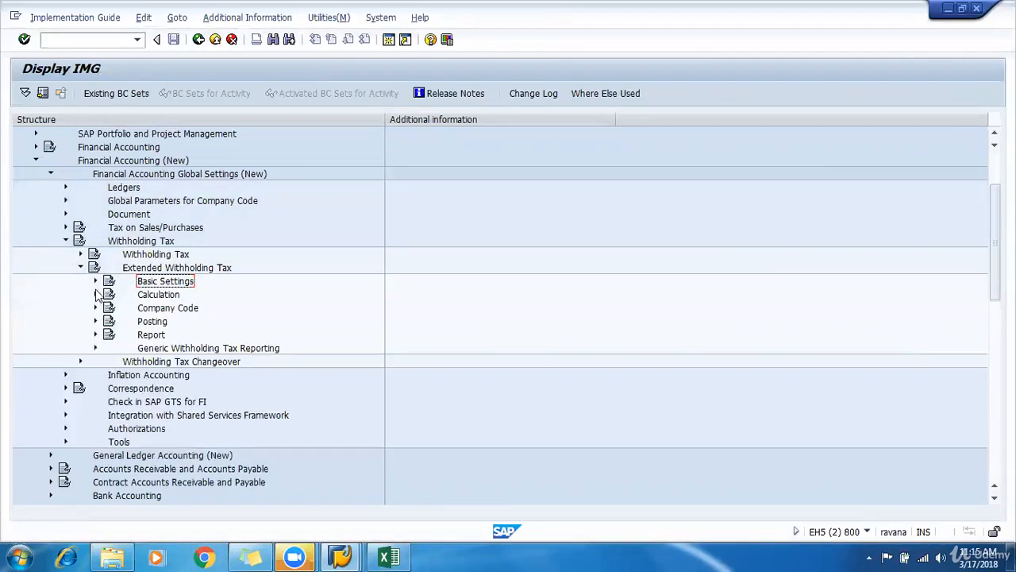
left_click(95, 281)
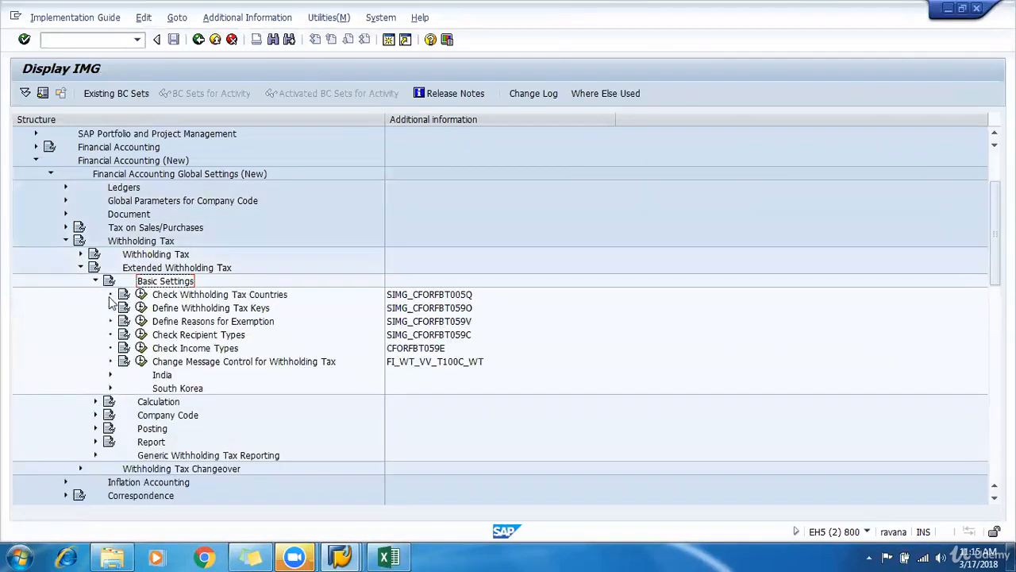
- Open the Check Recipient Types activity for country key IN
left_click(173, 336)
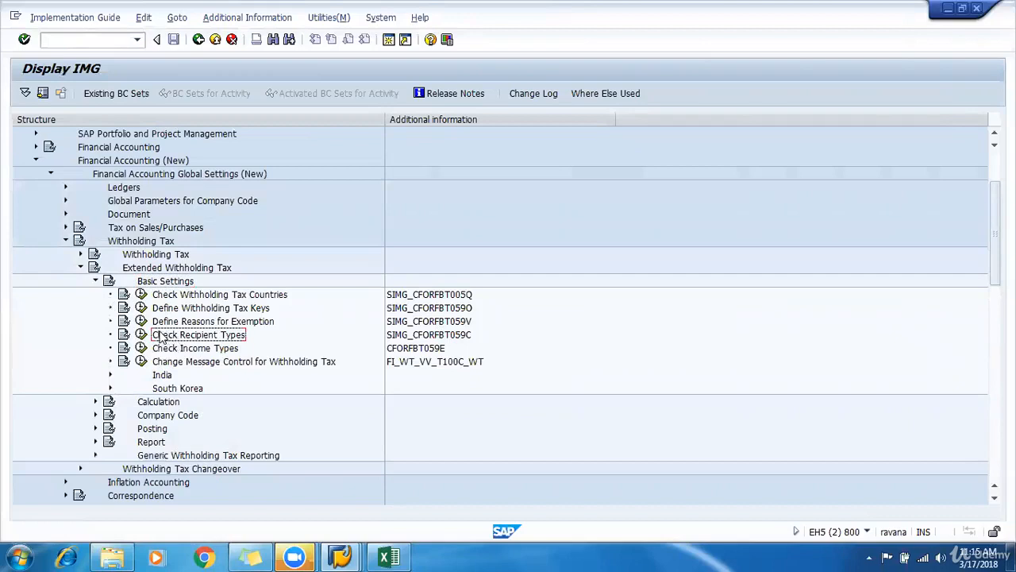
left_click(143, 335)
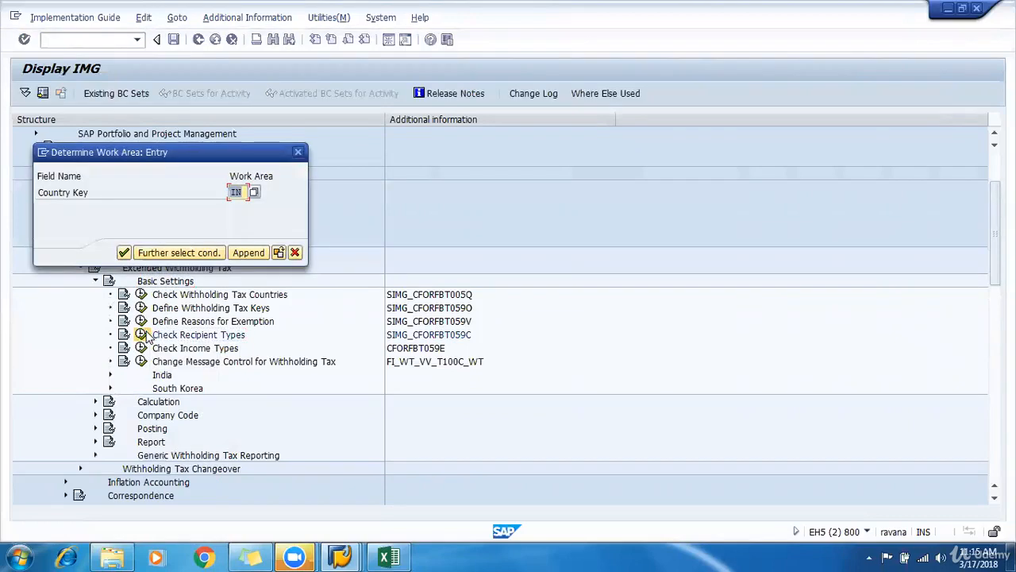
type("IN")
left_click(121, 249)
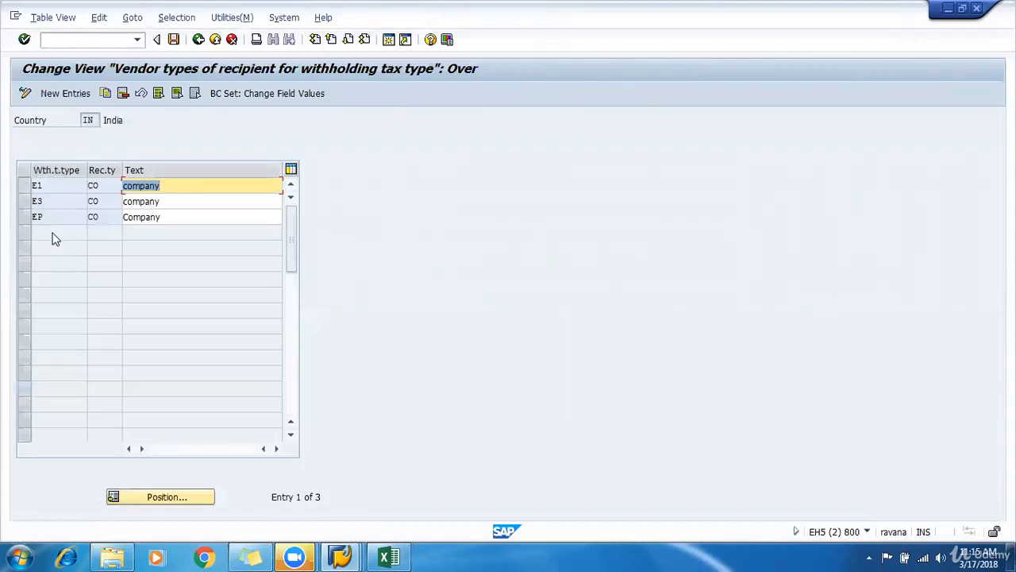
- Switch to Excel to review the withholding tax types in the Witholding Tax Type block, and return to SAP
key("alt+Tab")
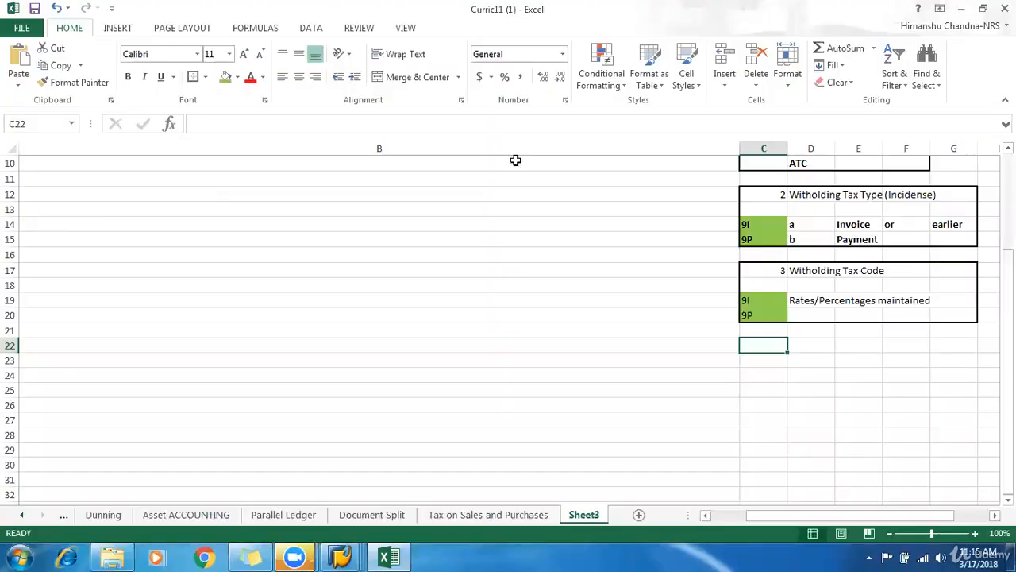
left_click_drag(746, 225, 936, 232)
scroll(746, 210, "up", 3)
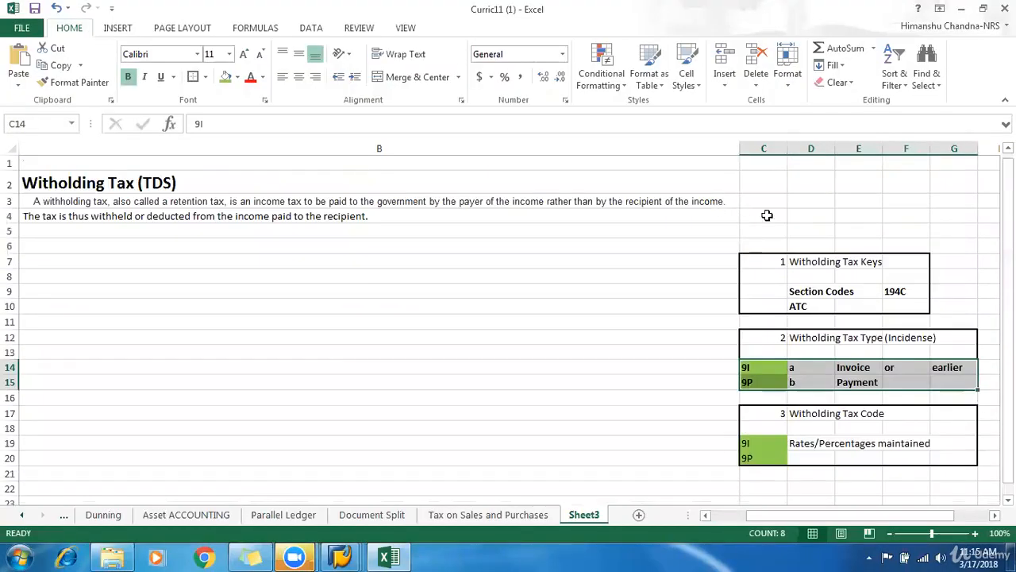
scroll(815, 306, "down", 2)
key("alt+Tab")
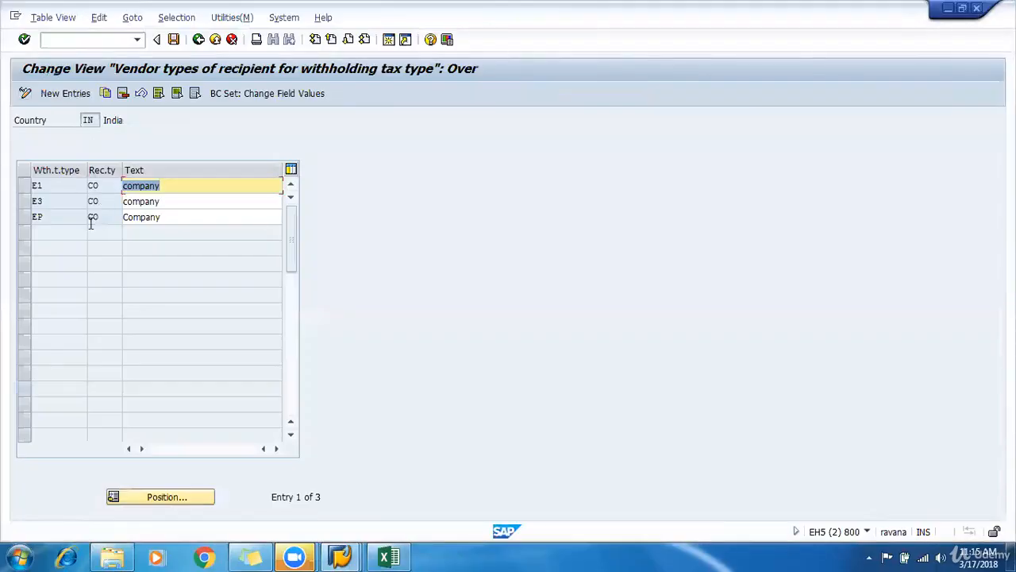
- Create new recipient type entries for withholding tax types 9I and 9P
left_click(66, 93)
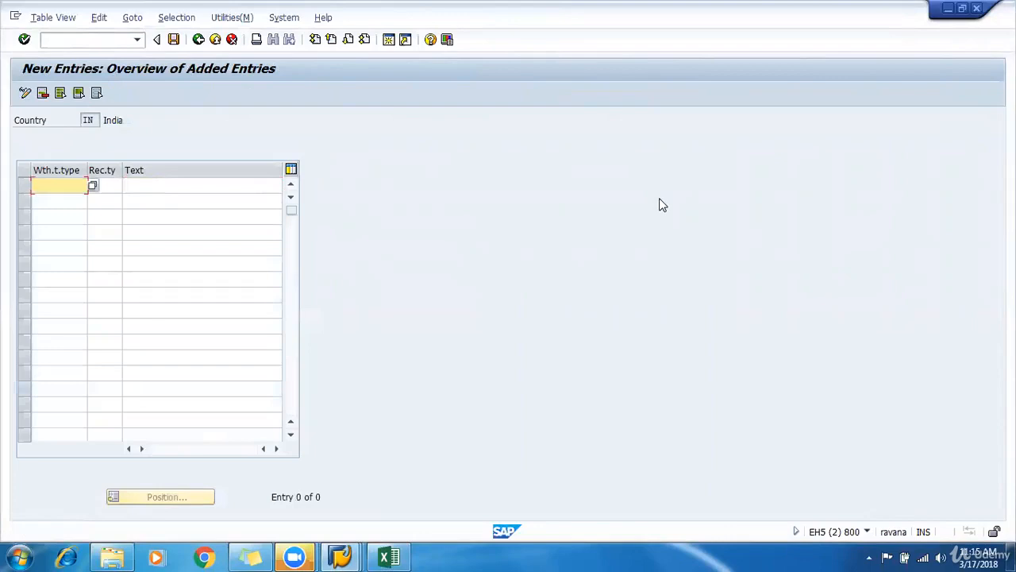
type("9i")
key("Tab")
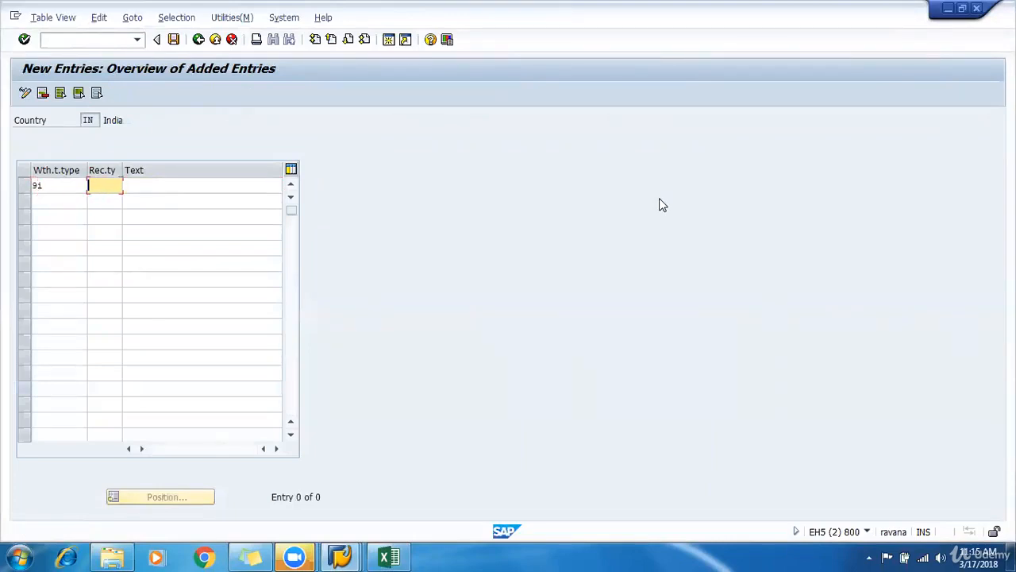
key("shift+Tab")
key("Down")
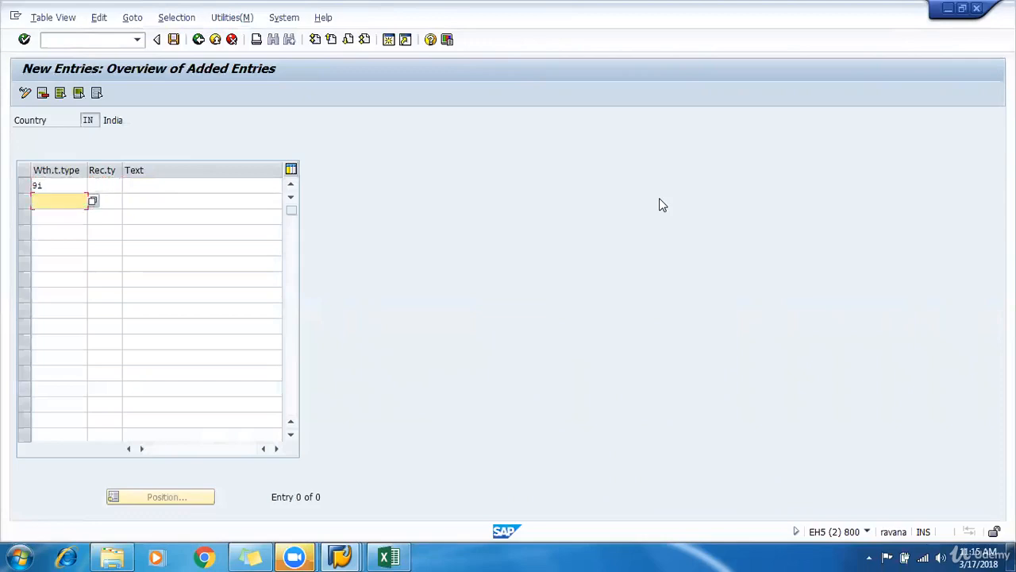
type("9P")
key("Up")
key("BackSpace")
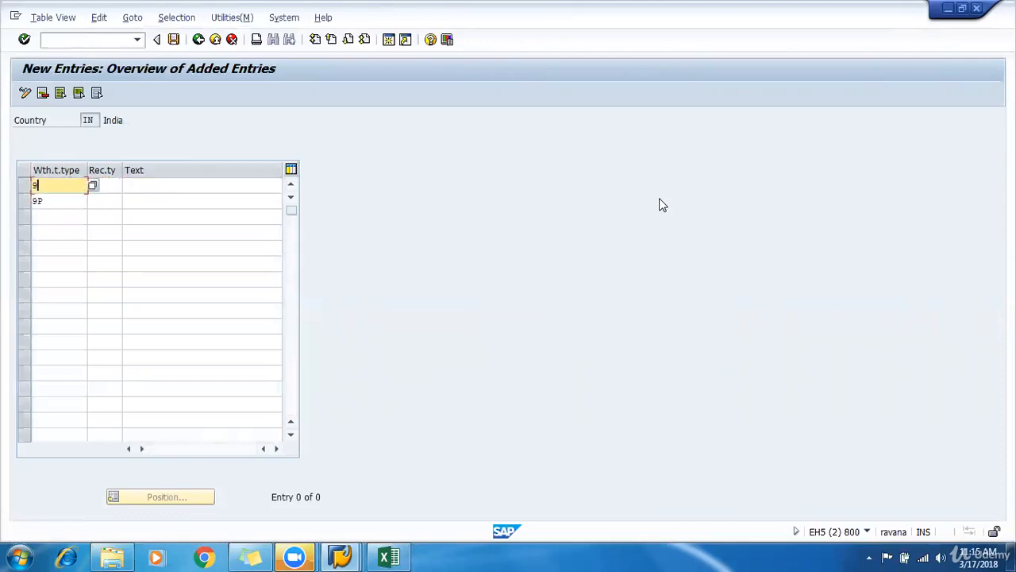
type("I")
- Assign recipient type CO to both the 9I and 9P entries
key("Tab")
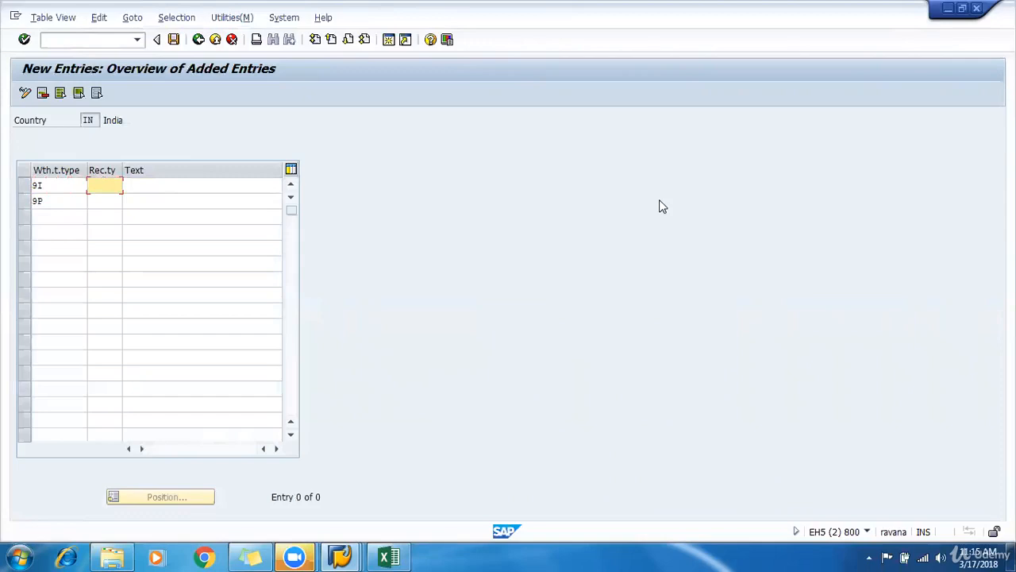
type("CO")
key("Down")
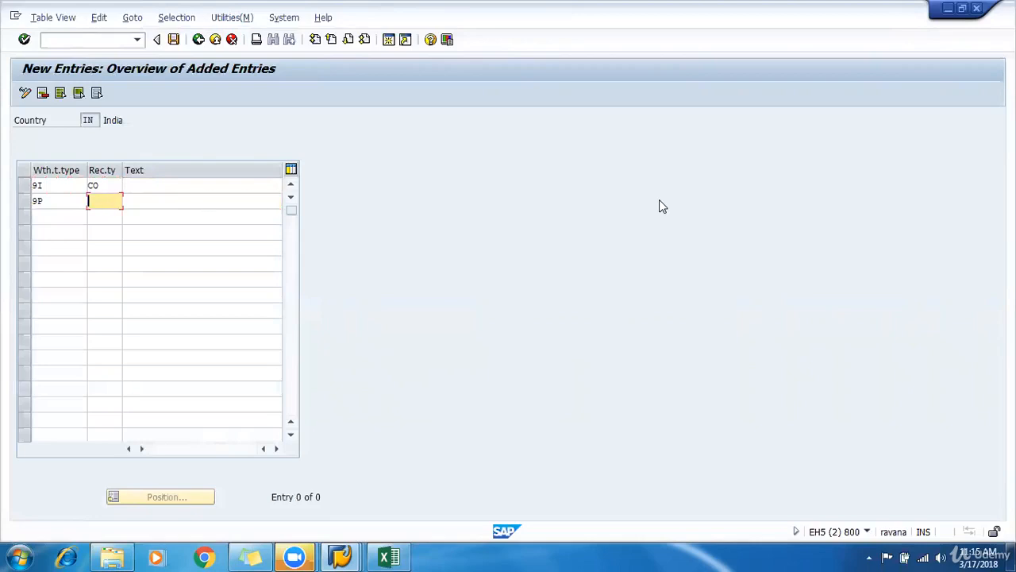
type("CO")
key("Tab")
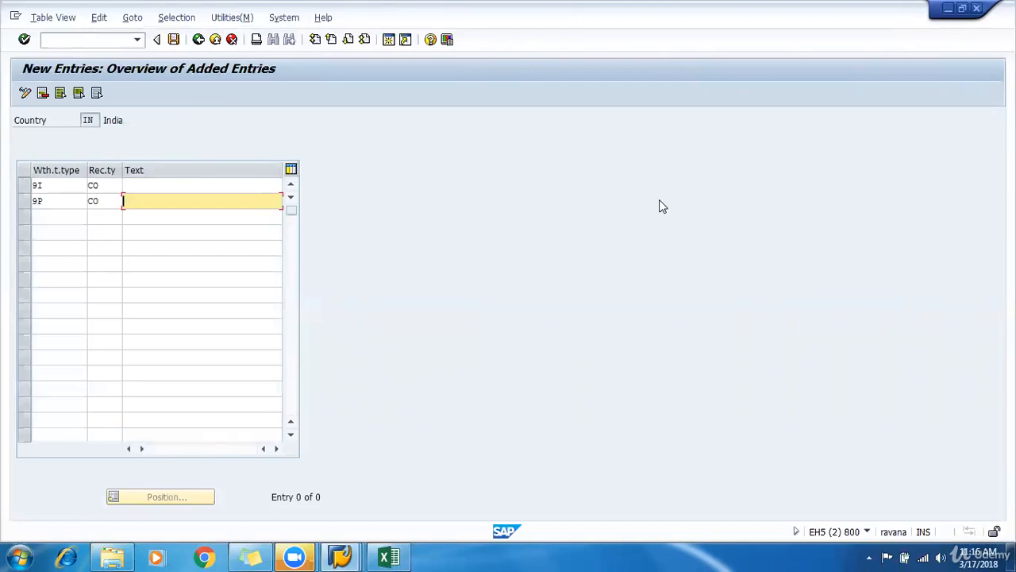
key("Up")
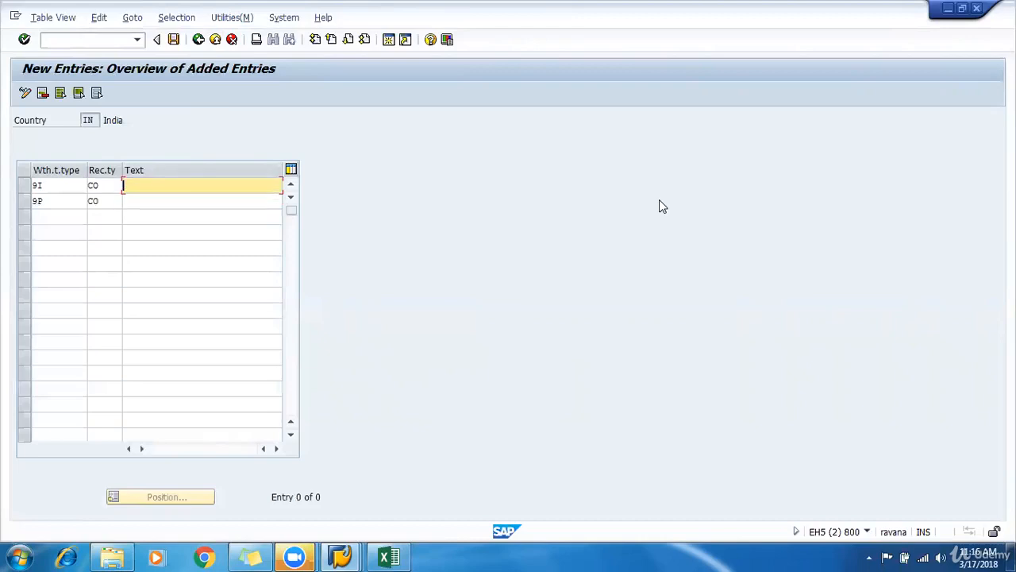
- Enter the description Corporate for the CO recipient type under both 9I and 9P
type("c")
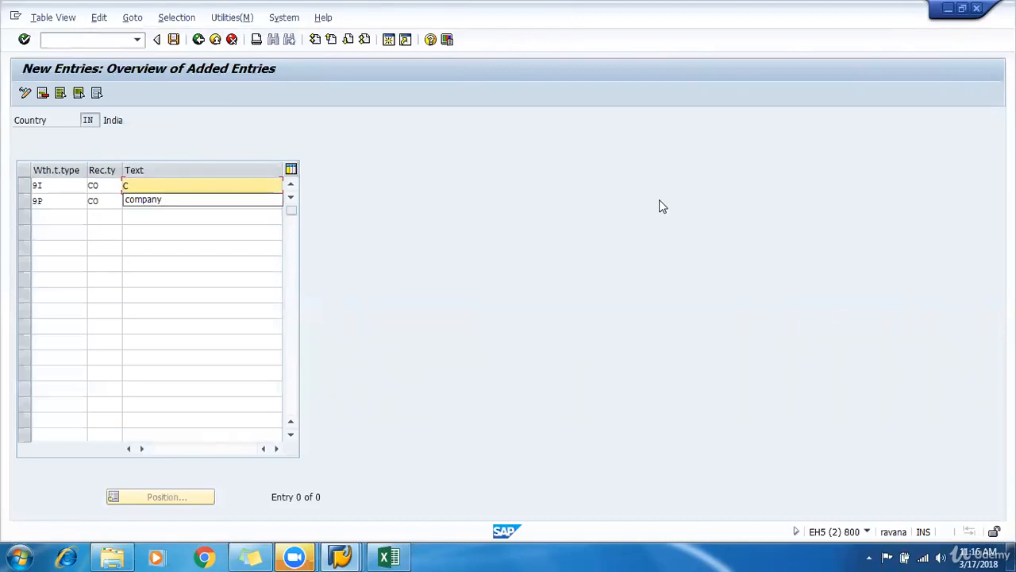
type("orporate")
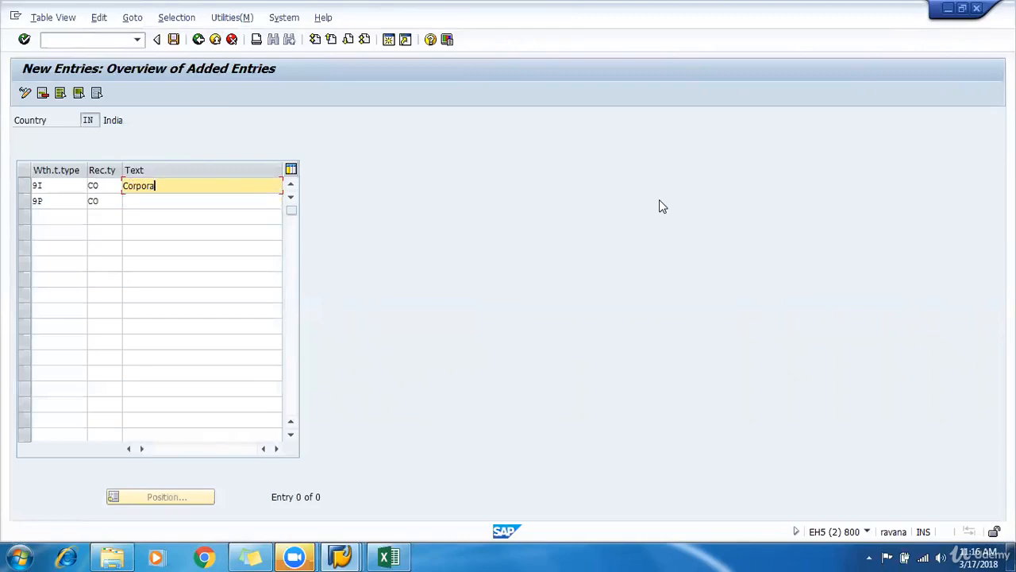
key("BackSpace")
key("BackSpace")
type("te")
key("Tab")
type("Corporate")
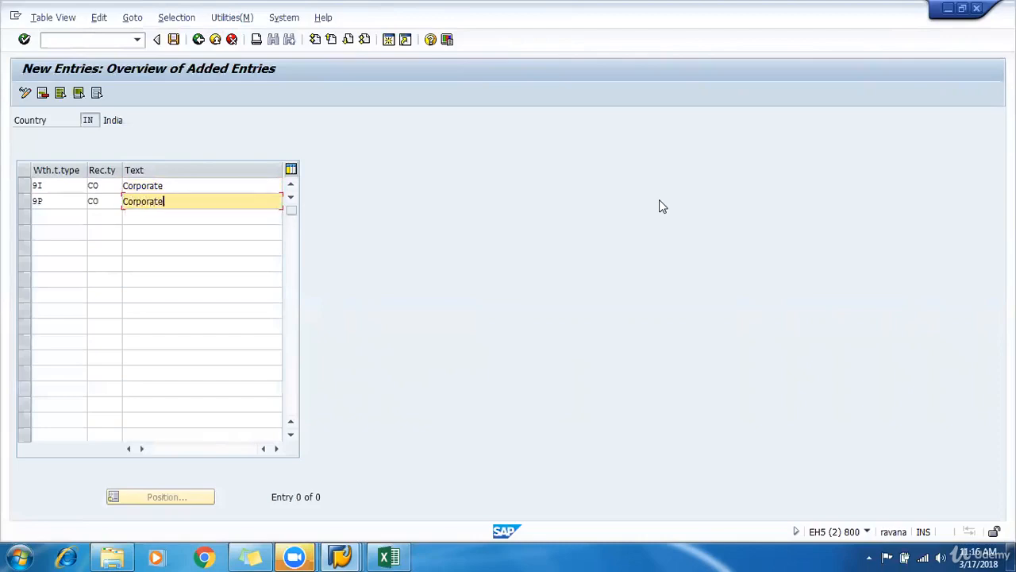
key("Return")
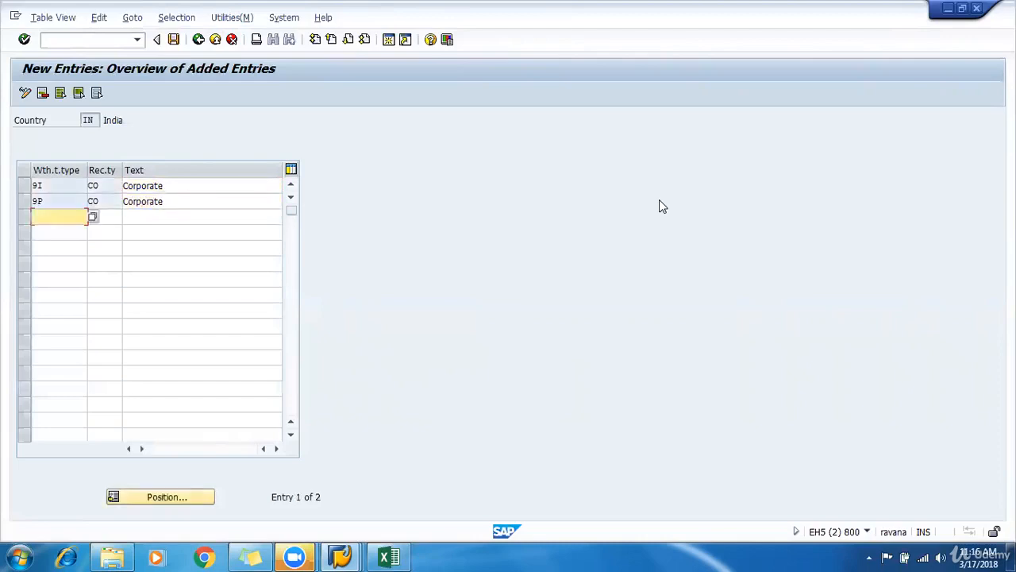
- Save the new recipient types to the proposed customizing request and return to the IMG structure
left_click(173, 39)
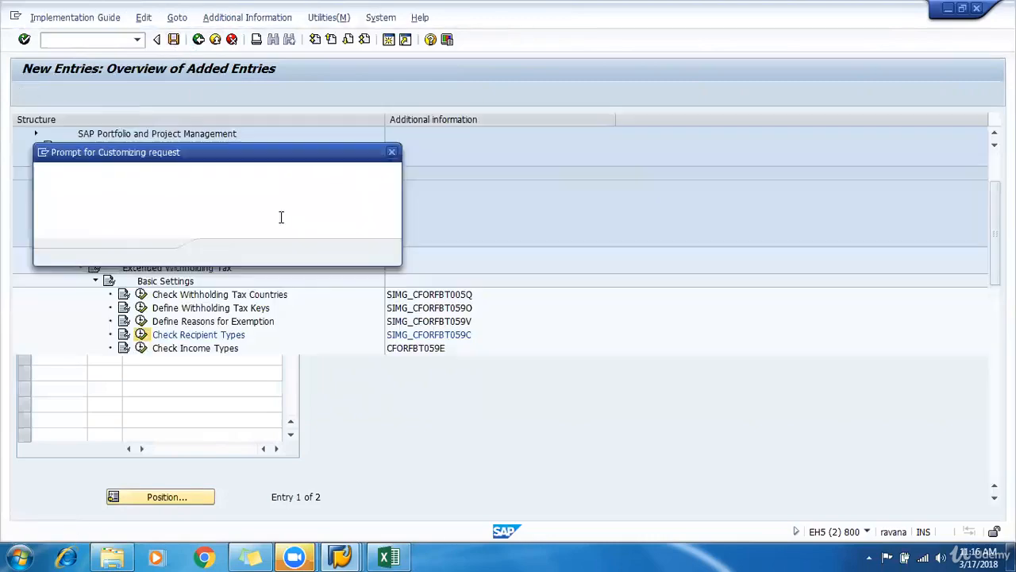
key("Return")
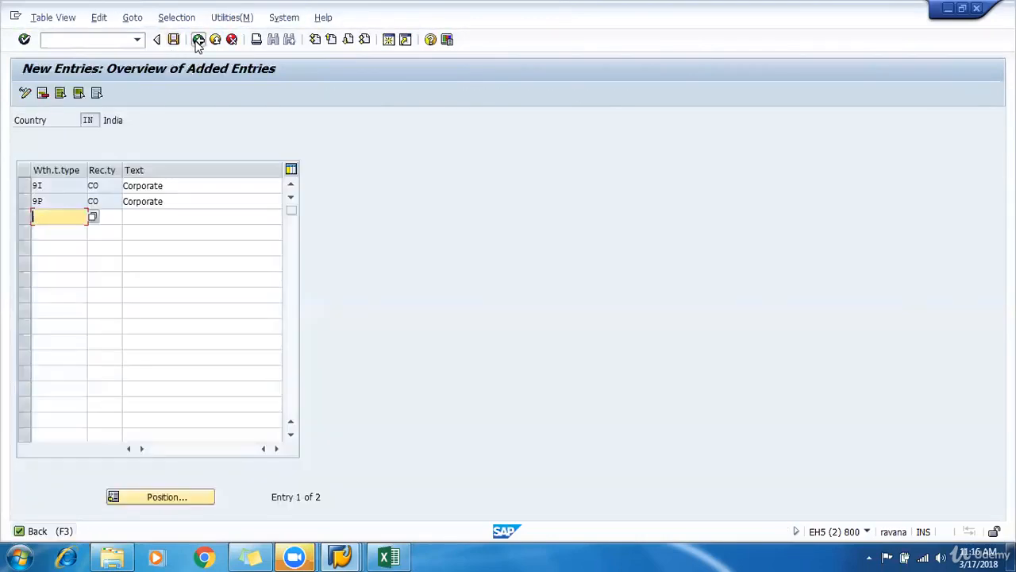
left_click(199, 39)
left_click(199, 39)
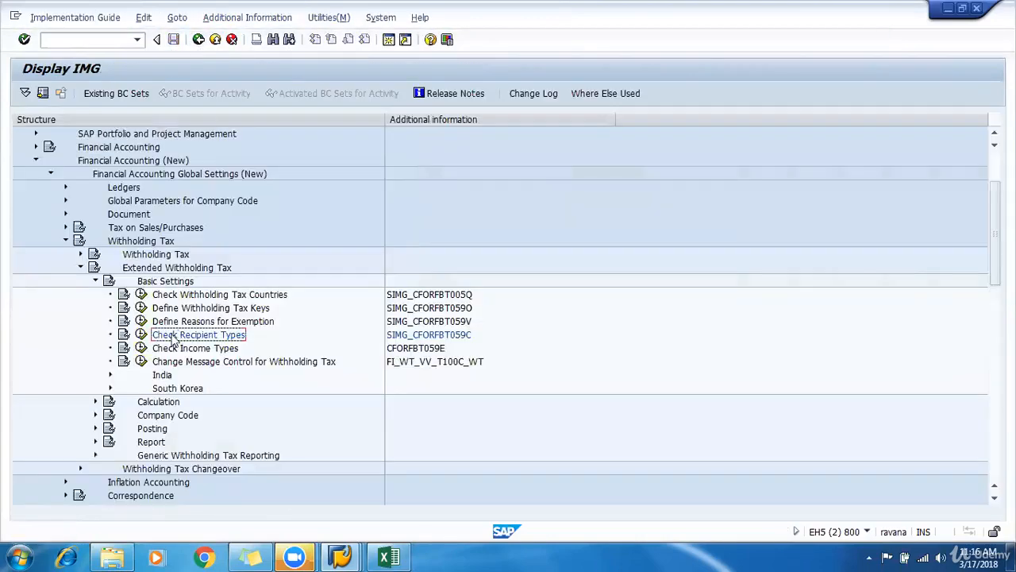
- Collapse Basic Settings and expand the Company Code node under Extended Withholding Tax
left_click(95, 281)
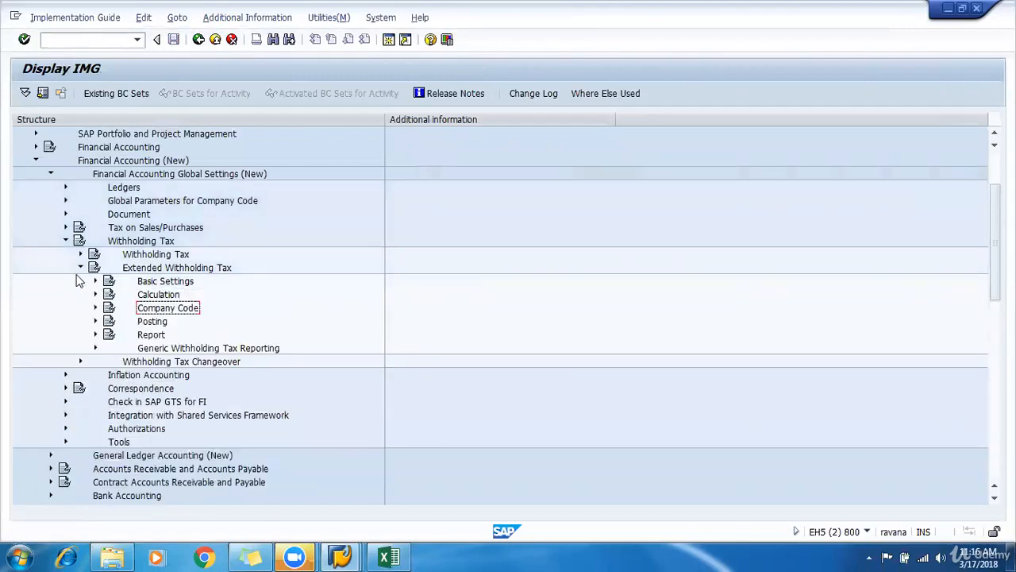
left_click(149, 282)
left_click(148, 296)
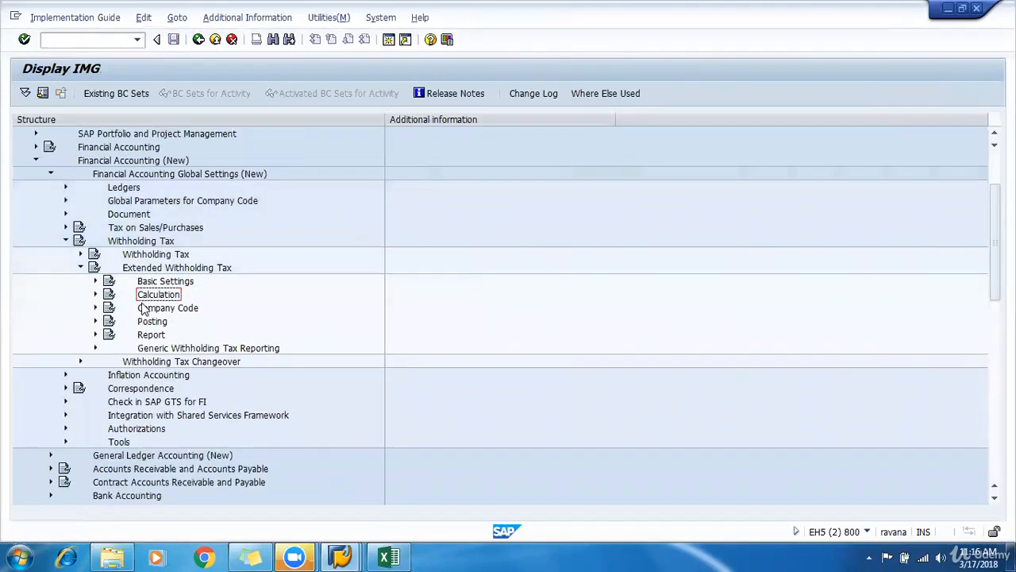
left_click(95, 307)
left_click(171, 322)
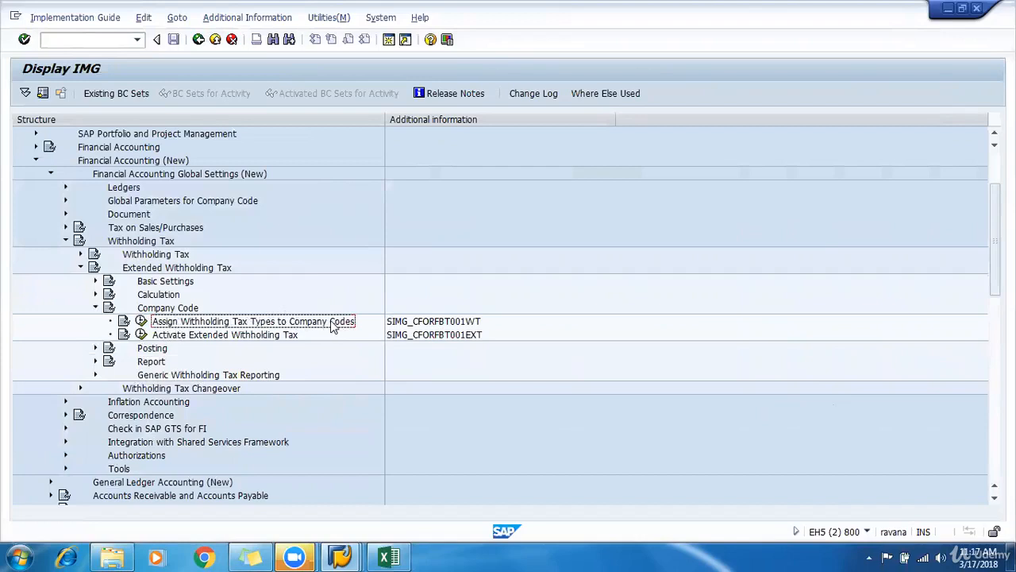
- Check the tax types in the Excel notes, and in SAP start a new entry in Assign Withholding Tax Types to Company Codes
left_click(378, 556)
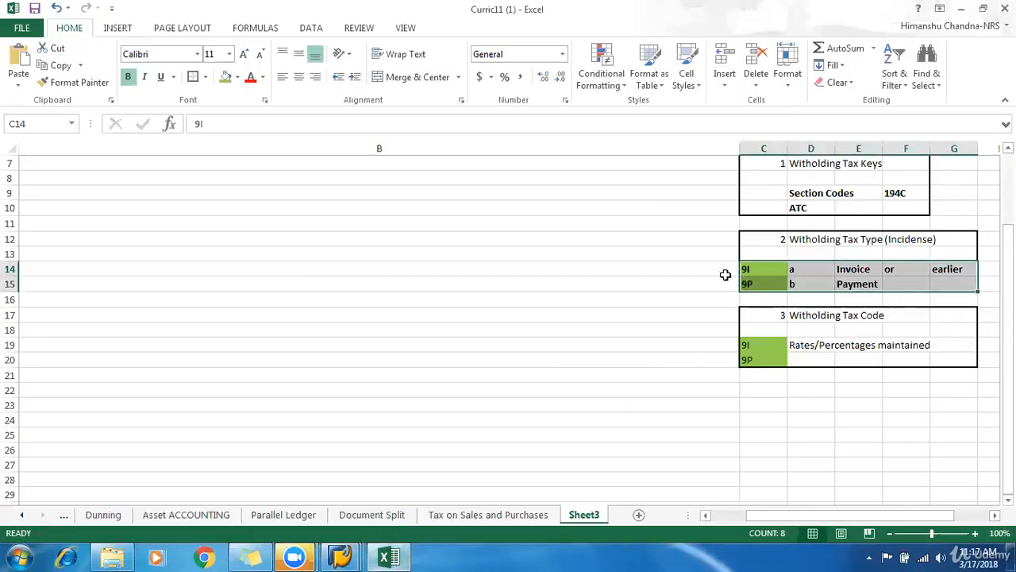
left_click(405, 556)
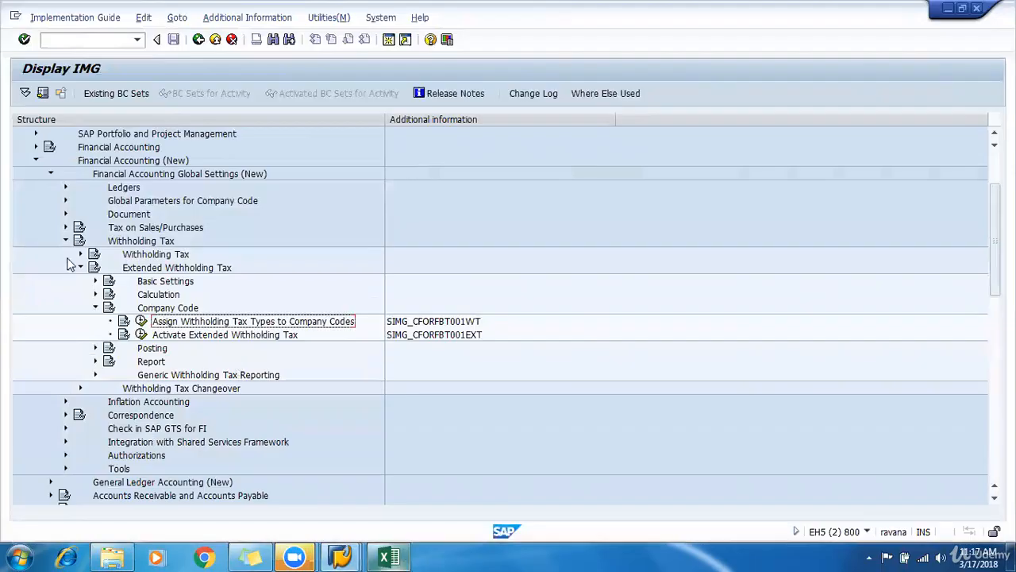
left_click(140, 321)
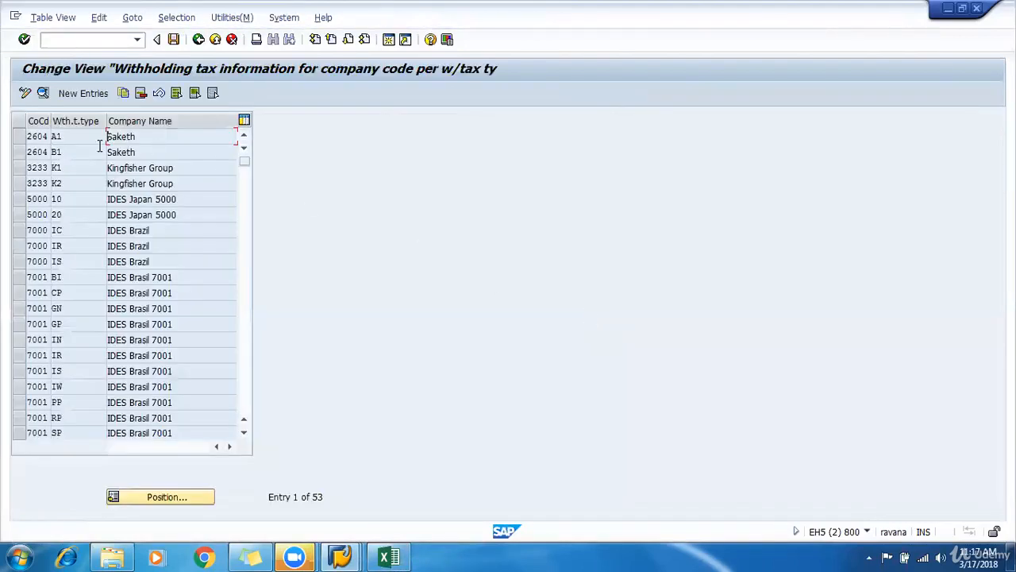
left_click(82, 92)
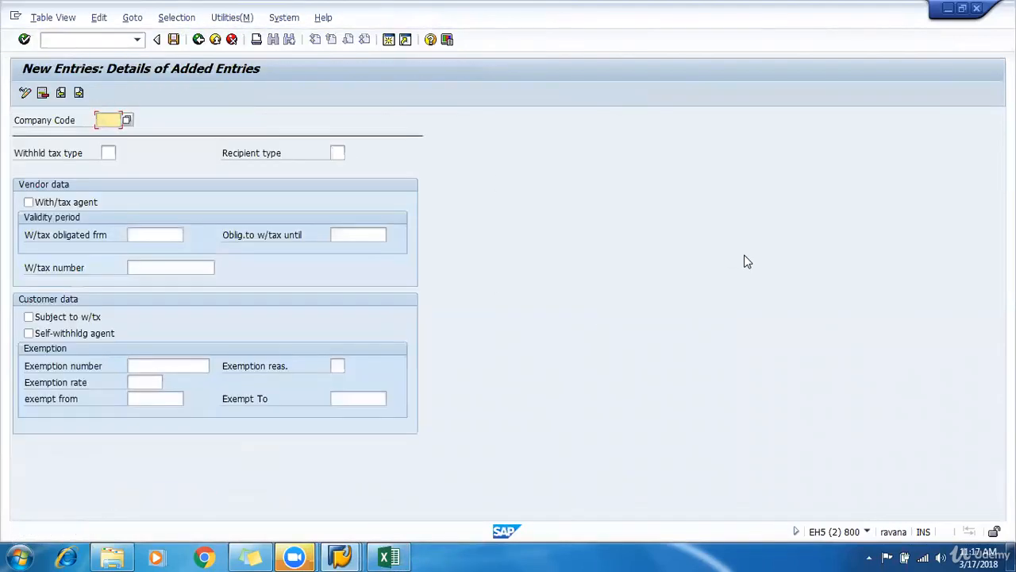
- Enter company code 9001, withholding tax type 9I and recipient type CO for the new assignment
type("9001")
key("Tab")
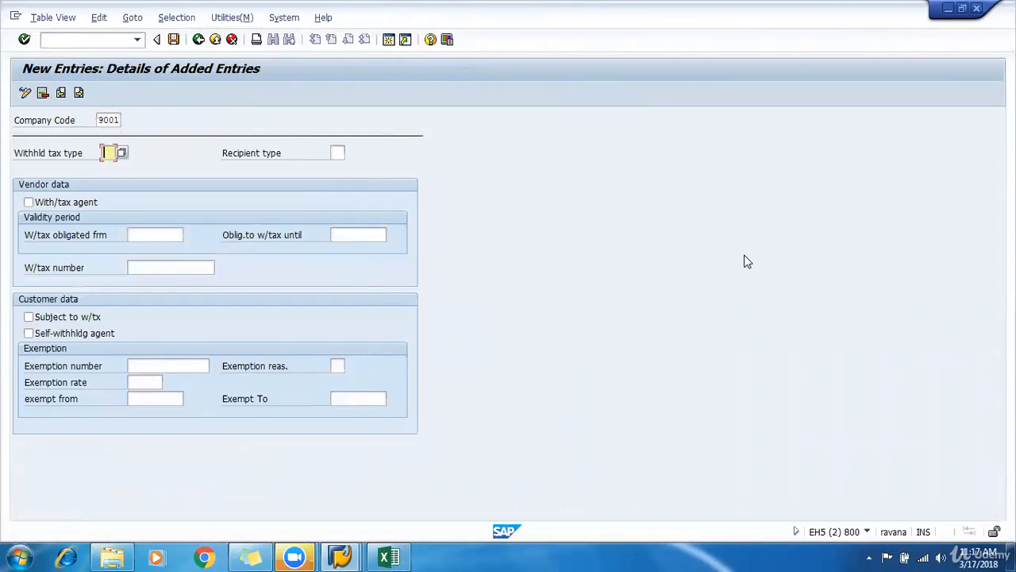
type("91")
key("Tab")
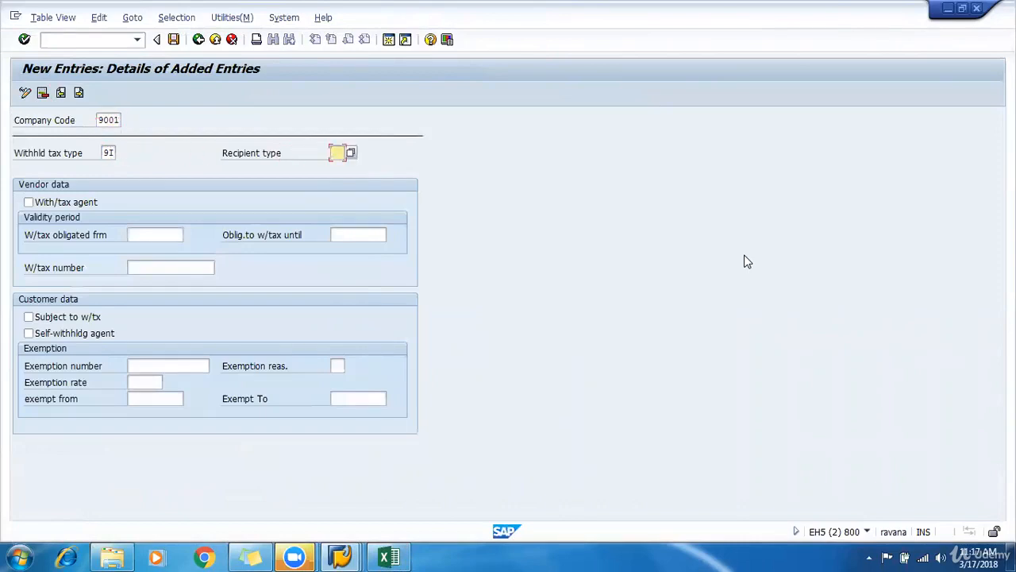
type("CO")
key("Tab")
- Enable the With/tax agent option in the vendor data, with withholding tax obligation from 01042016 until 31129999
left_click(158, 234)
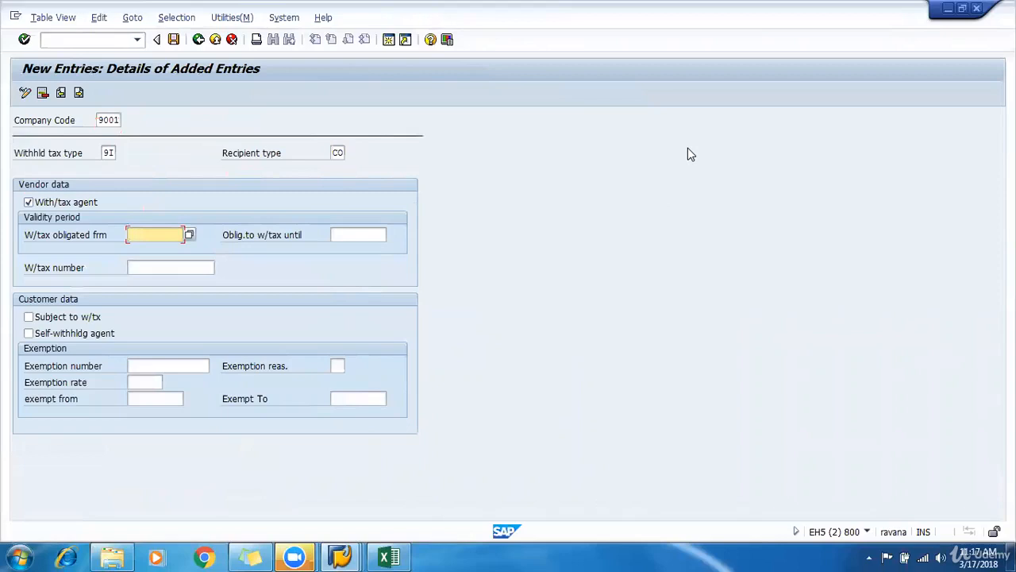
type("0104201")
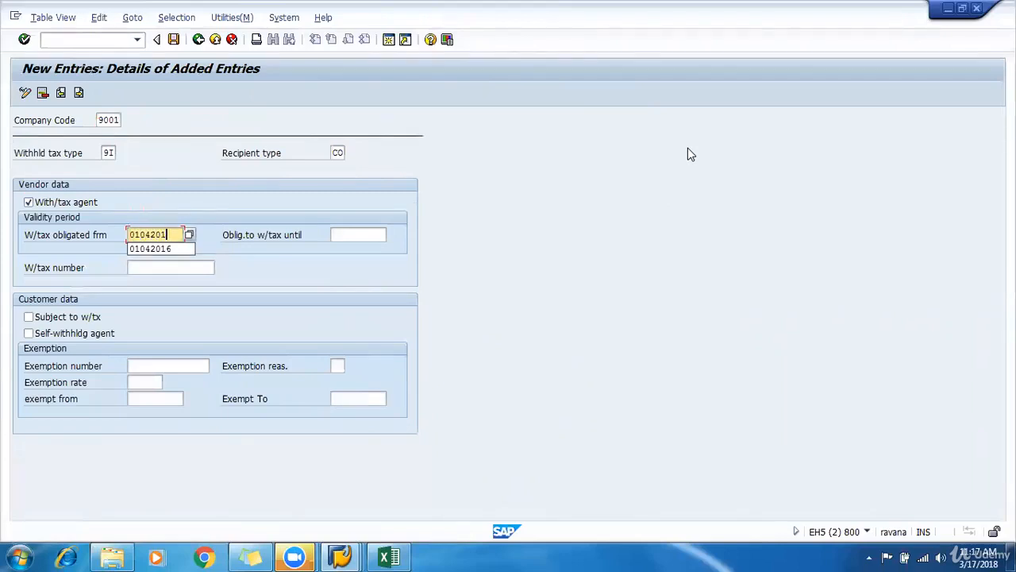
type("6")
key("Tab")
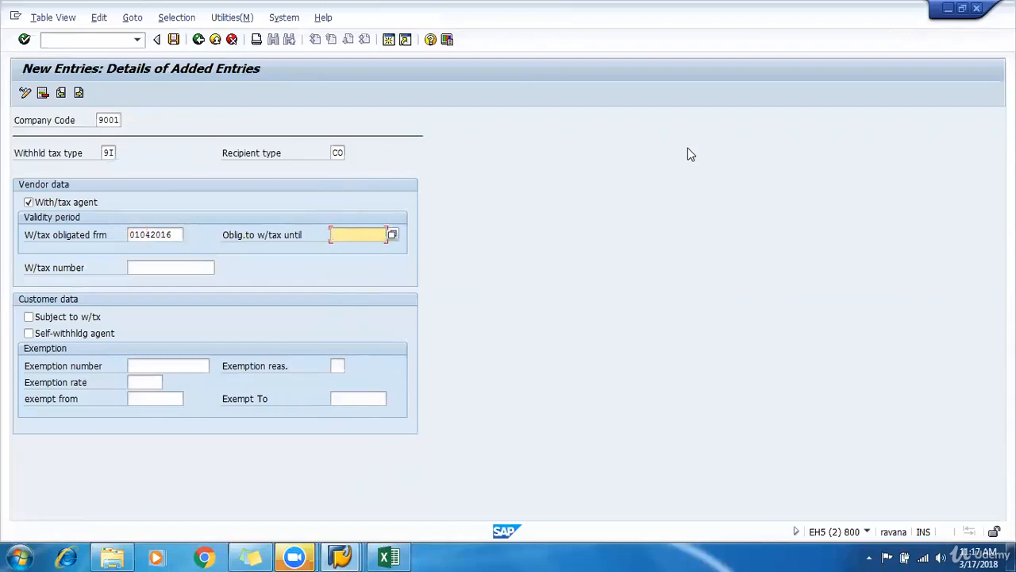
type("31129")
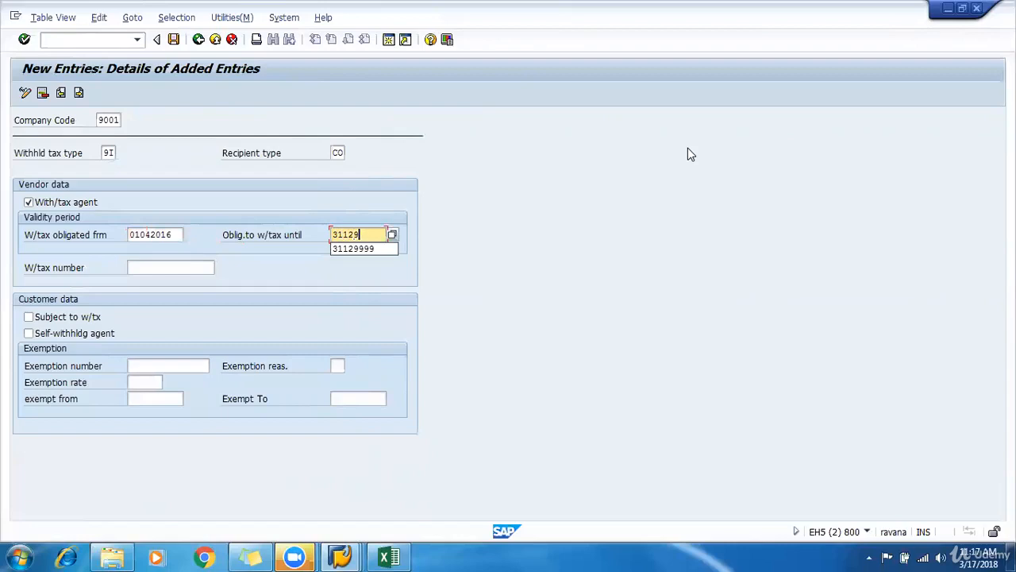
type("999")
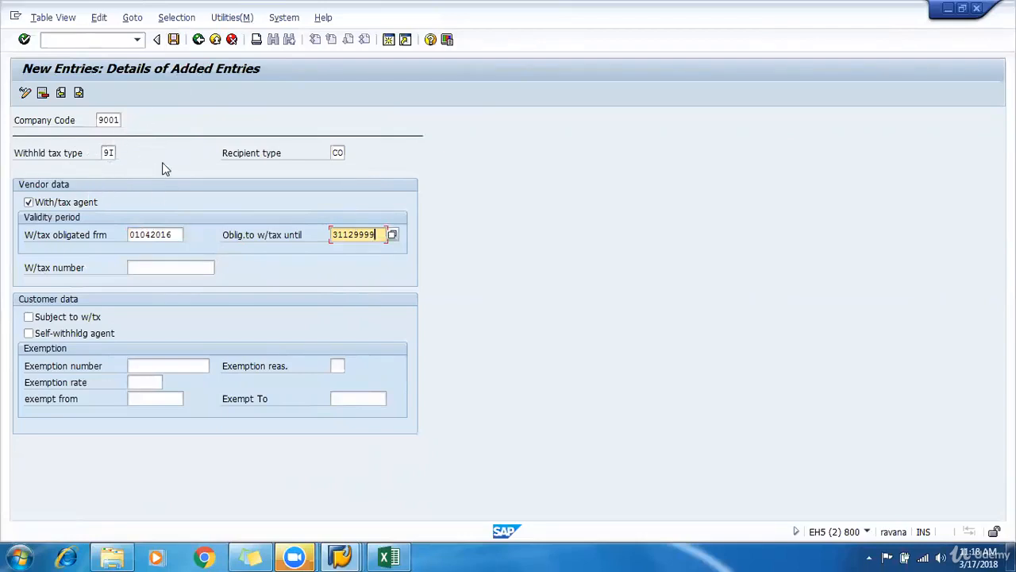
- Mark the customer data as subject to withholding tax, and save the assignment to the Customizing for Samsung request, returning to the IMG structure
left_click(29, 318)
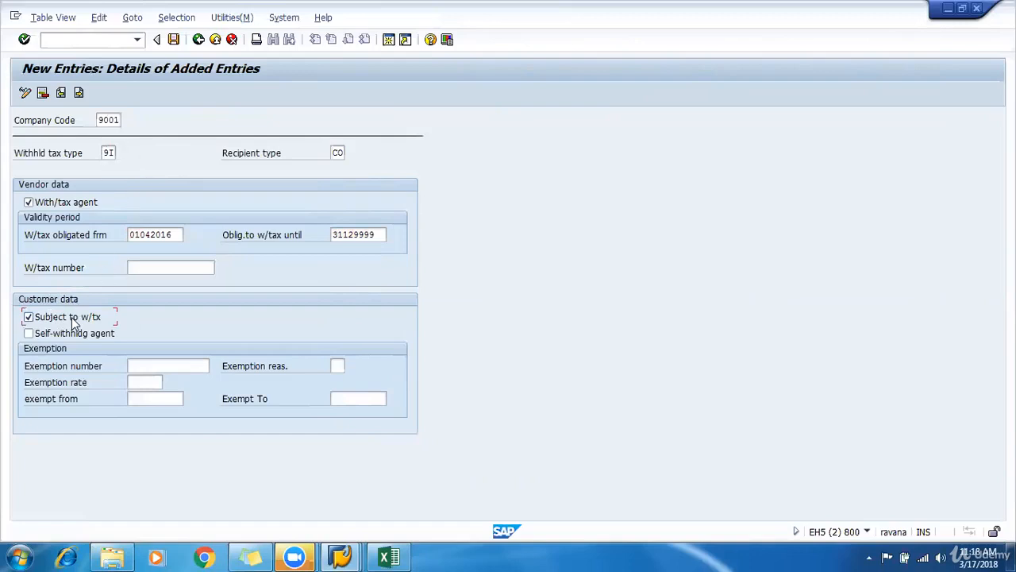
left_click(173, 38)
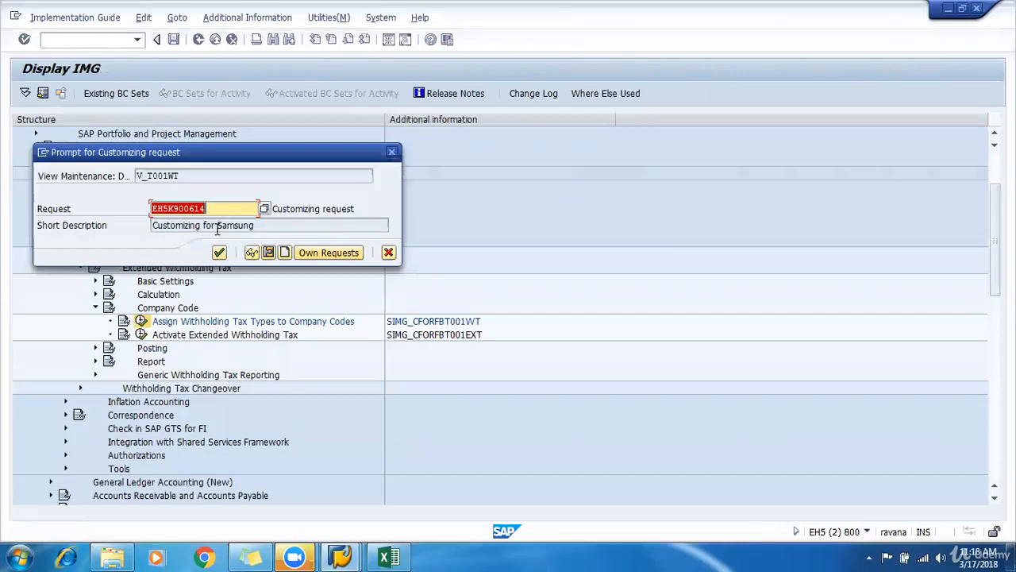
left_click(219, 252)
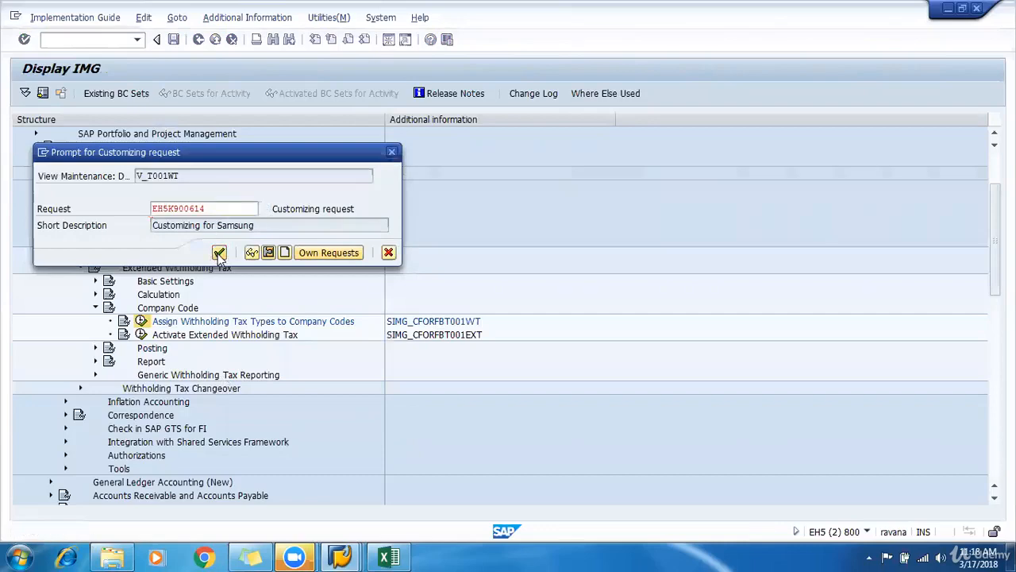
key("F3")
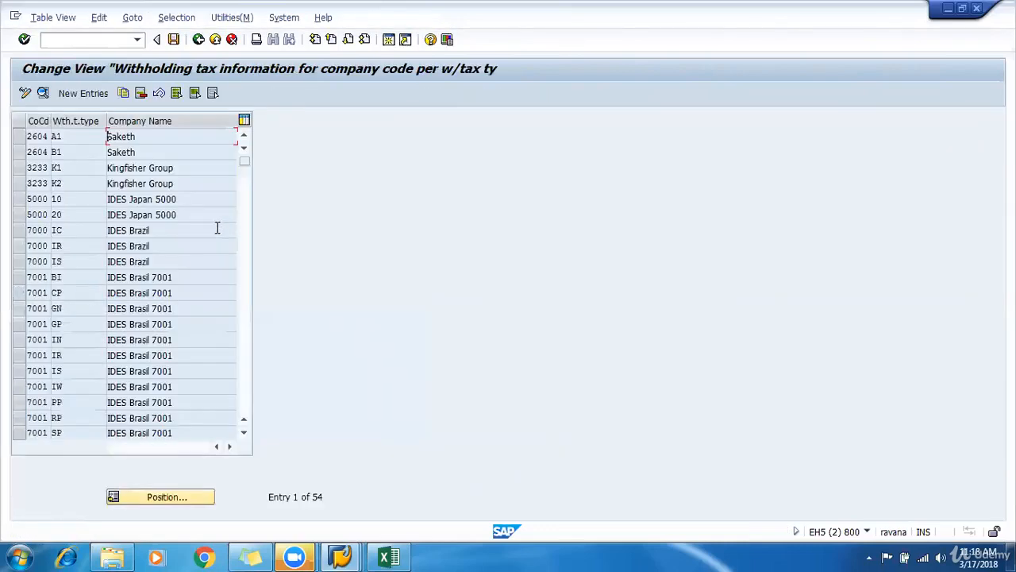
key("F3")
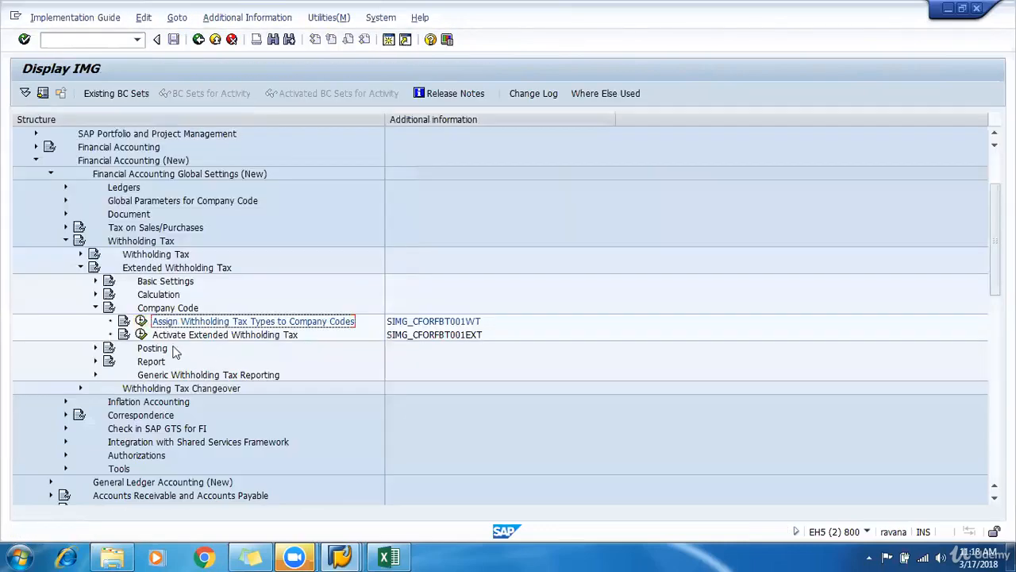
left_click(158, 335)
left_click(141, 335)
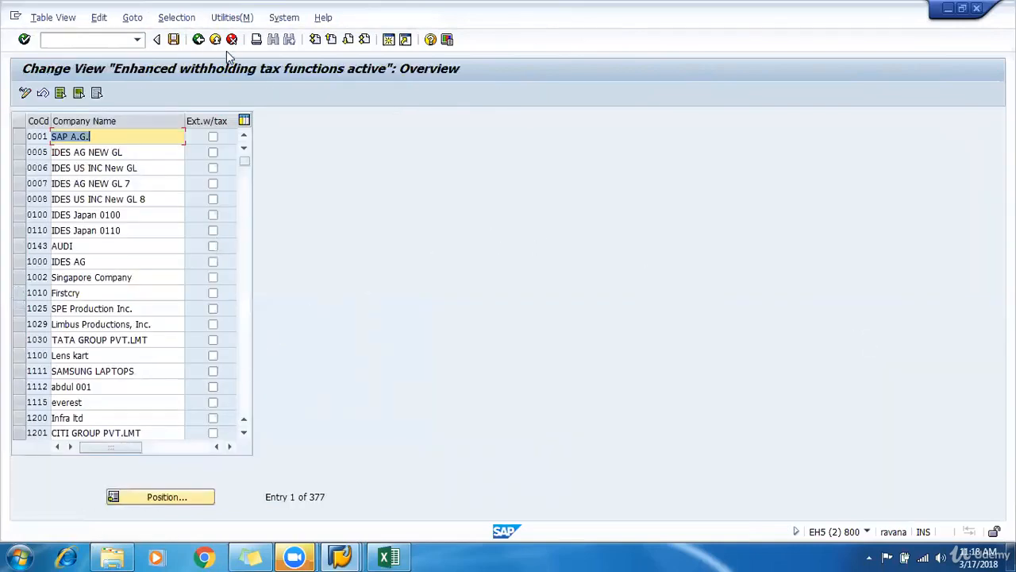
left_click(198, 39)
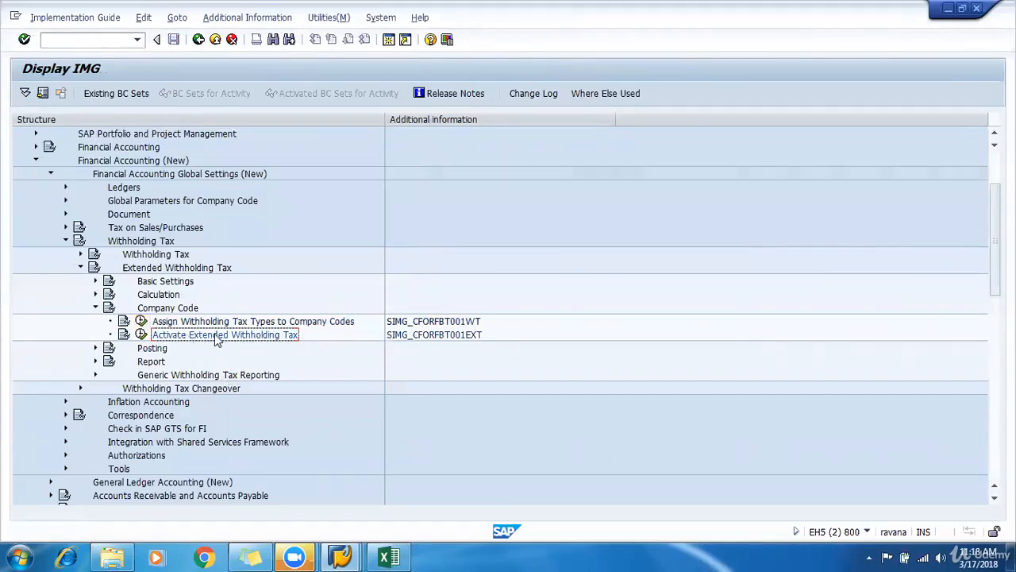
- Open Activate Extended Withholding Tax, locate company code 9001 and enable Ext.w/tax for it
left_click(142, 335)
left_click(161, 496)
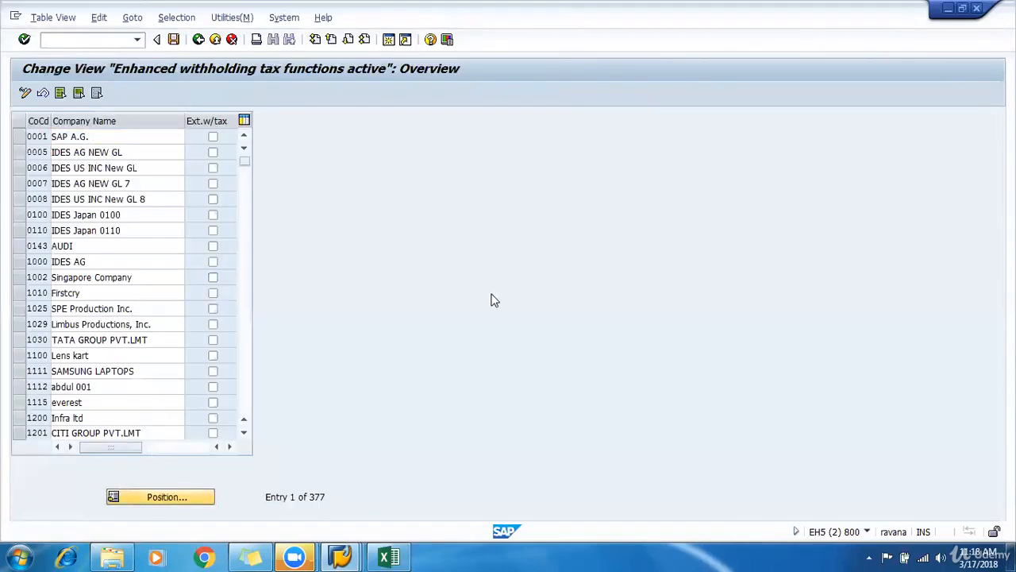
type("9001")
key("Return")
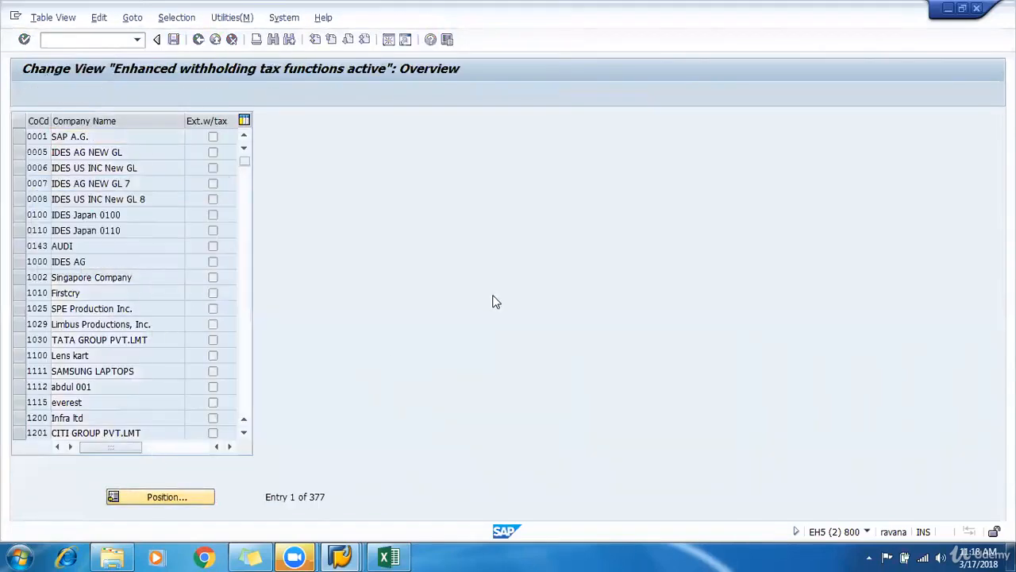
left_click(213, 137)
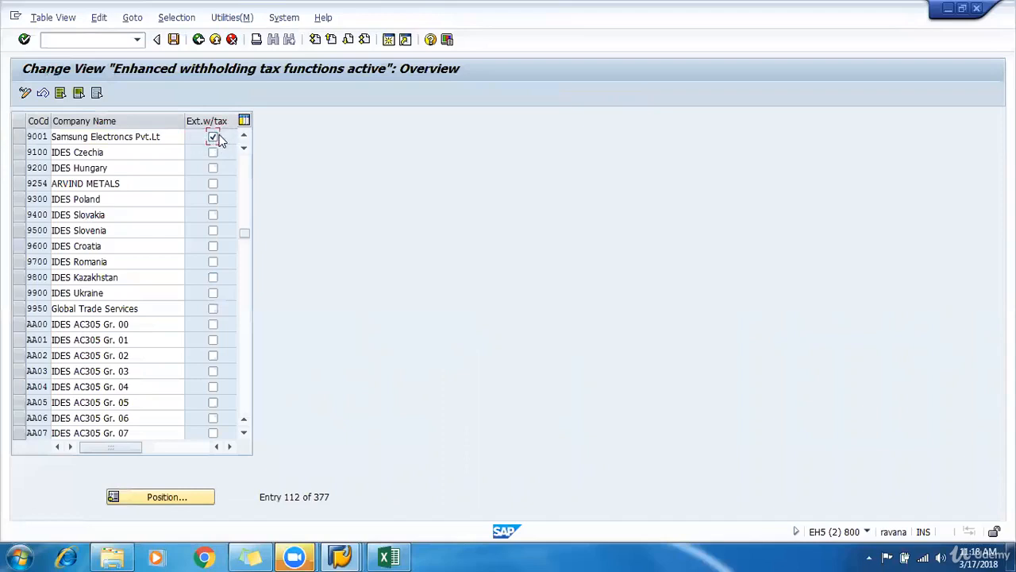
- Save the extended withholding tax activation, accept the caution messages and return to the IMG structure
left_click(174, 44)
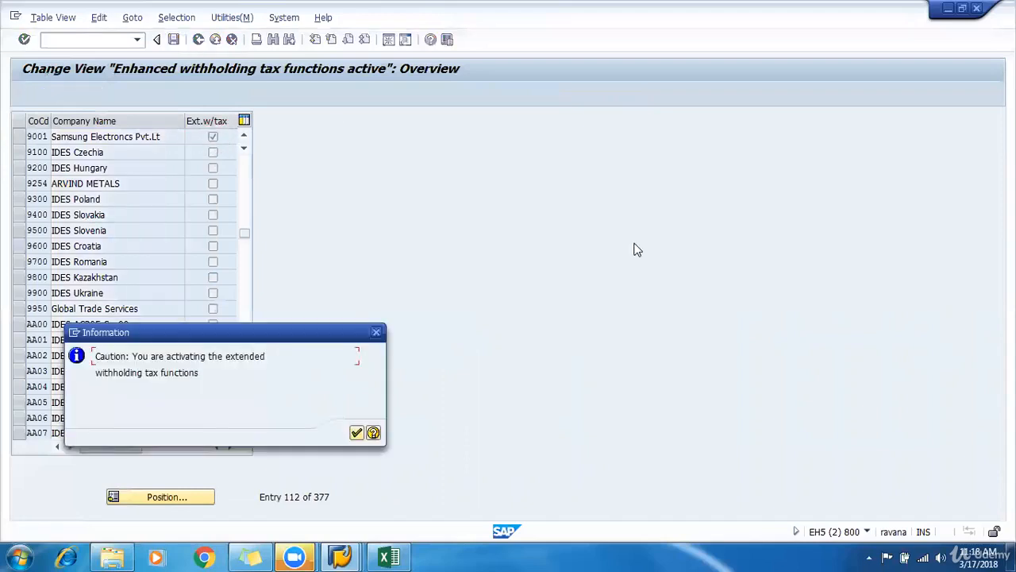
key("Return")
key("Return")
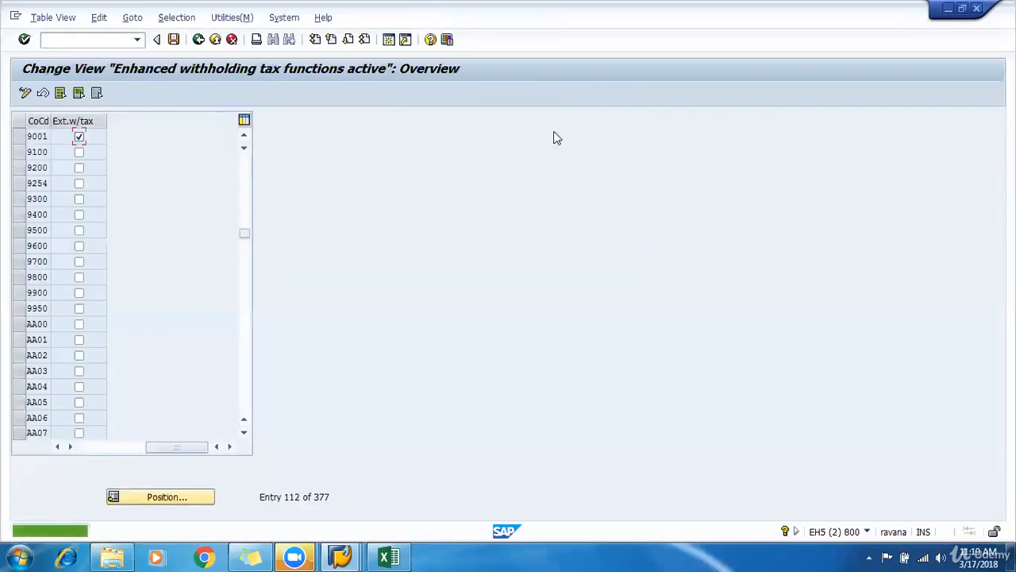
left_click(202, 42)
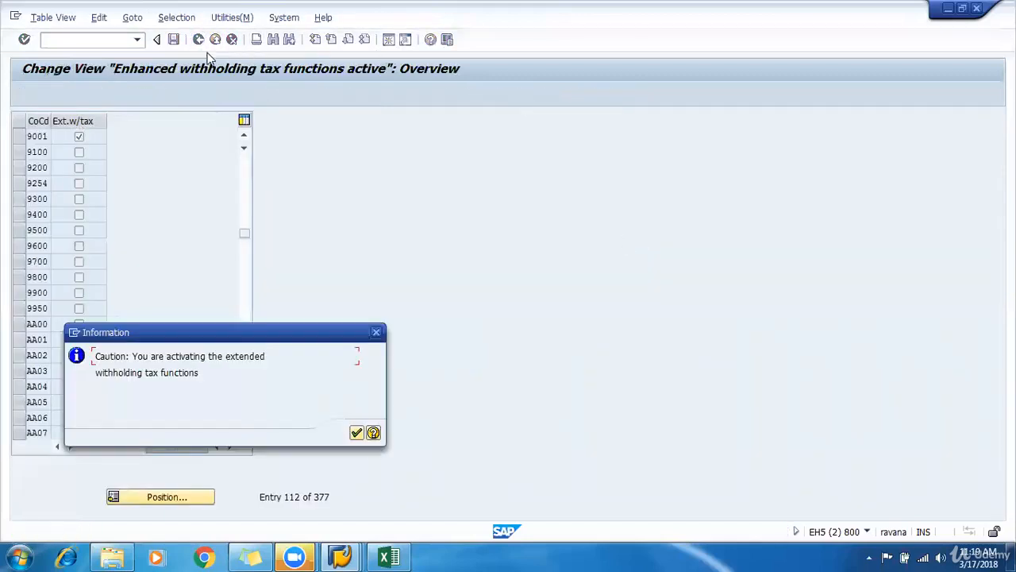
left_click(356, 432)
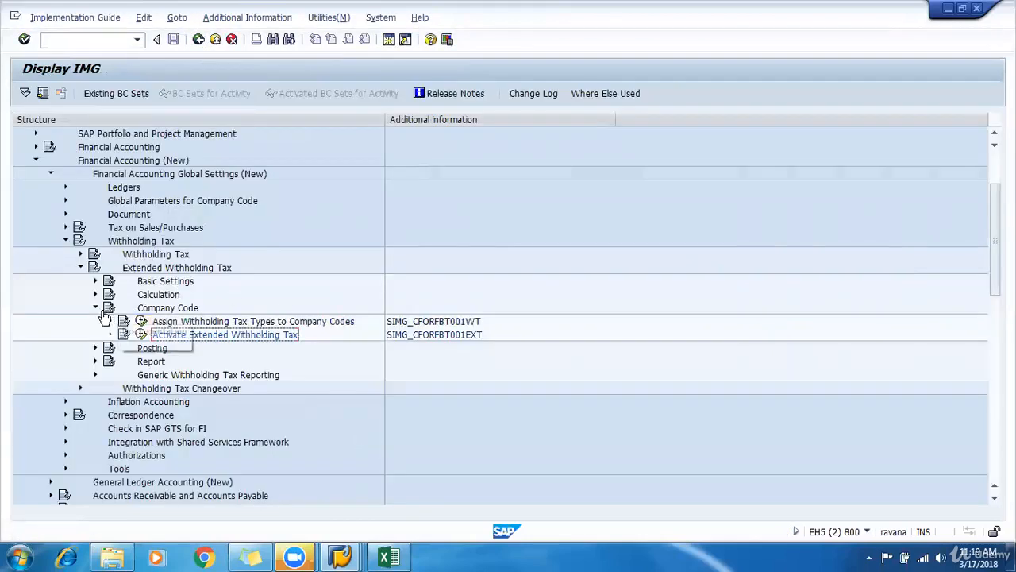
- Expand Calculation and Basic Settings under Extended Withholding Tax and copy the activity name Check Recipient Types
left_click(97, 309)
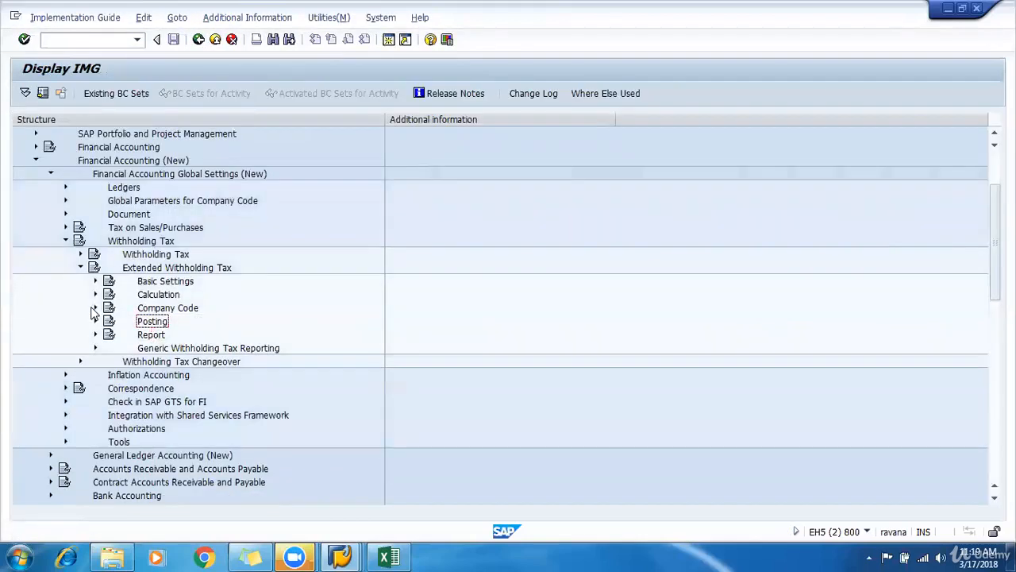
left_click(145, 312)
left_click(150, 321)
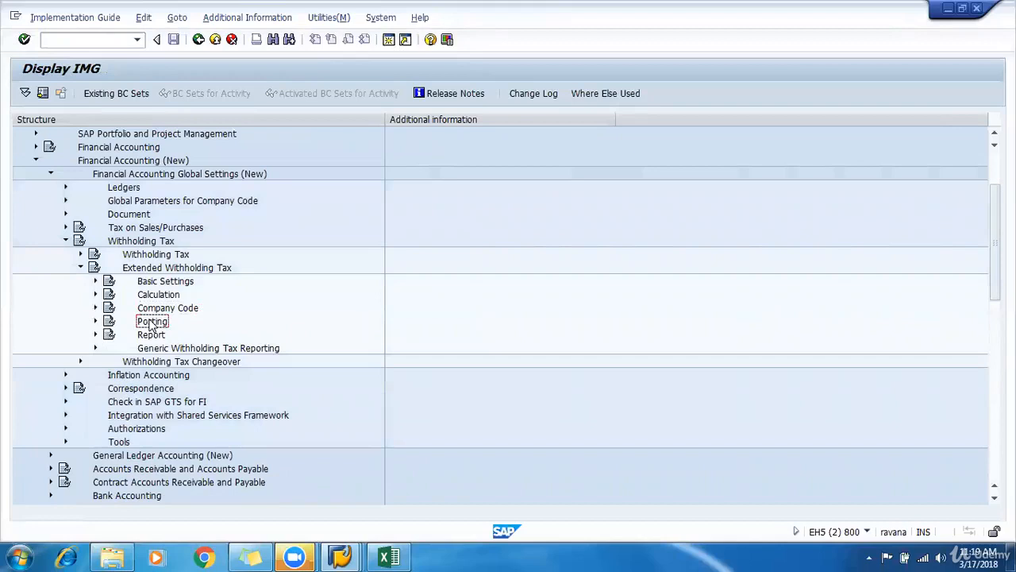
left_click(97, 308)
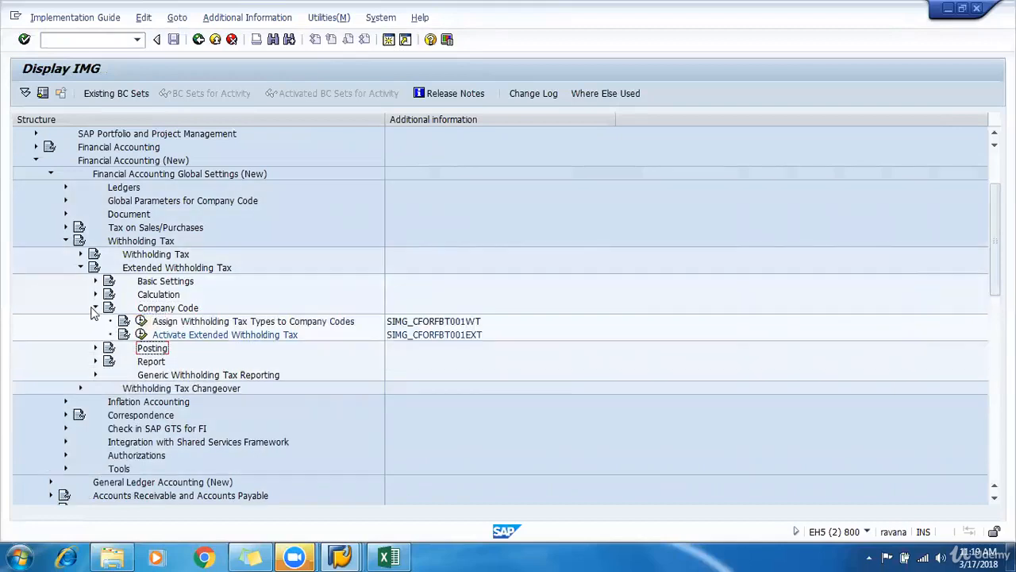
left_click(96, 295)
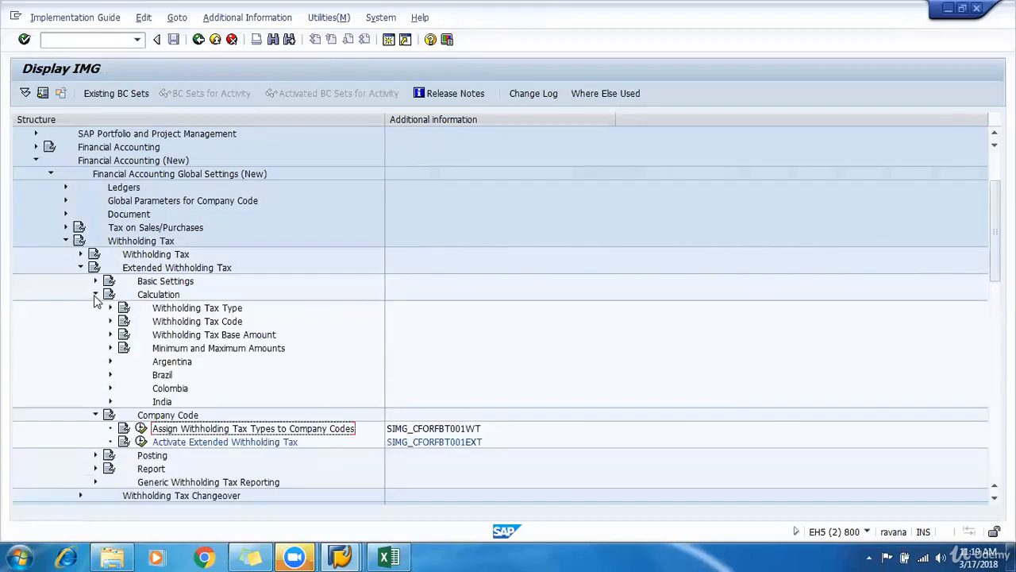
left_click(94, 281)
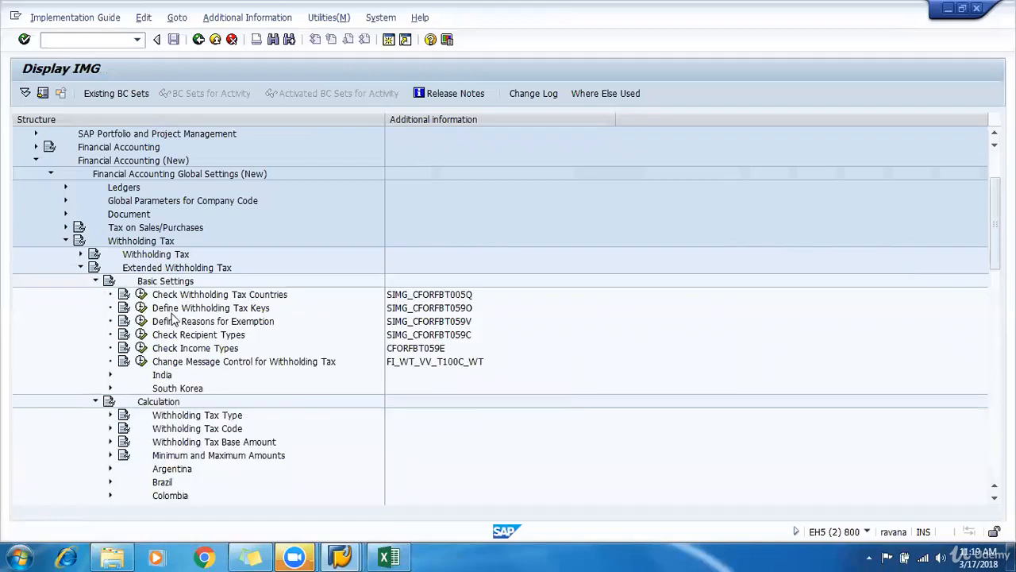
left_click(176, 322)
left_click(186, 335)
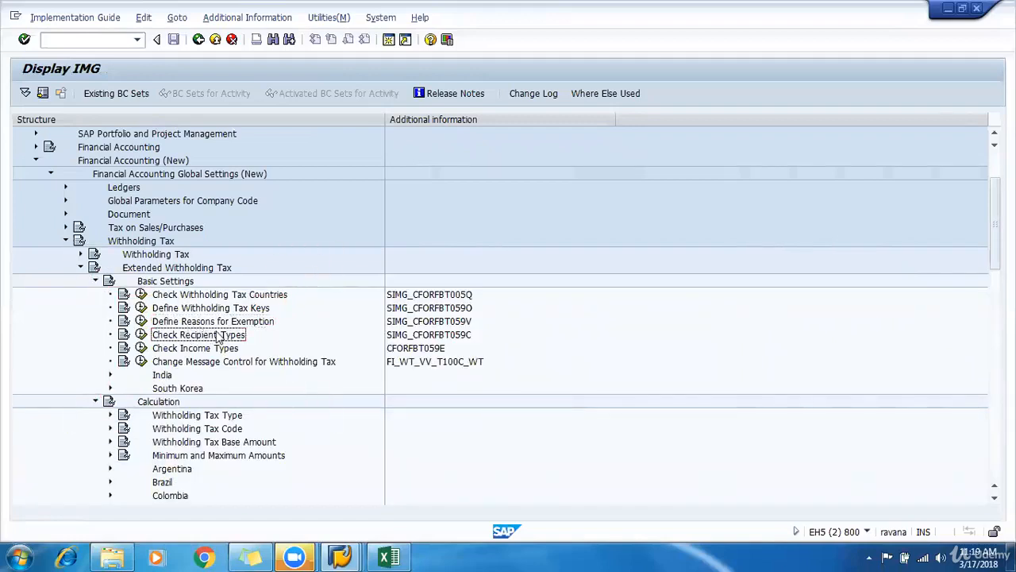
- Switch to the Excel notes in Sheet3 and add item 4, Check Recipient Types, in row 22
key("alt+Tab")
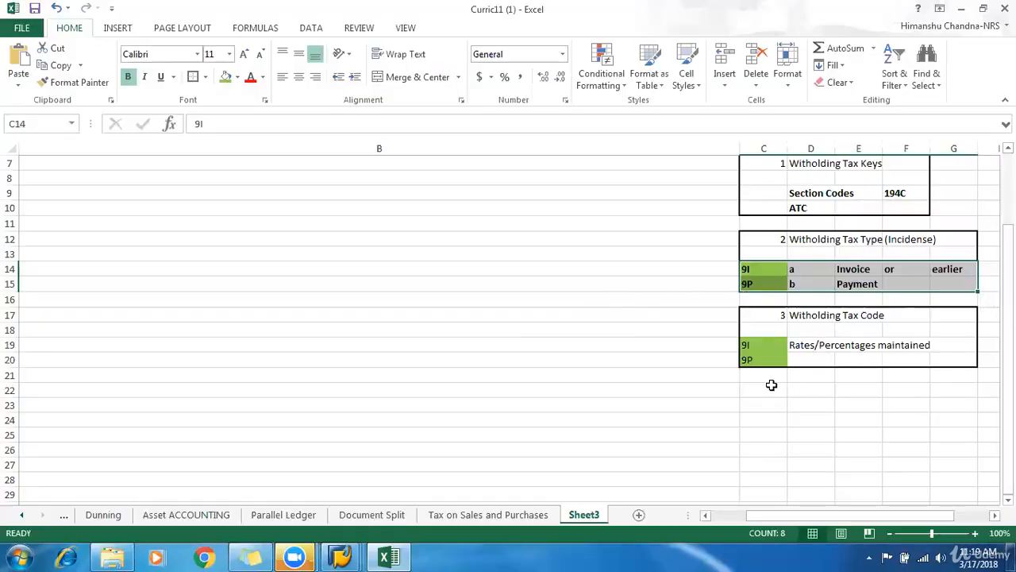
left_click(801, 390)
left_click(768, 391)
type("4")
key("Tab")
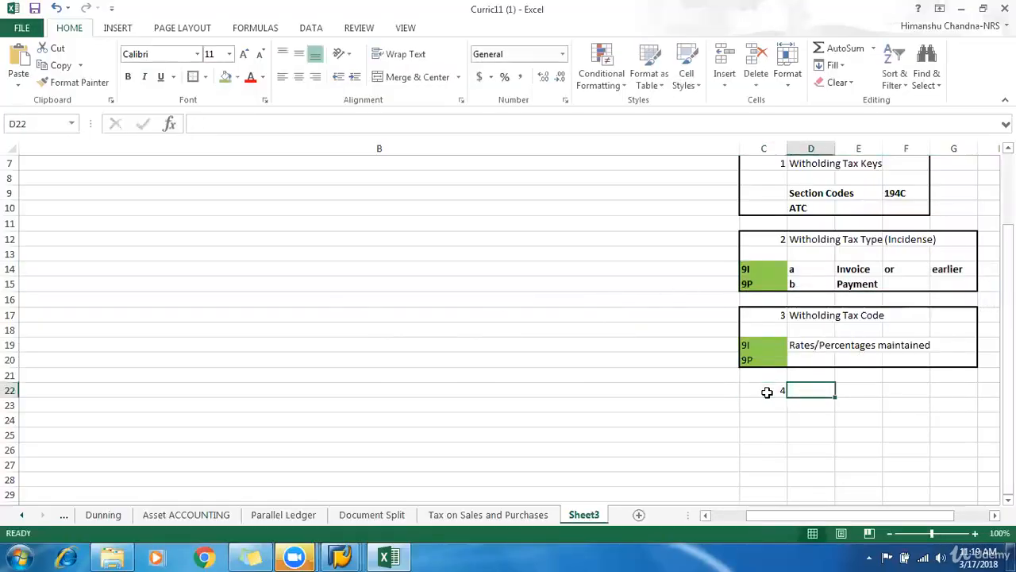
type("Check Recipient Types")
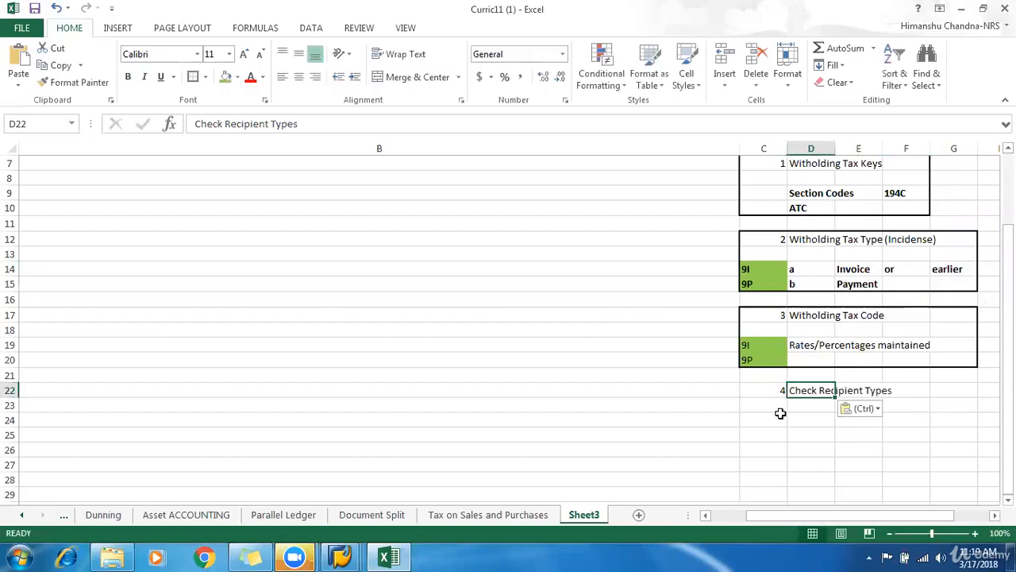
- List 91 and 9P in cells C24 and C25 below the Check Recipient Types heading
left_click(770, 419)
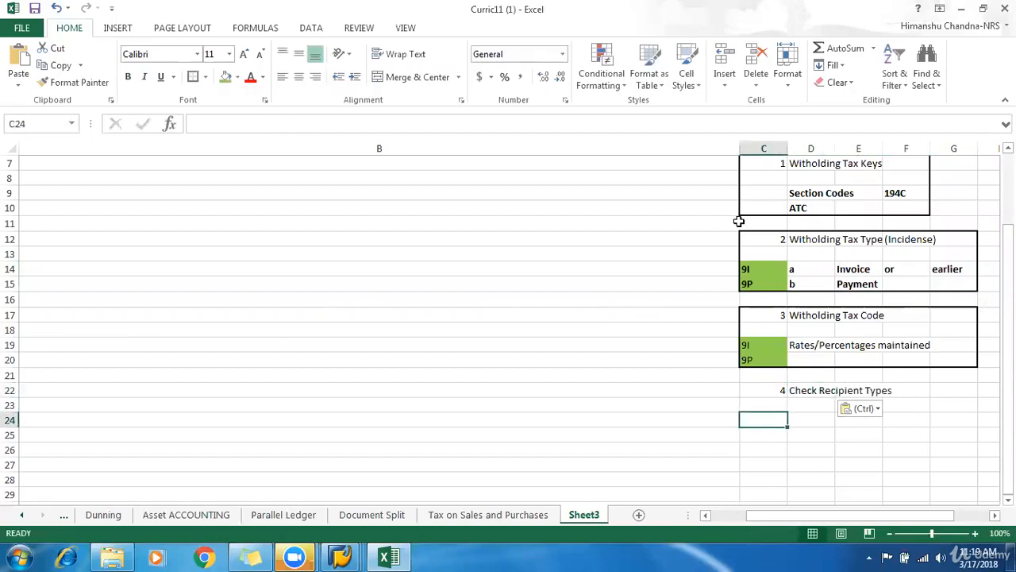
type("91")
key("Return")
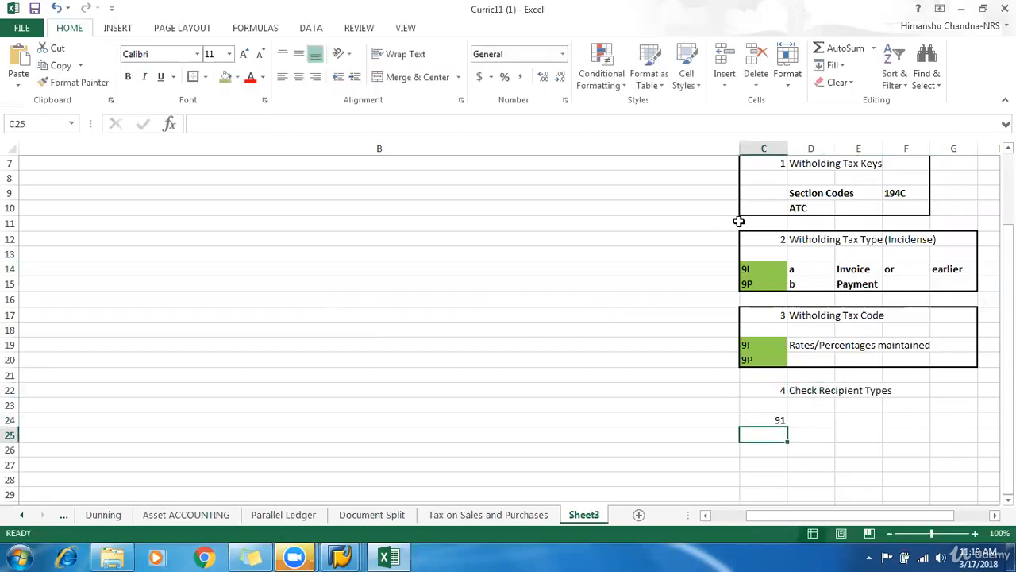
type("9O")
key("Tab")
key("Left")
type("9P")
key("Tab")
- Enter CO beside both entries, in cells D24 and D25
key("Up")
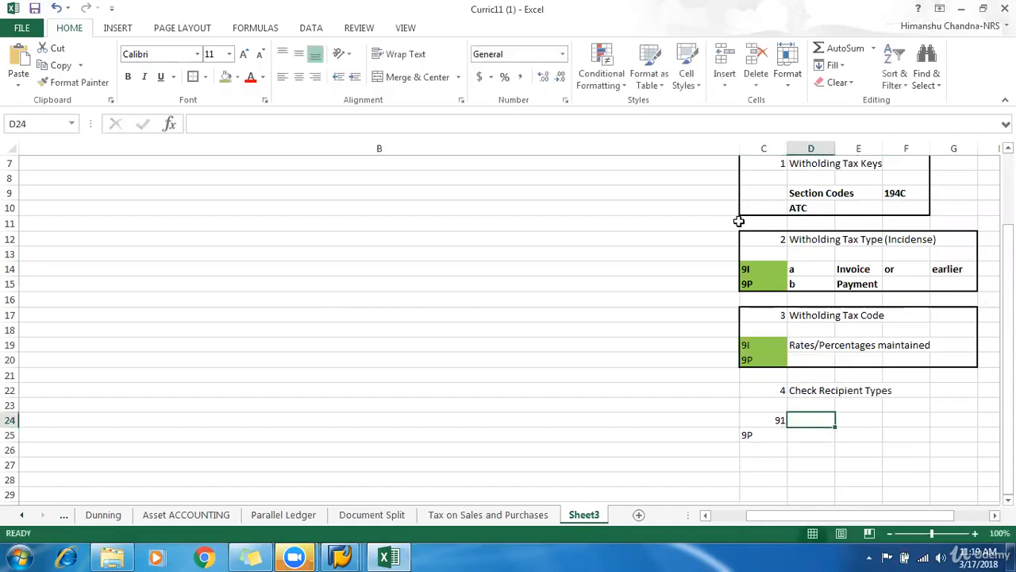
type("CO")
key("Return")
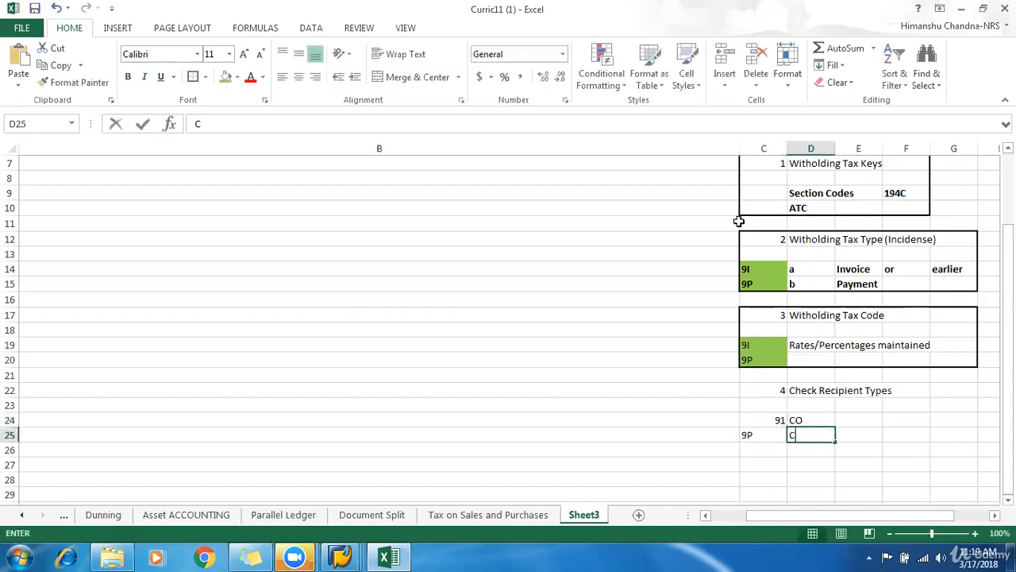
type("CO")
key("Return")
- Put a thick outline border around the Check Recipient Types block, C22:G26
left_click_drag(760, 420, 251, 448)
left_click(754, 389)
left_click(196, 81)
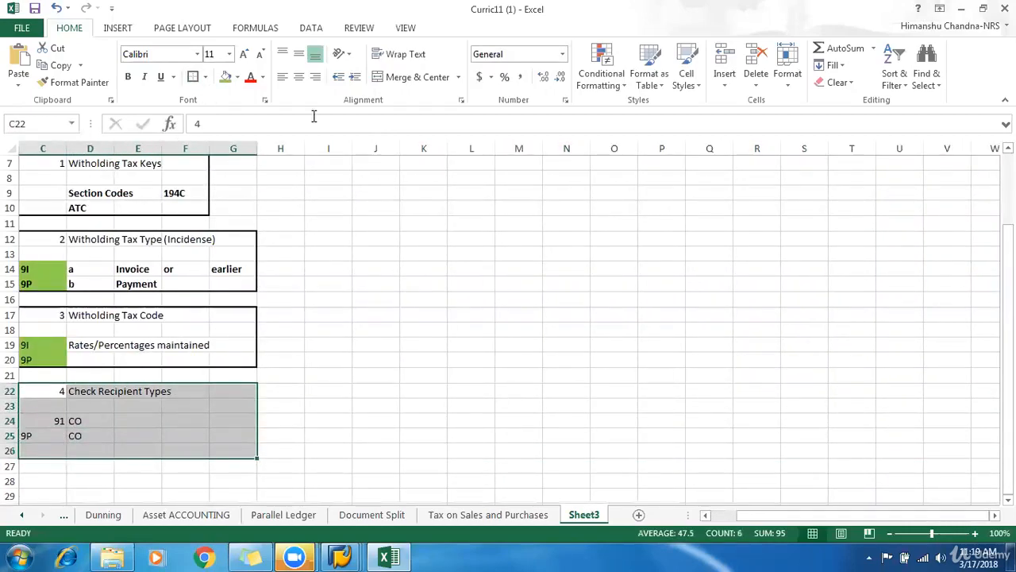
left_click(246, 493)
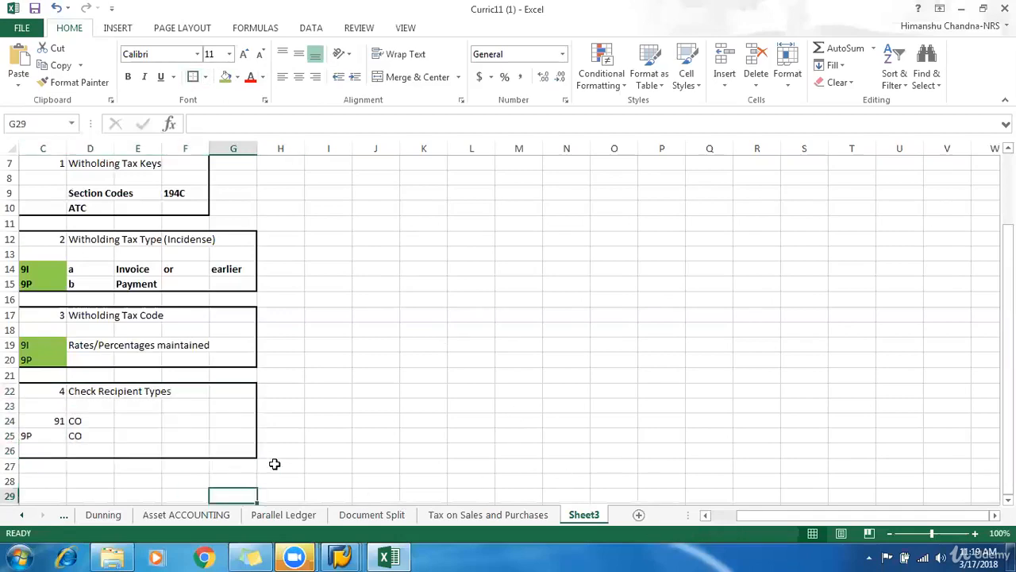
key("Left")
key("Left")
key("Left")
key("Left")
key("Left")
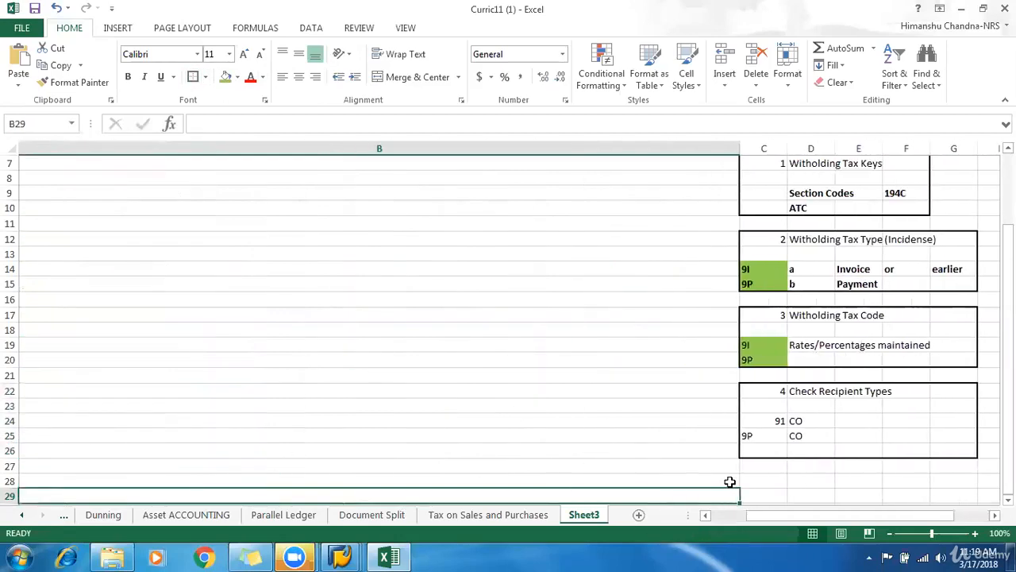
- Switch back to SAP and copy the activity name Assign Withholding Tax Types to Company Codes under Company Code
left_click(750, 482)
mouse_move(341, 555)
left_click(508, 421)
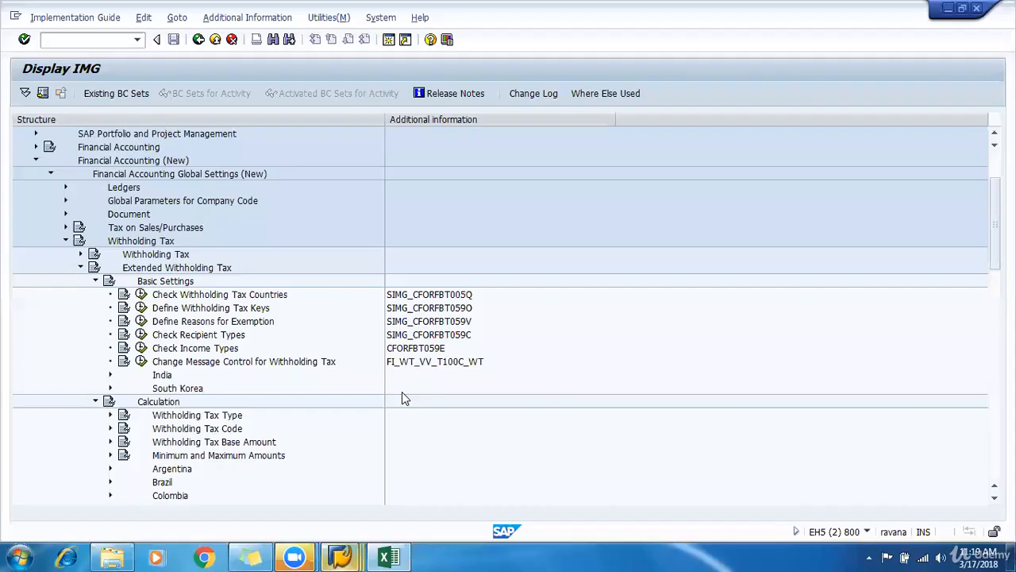
left_click(94, 281)
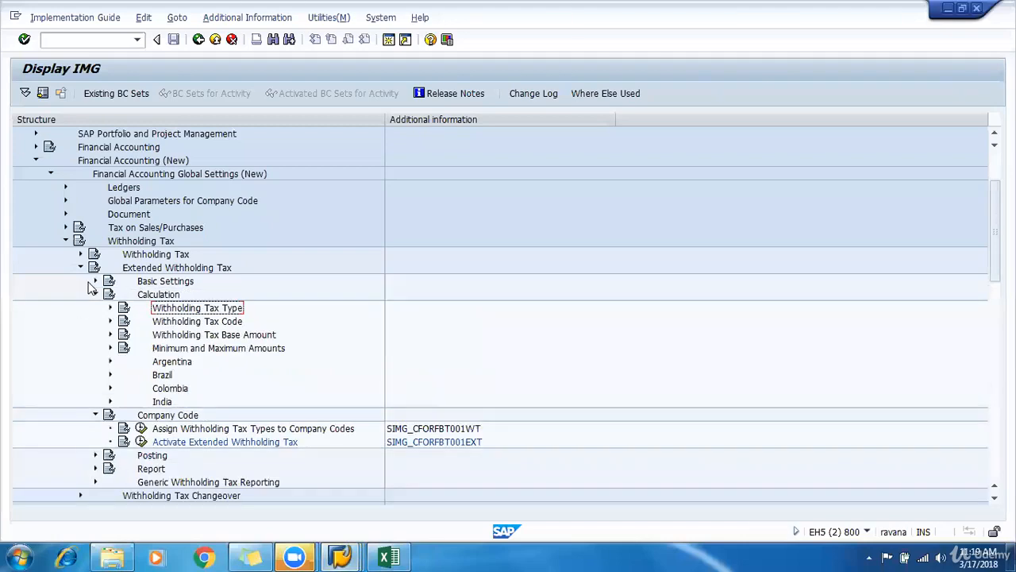
left_click(95, 295)
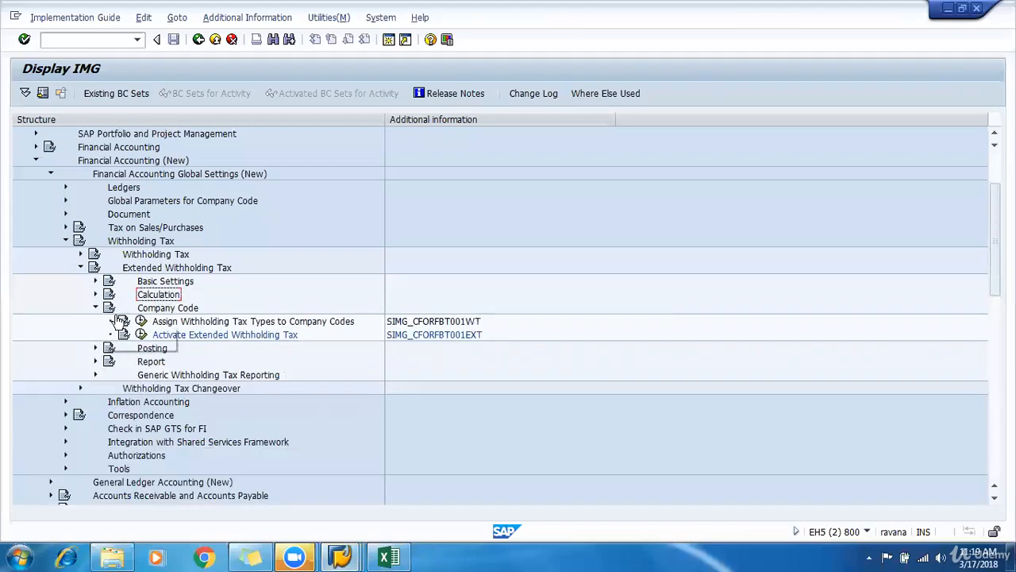
left_click(182, 323)
- Switch to Excel and add item 5, Assign Withholding Tax Types to Company Codes, in row 28 of the notes
key("alt+Tab")
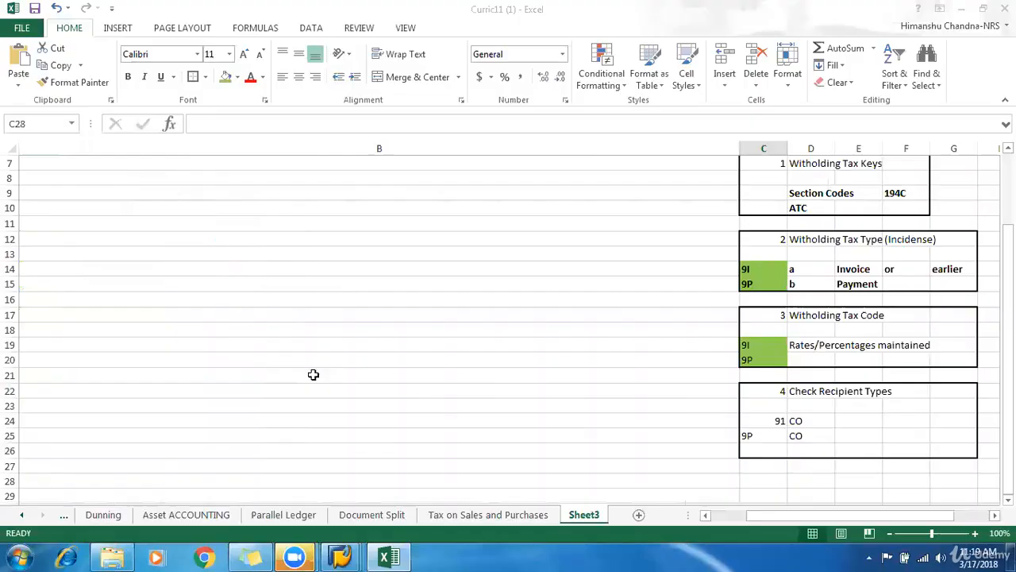
type("5")
left_click(811, 476)
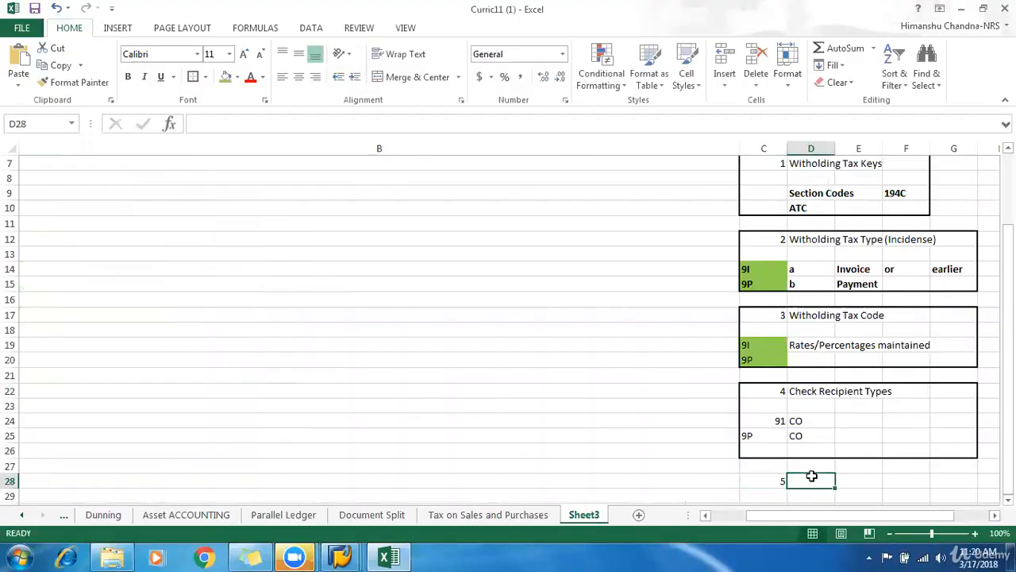
type("Assign Withholding Tax Types to Company Codes")
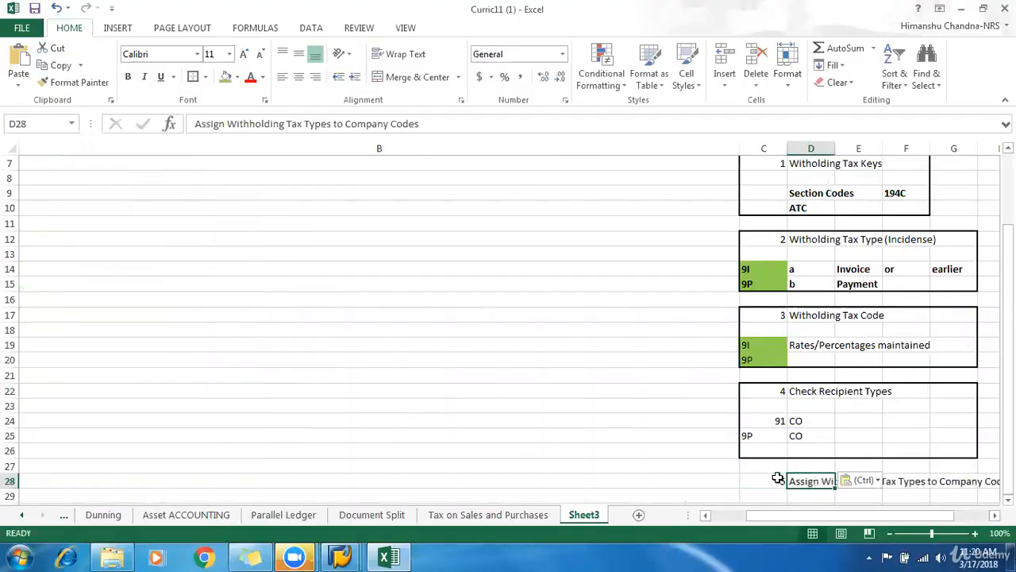
- Copy the activity name Activate Extended Withholding Tax from SAP and add it as item 6 in row 30 of the Excel notes
scroll(778, 477, "down", 2)
left_click(782, 418)
key("alt+Tab")
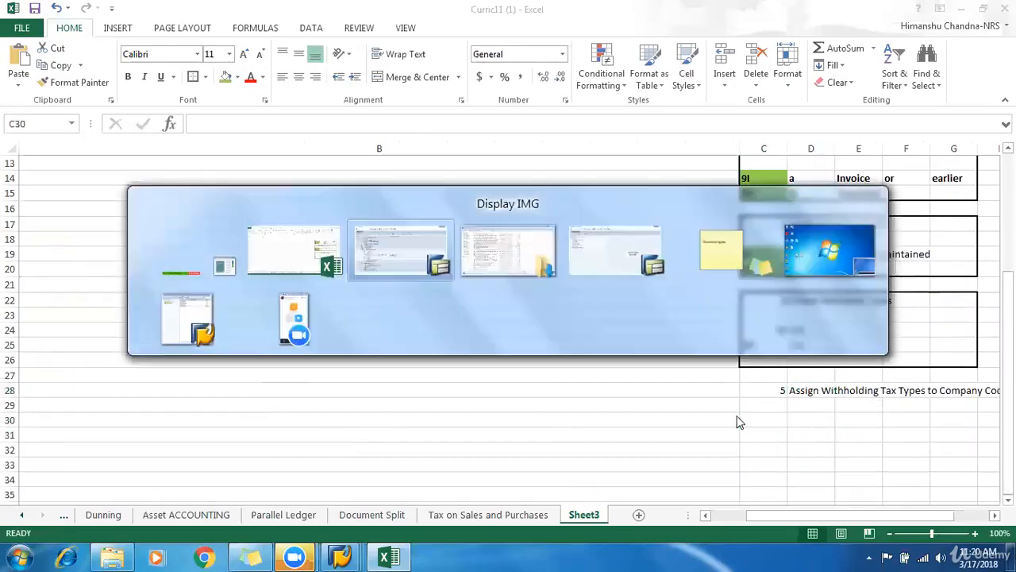
left_click(198, 338)
key("alt+Tab")
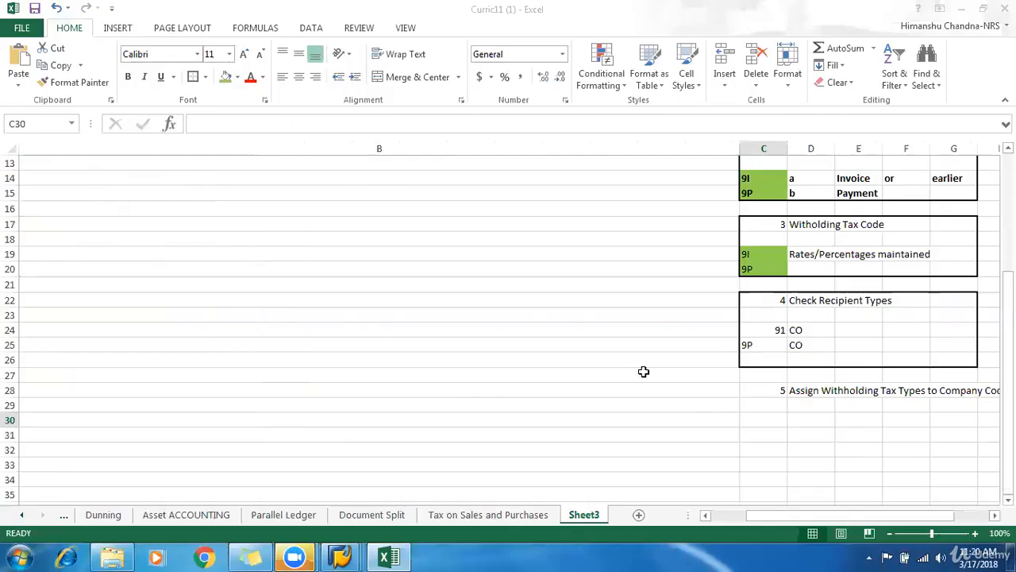
type("6")
key("Tab")
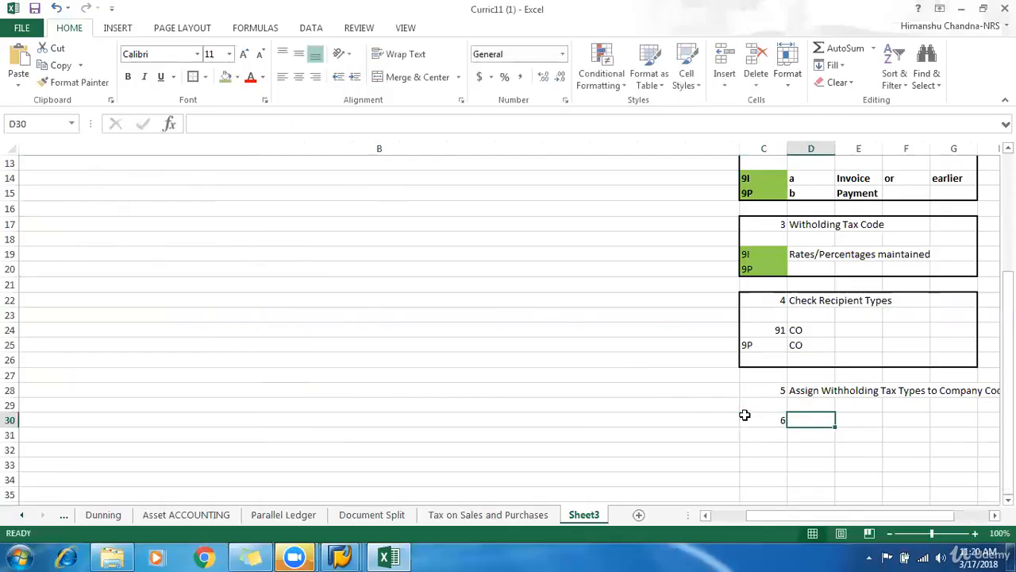
type("Activate Extended Withholding Tax")
- Outline items 5 and 6 with separate thick borders around C28:G28 and C30:G30
left_click_drag(764, 390, 958, 390)
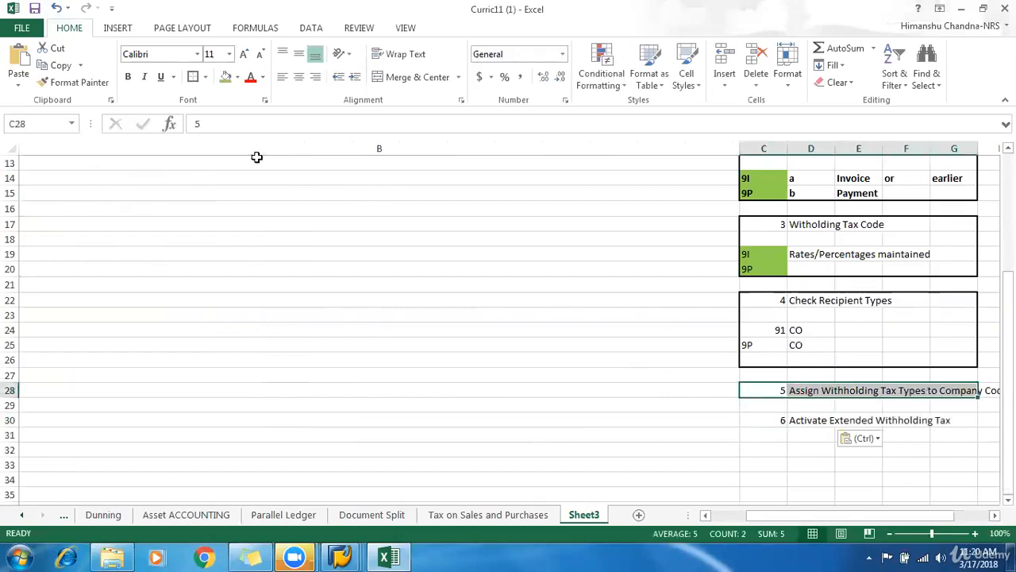
left_click(192, 77)
left_click_drag(766, 422, 971, 423)
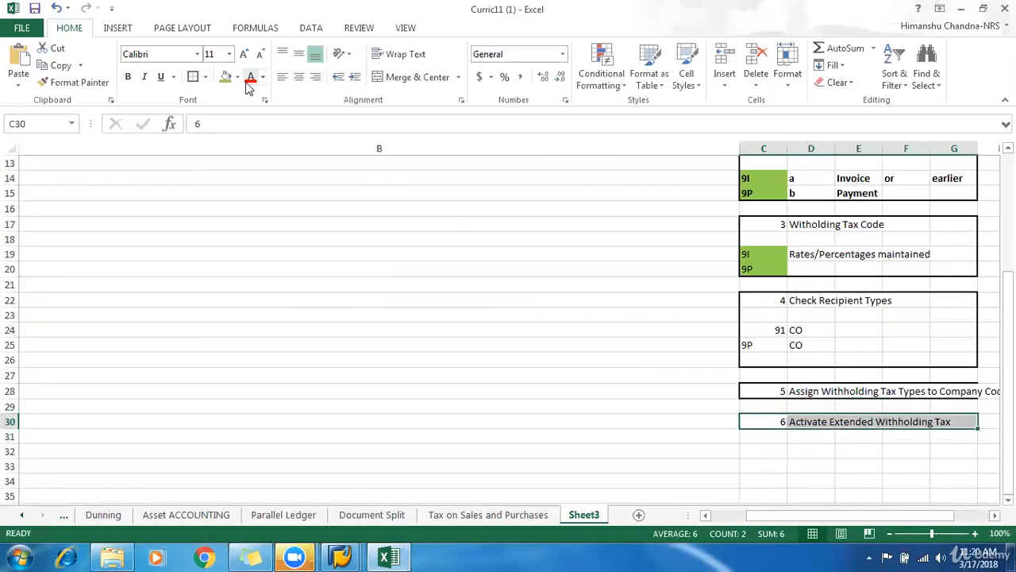
left_click(192, 77)
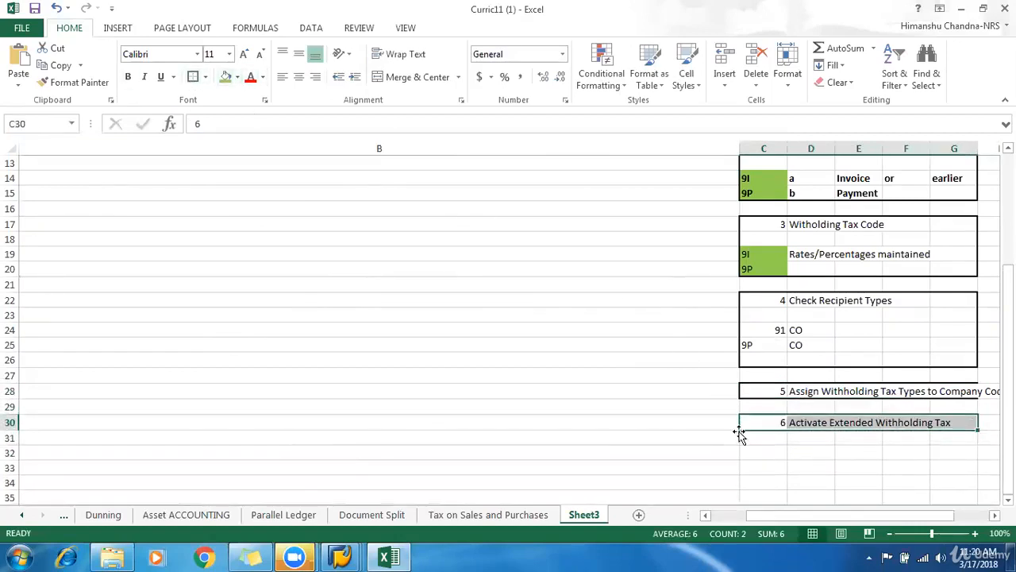
left_click(794, 452)
- Switch back to SAP and expand Accounts for Withholding Tax under Posting in the Extended Withholding Tax structure
key("alt+Tab")
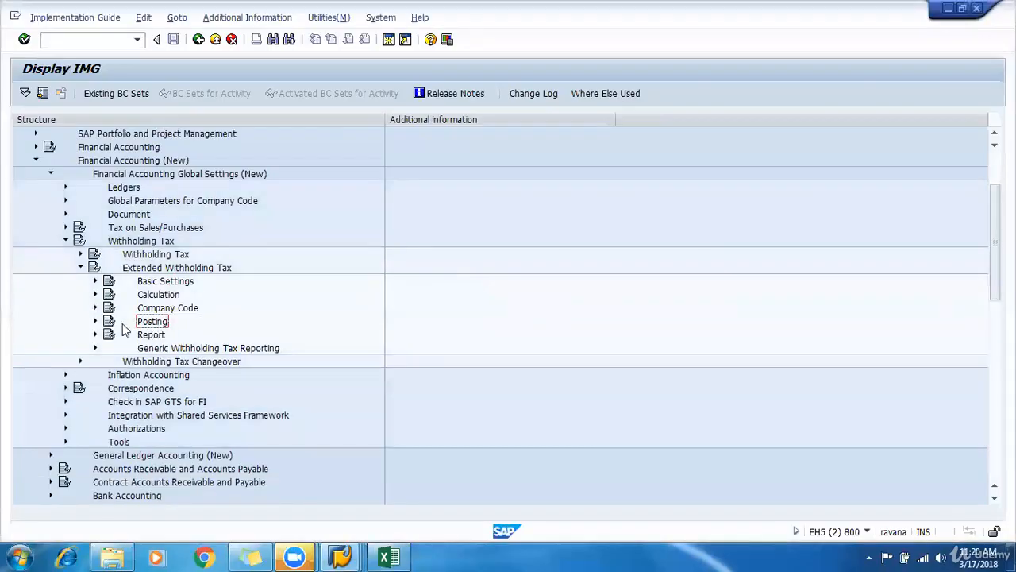
left_click(95, 321)
left_click(134, 341)
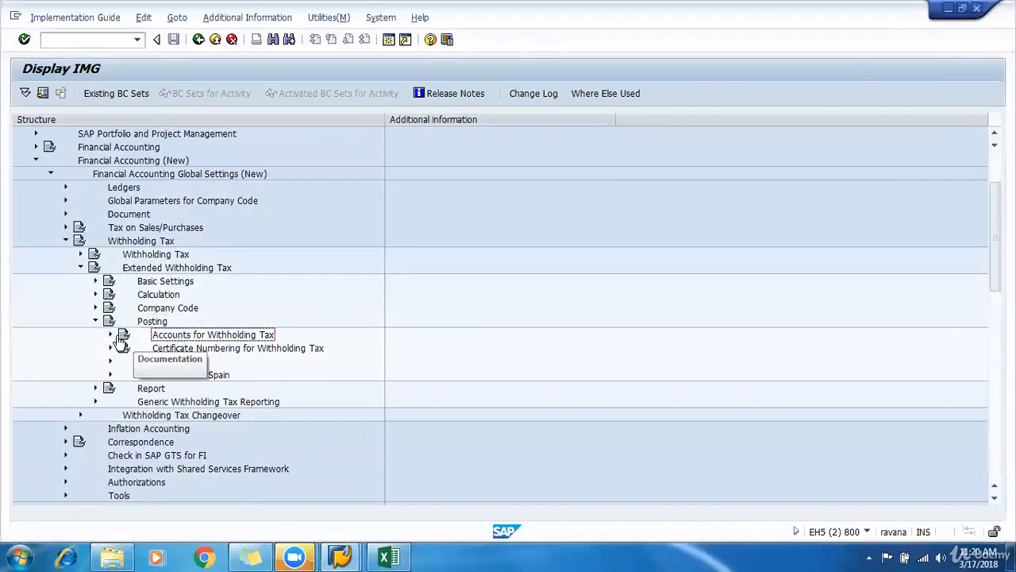
left_click(110, 334)
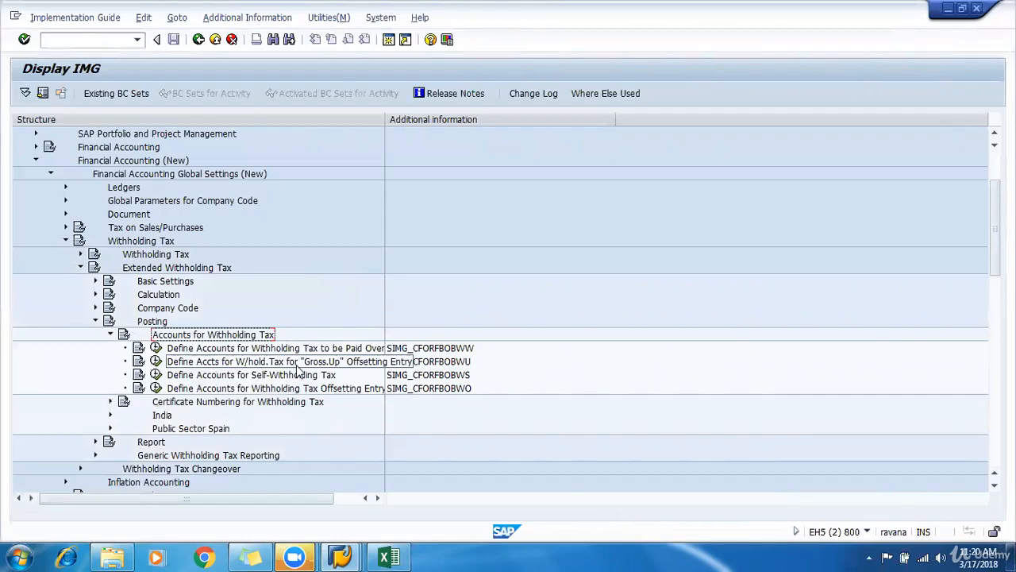
- Open Define Accounts for Withholding Tax to be Paid Over for chart of accounts 9001
left_click(281, 351)
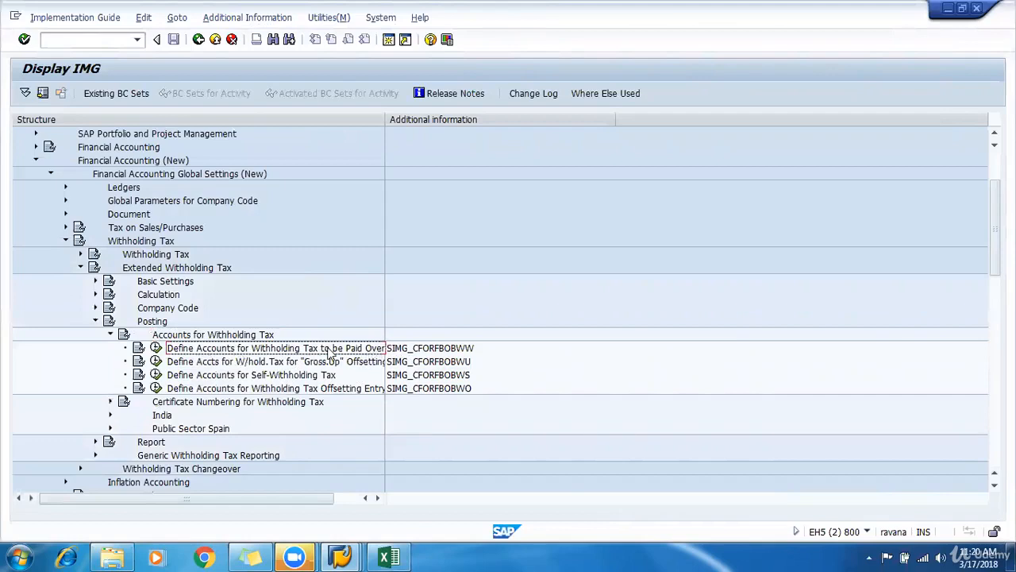
left_click(156, 348)
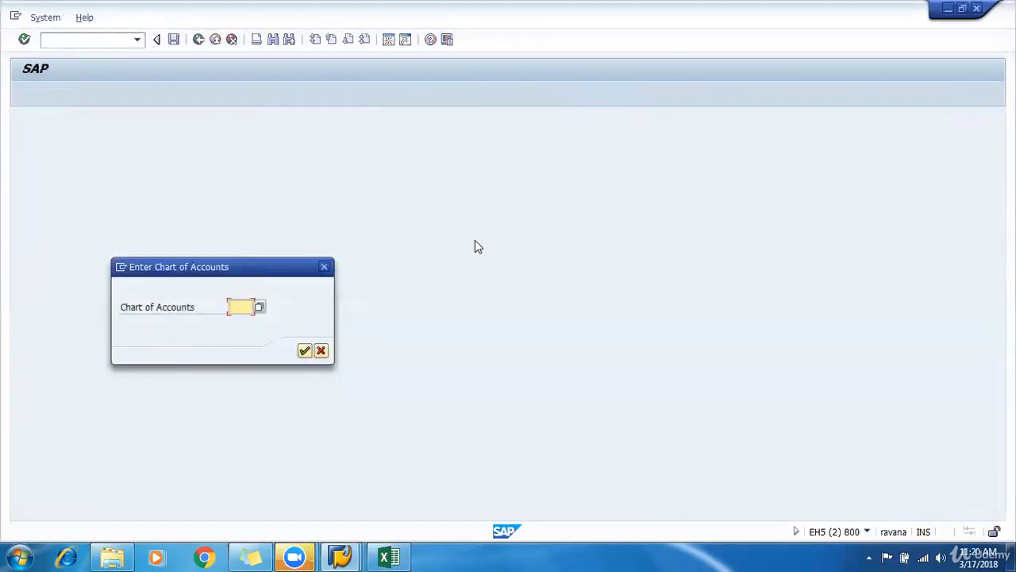
type("9001")
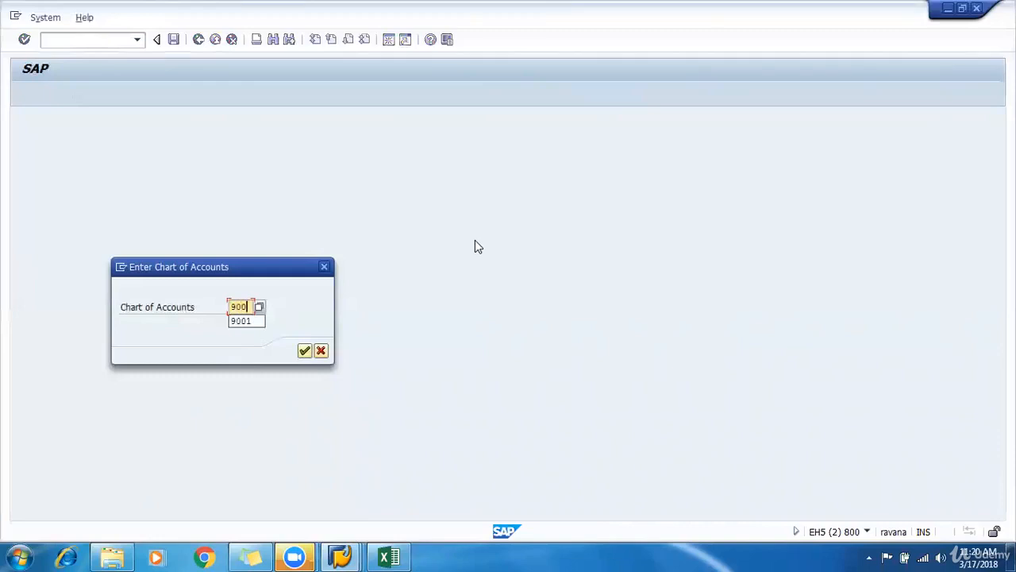
key("Return")
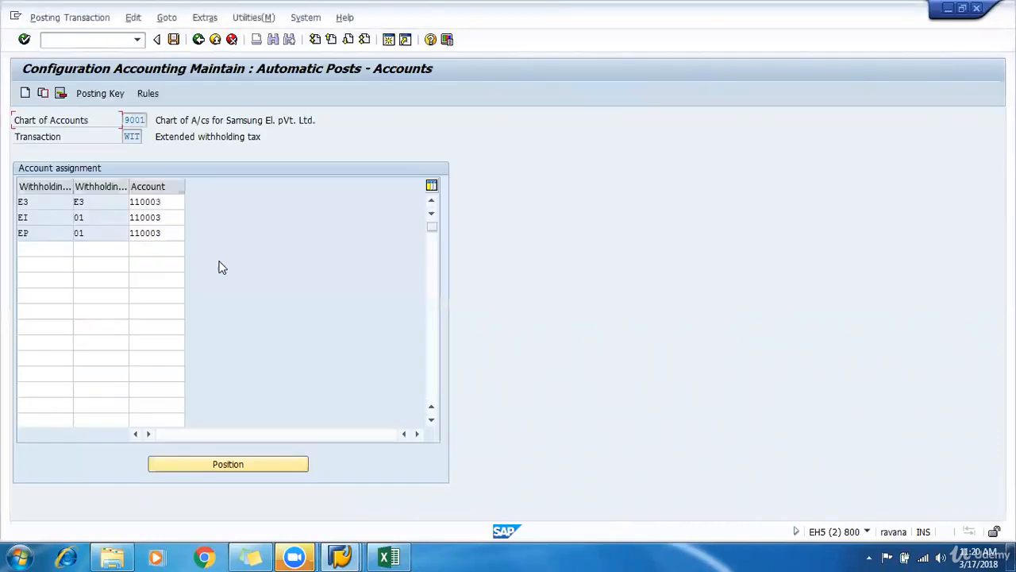
- Add account assignment rows for withholding tax type 9I with code 9I and type 9P with code 9P, widening both withholding tax columns
left_click(58, 253)
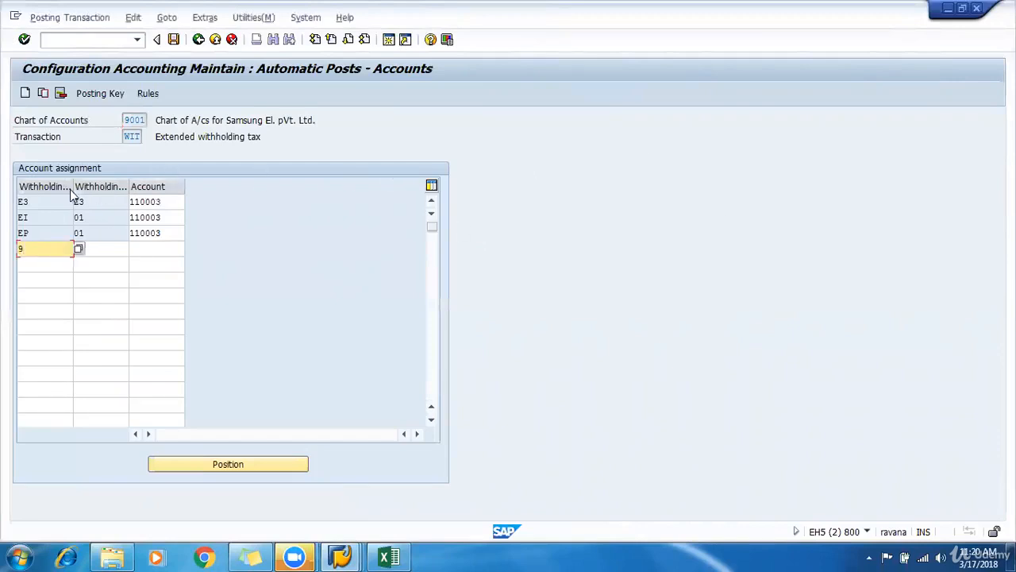
left_click_drag(74, 188, 115, 189)
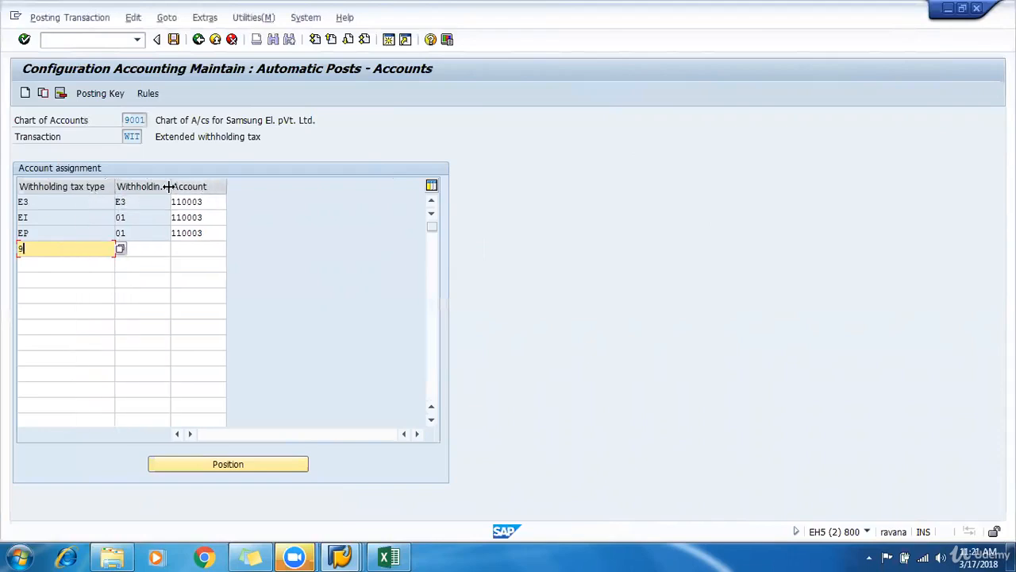
left_click_drag(168, 186, 217, 186)
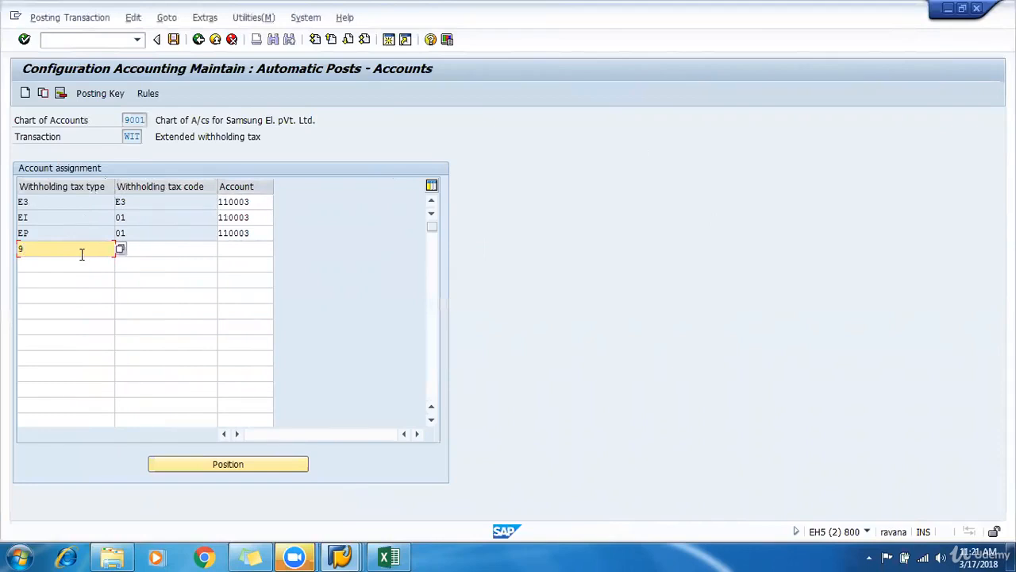
type("I")
key("Tab")
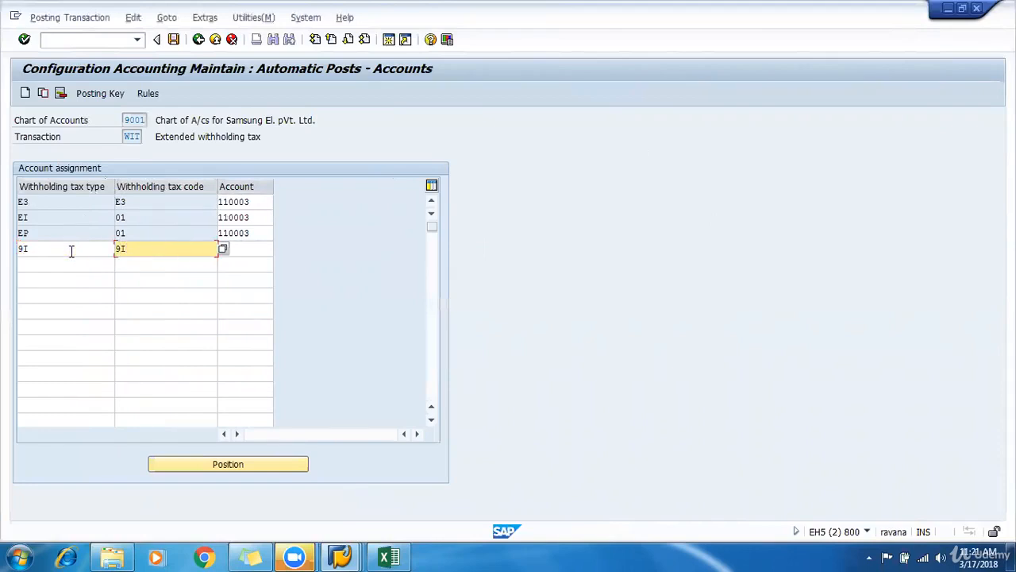
key("Down")
key("shift+Tab")
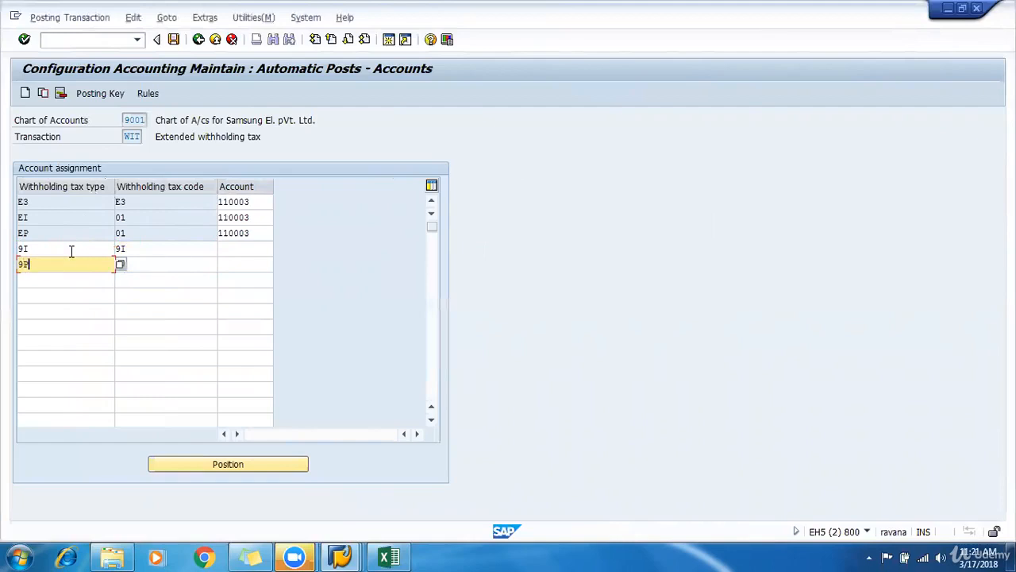
key("Tab")
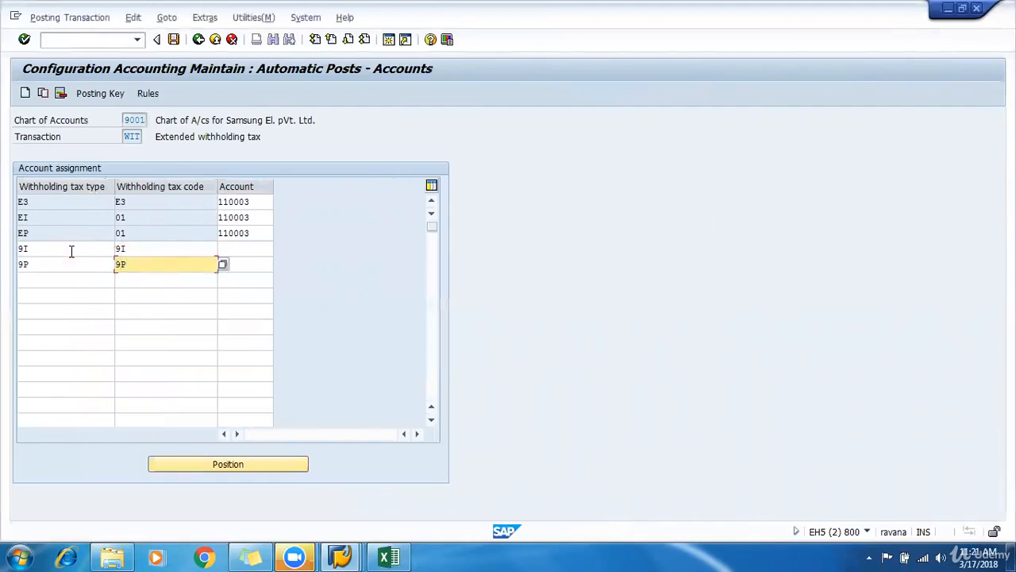
- Open Edit G/L Account Centrally in a new session, leaving the account assignment table open
left_click(262, 247)
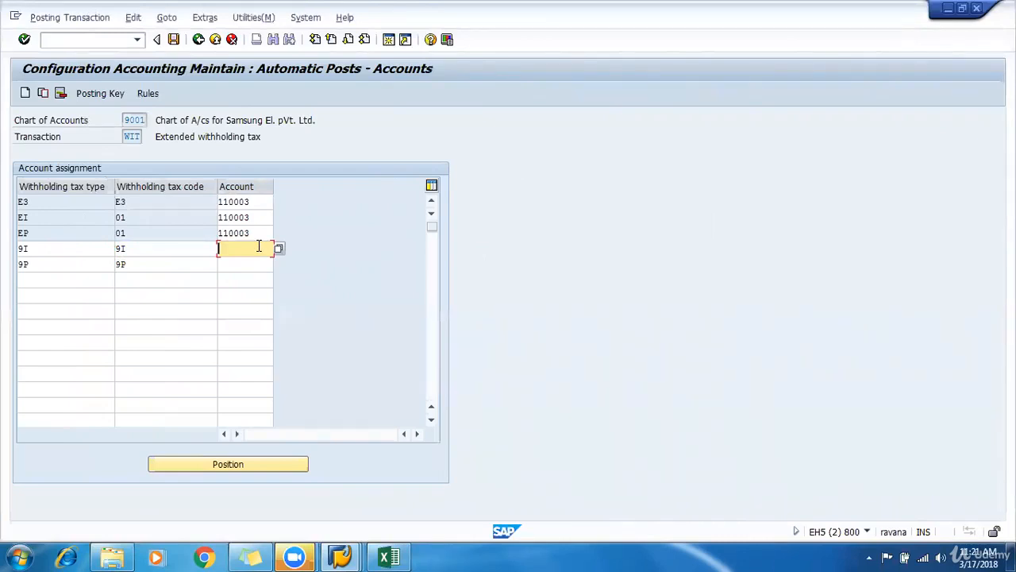
left_click(356, 551)
left_click(505, 476)
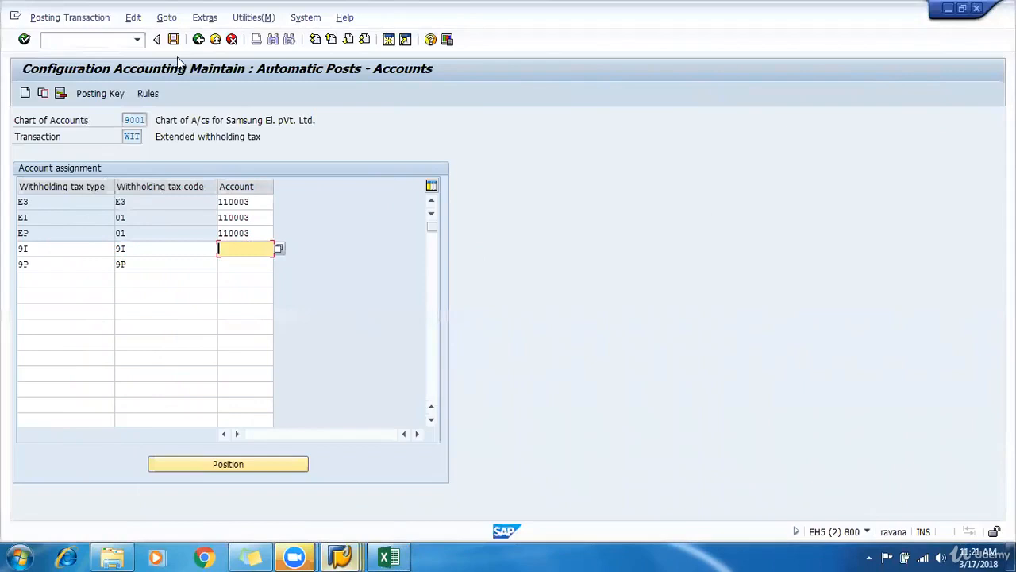
left_click(85, 38)
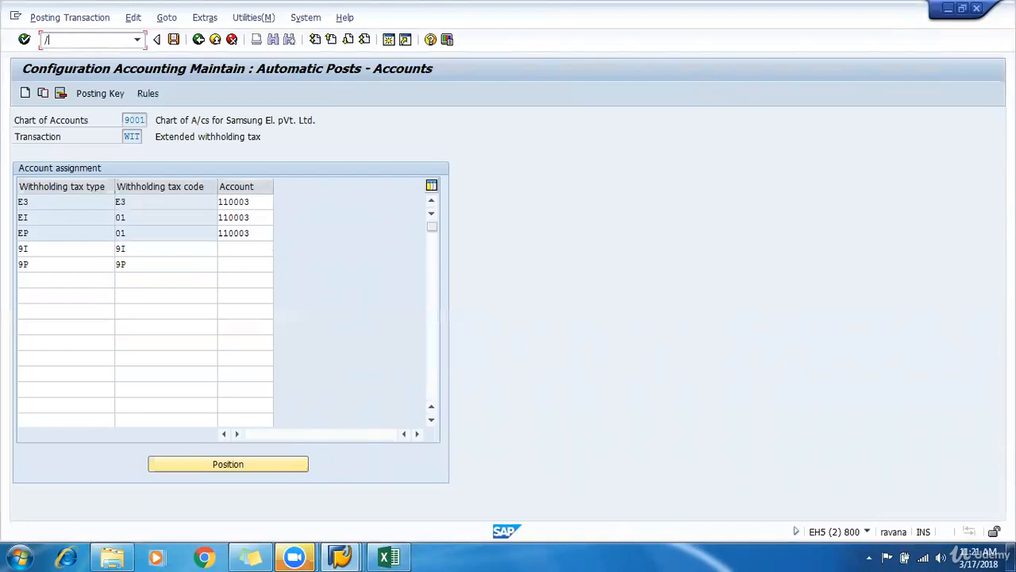
type("/OFS0")
key("Return")
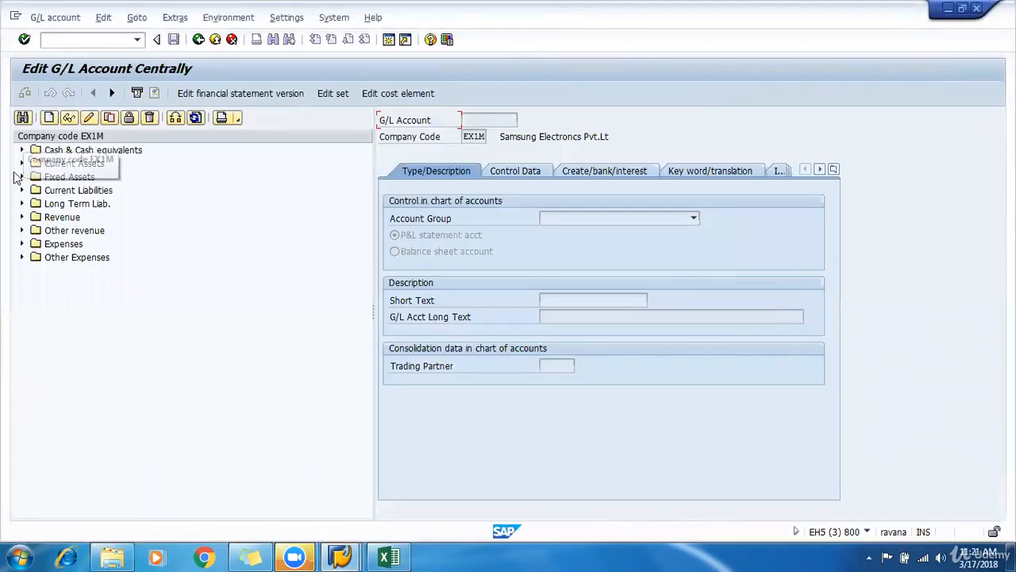
- Expand Current Liabilities in the account list and try to create G/L account 200002 in company code EX1M
left_click_drag(14, 177, 24, 163)
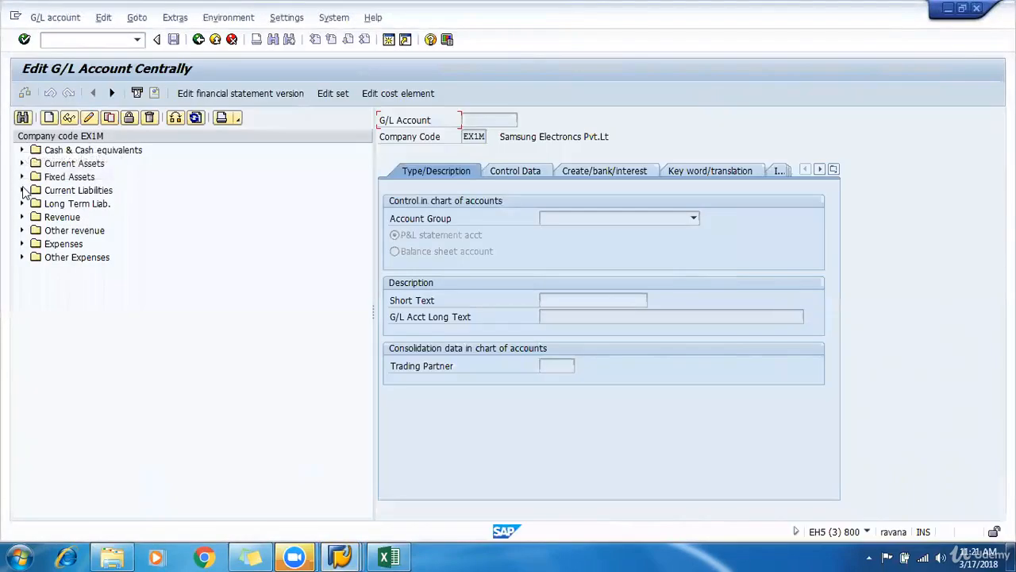
left_click(22, 191)
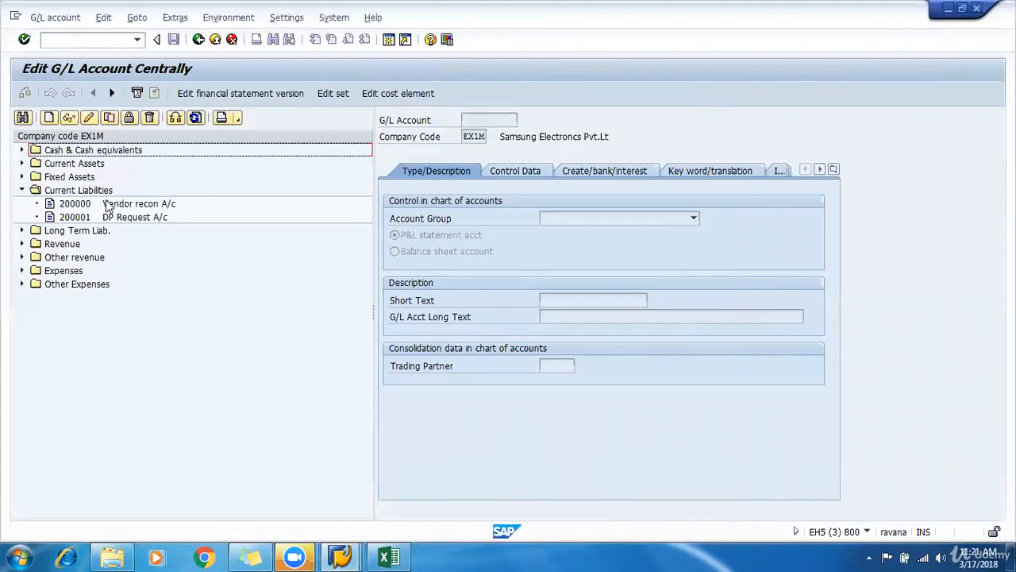
left_click(50, 118)
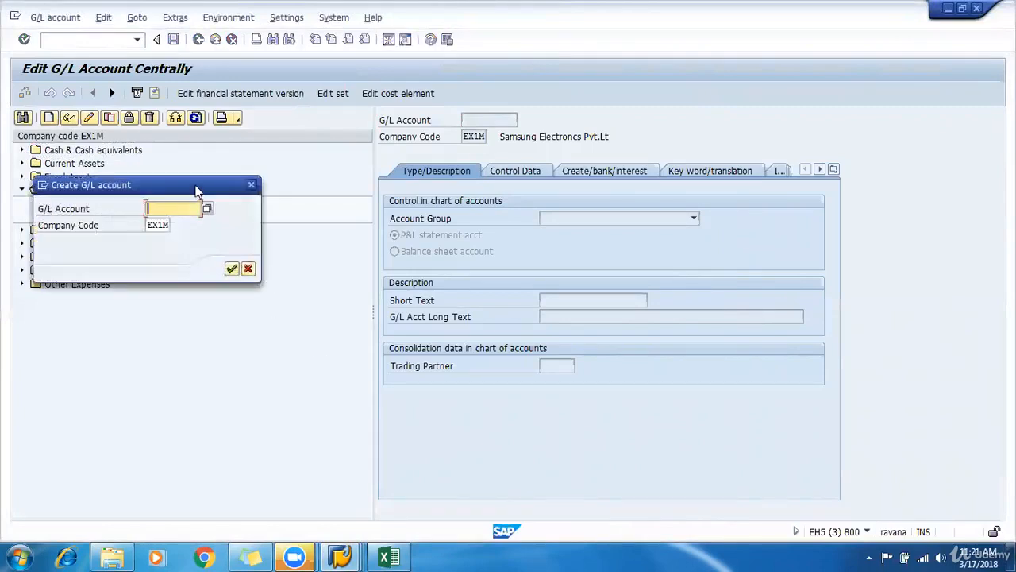
left_click_drag(197, 191, 278, 311)
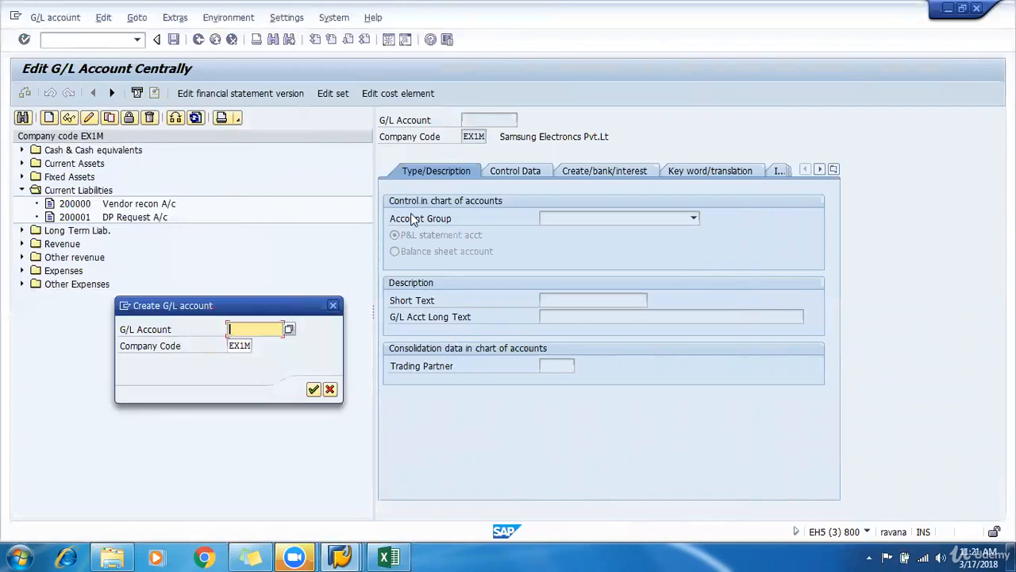
type("2000")
key("Down")
key("Return")
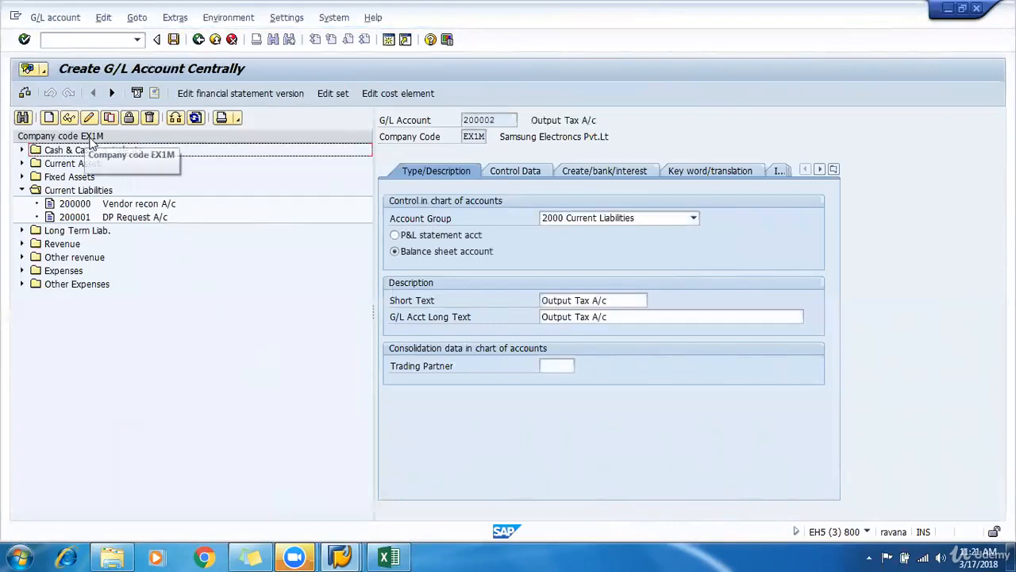
- Change the company code of the G/L account list to 9001
double_click(203, 140)
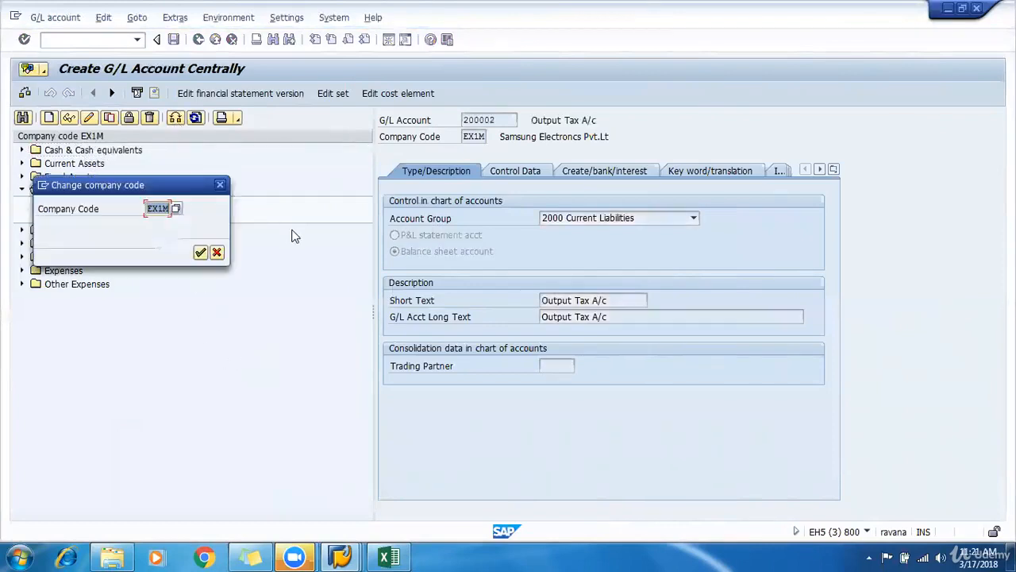
key("Return")
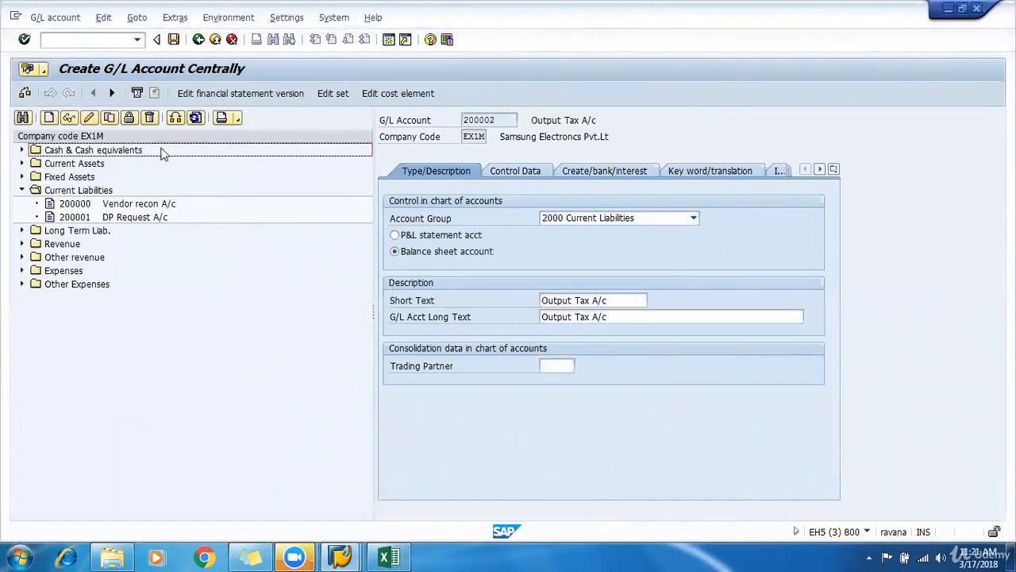
left_click(175, 119)
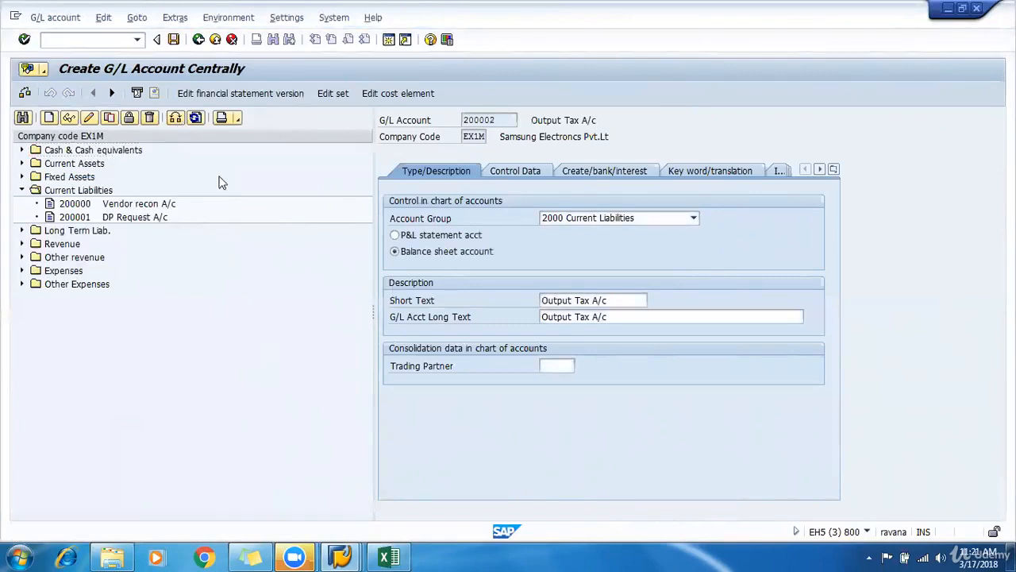
type("9001")
key("Return")
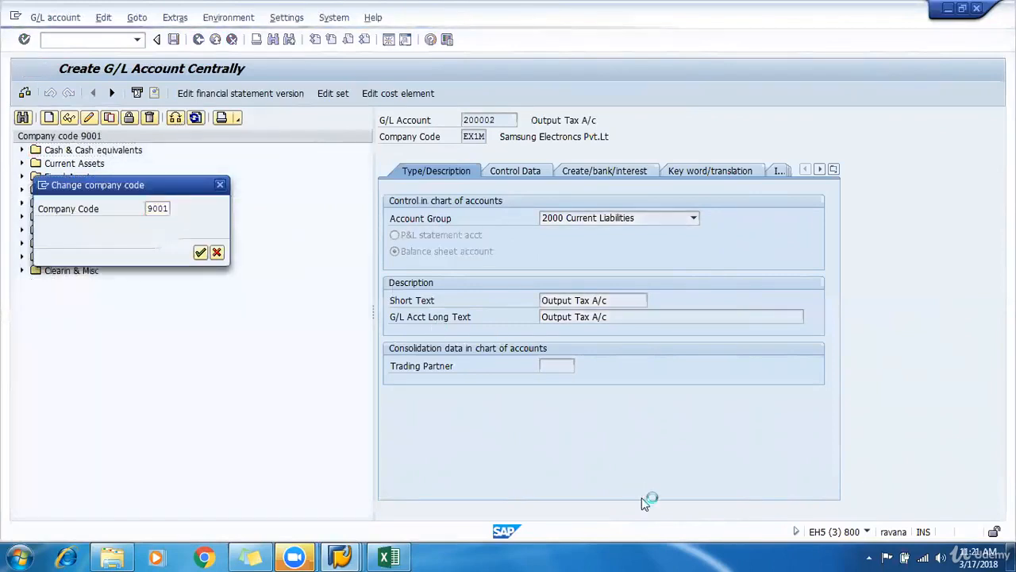
- Retry creating G/L account 200002 with company code EX1M and reopen the company code change
left_click(49, 118)
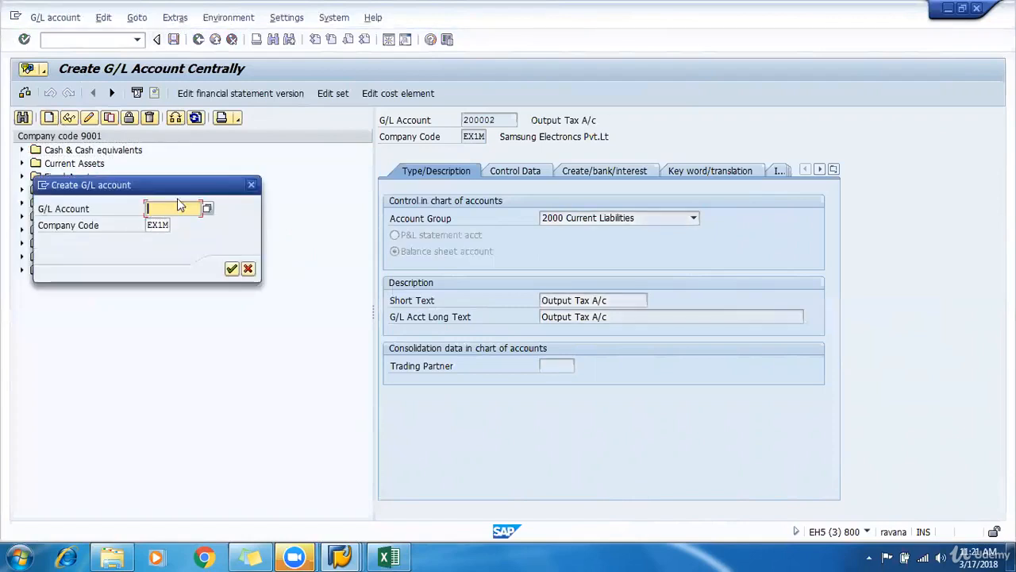
type("200002")
key("Return")
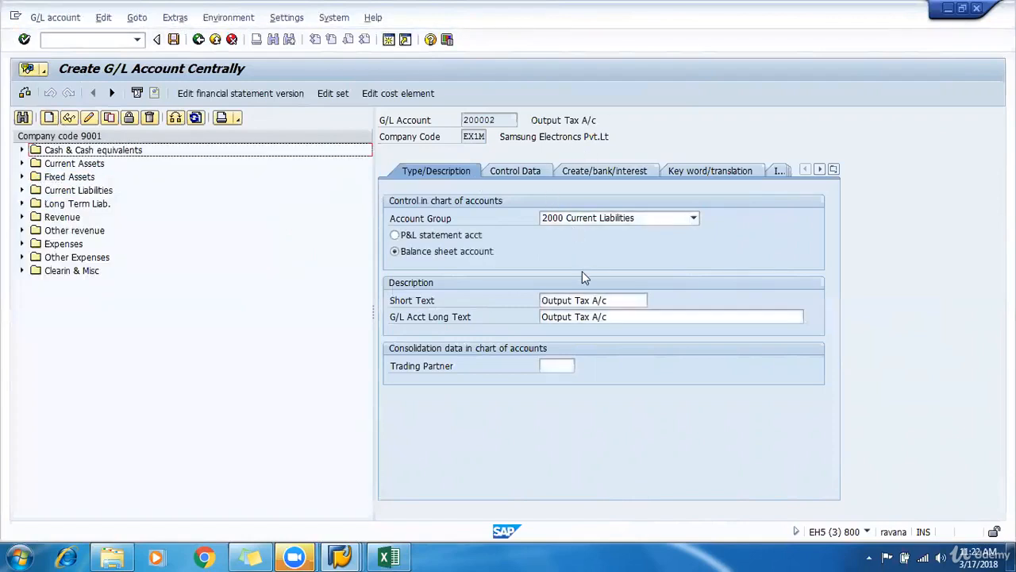
left_click(174, 118)
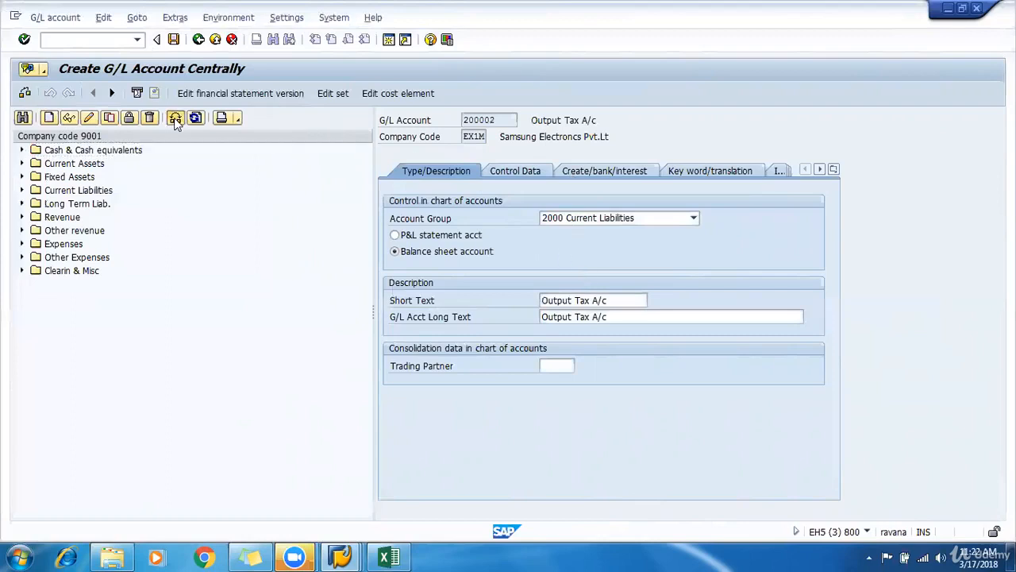
key("BackSpace")
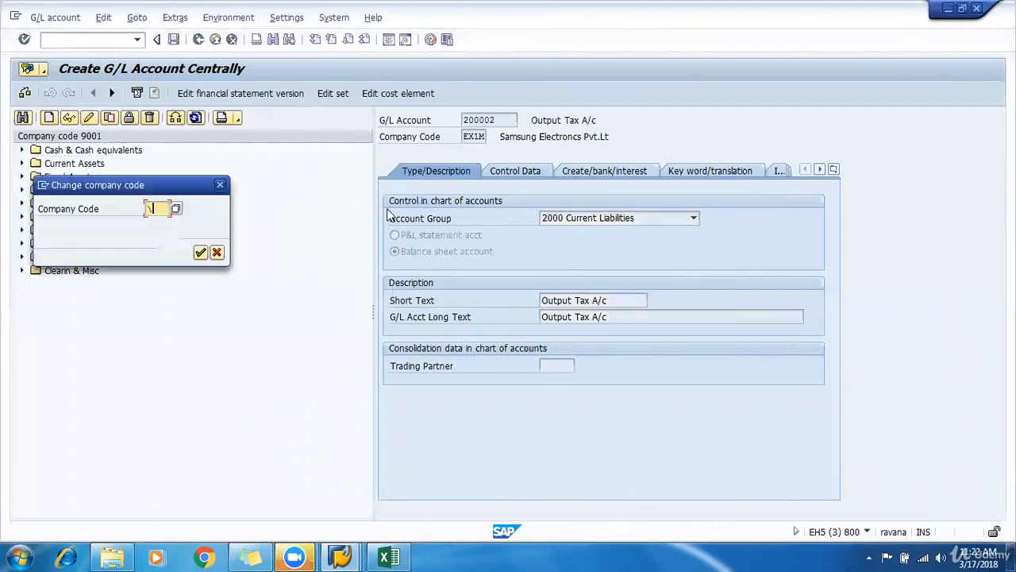
key("Return")
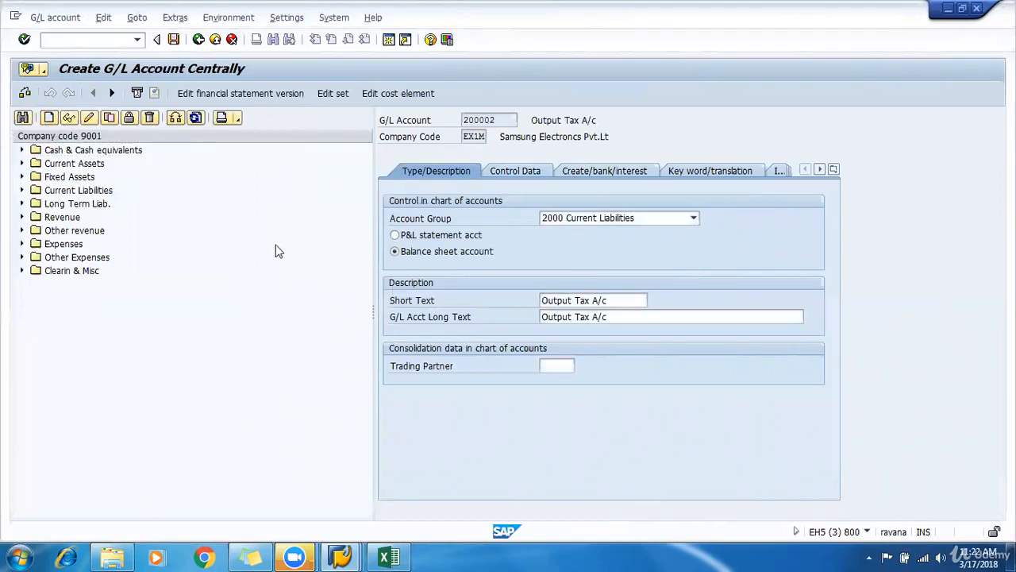
- Try to create G/L account 200002 for company code 9001
type("20002")
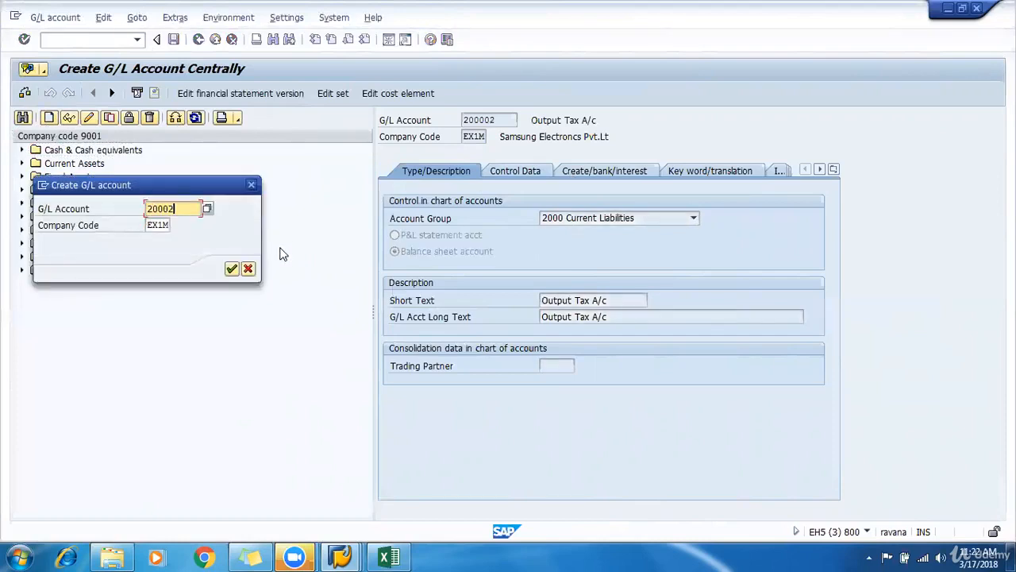
key("BackSpace")
type("000")
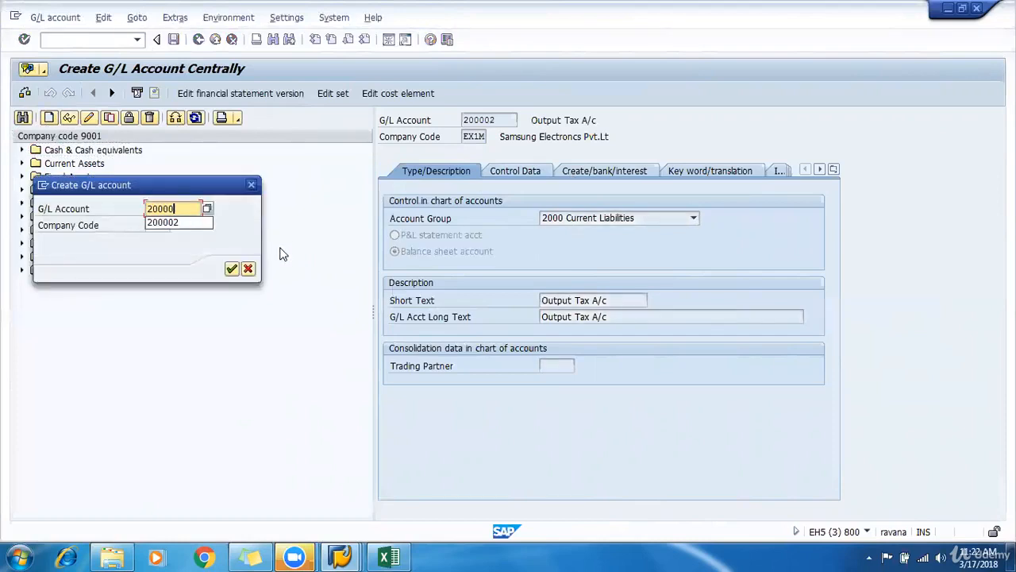
type("2")
key("Tab")
key("BackSpace")
type("9")
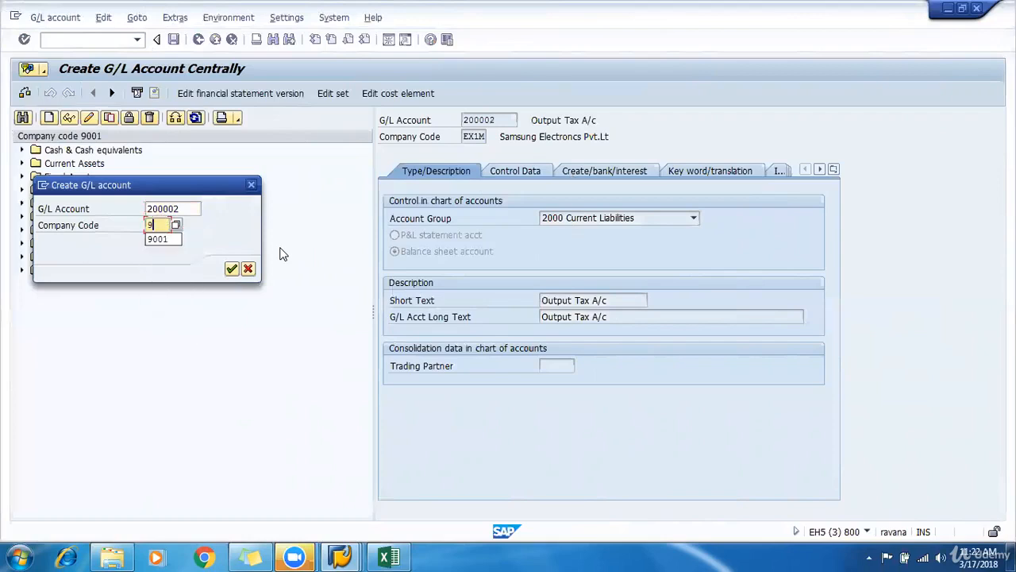
type("001")
key("Return")
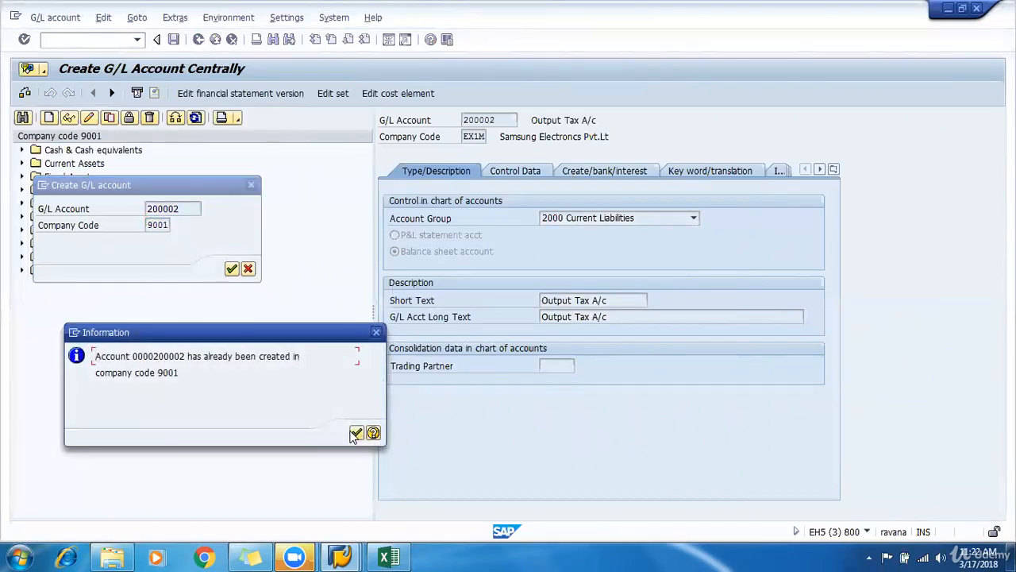
- Change the new G/L account number to 200003 and start creating it in company code 9001
left_click(356, 432)
left_click(179, 208)
key("BackSpace")
type("3")
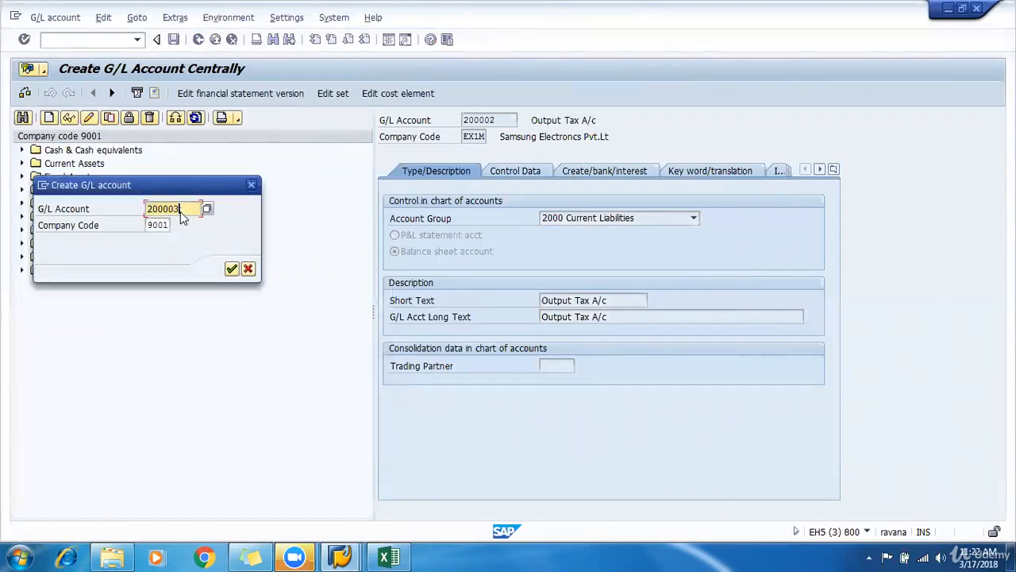
key("Return")
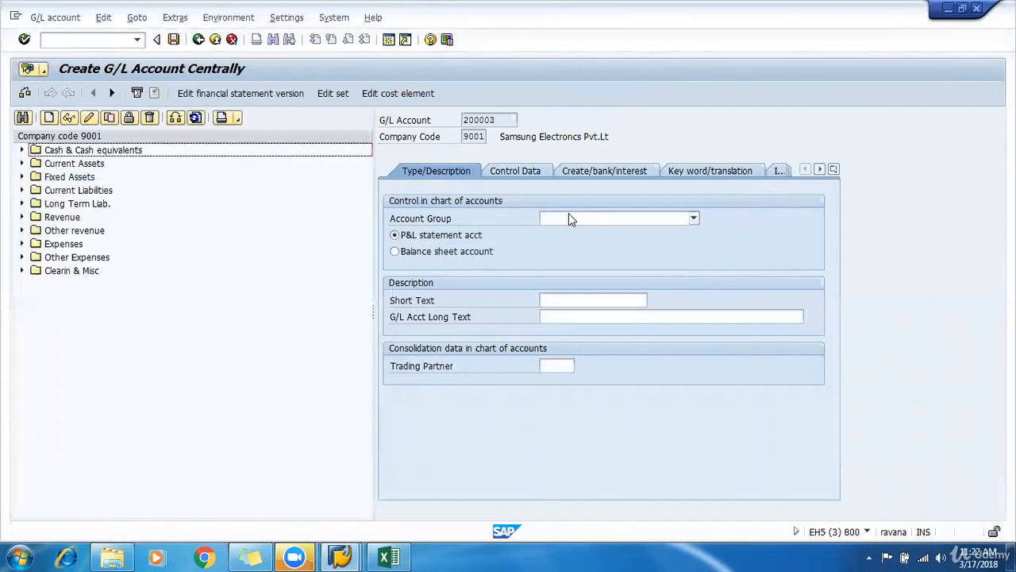
- Assign account group 2000 Current Liabilities to G/L account 200003 and classify it as a balance sheet account
left_click(569, 216)
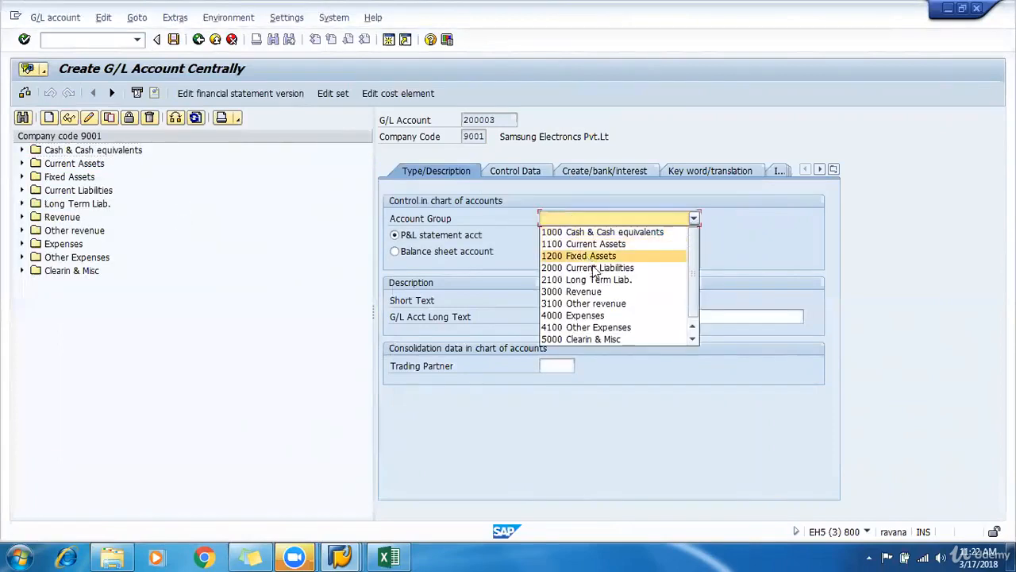
left_click(594, 267)
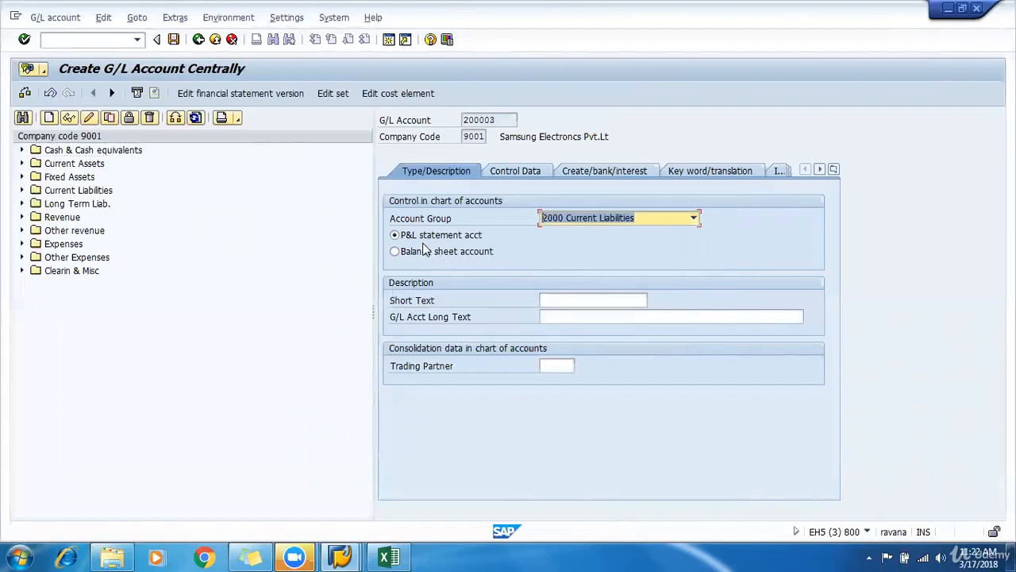
left_click(429, 252)
- Enter TDS Payable A/c as both the short text and the long text of G/L account 200003
left_click(580, 299)
type("TDS Payable A/c")
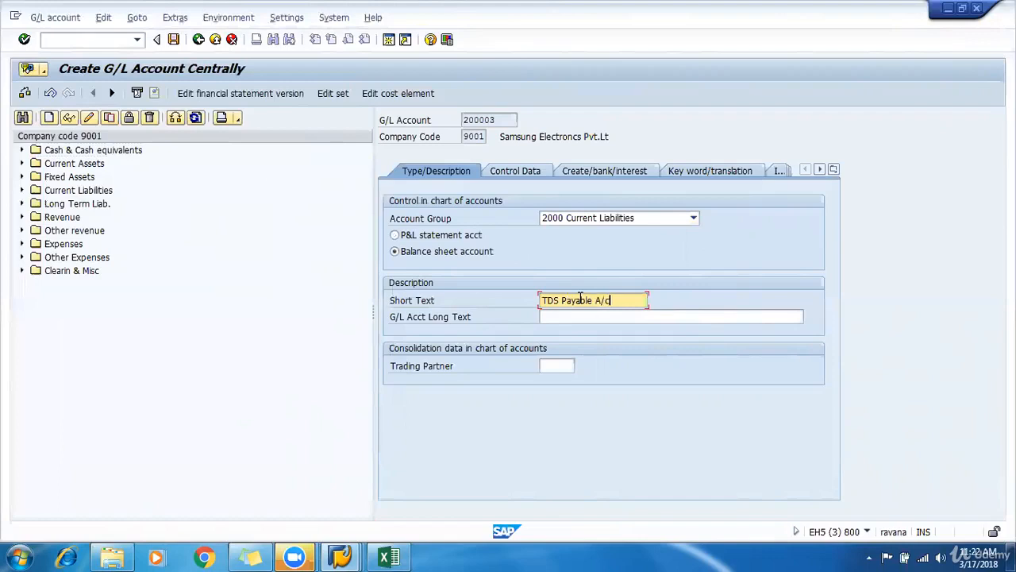
key("Tab")
key("shift+Tab")
key("ctrl+c")
key("Tab")
key("ctrl+v")
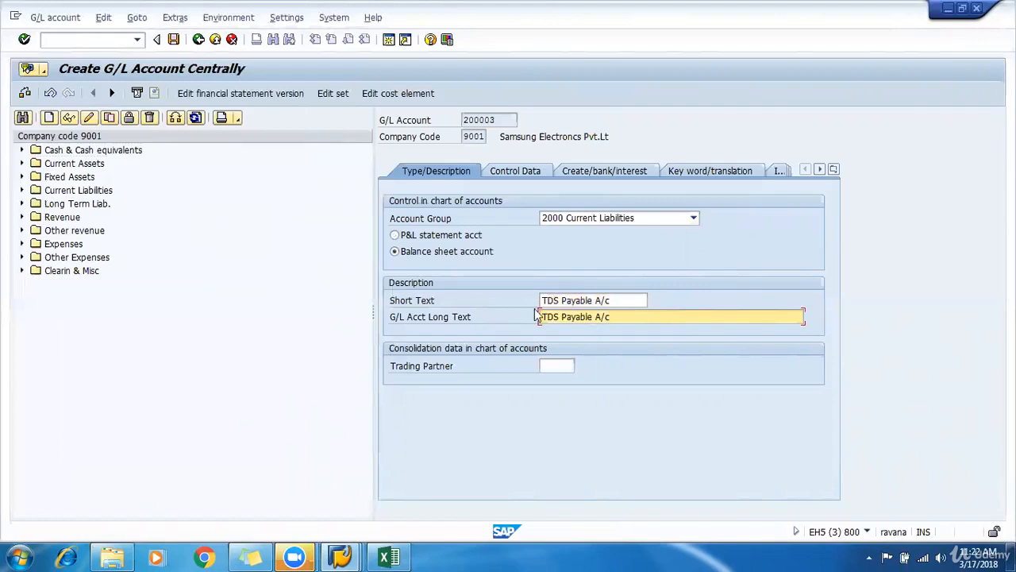
- Enable line item display and open item management in the control data of G/L account 200003
left_click(526, 173)
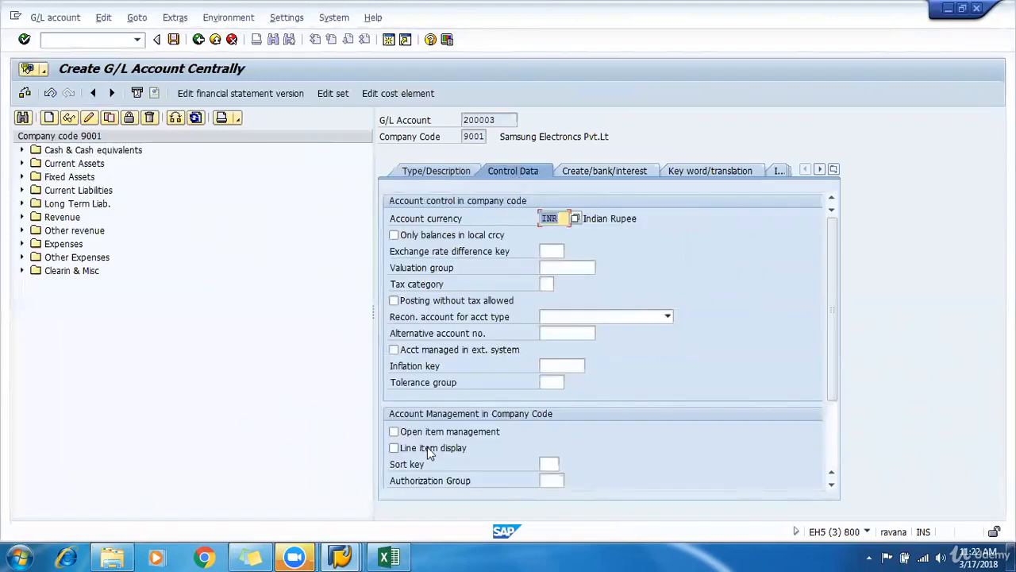
left_click(394, 448)
left_click(394, 431)
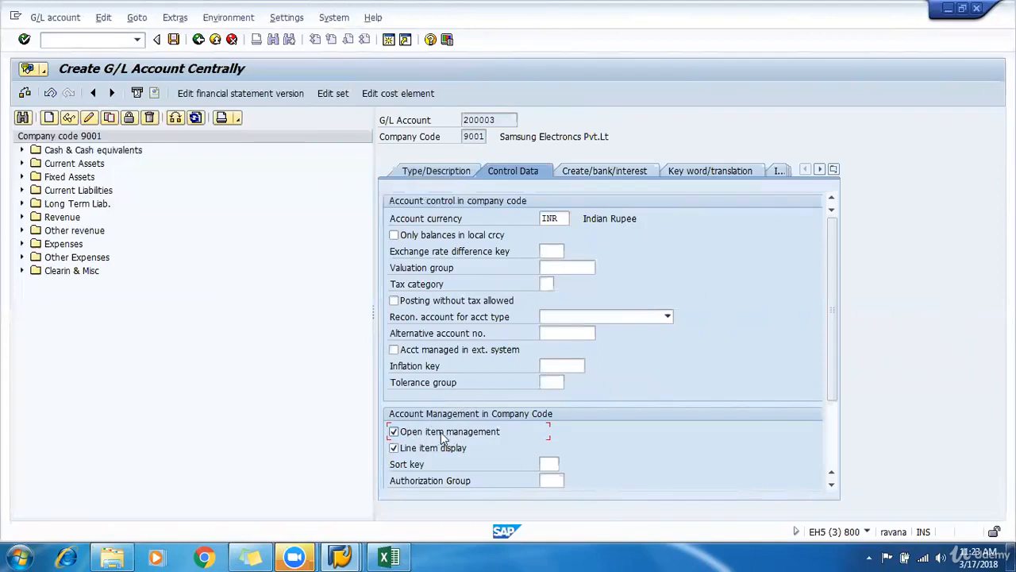
- Assign field status group G001 to G/L account 200003, save the account and close its window
left_click(605, 173)
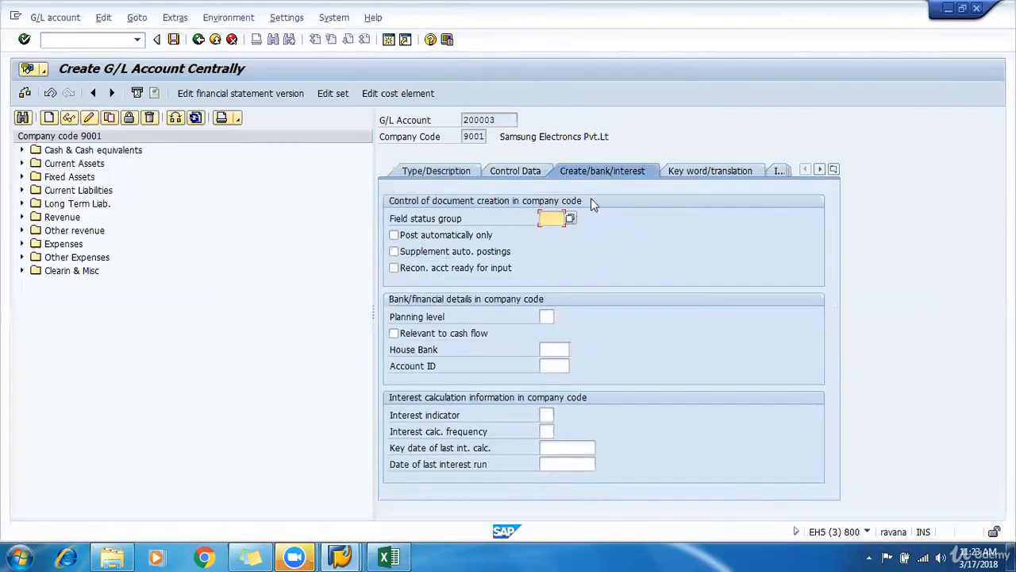
type("g00")
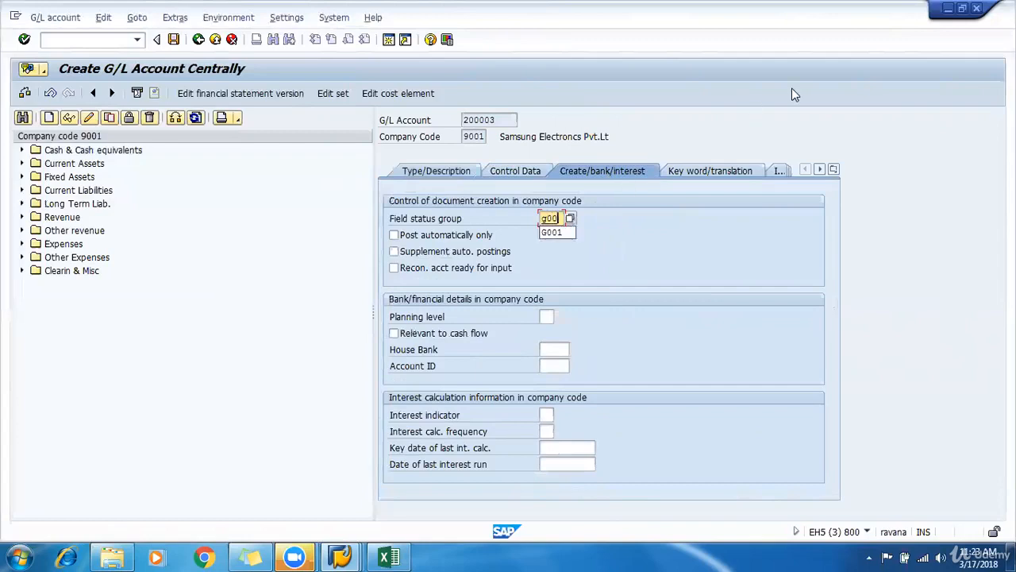
type("1")
key("Return")
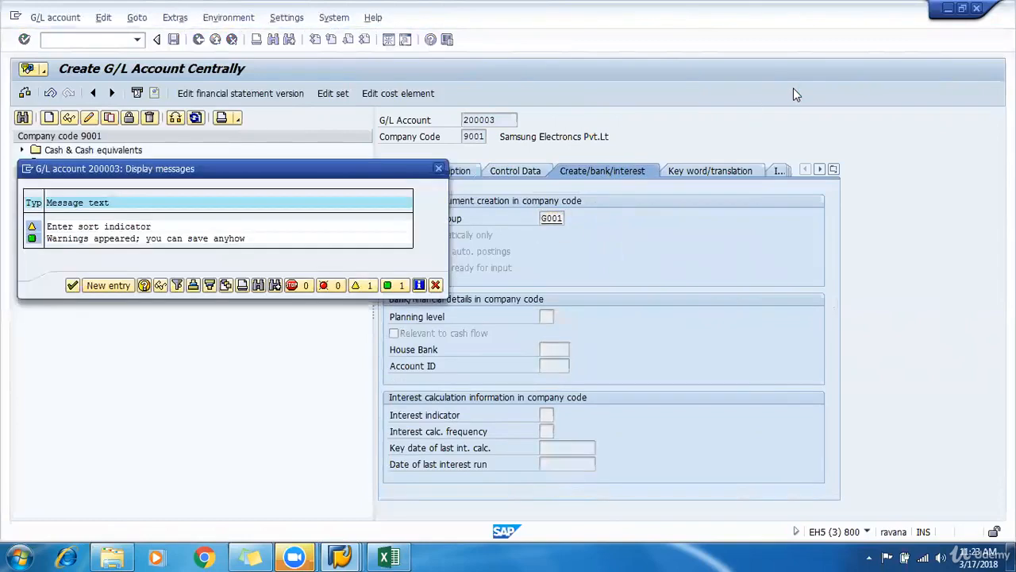
key("ctrl+s")
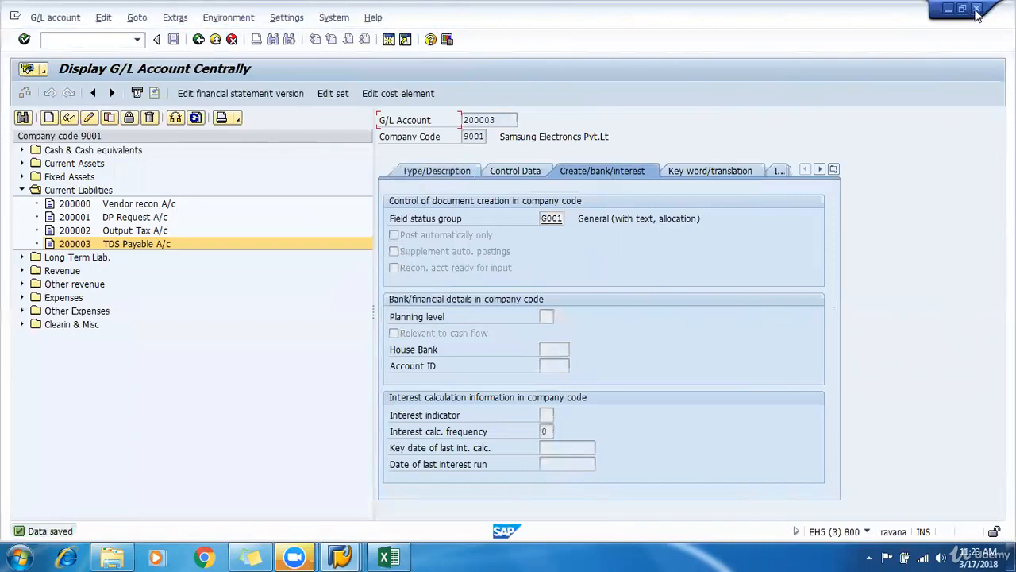
left_click(977, 9)
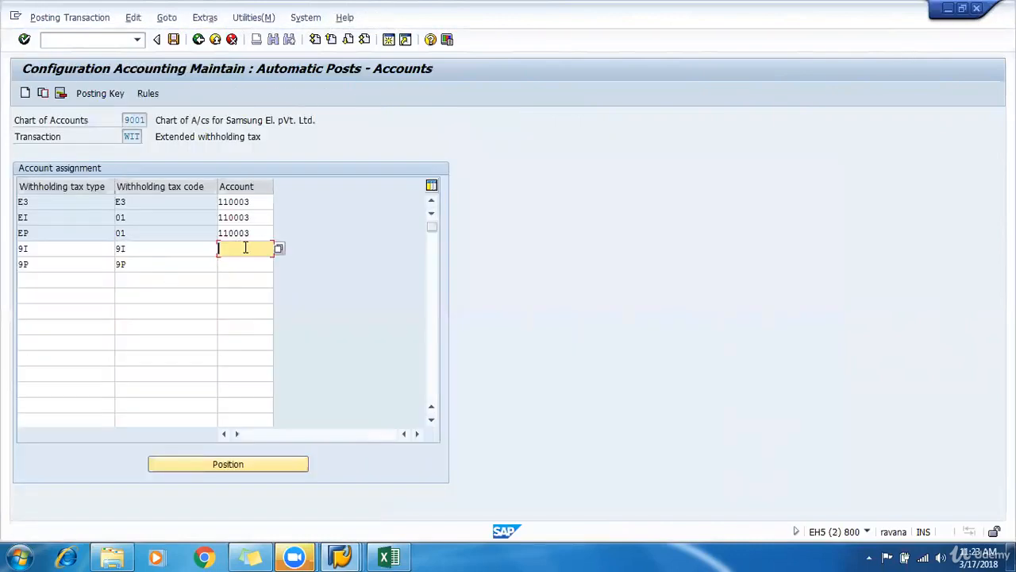
- Assign account 200003 to withholding tax types 9I and 9P in the extended withholding tax account assignment
type("200003")
key("Down")
type("2000")
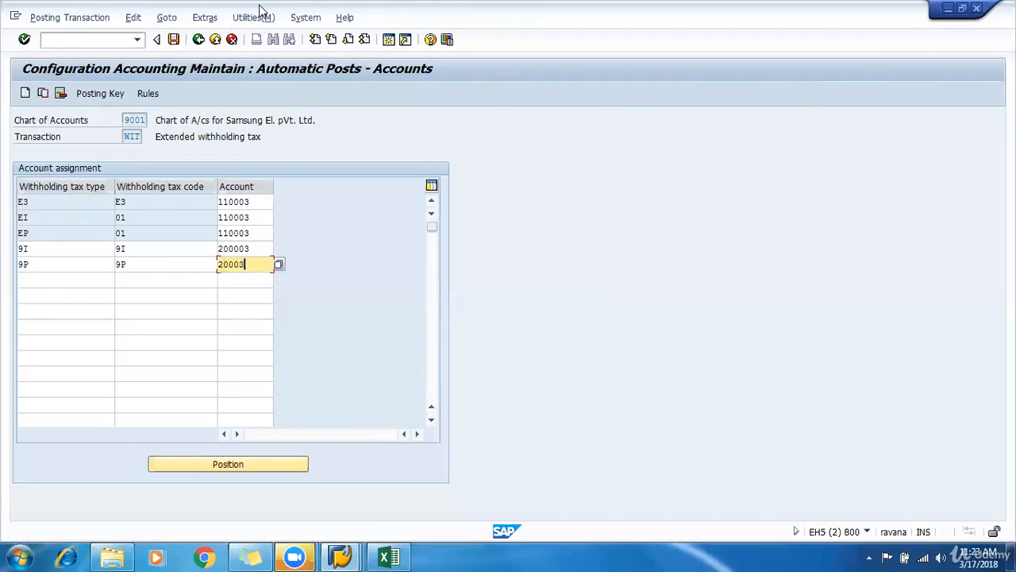
type("03")
key("Return")
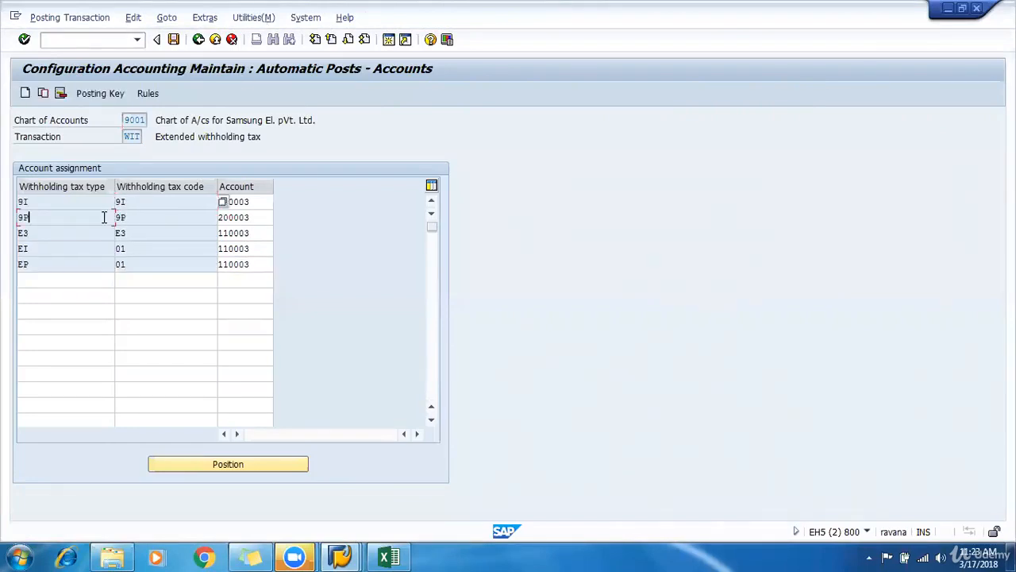
- Check account 200003 for withholding tax types 9I and 9P, save the assignments to the Samsung customizing request, and return to the IMG
left_click(133, 216)
left_click(262, 218)
left_click(261, 201)
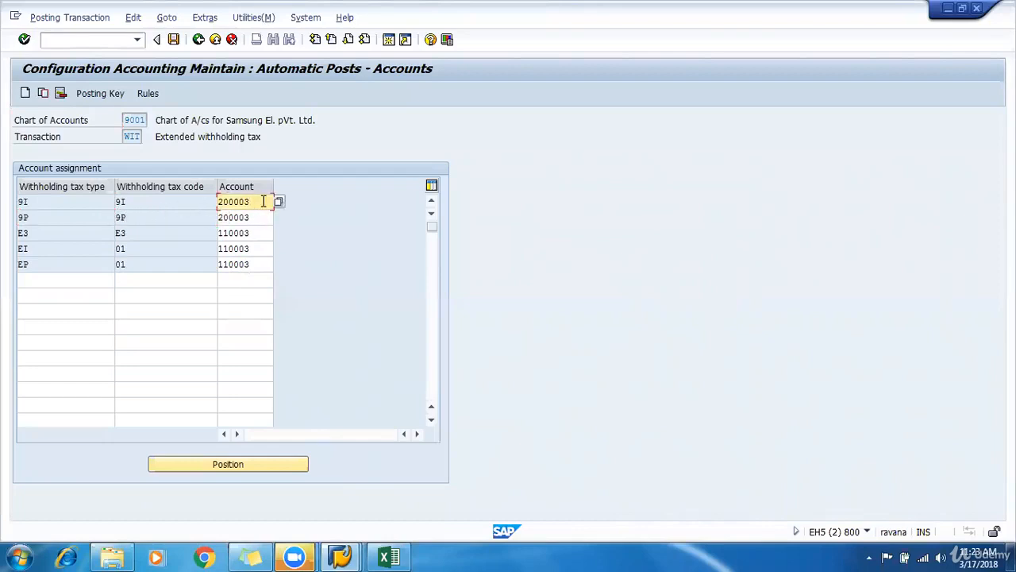
left_click_drag(262, 202, 215, 203)
left_click(213, 203)
left_click(270, 218)
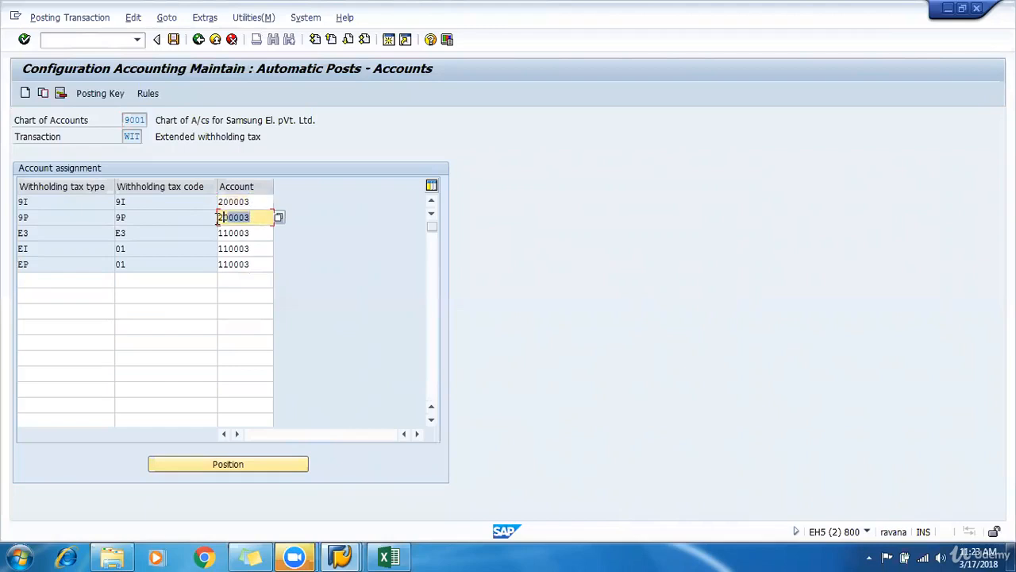
left_click(137, 218)
left_click(173, 39)
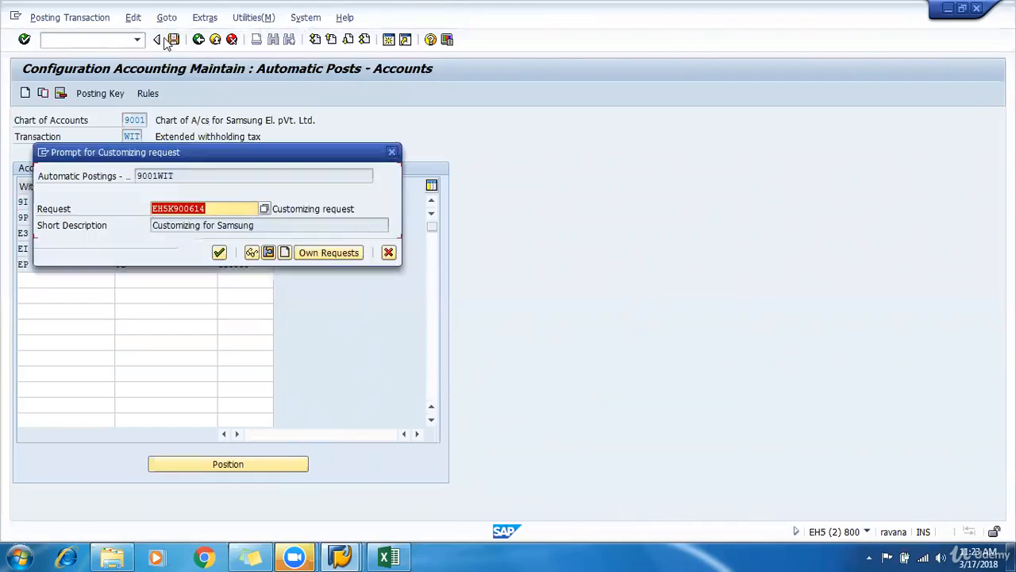
left_click(219, 252)
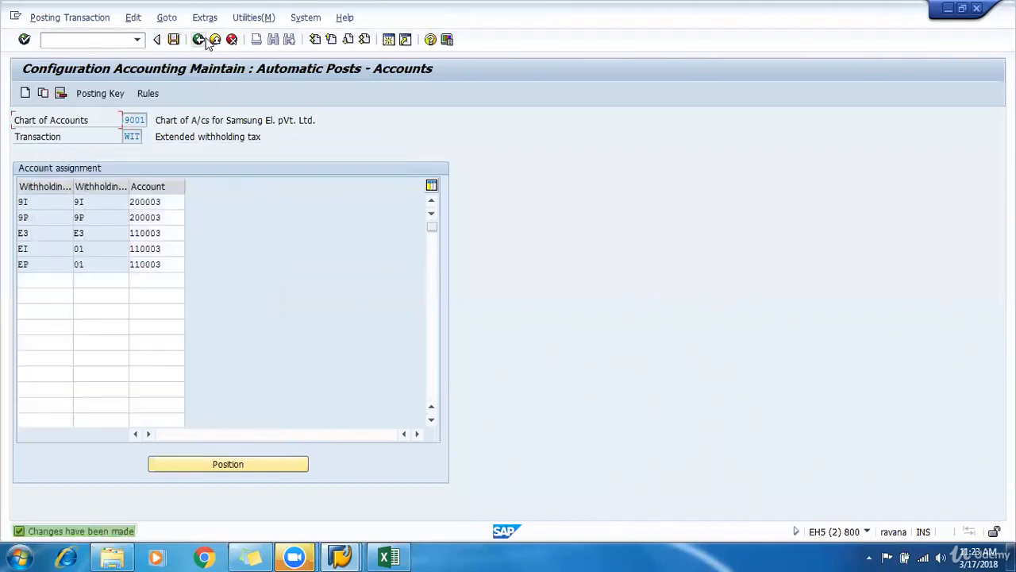
left_click(199, 39)
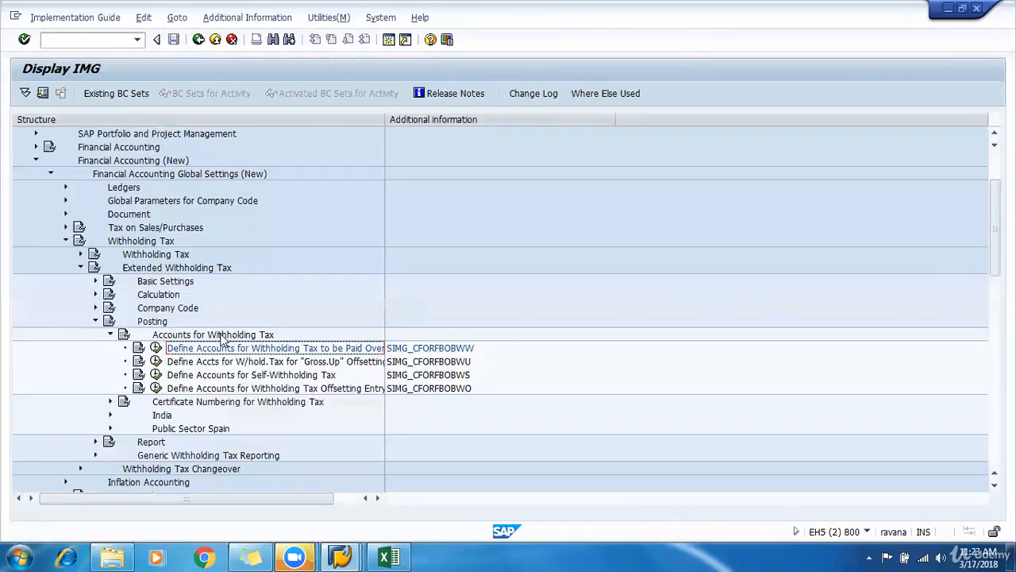
- Switch to Excel, enter item 7, "Define Accounts for Withholding Tax to be Paid Over", in row 32, and select C32:G32
key("alt+Tab")
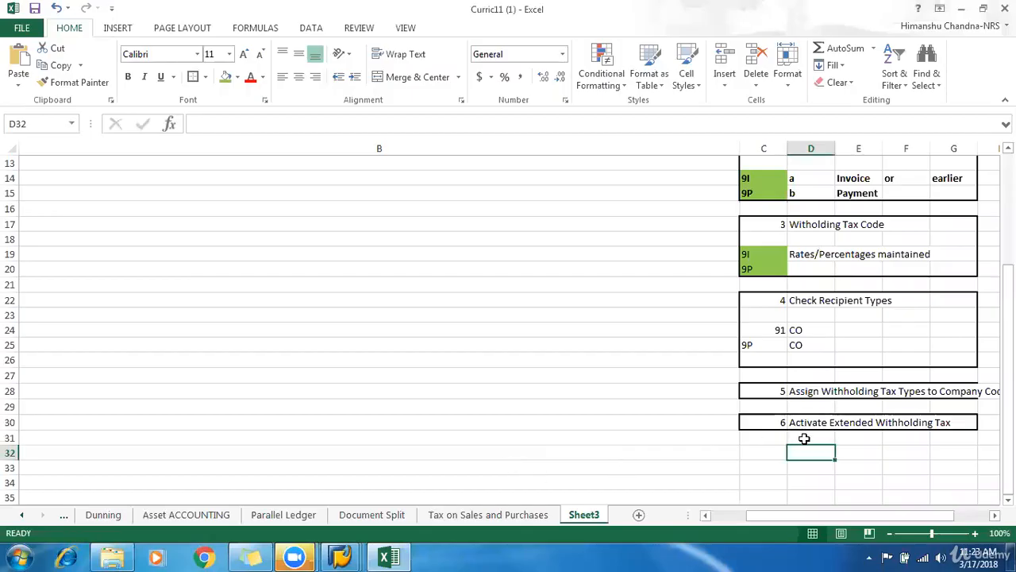
key("Left")
type("7")
key("Tab")
key("ctrl+v")
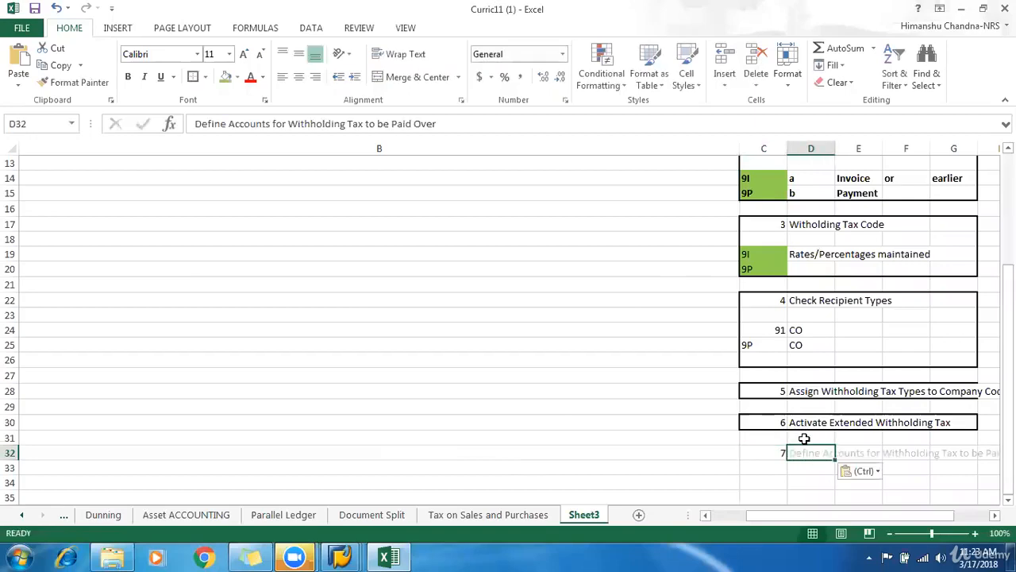
left_click_drag(769, 447, 970, 449)
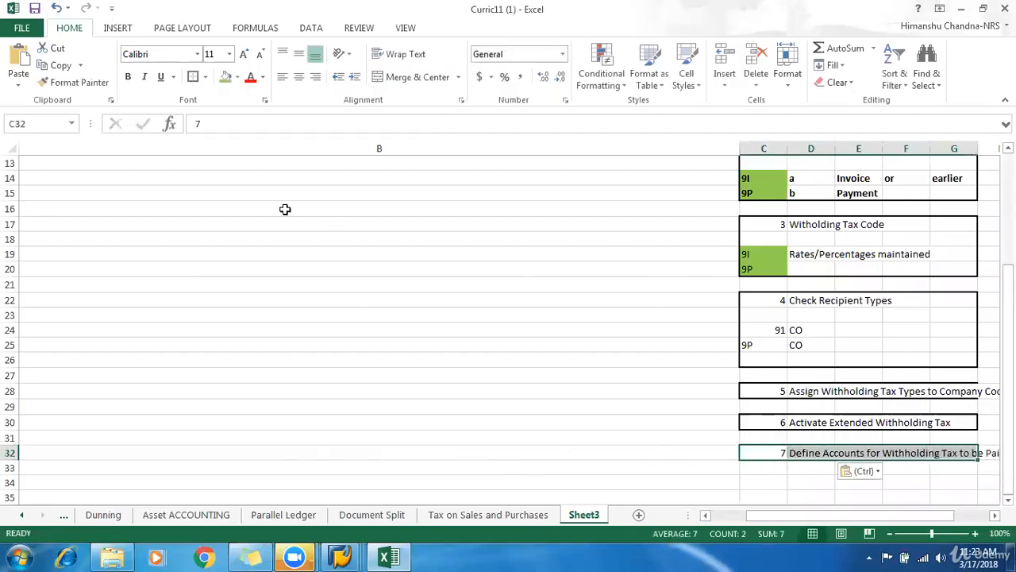
- Switch back to SAP, collapse the Accounts for Withholding Tax and Posting nodes, and briefly view the activities under Report
key("alt+Tab")
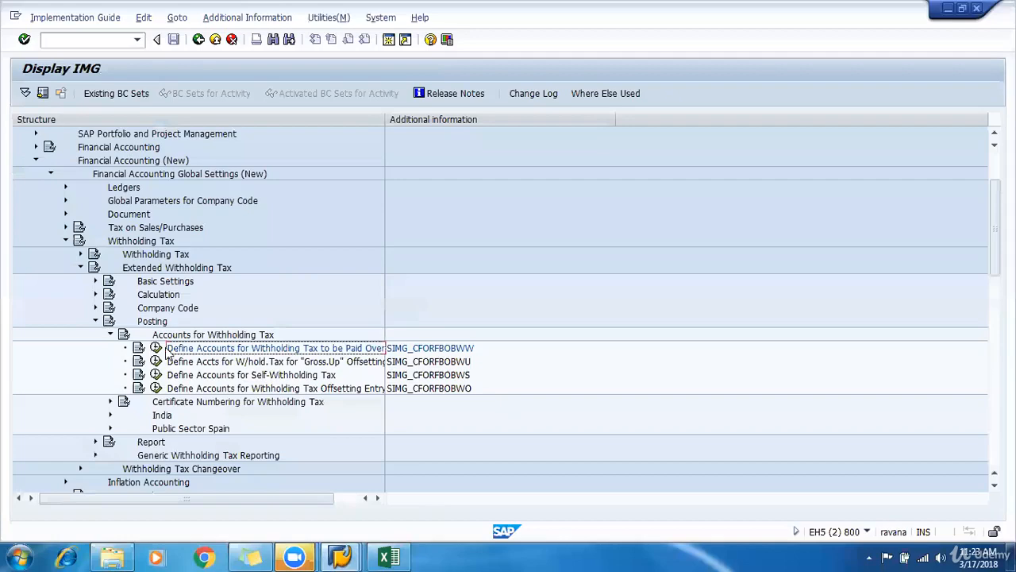
left_click(112, 335)
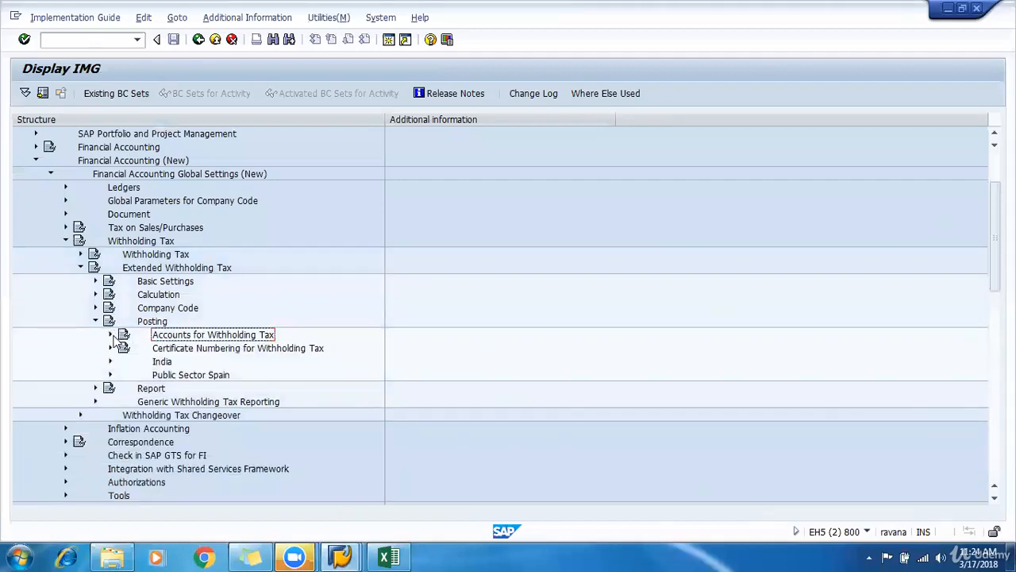
left_click(95, 321)
left_click(96, 335)
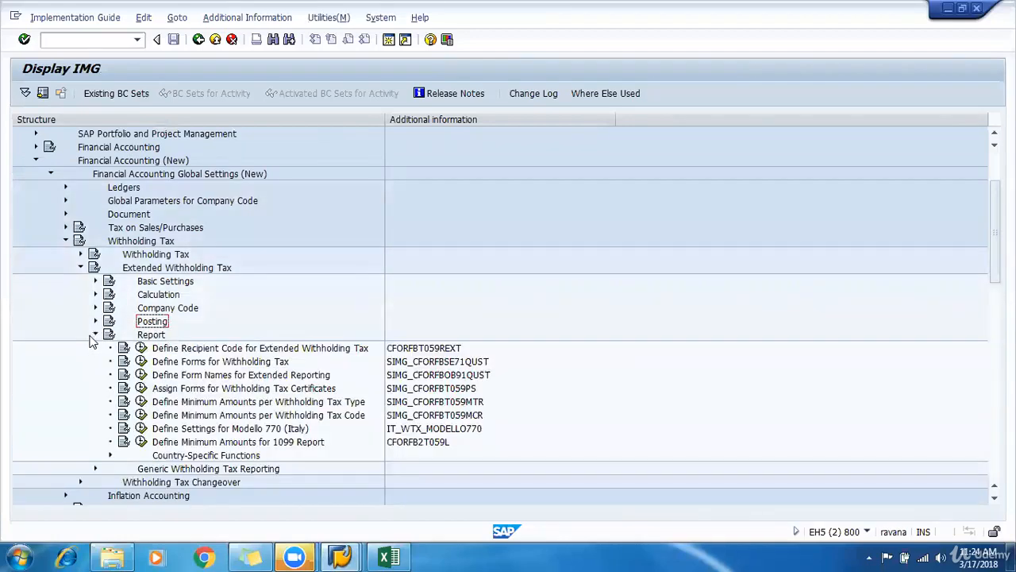
left_click(95, 334)
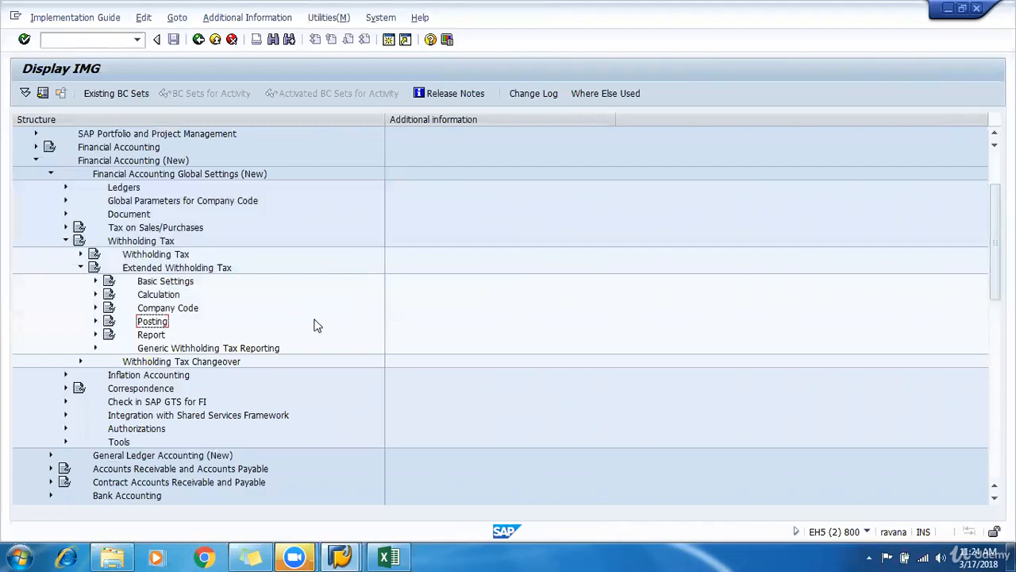
- Collapse the Extended Withholding Tax and Withholding Tax nodes under Financial Accounting Global Settings (New)
key("Left")
key("Left")
key("Left")
key("Left")
key("Left")
key("Left")
key("Left")
key("Left")
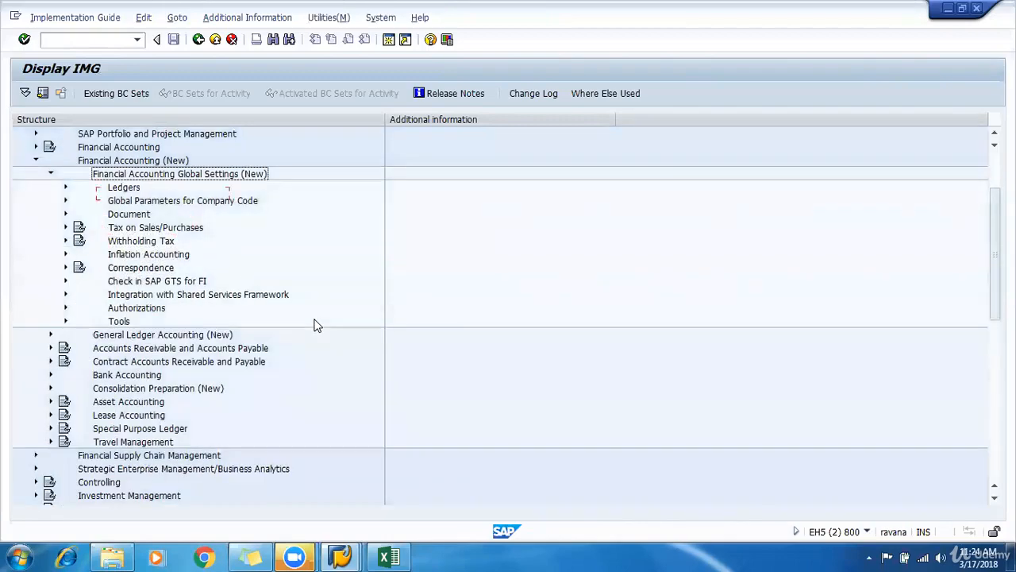
- Collapse the Financial Accounting (New) branch and expand the Logistics - General node of the IMG
key("Down")
key("Down")
key("Down")
key("Down")
key("Down")
key("Down")
key("Down")
key("Down")
key("Down")
key("Down")
key("Down")
key("Down")
key("Down")
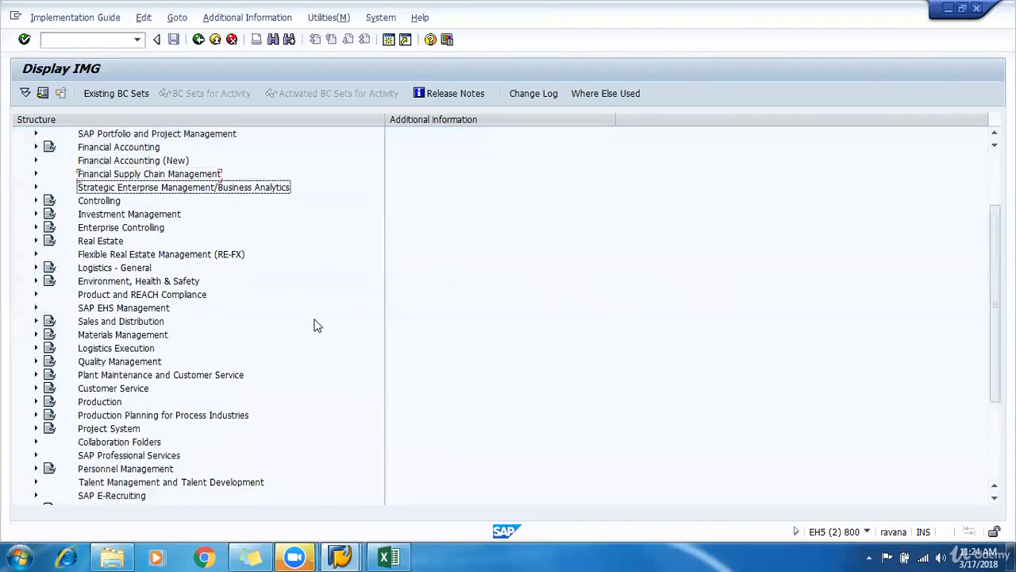
key("Down")
key("Down")
key("Down")
key("Down")
key("Down")
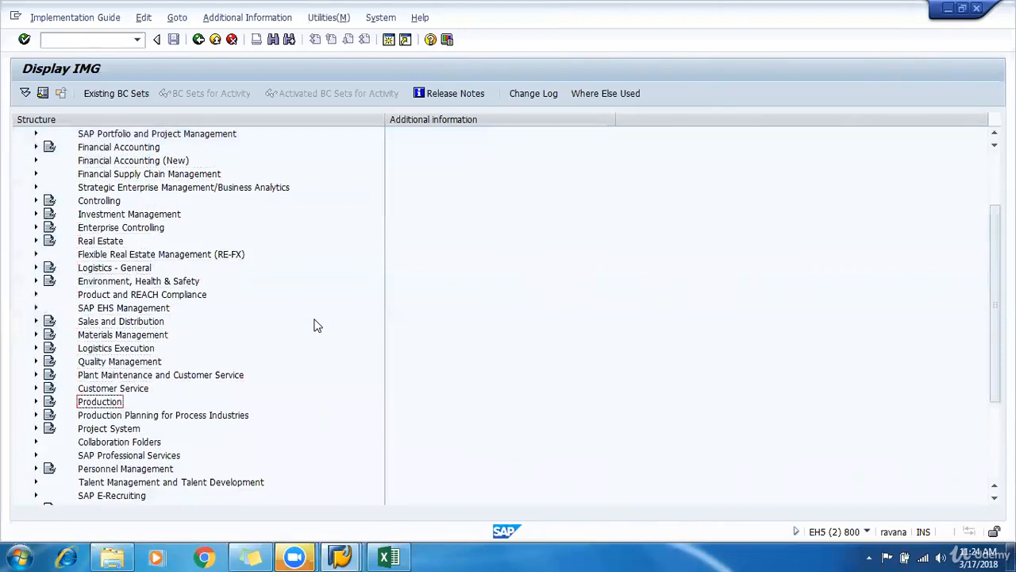
key("Up")
key("Up")
key("Up")
key("Up")
key("Up")
key("Up")
key("Up")
key("Up")
key("Up")
key("Up")
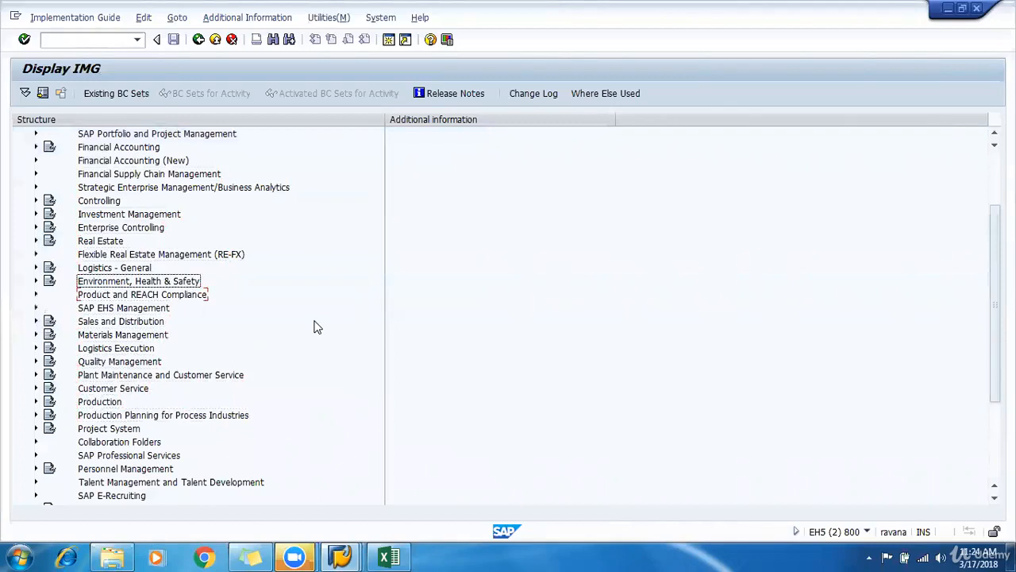
key("Right")
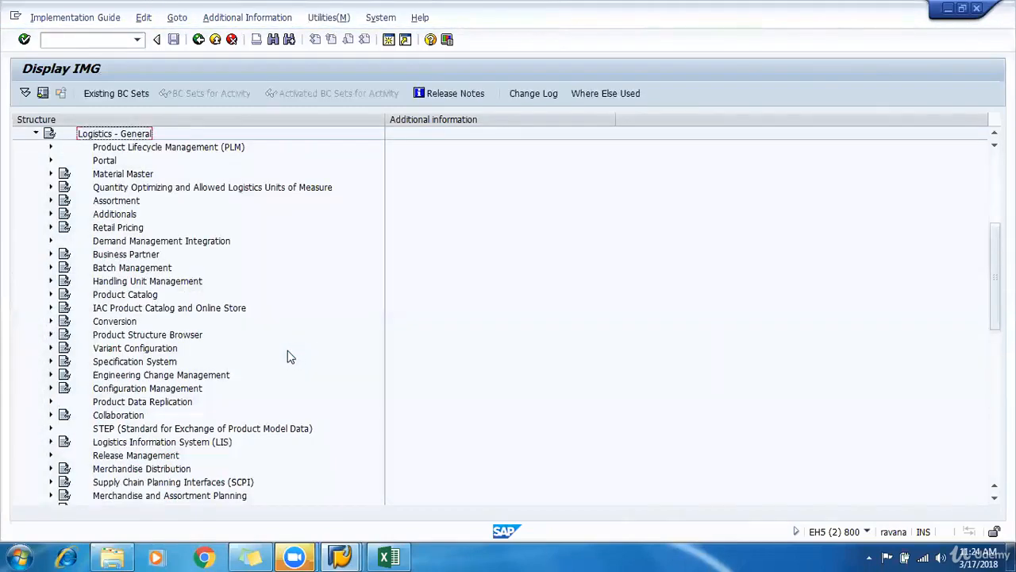
- Expand Tax on Goods Movements, India and Basic Settings under Logistics - General
scroll(288, 356, "down", 3)
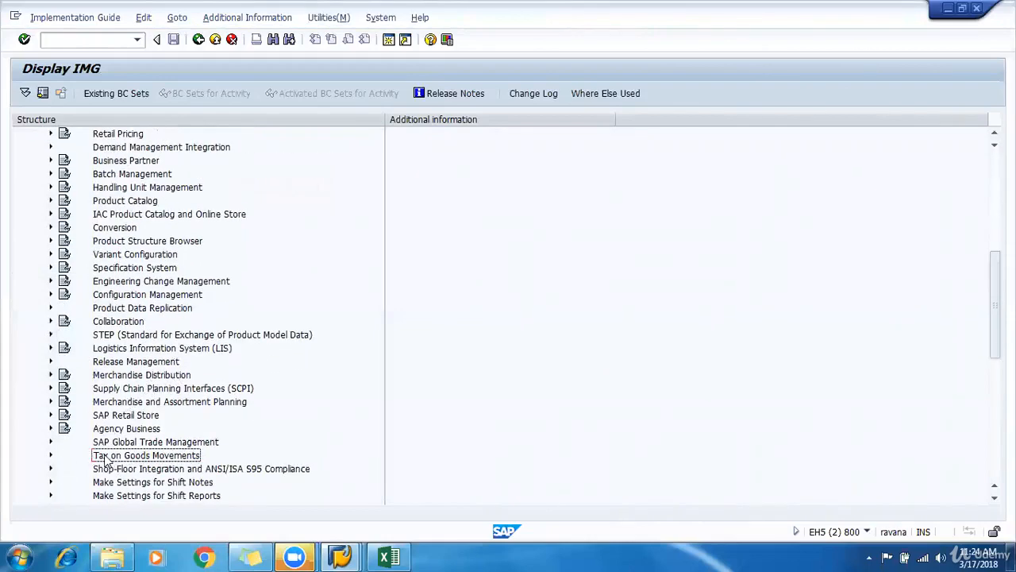
scroll(106, 459, "up", 2)
scroll(106, 459, "up", 4)
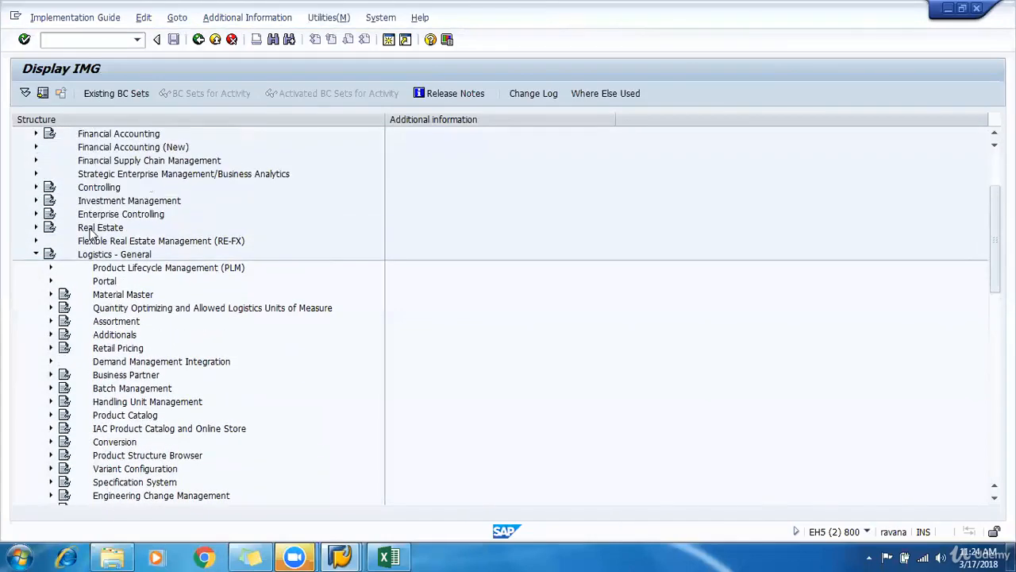
left_click(95, 256)
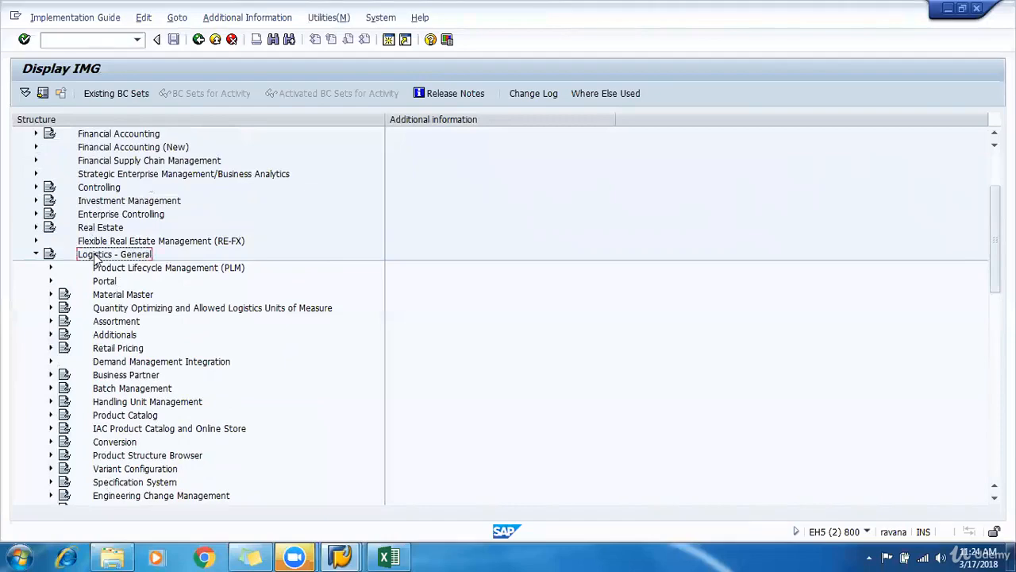
scroll(102, 258, "down", 9)
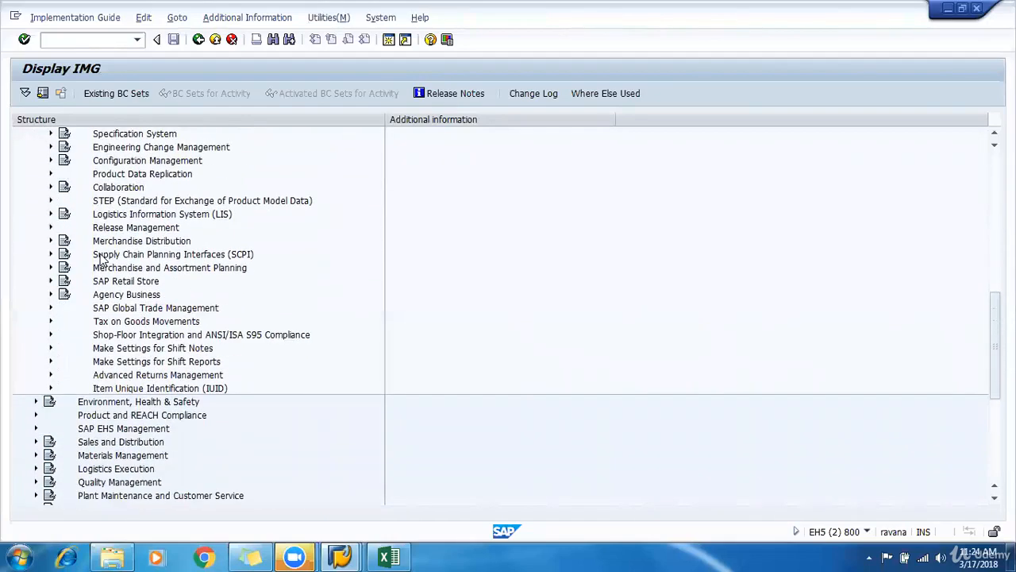
left_click(105, 322)
left_click(51, 322)
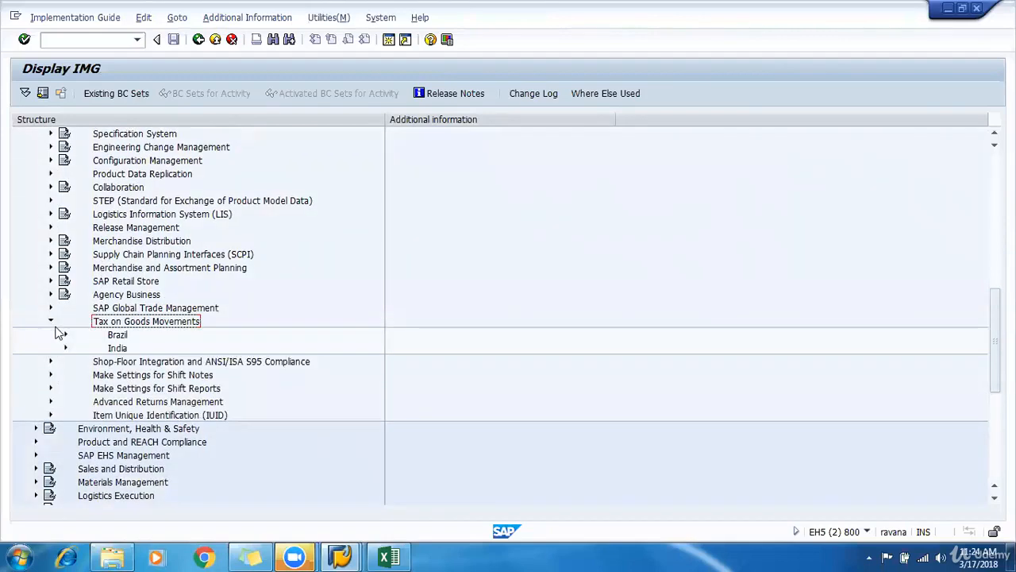
left_click(66, 348)
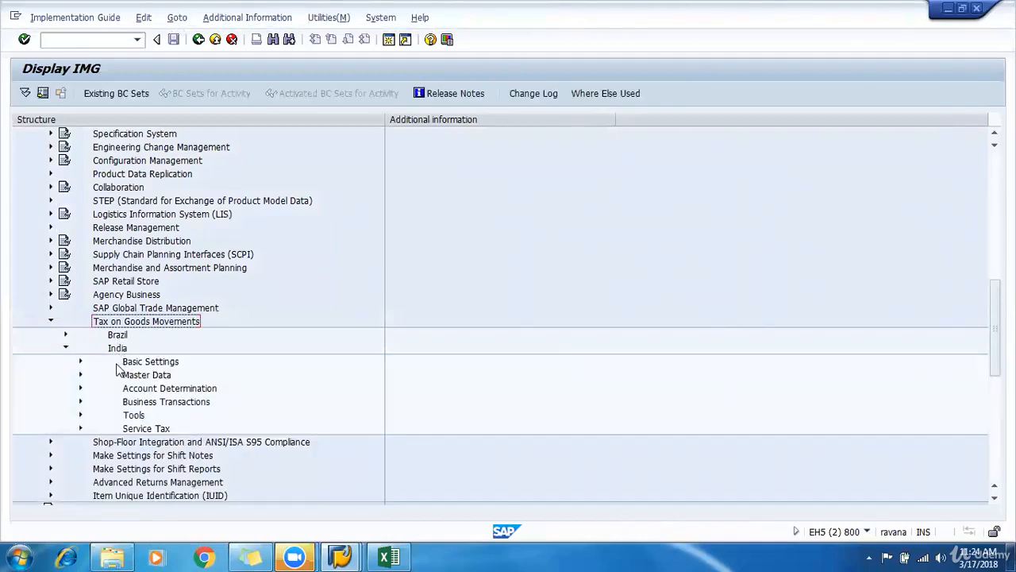
left_click(80, 363)
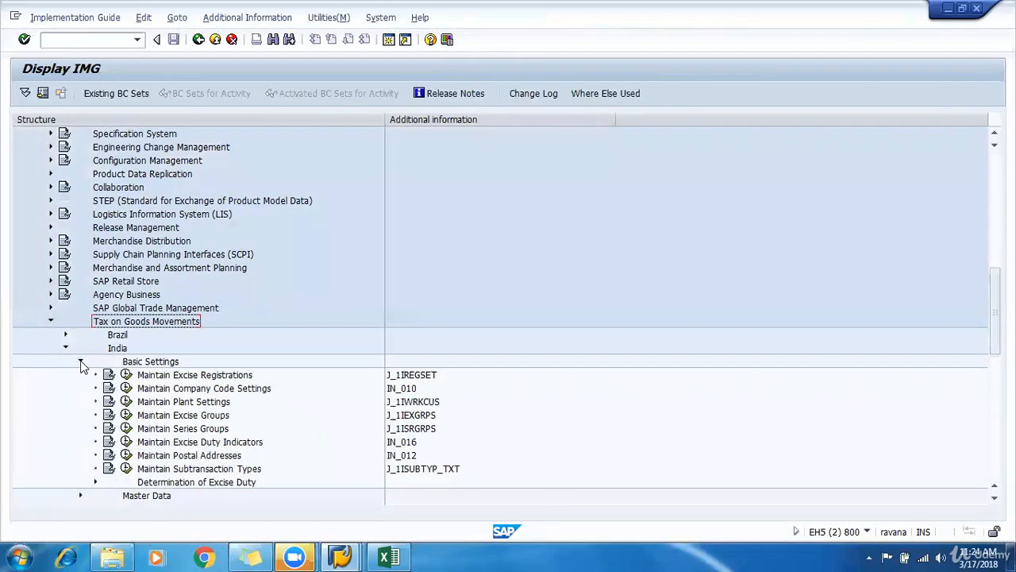
- Create a new entry in Maintain Company Code Settings for company code 9001 with CENVAT document type SA and first month 4 April
left_click(160, 389)
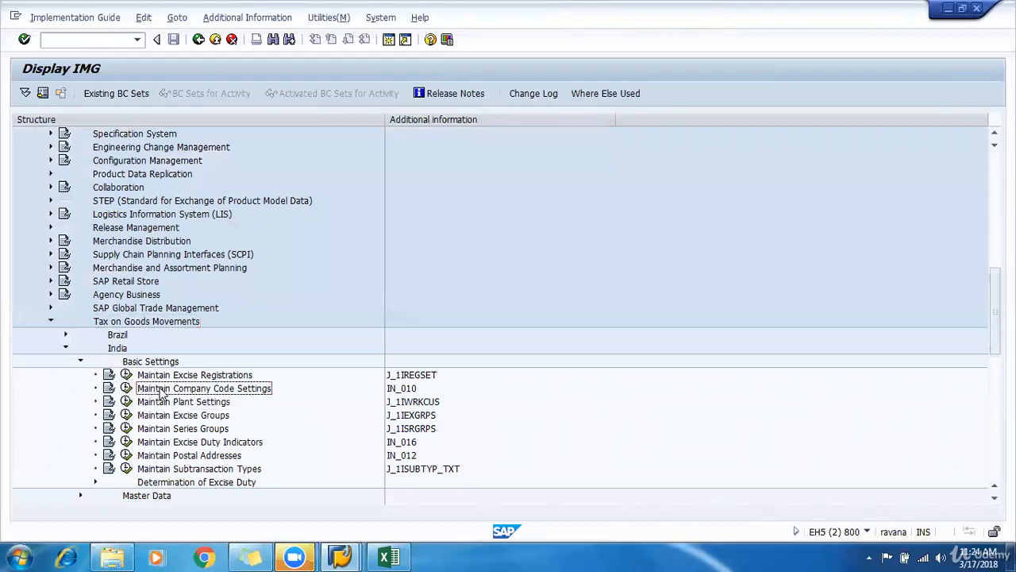
left_click(127, 389)
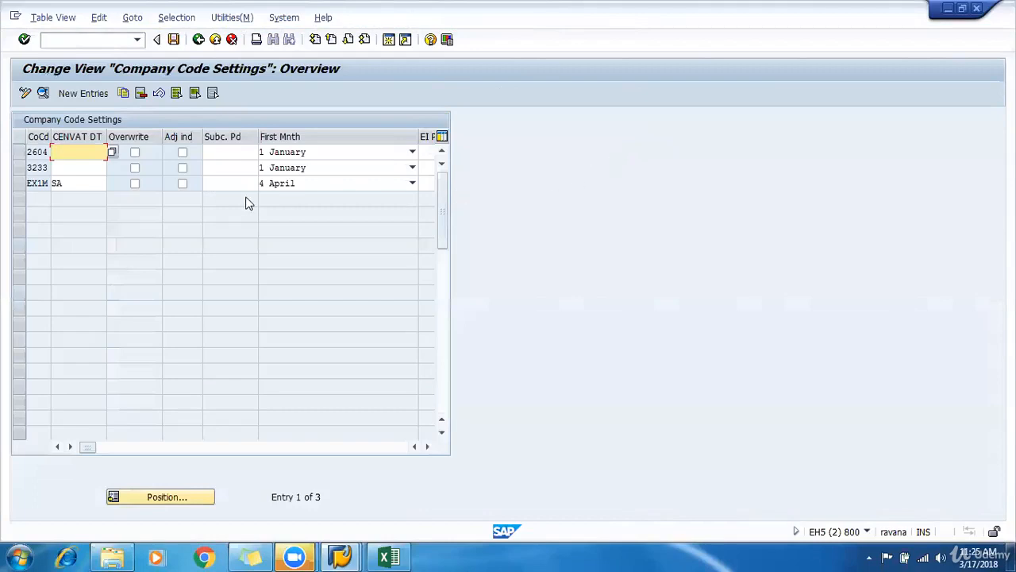
left_click(94, 95)
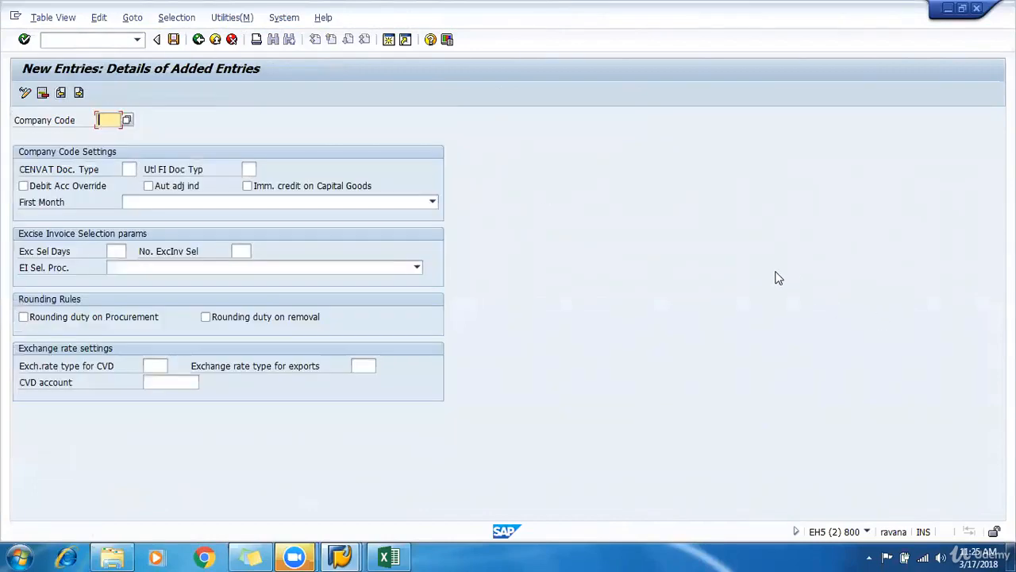
type("9001")
key("Tab")
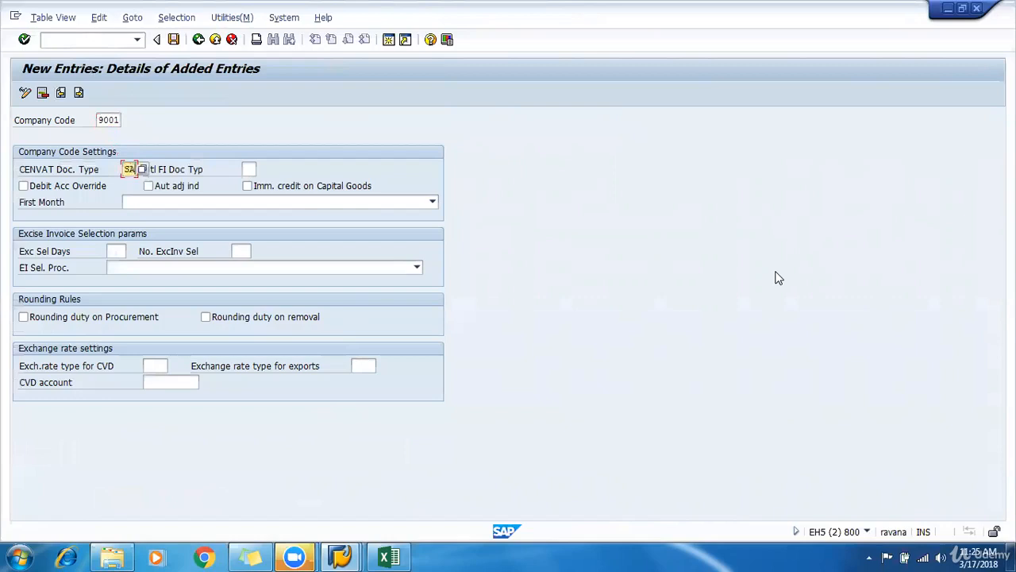
type("SA")
left_click(237, 207)
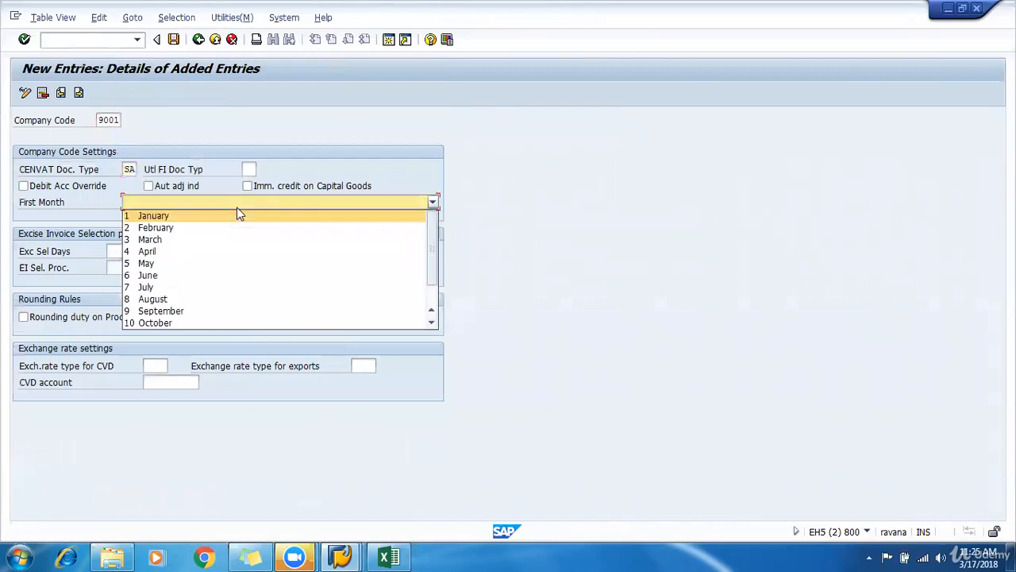
left_click(206, 252)
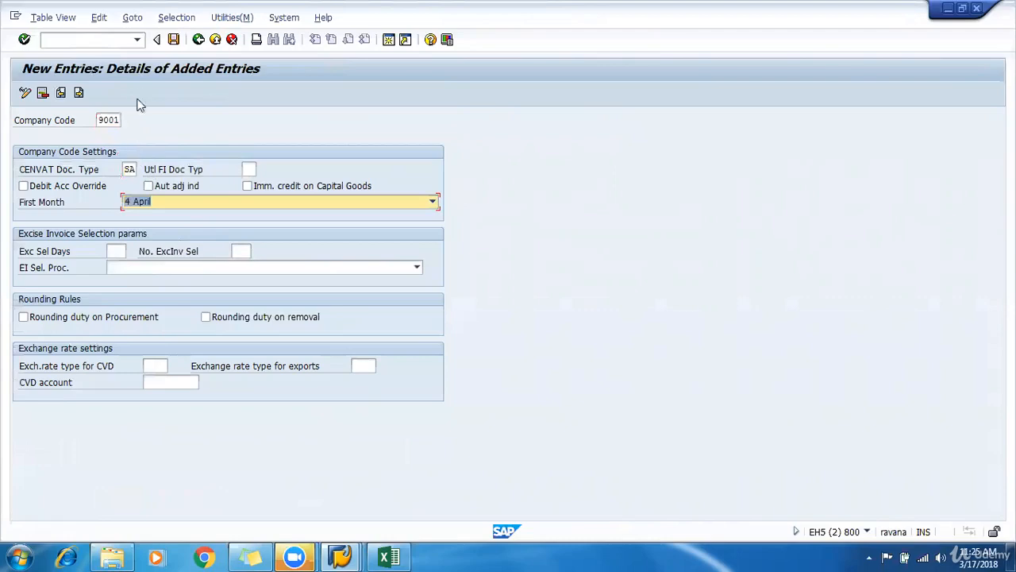
- Save the new company code settings entry to the Samsung customizing request and return to the IMG
left_click(174, 39)
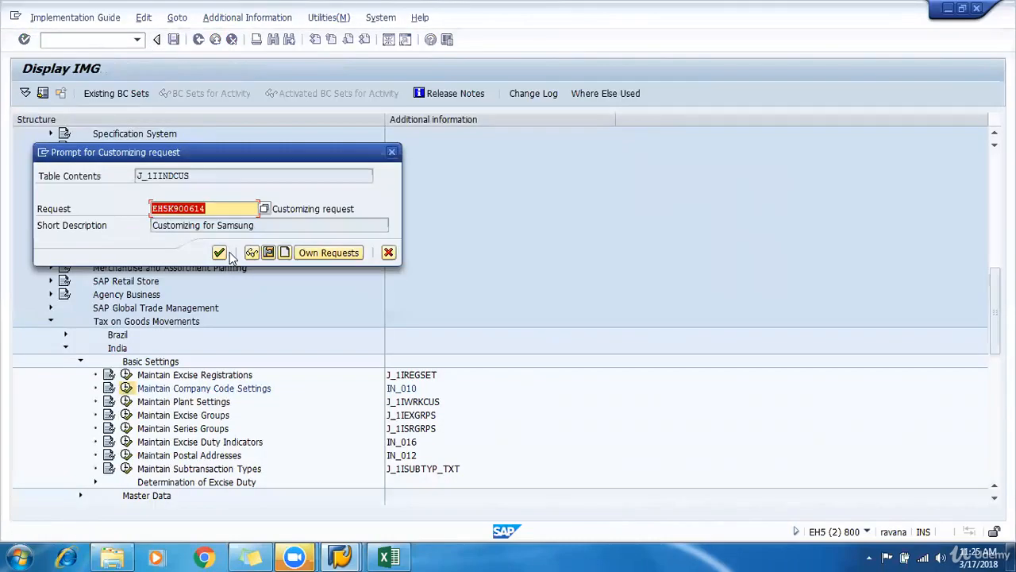
left_click(216, 252)
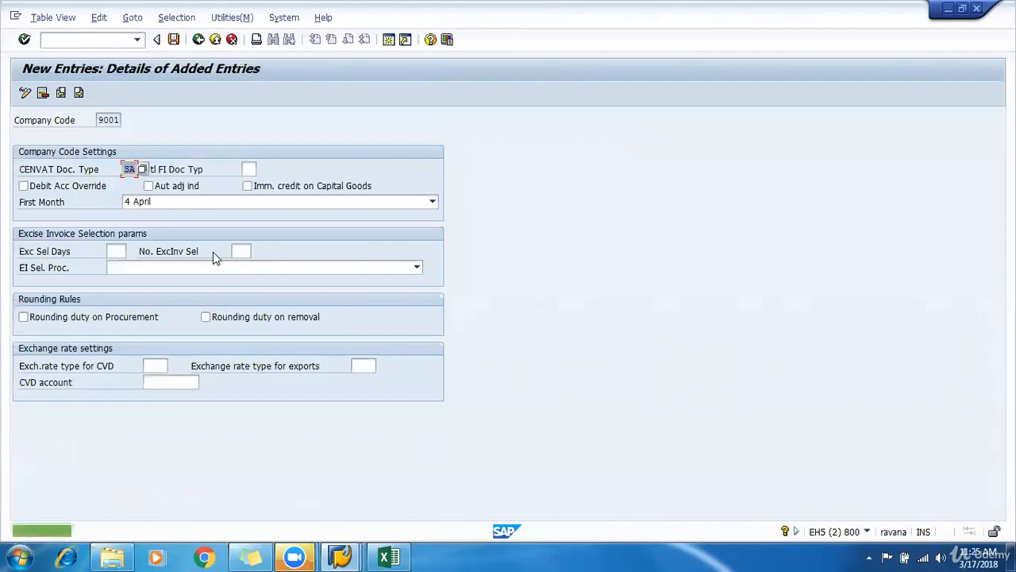
left_click(200, 43)
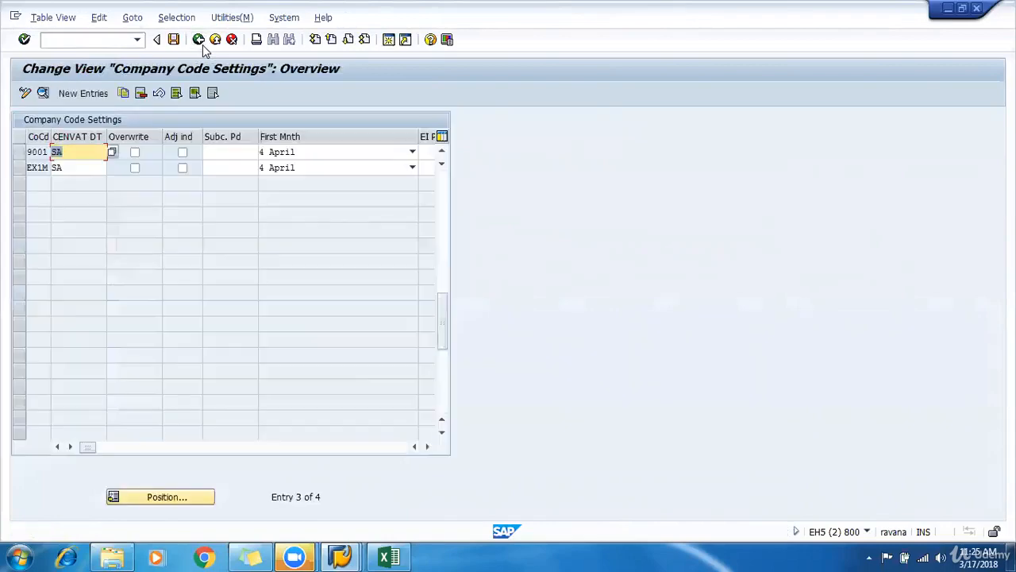
left_click(201, 44)
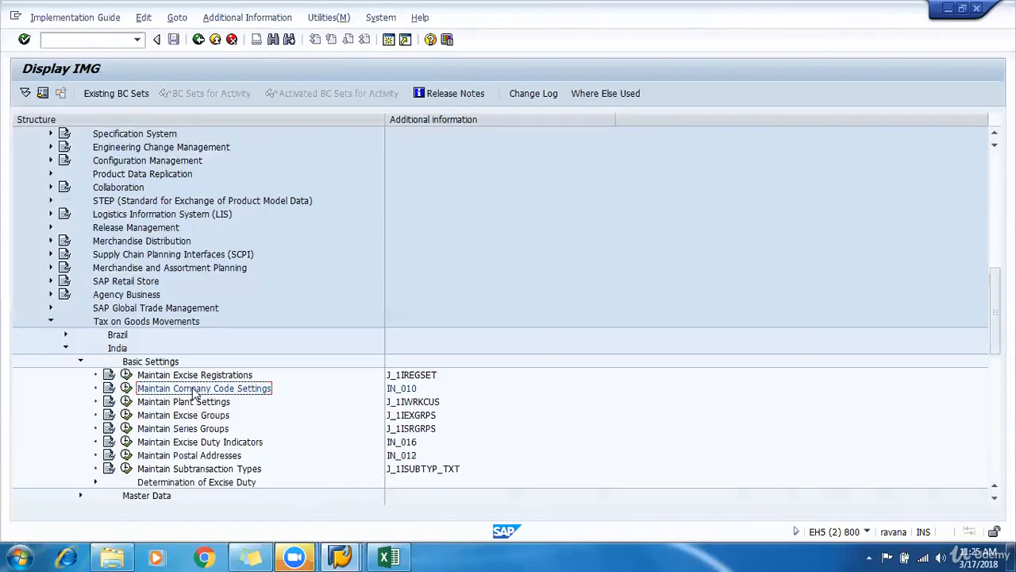
- Switch to the Excel notes and add step 8, Maintain Company Code Settings, in row 34 with a thick box border around C34:G34
key("alt+Tab")
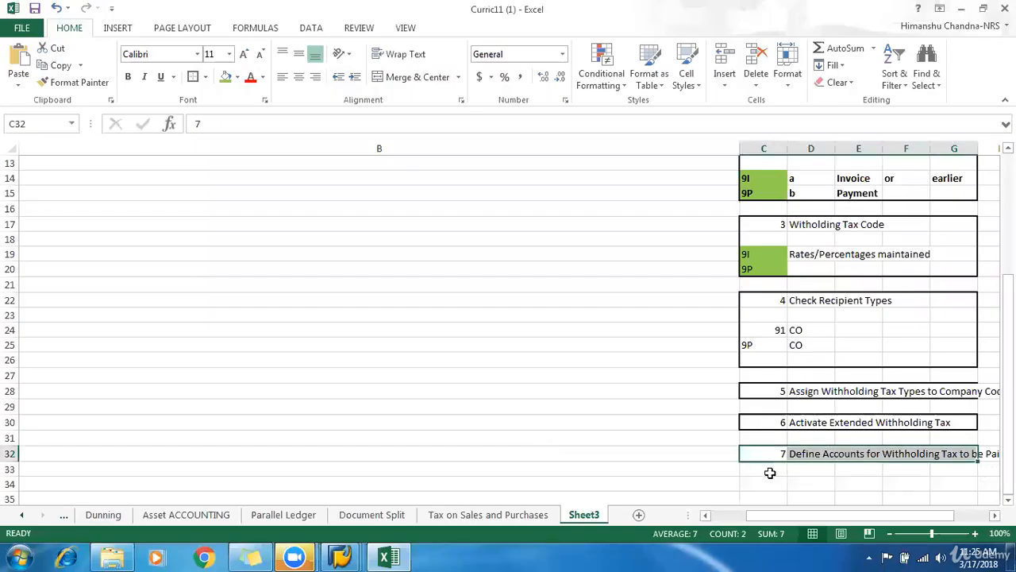
left_click(768, 476)
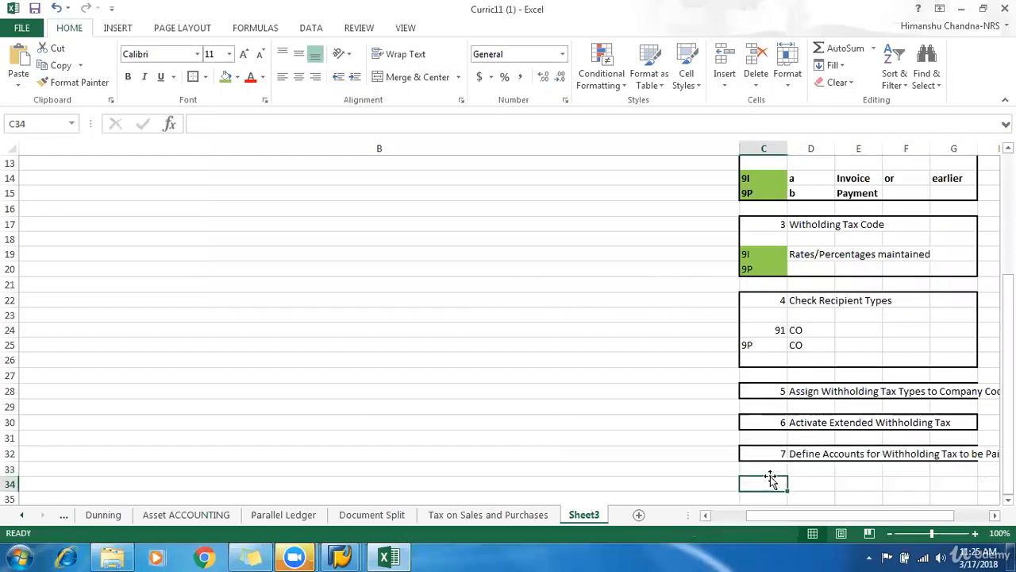
type("8")
key("Tab")
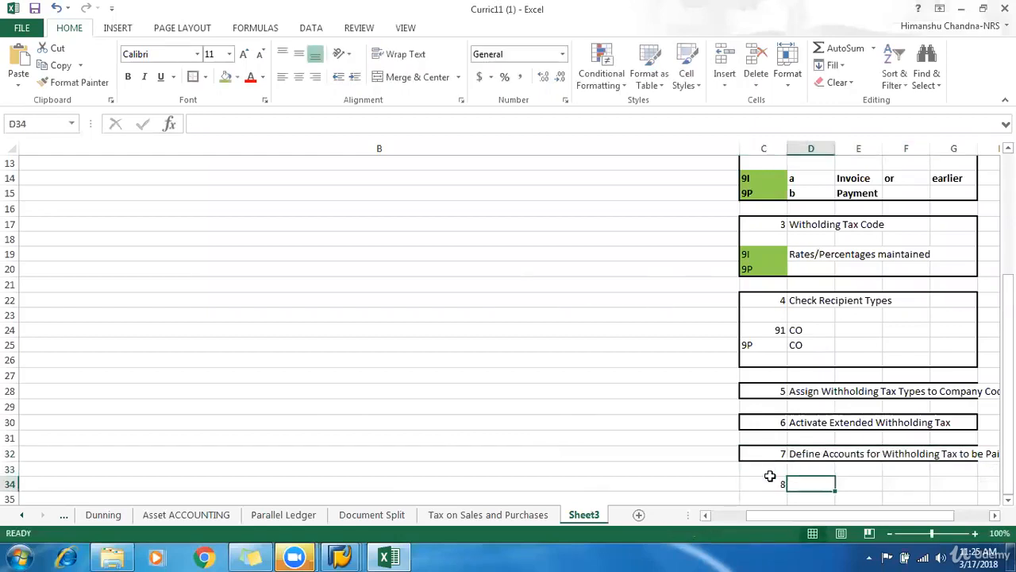
type("Maintain Company Code Settings")
left_click_drag(760, 482, 961, 483)
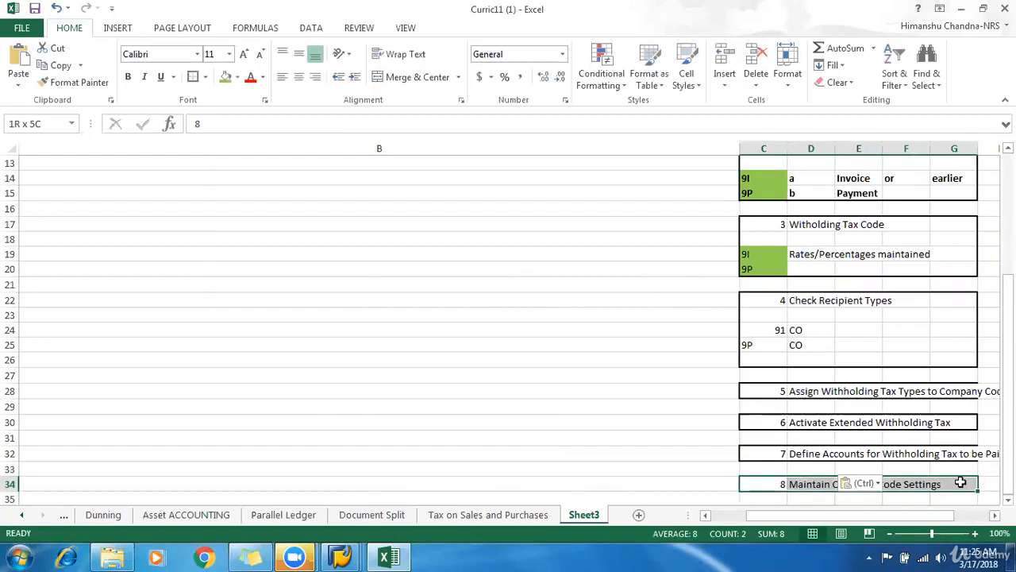
left_click(193, 77)
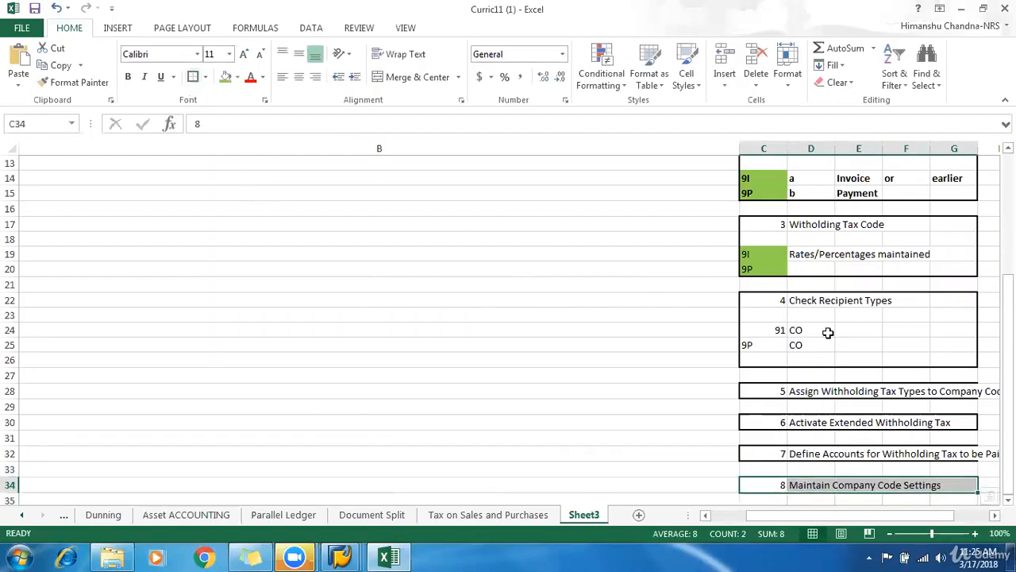
- Review the eight documented withholding tax configuration steps, from the tax keys down to the company code settings
scroll(829, 332, "up", 4)
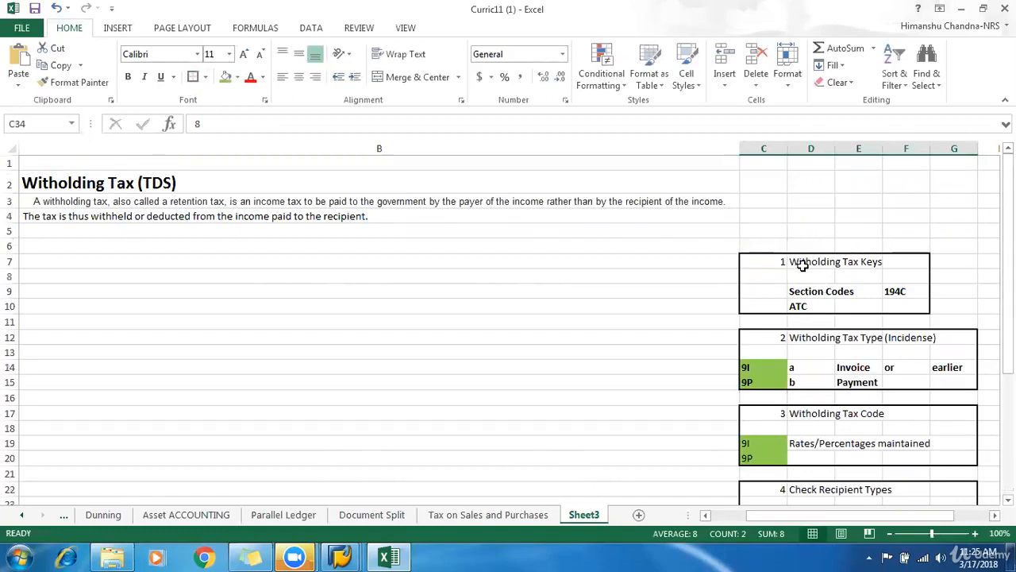
scroll(833, 262, "down", 1)
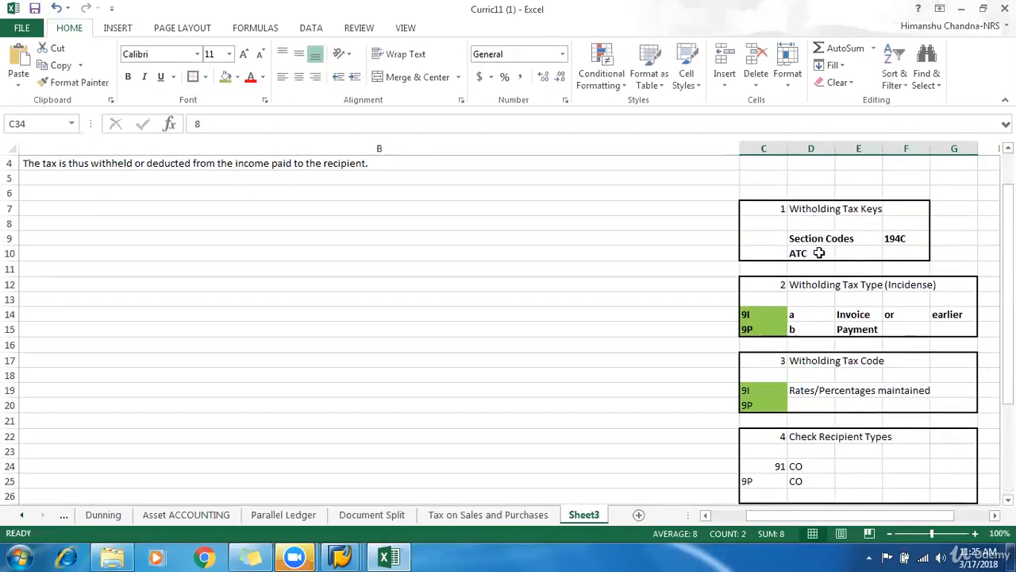
left_click(806, 288)
left_click(844, 286)
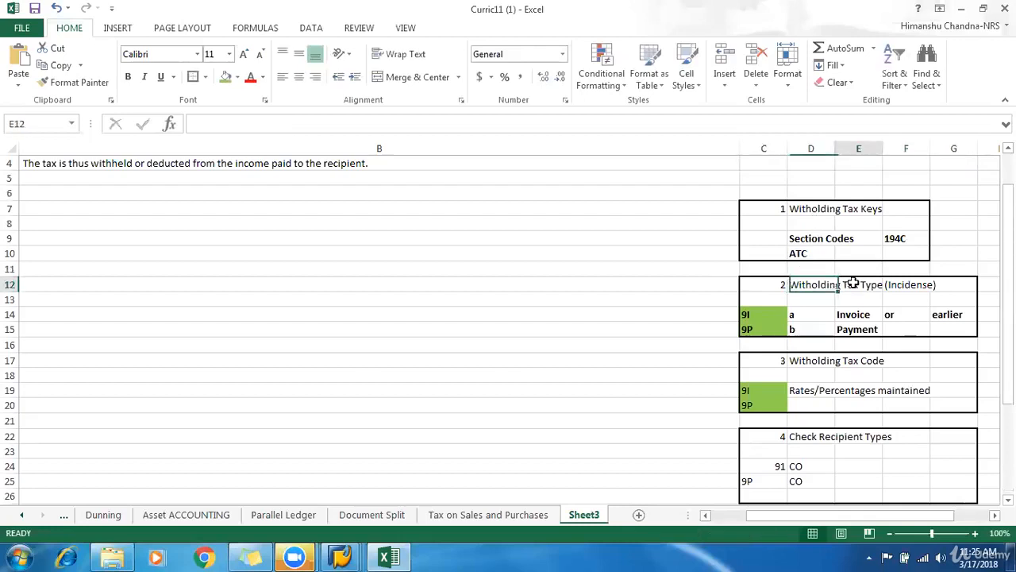
scroll(850, 308, "down", 3)
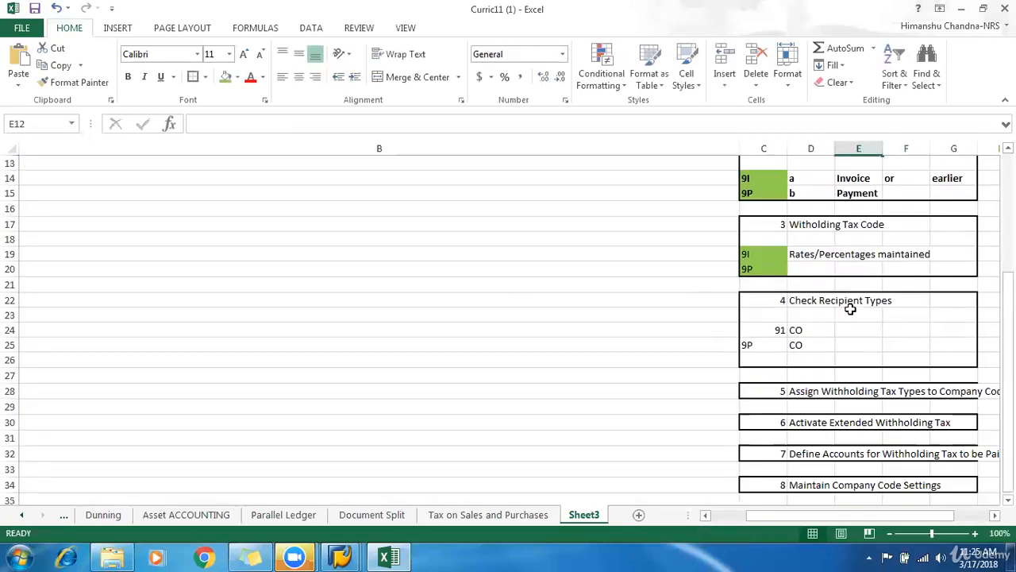
left_click(818, 255)
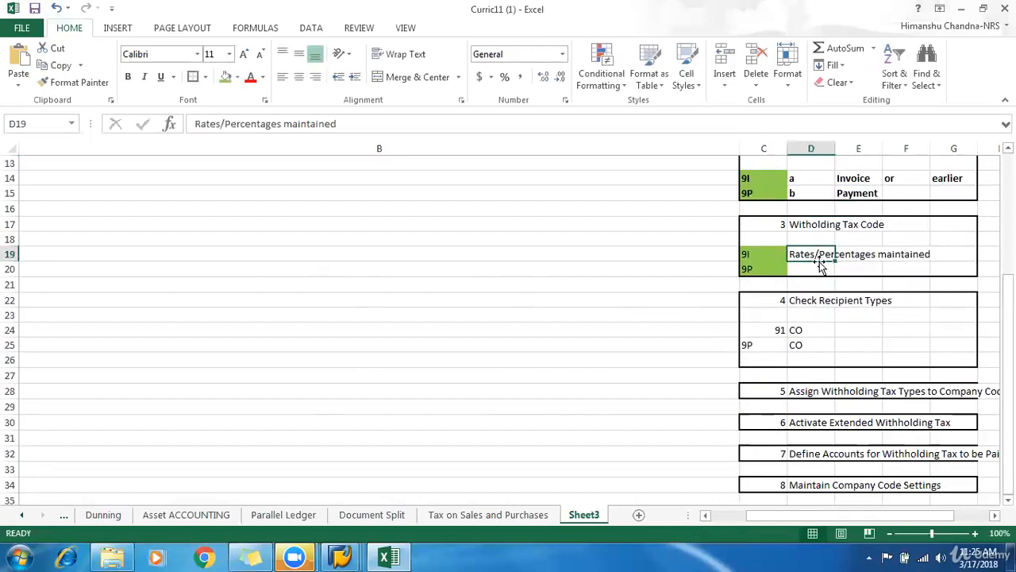
scroll(809, 306, "down", 2)
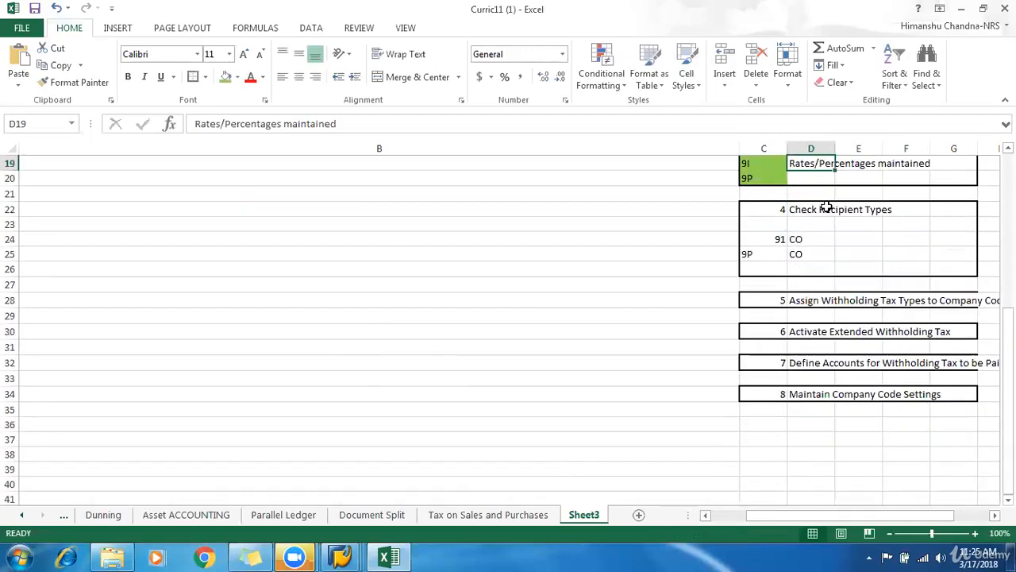
left_click(821, 251)
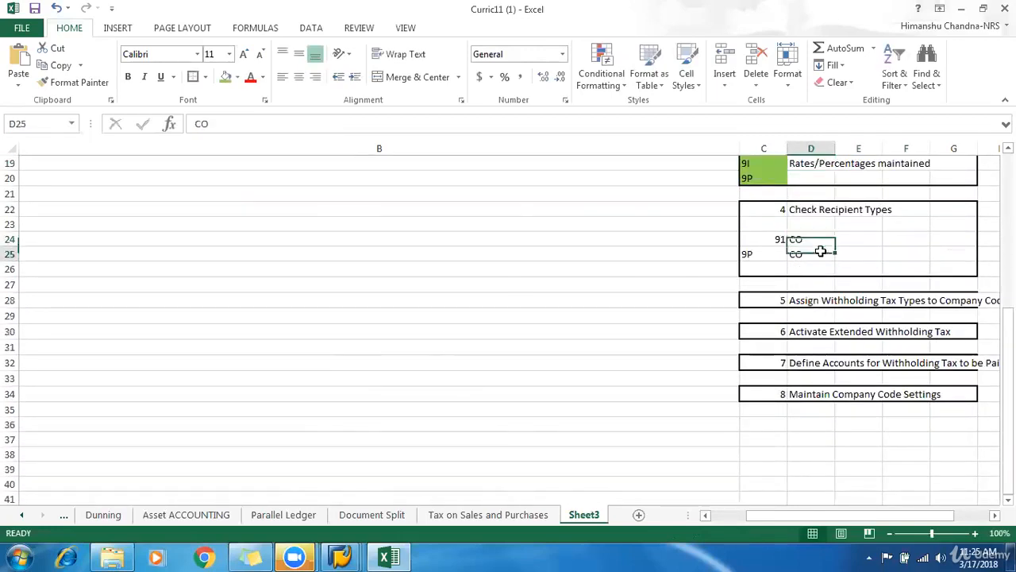
left_click(810, 312)
left_click(814, 303)
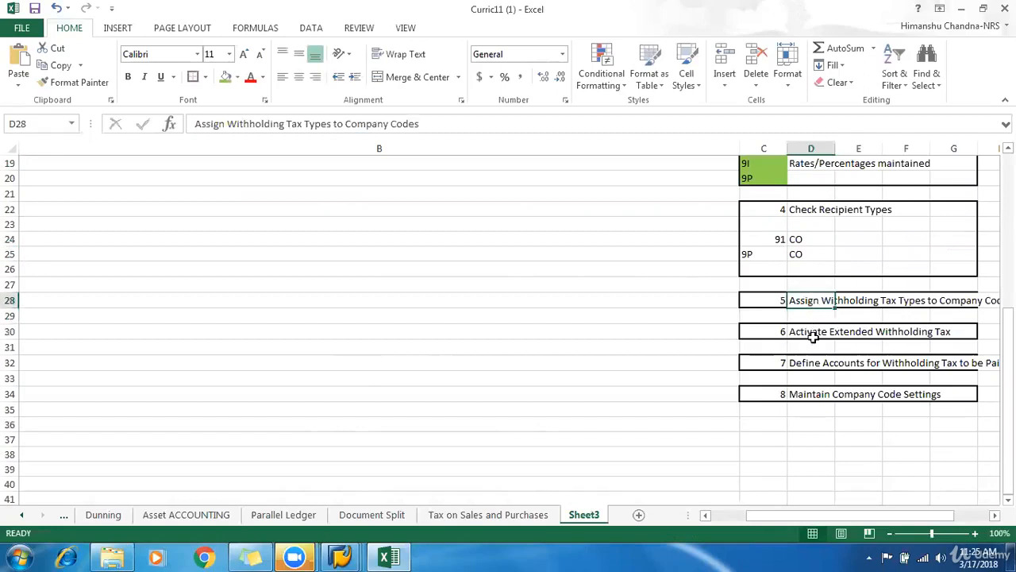
left_click(813, 337)
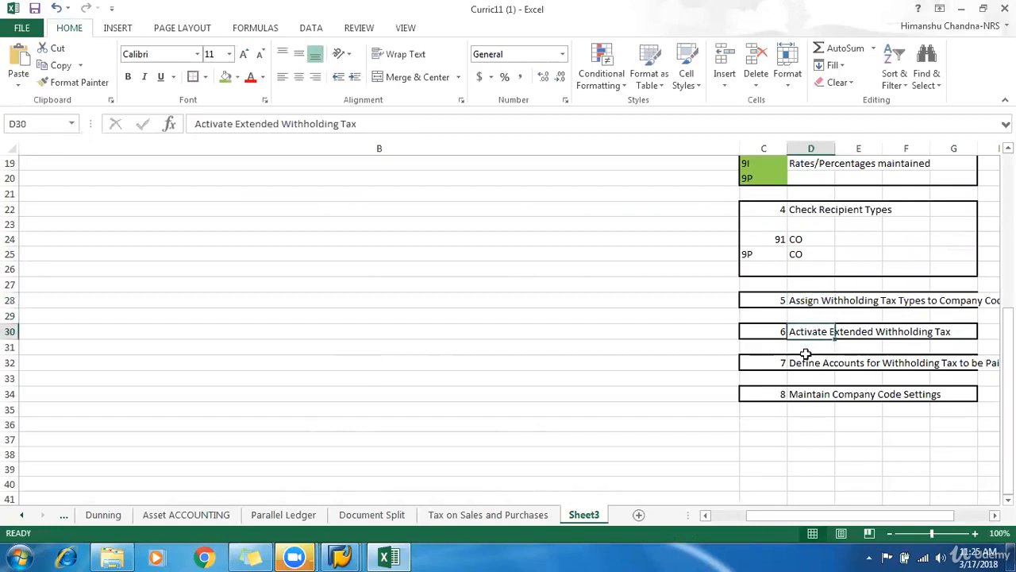
left_click(800, 359)
left_click(808, 395)
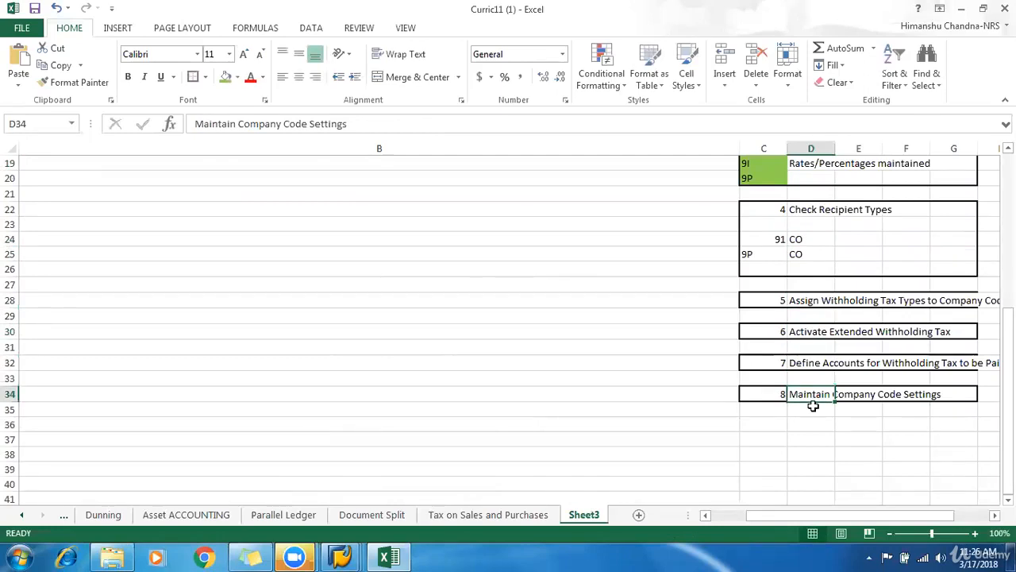
- Enter the note Logistics General in bold in cell D35, beneath step 8
left_click(813, 406)
type("Logi")
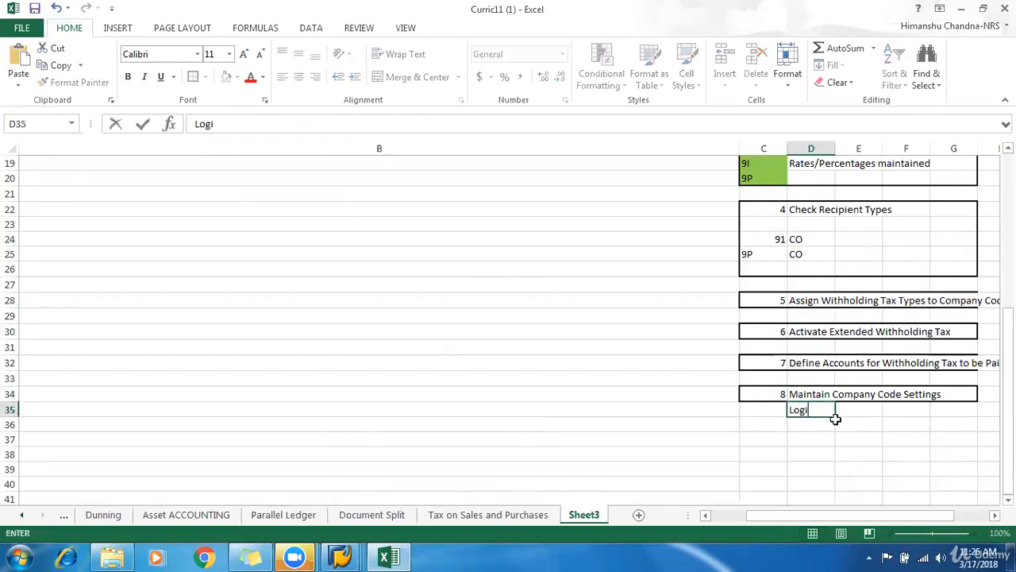
type("stics General")
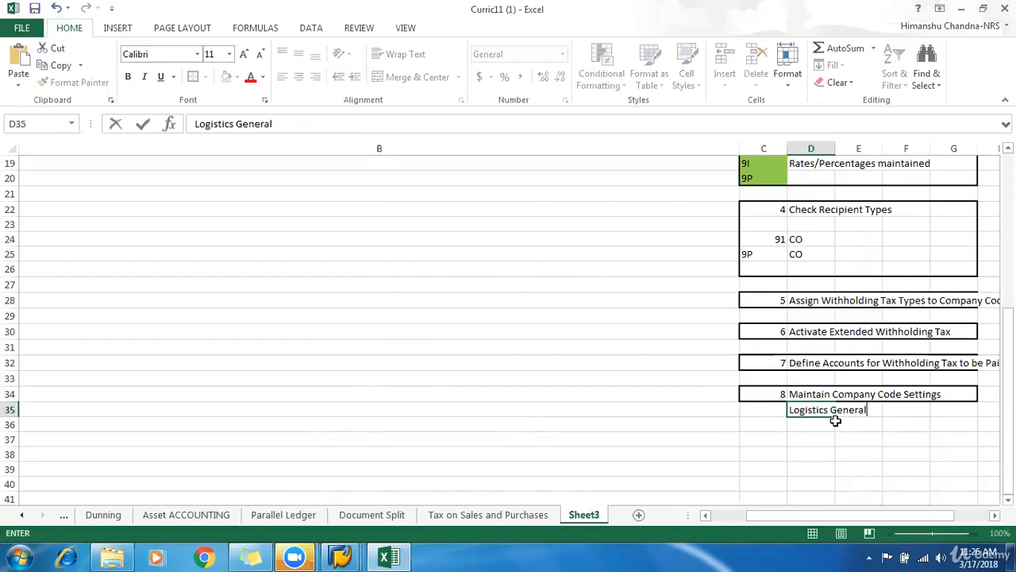
key("Return")
left_click(835, 415)
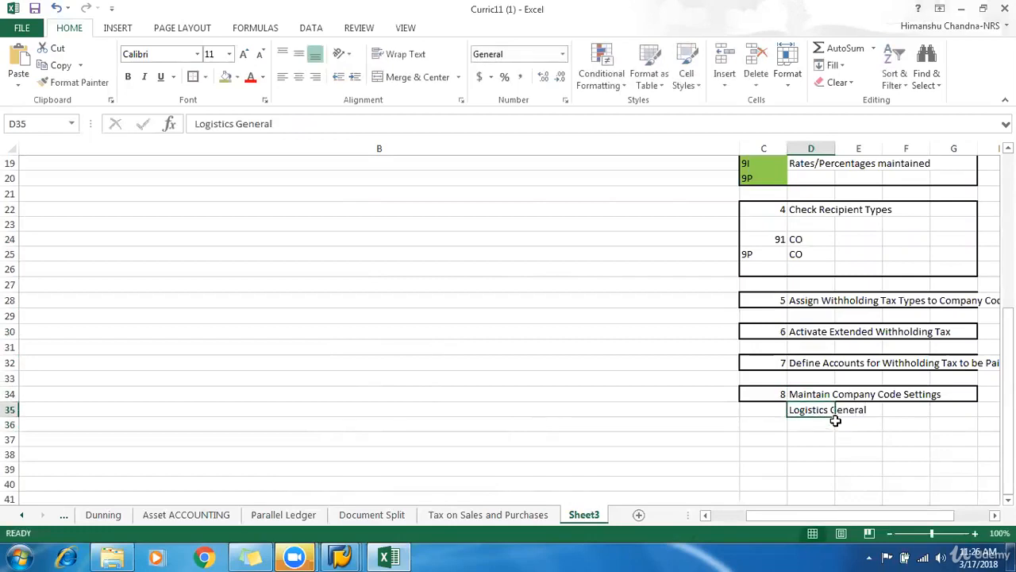
key("ctrl+b")
- Clear the existing borders from C34:G35 and apply one thick box border around the range
left_click_drag(760, 392, 977, 408)
left_click(205, 77)
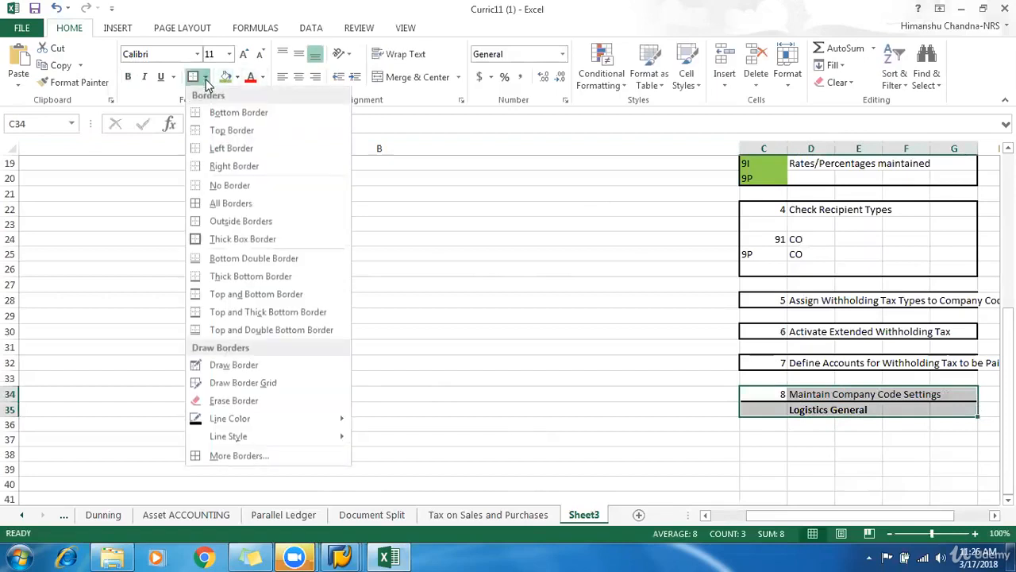
left_click(212, 187)
left_click(205, 77)
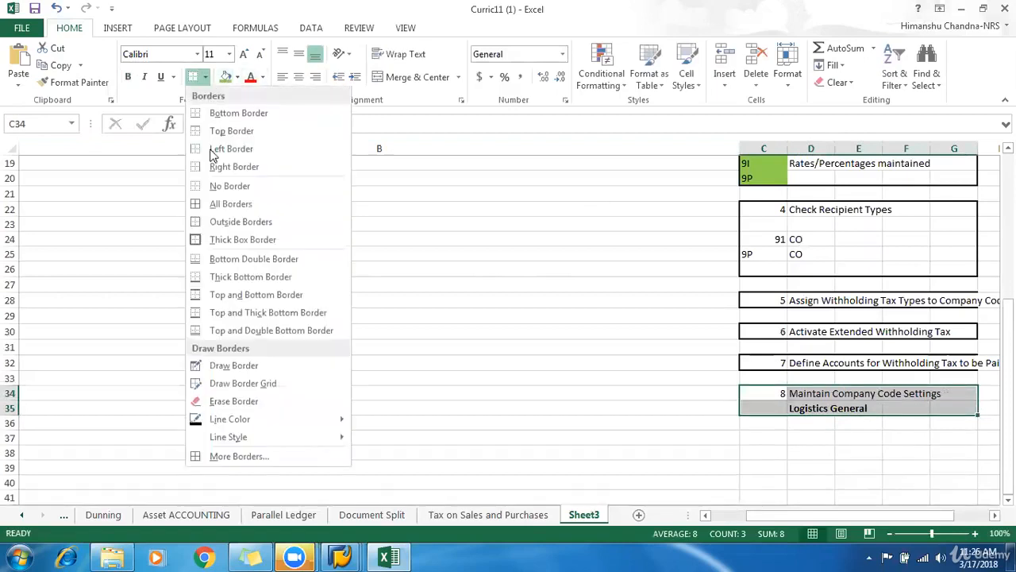
left_click(238, 239)
left_click(861, 449)
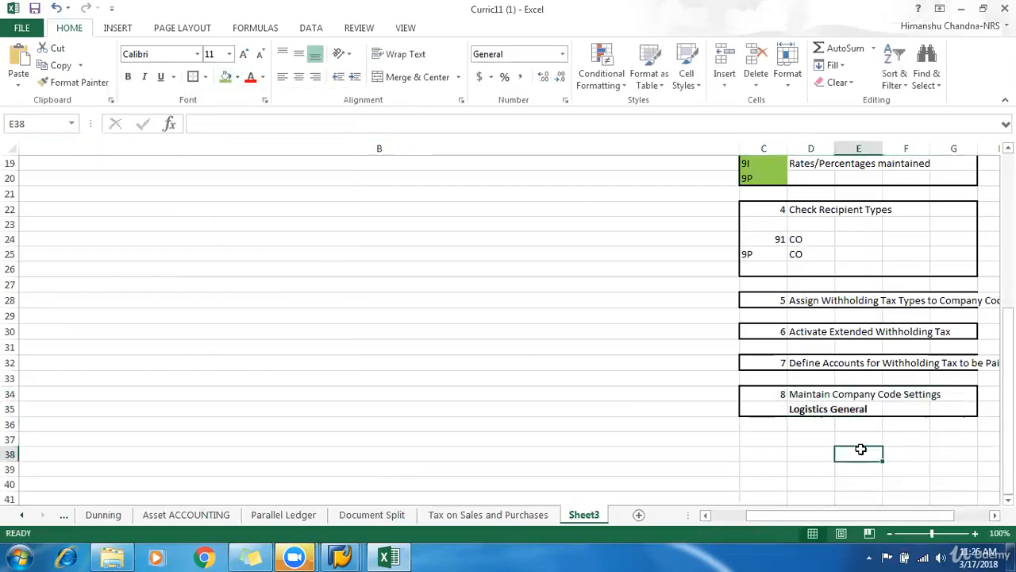
- Add a bold Master Data heading in cell C37 below the configuration steps and copy that cell
scroll(774, 421, "up", 6)
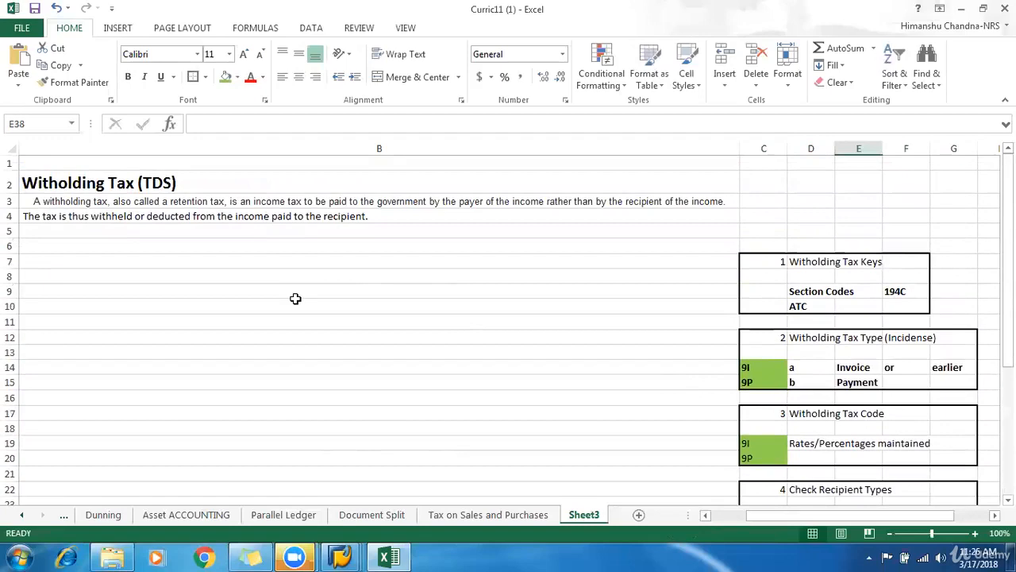
scroll(295, 299, "down", 8)
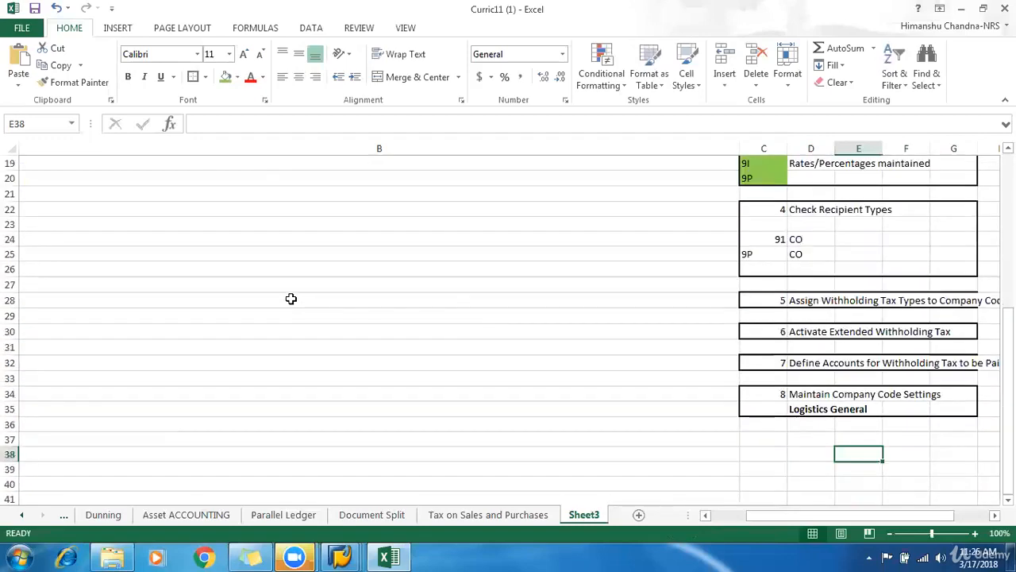
left_click(769, 351)
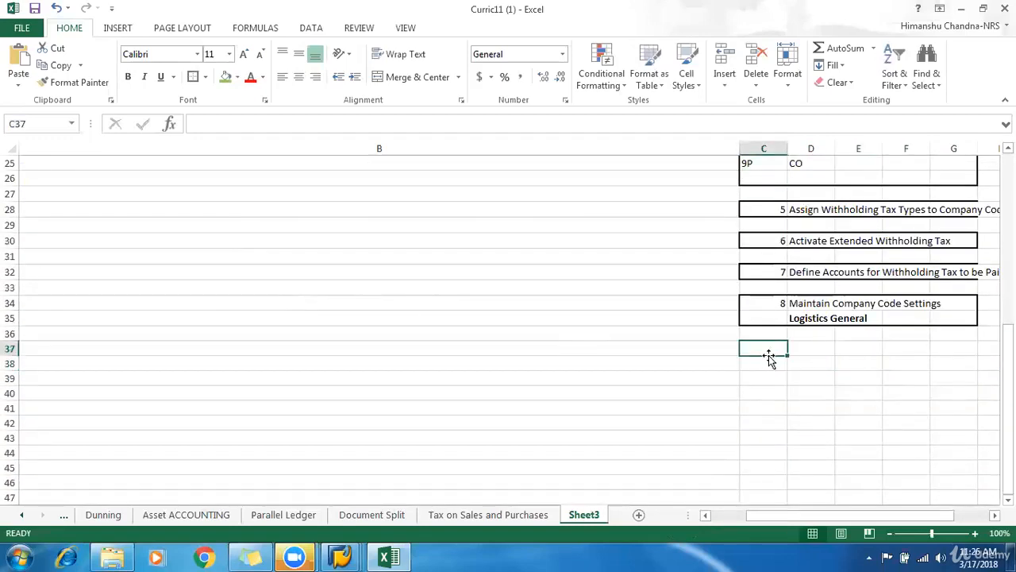
type("Maste")
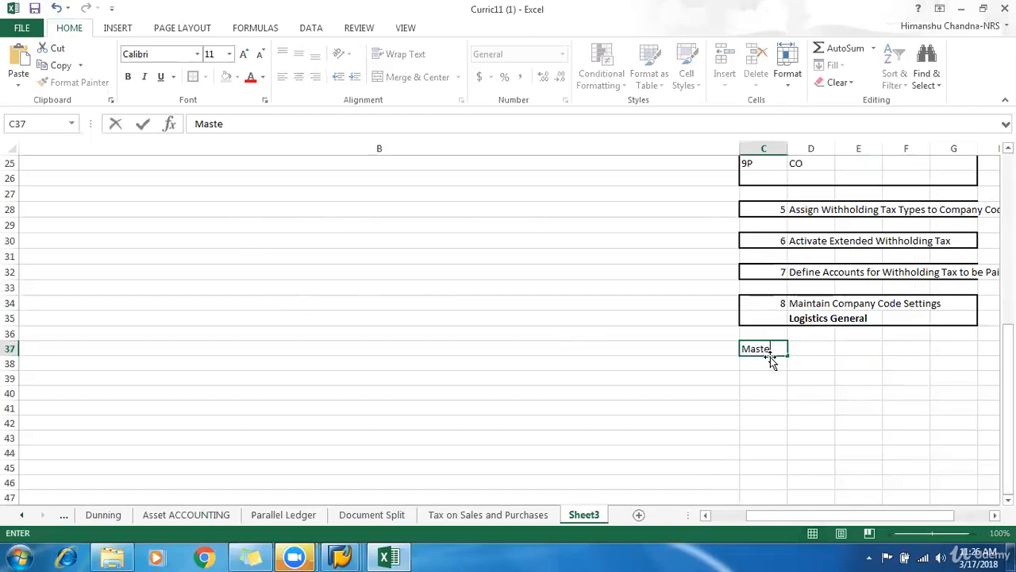
type("r Data")
key("Return")
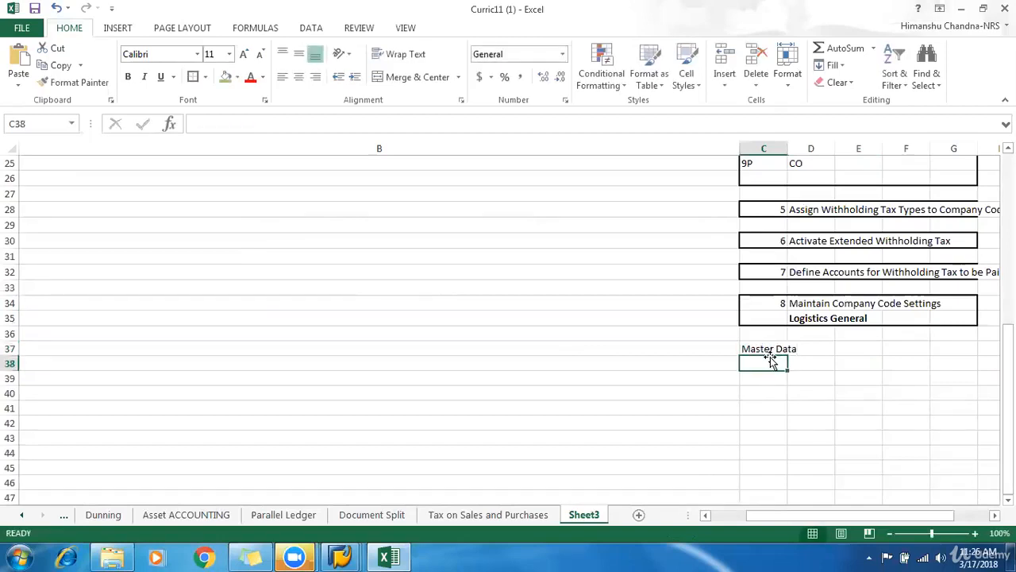
left_click(767, 353)
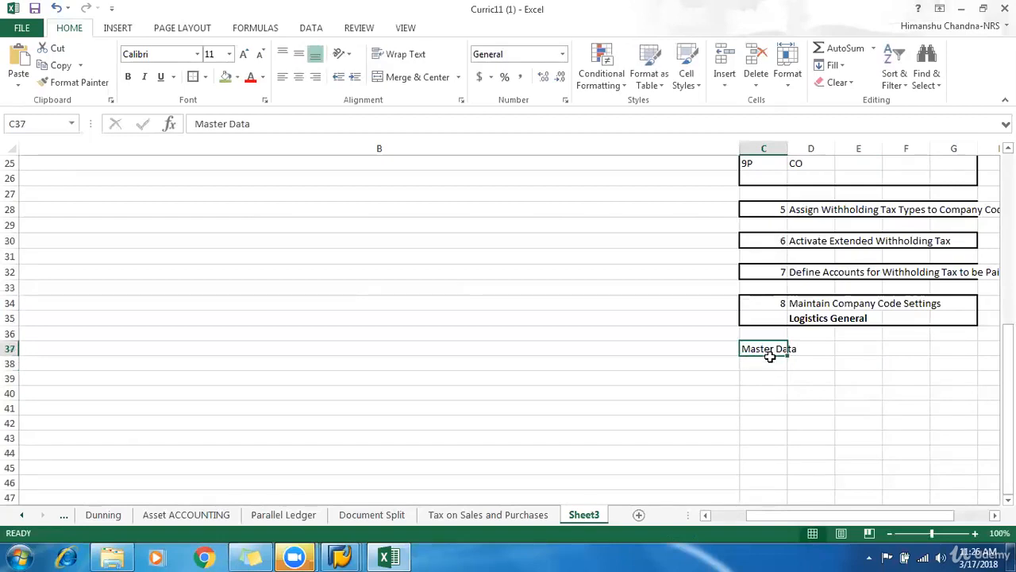
key("ctrl+b")
key("ctrl+c")
- Enter step 9 in C39 with the description Assign Withodling Tax to Master in D39, beneath the Master Data heading
key("Right")
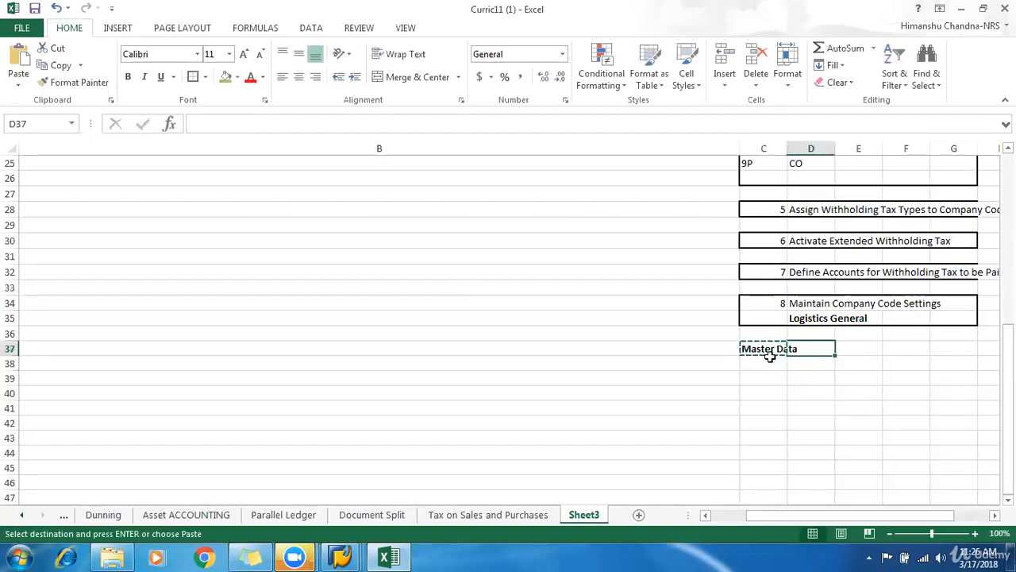
key("Down")
key("Down")
key("Left")
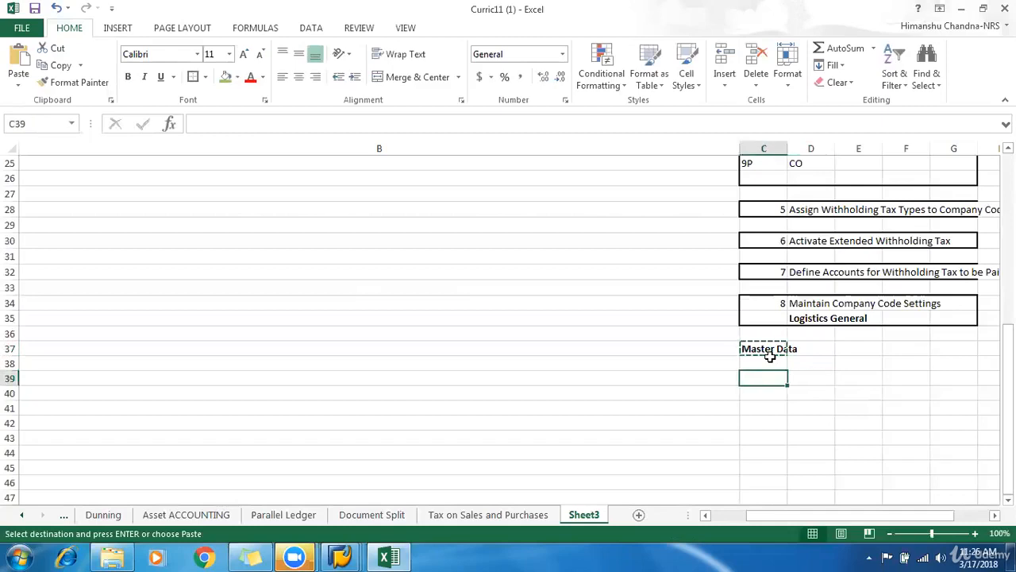
type("9")
key("Right")
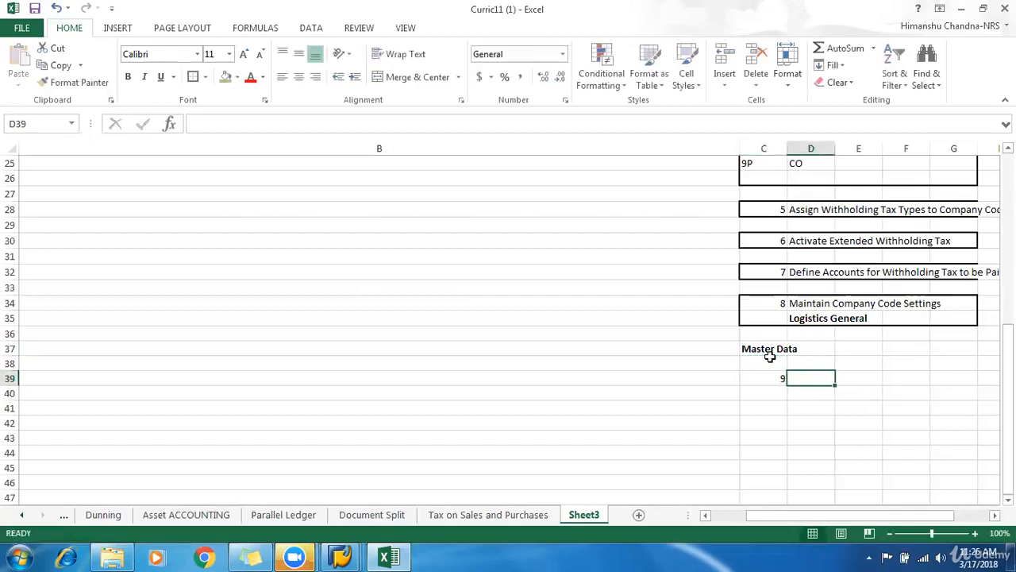
type("Assign ")
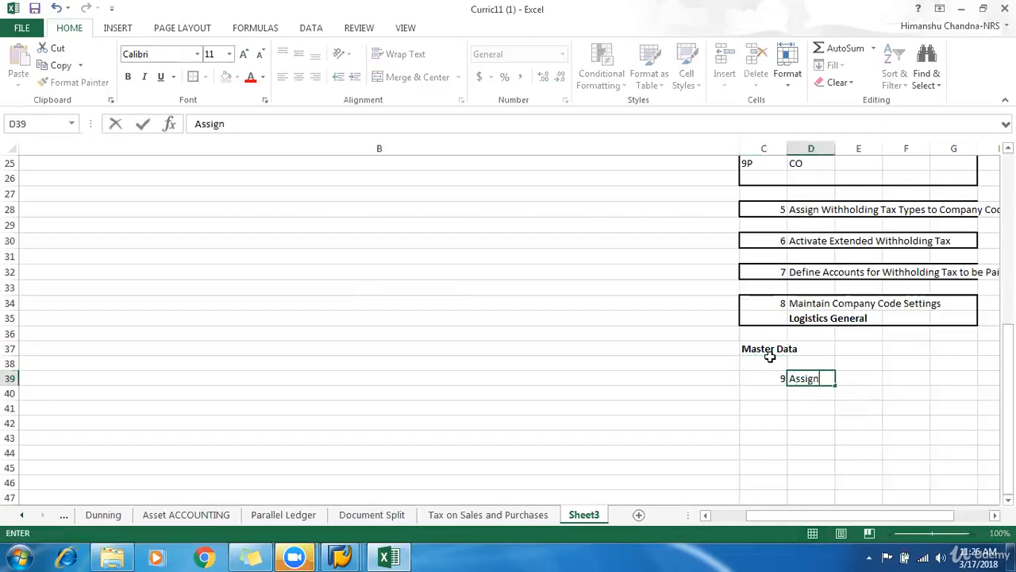
type("Withodling Tax to")
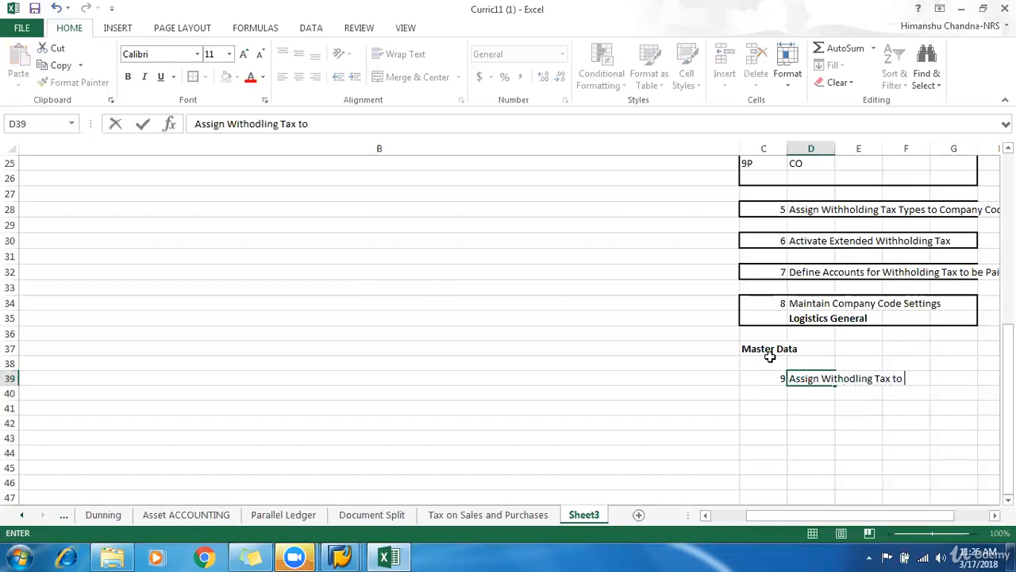
type(" Master")
key("Return")
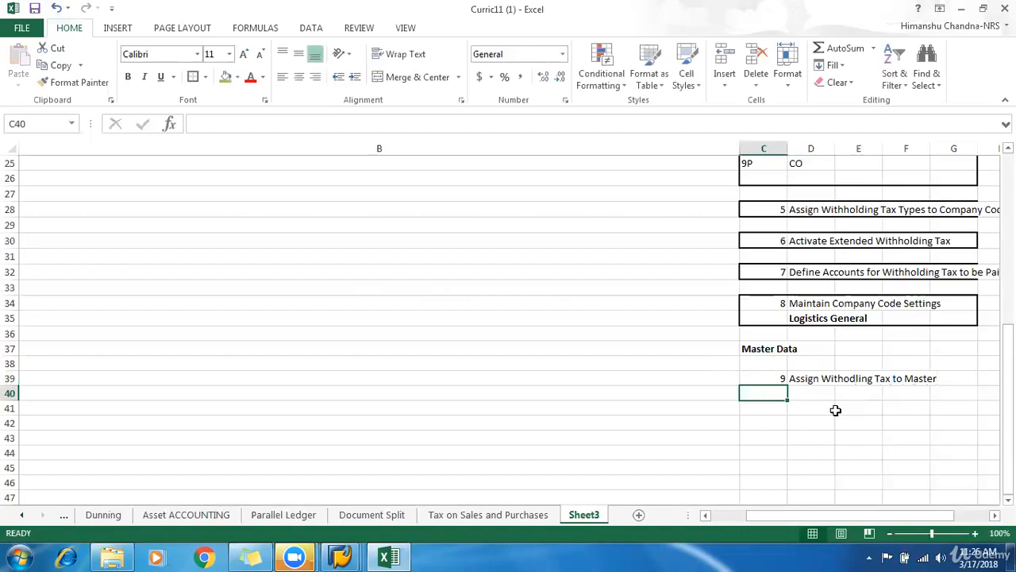
- Record transaction FK02 in D40 and Vendor Master in E40, beneath step 9
left_click(808, 391)
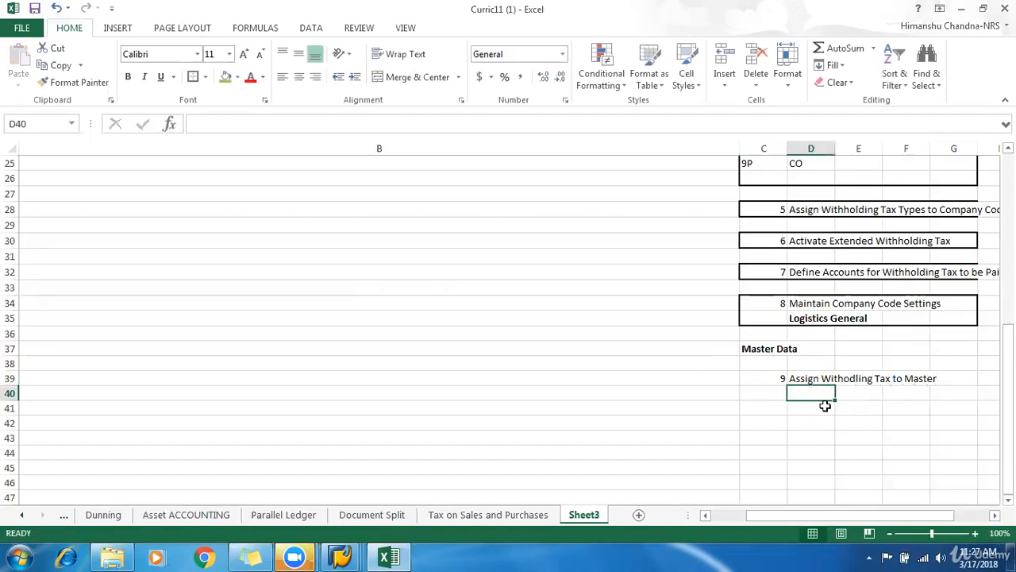
type("FK02")
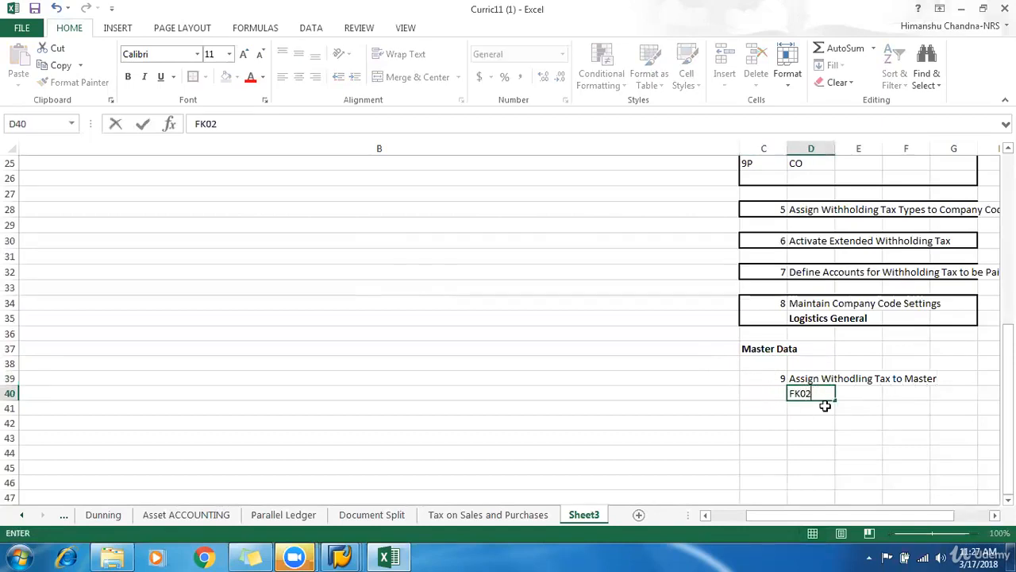
key("Tab")
type("Vendor M")
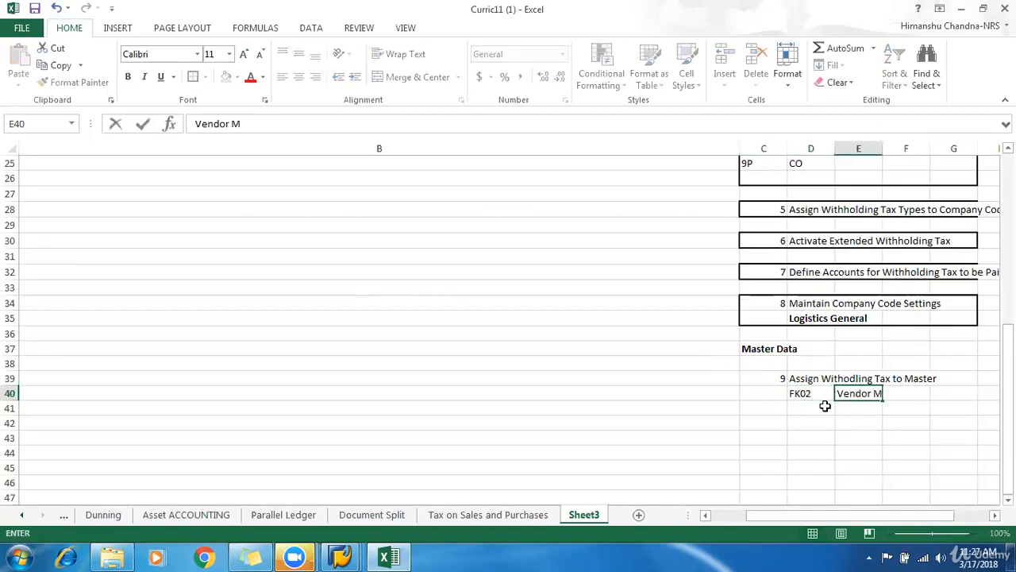
type("atswer")
key("BackSpace")
key("BackSpace")
key("BackSpace")
type("ster")
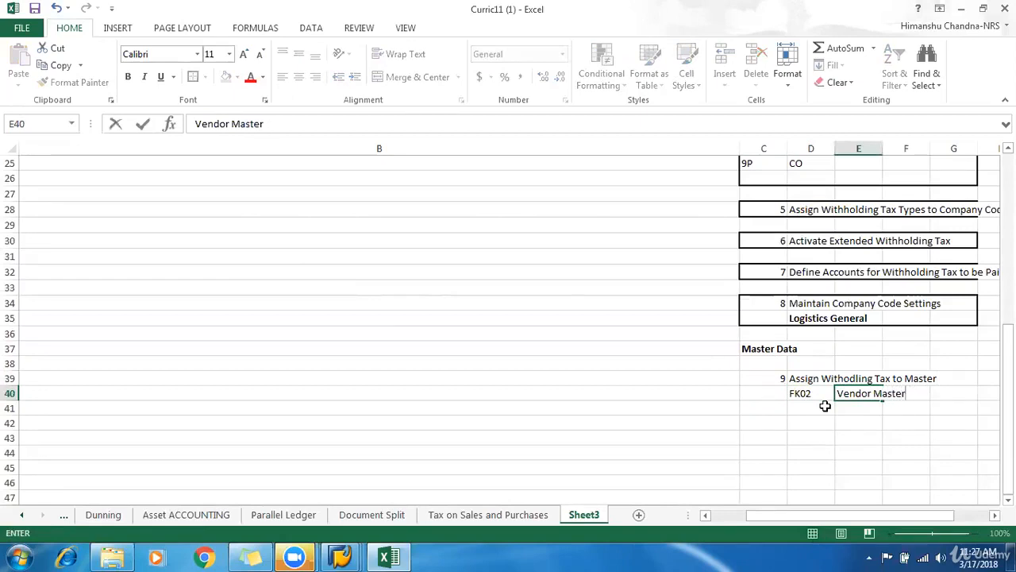
left_click(824, 406)
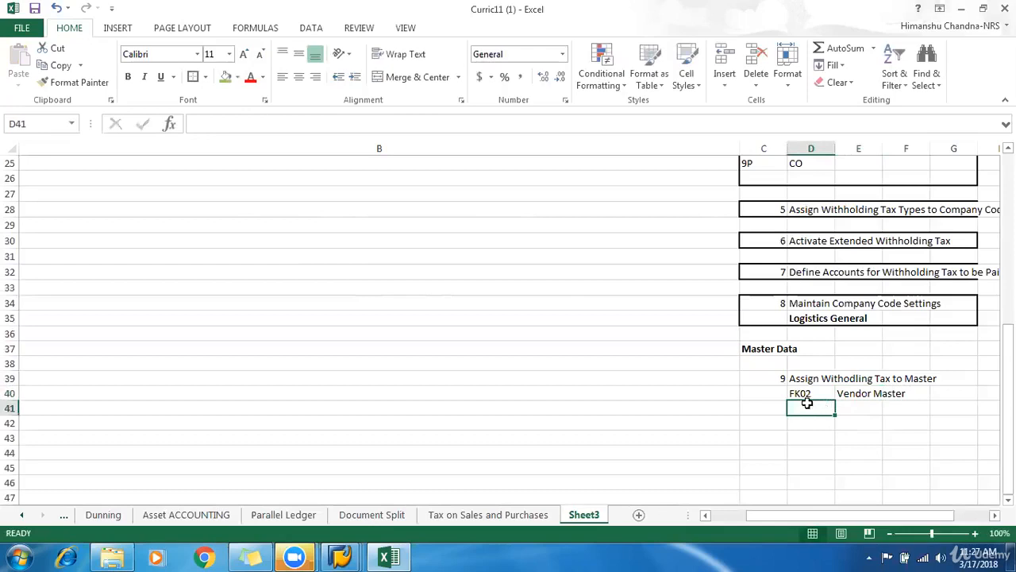
left_click_drag(810, 381, 859, 394)
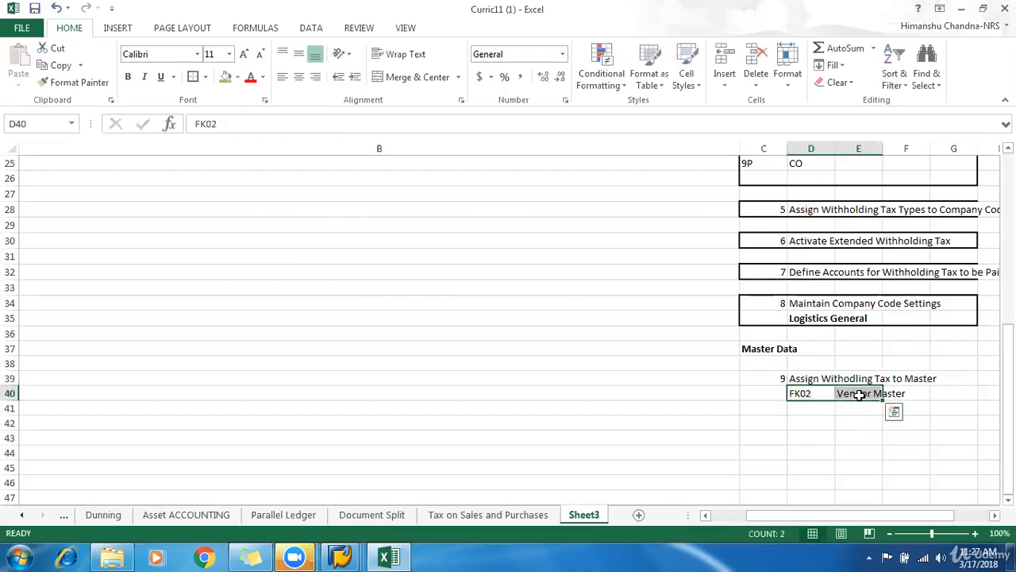
key("ctrl+q")
left_click(773, 421)
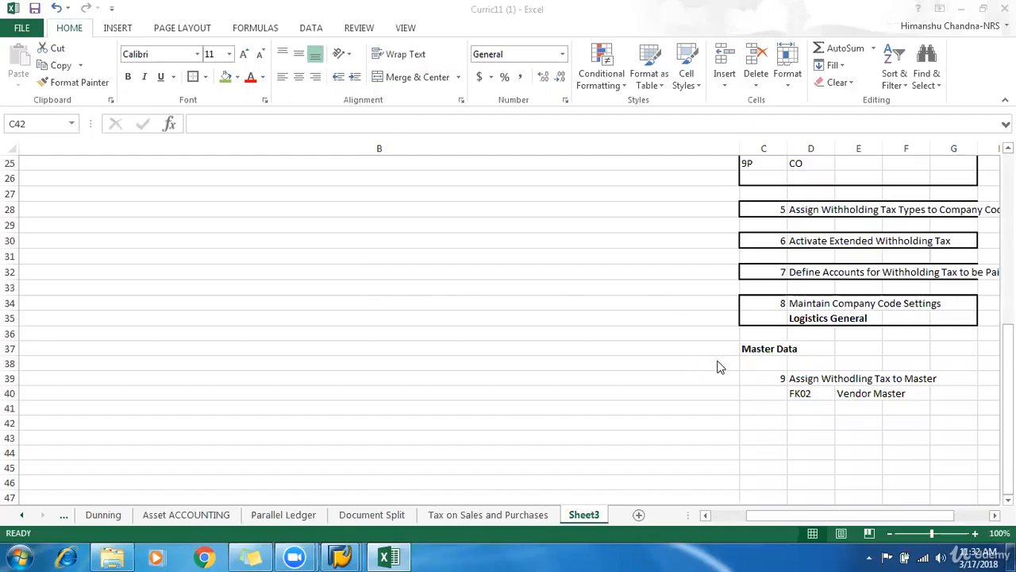
left_click(816, 379)
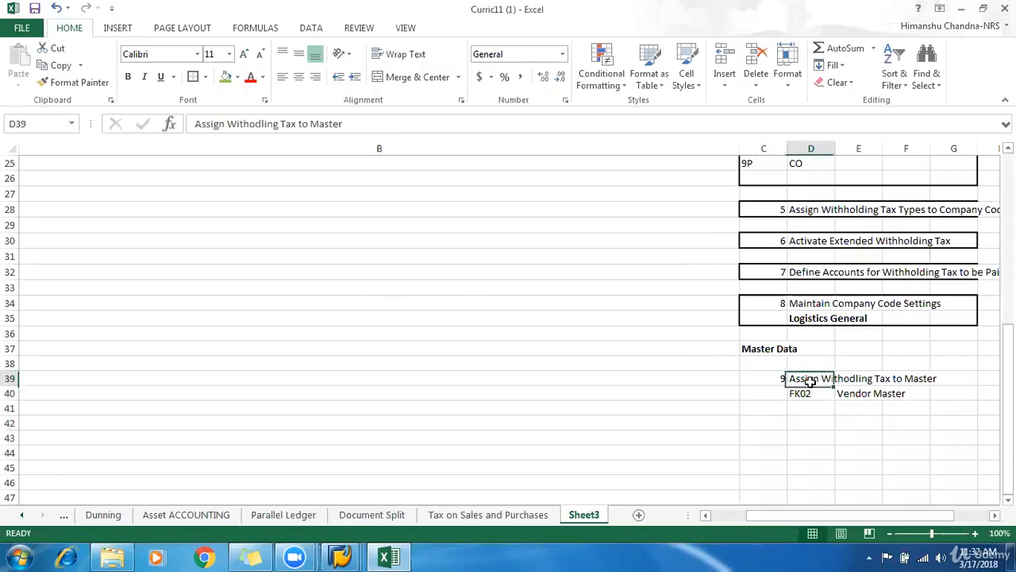
left_click(810, 393)
left_click(808, 379)
left_click(809, 395)
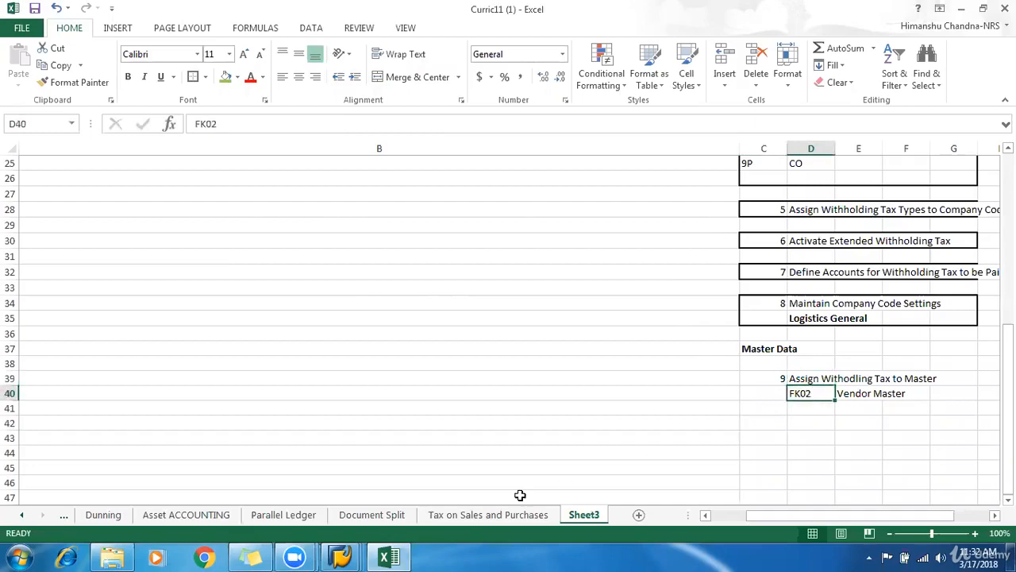
- Switch to SAP and open the Change Vendor transaction FK02 in a new session
left_click(341, 557)
left_click(475, 503)
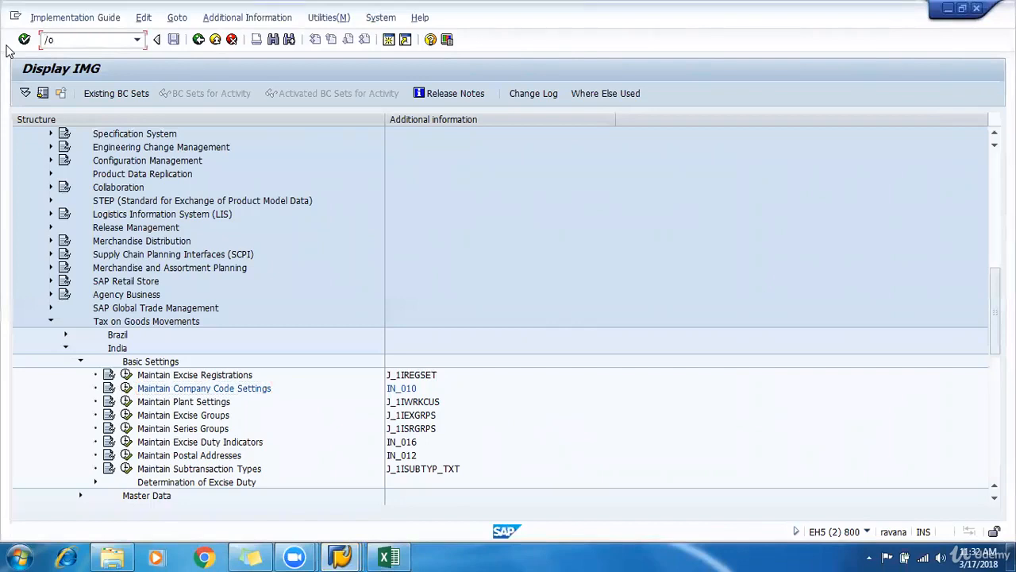
type("/oFK")
key("Return")
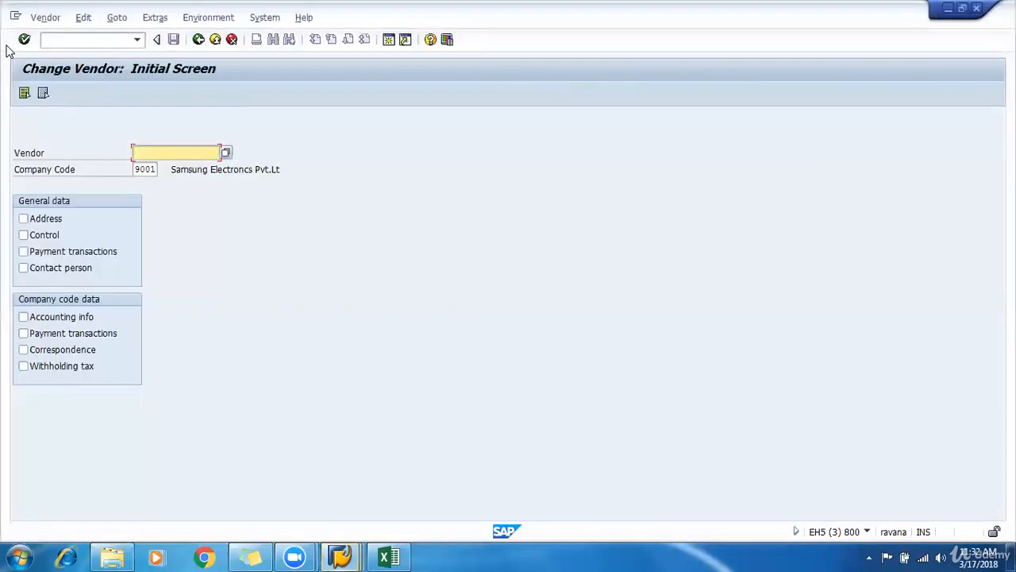
- Look up the vendors of company code 9001 and choose the Computer Store vendor for changing
key("BackSpace")
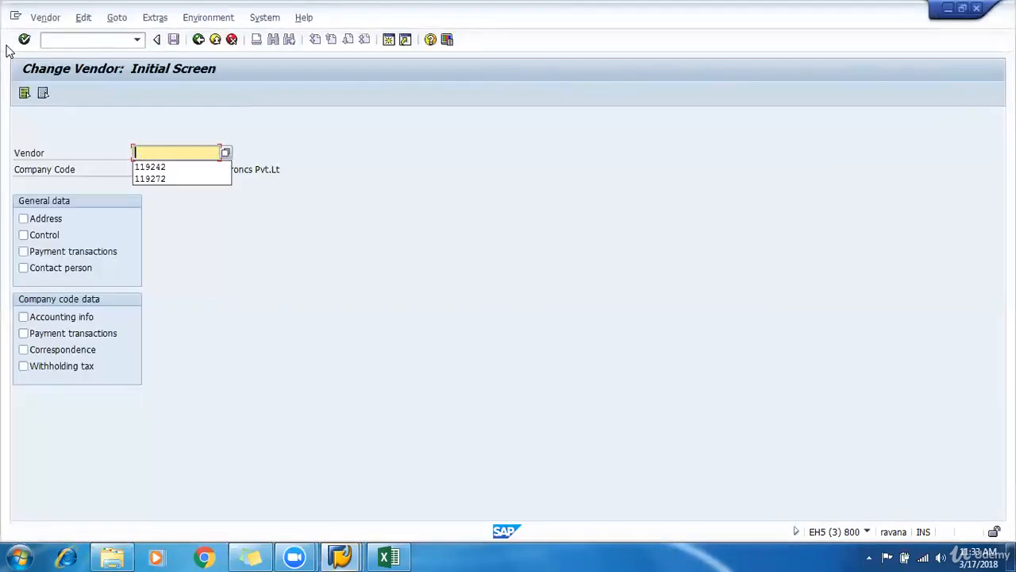
left_click(23, 40)
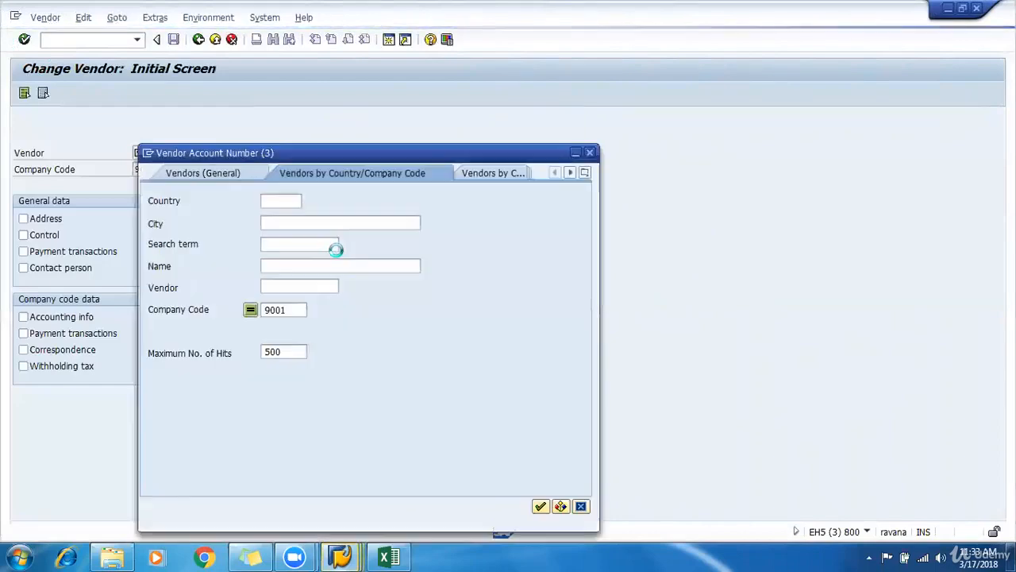
key("Return")
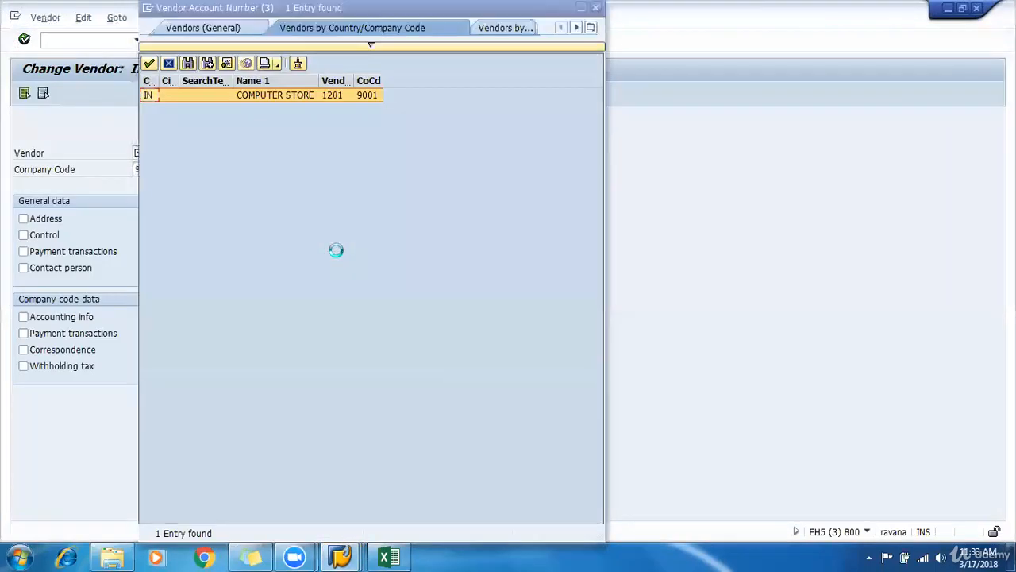
double_click(313, 96)
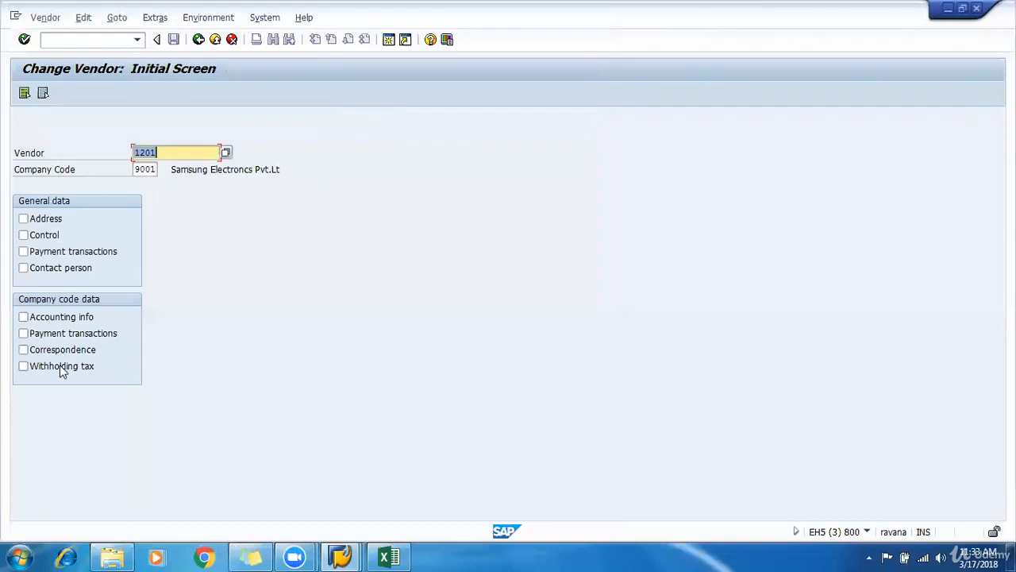
left_click(49, 222)
left_click(47, 235)
left_click(48, 251)
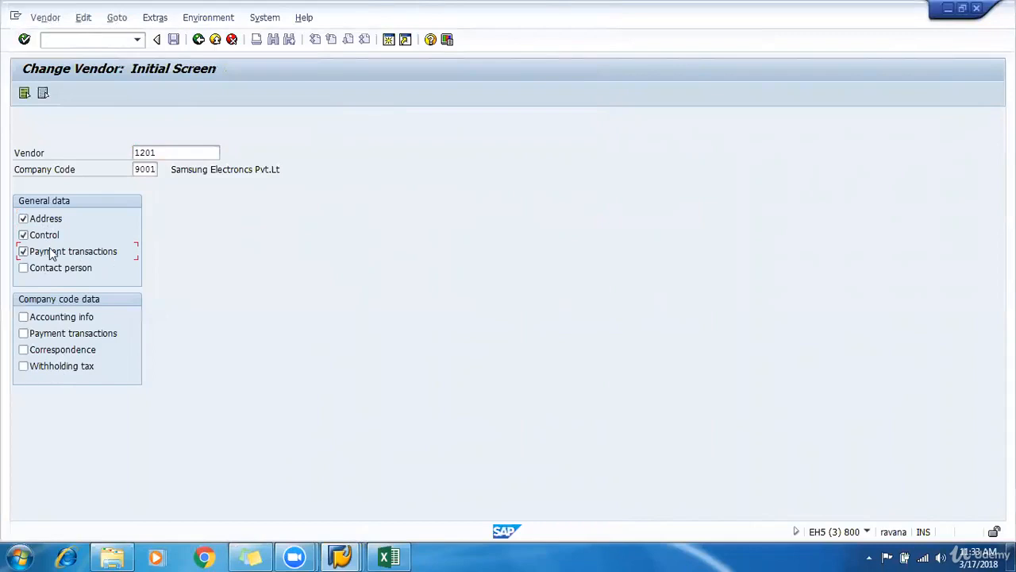
left_click(50, 251)
left_click(49, 235)
left_click(45, 219)
- Open the vendor's withholding tax data and add a liable row with tax type 9I, tax code 9I and recipient type CO
left_click(24, 39)
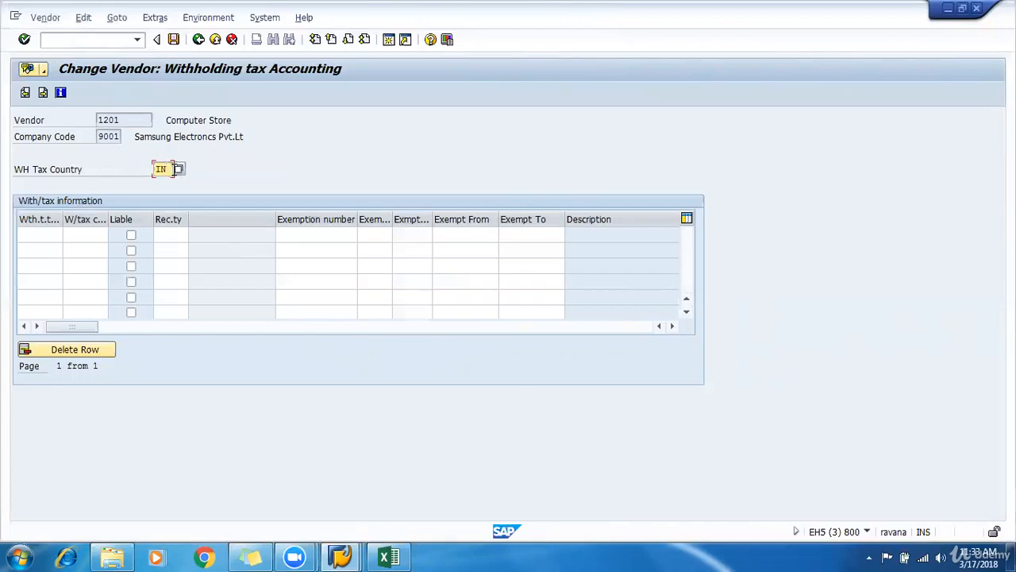
left_click(52, 231)
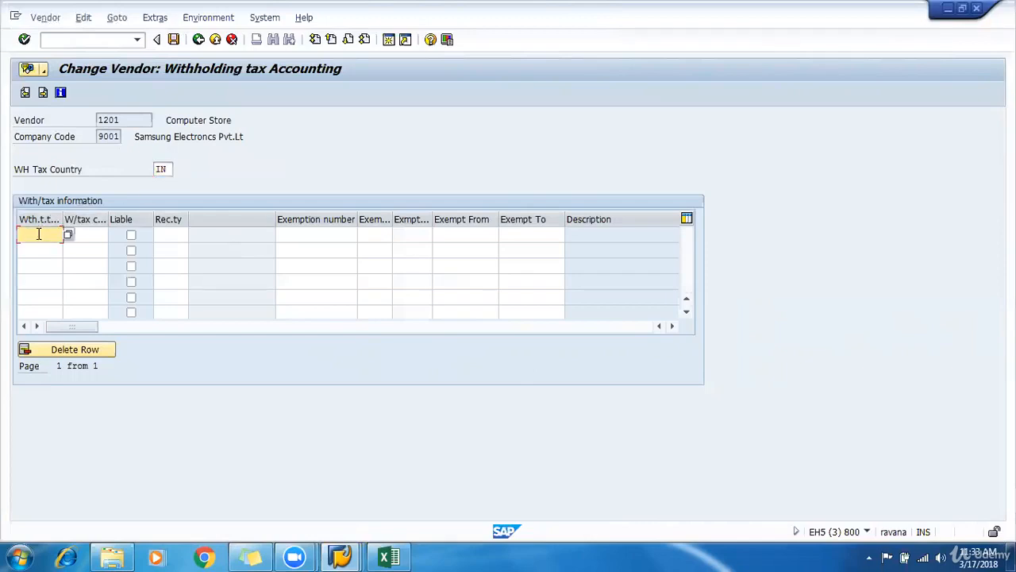
type("9I")
key("Down")
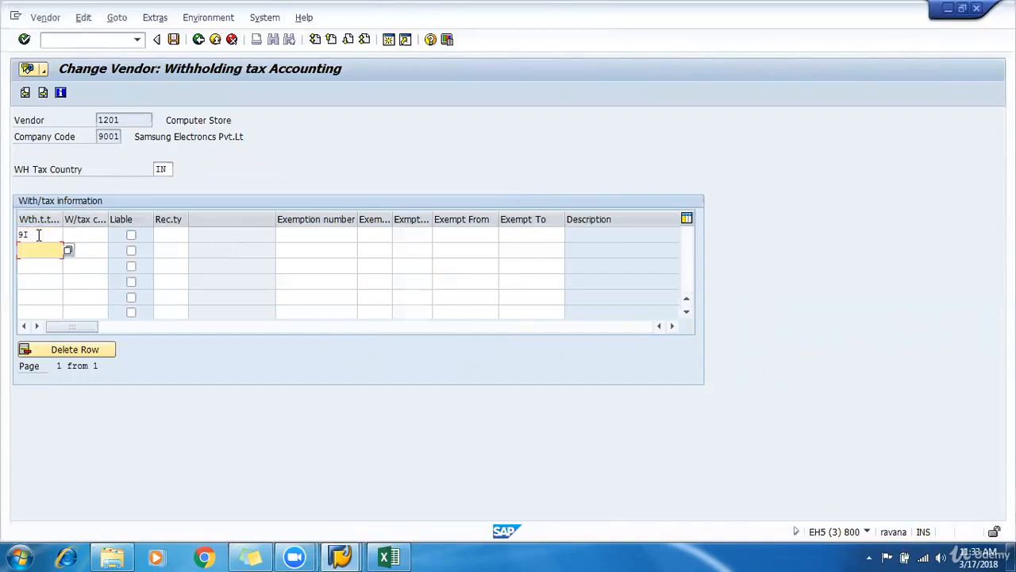
key("Up")
key("Tab")
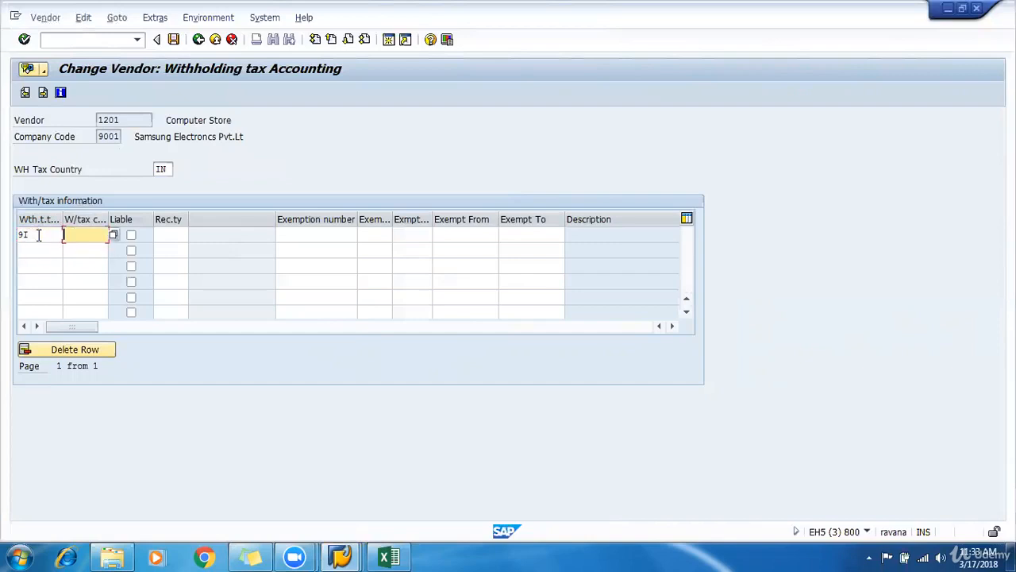
type("9I")
key("Tab")
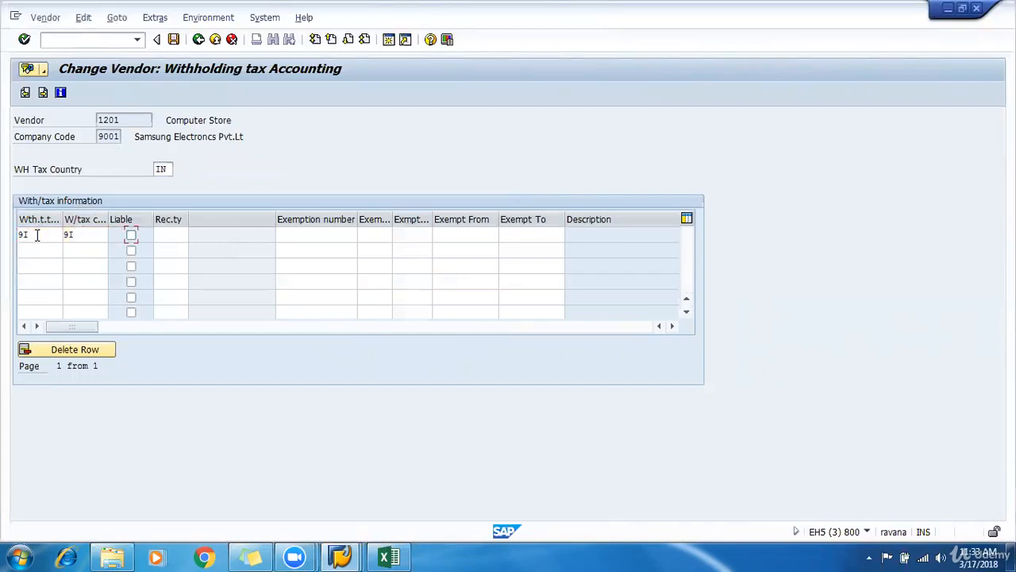
left_click(131, 237)
left_click(166, 232)
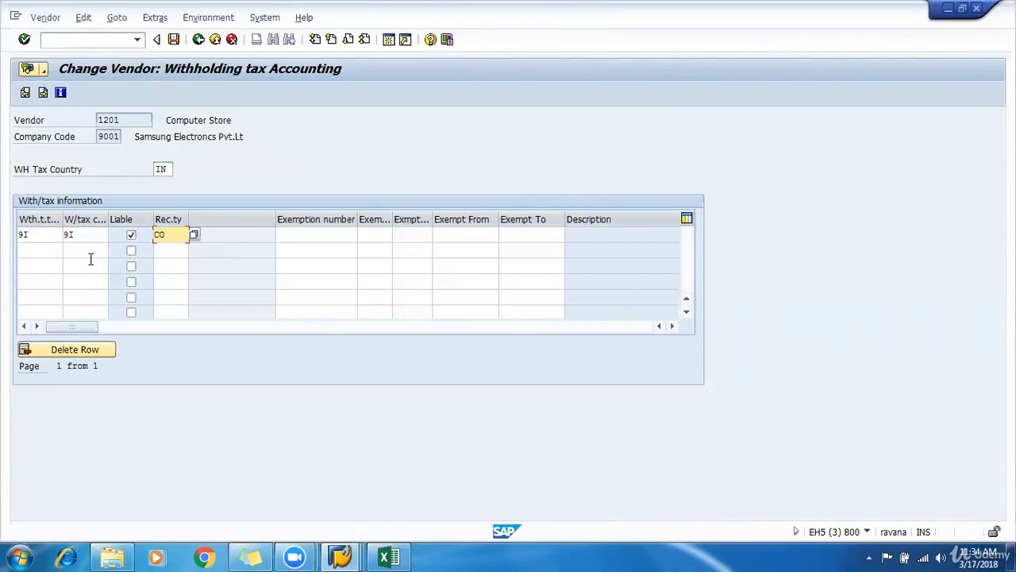
- Add a second liable row with tax type 9P, tax code 9P and recipient type CO
left_click(43, 251)
type("9R")
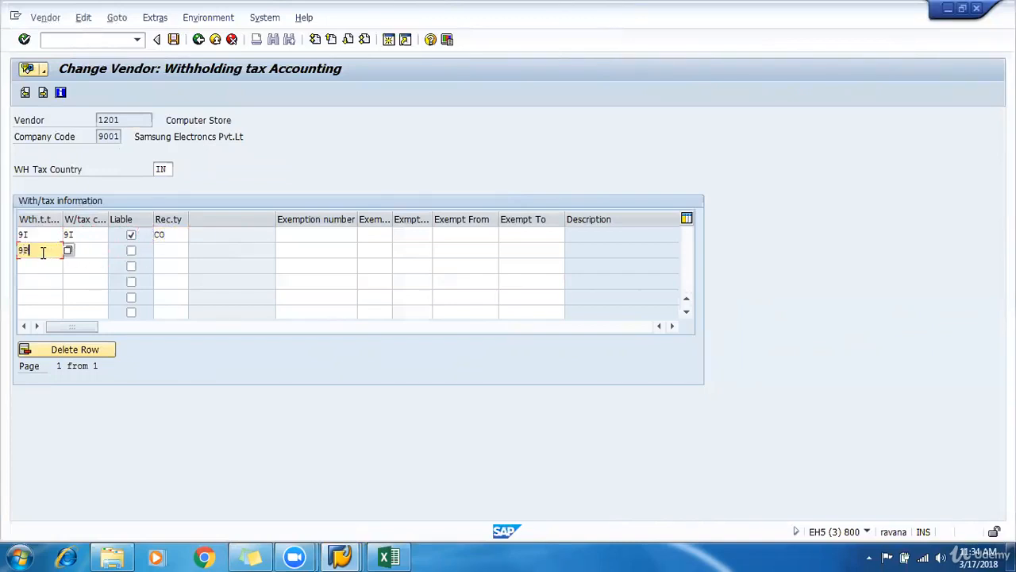
key("Tab")
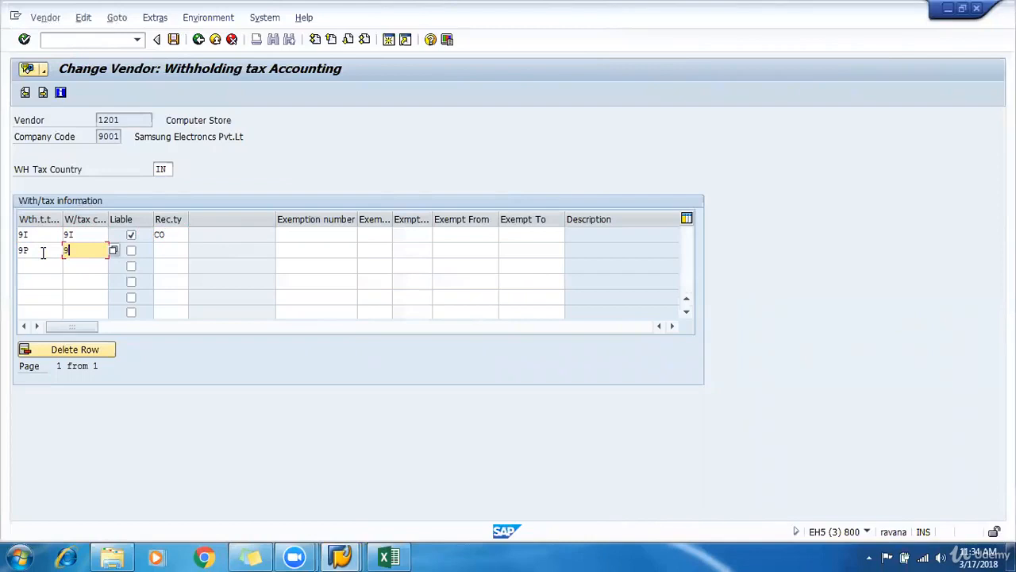
type("9P")
key("Tab")
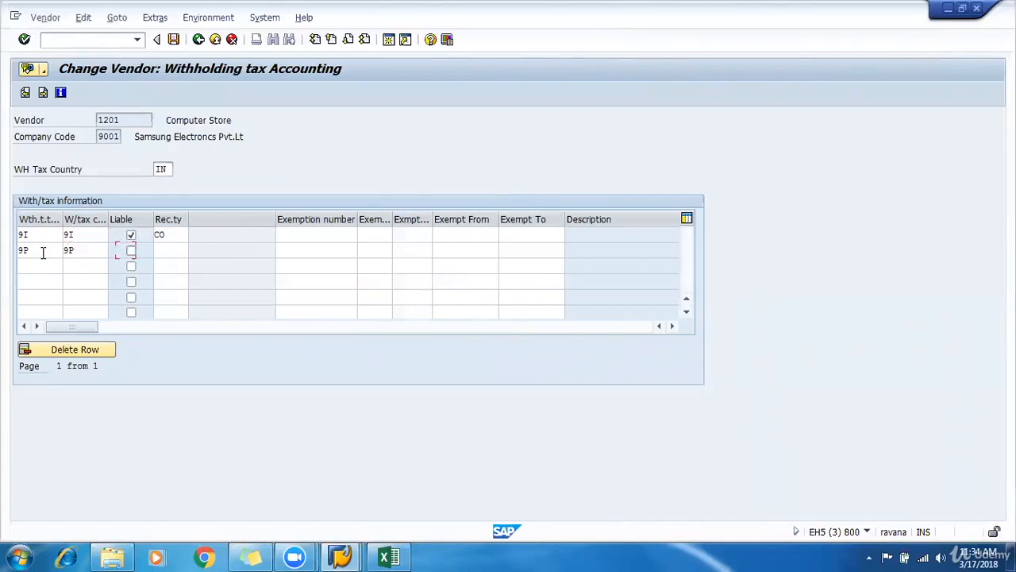
left_click(131, 250)
left_click(165, 251)
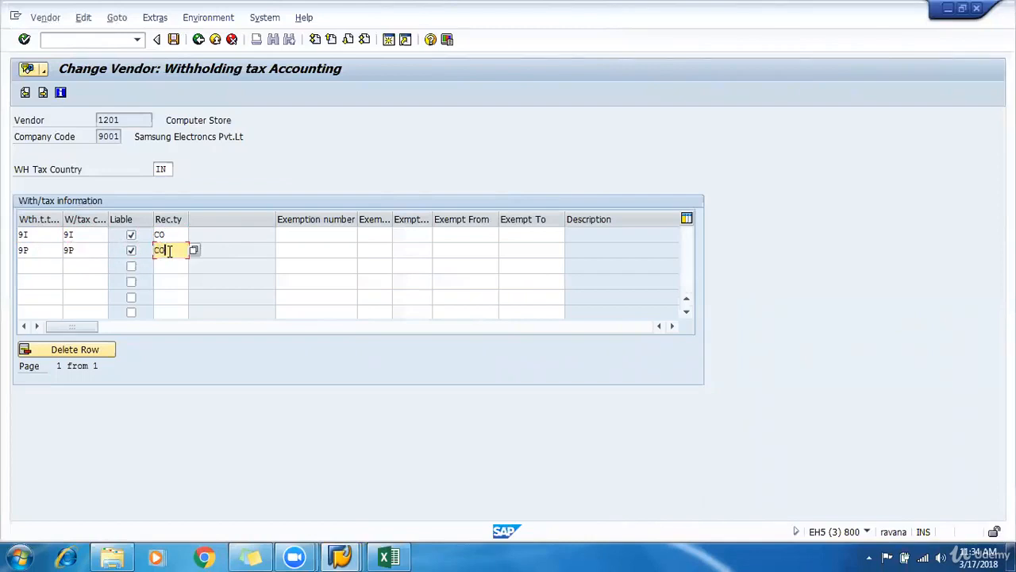
- Save the Computer Store vendor's withholding tax rows 9I and 9P
left_click_drag(94, 327, 213, 263)
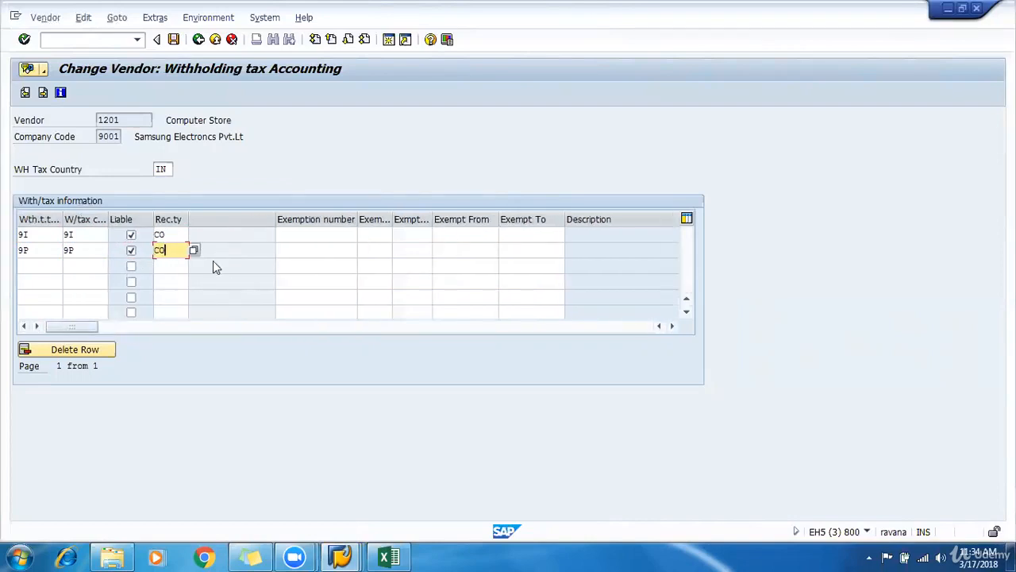
left_click(173, 39)
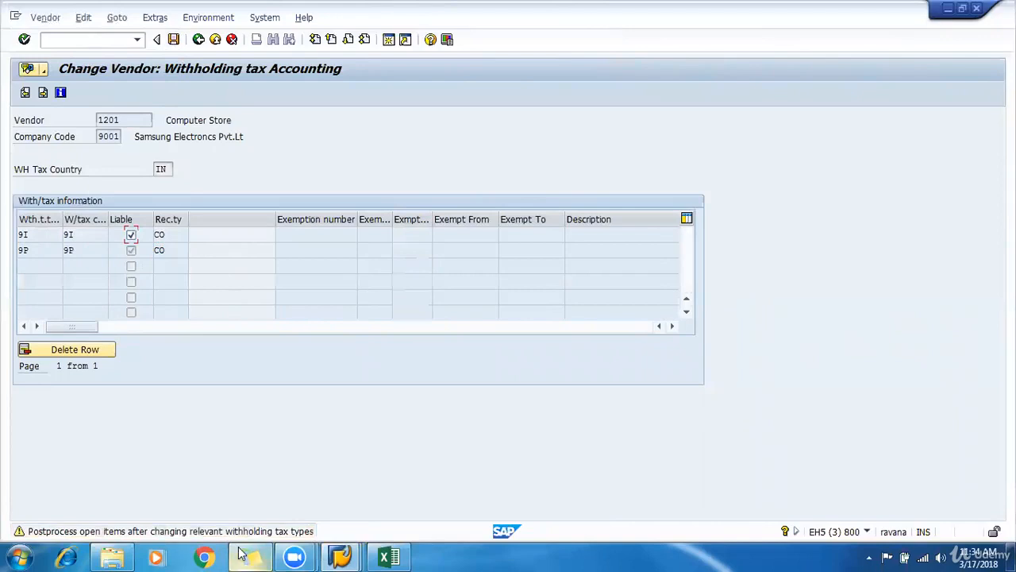
mouse_move(244, 549)
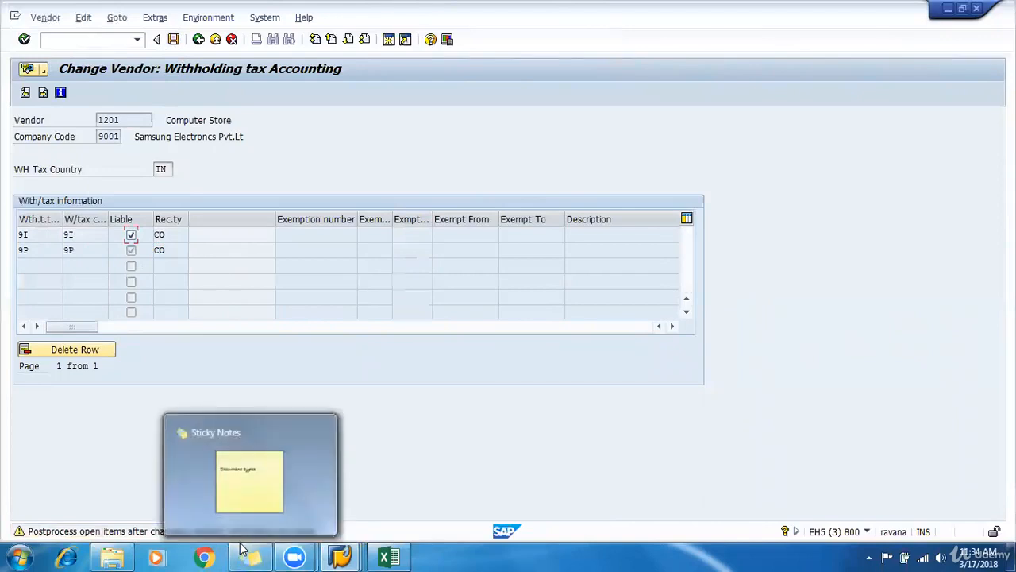
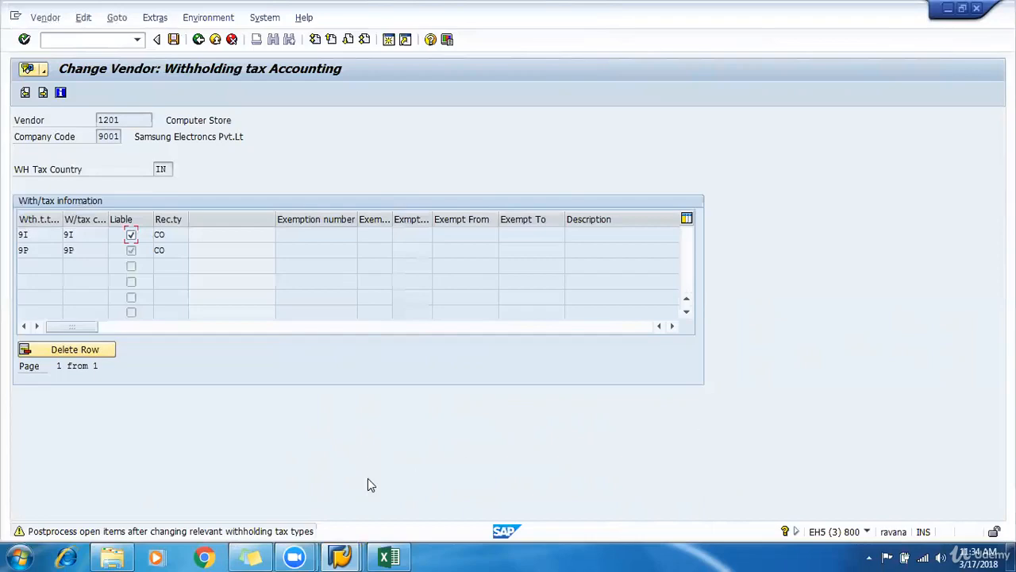
key("ctrl+s")
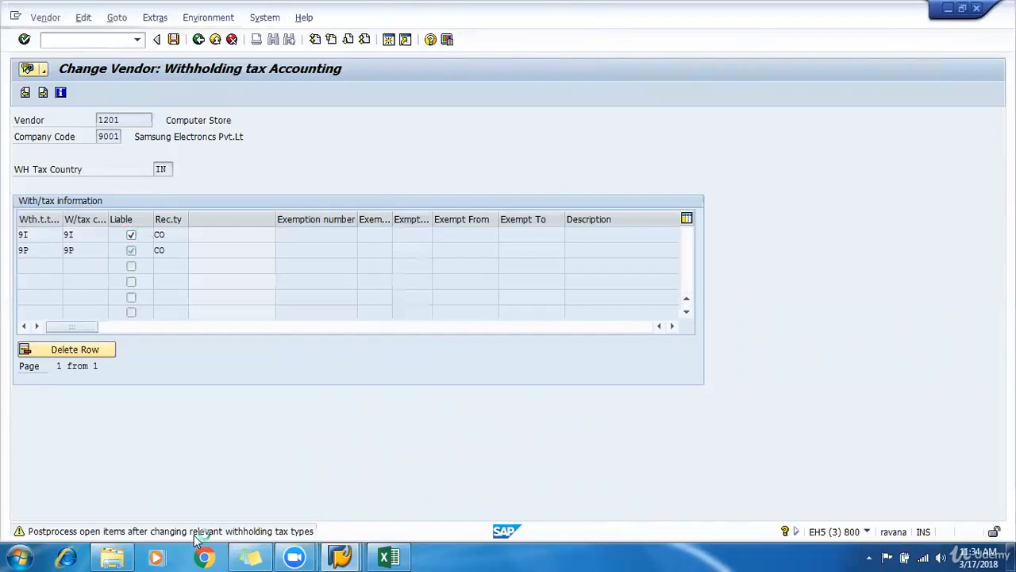
- Open the long text of the message about postprocessing open items, examine the procedure's report name, and close the help
left_click(195, 535)
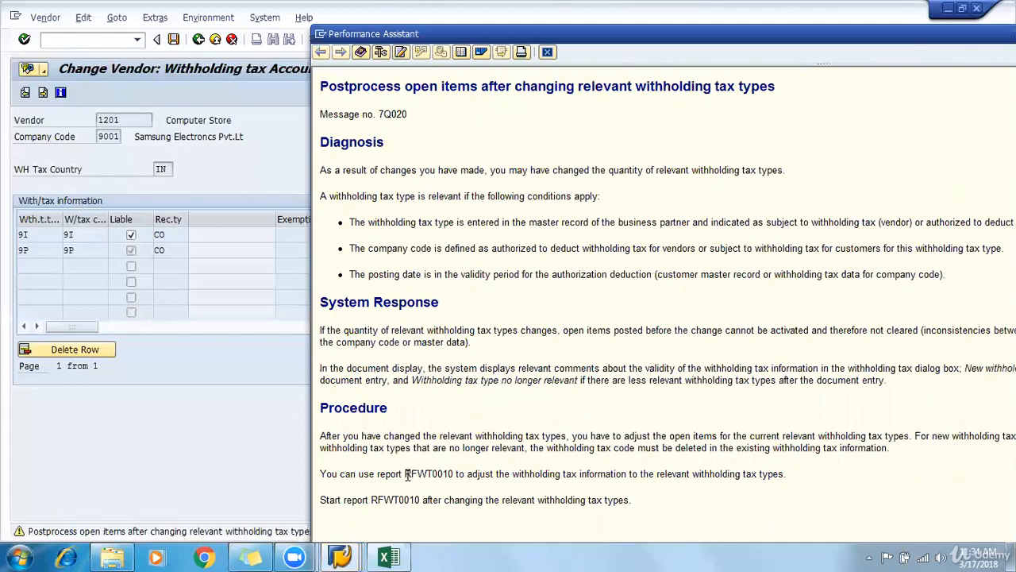
left_click_drag(407, 475, 454, 474)
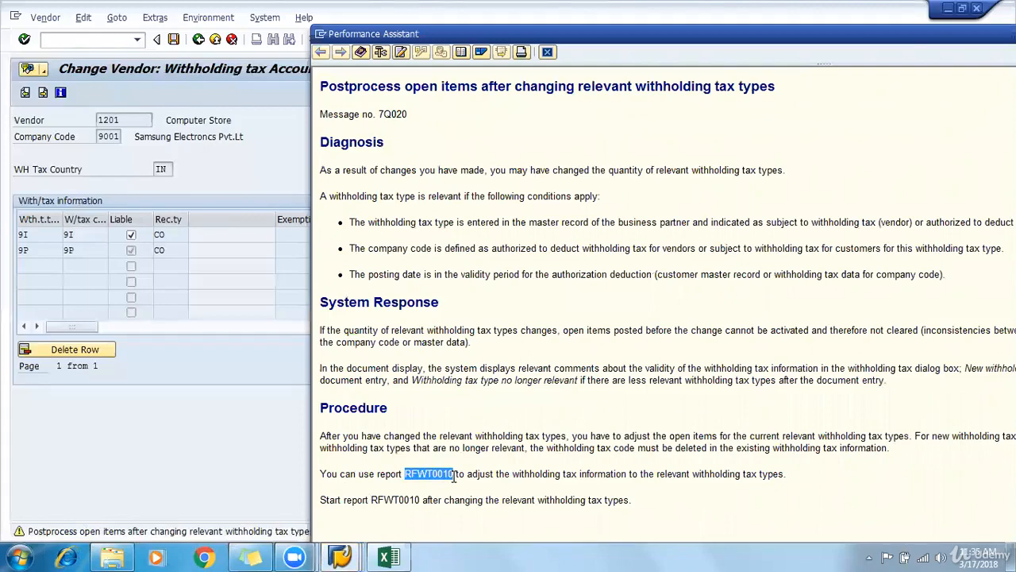
left_click(444, 474)
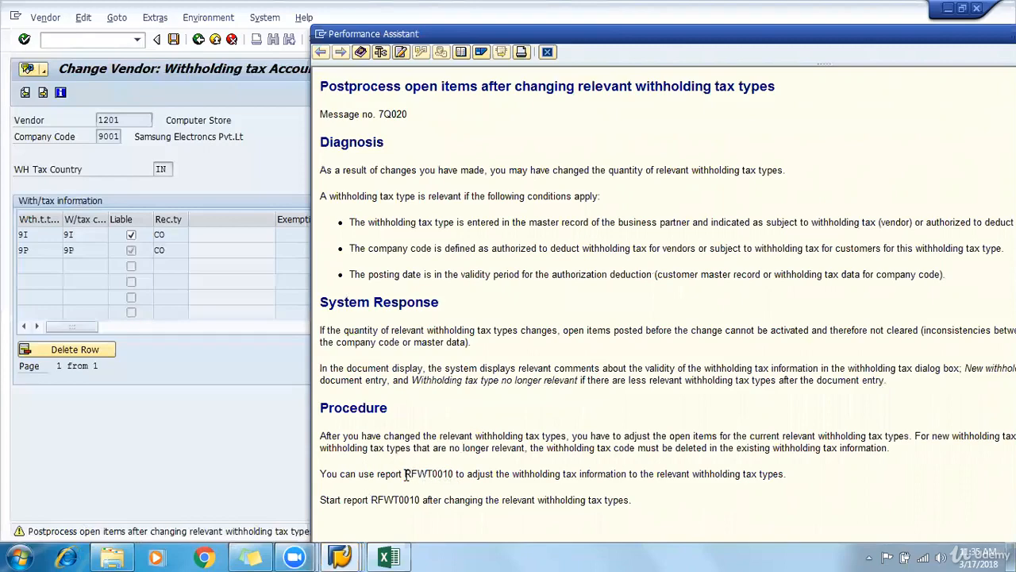
left_click_drag(406, 474, 451, 474)
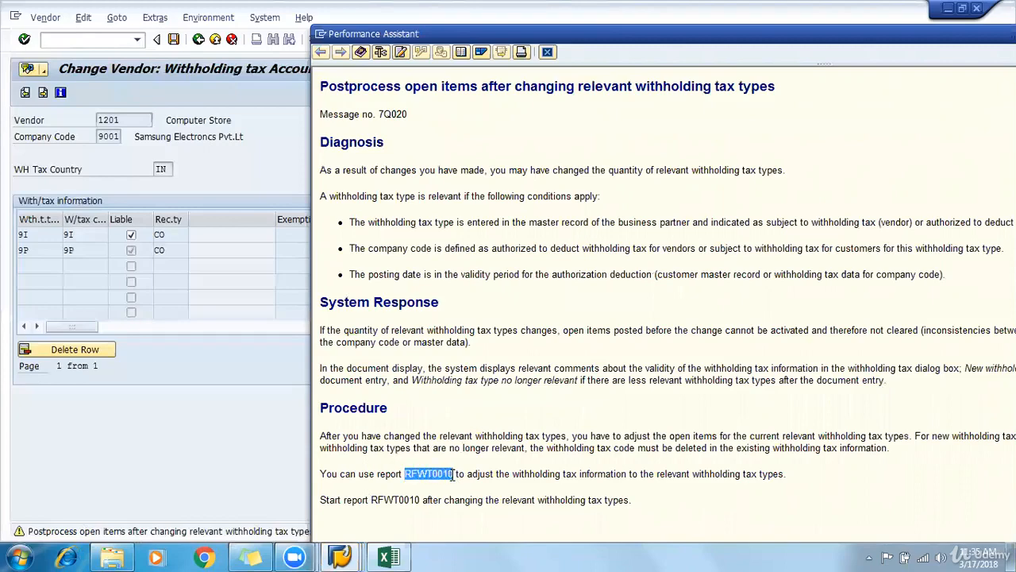
left_click(451, 475)
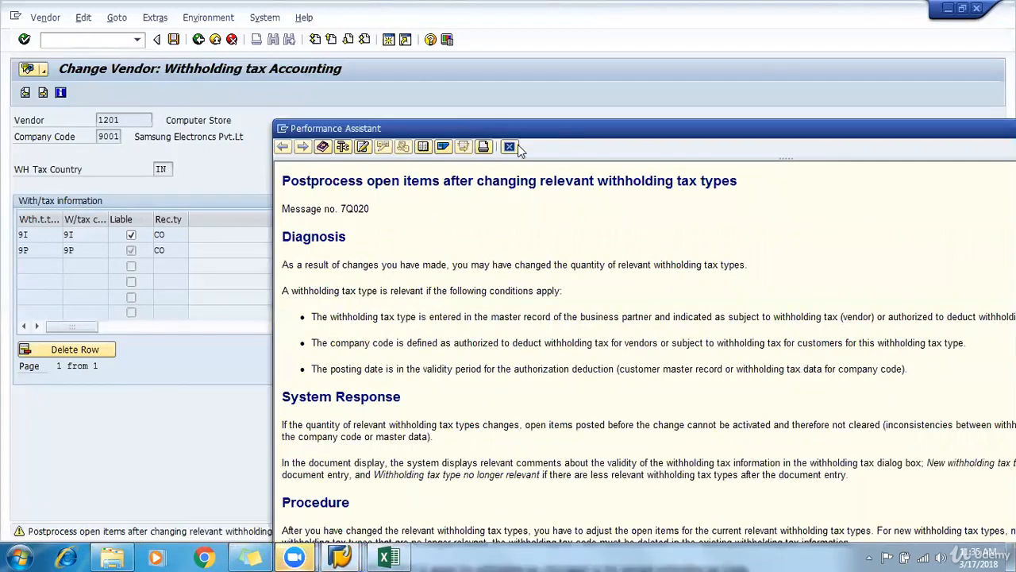
left_click(510, 146)
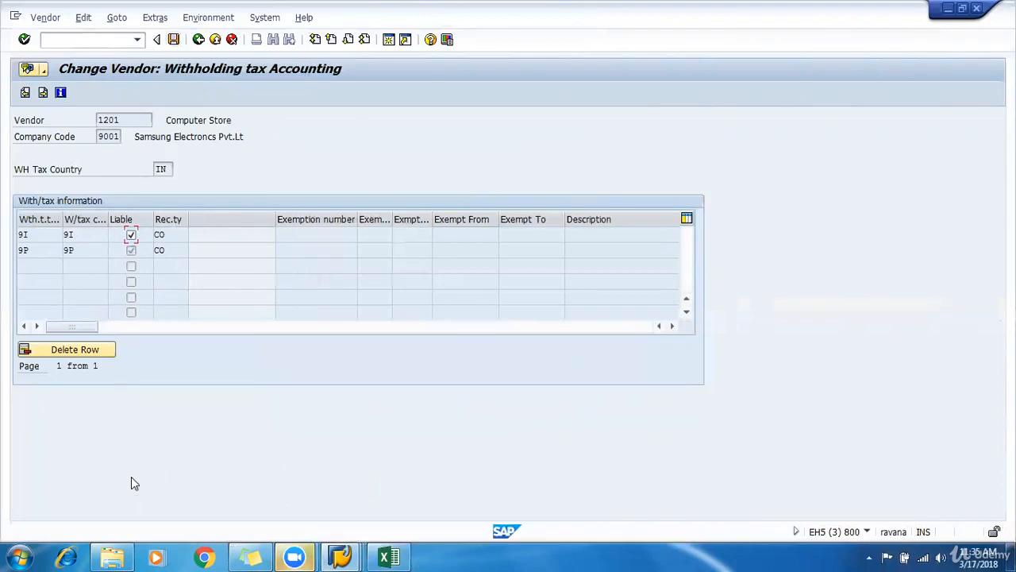
- Acknowledge the withholding tax type warnings to complete saving the vendor master
left_click(23, 40)
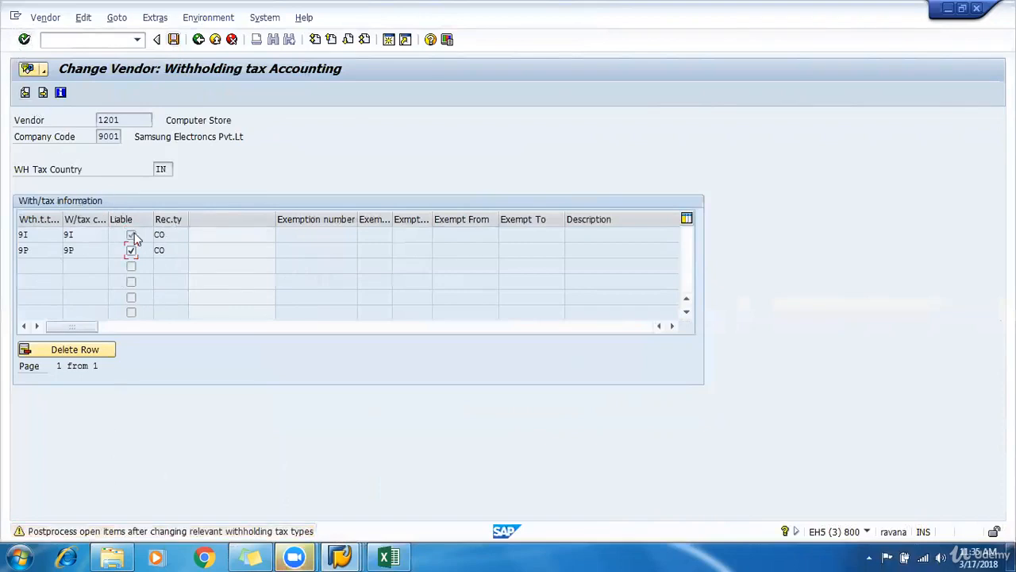
left_click(23, 39)
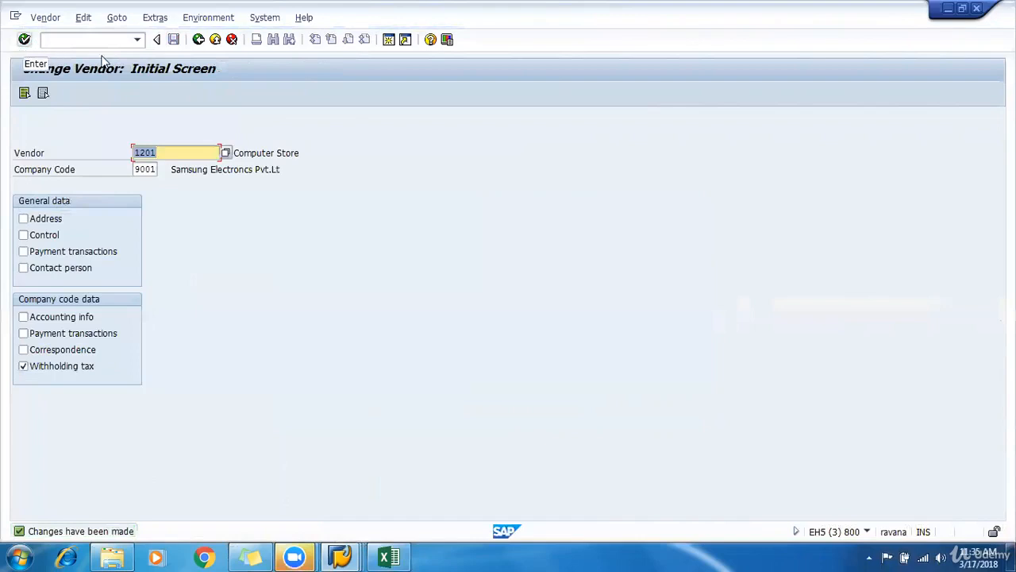
- Switch to the Excel workbook and put a thick box border around the step 9 entries in C39:G40
left_click(389, 557)
left_click(389, 556)
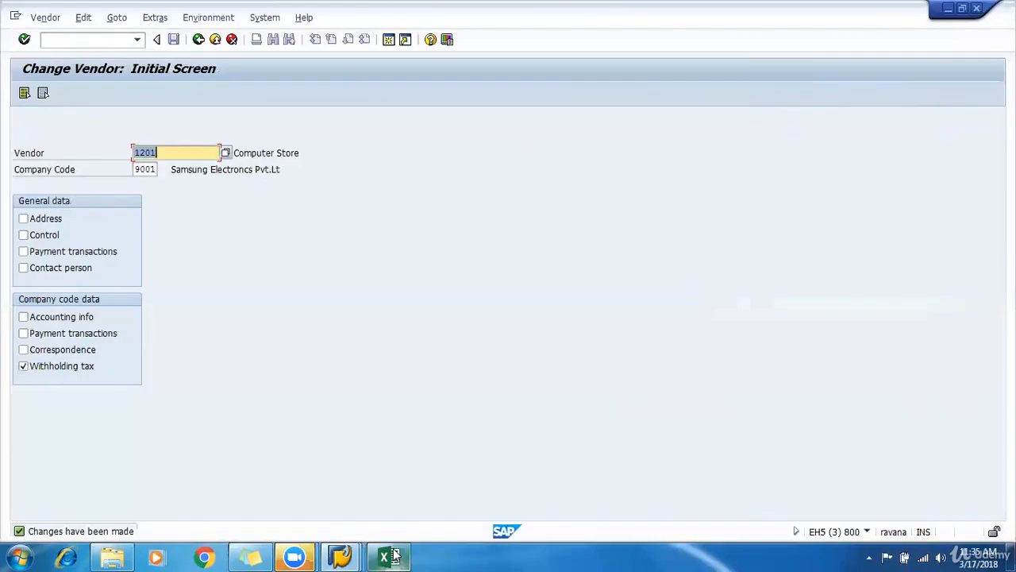
left_click(394, 556)
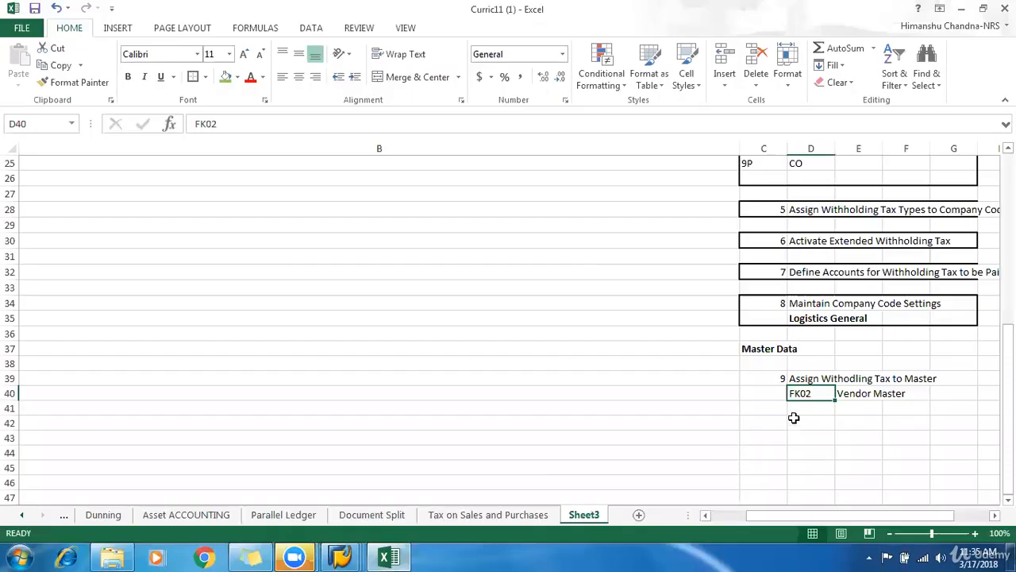
left_click_drag(755, 376, 962, 393)
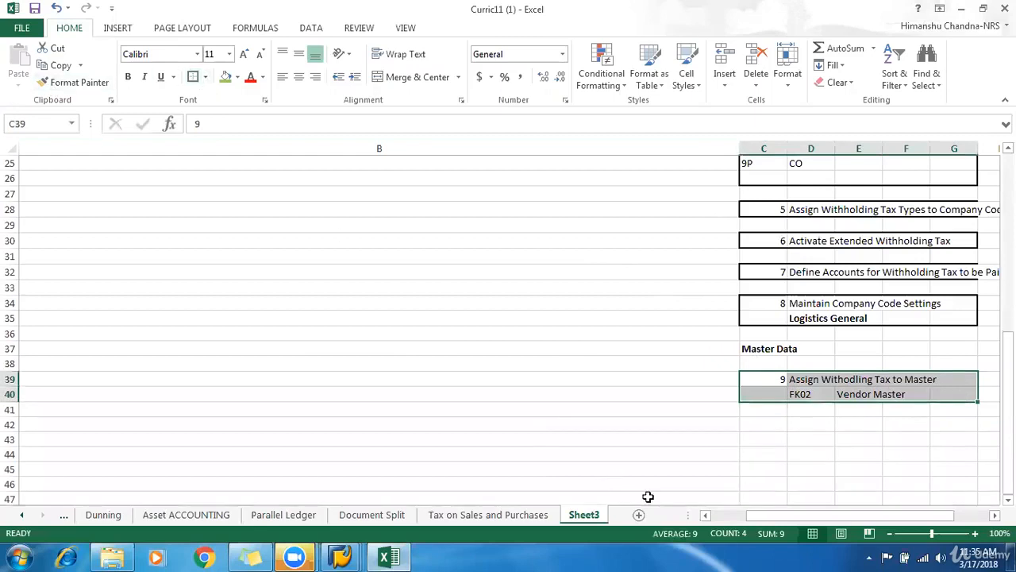
- Add the heading "Postings" in cell C43 and format it bold with a larger font size
left_click(769, 435)
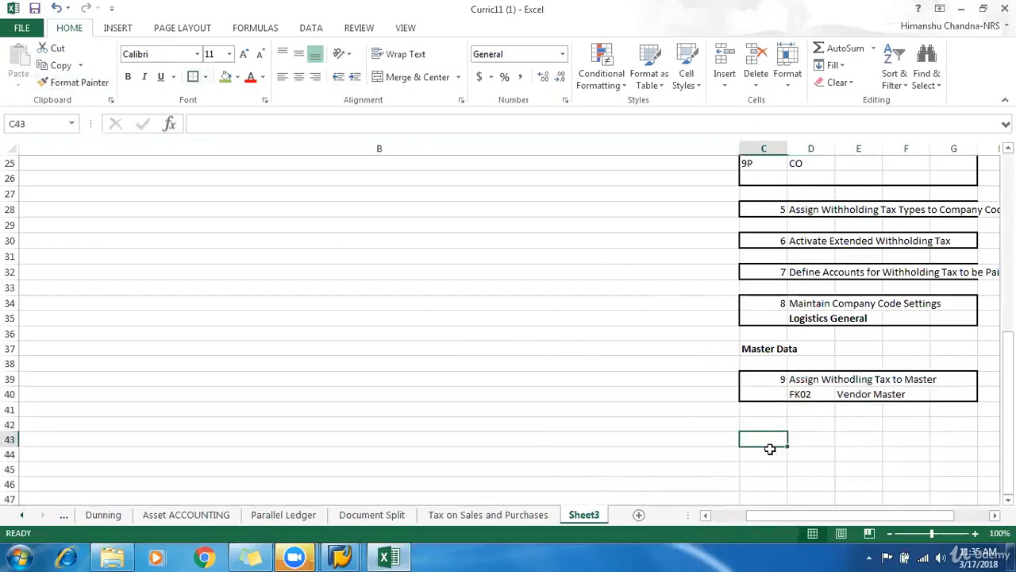
type("P")
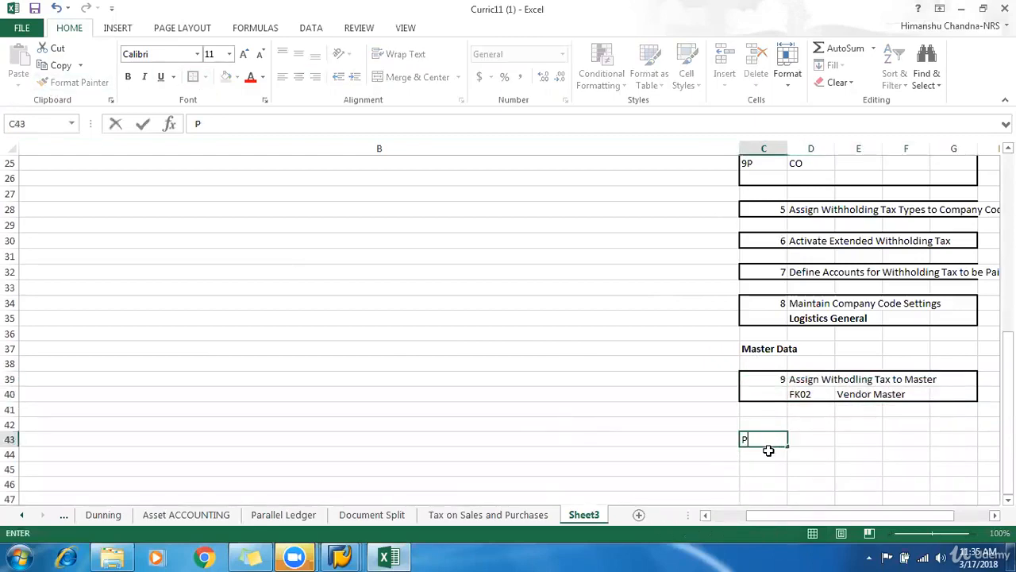
type("ostings")
key("Return")
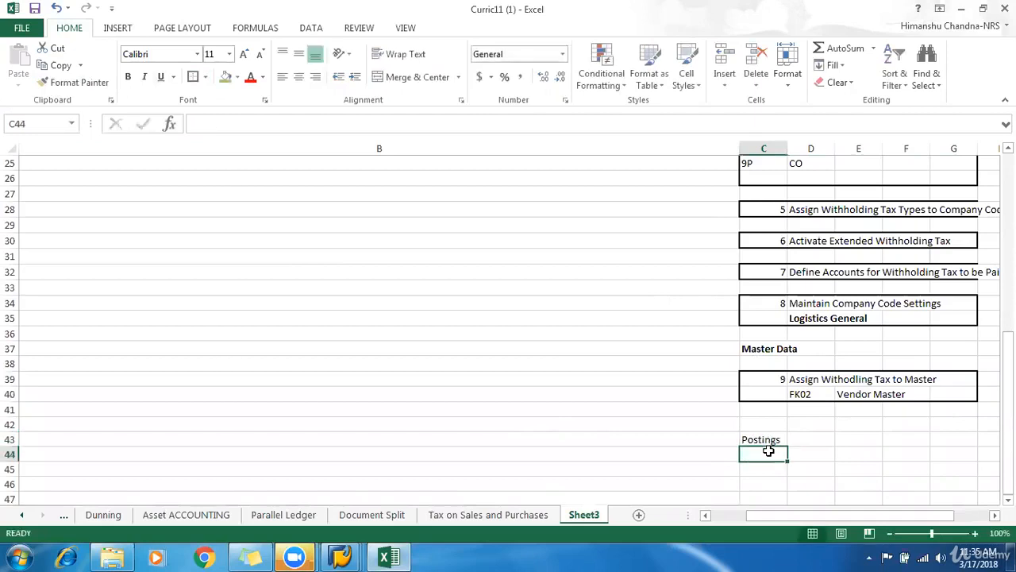
left_click(760, 442)
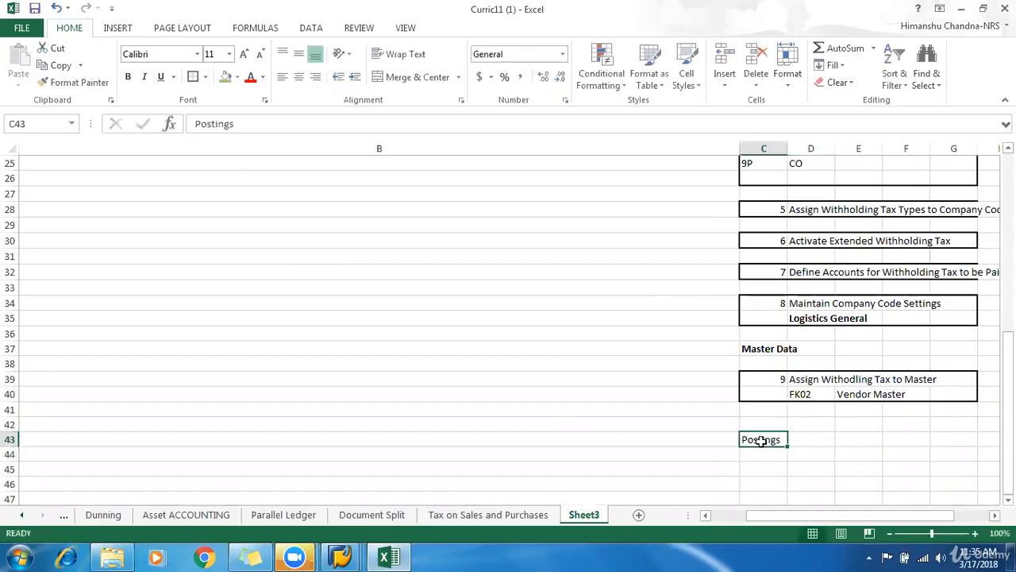
key("ctrl+b")
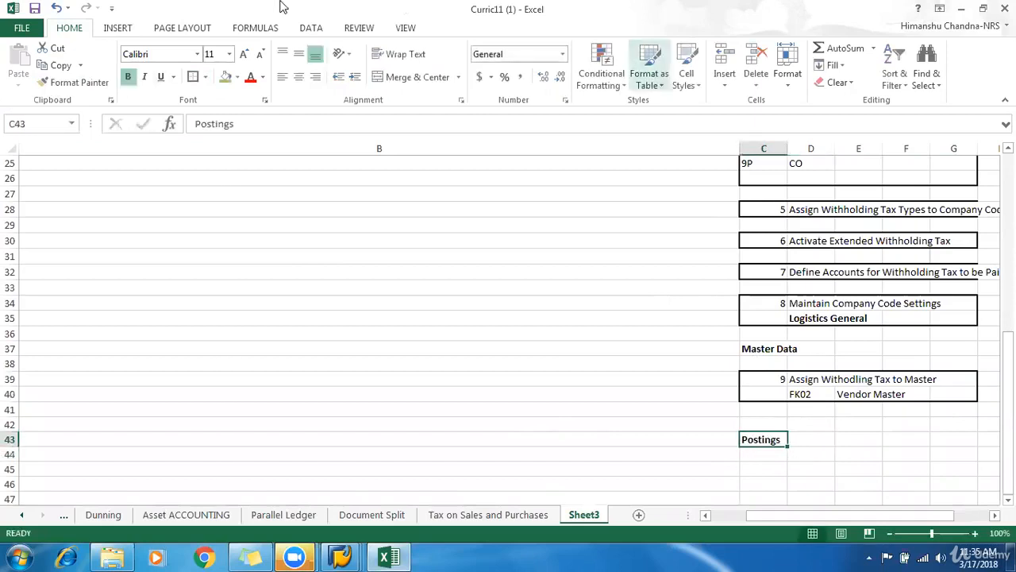
left_click(242, 59)
left_click(799, 440)
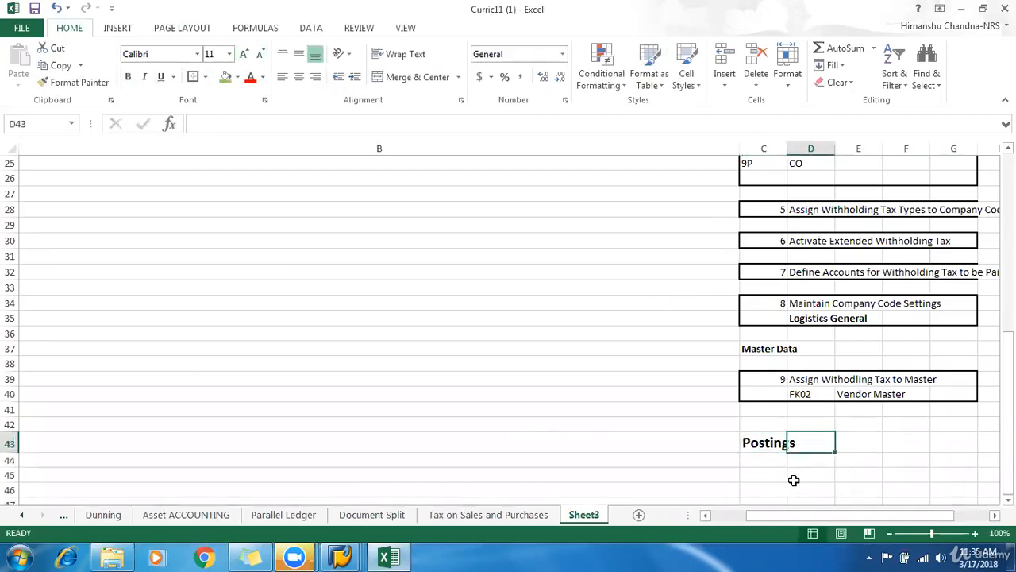
left_click(794, 479)
left_click(776, 475)
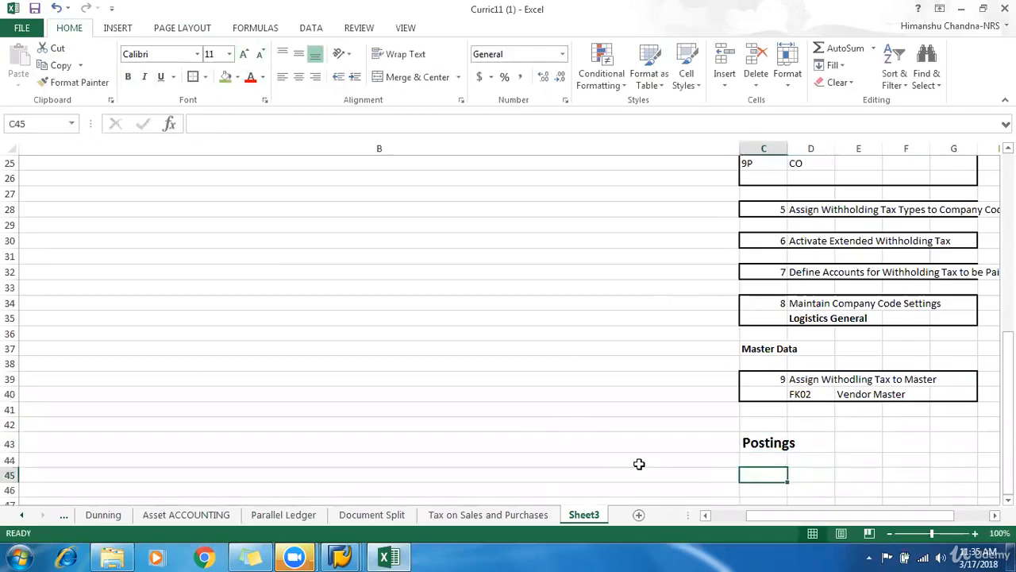
- Enter "Difference Between Extended and Classical Witholding Tax" in cell C46
scroll(626, 449, "up", 8)
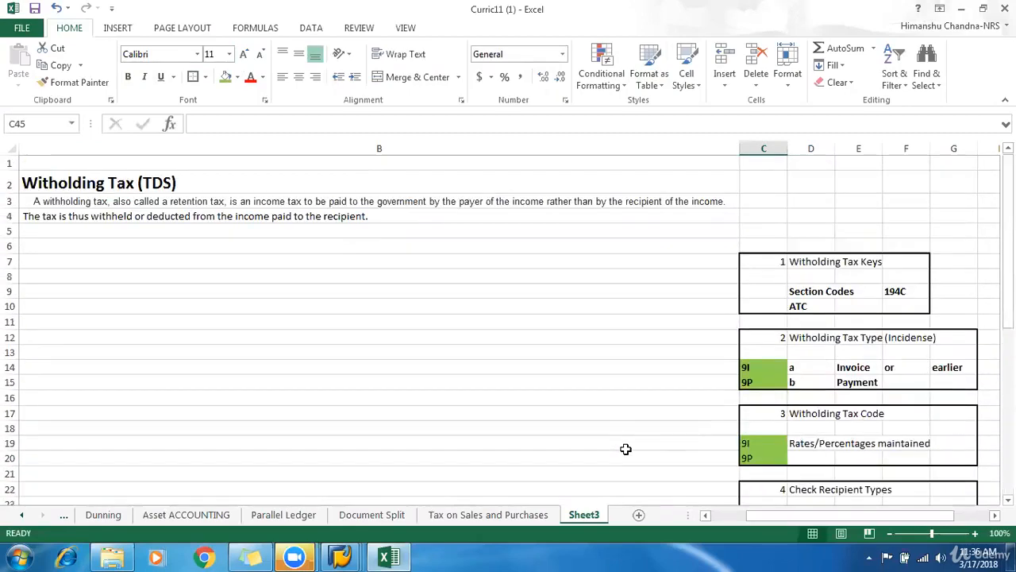
scroll(714, 379, "down", 11)
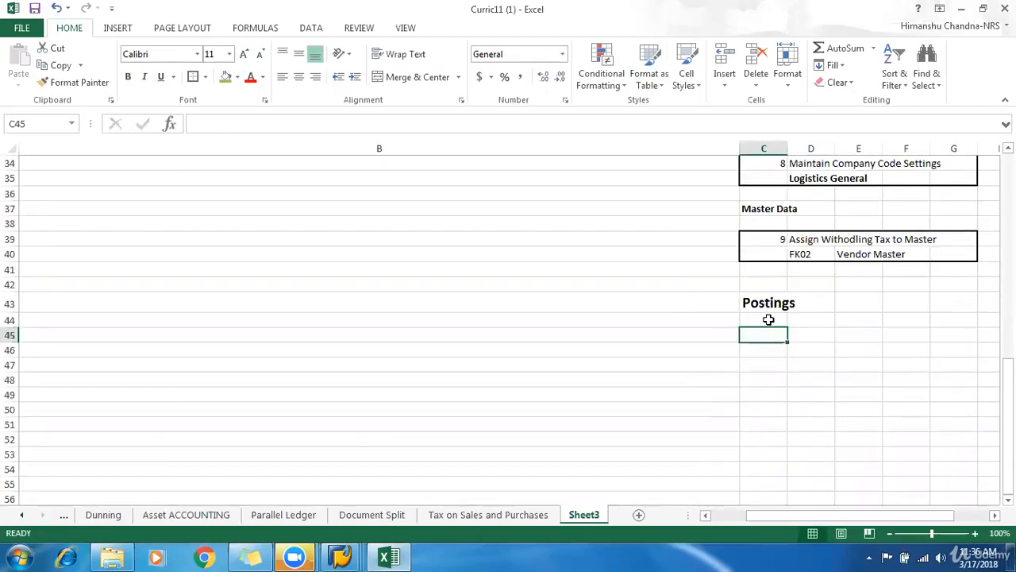
key("Down")
type("Diffe")
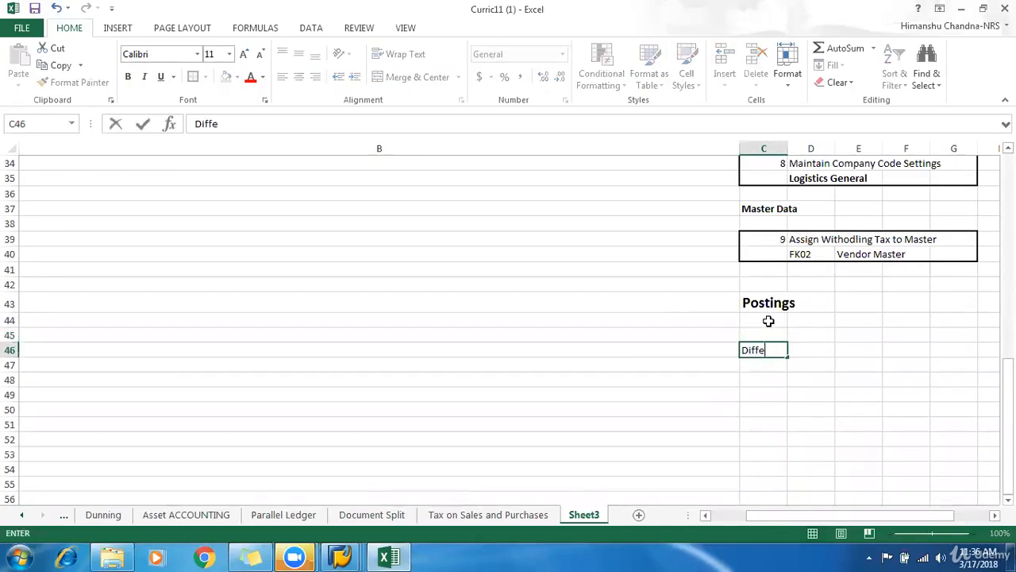
type("rce")
key("BackSpace")
key("BackSpace")
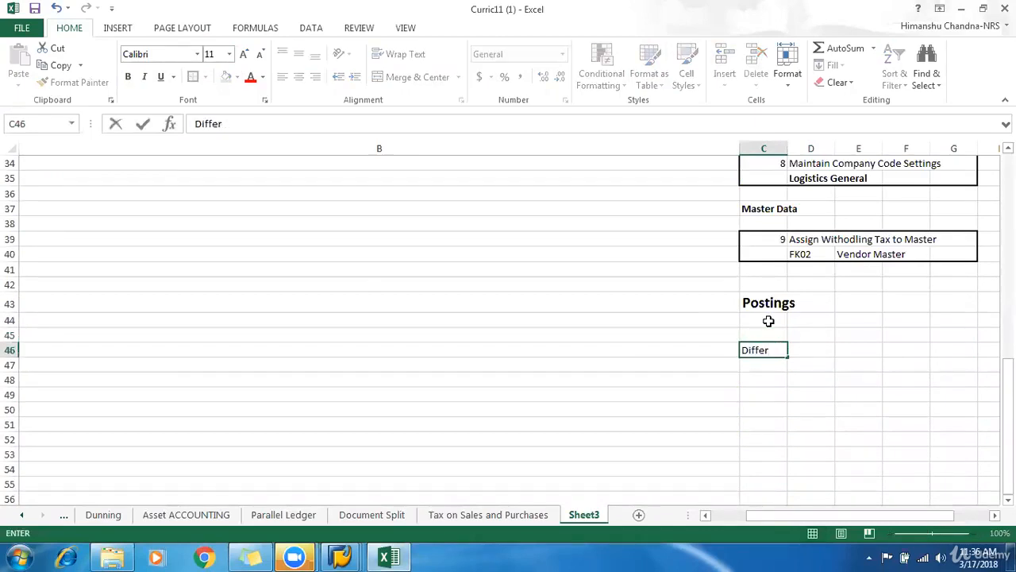
type("ence Bet")
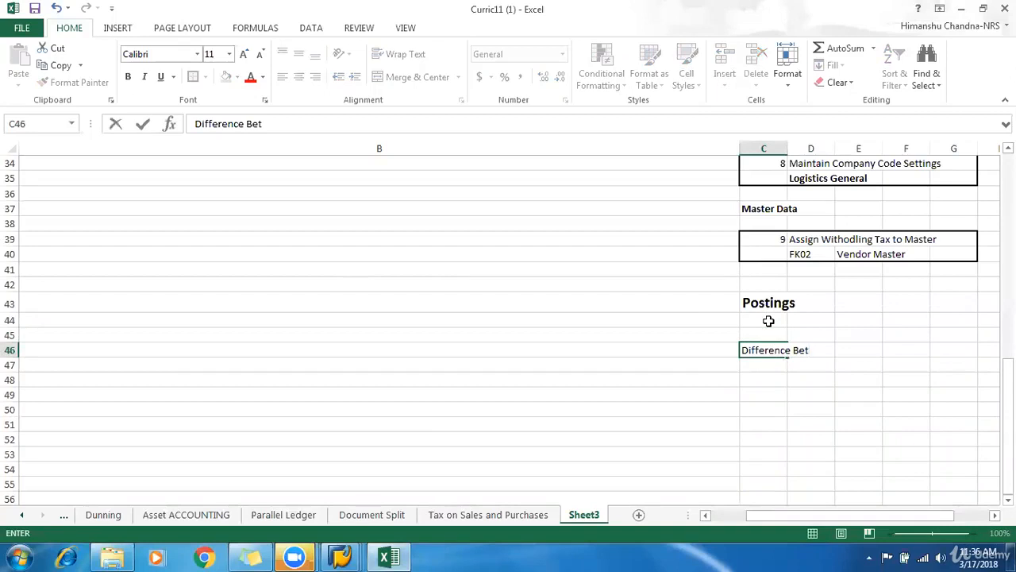
type("ween Extended and Cla")
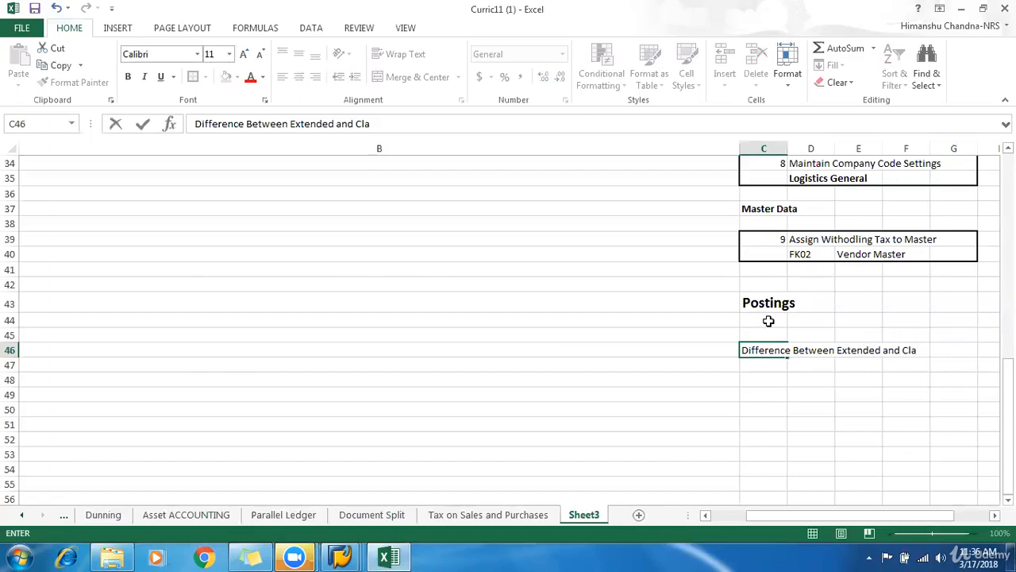
type("ssical Wit")
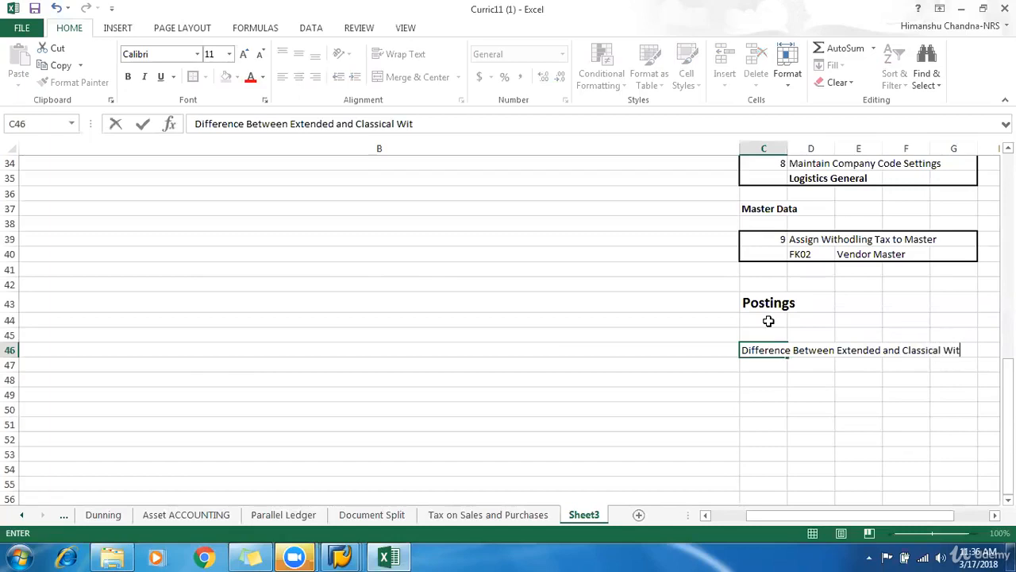
type("holding Tax")
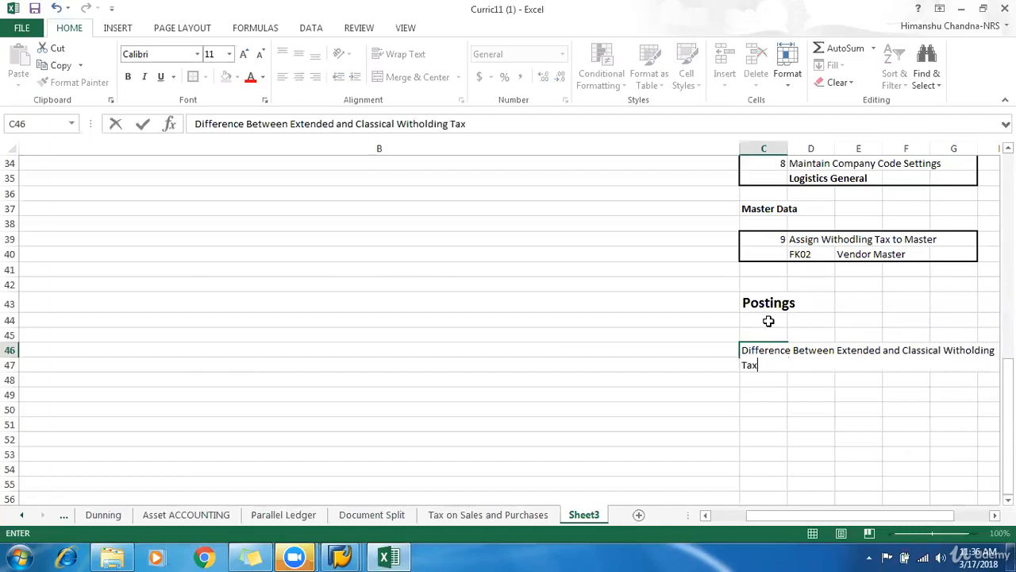
left_click(785, 379)
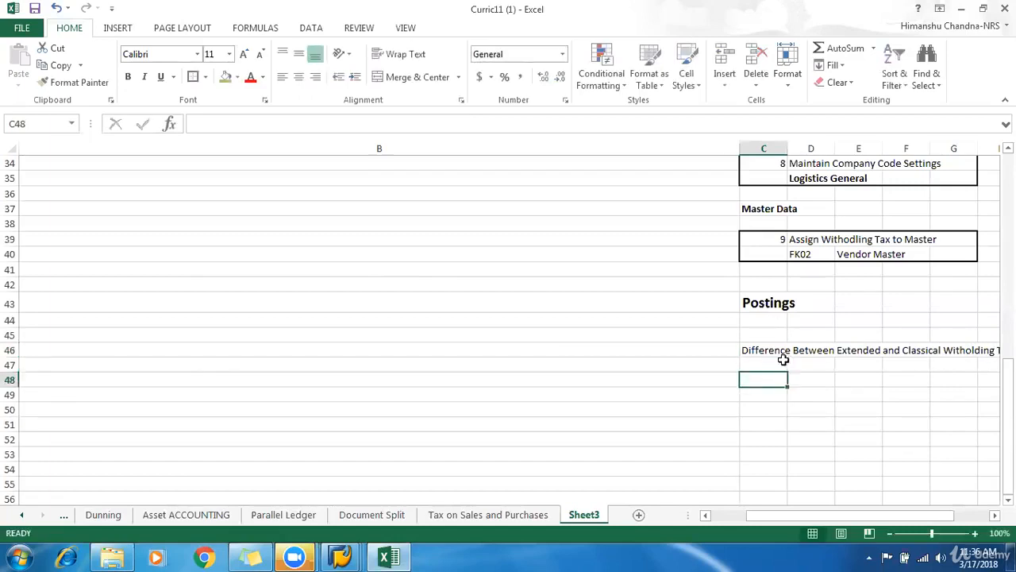
left_click(909, 351)
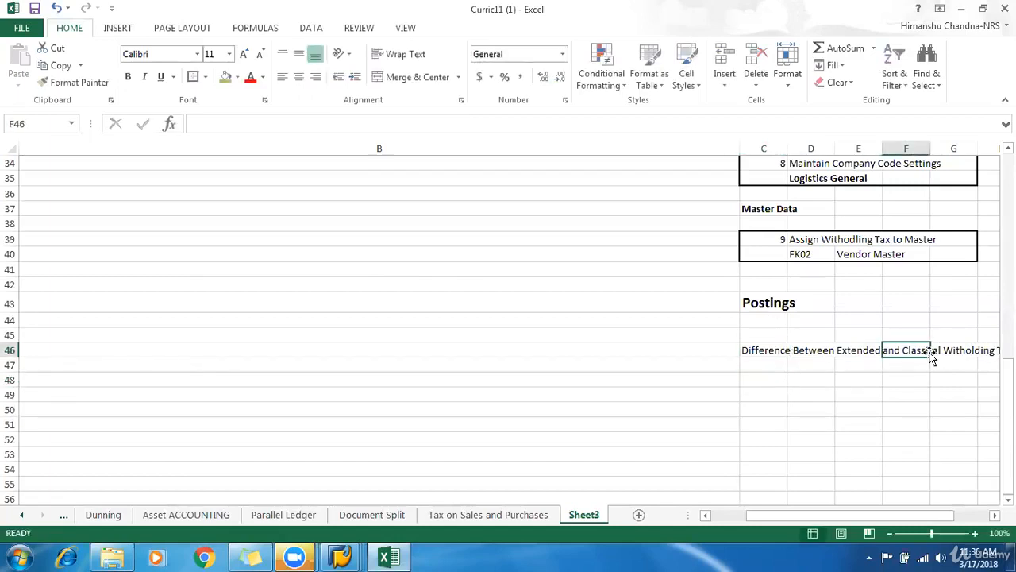
left_click(780, 383)
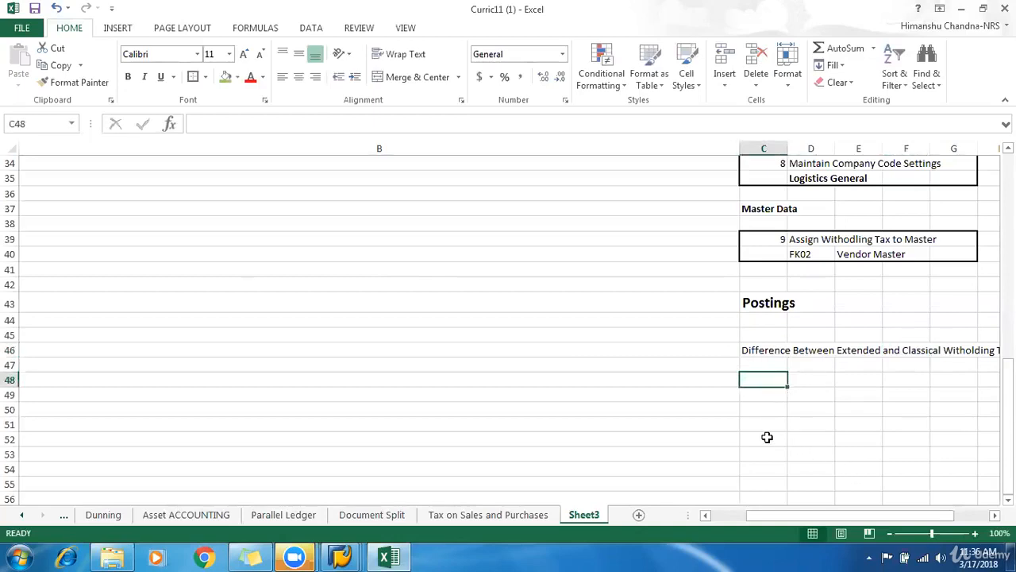
scroll(763, 436, "up", 11)
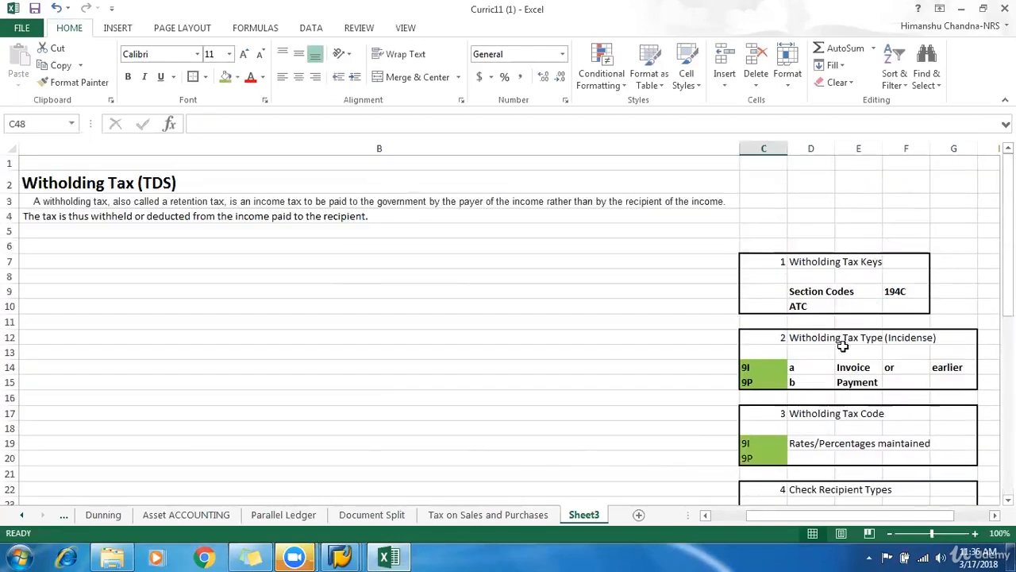
- Review the withholding tax types in the step 2 box, comparing the invoice type 9I with the payment type 9P
scroll(847, 209, "down", 3)
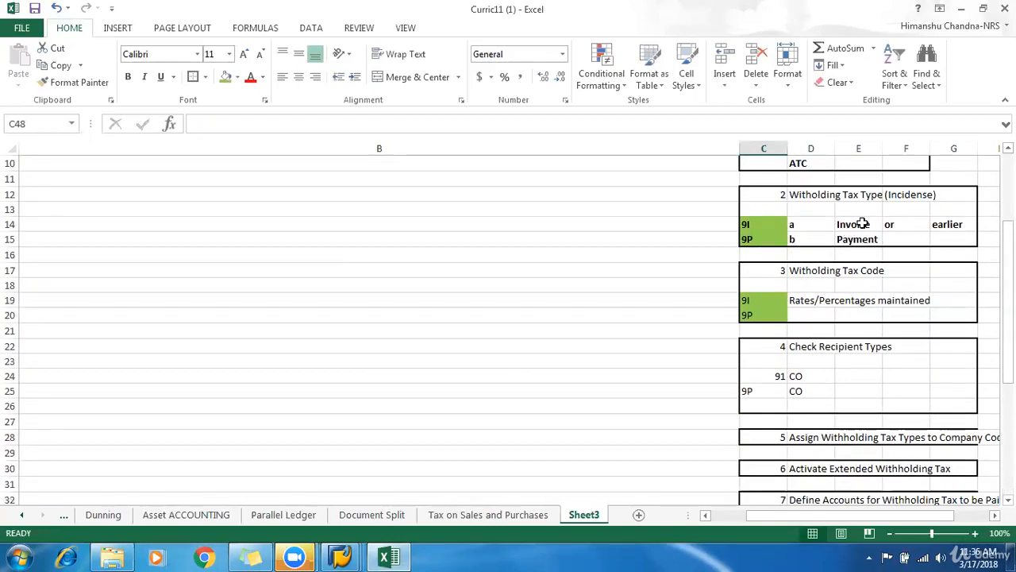
left_click(862, 224)
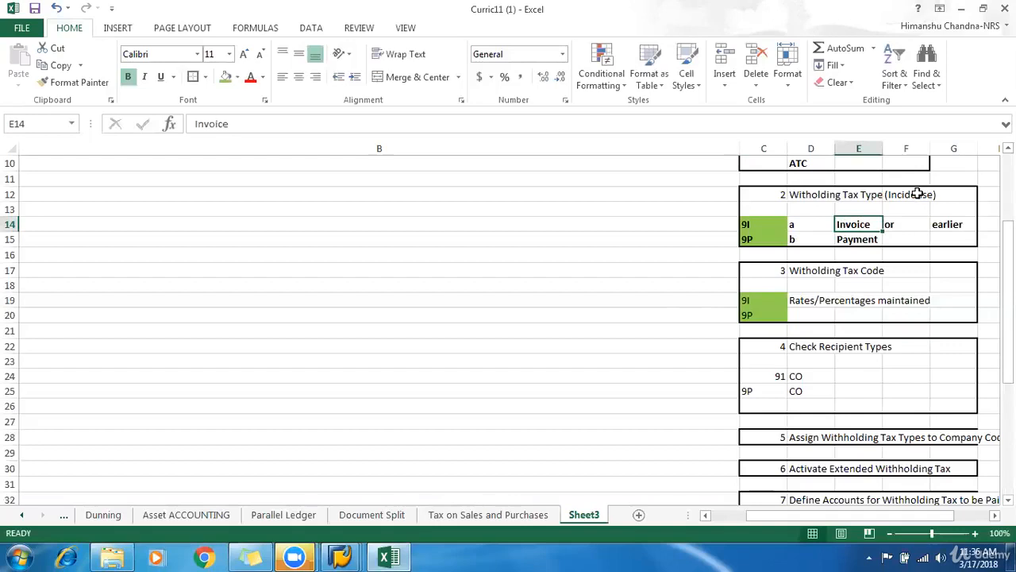
left_click_drag(767, 224, 871, 245)
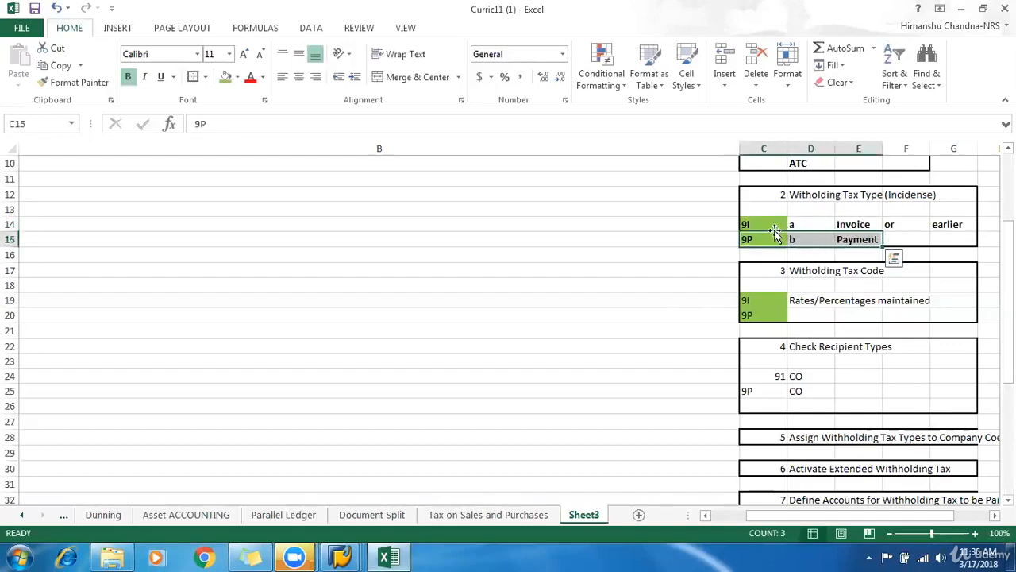
mouse_move(774, 233)
left_mouse_down()
mouse_move(820, 228)
mouse_move(764, 230)
left_mouse_up()
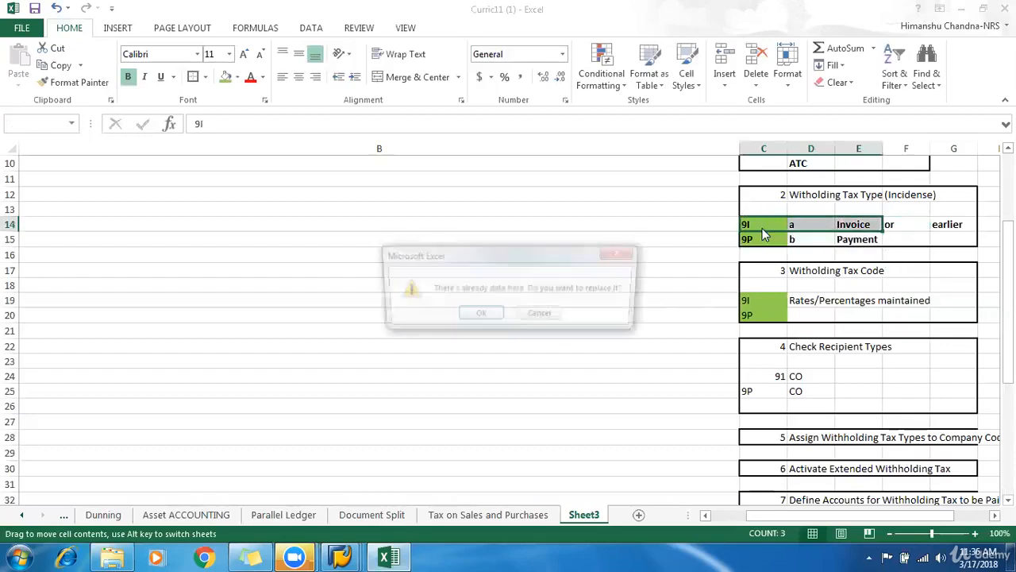
left_click(540, 314)
left_click_drag(746, 300, 767, 318)
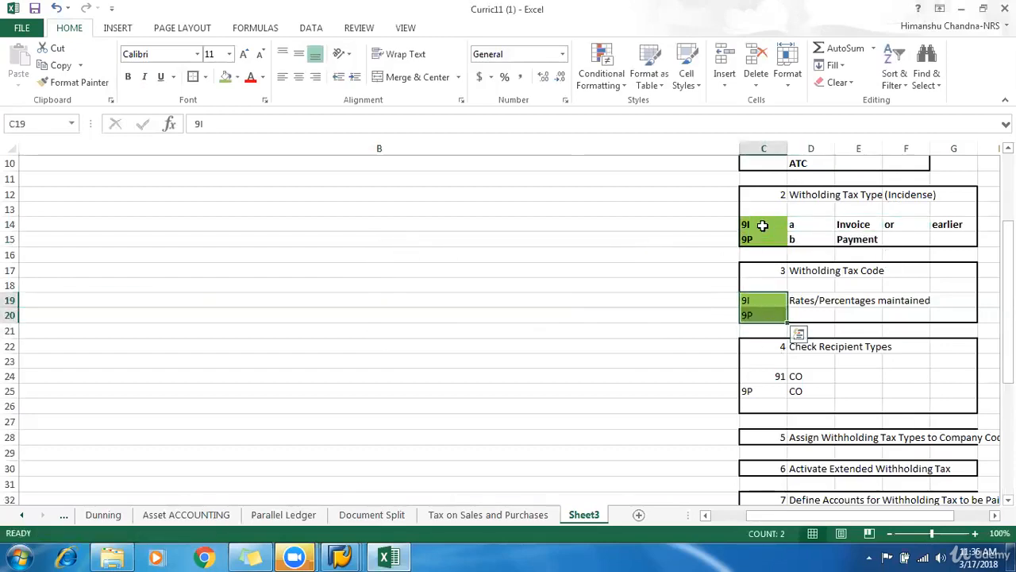
left_click_drag(762, 225, 897, 234)
left_click(896, 236)
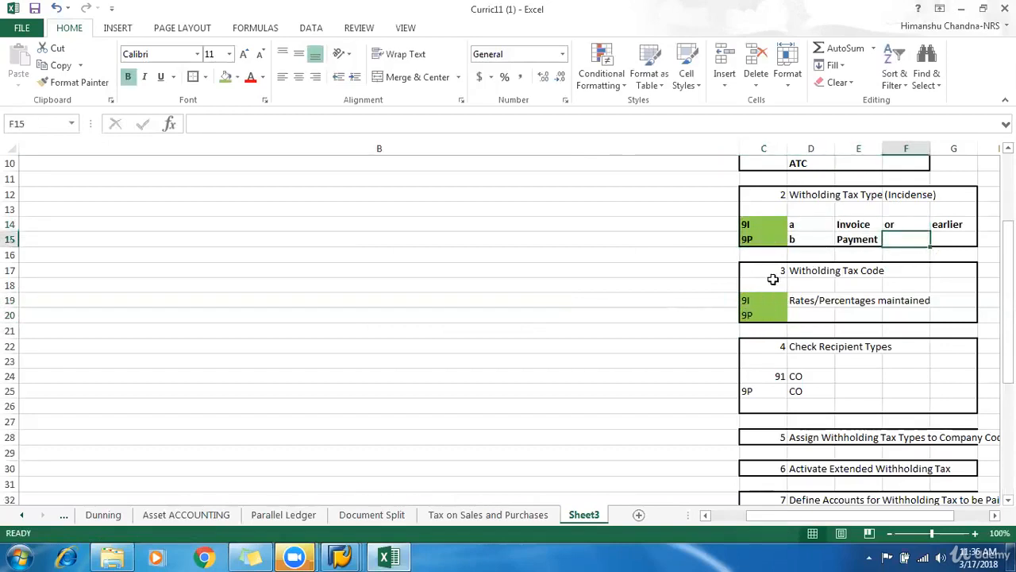
left_click_drag(751, 238, 886, 241)
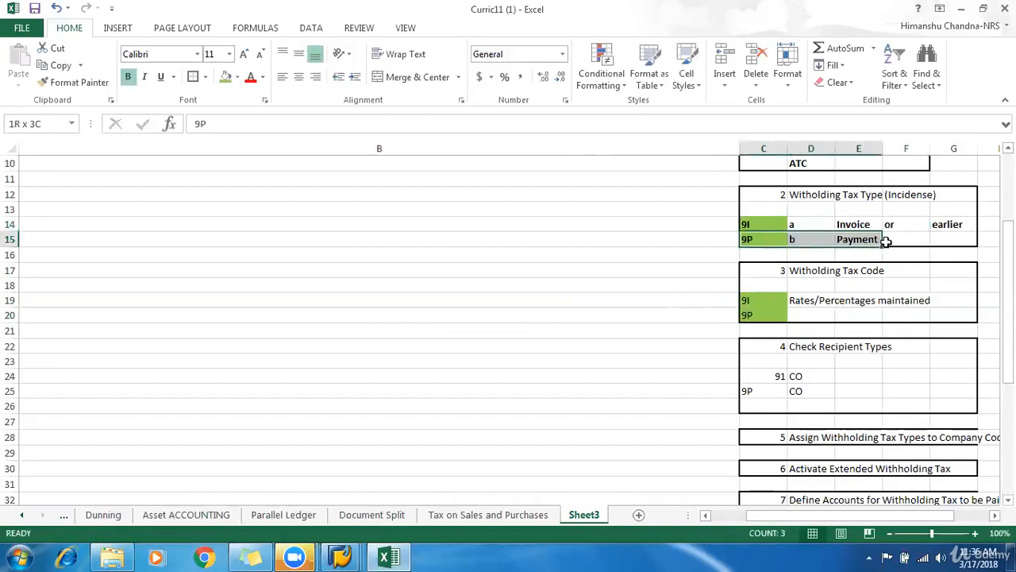
left_click(791, 238)
left_click(768, 238)
left_click(869, 239)
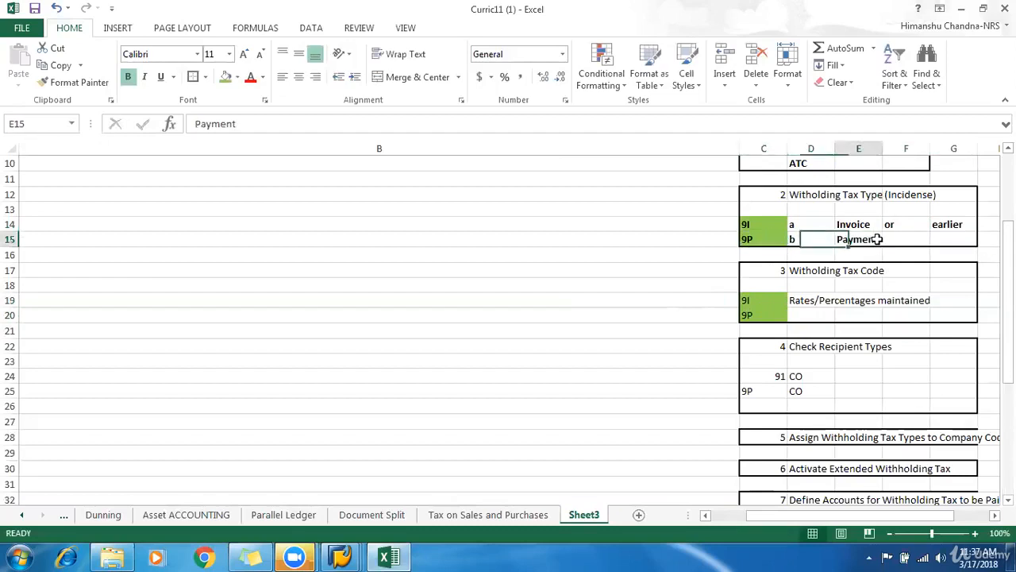
left_click(765, 239)
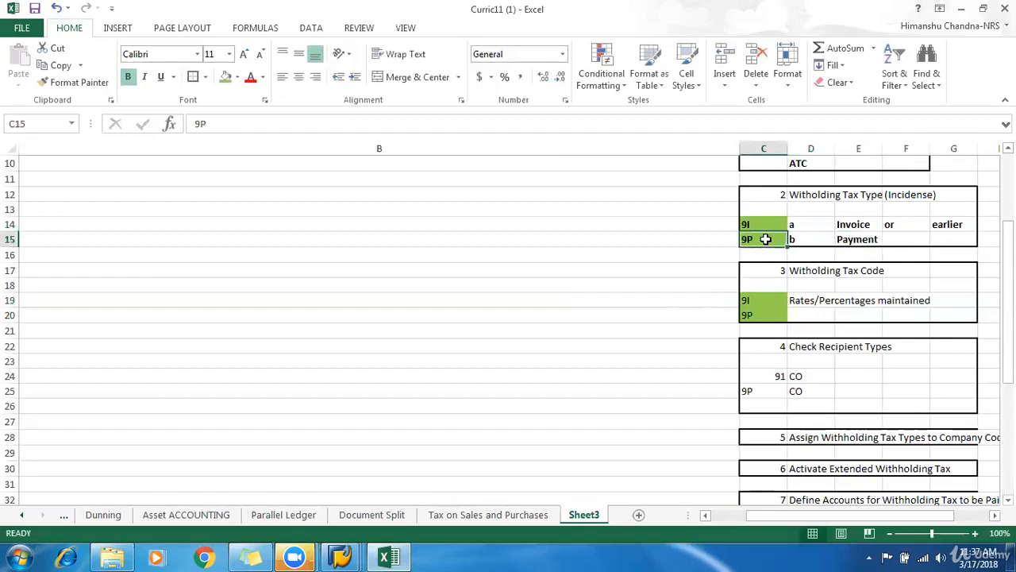
left_click(861, 243)
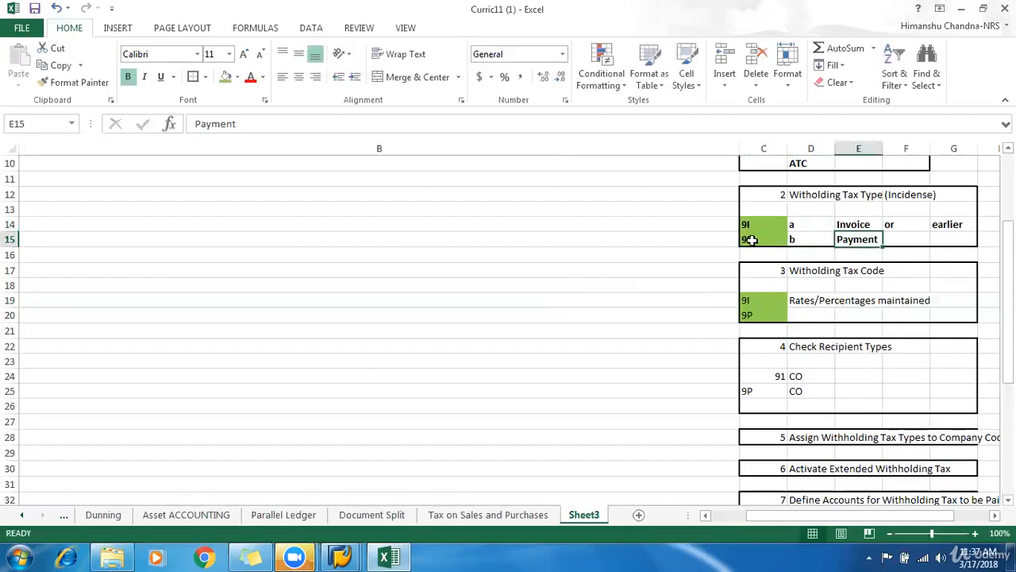
scroll(767, 287, "down", 7)
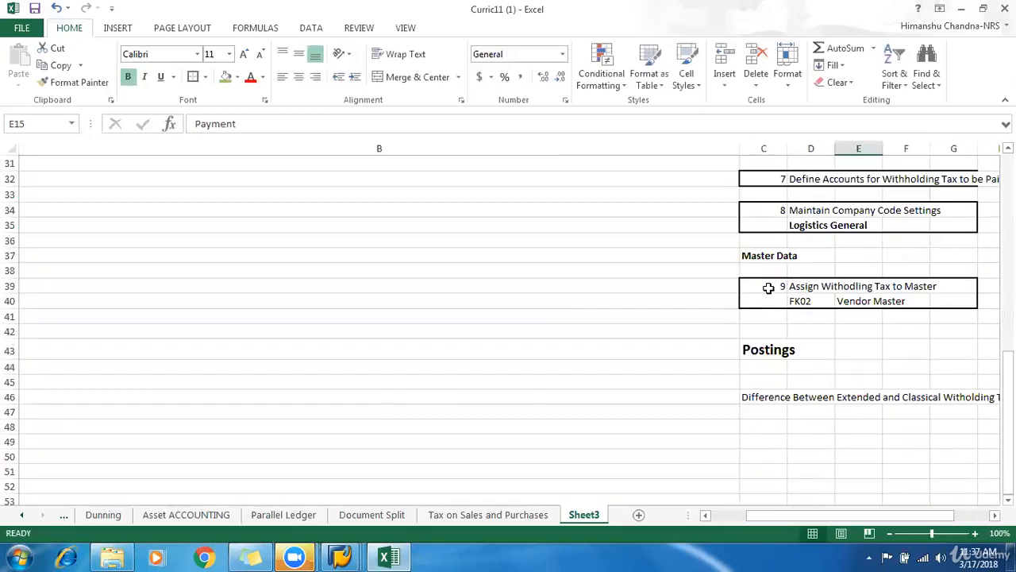
- Put a thick box border around the extended versus classical withholding tax note in C46:G46
left_click_drag(767, 397, 983, 396)
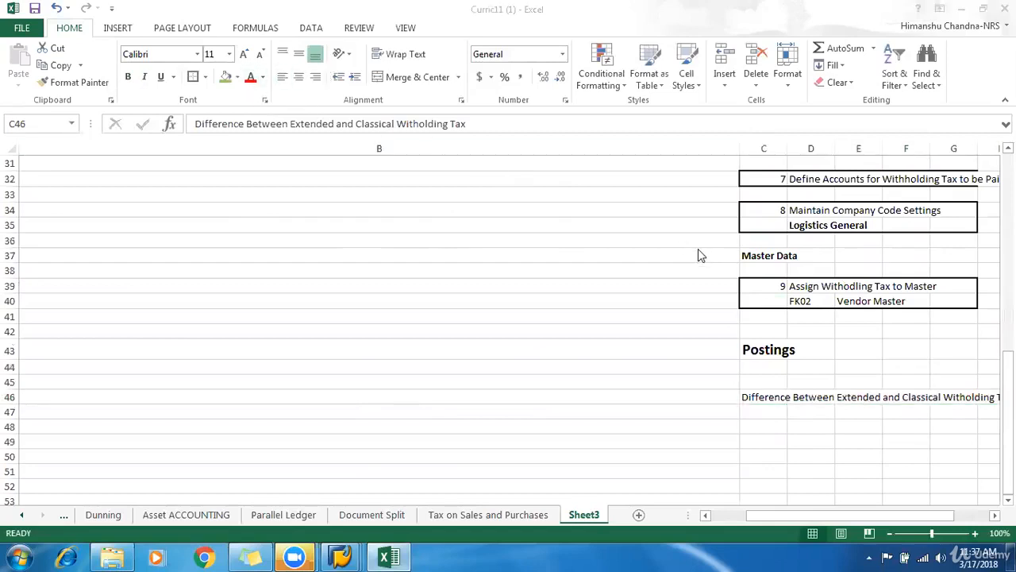
left_click(782, 429)
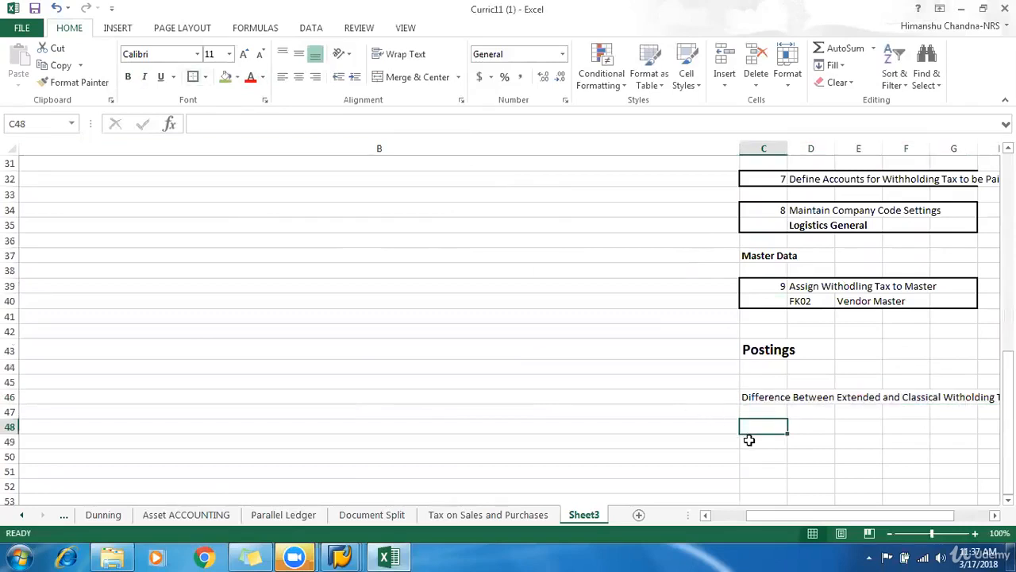
left_click_drag(750, 396, 948, 391)
left_click(193, 76)
left_click(760, 494)
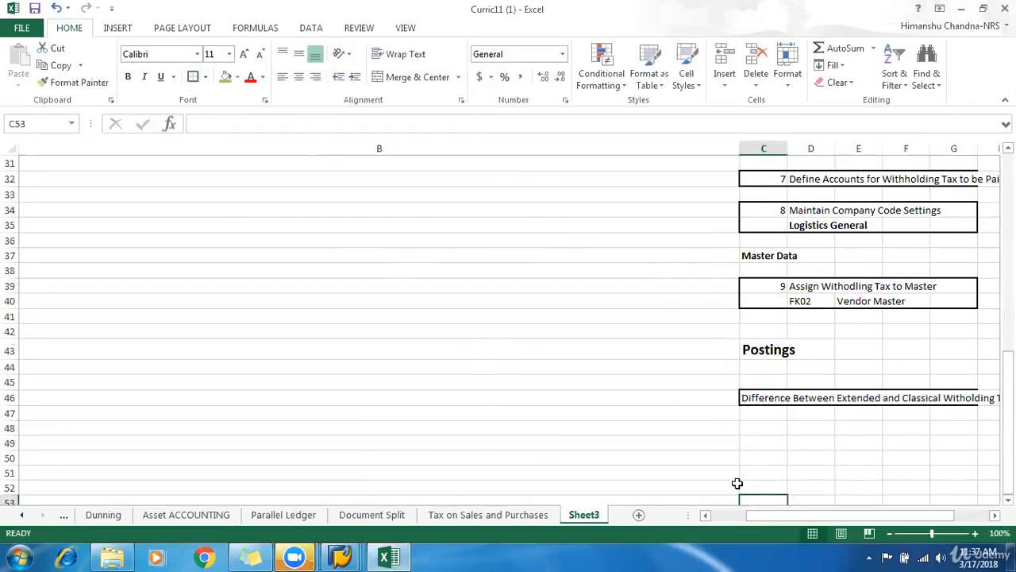
left_click(747, 428)
- Switch to SAP and start the Enter Vendor Invoice transaction for company code 9001
mouse_move(342, 556)
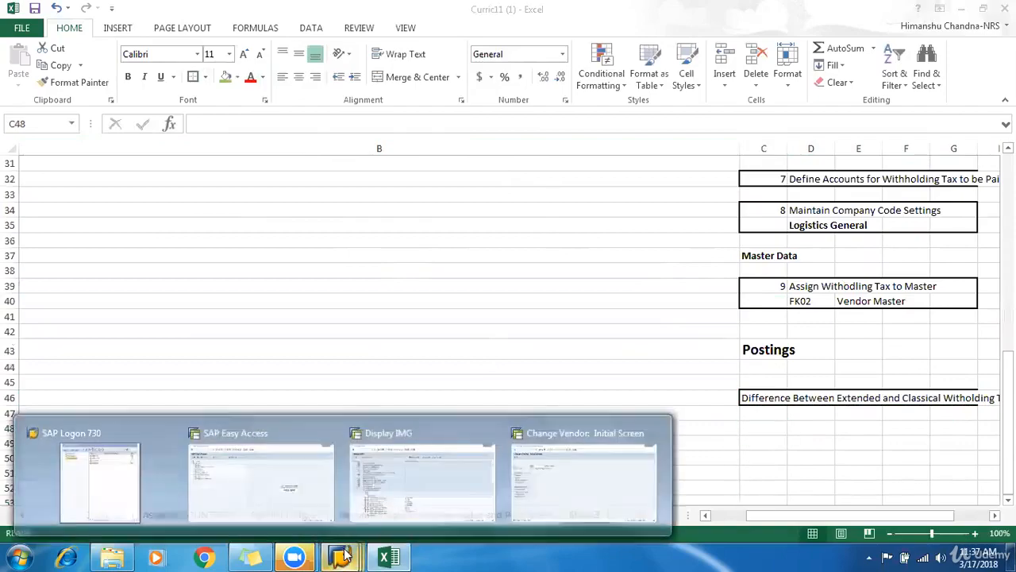
left_click(510, 429)
left_click(215, 39)
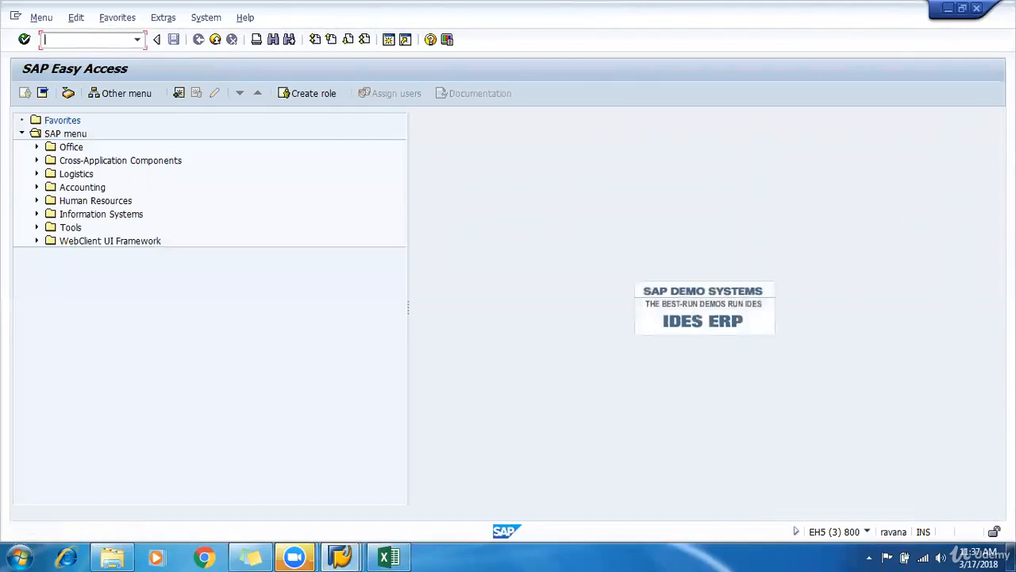
key("Return")
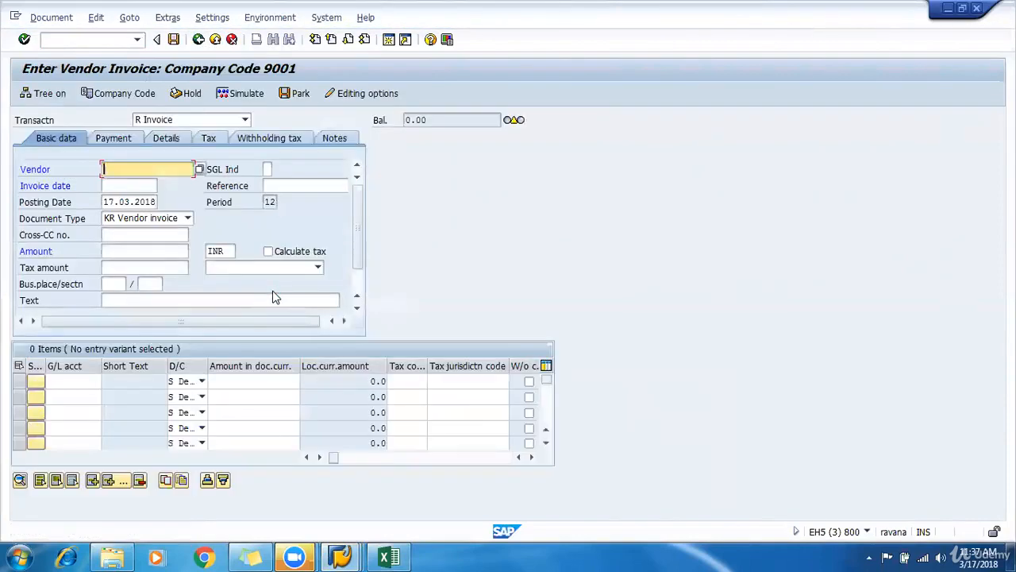
- Fill in the vendor number of Computer Store in the invoice's basic data, using the previously entered values
key("BackSpace")
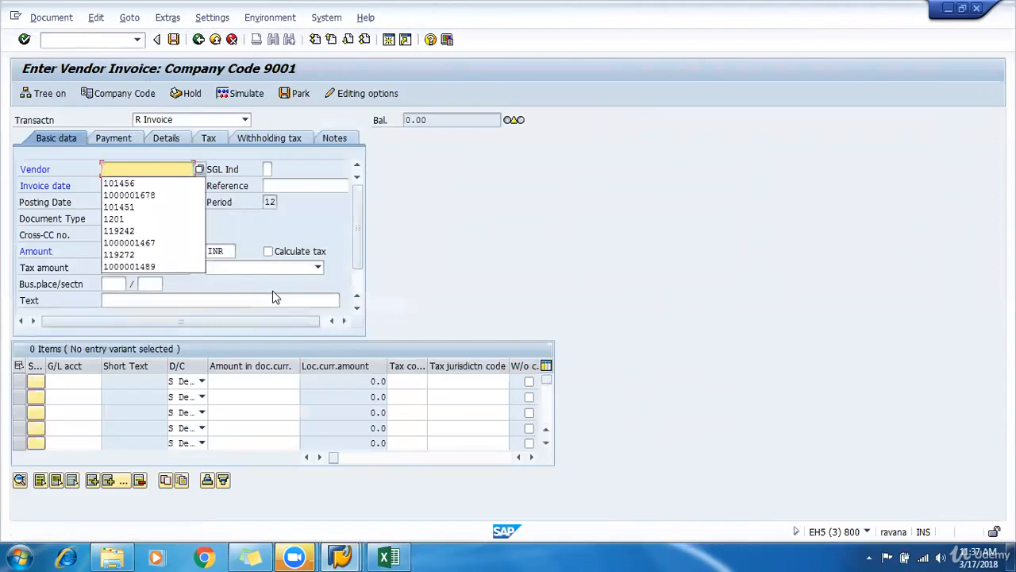
key("Down")
key("Down")
key("Down")
key("Down")
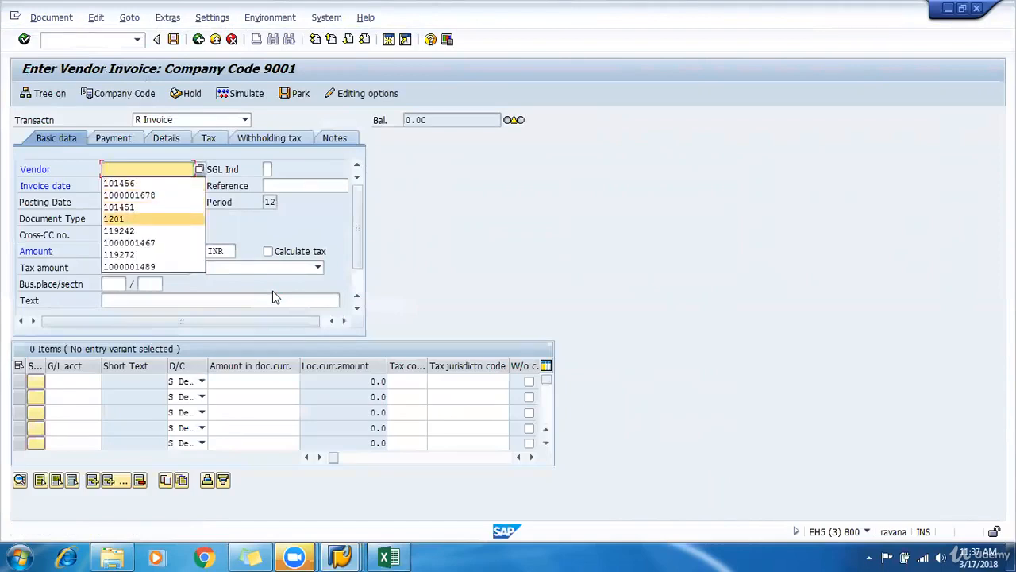
key("Return")
key("Tab")
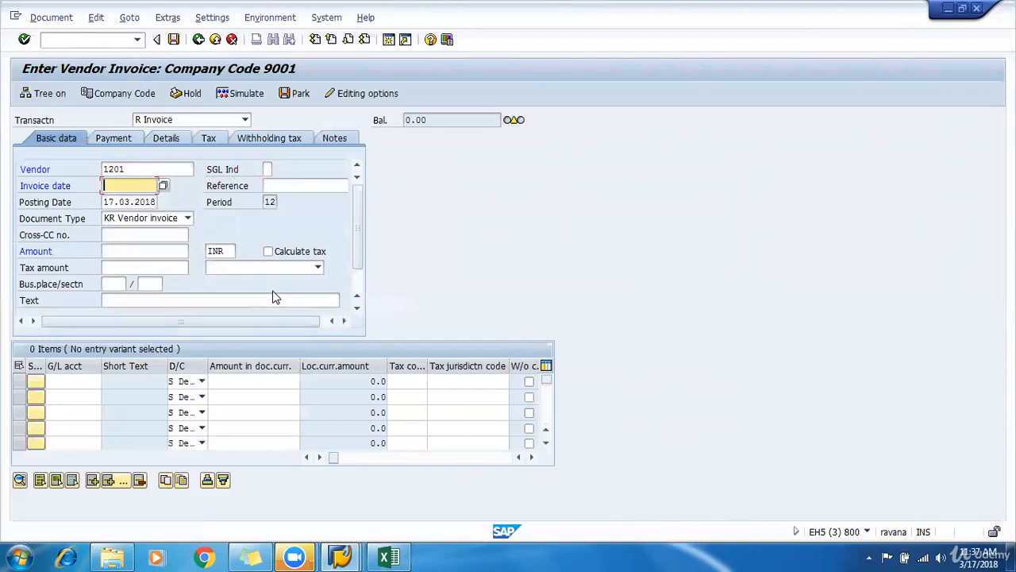
key("shift+Tab")
key("BackSpace")
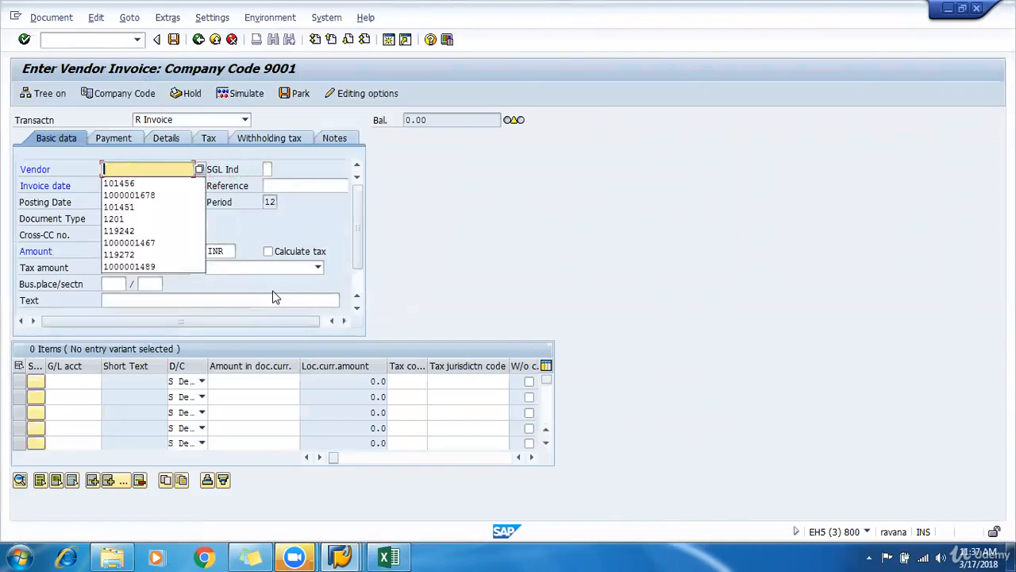
key("Down")
key("Down")
key("Down")
key("Down")
key("Return")
key("Tab")
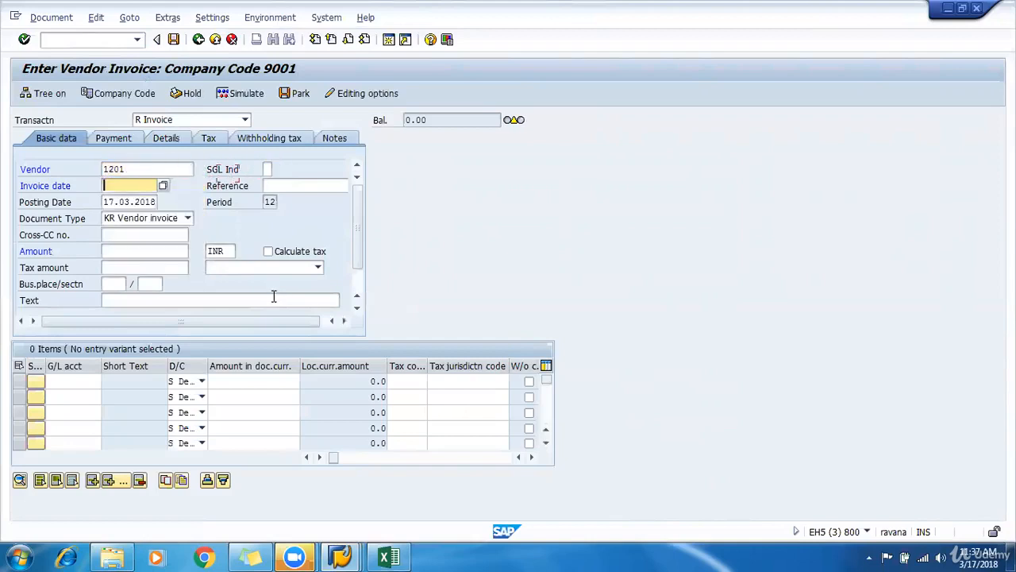
- Set the vendor invoice's invoice date to 15.03.2018
key("BackSpace")
key("Down")
key("Return")
key("Tab")
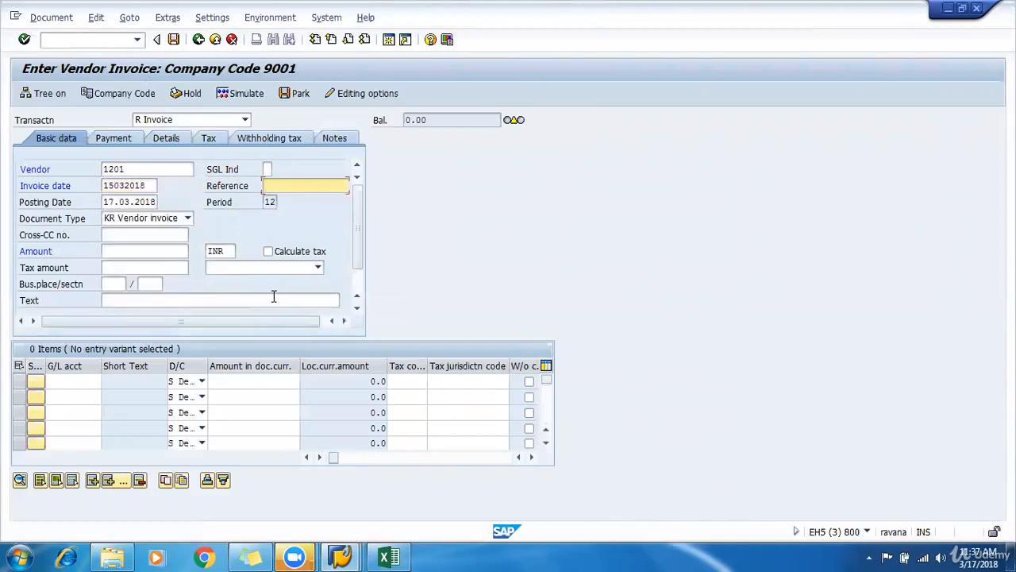
- Set the invoice header amount to 10000 INR and the header text to 1
key("Tab")
key("Tab")
key("Tab")
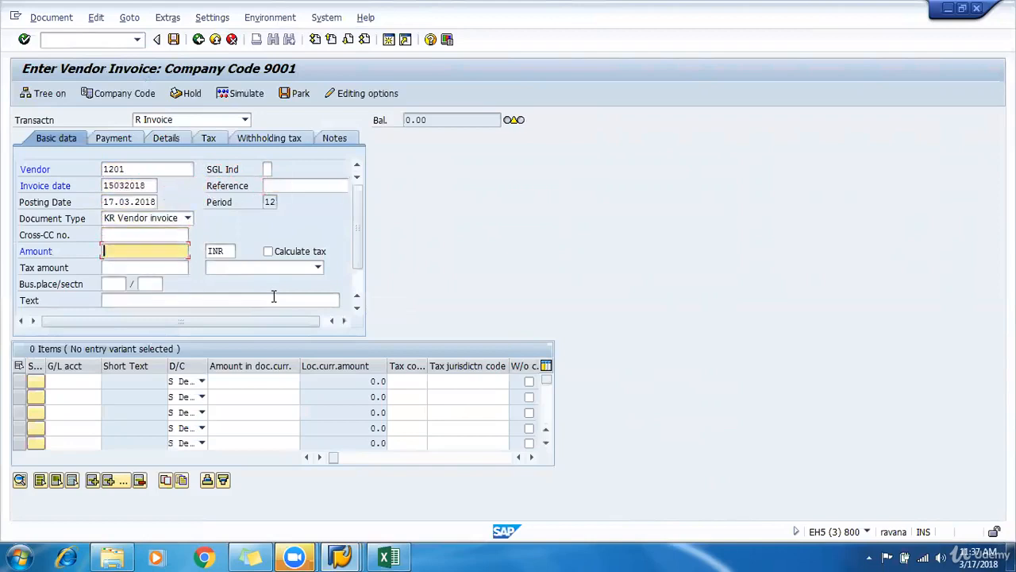
key("BackSpace")
key("Down")
key("Return")
key("Tab")
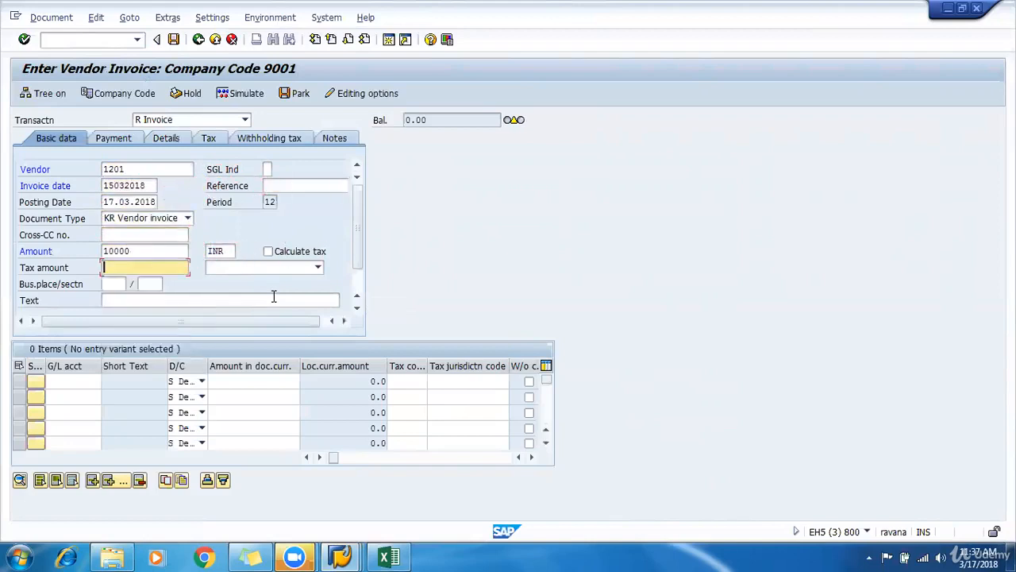
key("Tab")
key("Tab")
type("1")
key("Tab")
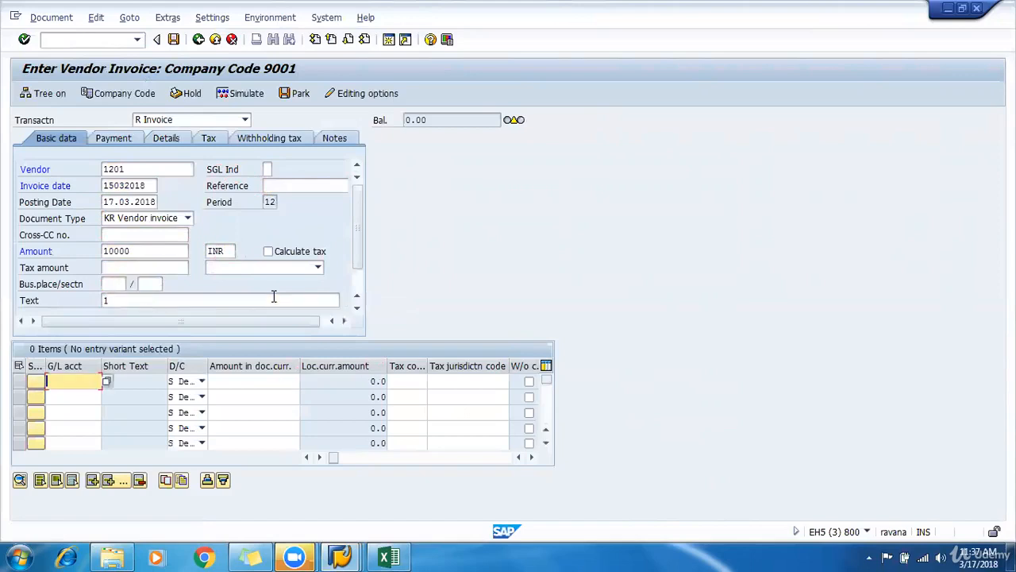
- Assign G/L account 400000 to the first invoice line item
key("BackSpace")
key("Down")
key("Down")
key("Down")
key("Down")
key("Up")
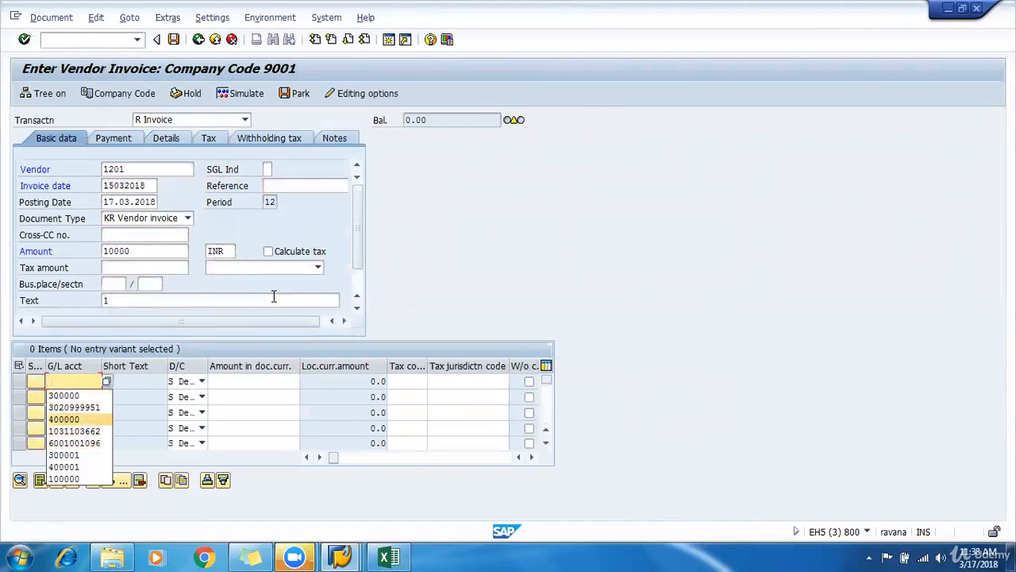
key("Return")
- Set the first line item's debit amount to 10000 with text 1 and validate the invoice entries
key("Tab")
key("Tab")
key("Tab")
key("BackSpace")
key("Down")
key("Return")
key("Tab")
key("Tab")
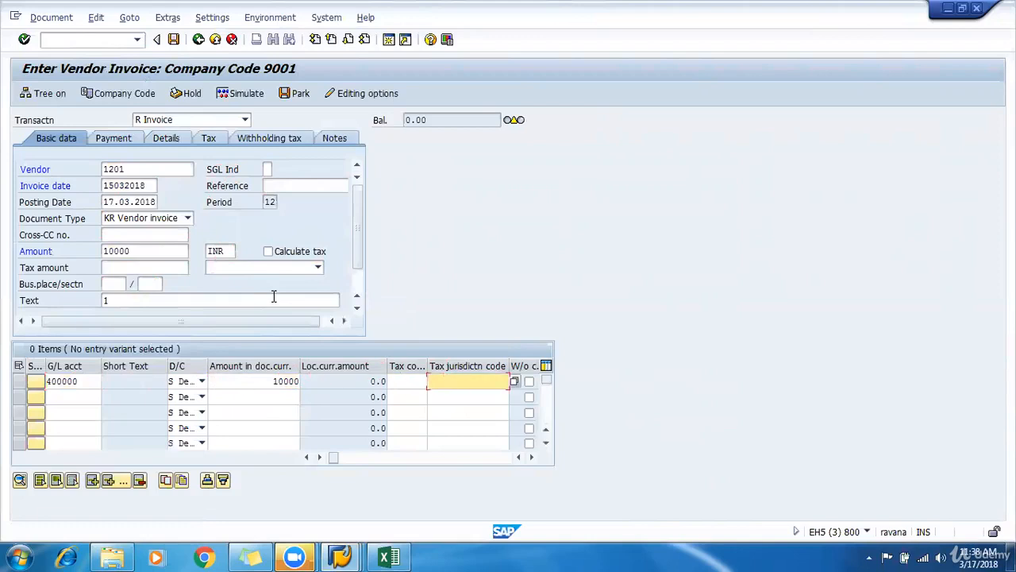
key("Tab")
key("Tab")
key("Return")
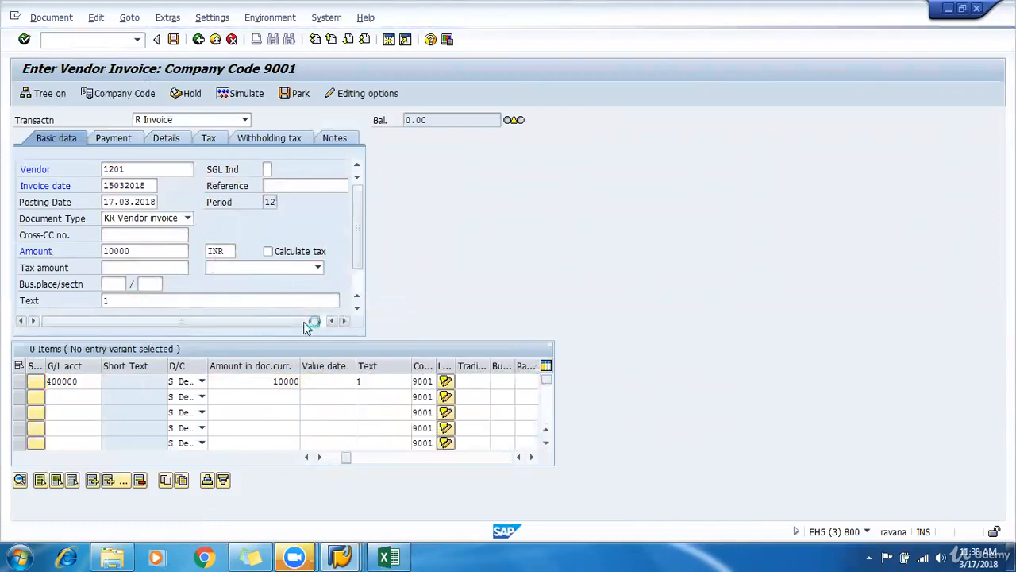
key("Return")
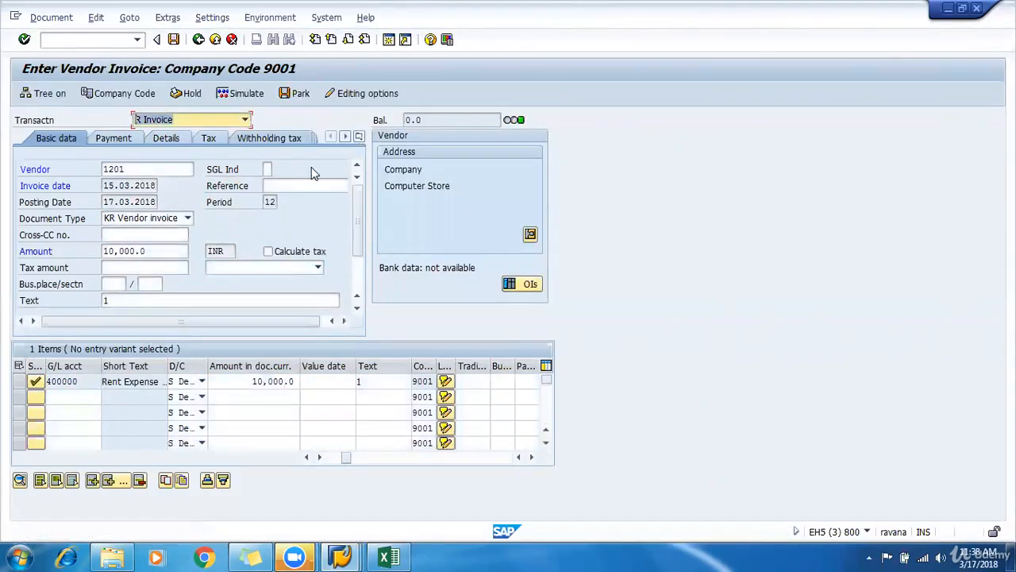
- Open the invoice's withholding tax details and examine the withholding tax code proposed for the Invoice type
left_click(274, 139)
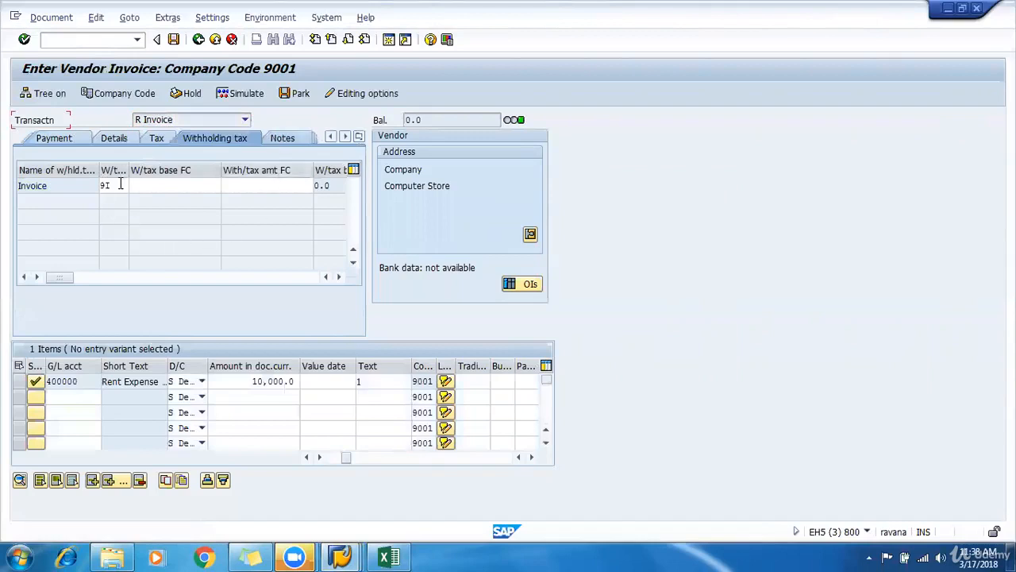
double_click(125, 185)
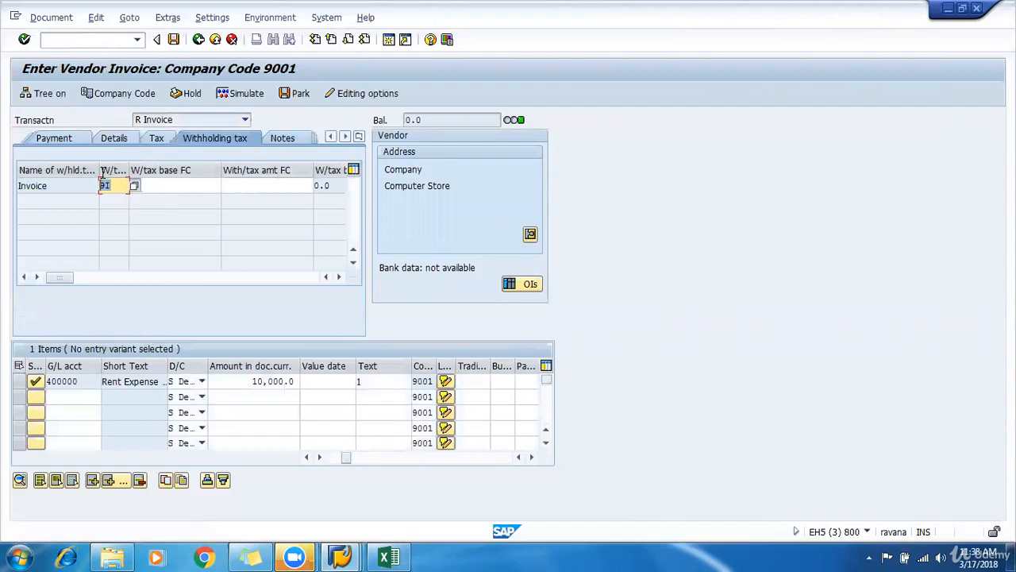
left_click(121, 173)
left_click(48, 17)
left_click(204, 205)
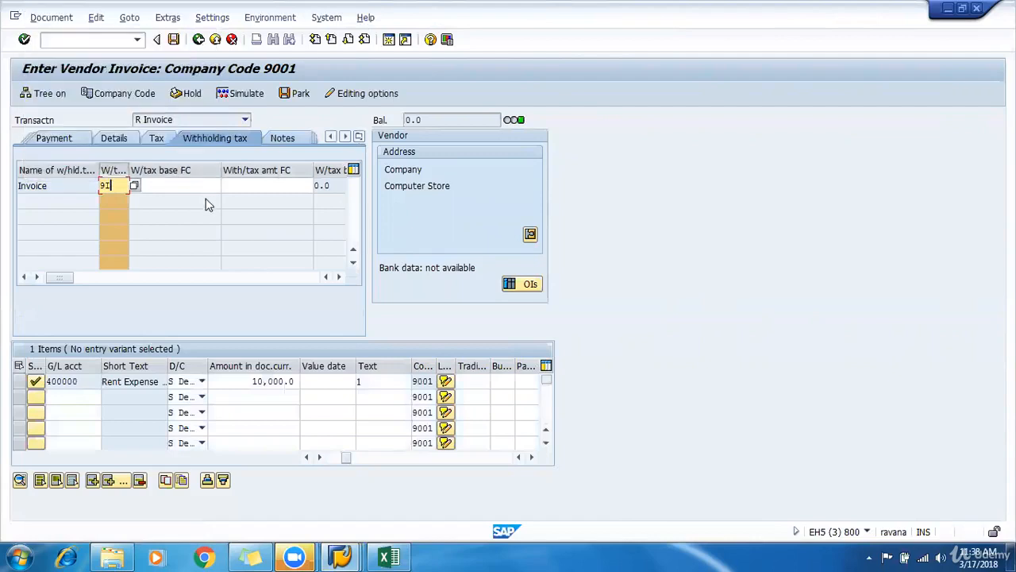
left_click(112, 172)
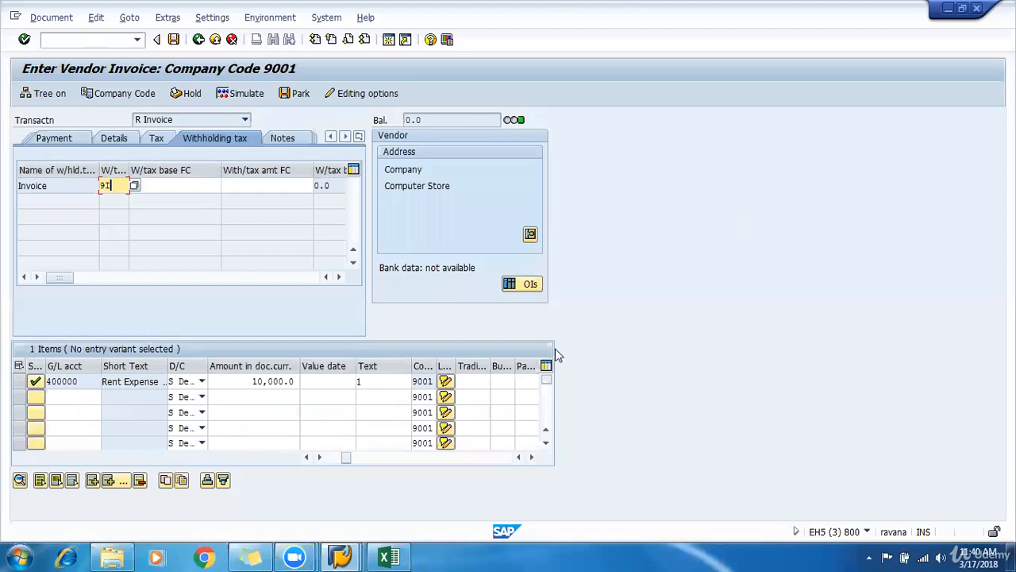
left_click(341, 557)
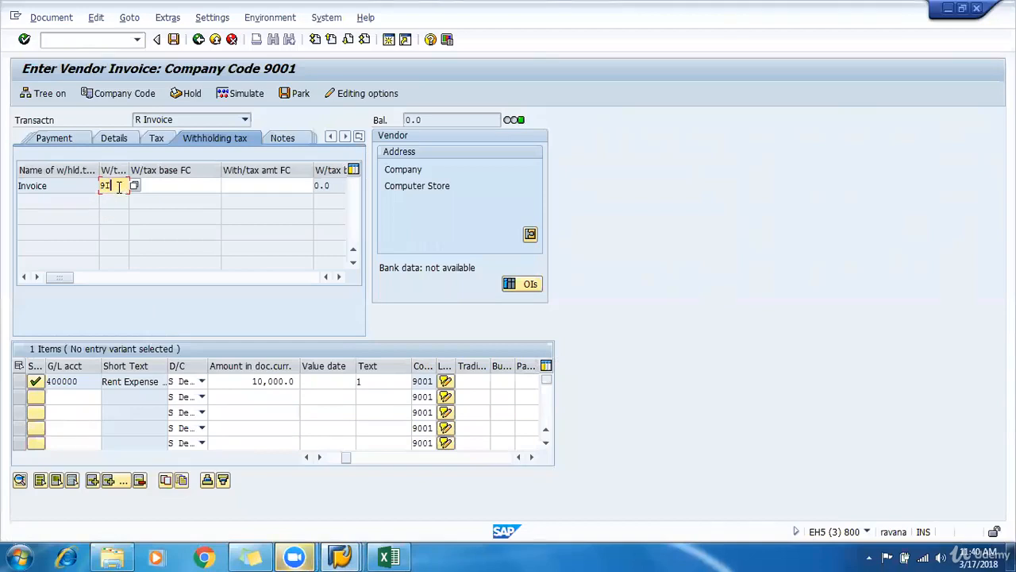
- Review the withholding tax types and codes assigned in the vendor master, and return to the vendor invoice
mouse_move(341, 556)
left_click(675, 501)
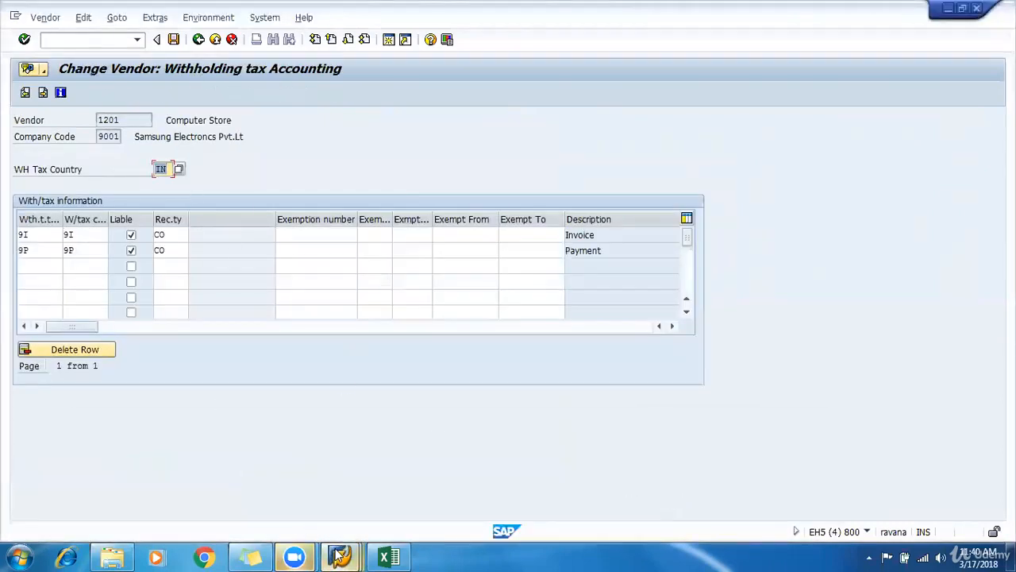
mouse_move(341, 556)
left_click(520, 485)
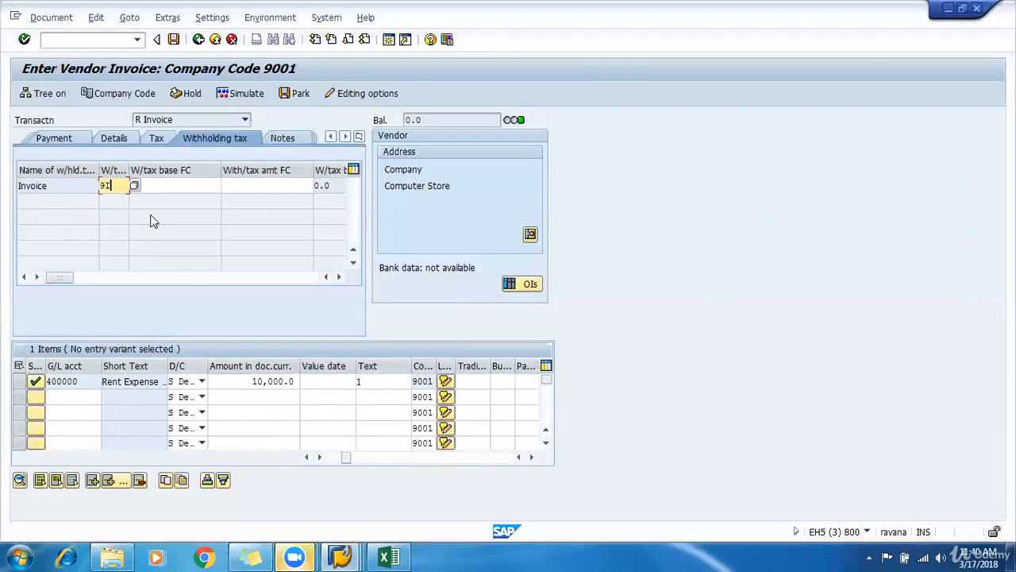
- Open the customizing activity Assign Withholding Tax Types to Company Codes and find the matching step 5 in the Excel notes
mouse_move(342, 556)
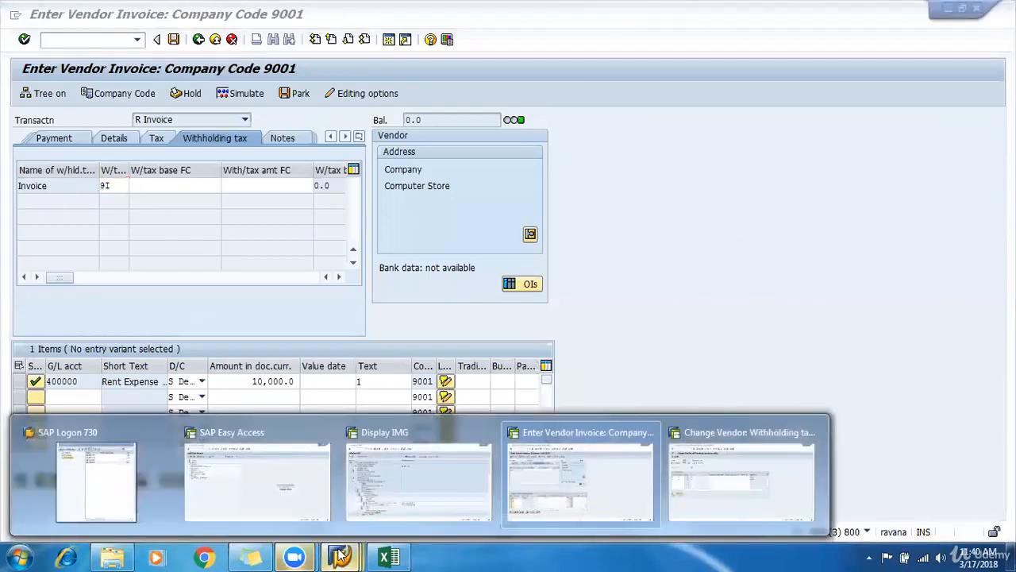
left_click(417, 506)
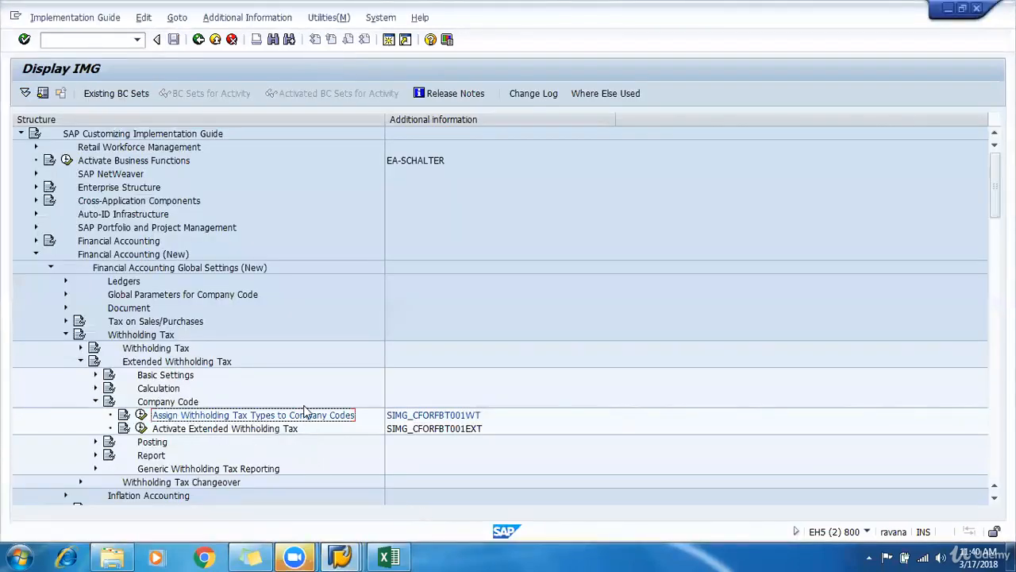
left_click(140, 415)
left_click(388, 556)
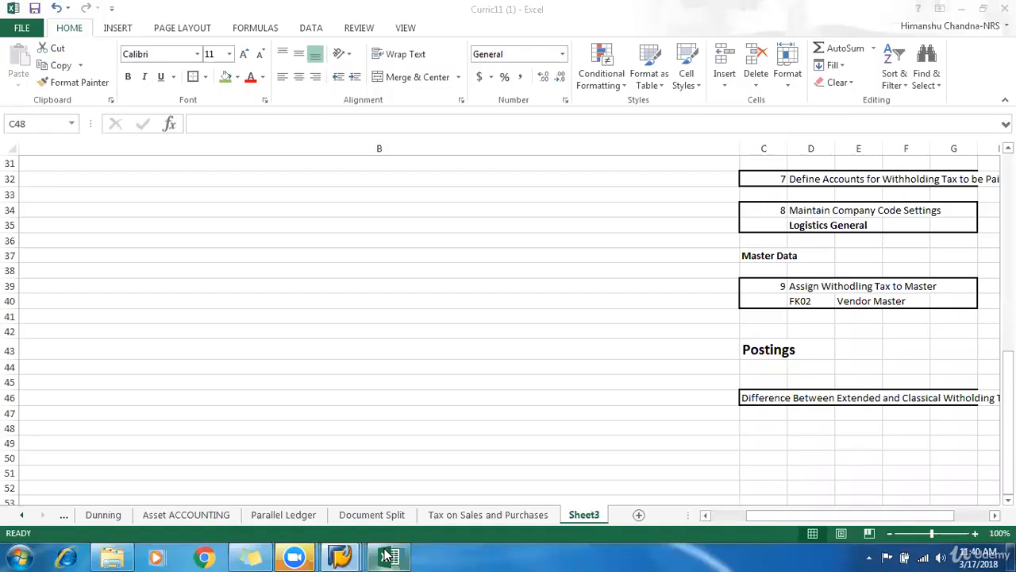
scroll(760, 356, "up", 5)
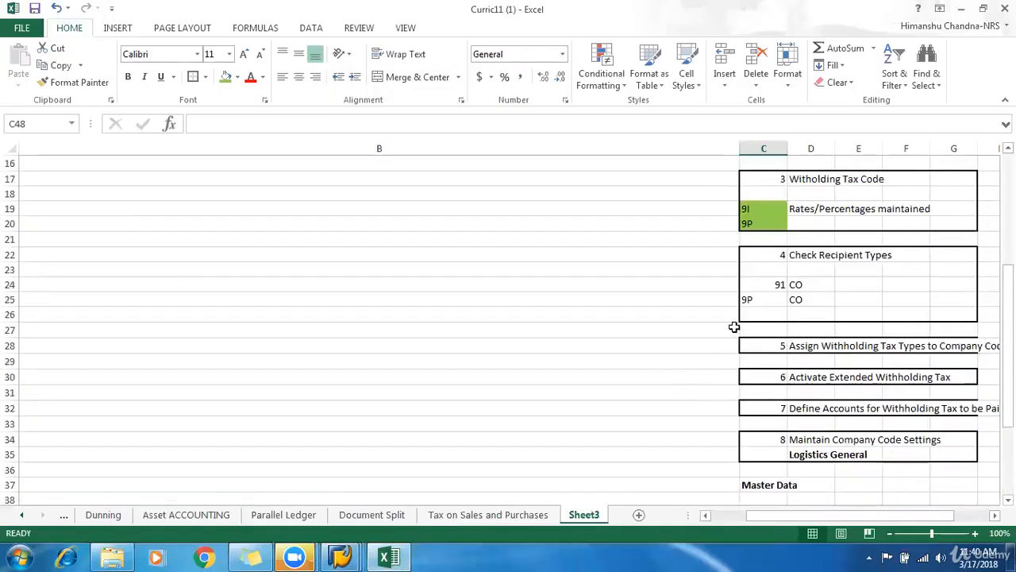
left_click_drag(808, 347, 955, 344)
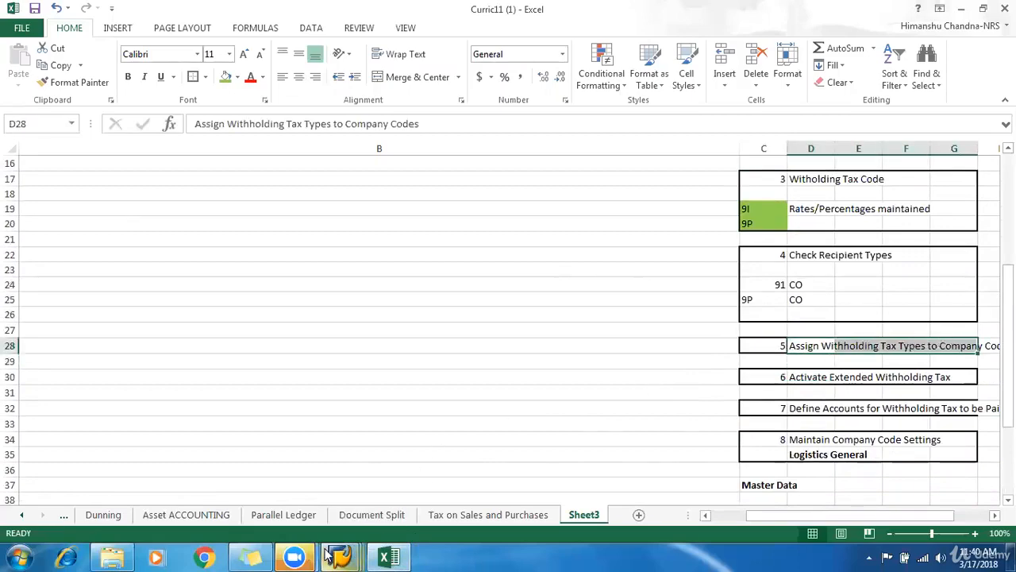
- Return to SAP and position the company code withholding tax list at 9001 to check its assigned tax types
left_click(341, 557)
left_click(476, 500)
left_click(162, 497)
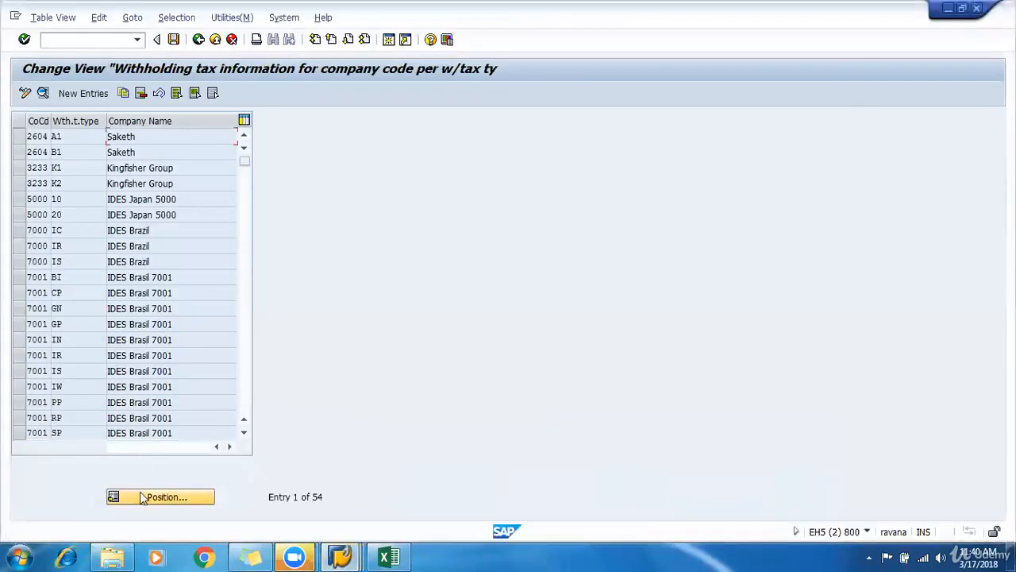
type("9001")
key("Return")
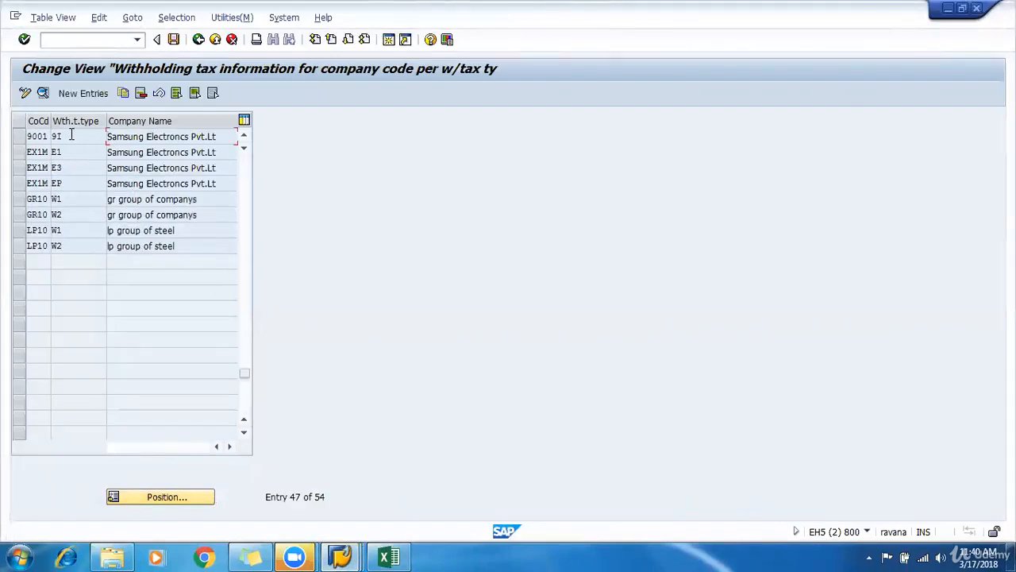
scroll(48, 158, "up", 1)
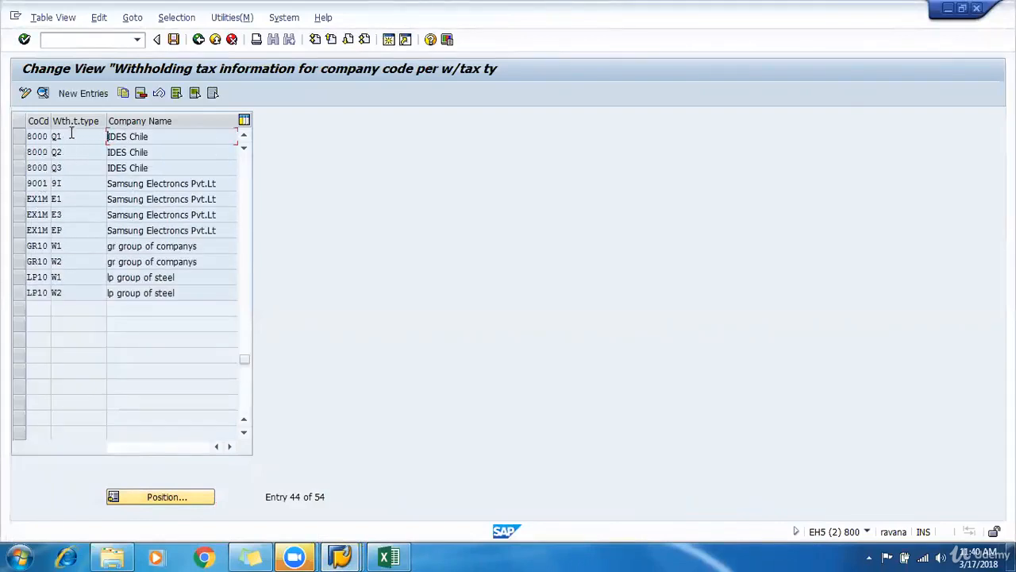
- Create a new withholding tax entry for company code 9001 with withholding tax type 9P
left_click(79, 93)
type("9001")
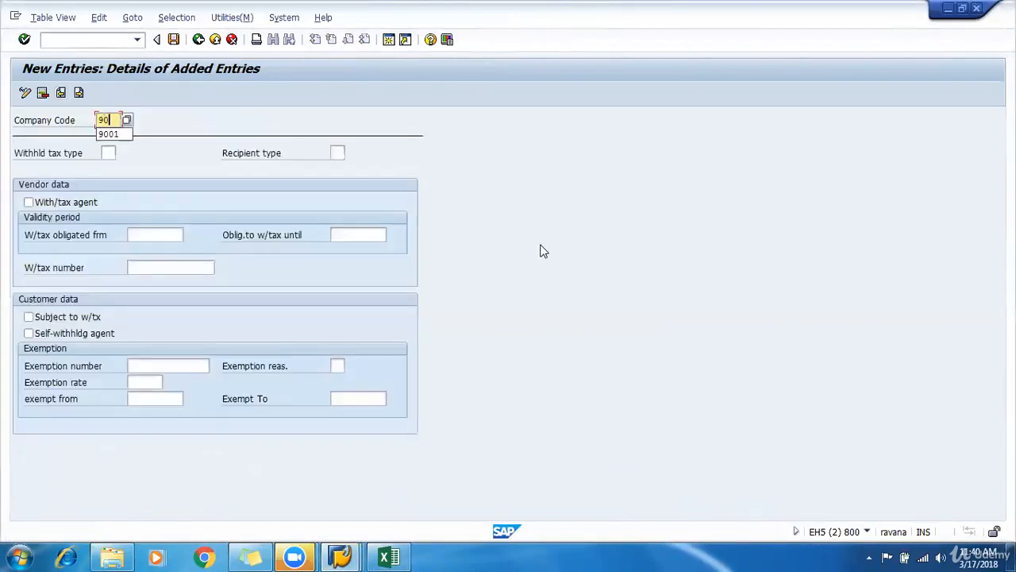
key("Tab")
key("Down")
key("Down")
key("Up")
key("Up")
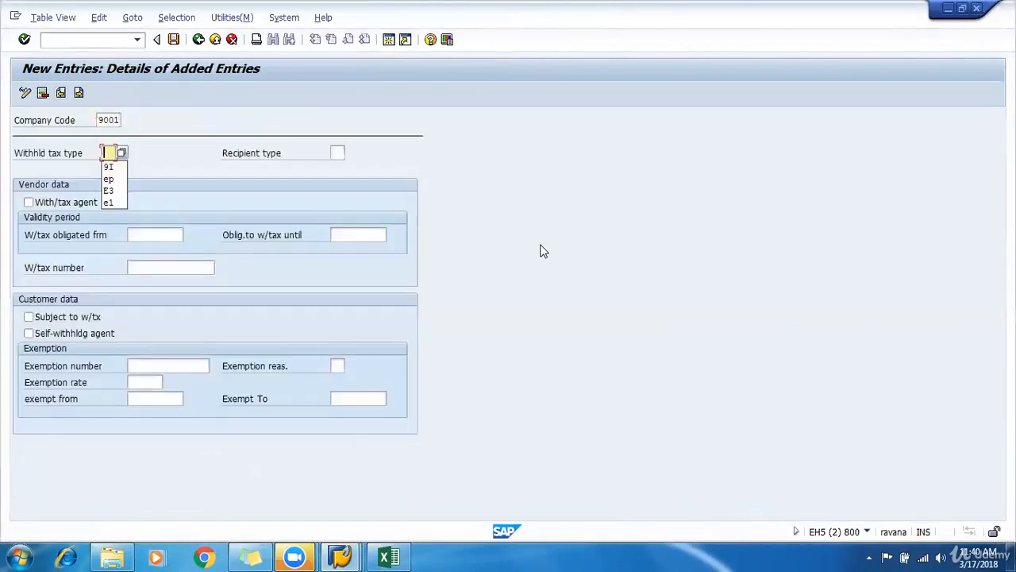
type("9P")
key("Tab")
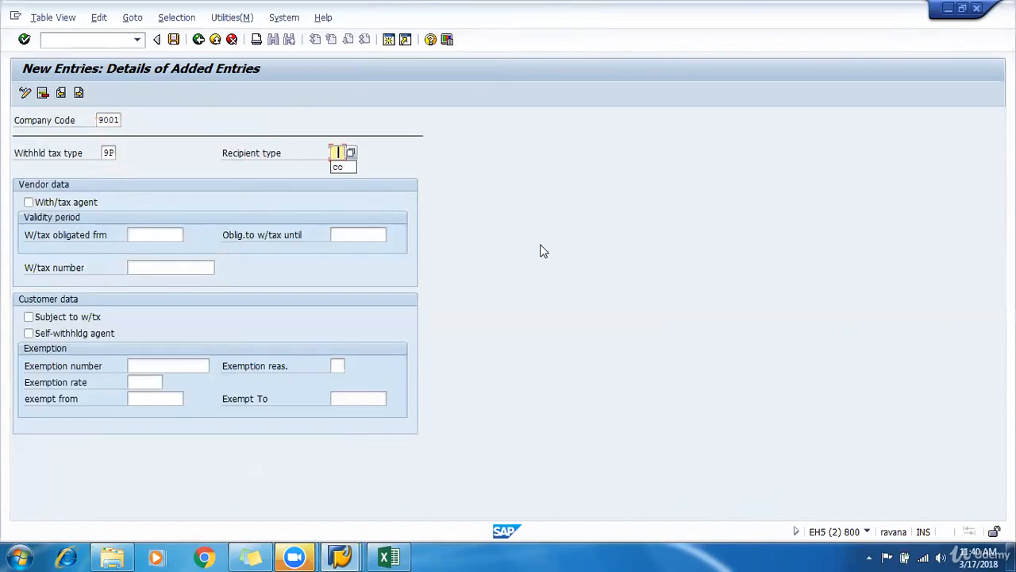
- Set recipient type CO, mark the company code as withholding tax agent, and set the obligation period from 01.04.2016 until 31.12.9999
type("co")
key("Tab")
key("space")
key("Tab")
type("01042016")
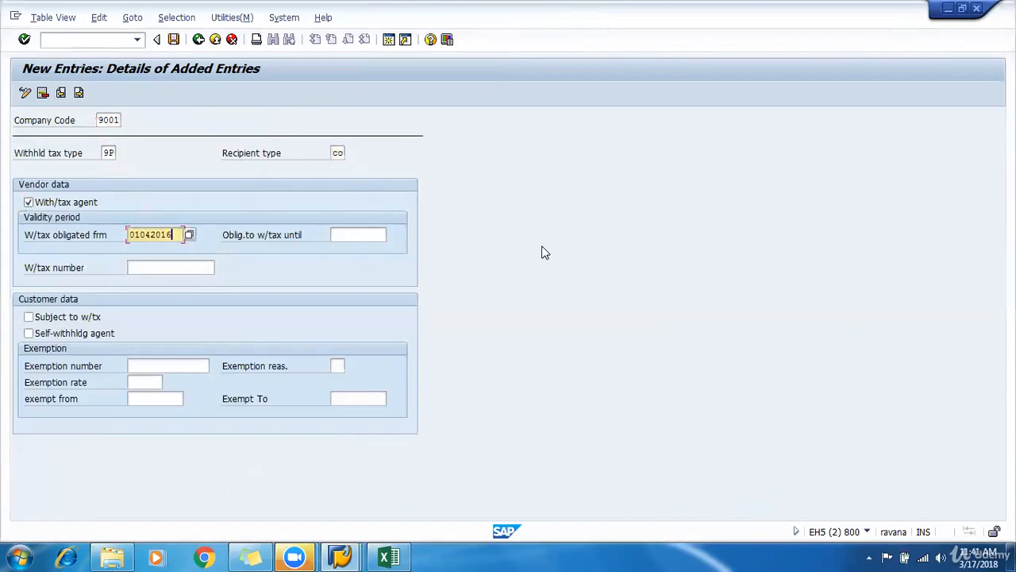
key("Tab")
key("Down")
key("Return")
key("Tab")
key("Tab")
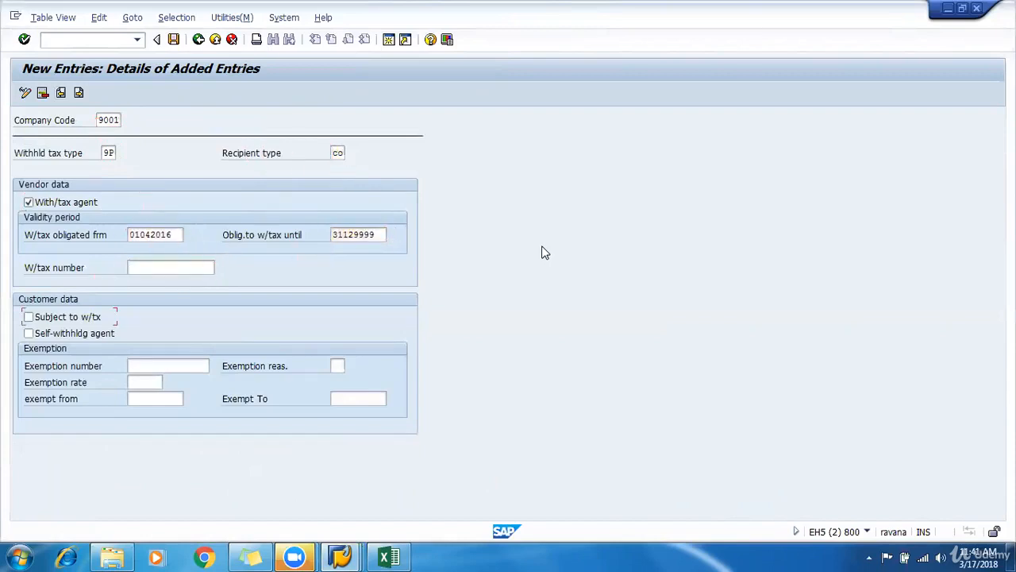
- Save the 9P entry to the proposed customizing request and return to the implementation guide
key("ctrl+s")
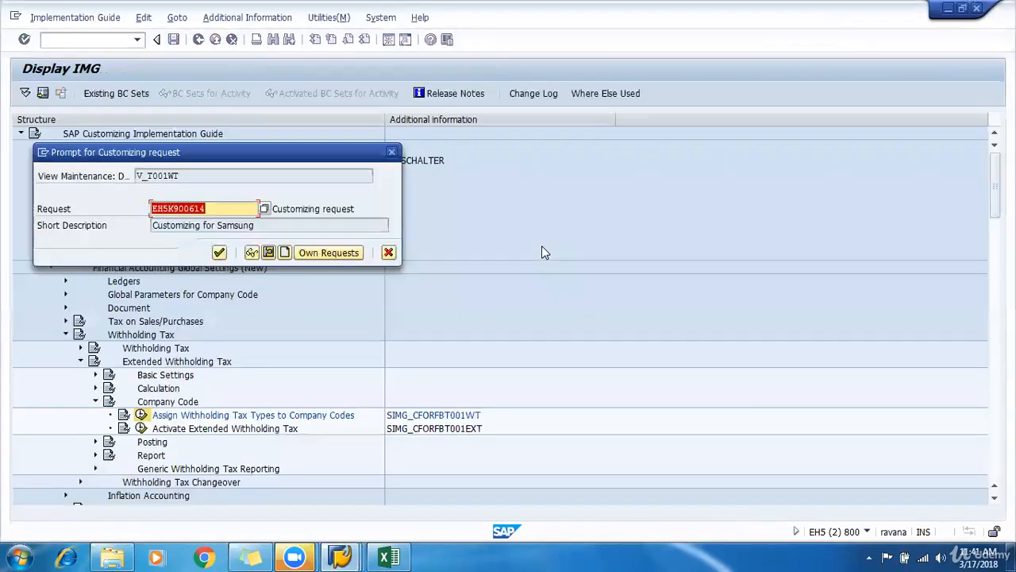
key("Return")
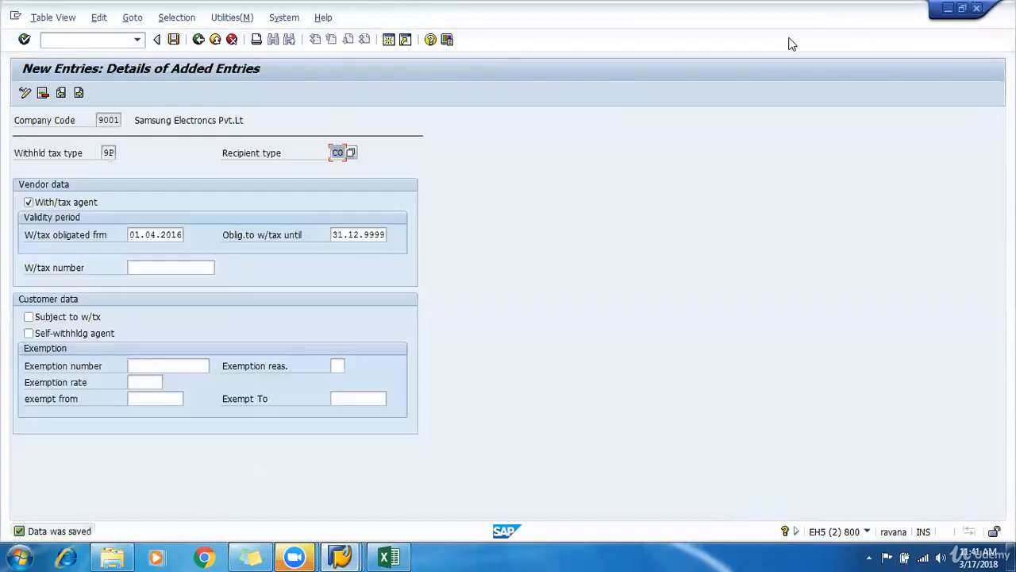
key("F3")
key("F3")
- Switch to the vendor invoice session and restart invoice entry with transaction FB60
key("alt+Tab")
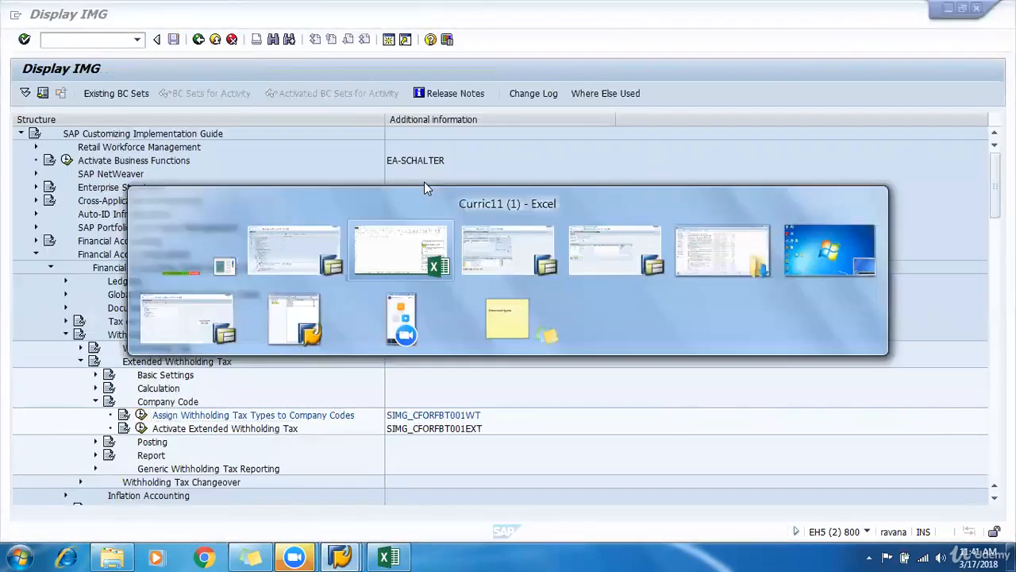
key("alt+Tab")
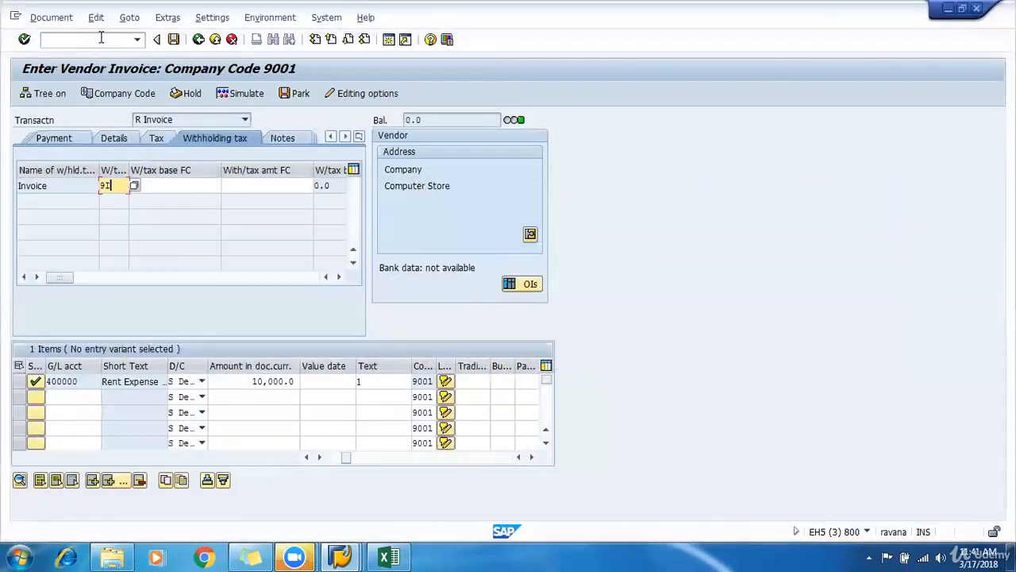
left_click(100, 38)
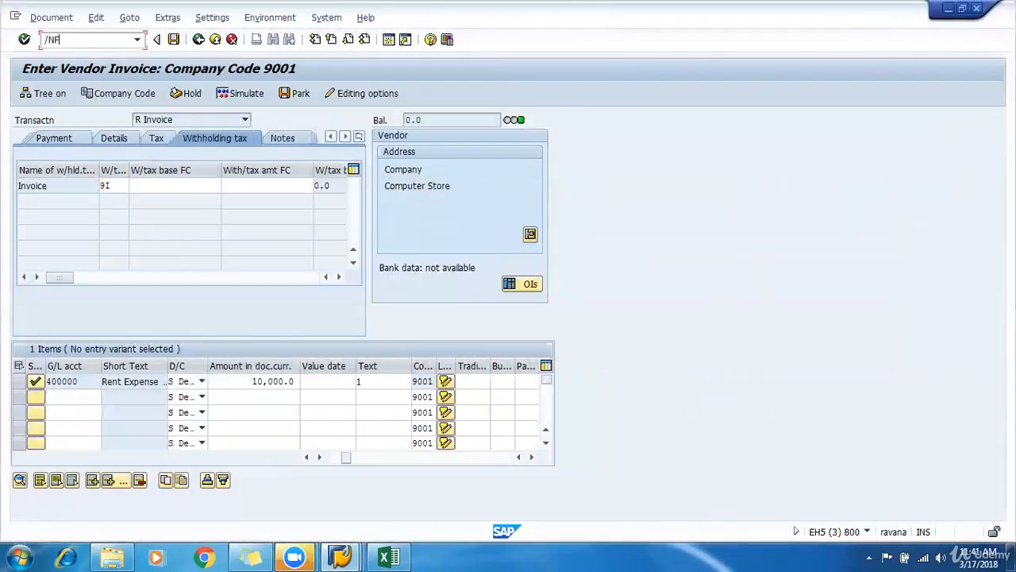
type("/NFB60")
key("Return")
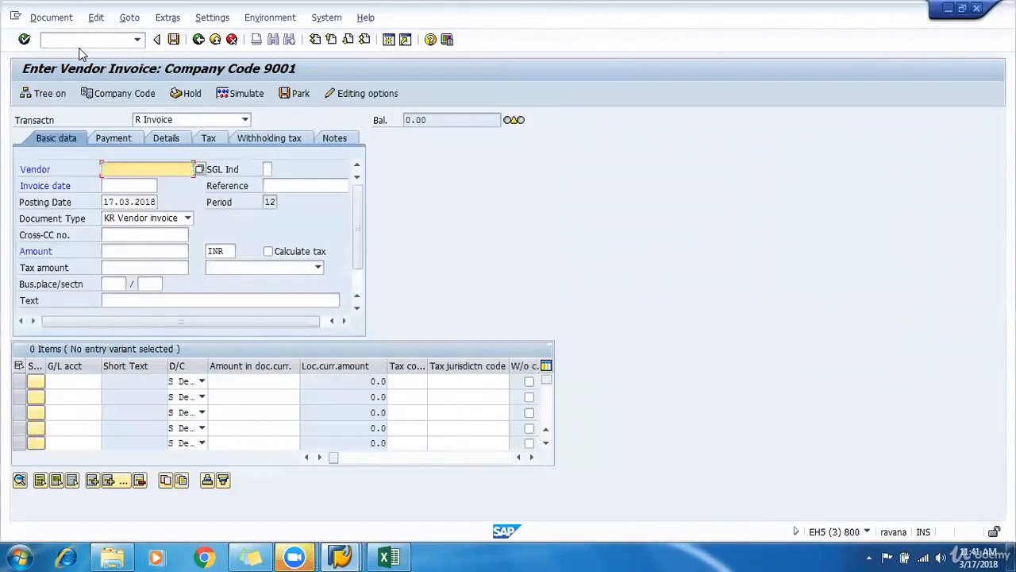
- Enter the Computer Store vendor, invoice date 15.03.2018 and reference 1 in the invoice header
type("1201")
key("Tab")
key("Tab")
type("15032018")
key("Tab")
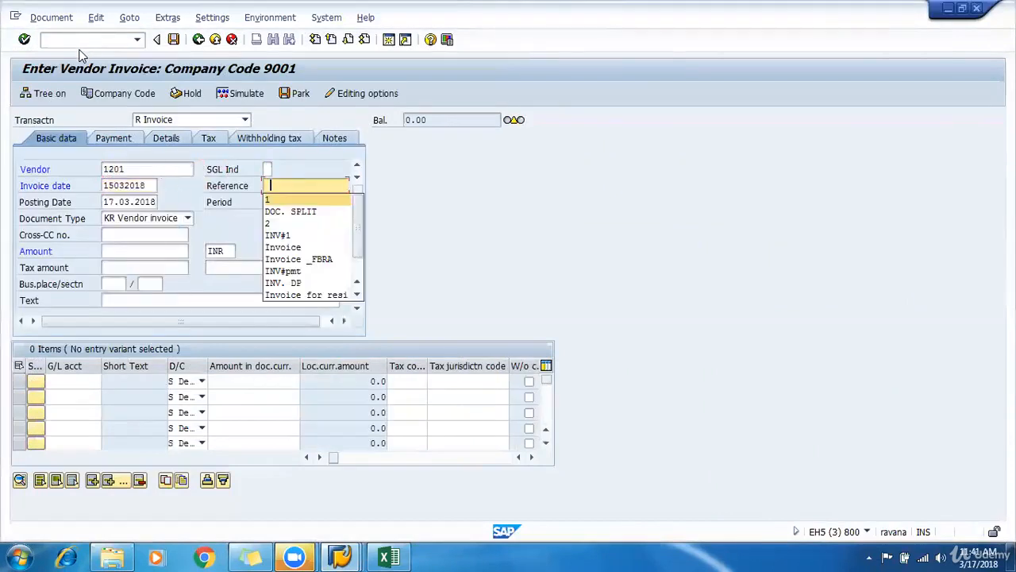
type("1")
- Set the new invoice's header amount to 10000 INR and its header text to 1
key("Tab")
key("Tab")
key("Tab")
type("10000")
key("Tab")
key("Tab")
key("Tab")
key("Tab")
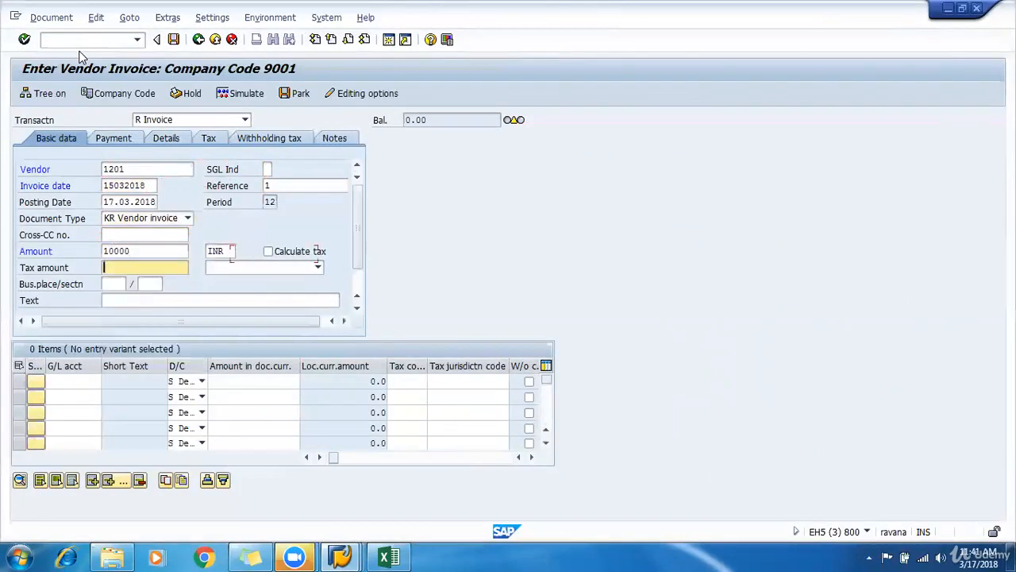
key("Tab")
key("Tab")
type("1")
- Enter G/L account 400000 with a debit amount of 10000 in the first line item
key("Tab")
type("400000")
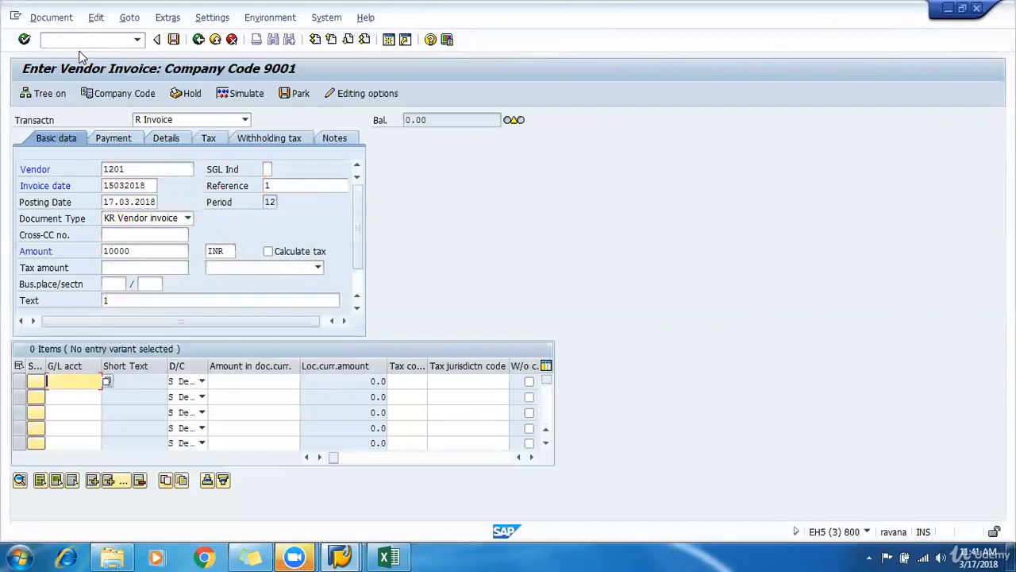
key("Tab")
key("Tab")
key("Tab")
key("BackSpace")
key("Down")
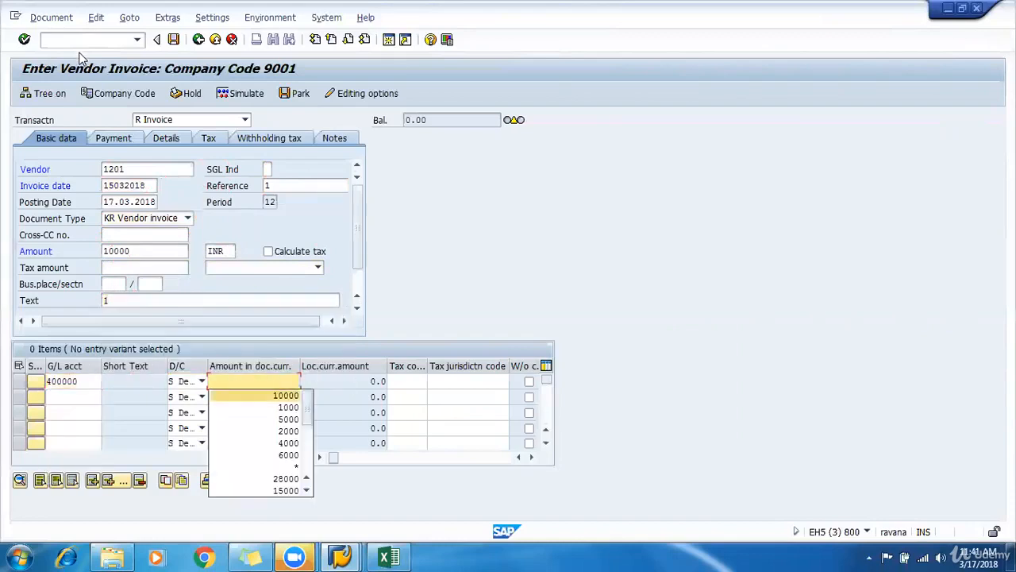
key("Tab")
- Set the first line item's text to 1 and validate the invoice, accepting the due date warning
key("Tab")
key("Tab")
key("Tab")
key("Tab")
key("Tab")
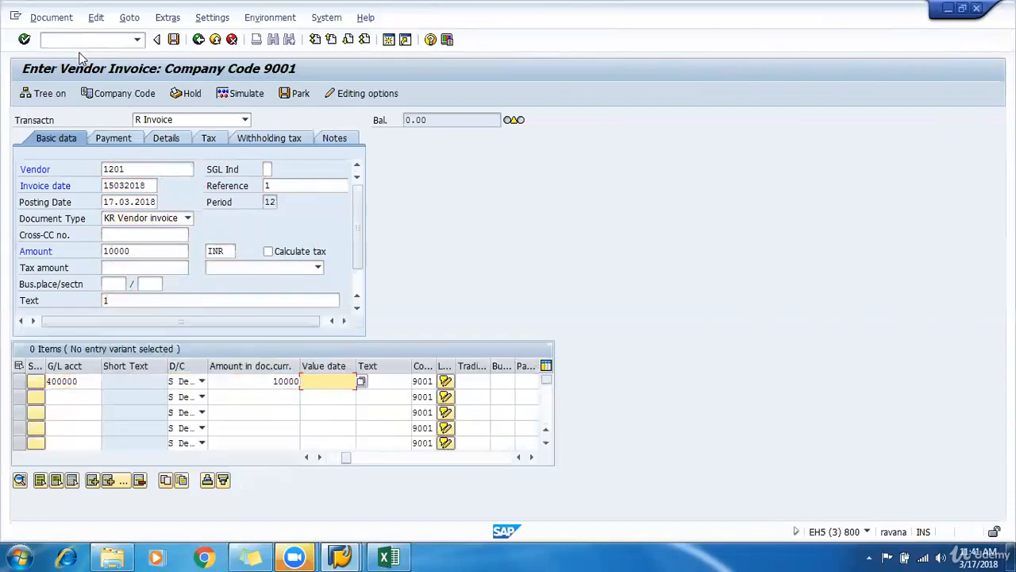
type("1")
key("Return")
key("Return")
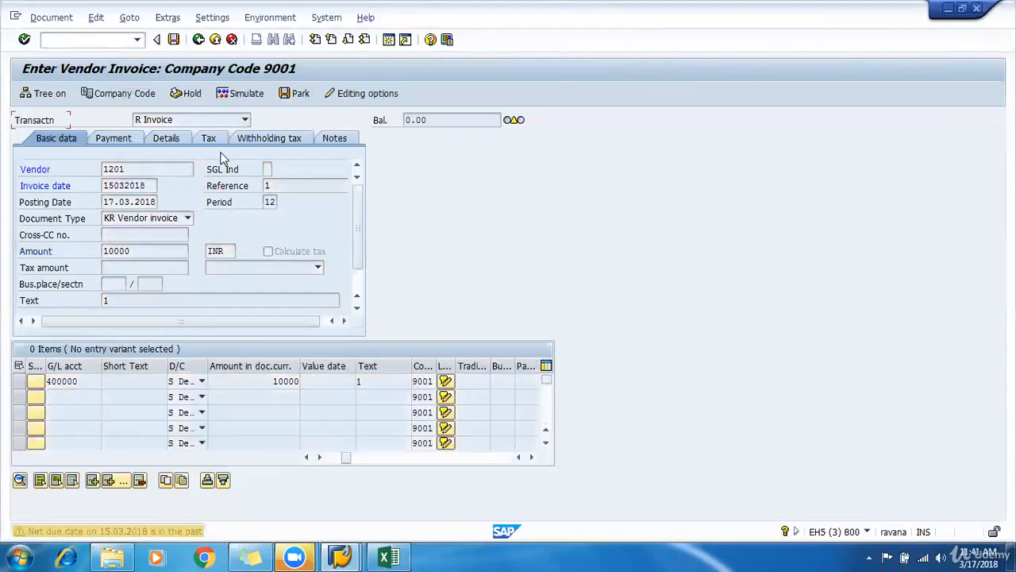
key("Return")
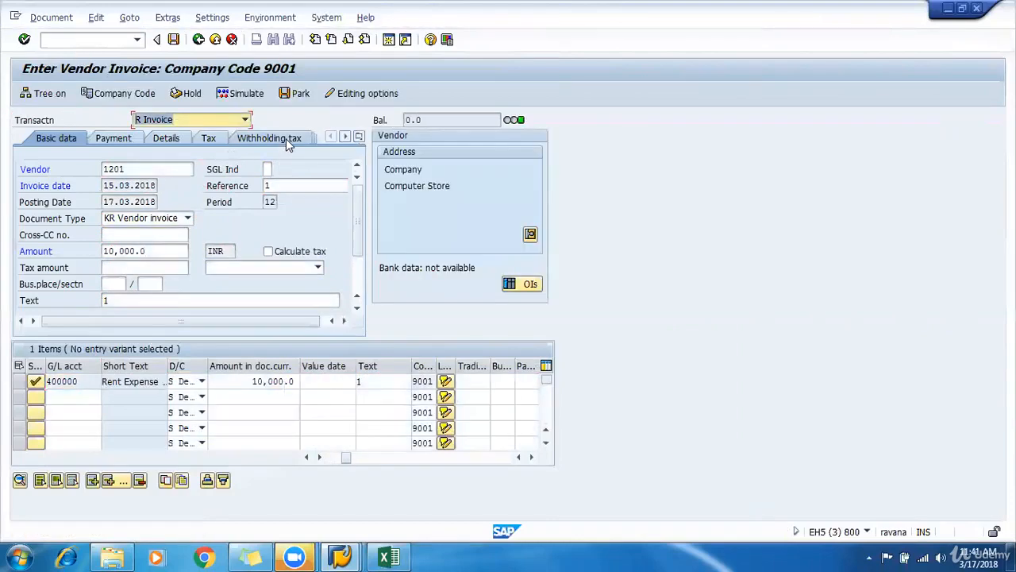
- Open the invoice's withholding tax details and compare the tax codes proposed for the Invoice and Payment types
left_click(286, 138)
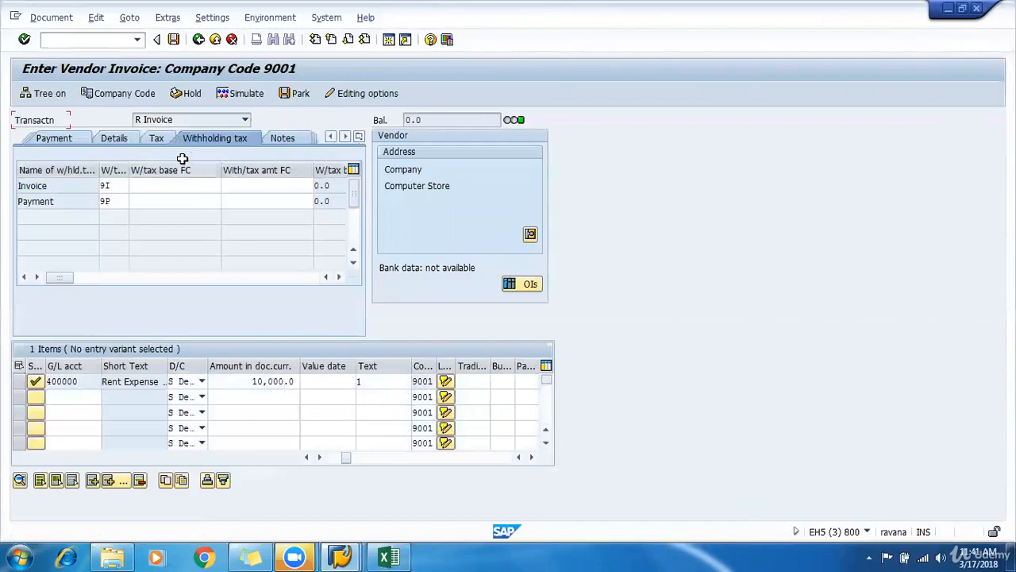
left_click(119, 185)
left_click(120, 201)
left_click(117, 186)
left_click(117, 200)
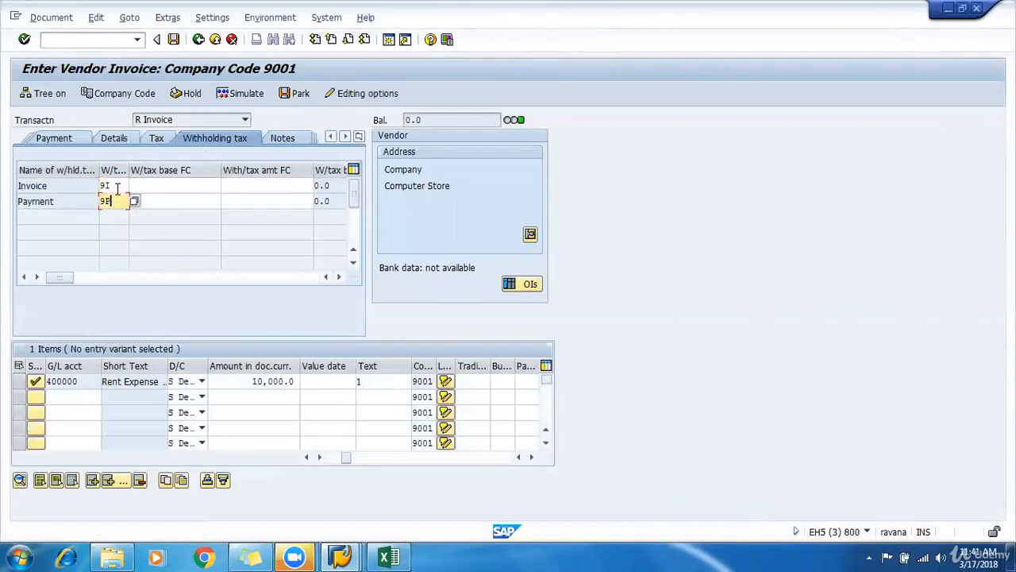
left_click(118, 185)
left_click(115, 201)
left_click(117, 186)
left_click(120, 201)
left_click(120, 185)
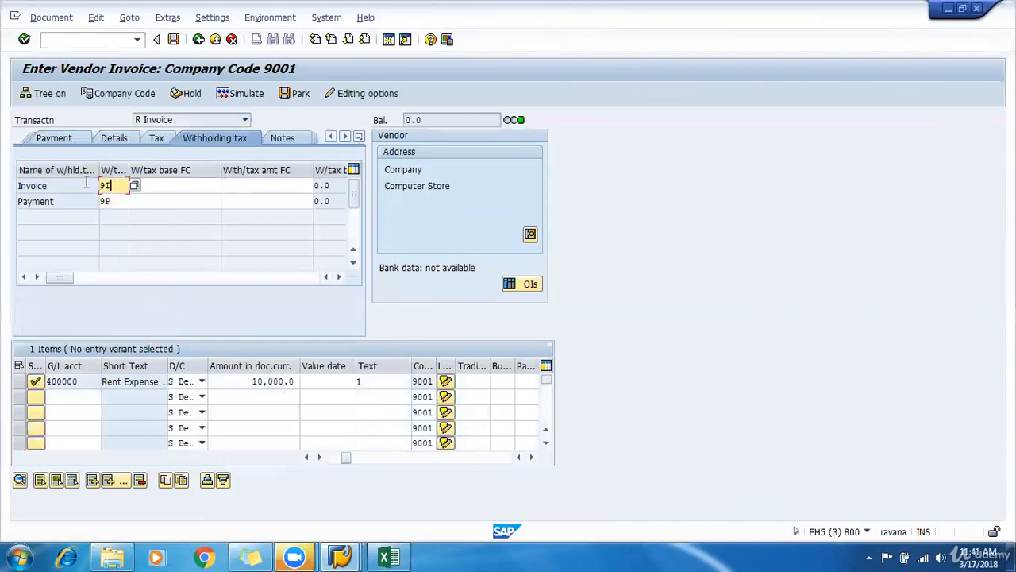
left_click(116, 201)
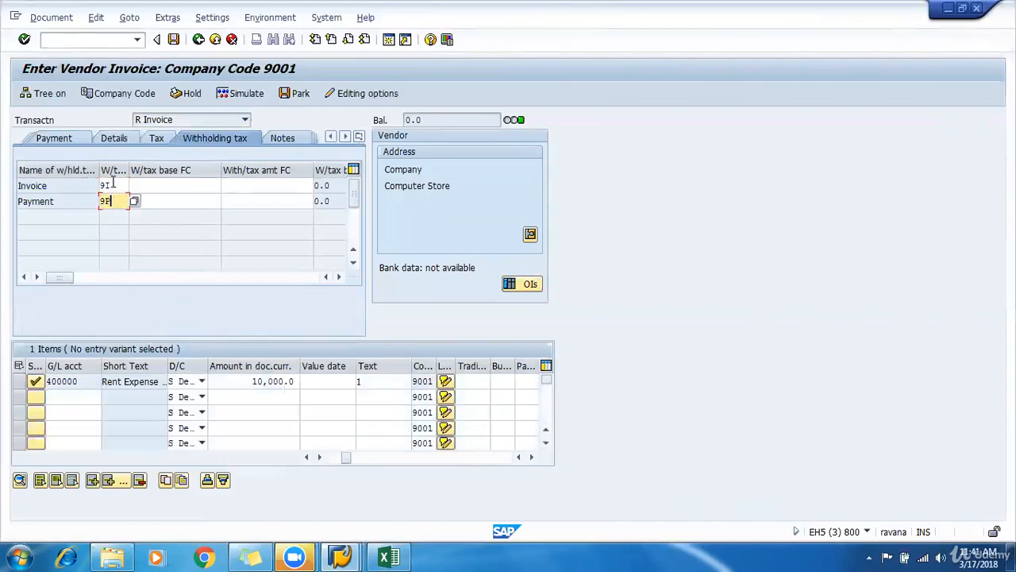
left_click(116, 184)
left_click(119, 202)
left_click(116, 185)
left_click(114, 200)
left_click(112, 186)
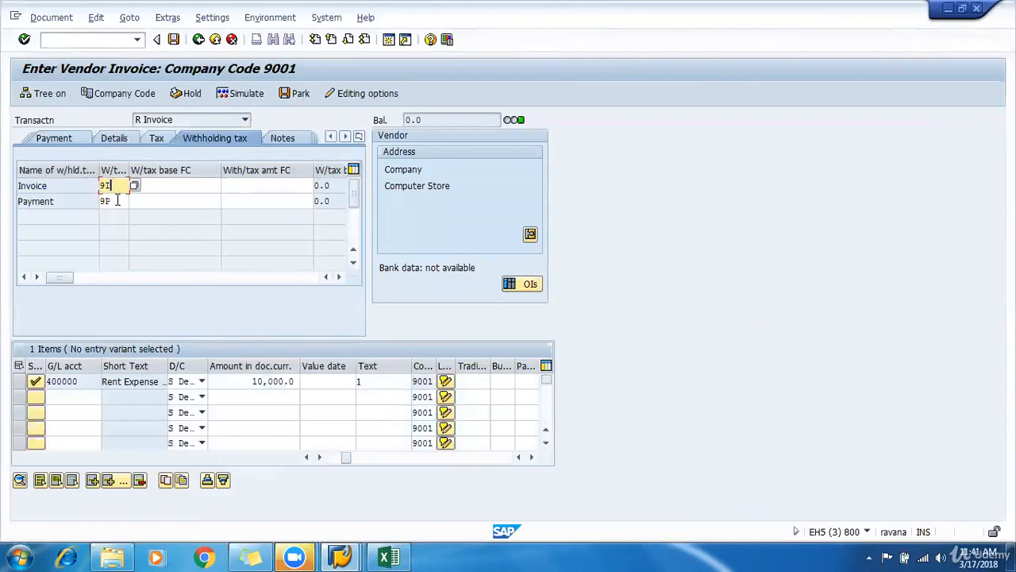
left_click(116, 201)
left_click(117, 185)
left_click(116, 201)
key("Up")
left_click(119, 201)
left_click(120, 185)
left_click(123, 201)
key("Up")
left_click(122, 203)
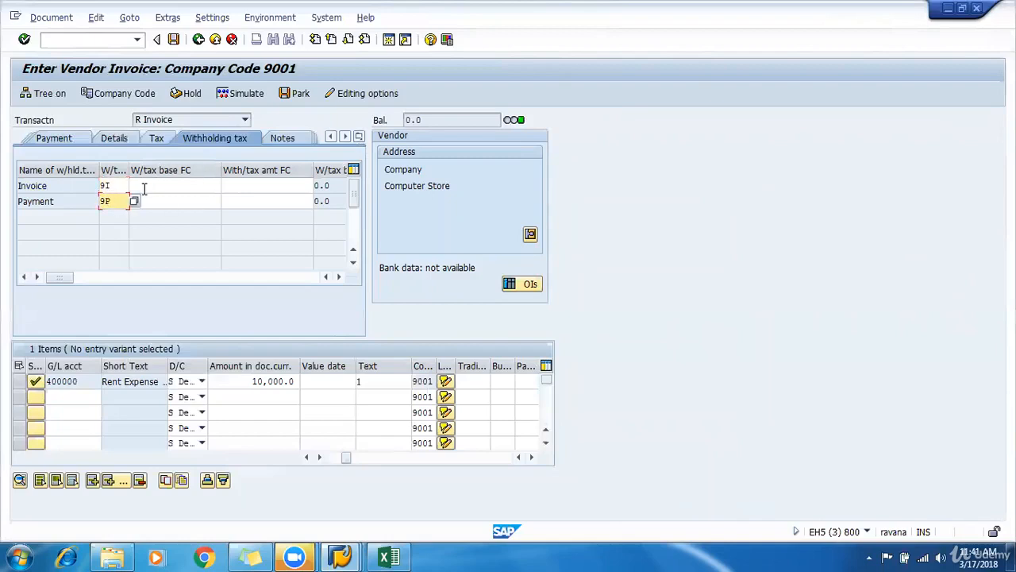
left_click(97, 42)
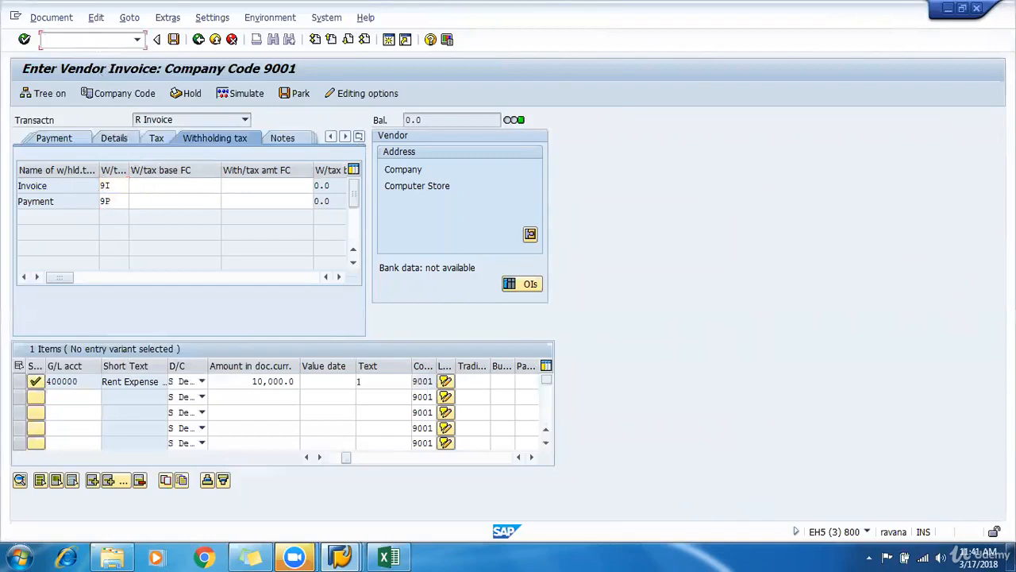
- Open field status variant maintenance in a new session and display the field status groups of variant 9001
type("/00")
type("BC")
key("Return")
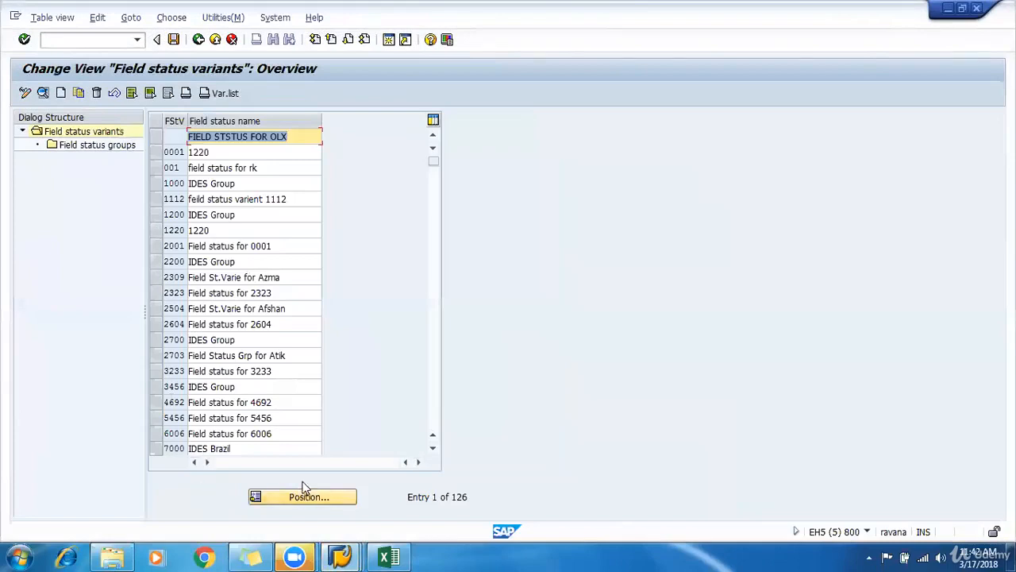
scroll(291, 422, "down", 2)
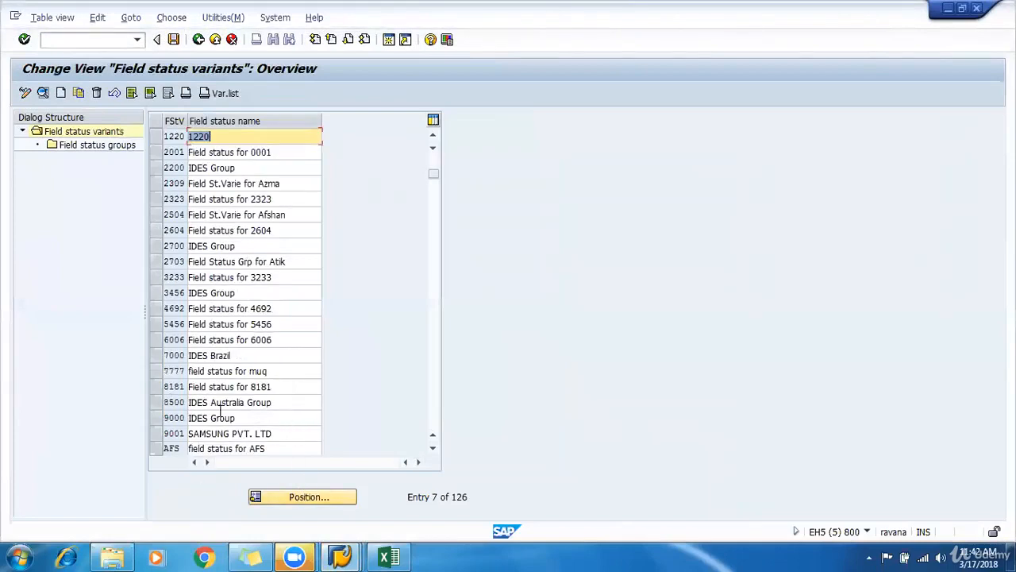
left_click(156, 433)
double_click(79, 149)
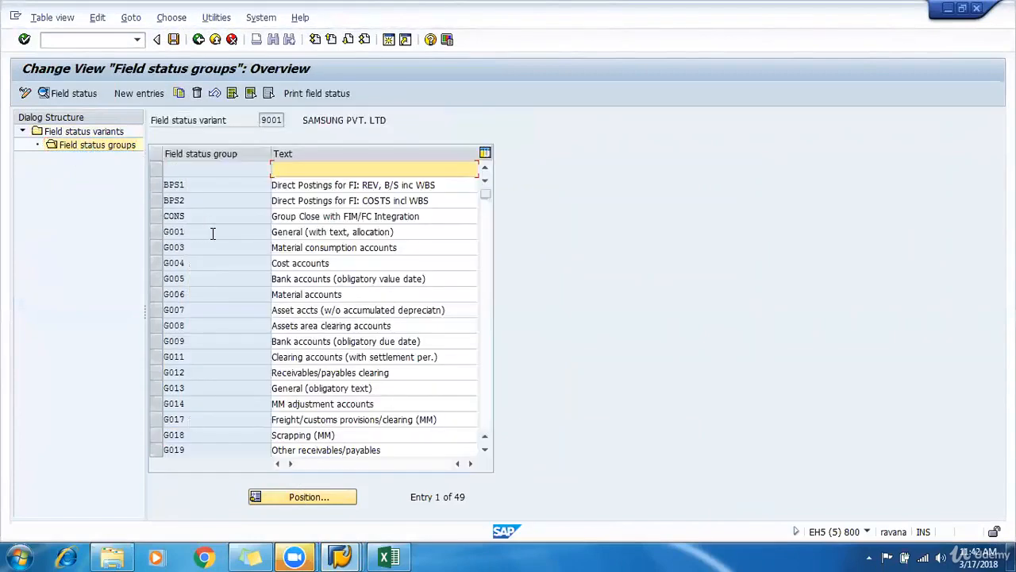
- Examine the withholding tax code and amount field statuses in the Taxes settings of group G001, and close that session without saving
left_click(212, 232)
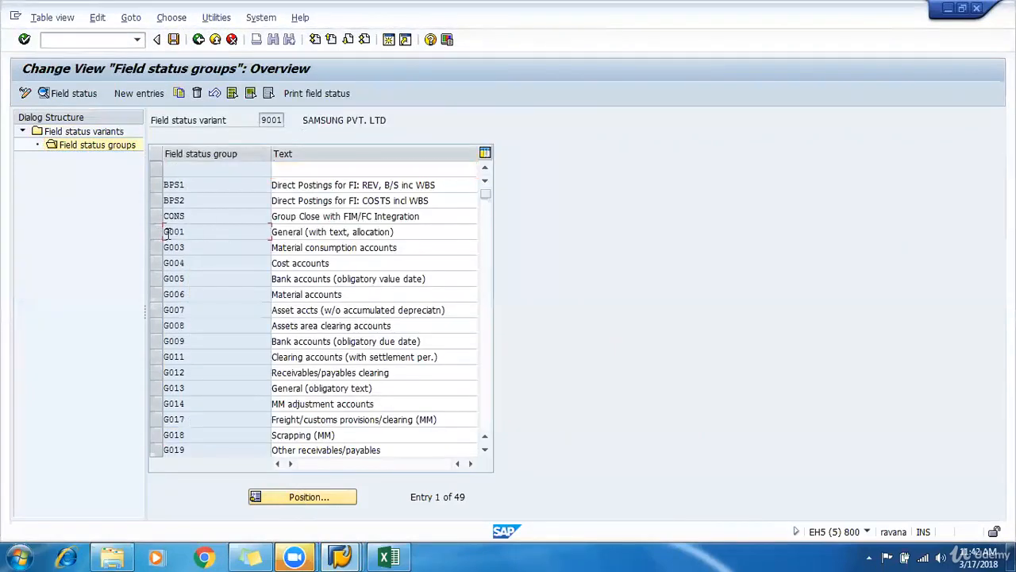
double_click(248, 235)
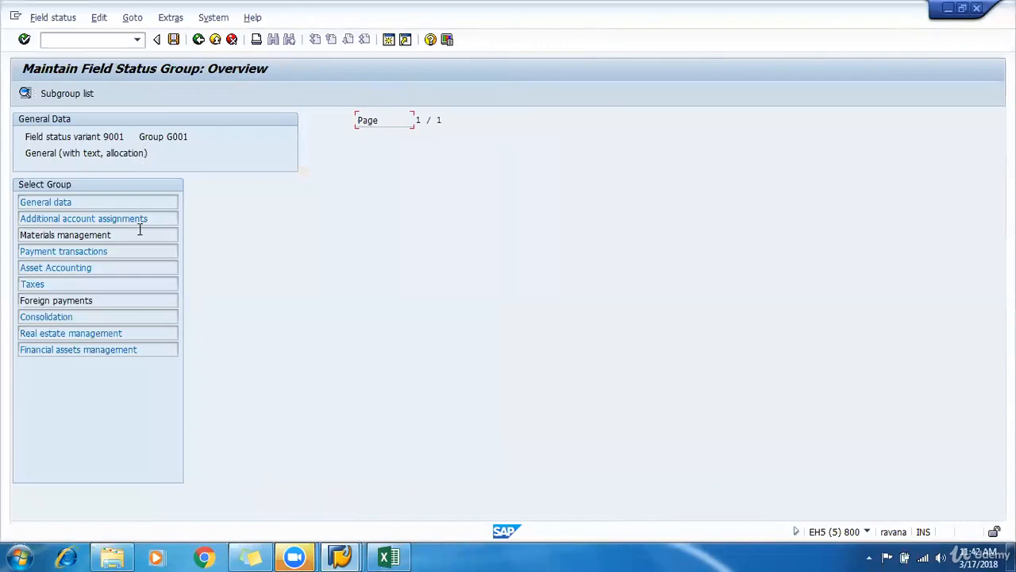
double_click(124, 289)
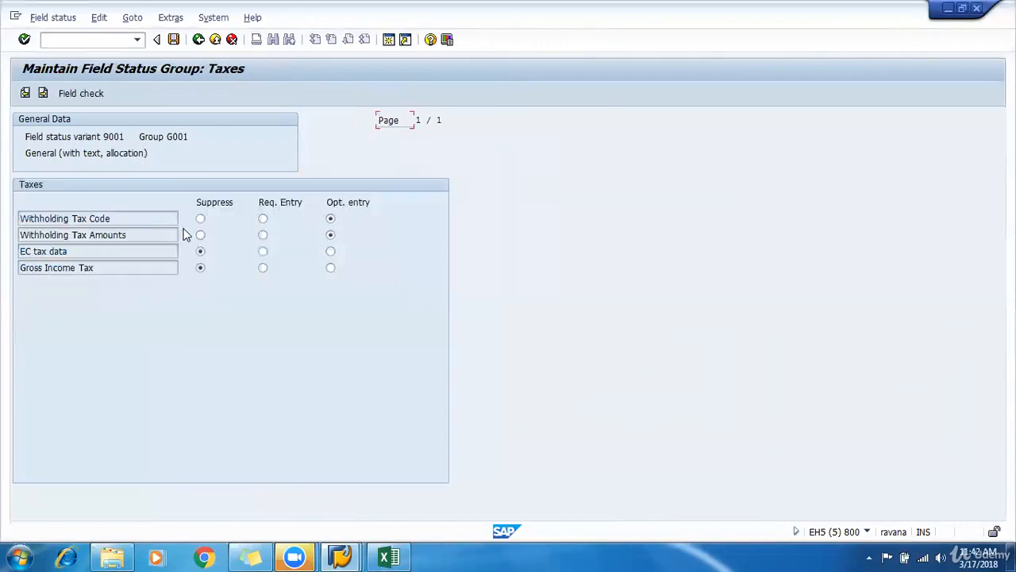
left_click(135, 231)
left_click(331, 235)
left_click(200, 219)
left_click(200, 235)
left_click(982, 9)
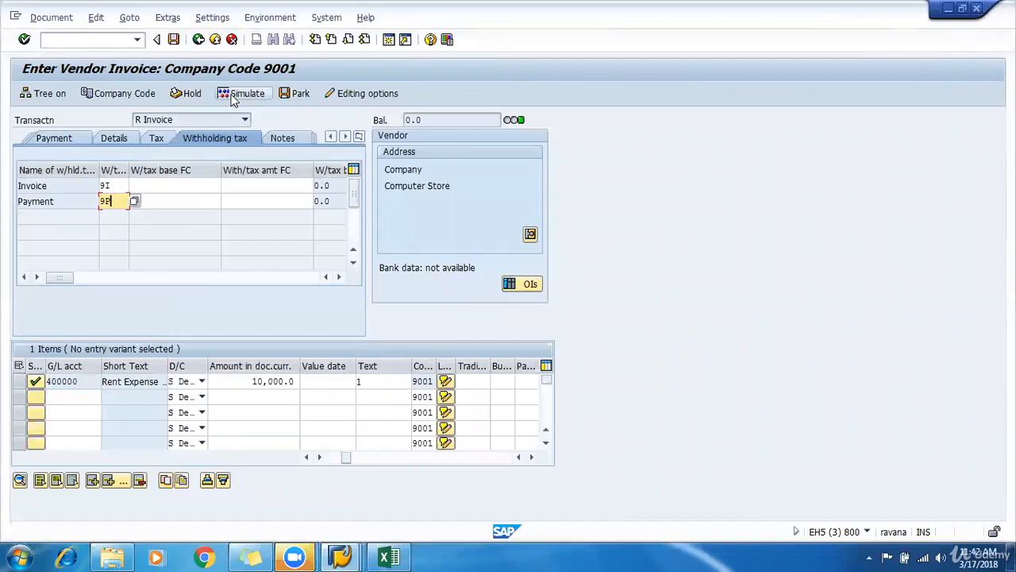
- Simulate the vendor invoice with both withholding tax codes 9I and 9P, and return to the invoice entry screen
left_click(53, 17)
left_click(70, 136)
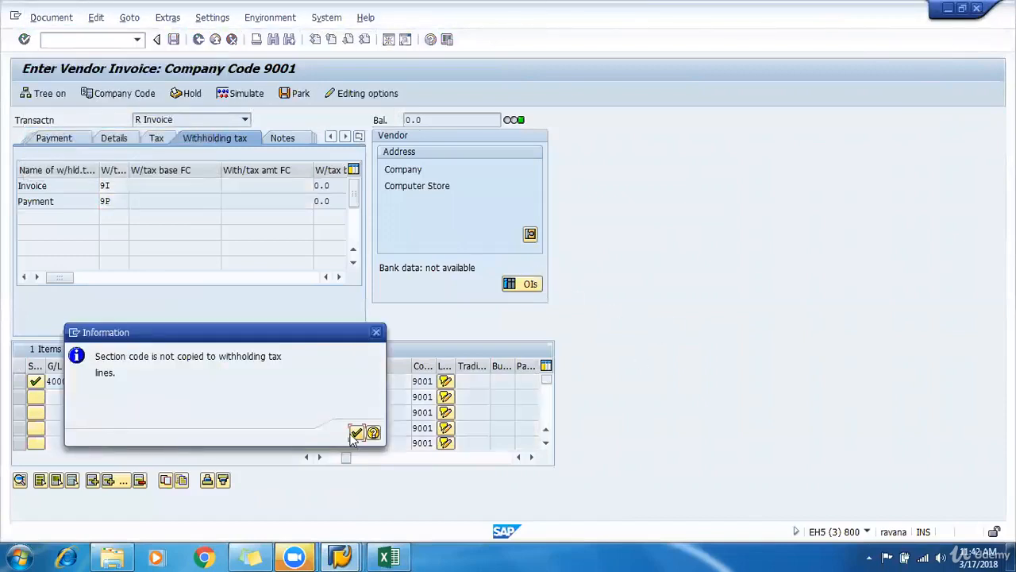
left_click(357, 432)
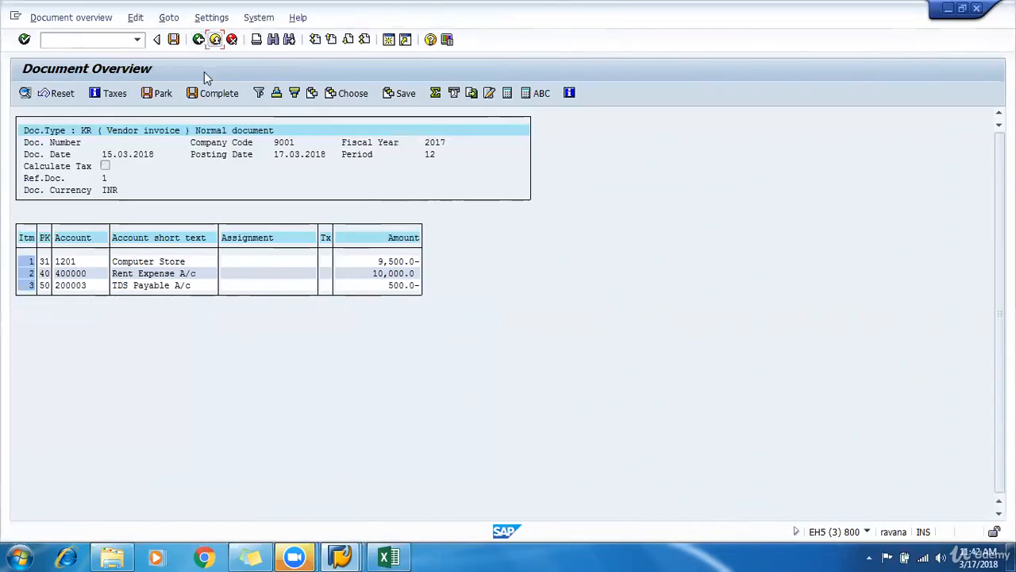
left_click(231, 39)
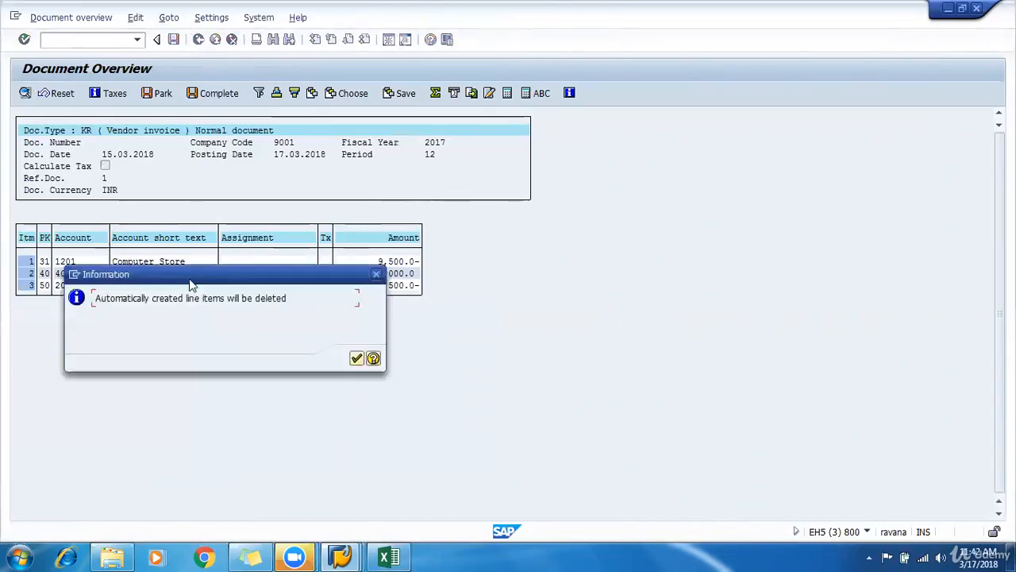
left_click(357, 359)
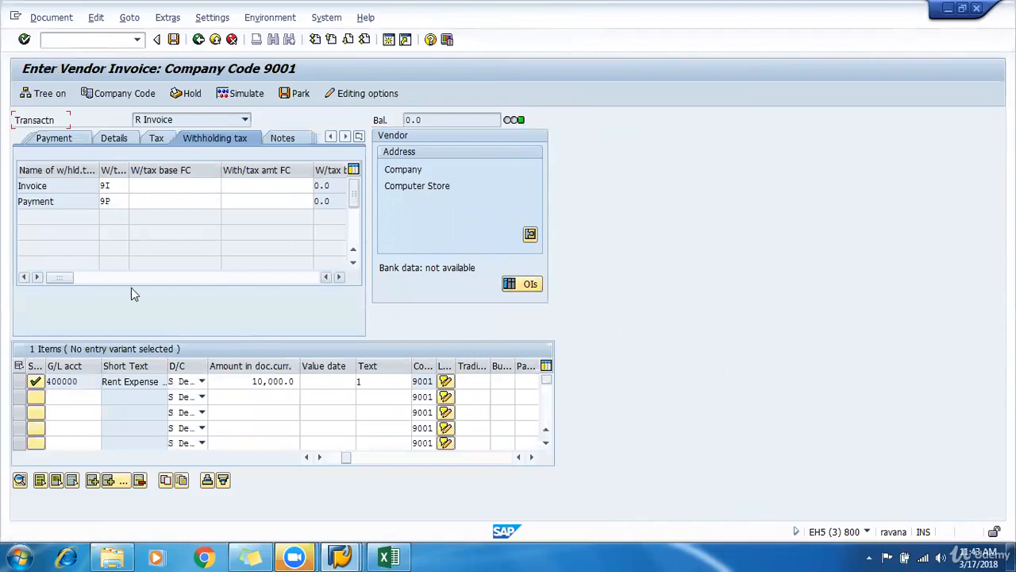
- Simulate the invoice with the Payment type's withholding tax code cleared, and restore code 9P
left_click(111, 201)
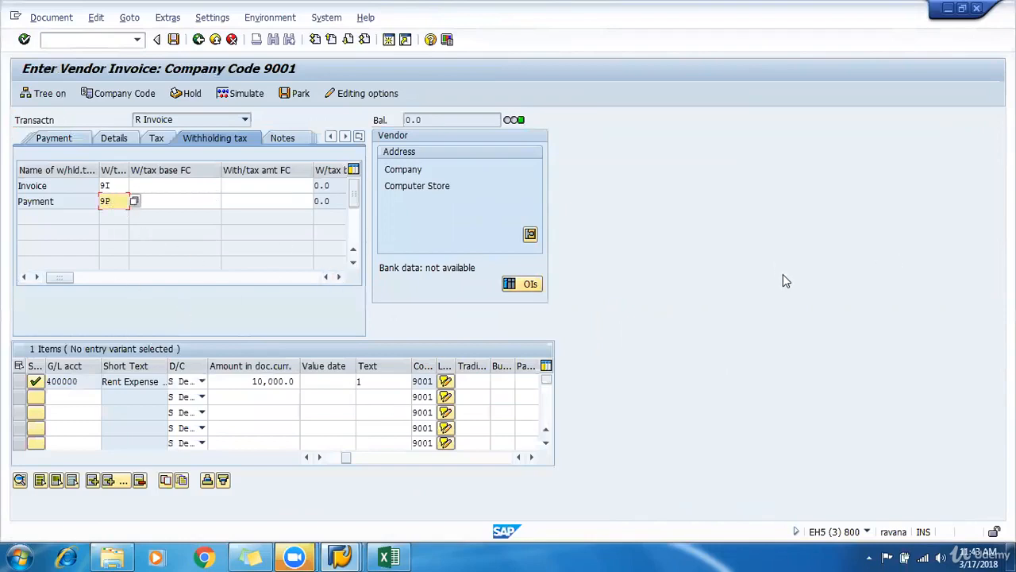
key("BackSpace")
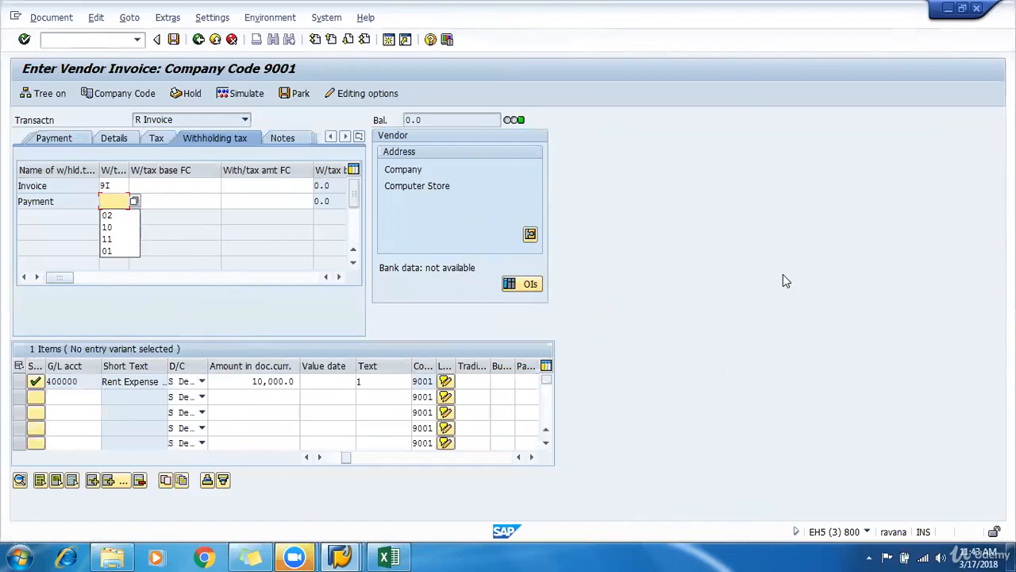
left_click(121, 208)
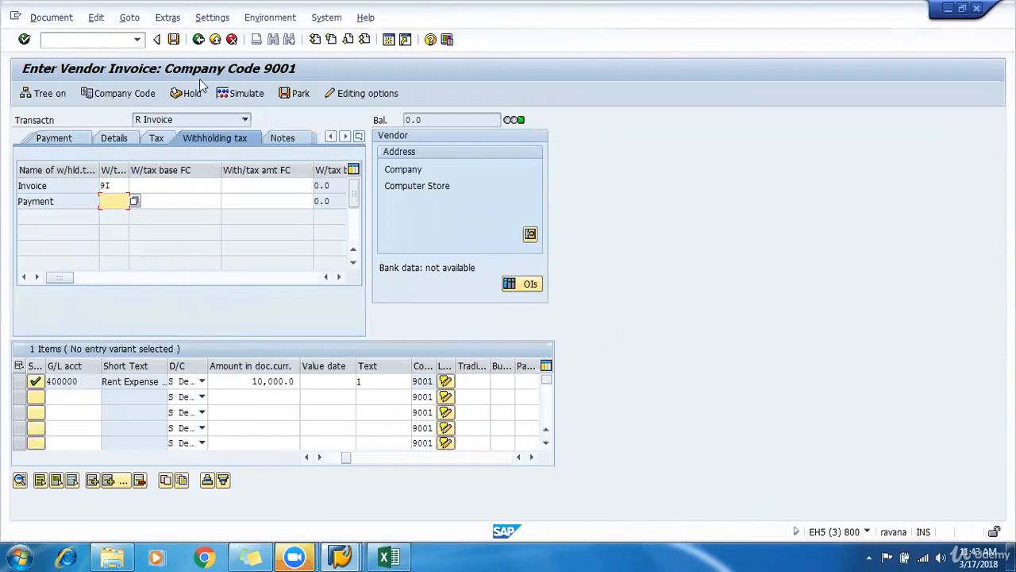
left_click(223, 94)
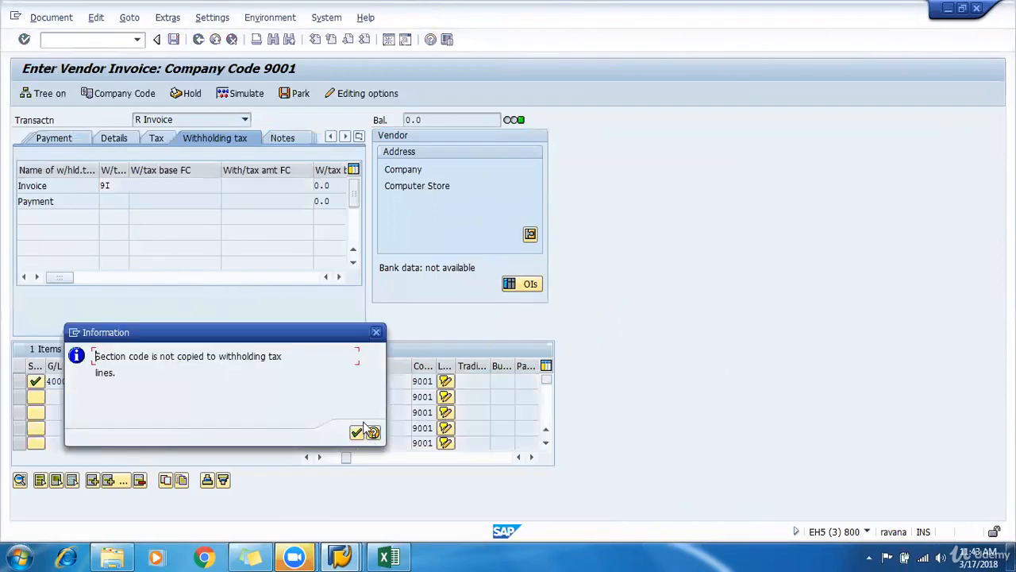
left_click(357, 433)
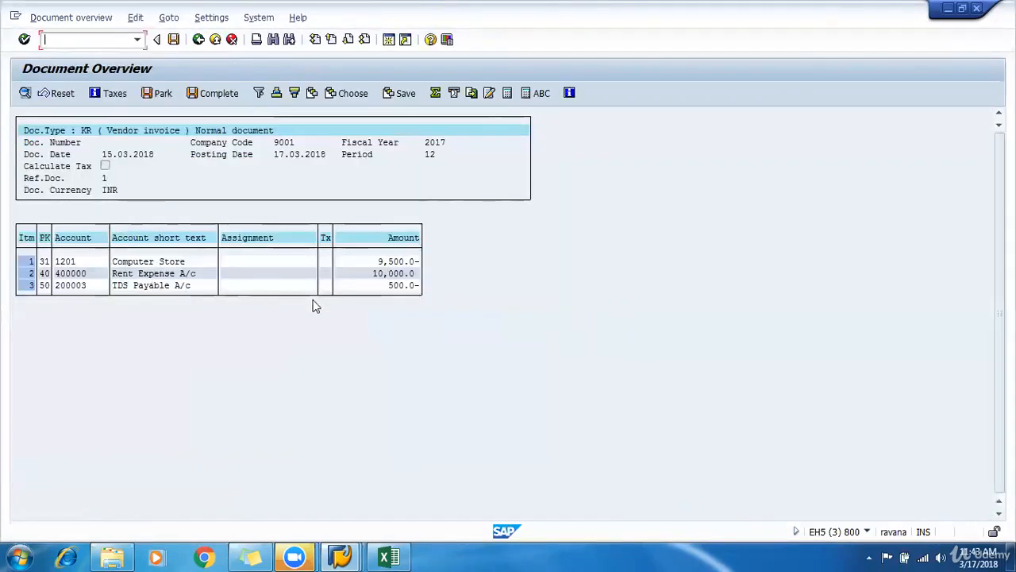
left_click(231, 40)
left_click(361, 359)
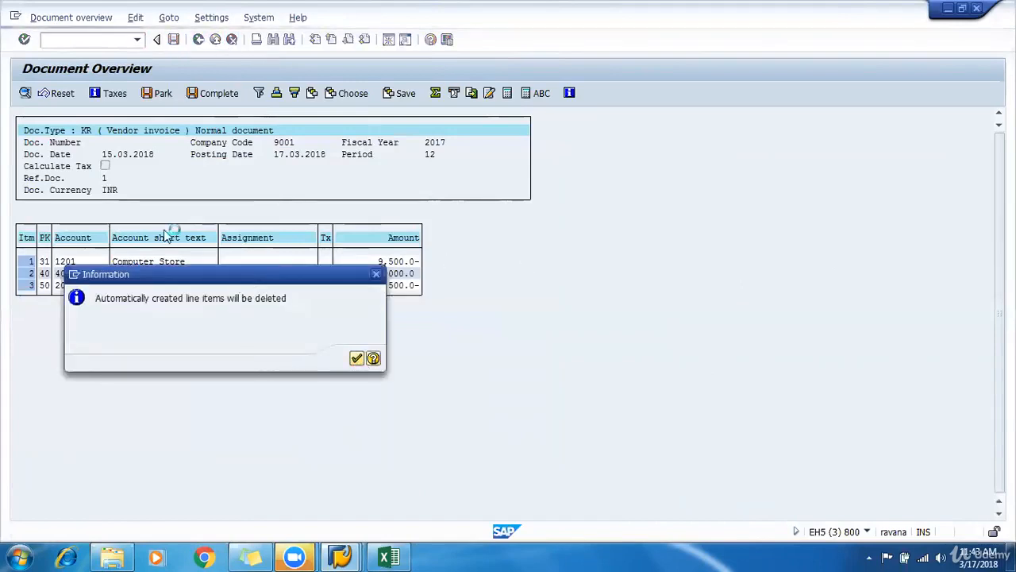
left_click(114, 201)
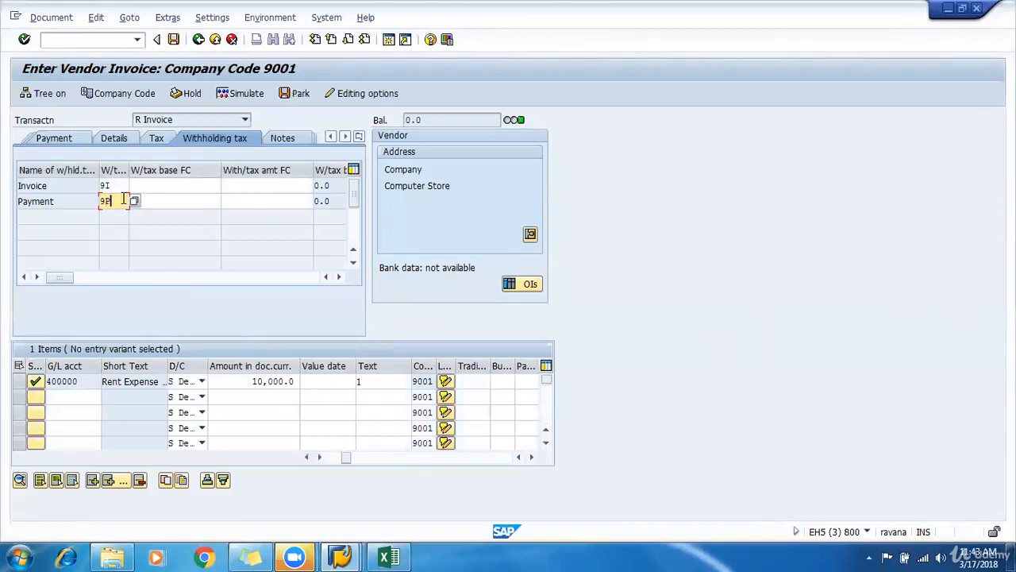
- Simulate the invoice with the Invoice type's withholding tax code cleared, and restore code 9I
left_click(119, 185)
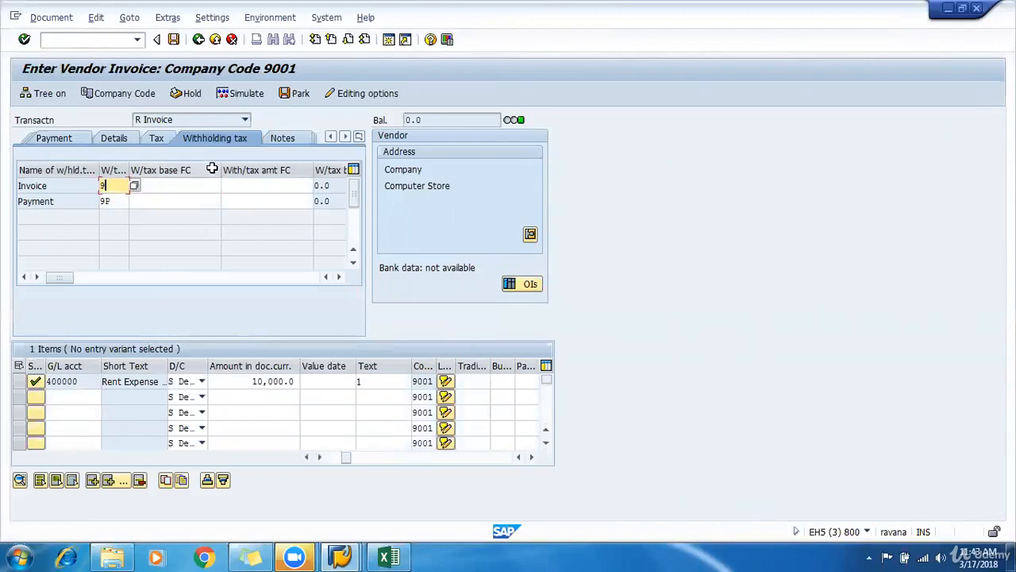
key("BackSpace")
left_click(238, 100)
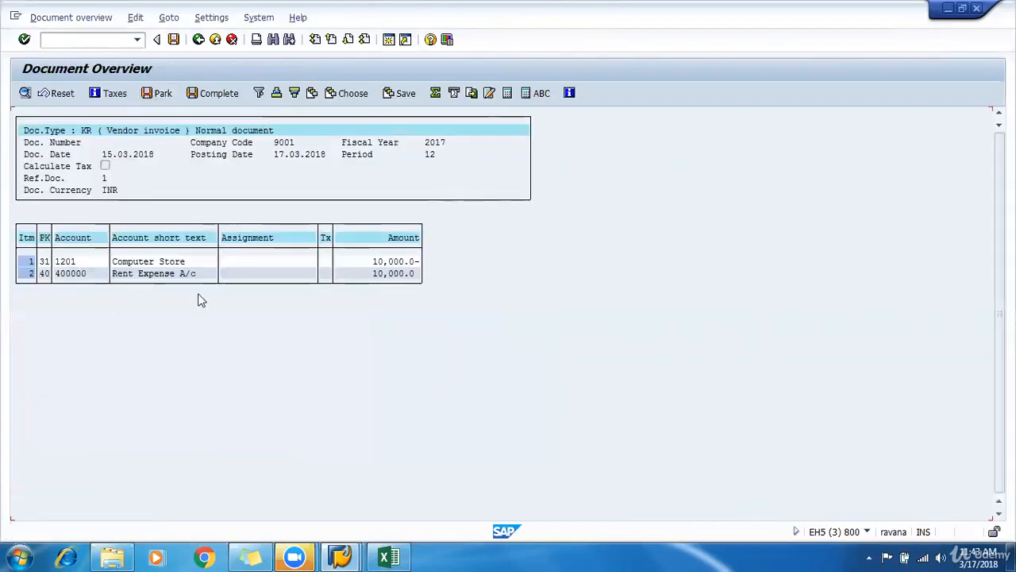
left_click(231, 40)
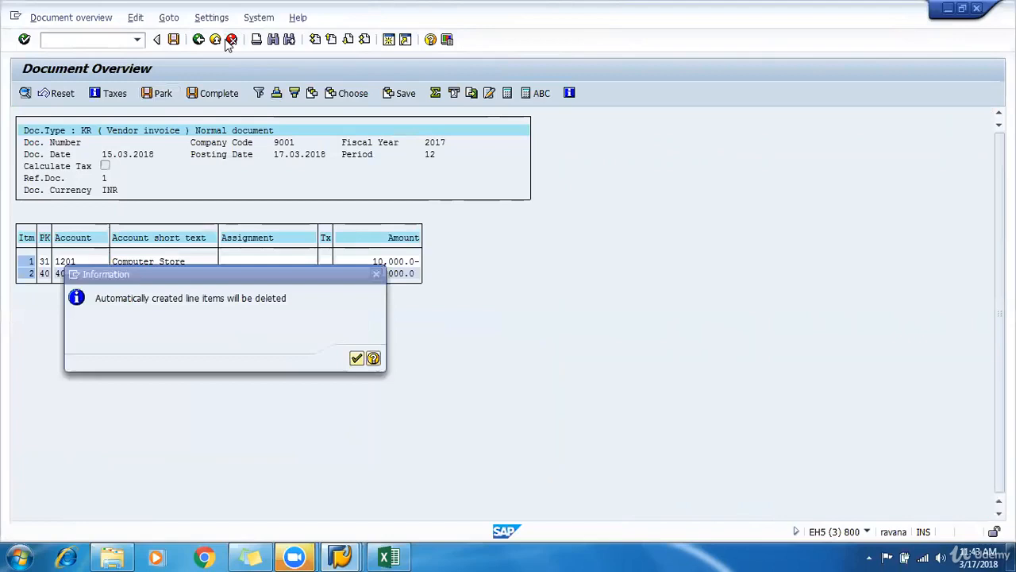
left_click(356, 359)
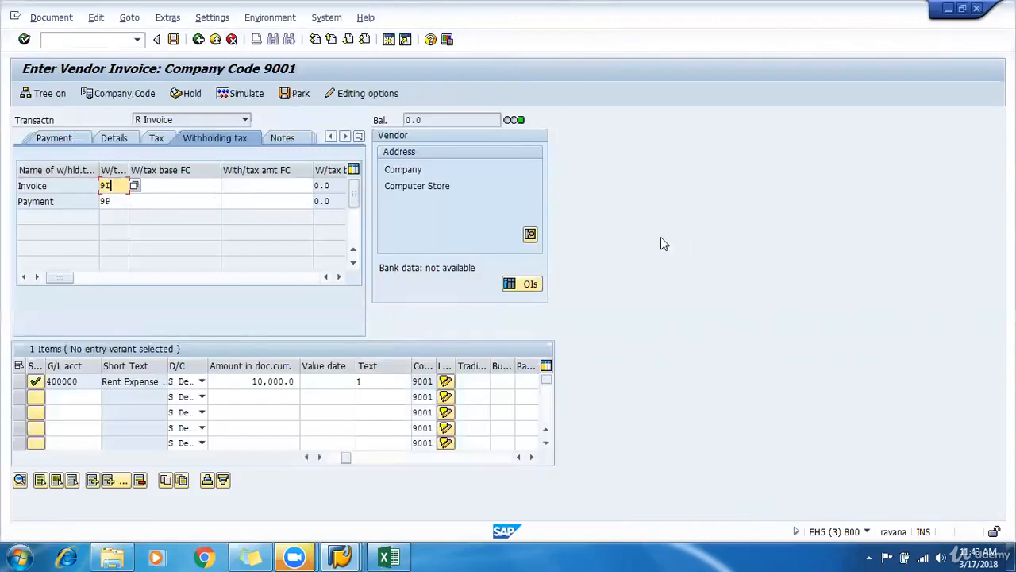
- Simulate the invoice again with both codes 9I and 9P in place, and try to post it
left_click(117, 201)
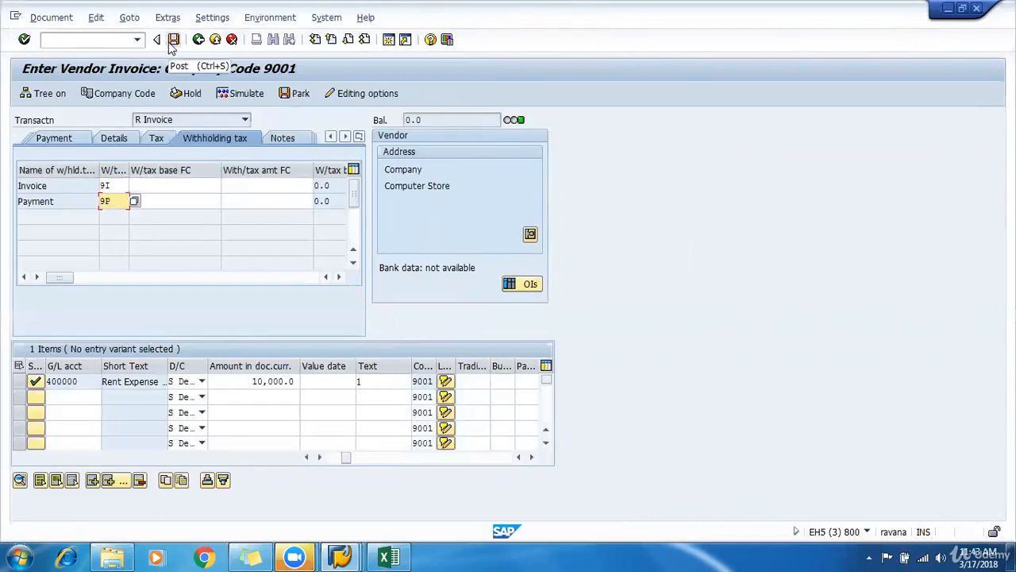
left_click(246, 94)
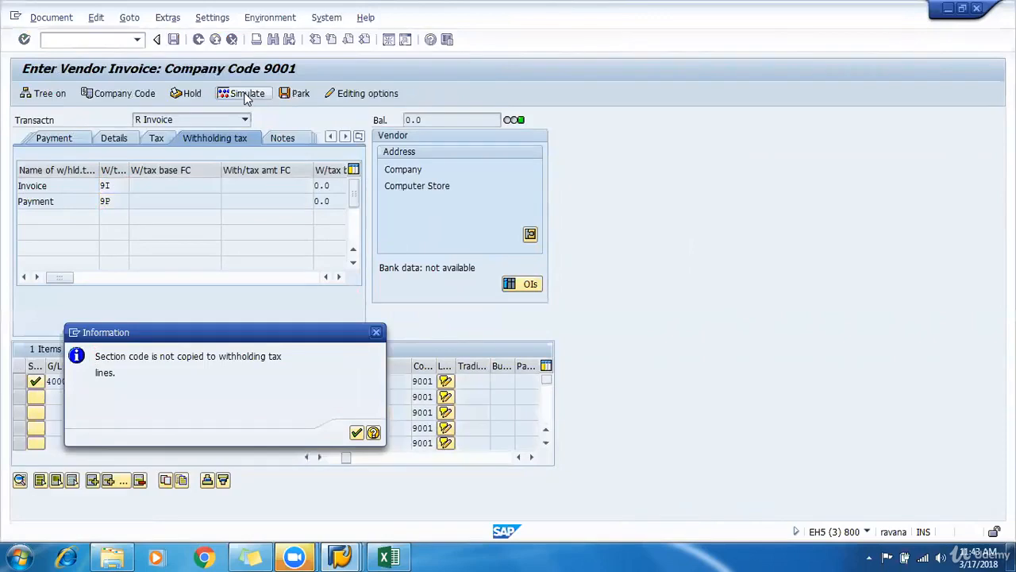
key("Return")
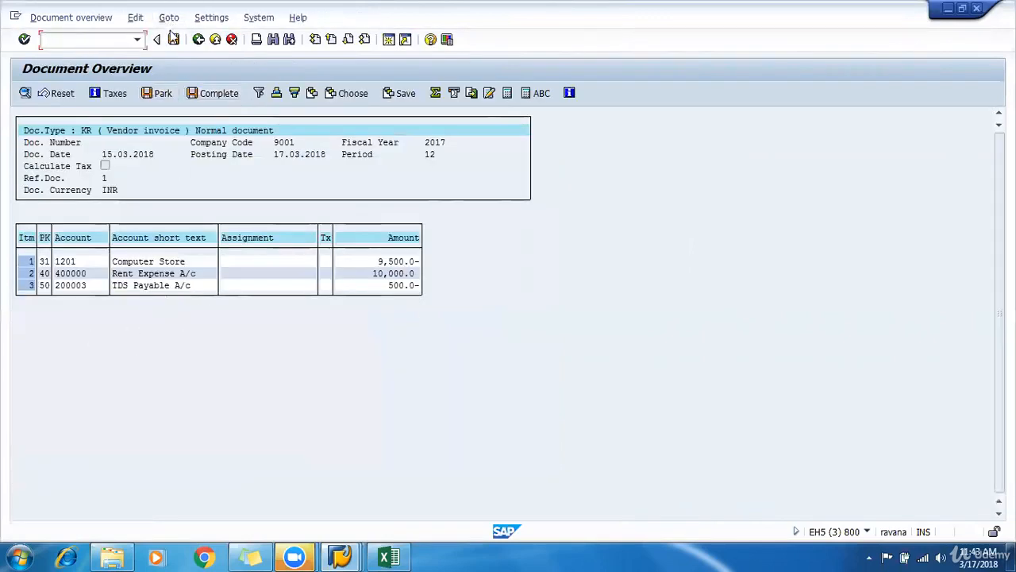
left_click(173, 38)
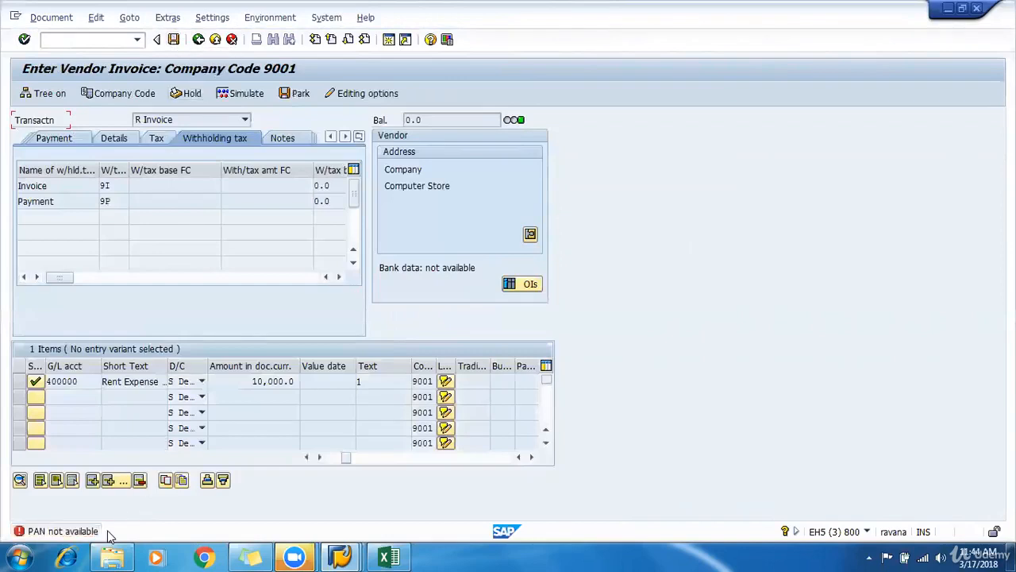
left_click(86, 138)
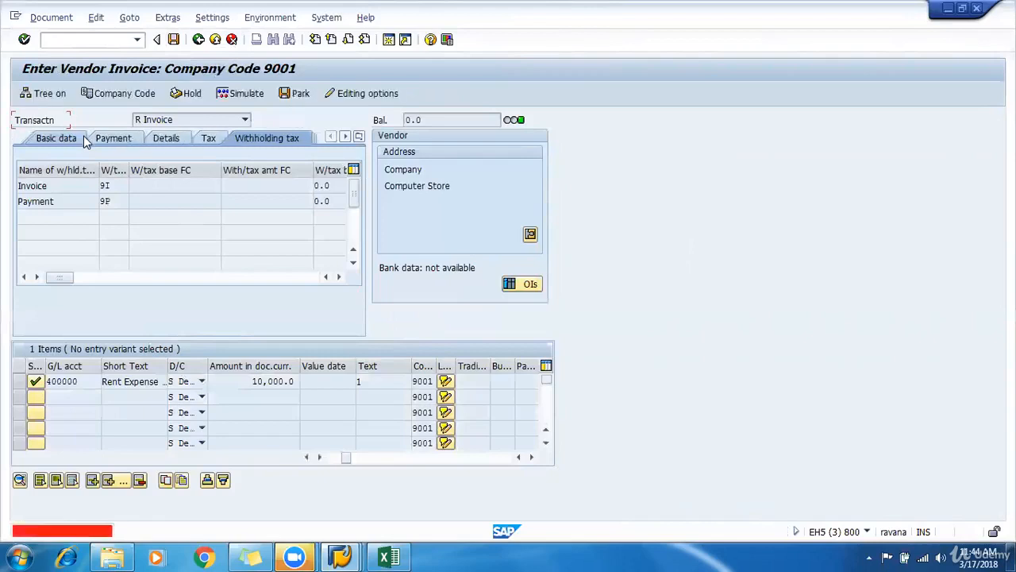
left_click(174, 39)
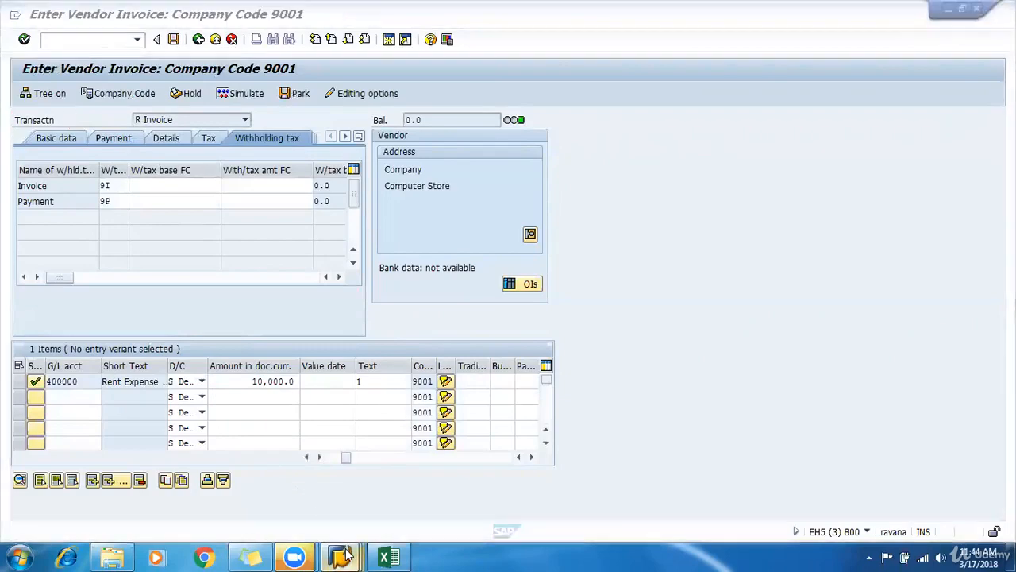
- In the vendor change session, reopen Computer Store with Address, Control, Accounting info and company code Payment transactions data also selected
left_click(717, 479)
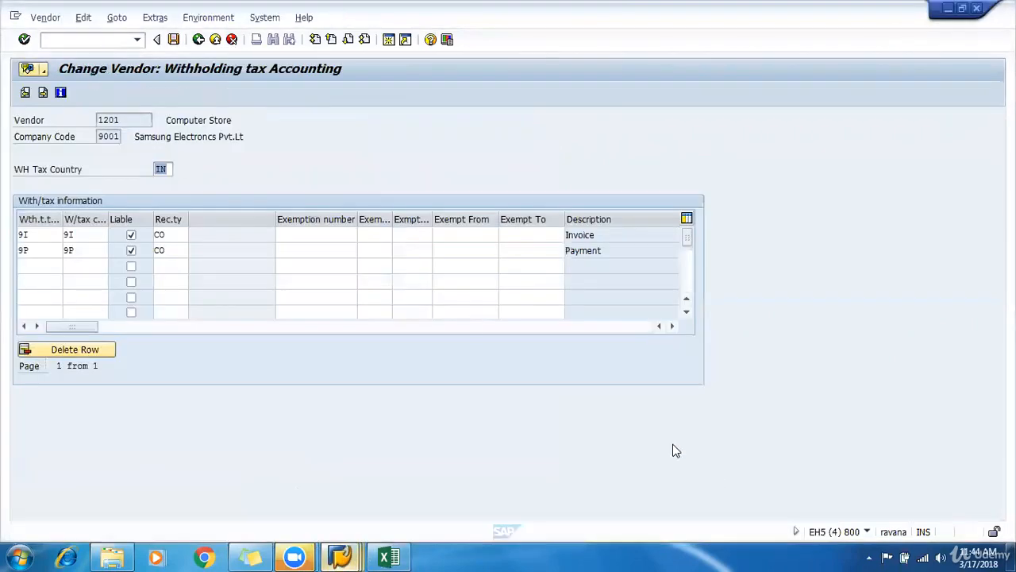
left_click(199, 39)
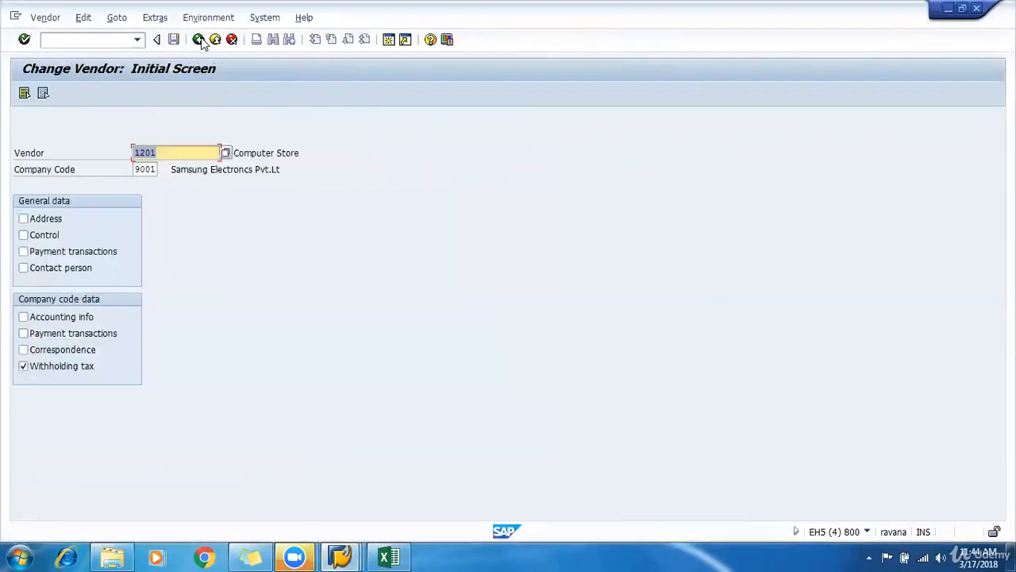
left_click(45, 219)
left_click(45, 235)
left_click(45, 317)
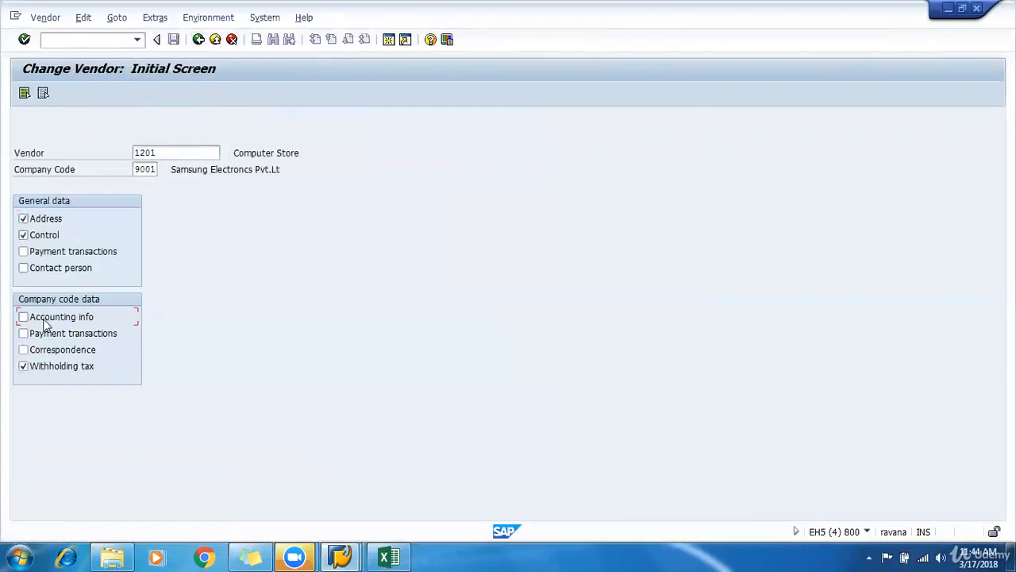
left_click(45, 333)
left_click(24, 39)
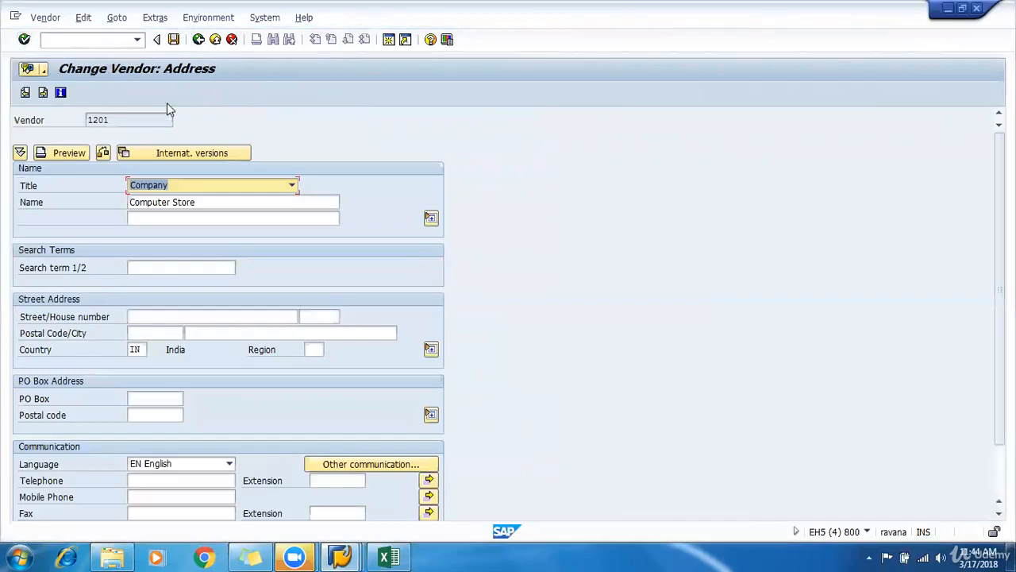
- Look through the vendor's control, payment and accounting screens, and exit to the initial Change Vendor screen
key("Return")
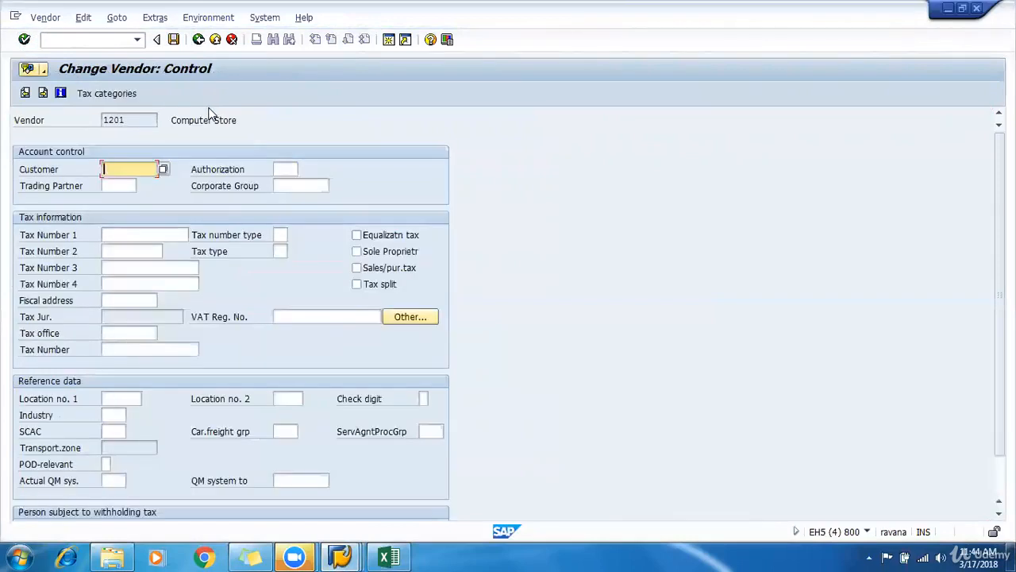
key("Return")
key("Return")
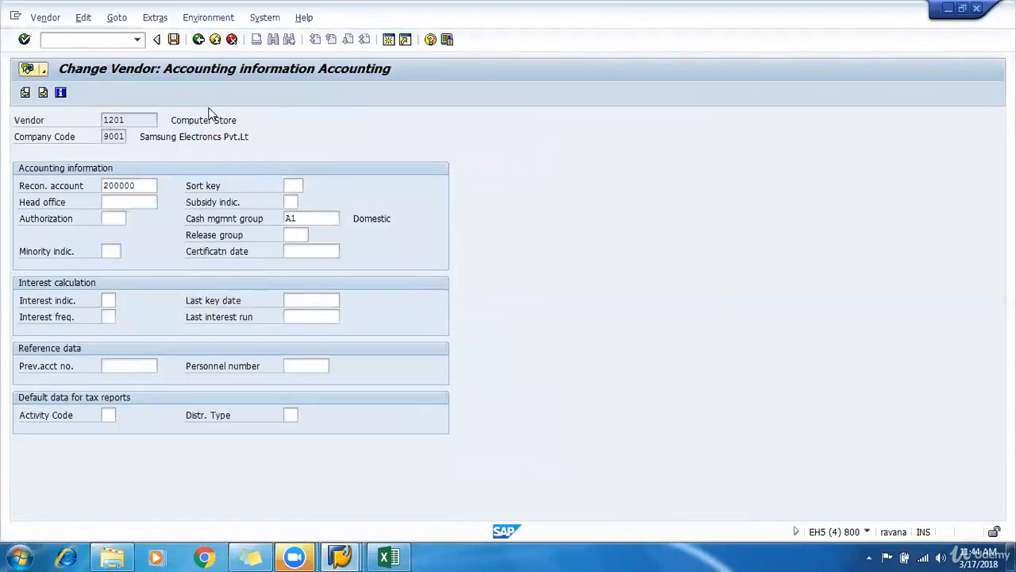
left_click(232, 41)
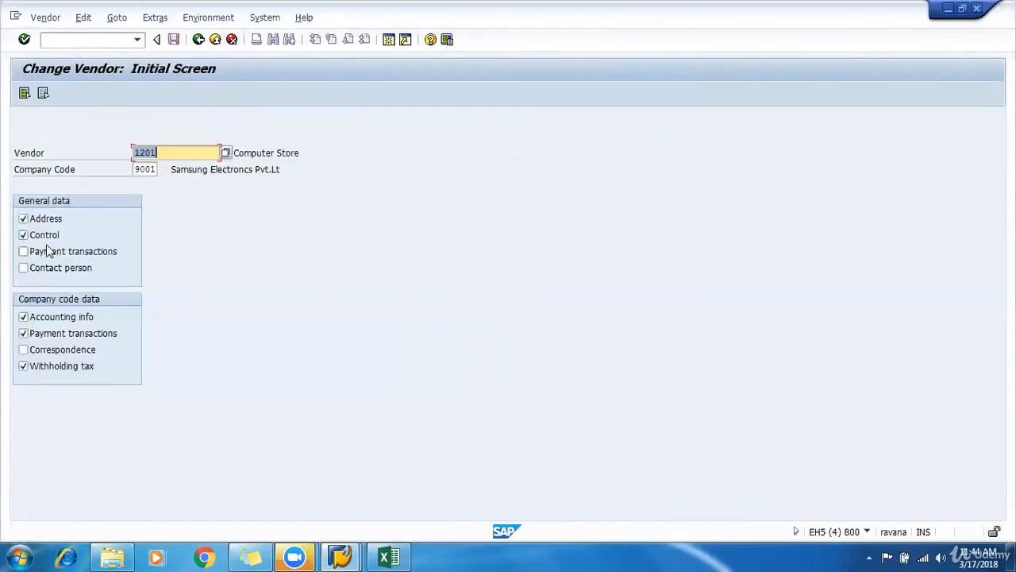
- Reopen Computer Store with the general Payment transactions, Contact person and Correspondence data also selected
left_click(62, 251)
left_click(56, 267)
left_click(50, 352)
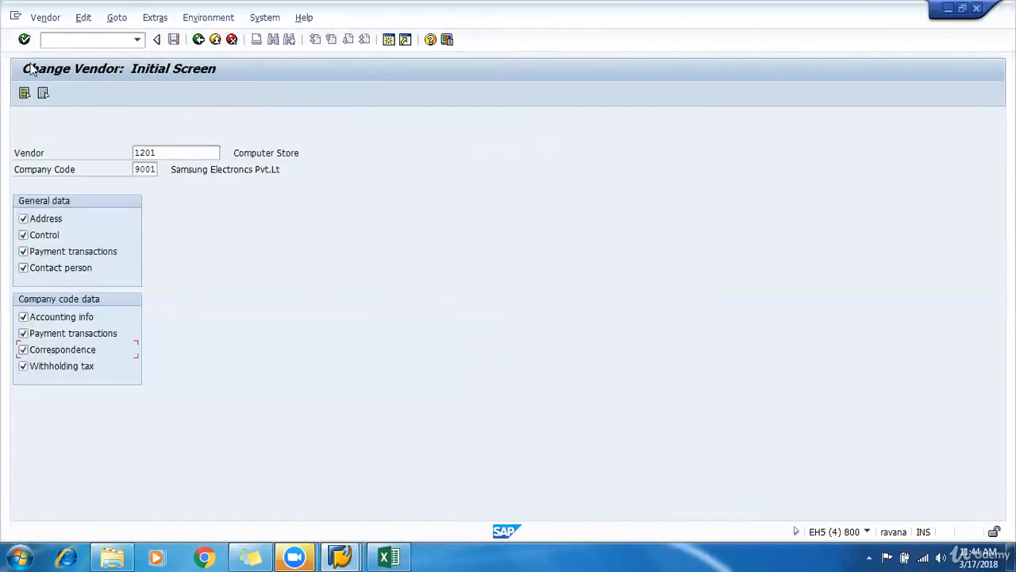
left_click(24, 38)
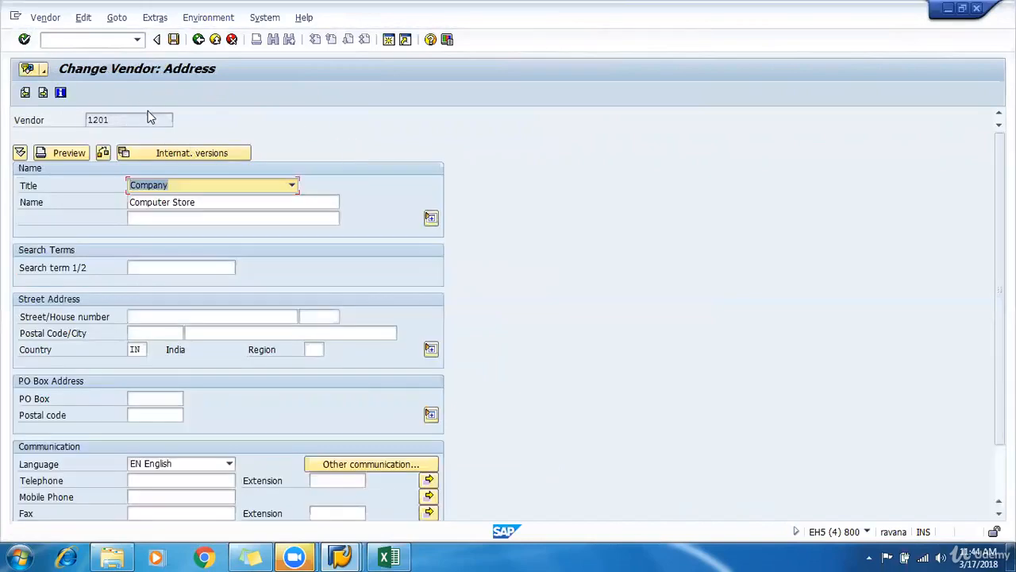
left_click(135, 97)
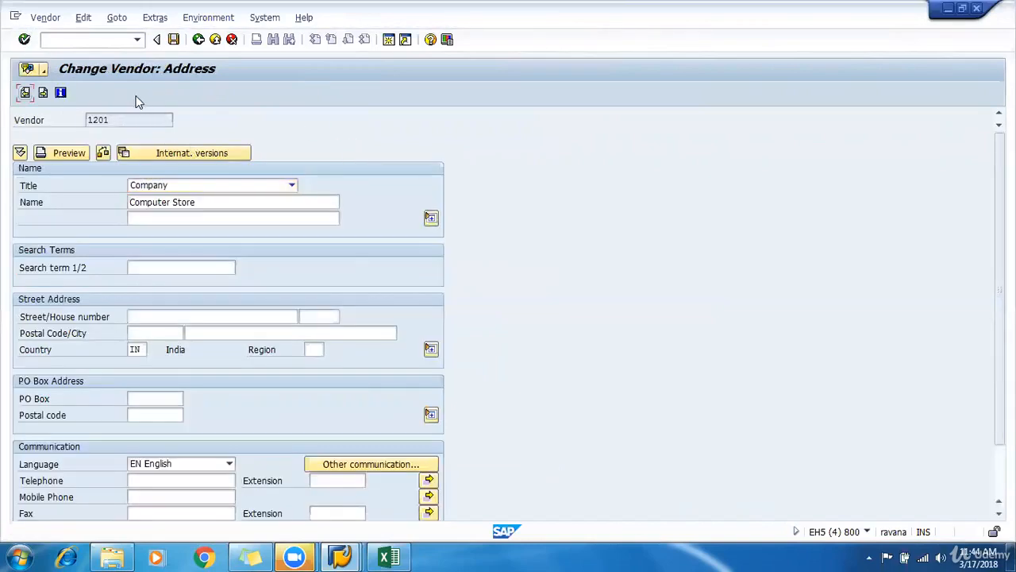
key("Return")
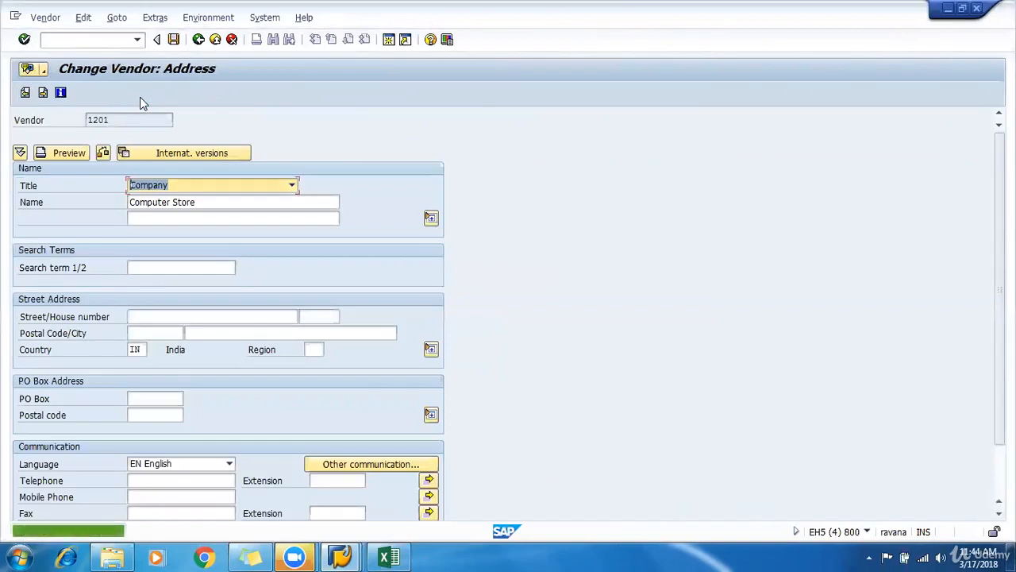
- Examine the vendor's Control and bank Payment transactions screens, including the section on persons subject to withholding tax
left_click(43, 93)
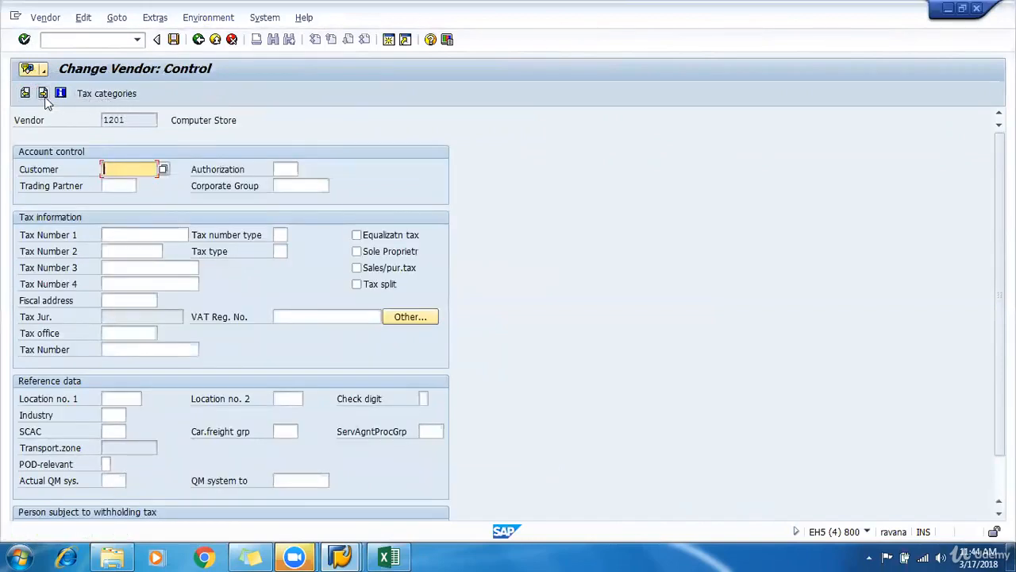
left_click(43, 92)
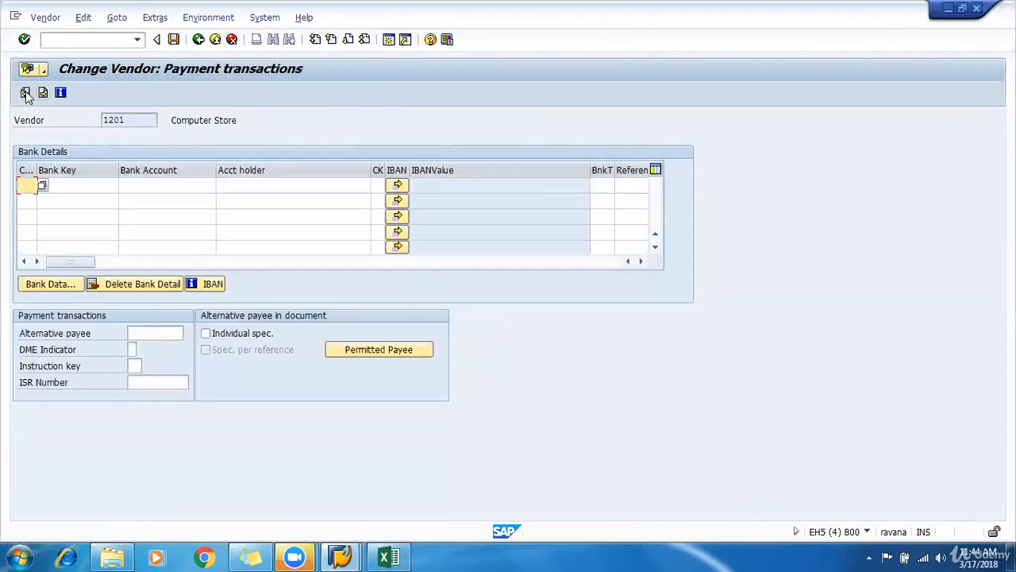
left_click(25, 94)
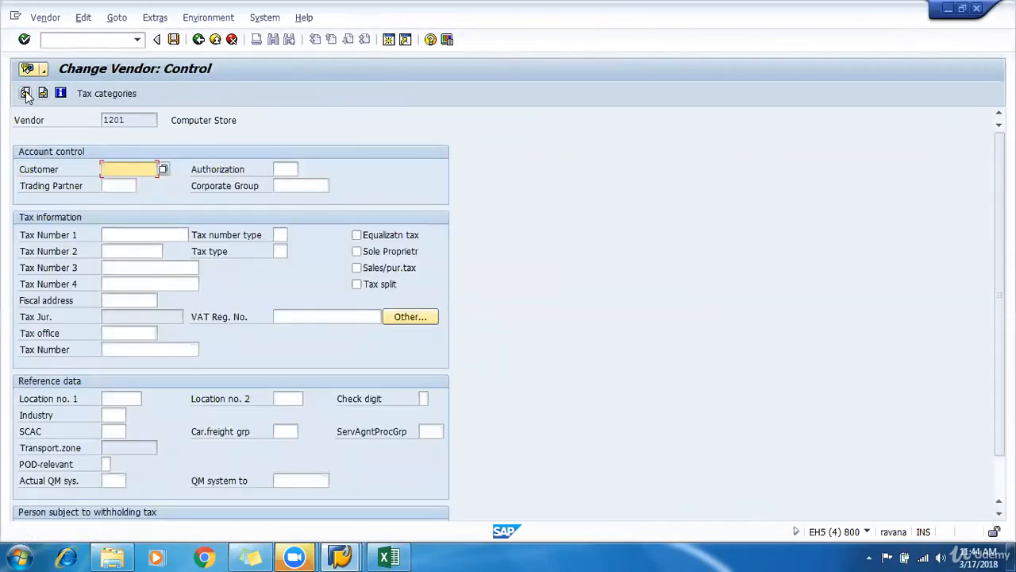
scroll(129, 359, "down", 2)
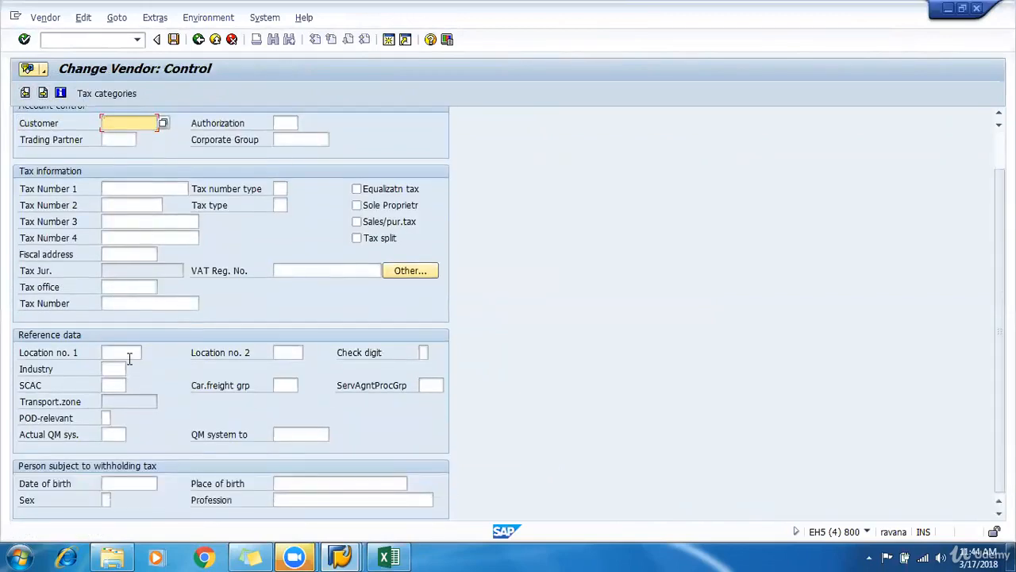
scroll(128, 359, "up", 2)
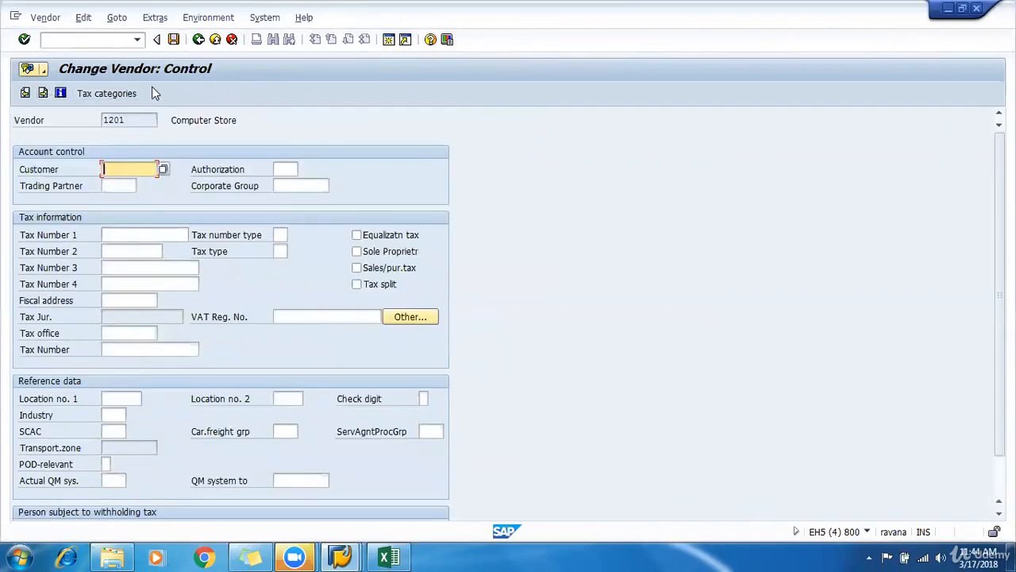
- Look through the vendor's contact person, accounting, payment, correspondence and withholding tax screens, and leave the vendor change
left_click(43, 93)
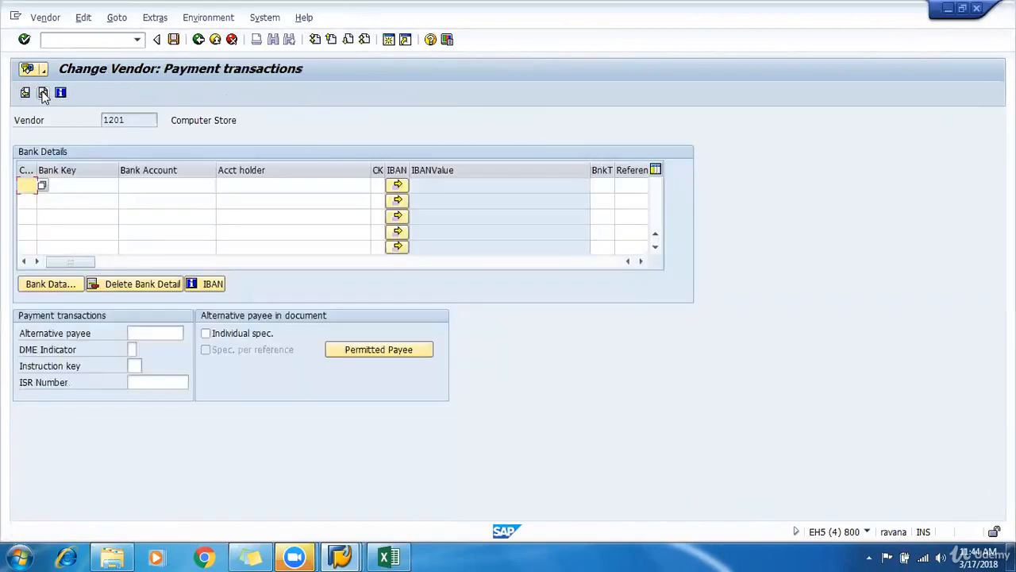
left_click(43, 93)
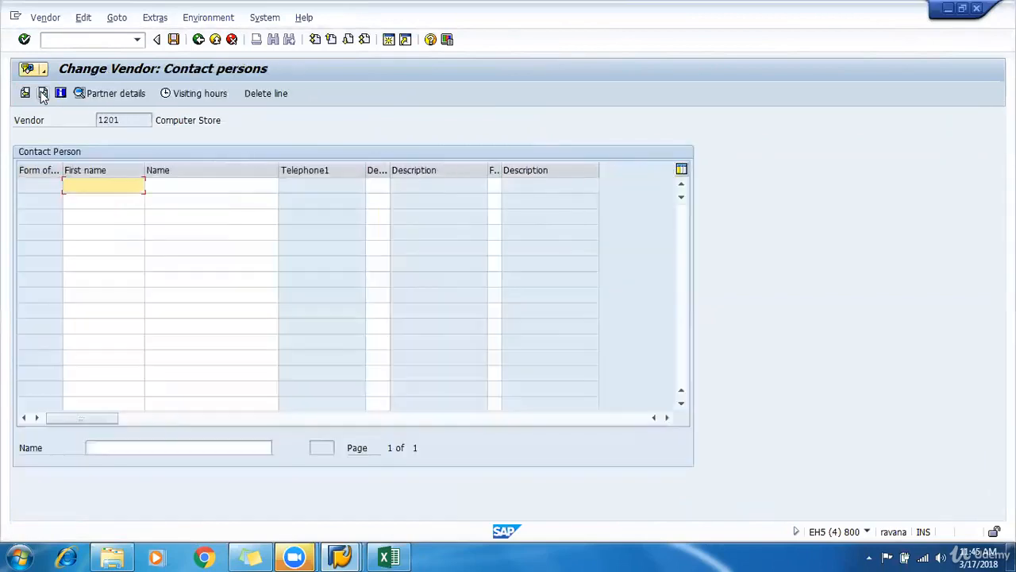
left_click(43, 93)
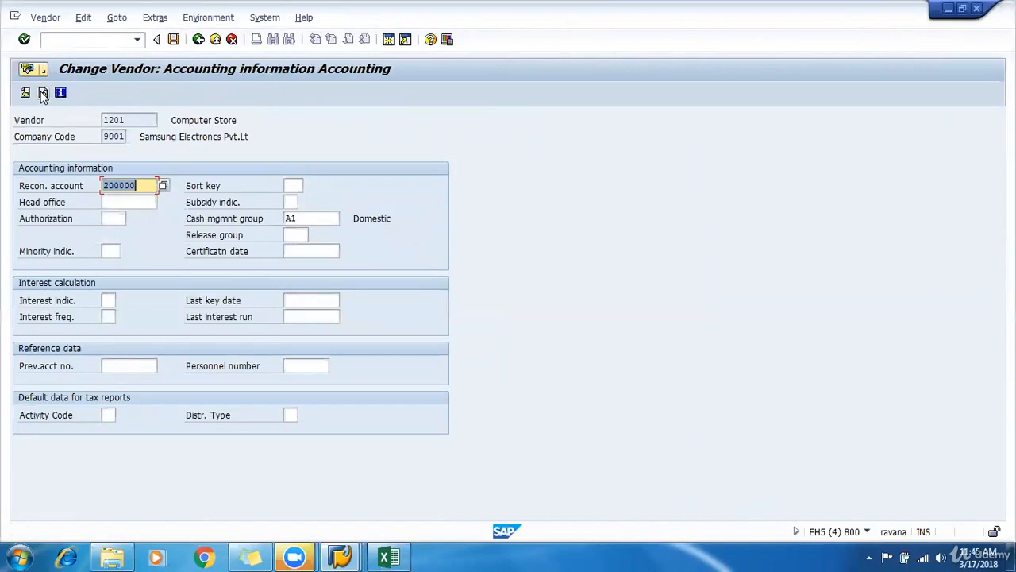
left_click(42, 93)
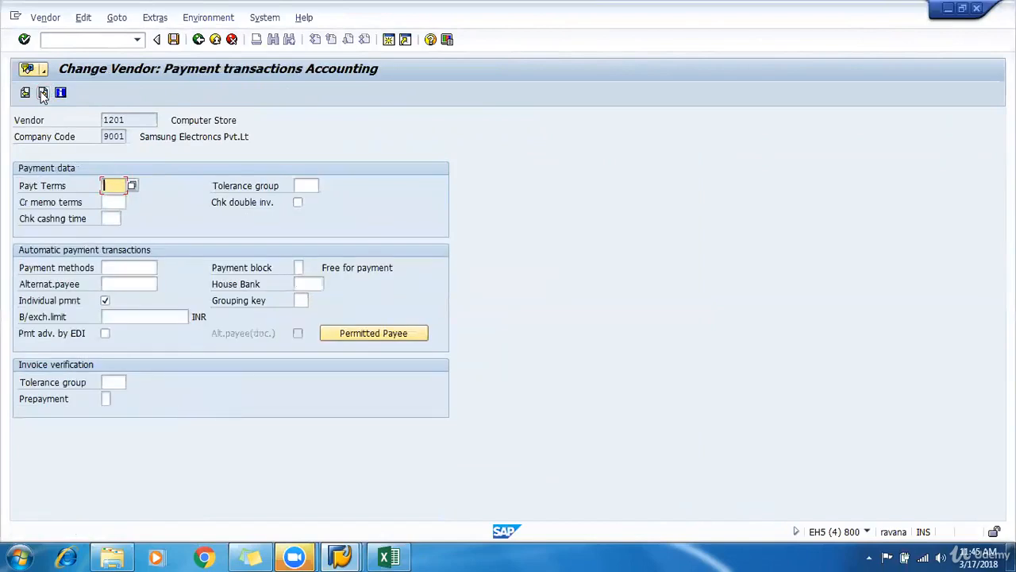
left_click(43, 93)
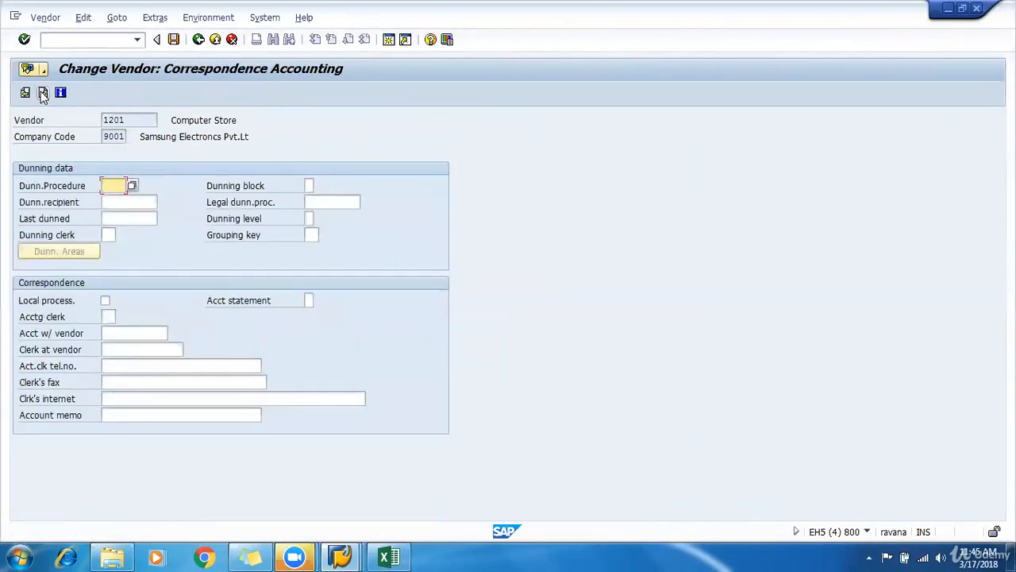
left_click(43, 92)
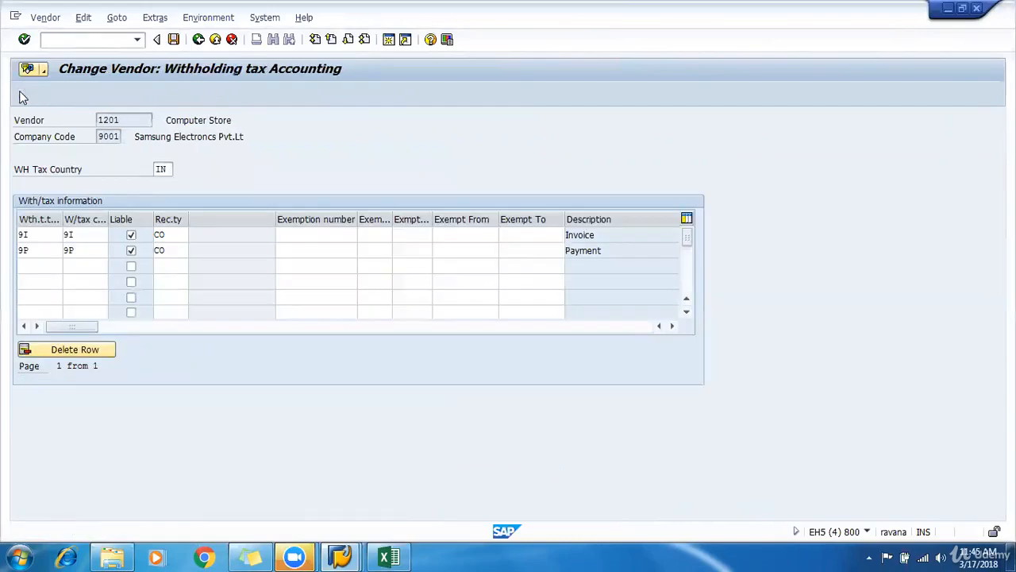
left_click(24, 93)
left_click(24, 94)
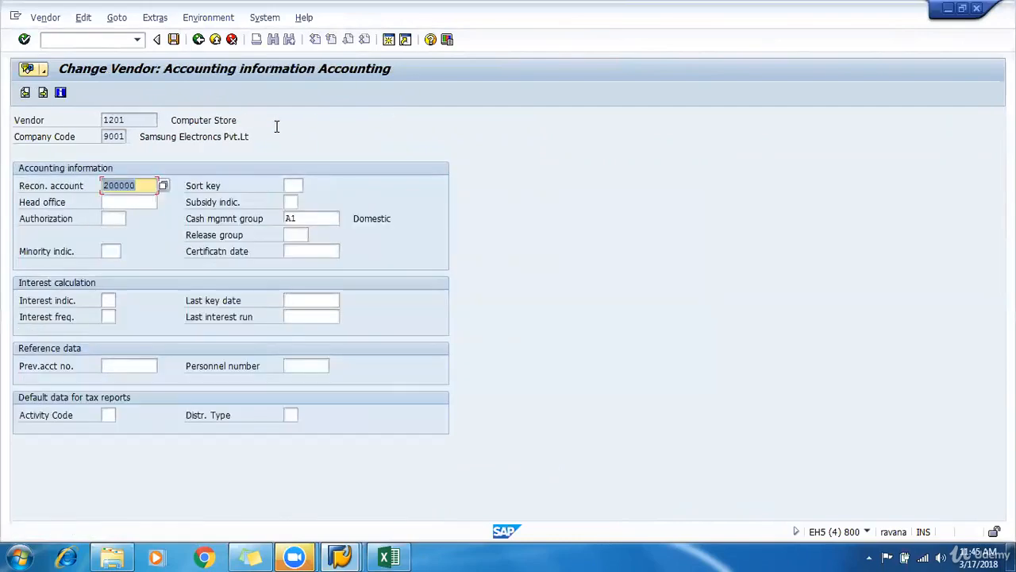
left_click(198, 39)
left_click(215, 40)
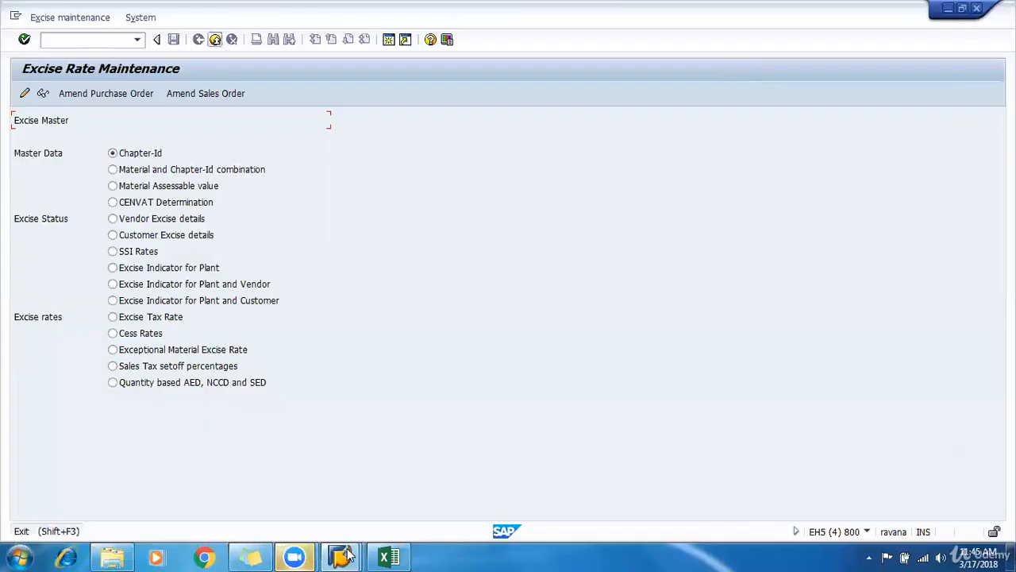
- Switch to another SAP session and start transaction J1ID for excise rate maintenance
mouse_move(340, 556)
left_click(647, 490)
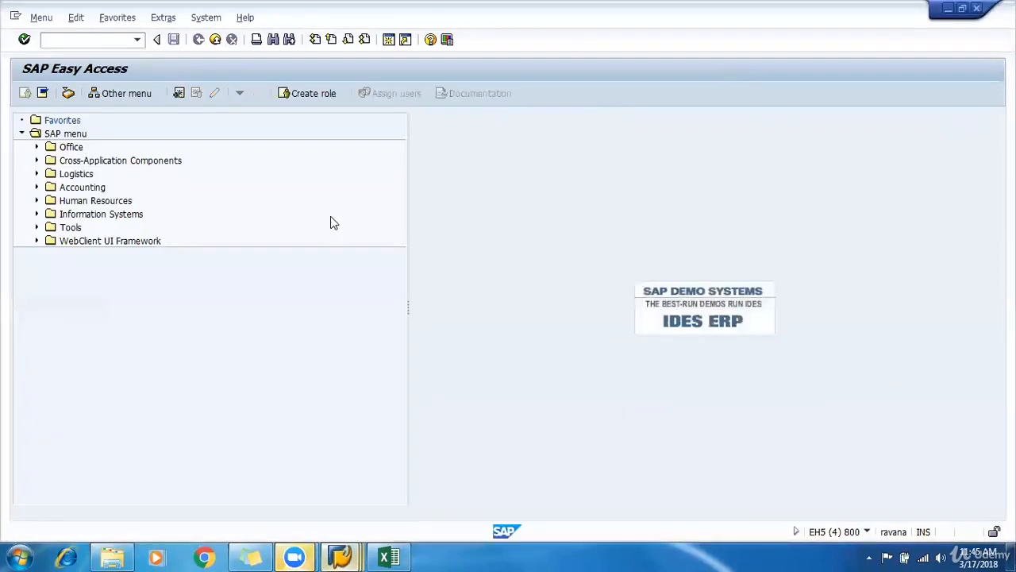
left_click(81, 38)
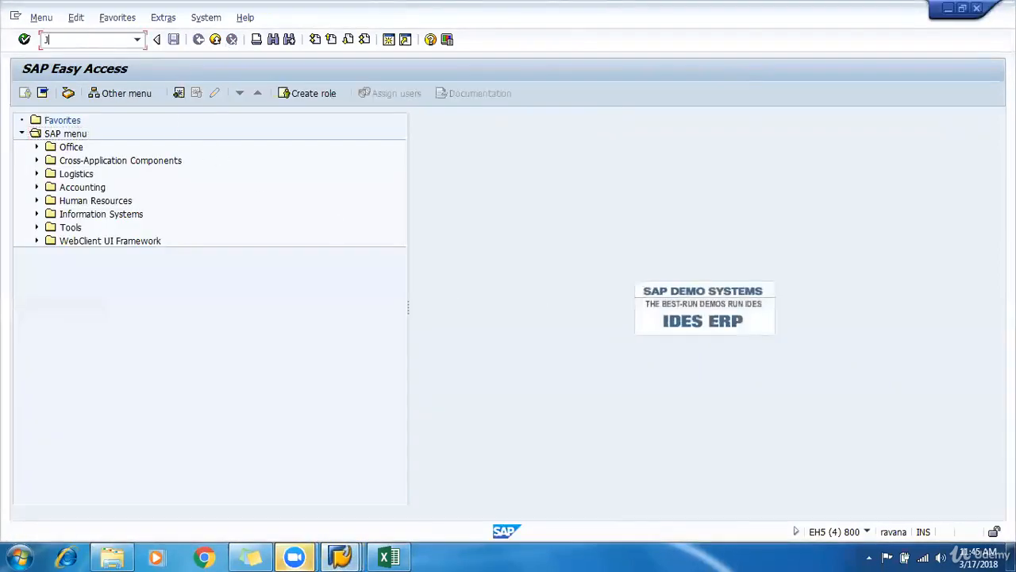
type("J1ID")
key("Return")
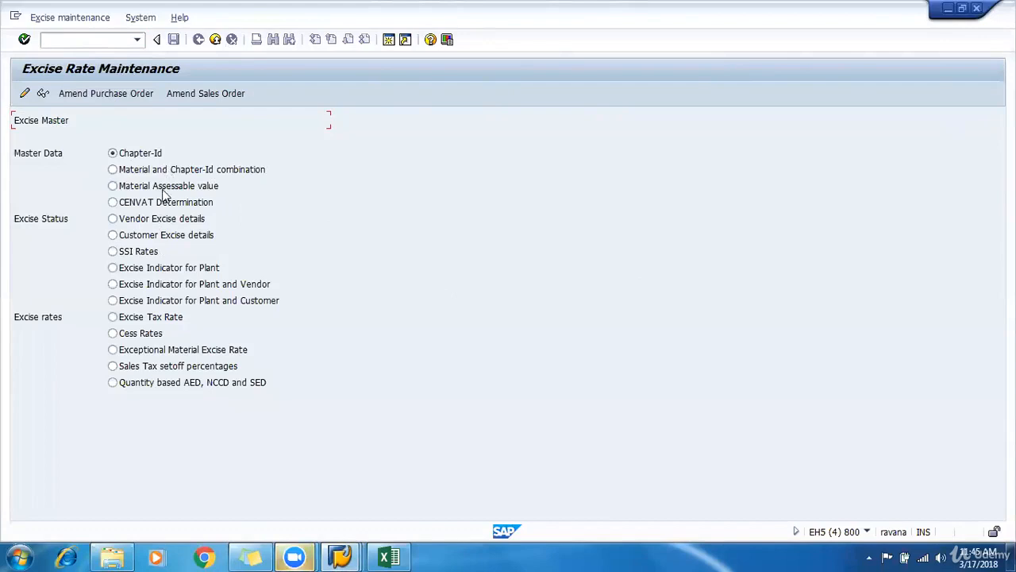
- Open Vendor Excise details for maintenance and start a new entry
left_click(149, 220)
left_click(128, 154)
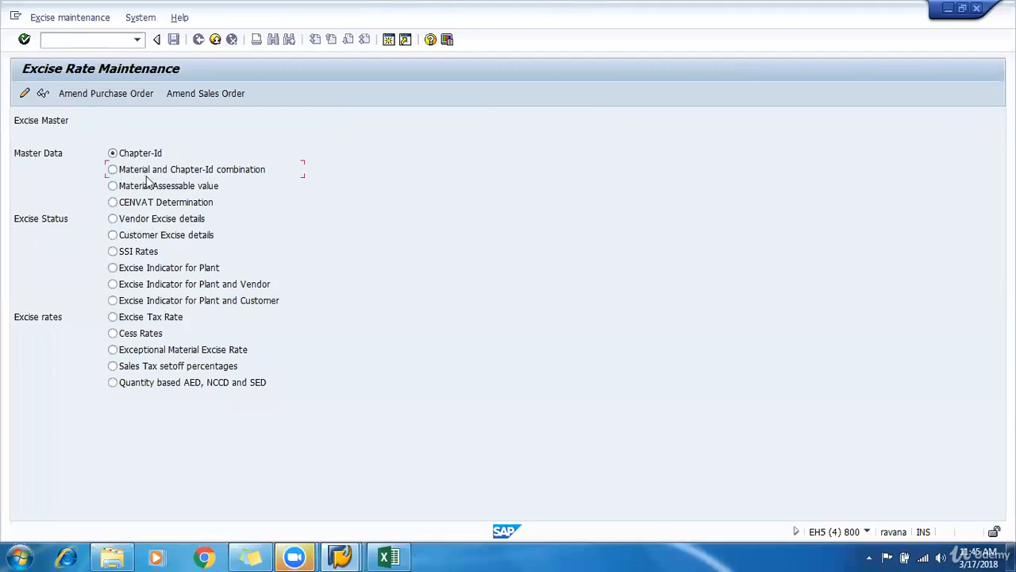
left_click(155, 219)
left_click(25, 40)
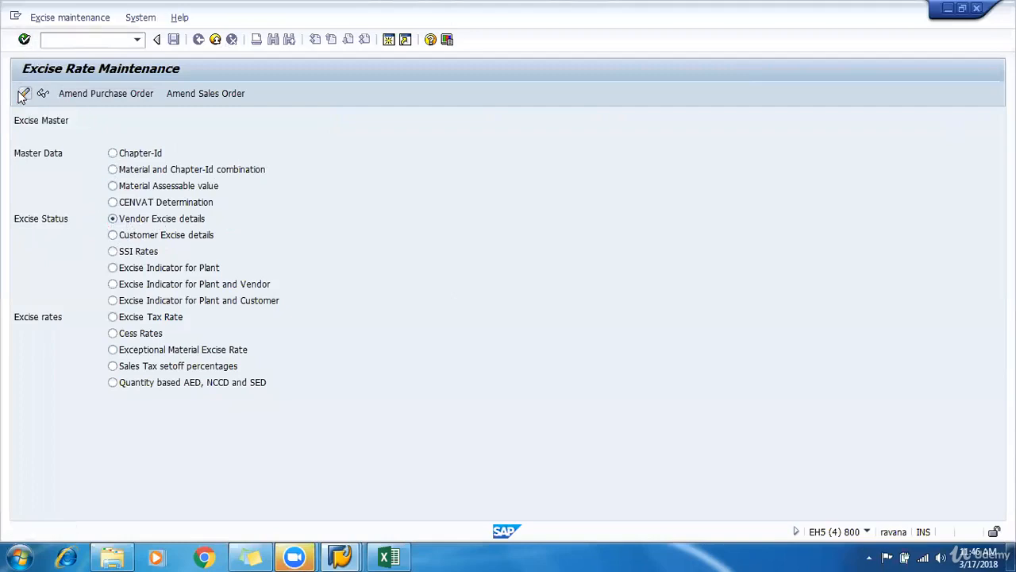
left_click(61, 93)
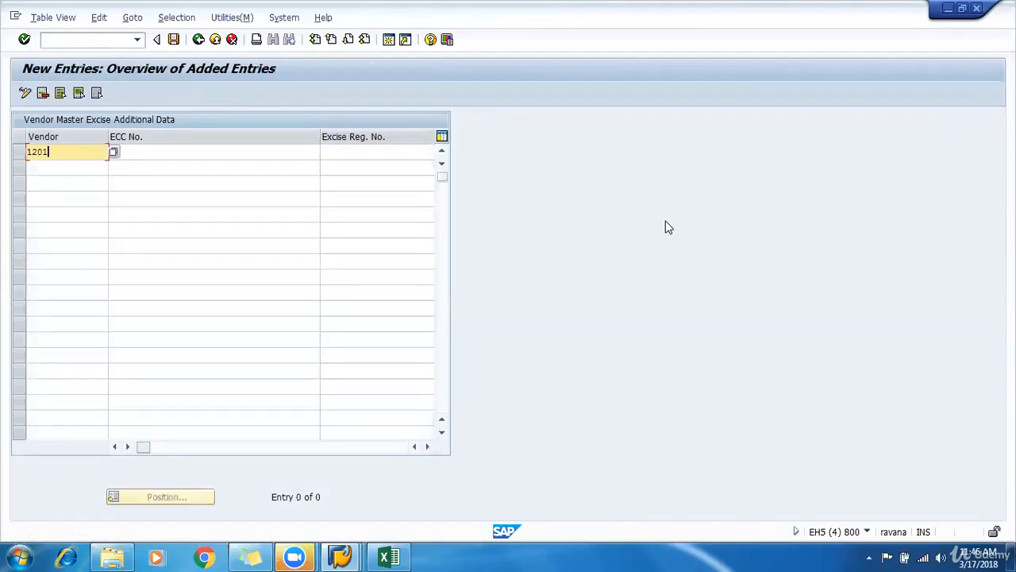
- Complete the Computer Store excise entry with the vendor's permanent account number and save it
key("Tab")
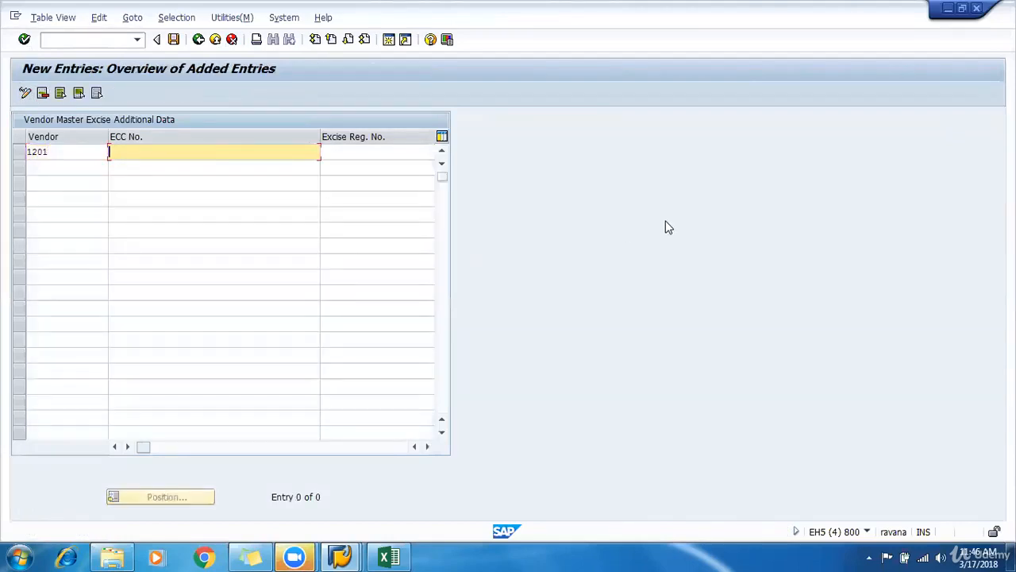
key("Tab")
key("Tab")
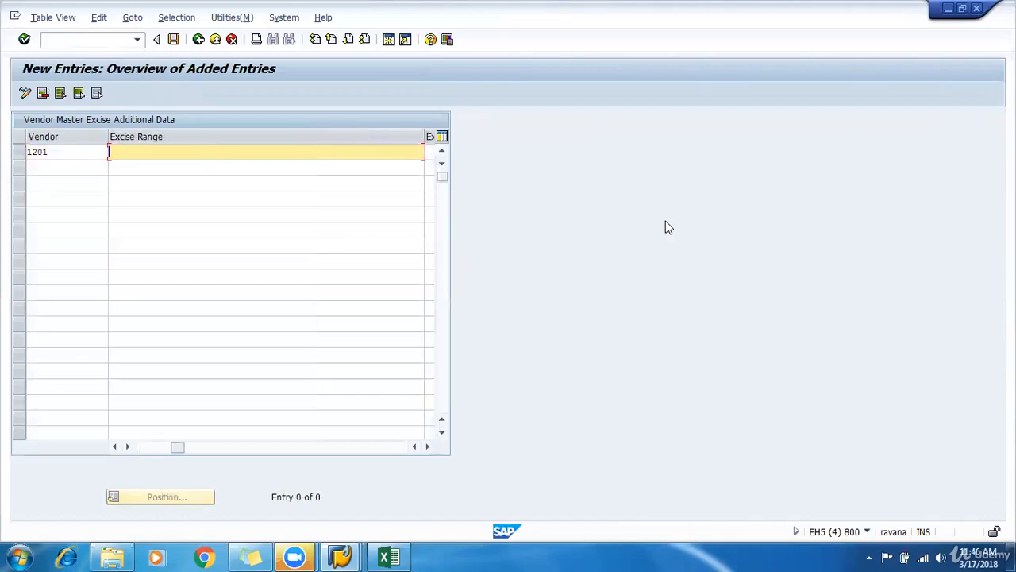
key("Tab")
key("Tab")
key("Tab")
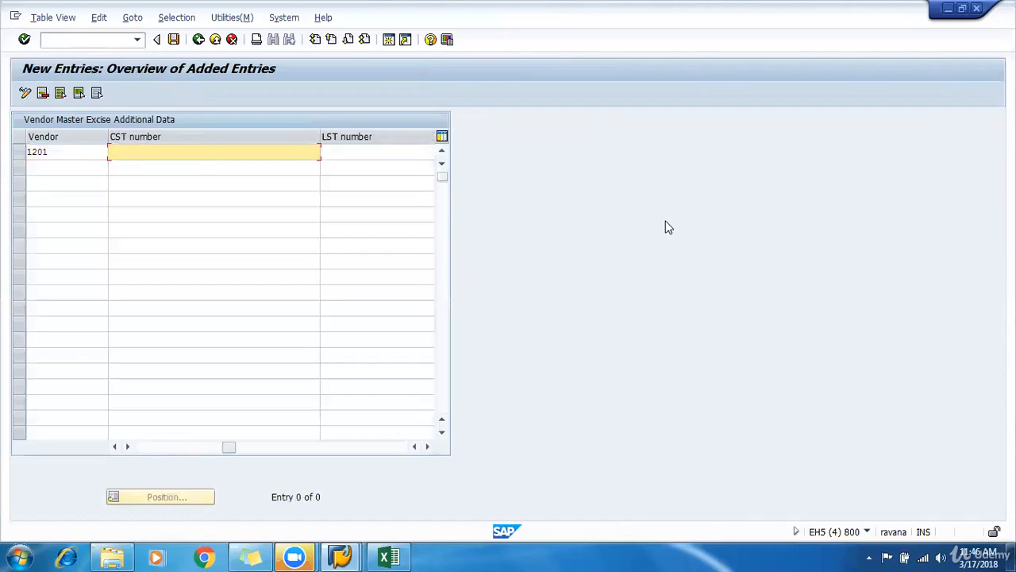
key("Tab")
key("Tab")
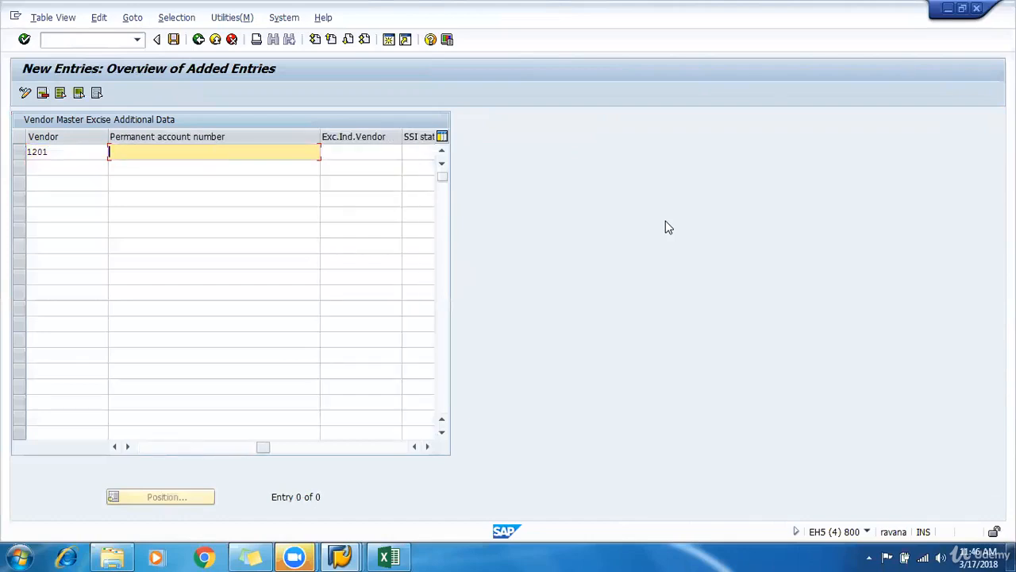
key("ctrl+s")
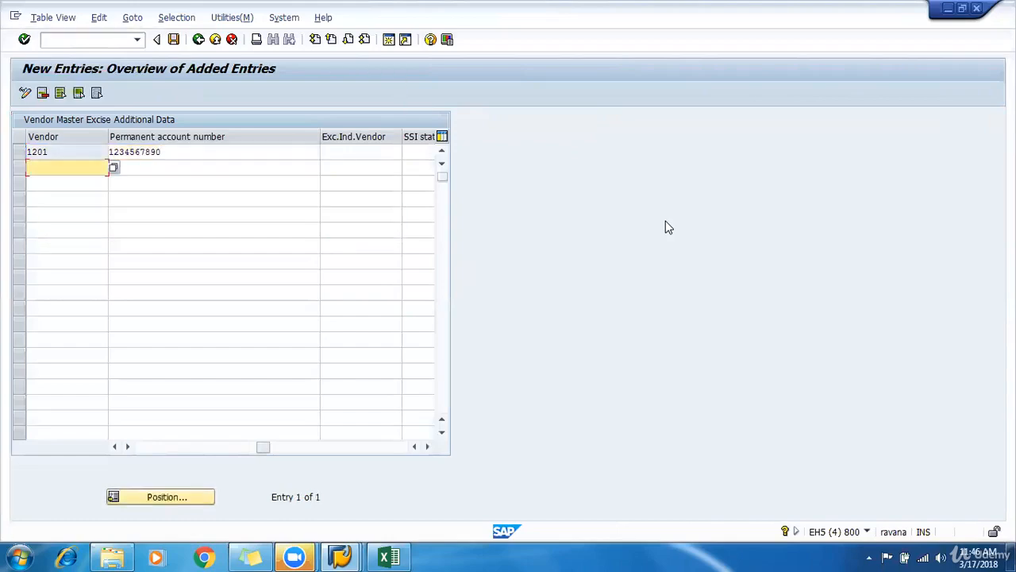
- Return to the vendor invoice session, show the invoice's basic data and try to post the invoice
mouse_move(362, 556)
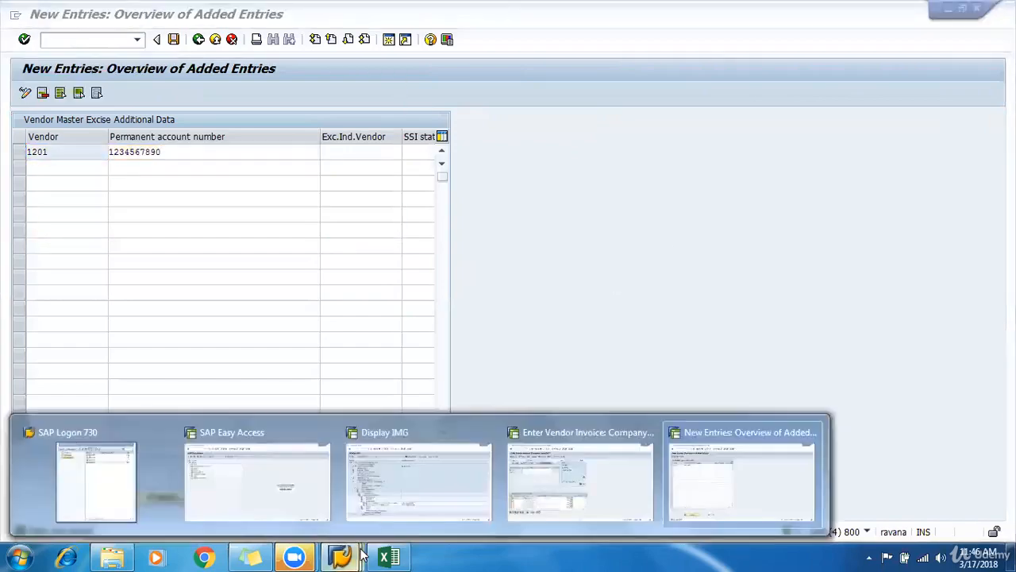
left_click(569, 512)
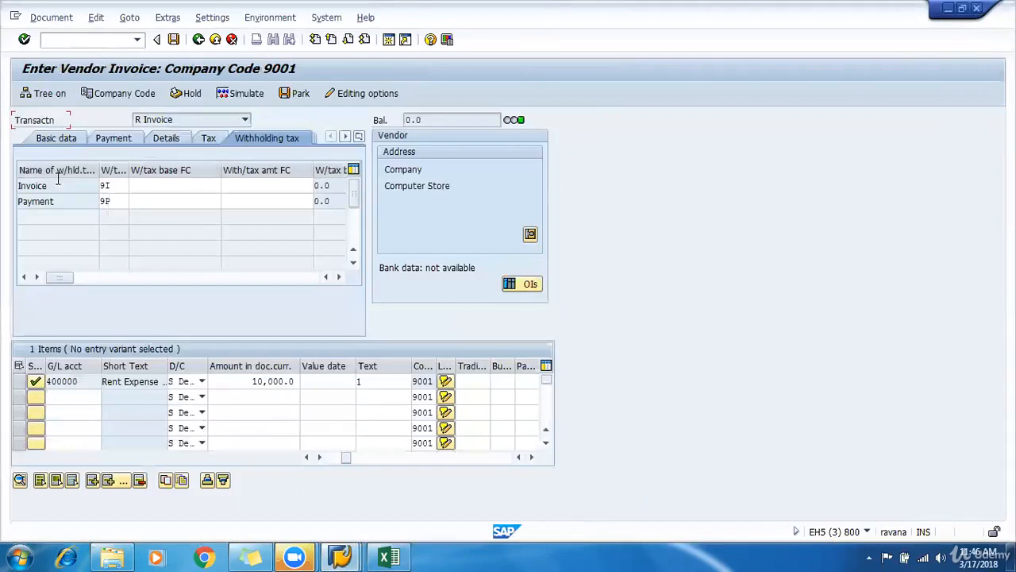
left_click(54, 139)
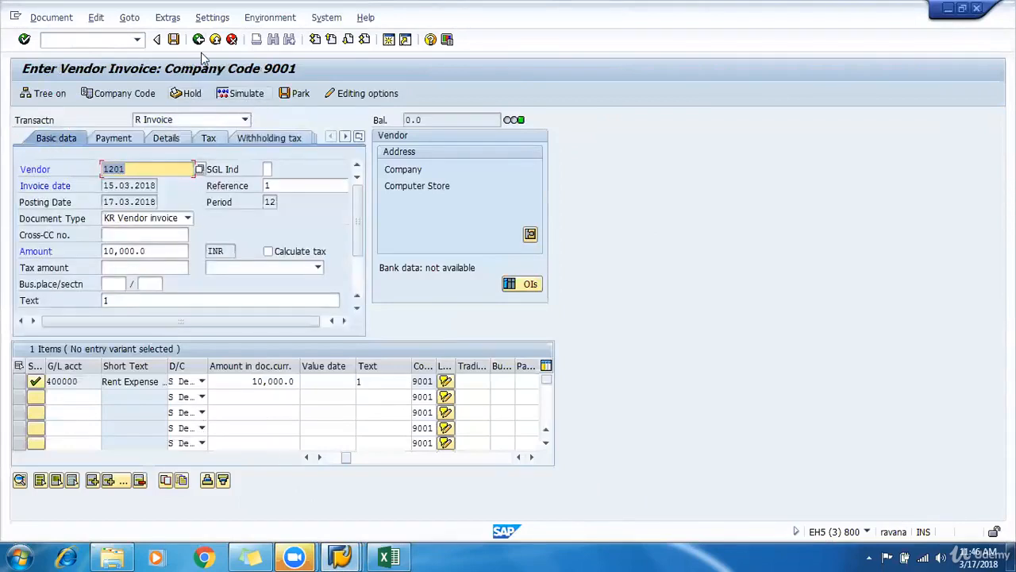
left_click(173, 39)
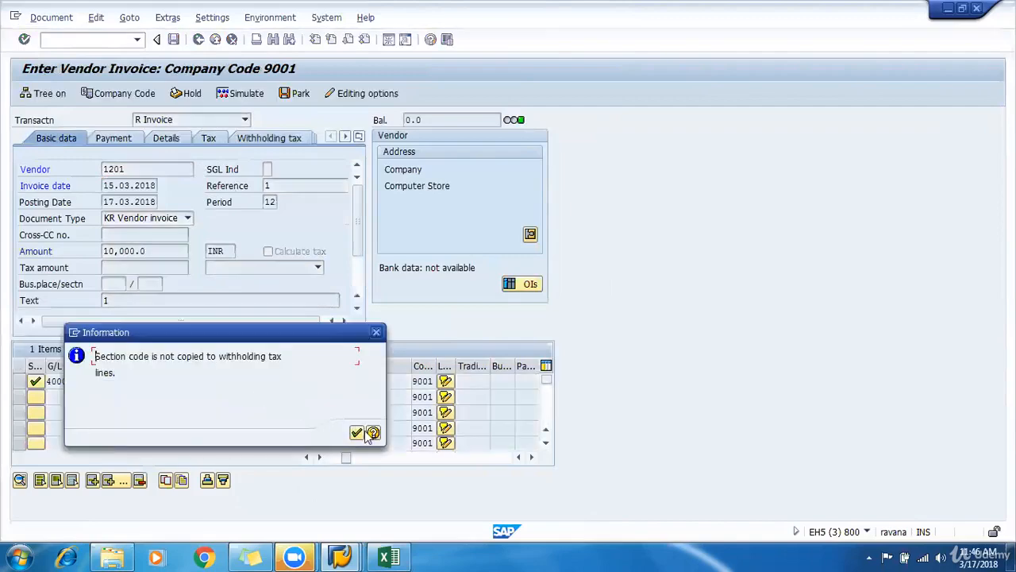
- Check the detailed help for the message about the section code and withholding tax lines
left_click(372, 433)
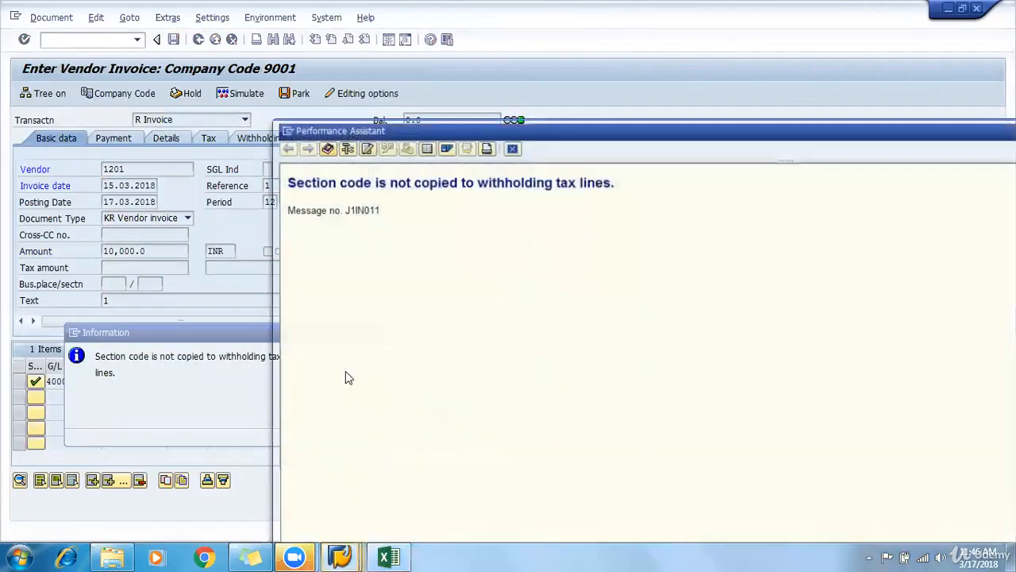
key("Escape")
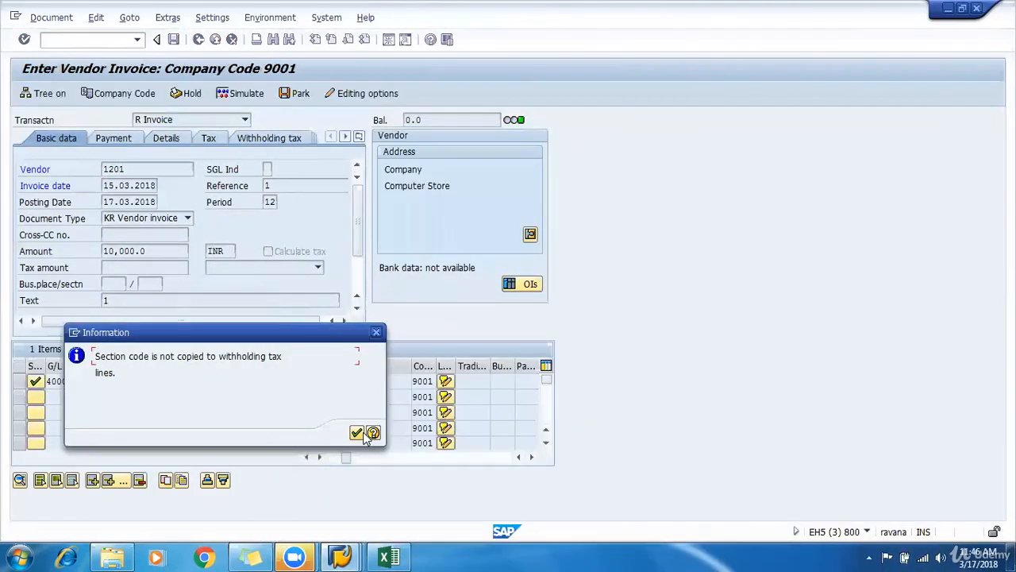
left_click(370, 434)
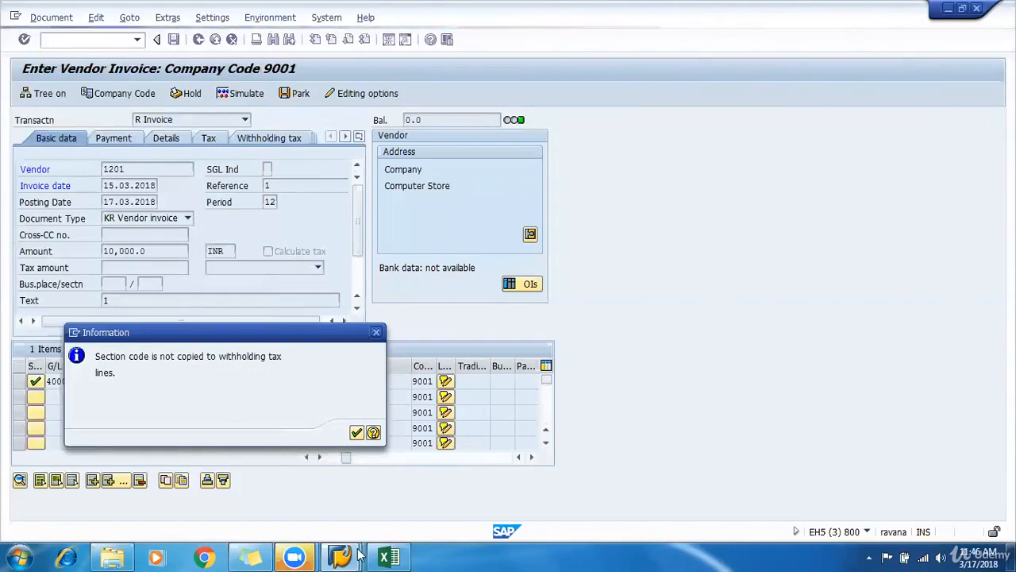
- Return to the vendor invoice session, complete the posting, display the posted document and select its TDS Payable line
mouse_move(359, 556)
left_click(686, 475)
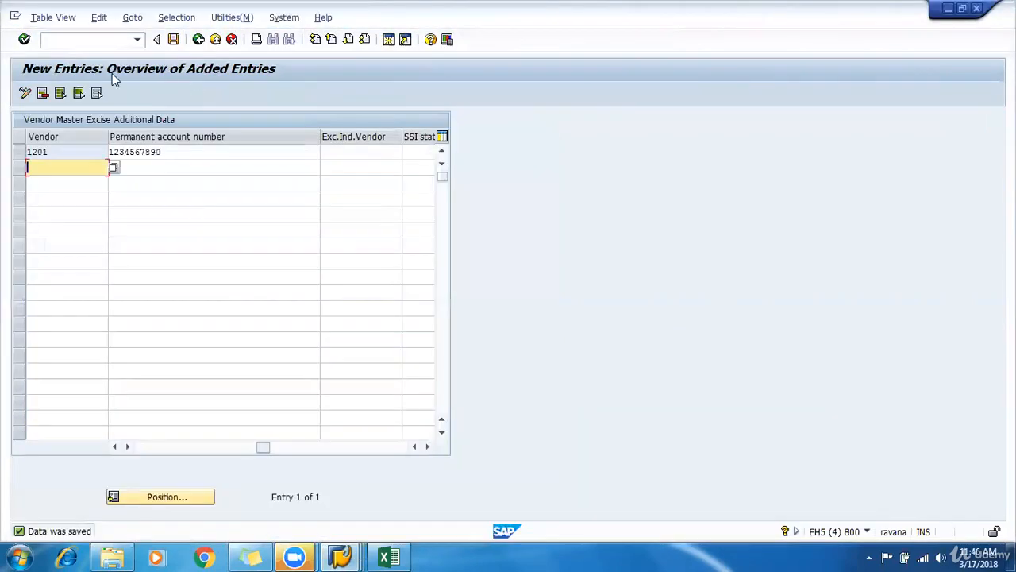
mouse_move(340, 555)
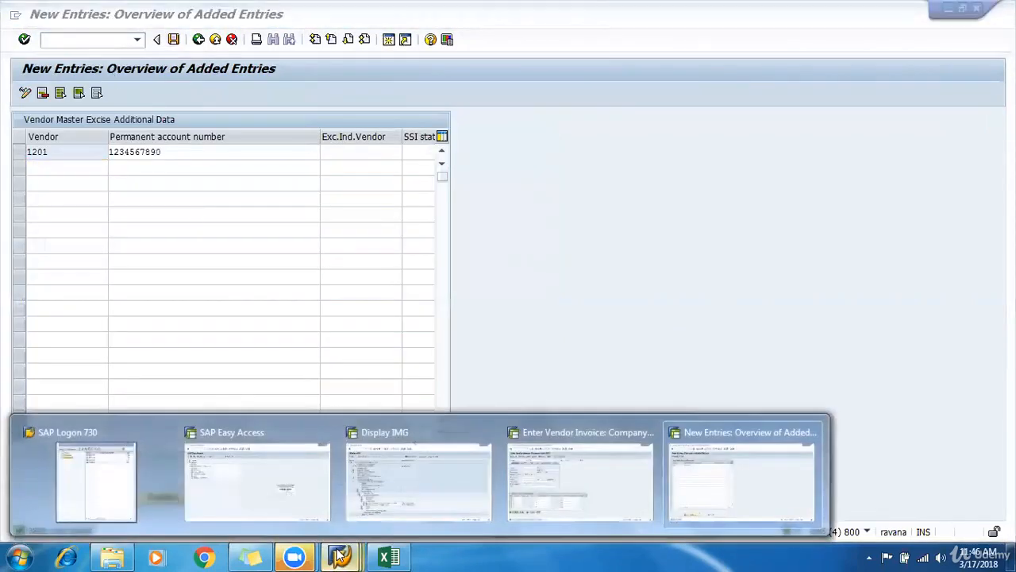
left_click(556, 485)
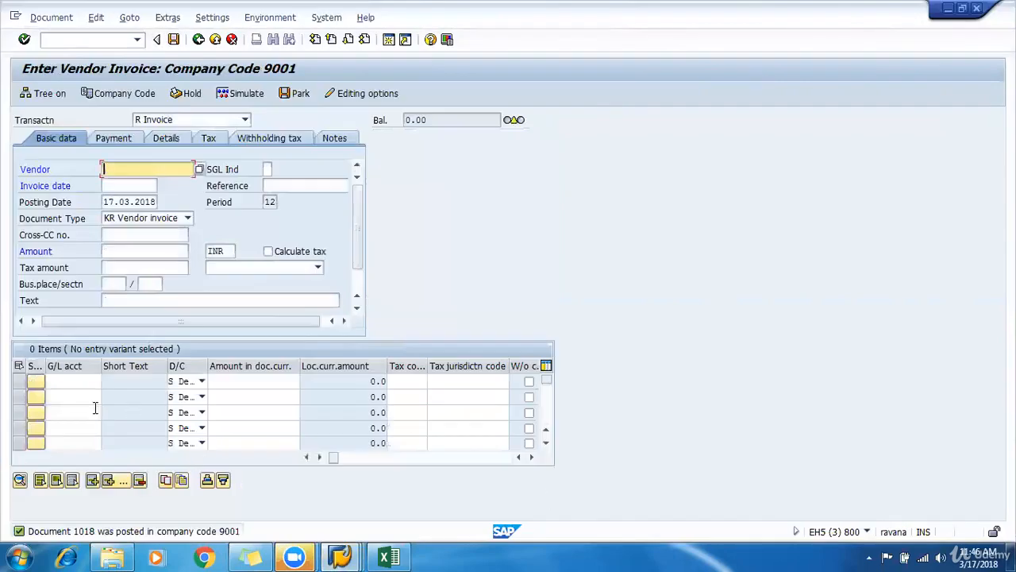
left_click(52, 15)
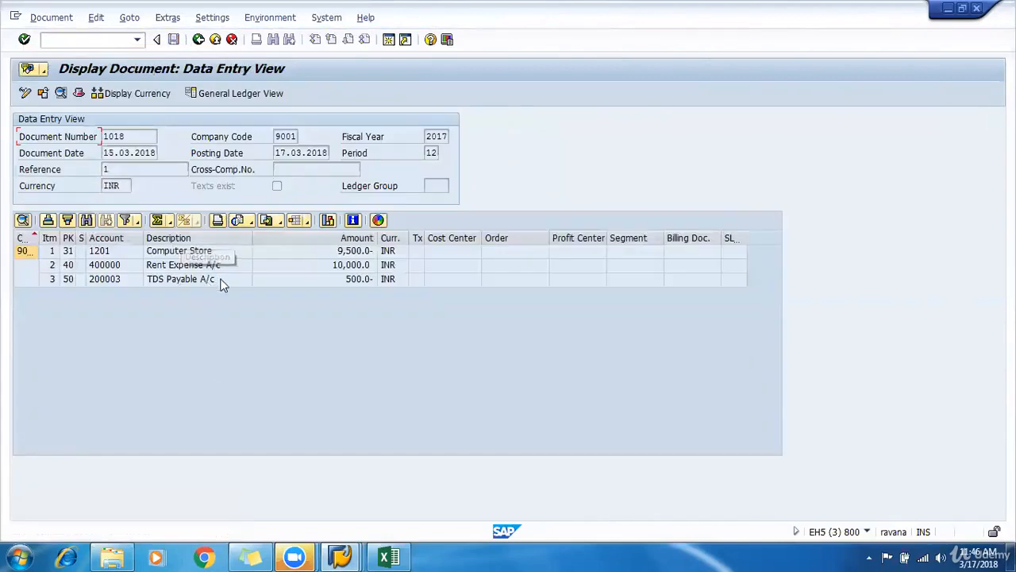
left_click(334, 282)
- Open Vendor Line Item Display in a new session and leave the report without running it
left_click(98, 39)
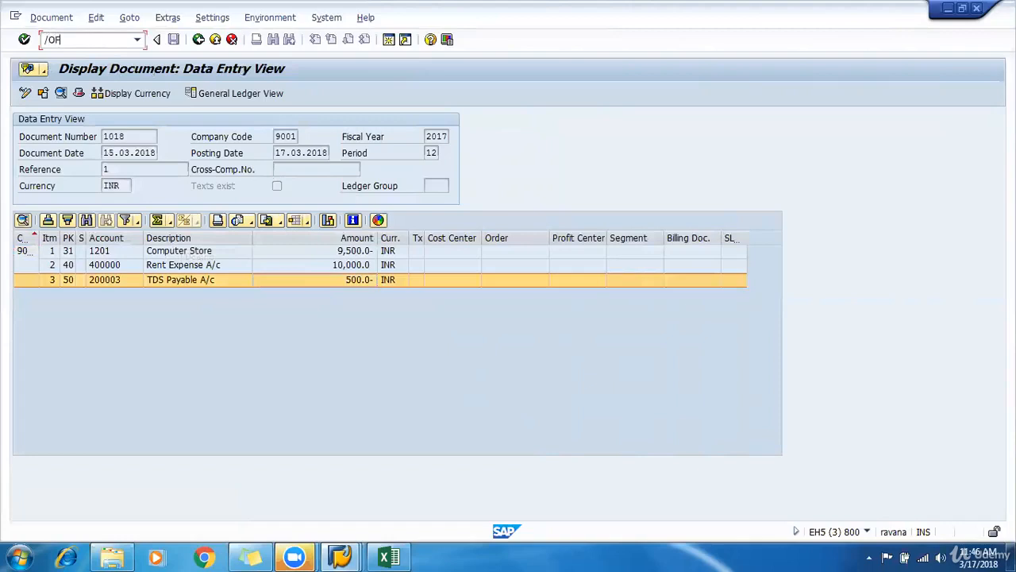
key("Return")
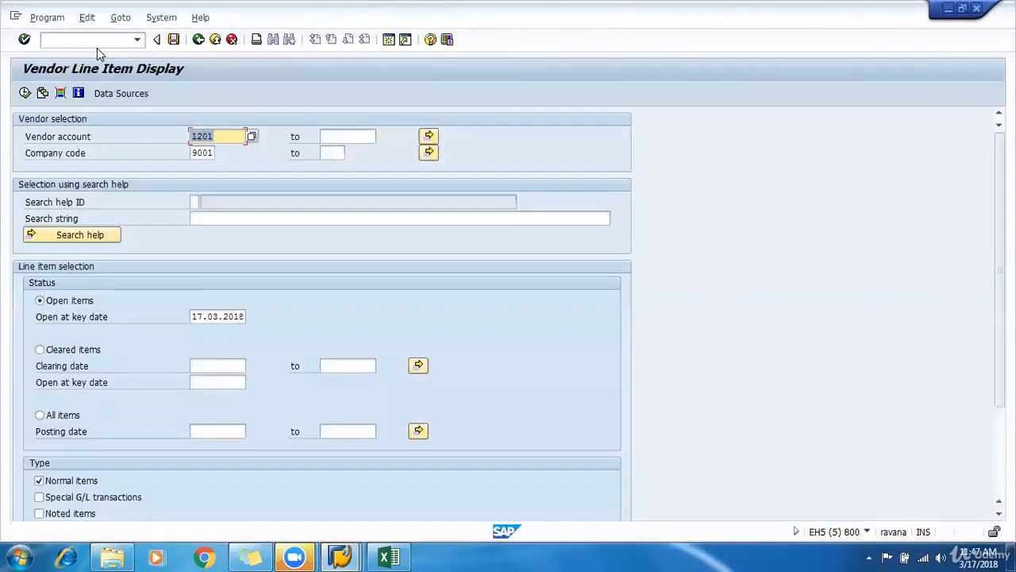
left_click(225, 42)
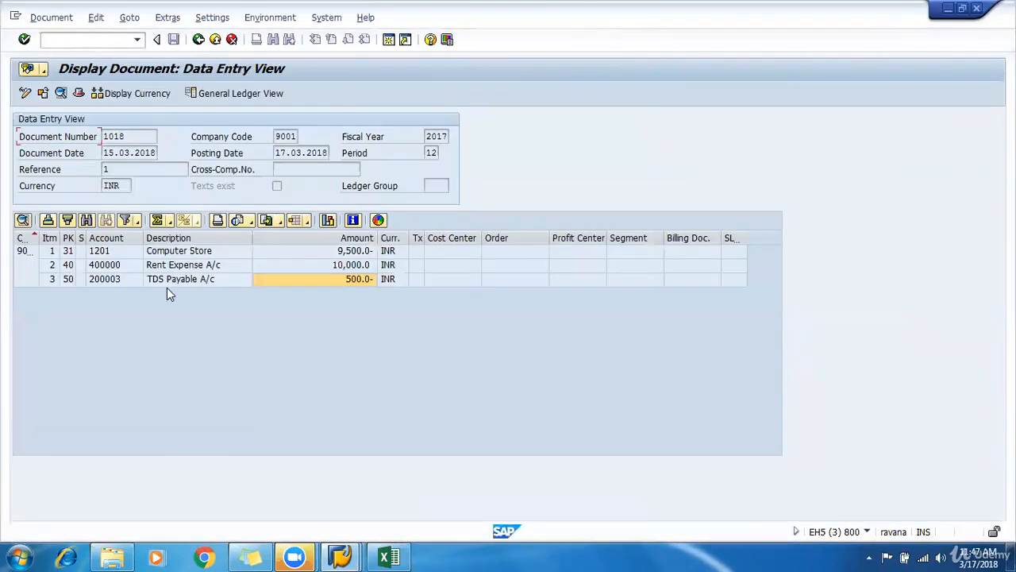
- Examine the withholding tax data of the Computer Store line item in the posted document and return to its overview
left_click(199, 252)
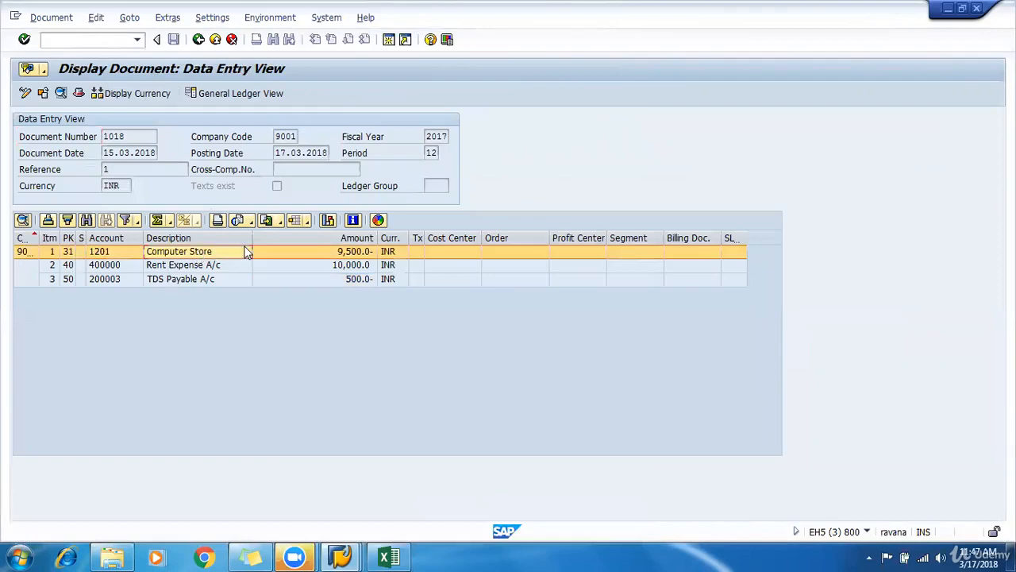
double_click(247, 249)
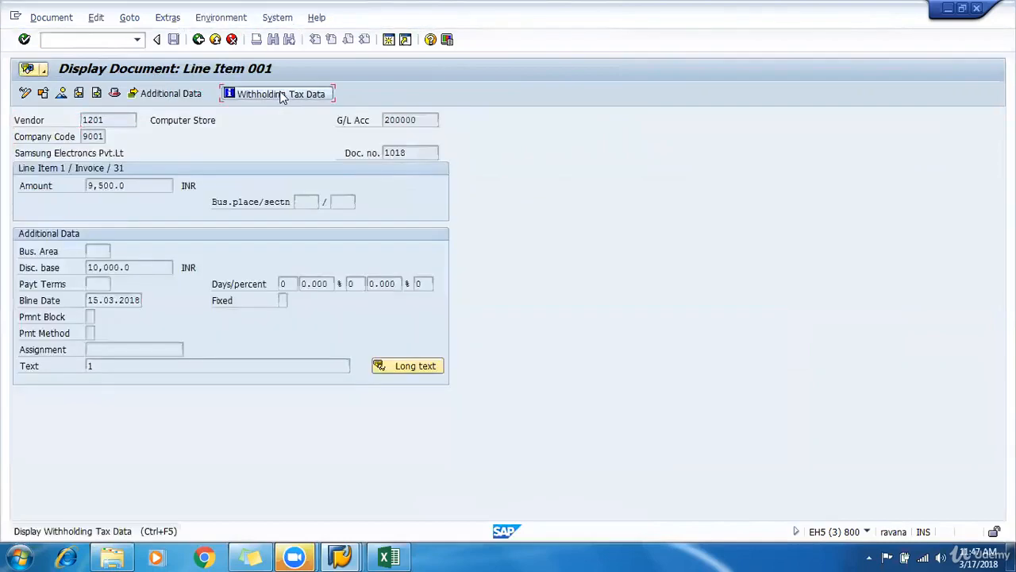
left_click(280, 94)
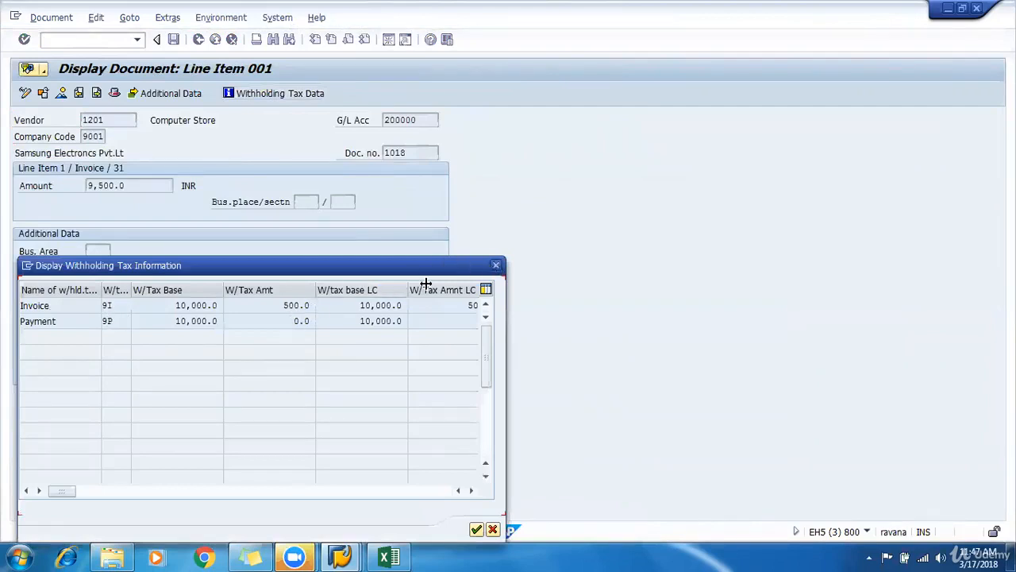
left_click(495, 266)
left_click(198, 39)
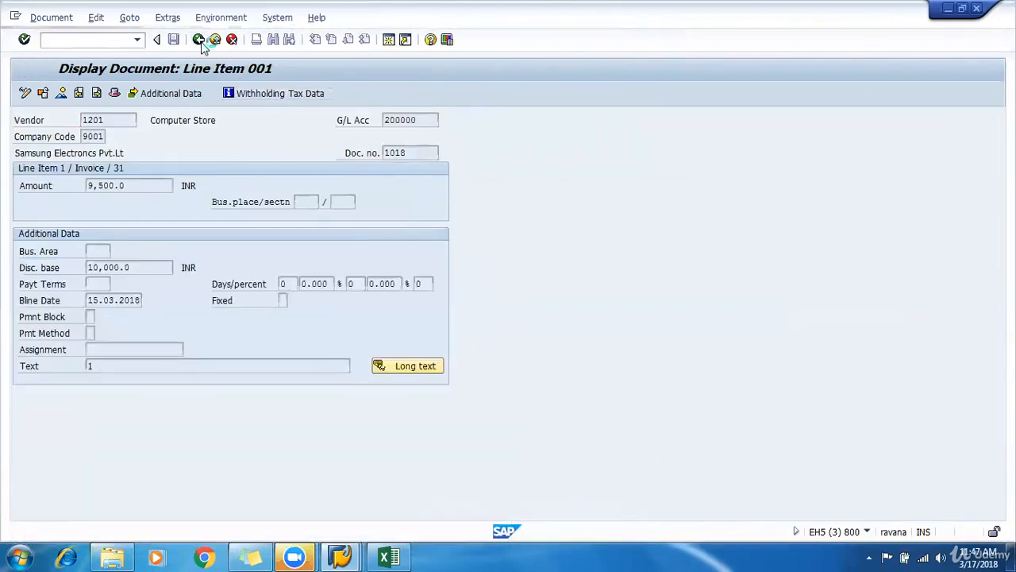
left_click(198, 40)
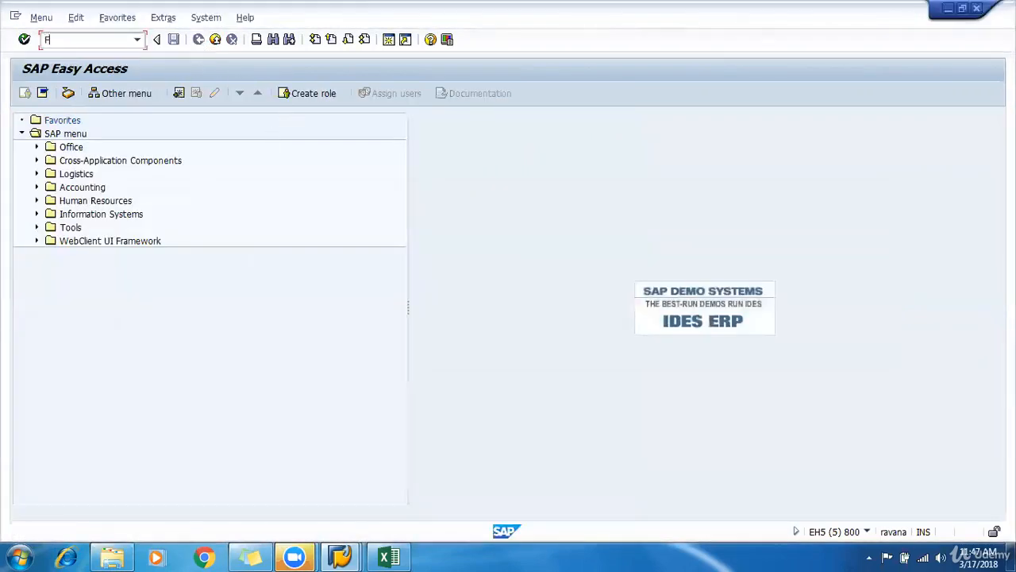
- Start outgoing payment posting with transaction F-53 and enter 17032018 as the document date
type("F-53")
key("Return")
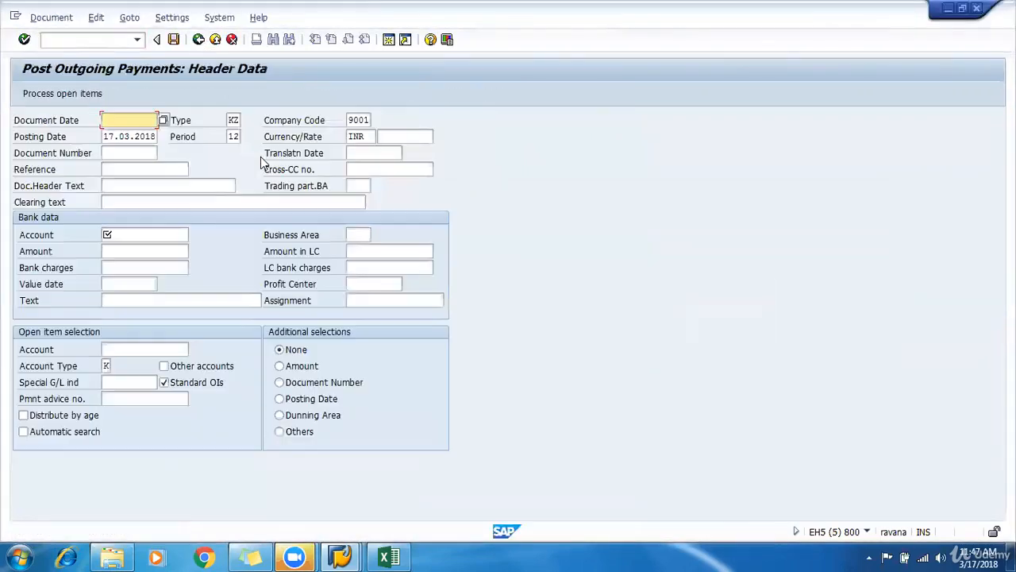
key("Up")
key("Tab")
key("Tab")
key("Tab")
key("Up")
key("Down")
key("Down")
key("Down")
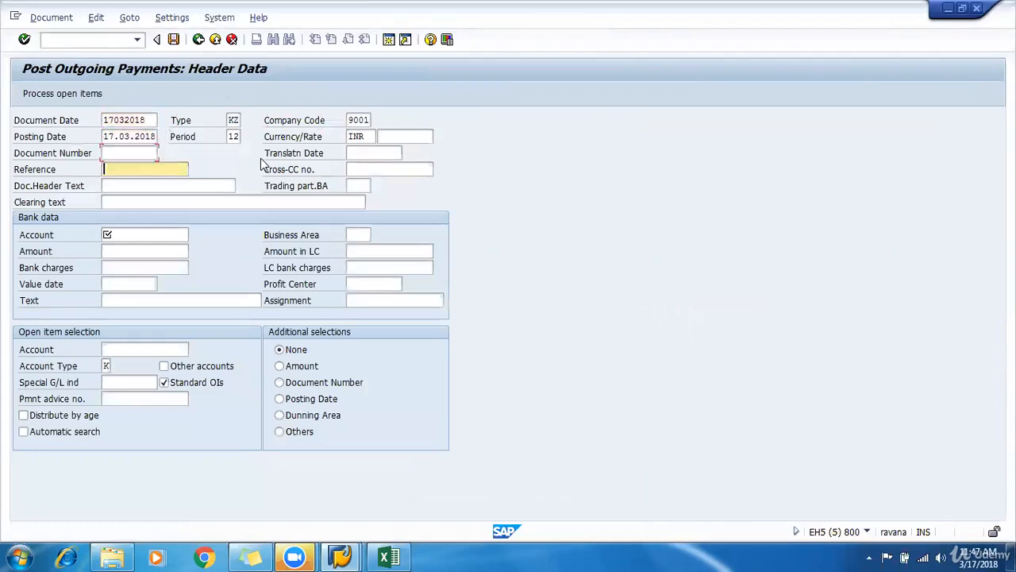
- Enter the bank account in the payment's bank data with an amount of 10000
key("Down")
key("Down")
key("Down")
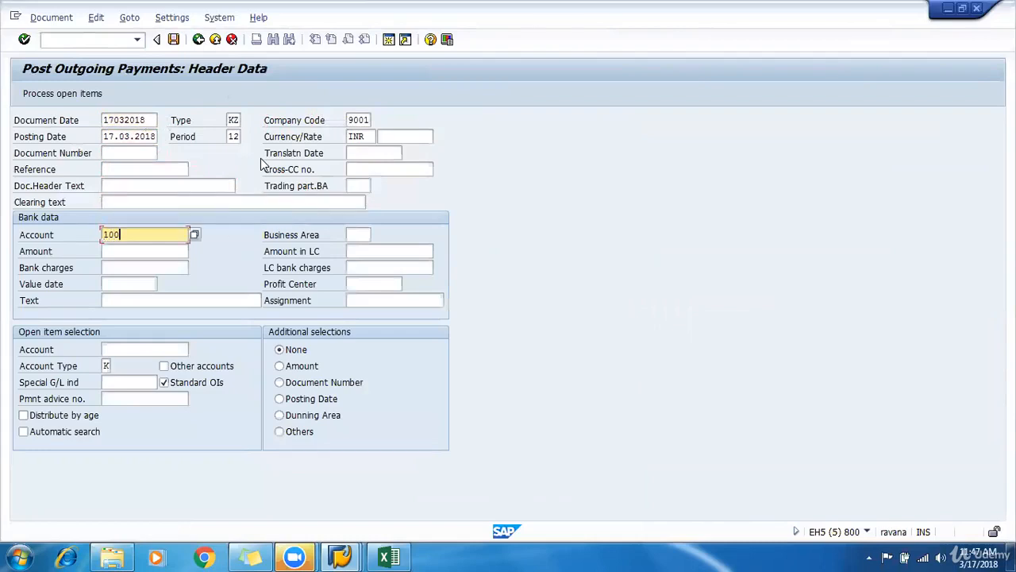
key("Down")
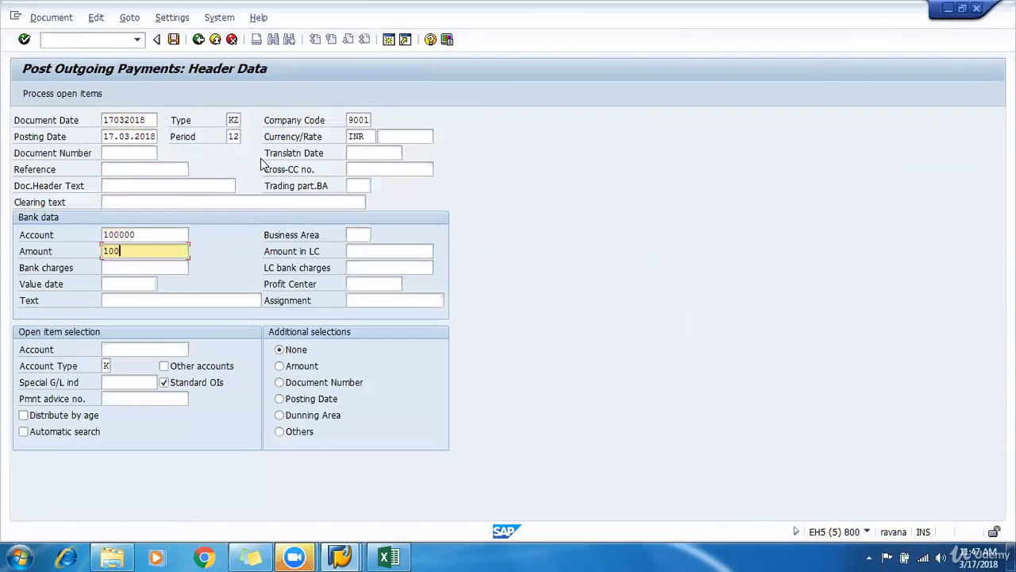
key("Down")
key("Down")
key("Down")
key("Down")
key("Down")
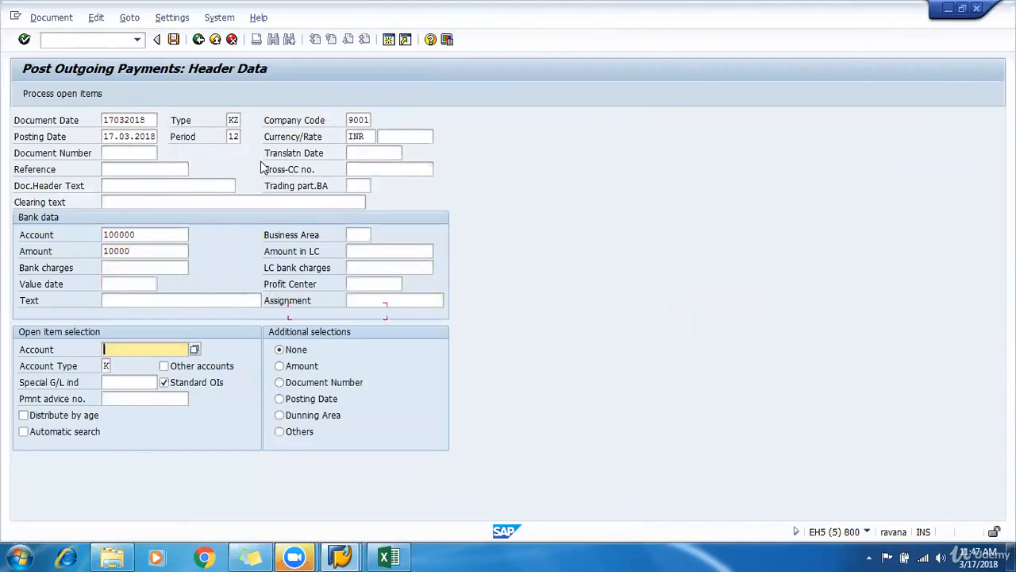
- Set the payment text to 1, select the Computer Store vendor account and process its open items
key("Up")
type("1")
key("Down")
key("Down")
type("1201")
key("Return")
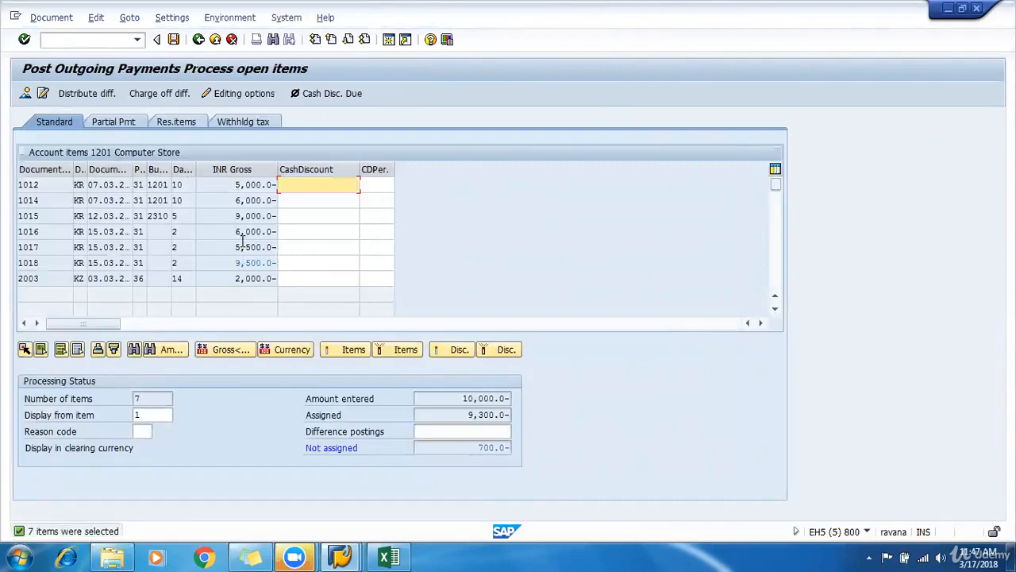
- Try to activate open item 1012, and check item 1018's document number against the displayed invoice
double_click(254, 185)
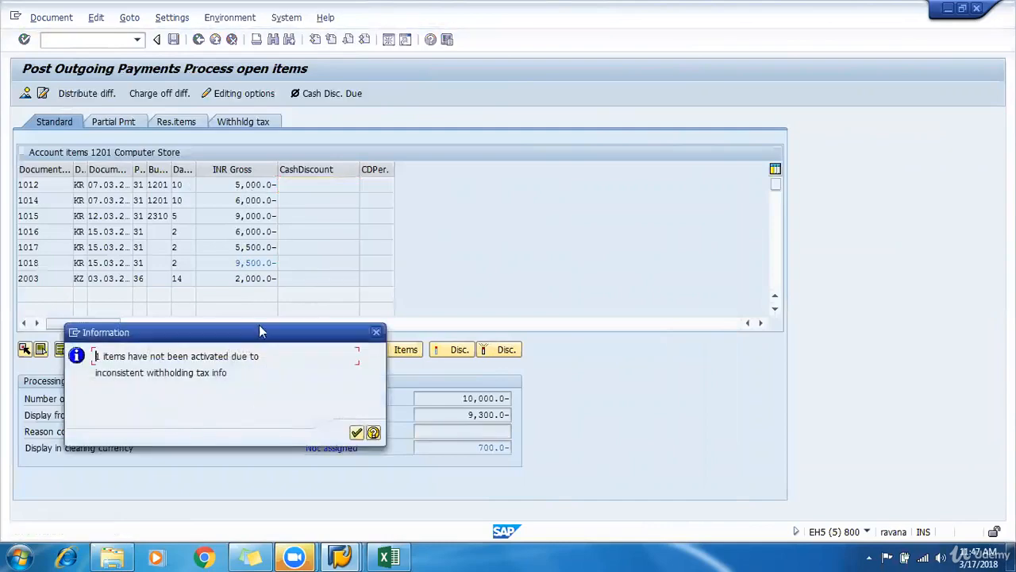
left_click(376, 332)
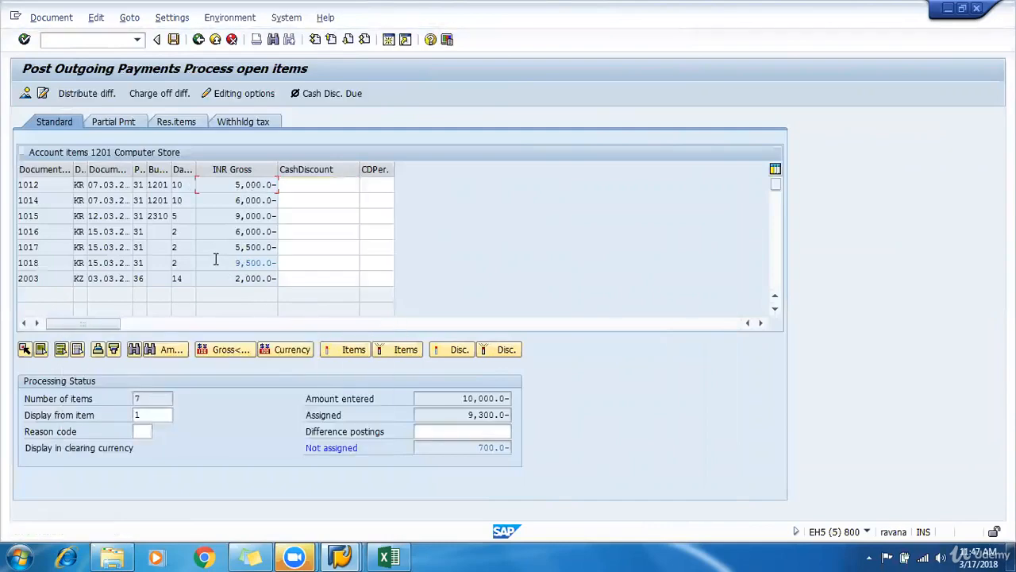
double_click(28, 262)
key("alt+Tab")
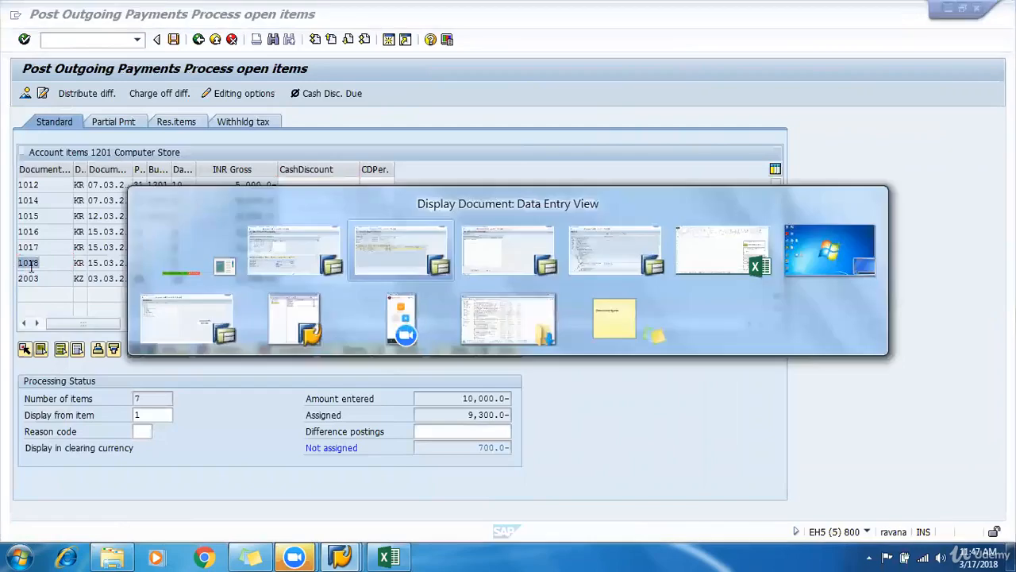
key("alt+Tab")
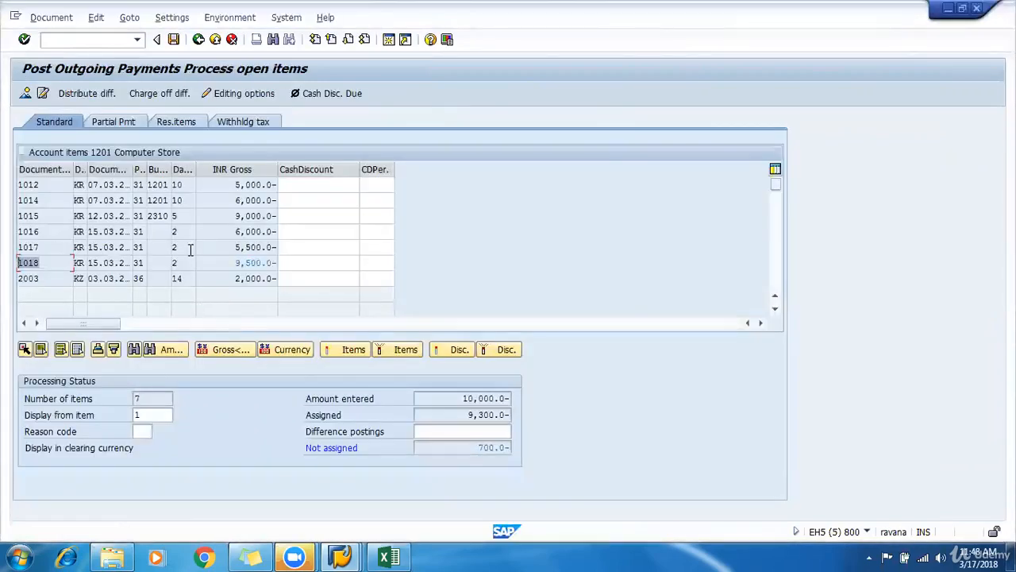
- Toggle item 1018's payment activation off and on again, trying to activate items 1015, 1016, 1012 and 1014 in between
double_click(254, 265)
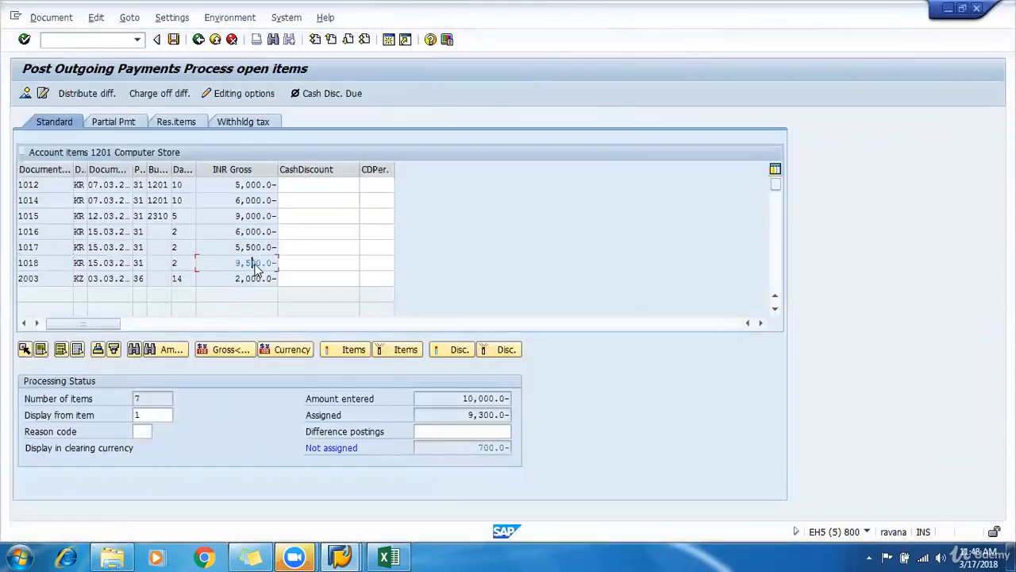
double_click(253, 215)
left_click(354, 432)
double_click(253, 231)
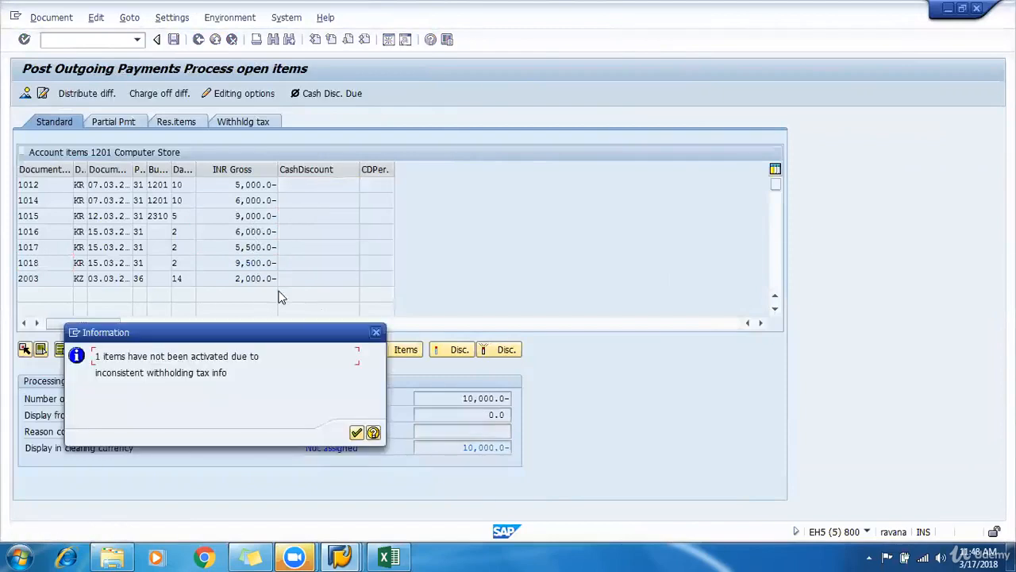
left_click(354, 433)
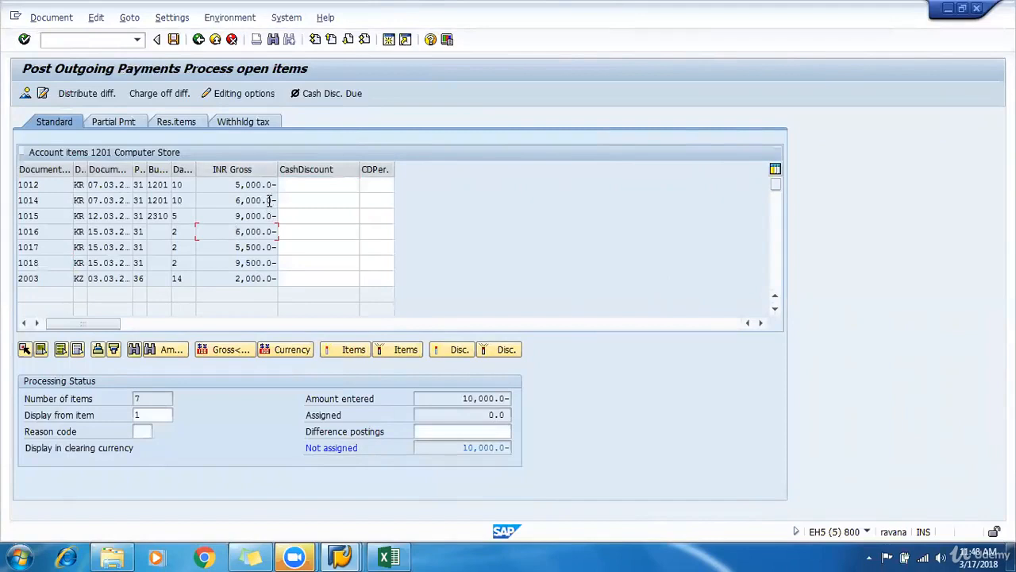
double_click(249, 188)
left_click(357, 431)
double_click(260, 199)
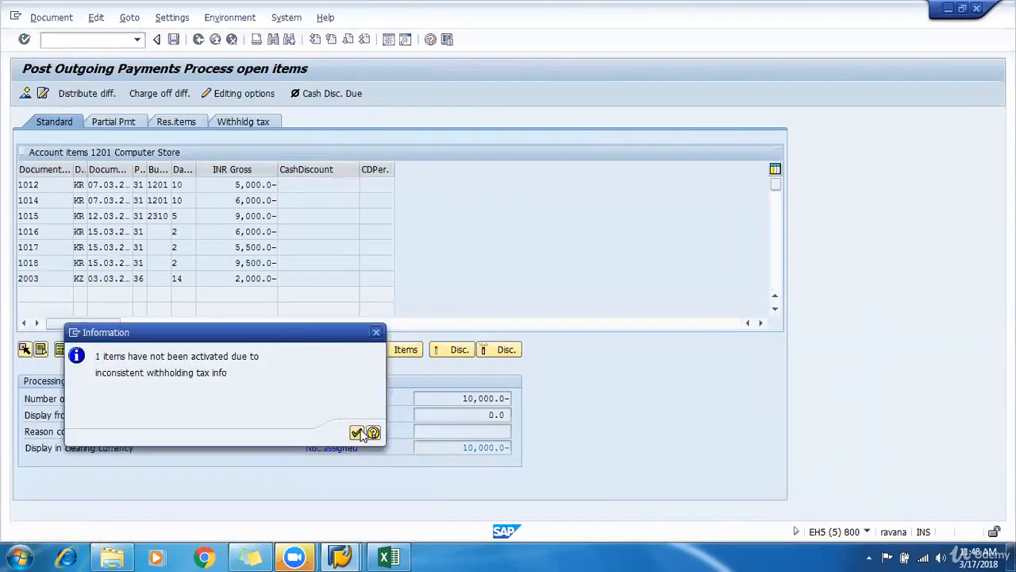
left_click(358, 431)
left_click(361, 431)
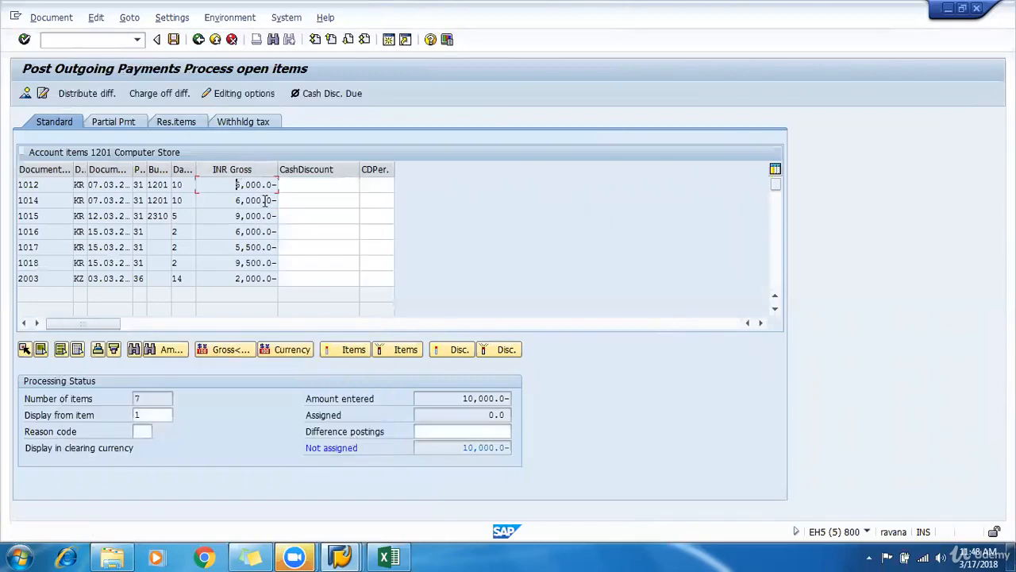
double_click(251, 264)
- Show the withholding tax view of the open items and examine the tax amount of item 1018
left_click(242, 121)
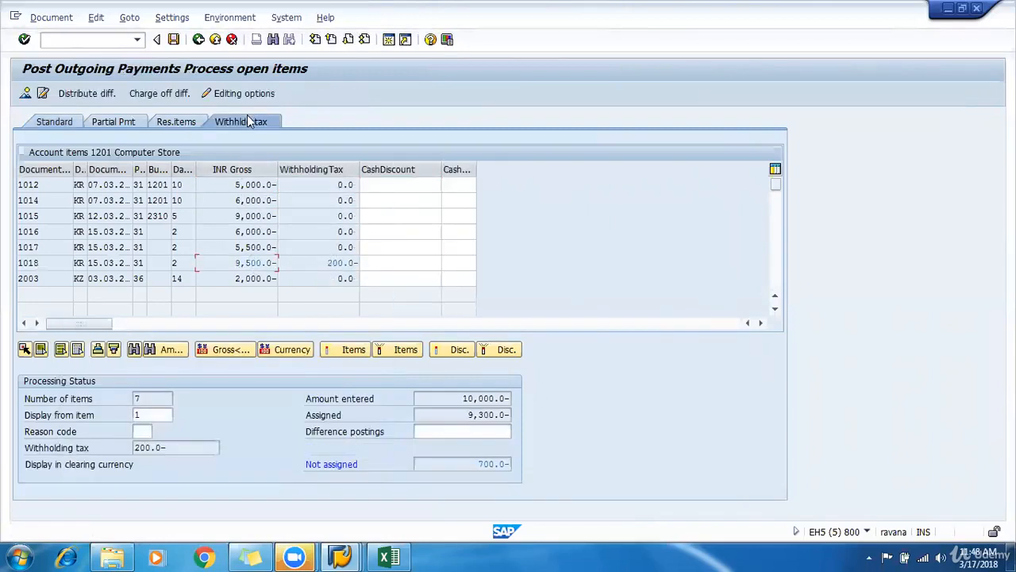
double_click(320, 262)
left_click(330, 261)
- Switch posted invoice 1018 to change mode and open the Computer Store line's withholding tax data with selection date 17.03.2018
left_click(215, 39)
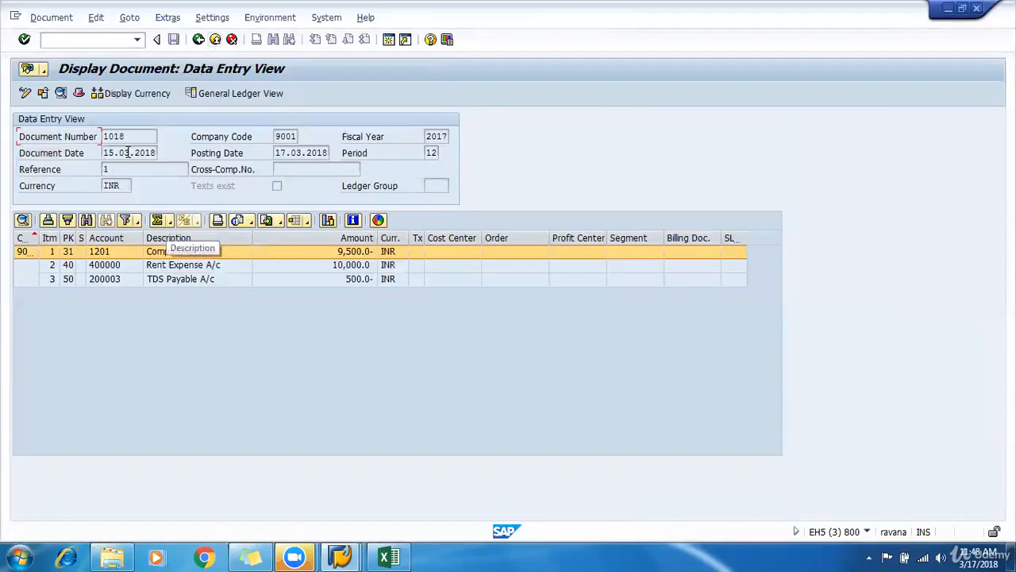
left_click(26, 95)
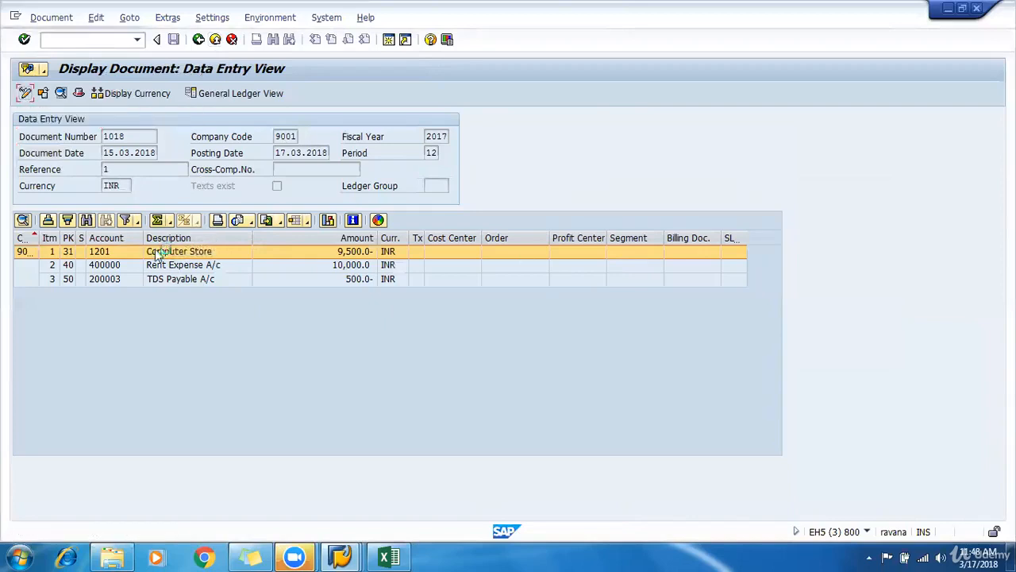
double_click(215, 252)
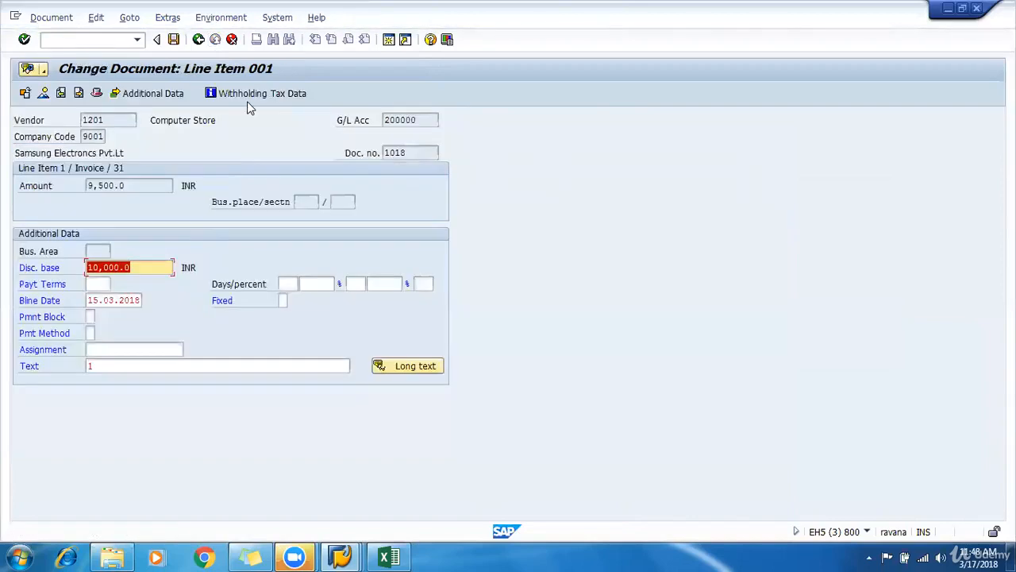
left_click(257, 96)
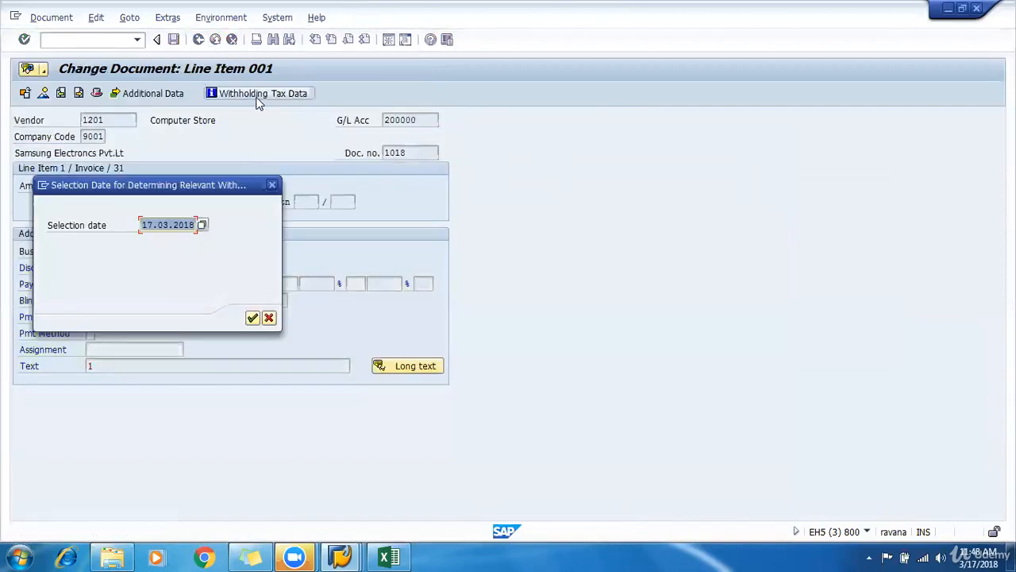
left_click(253, 318)
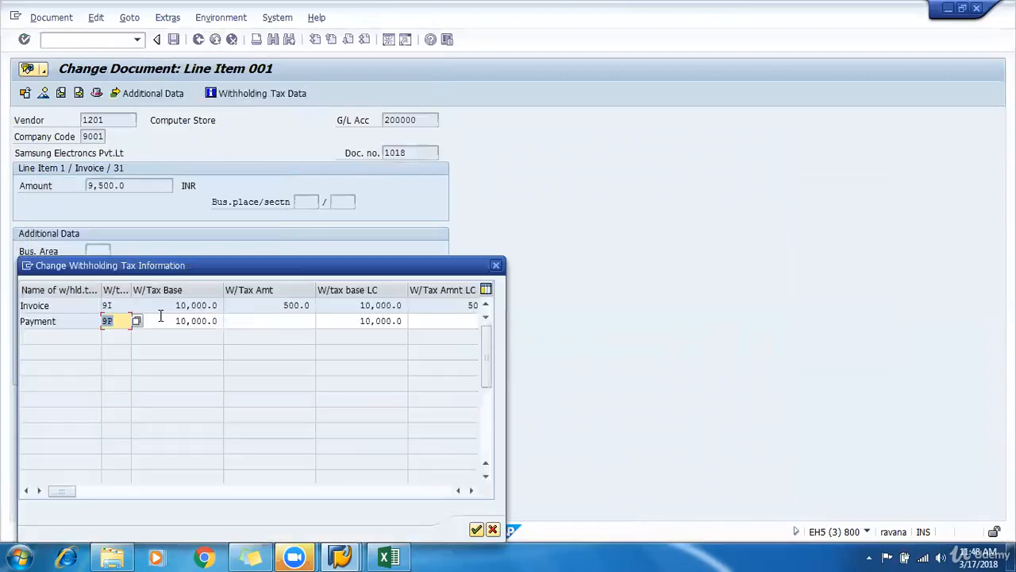
- Clear withholding tax type 9P from the Payment row, accept the withholding tax information and save the document
key("BackSpace")
key("Return")
key("Return")
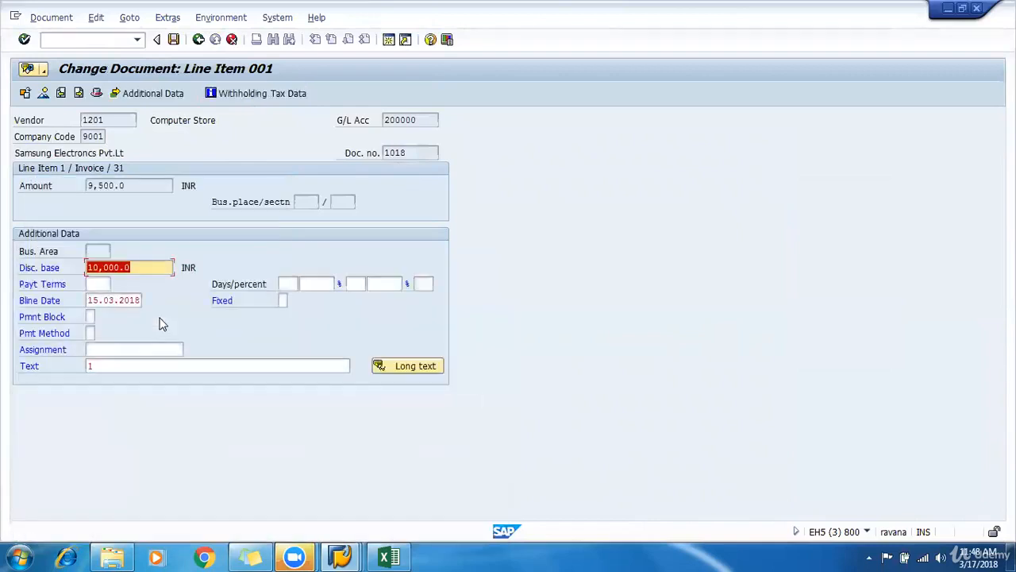
key("ctrl+s")
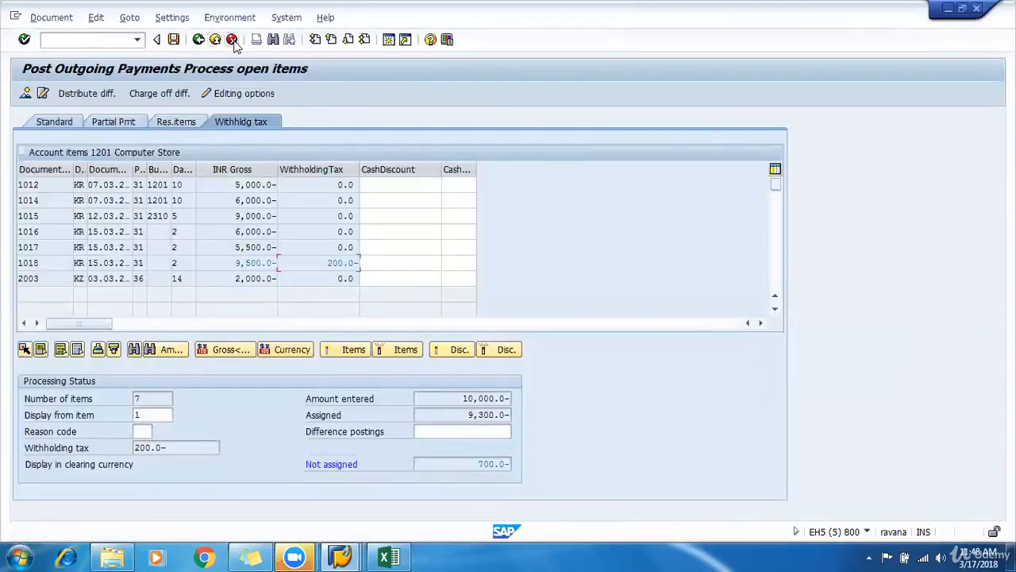
- Cancel the outgoing payment being entered, discard its data and return to a blank payment header
key("shift+F2")
left_click(233, 42)
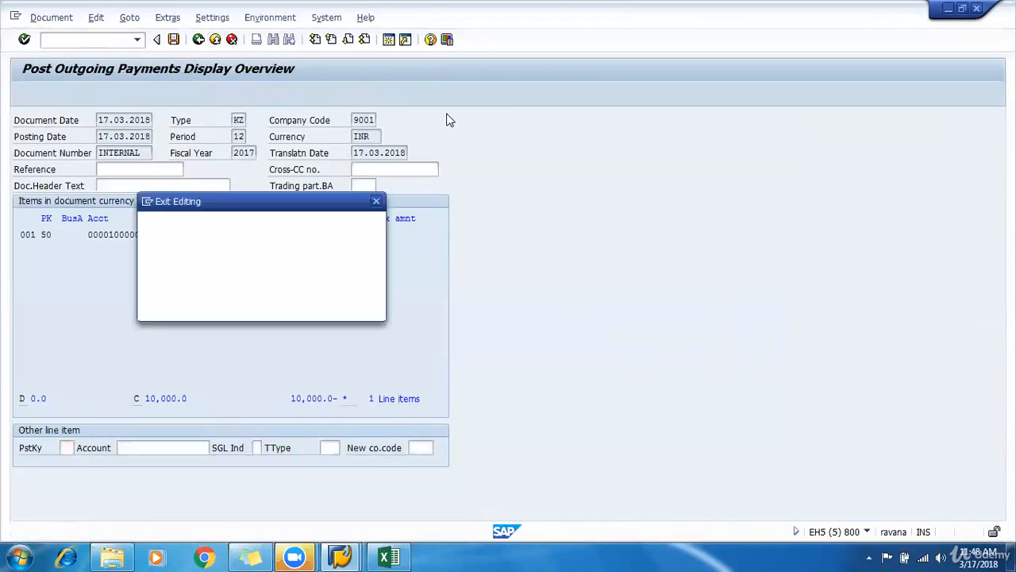
key("Return")
key("Return")
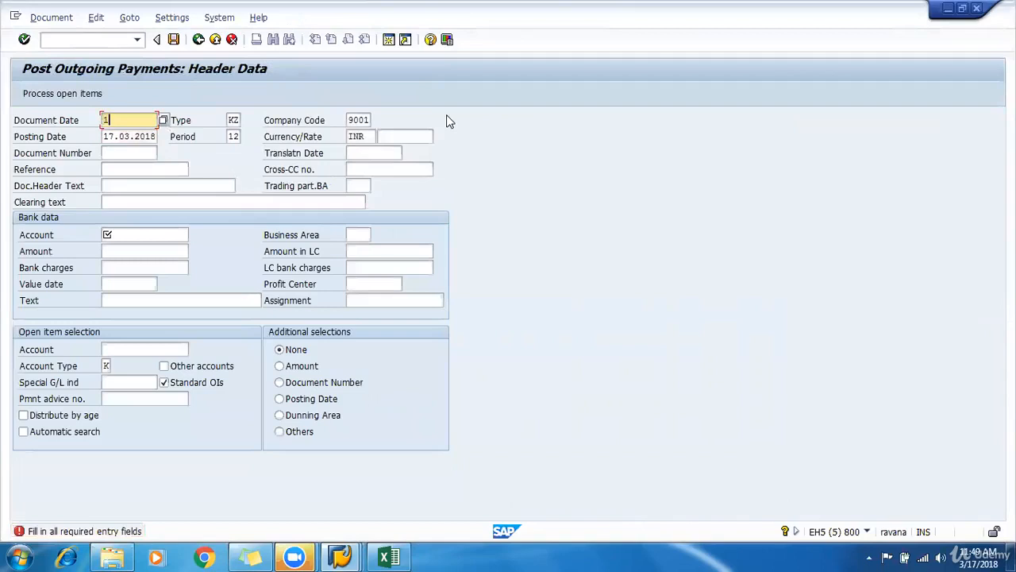
- Enter document date 17.03.2018 and the Cash A/c as the bank account in the new outgoing payment header
type("17032018")
key("Tab")
key("Tab")
key("Tab")
key("Tab")
key("Tab")
key("Tab")
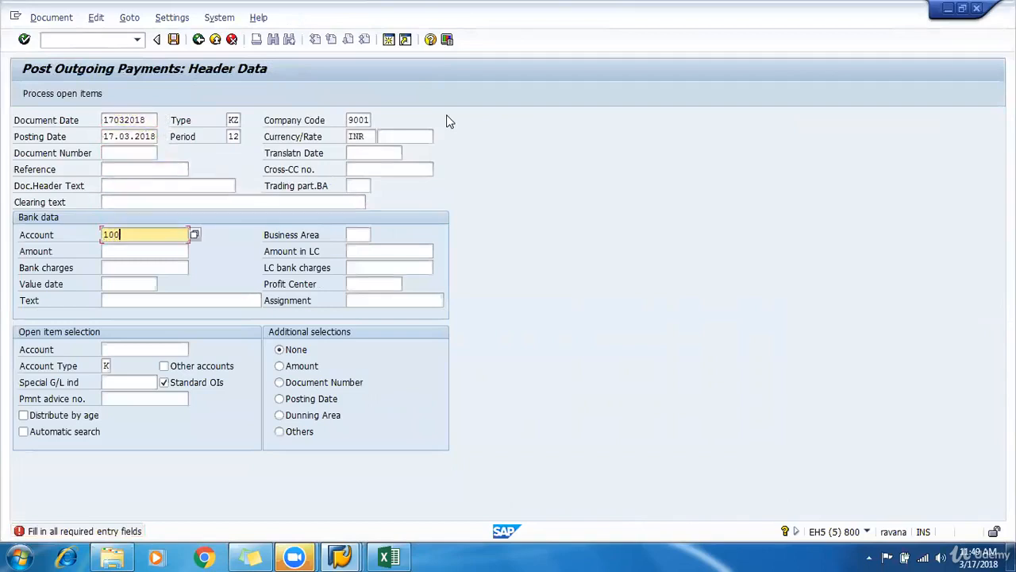
key("Tab")
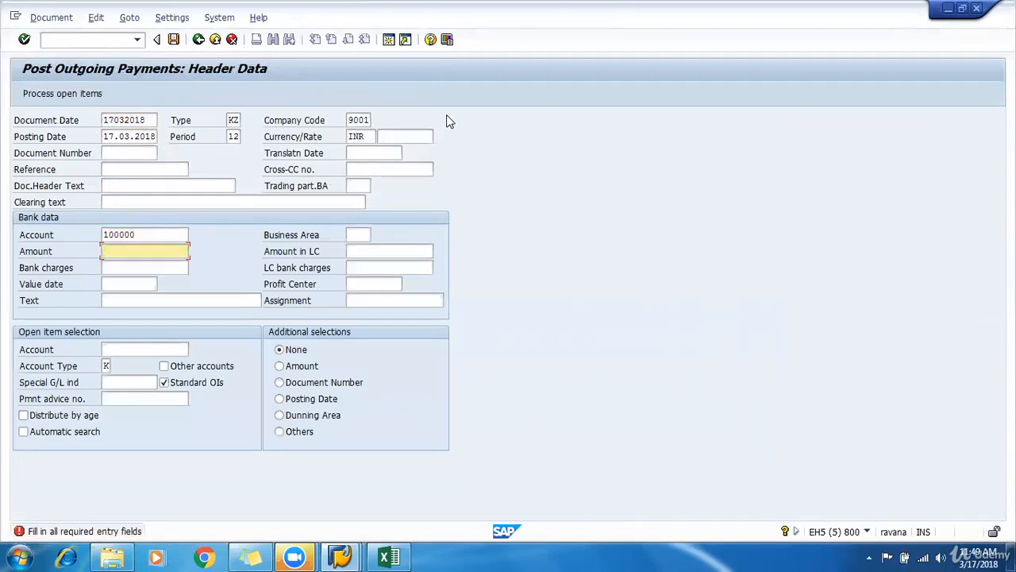
- Set the payment amount to 10000, enter the Computer Store vendor account for open item selection, and load its open items
type("10000")
key("Tab")
key("Tab")
key("Tab")
key("Tab")
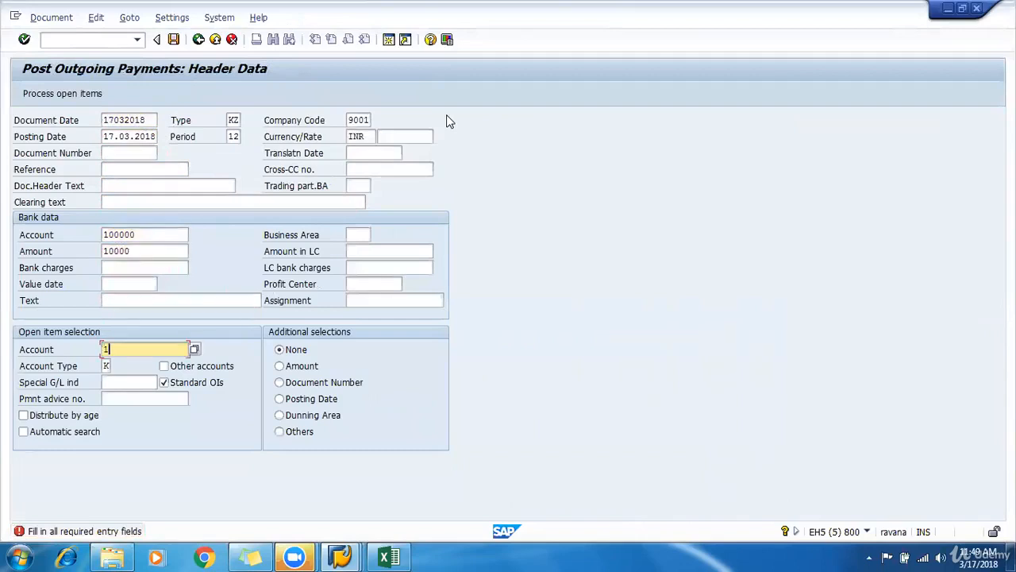
type("1201")
key("Return")
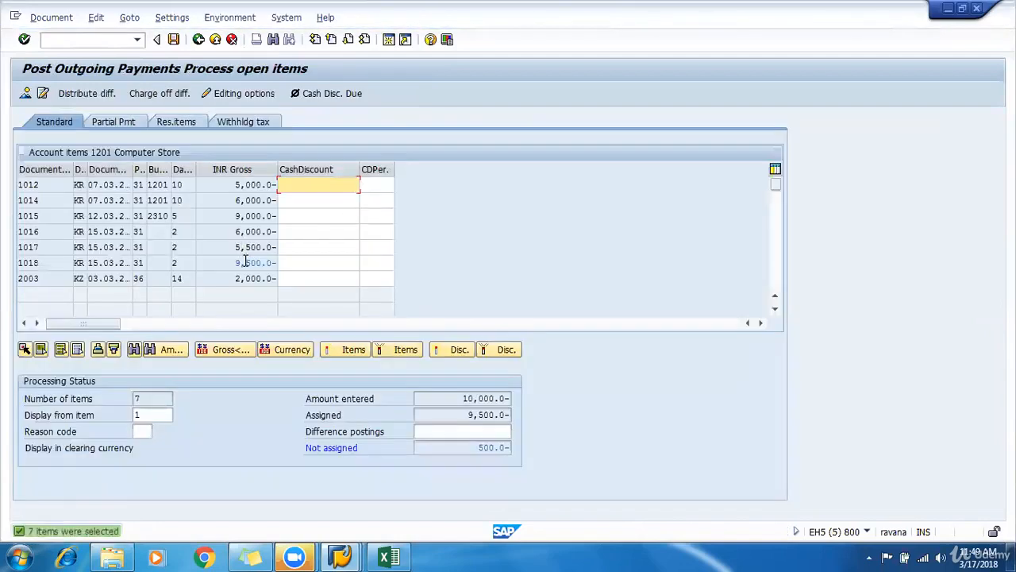
- Show the withholding tax view of the reloaded open items and check the withholding tax on item 1018
left_click(245, 124)
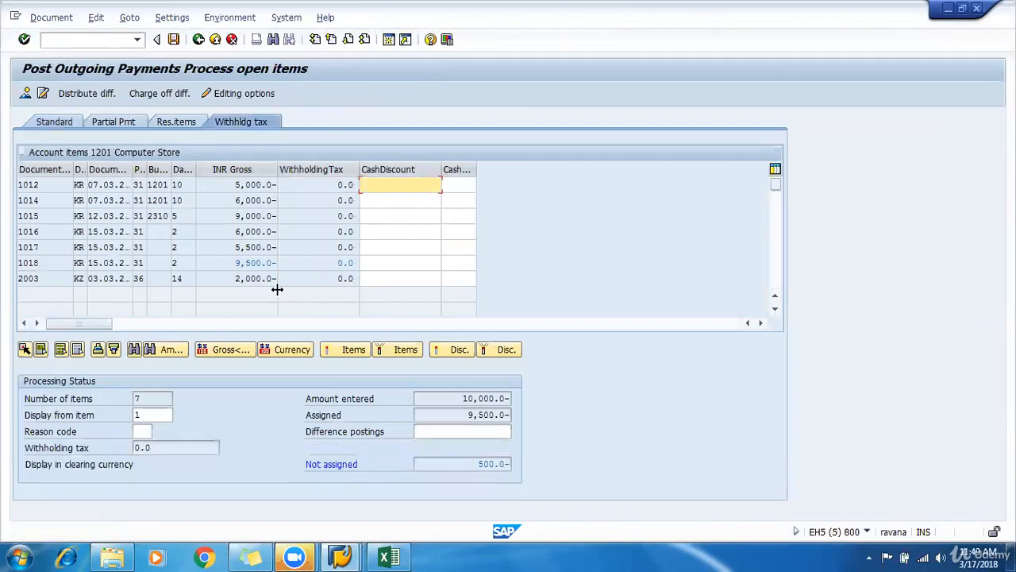
double_click(332, 262)
left_click(247, 262)
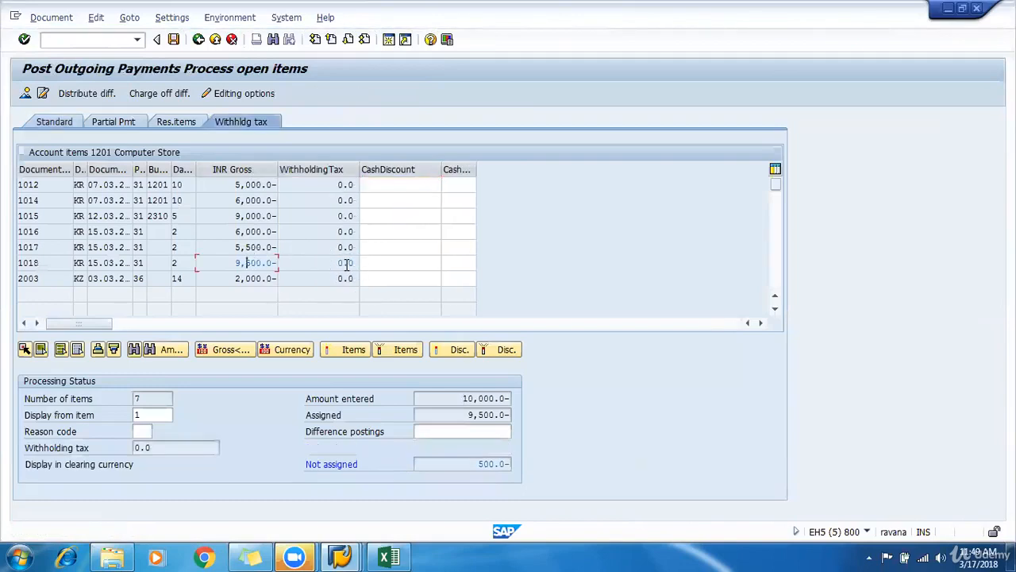
- Display posted invoice 1018 from the vendor invoice session and check the Computer Store line's withholding tax data
key("alt+Tab")
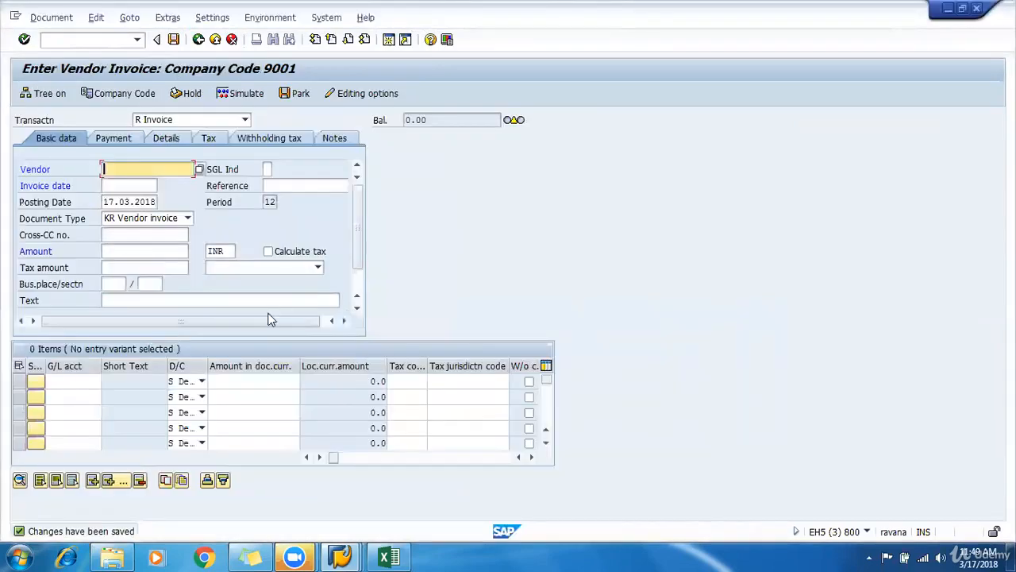
left_click(48, 20)
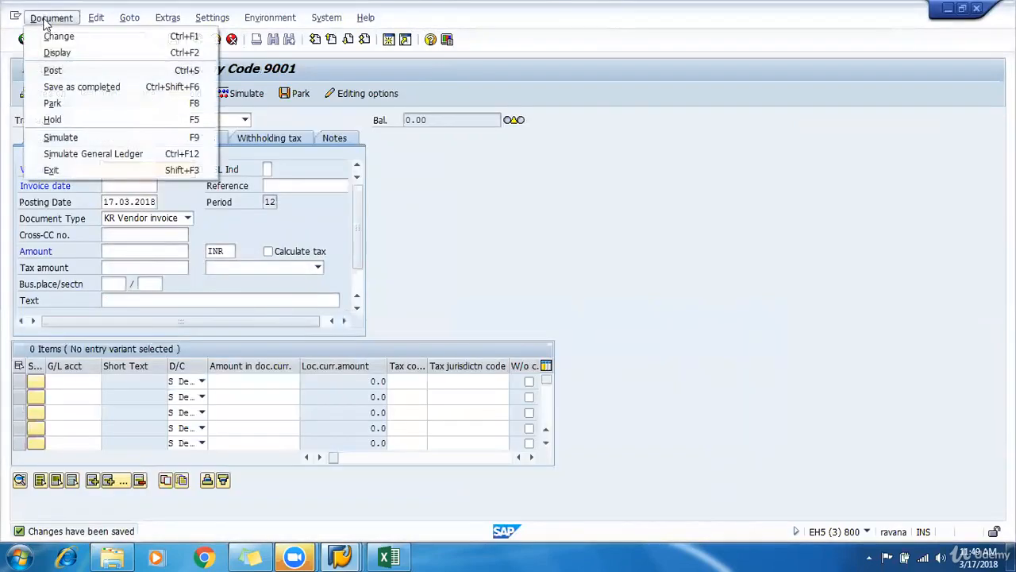
left_click(68, 53)
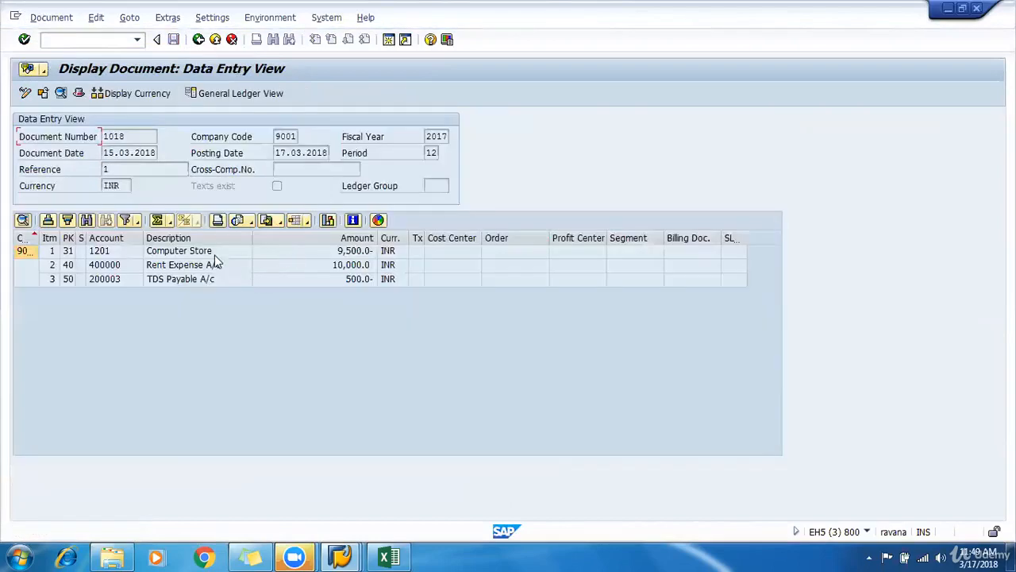
double_click(214, 253)
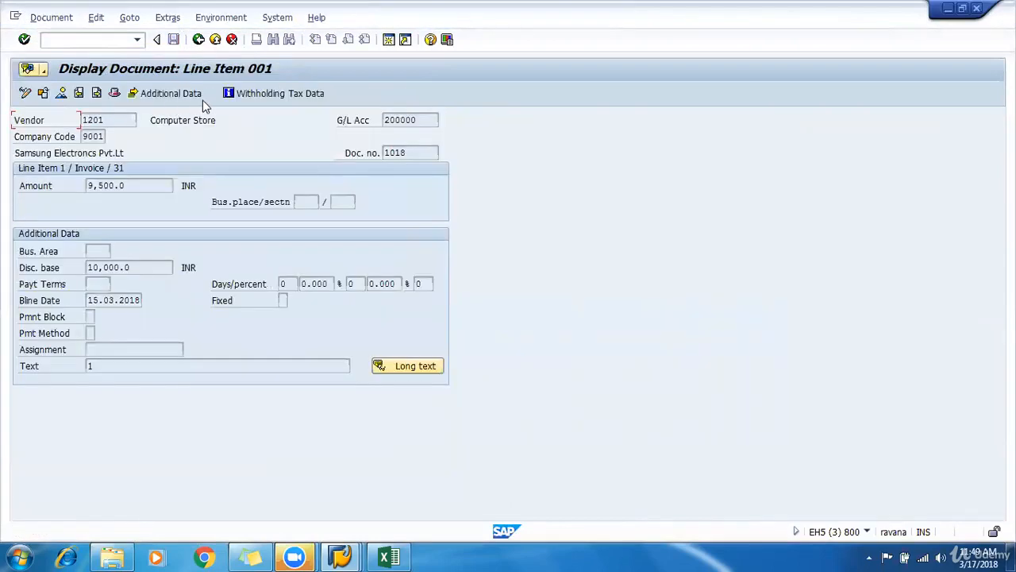
left_click(247, 94)
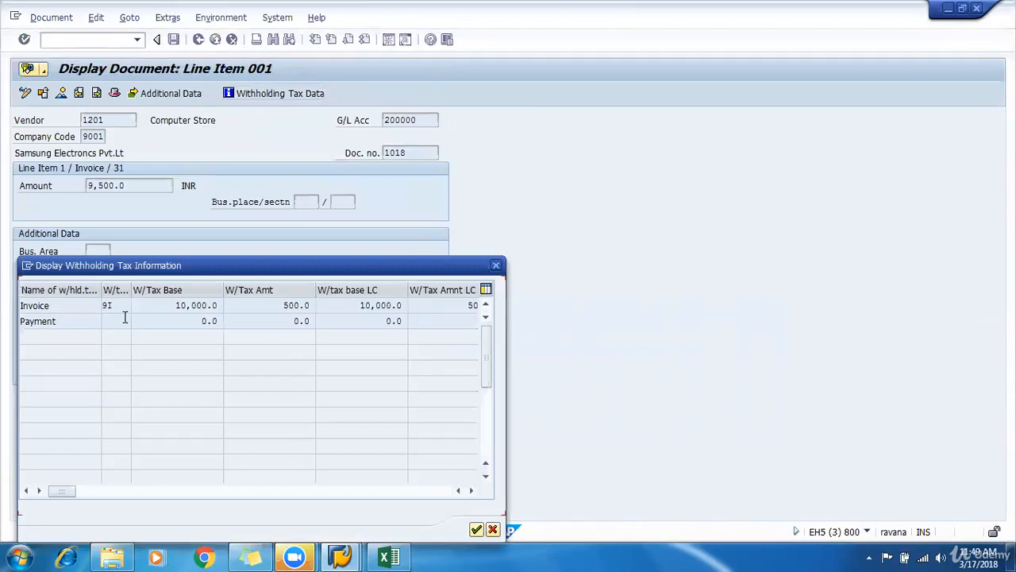
left_click(495, 265)
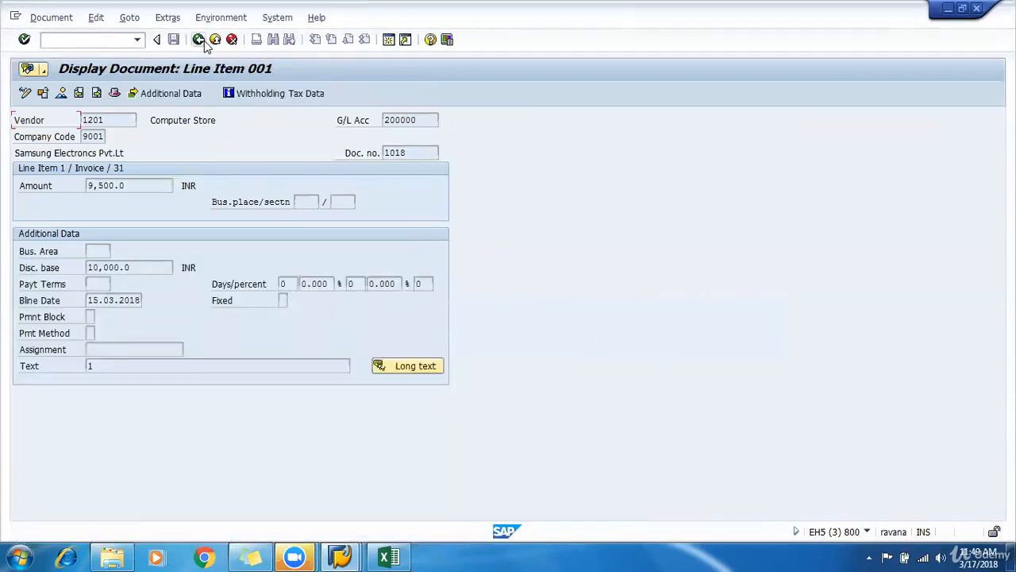
left_click(199, 40)
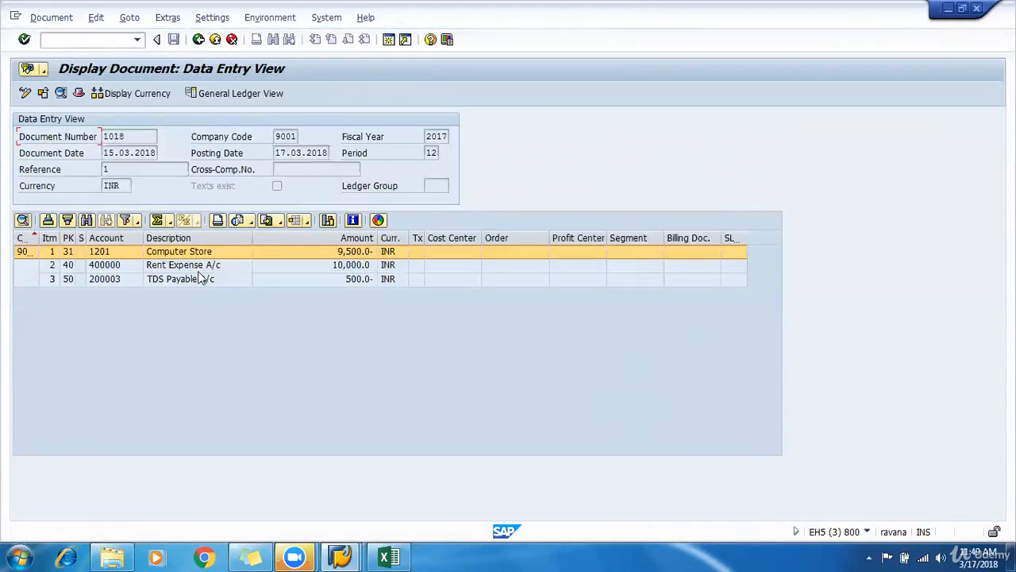
- Reopen the Computer Store line of invoice 1018 and view its withholding tax data again in display mode
double_click(234, 253)
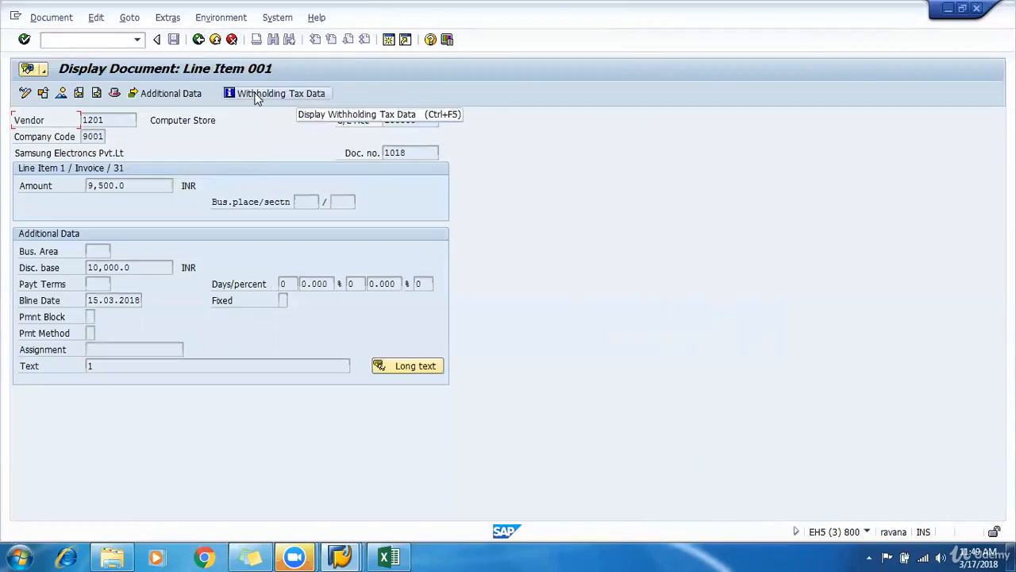
left_click(255, 94)
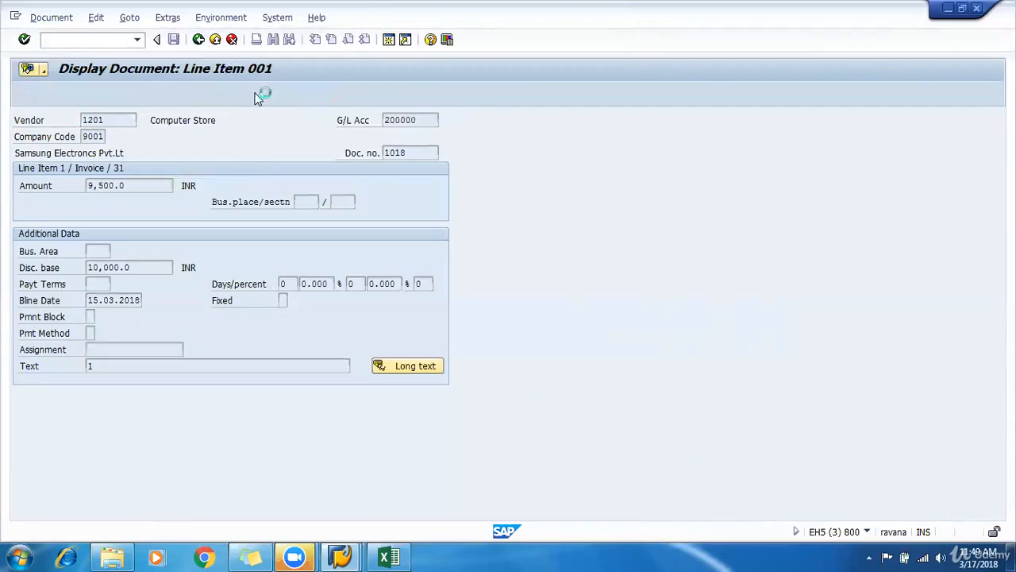
key("Return")
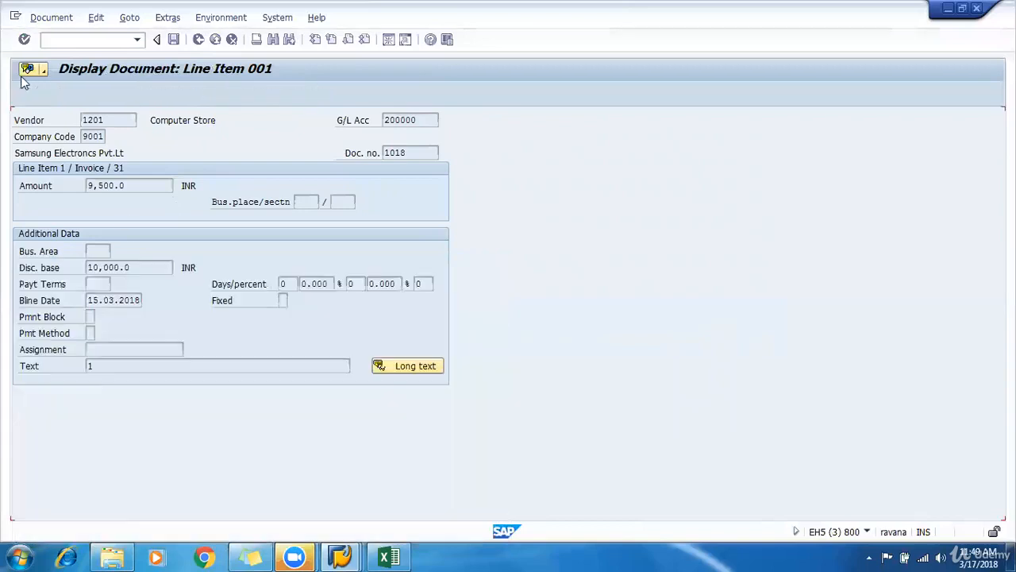
- Switch the Computer Store line to change mode, inspect its withholding tax types with selection date 17.03.2018, and leave without changes
left_click(24, 93)
left_click(262, 93)
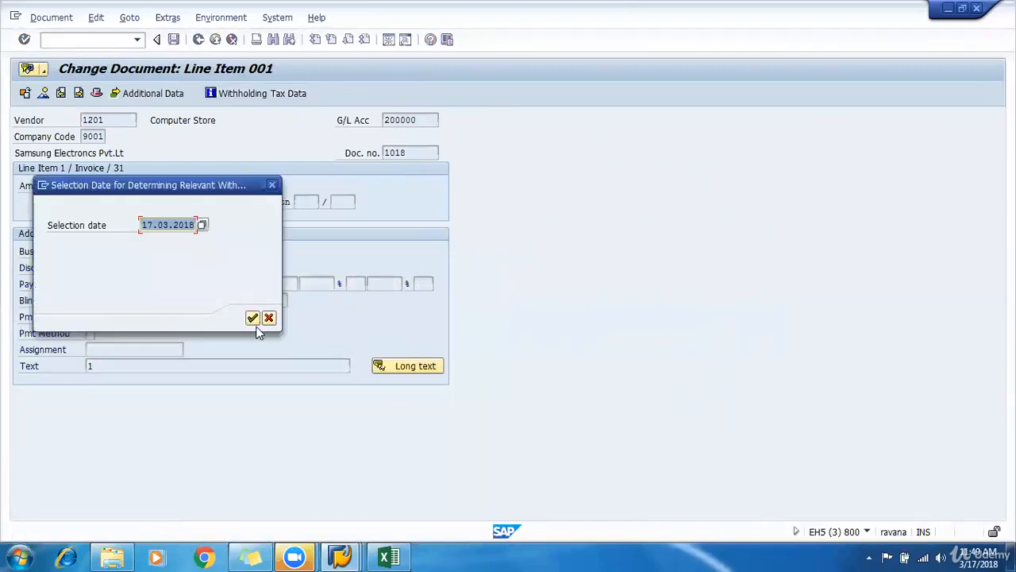
left_click(251, 318)
left_click(119, 306)
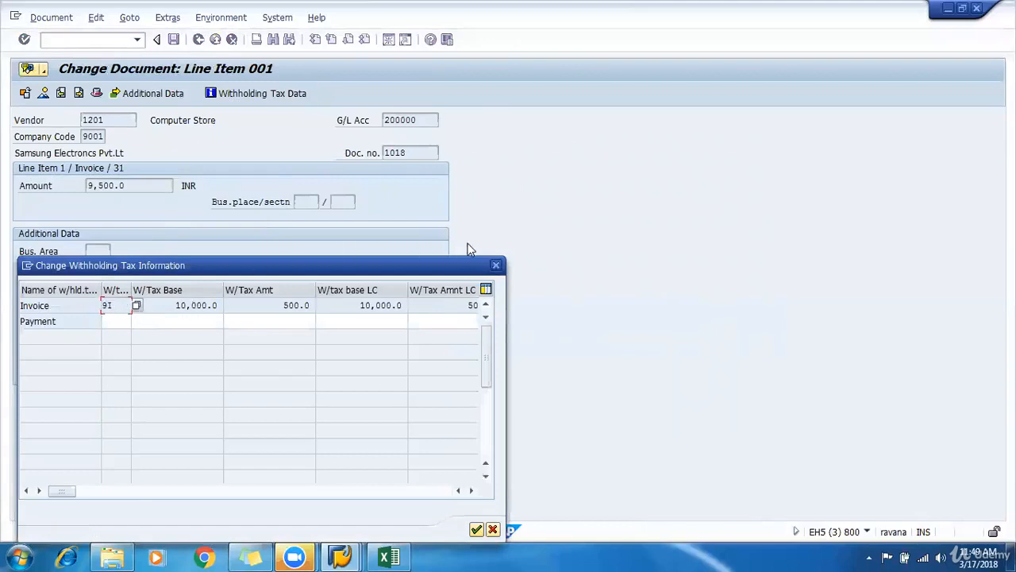
left_click(496, 266)
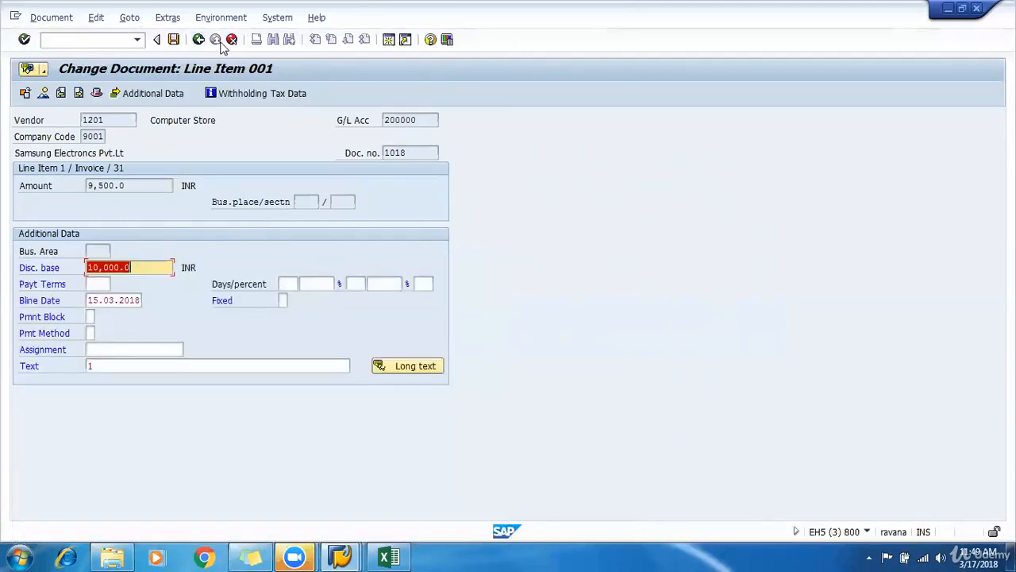
left_click(231, 40)
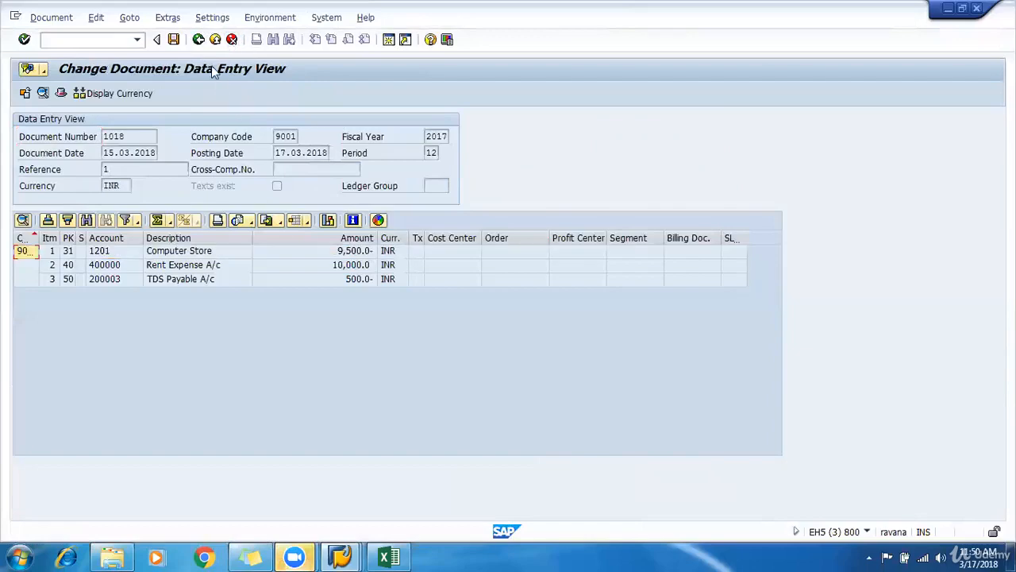
- Return to the outgoing payment session and replace the Cash A/c line's amount with * to match the balance
mouse_move(340, 556)
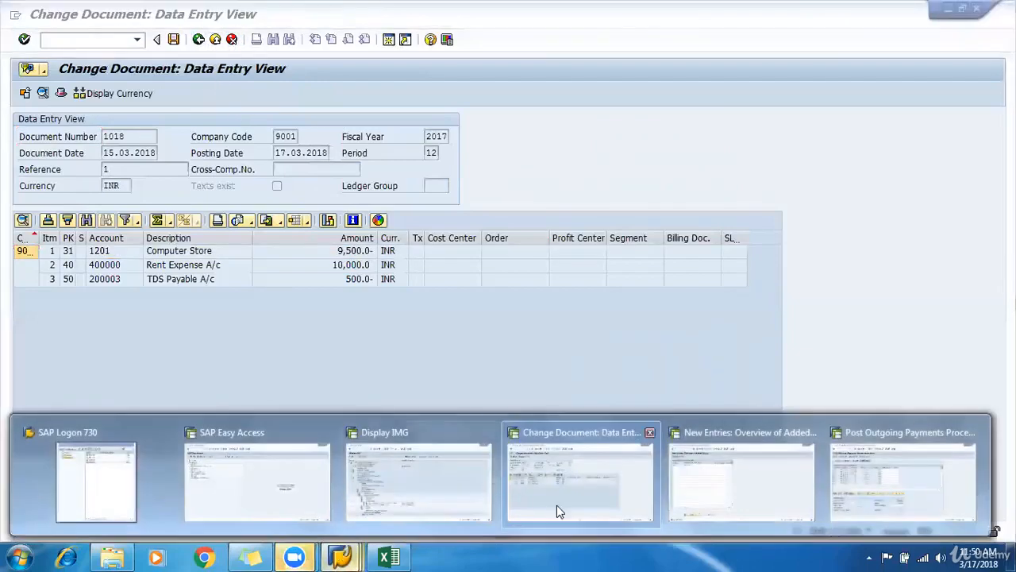
left_click(864, 486)
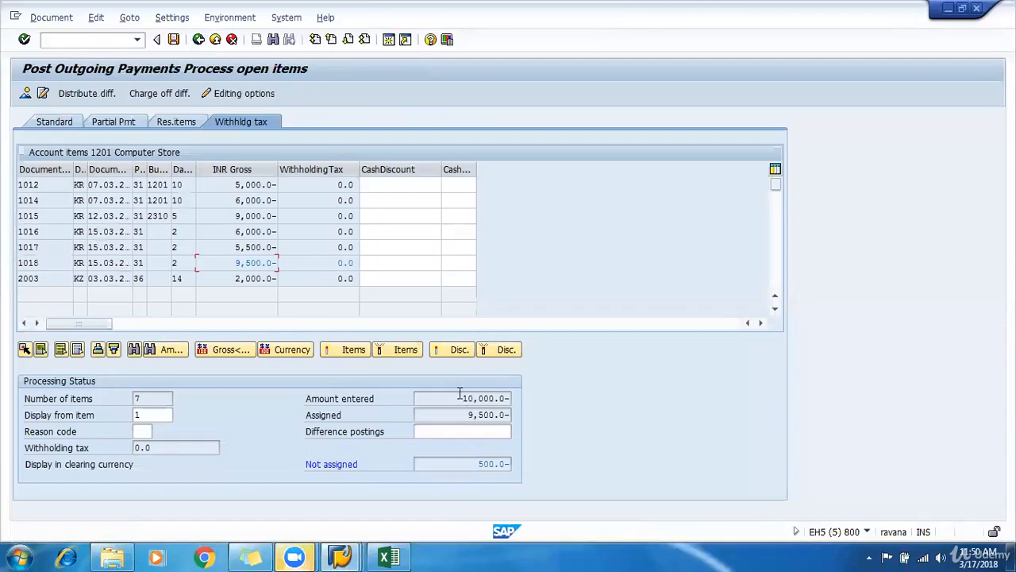
left_click(25, 93)
double_click(167, 236)
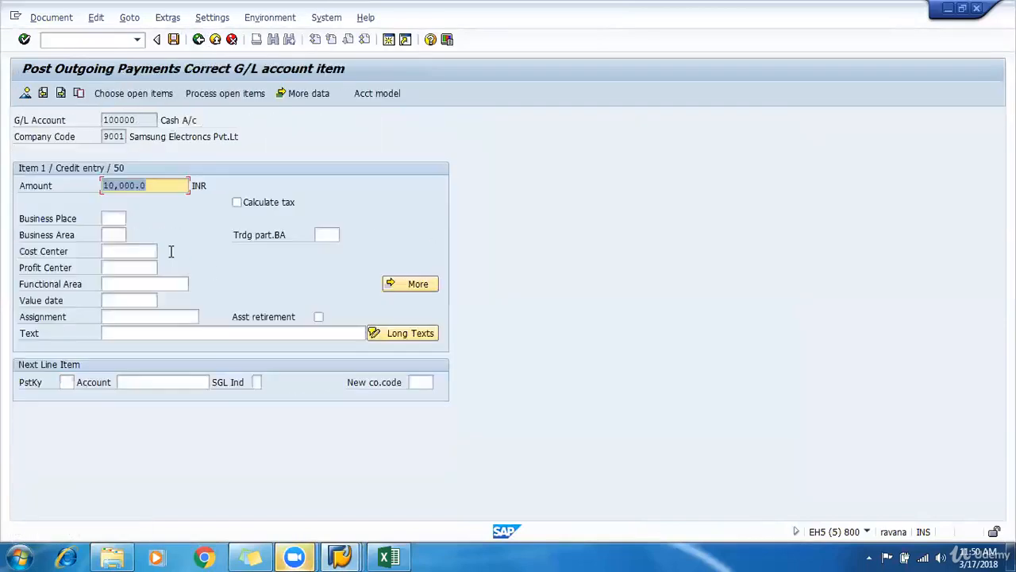
type("*")
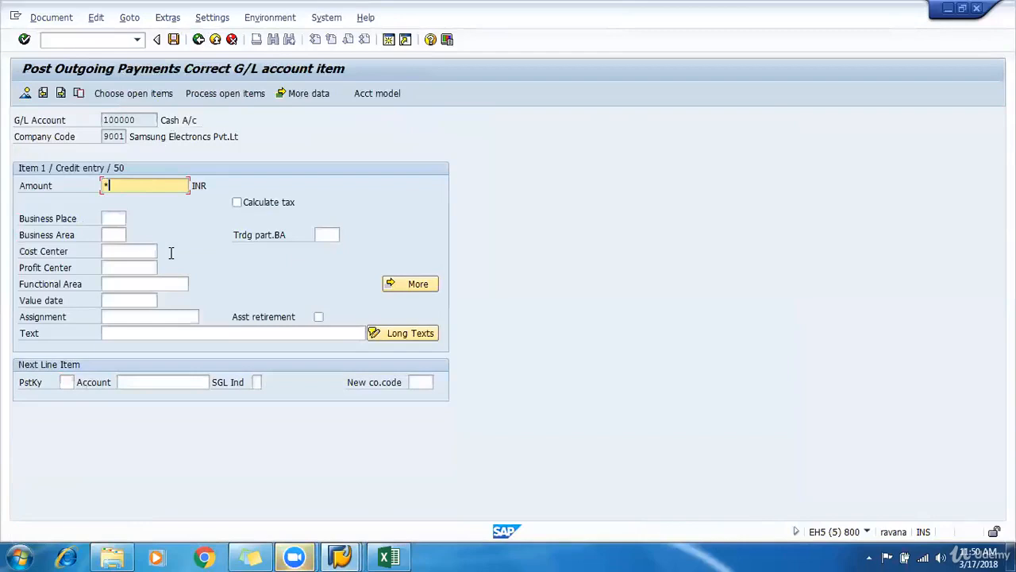
left_click(26, 93)
- Simulate the outgoing payment to Computer Store and try to post it
left_click(49, 16)
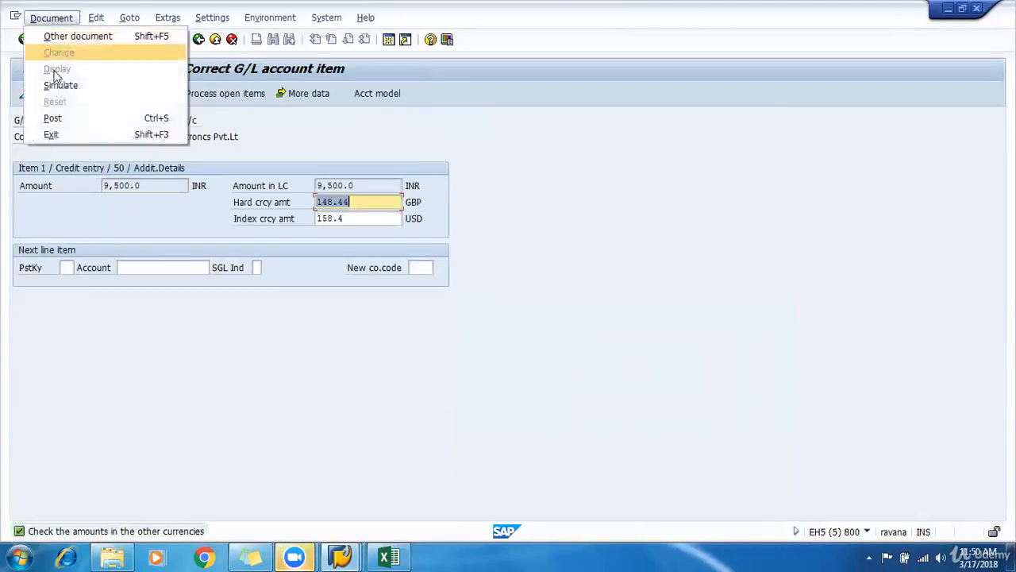
left_click(71, 83)
left_click(174, 40)
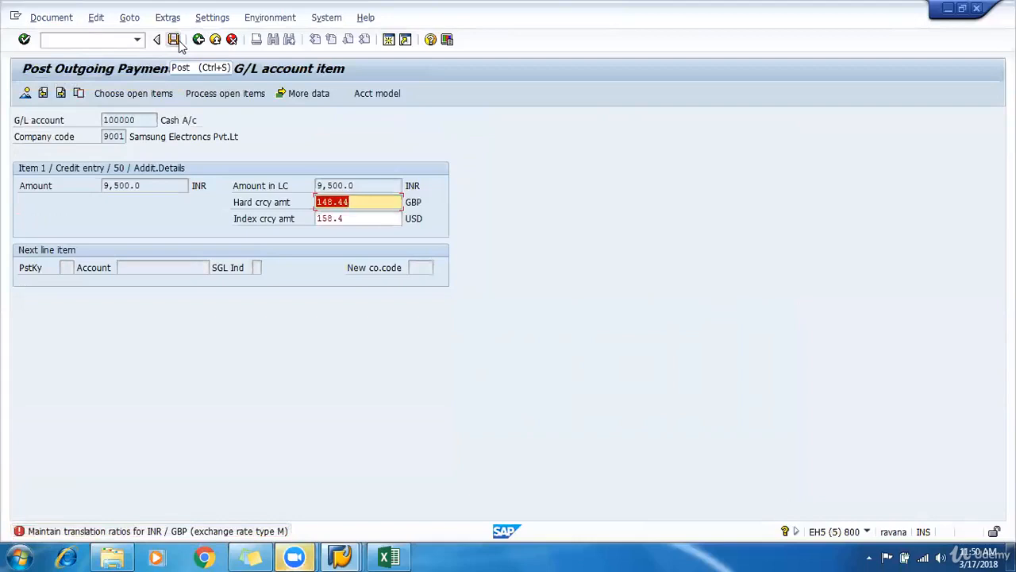
left_click(176, 41)
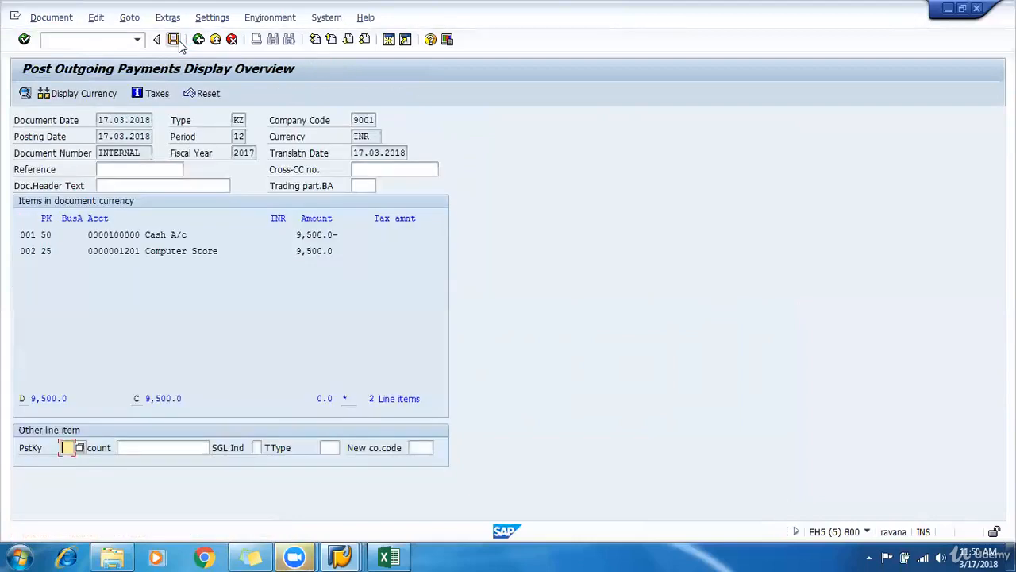
left_click(175, 41)
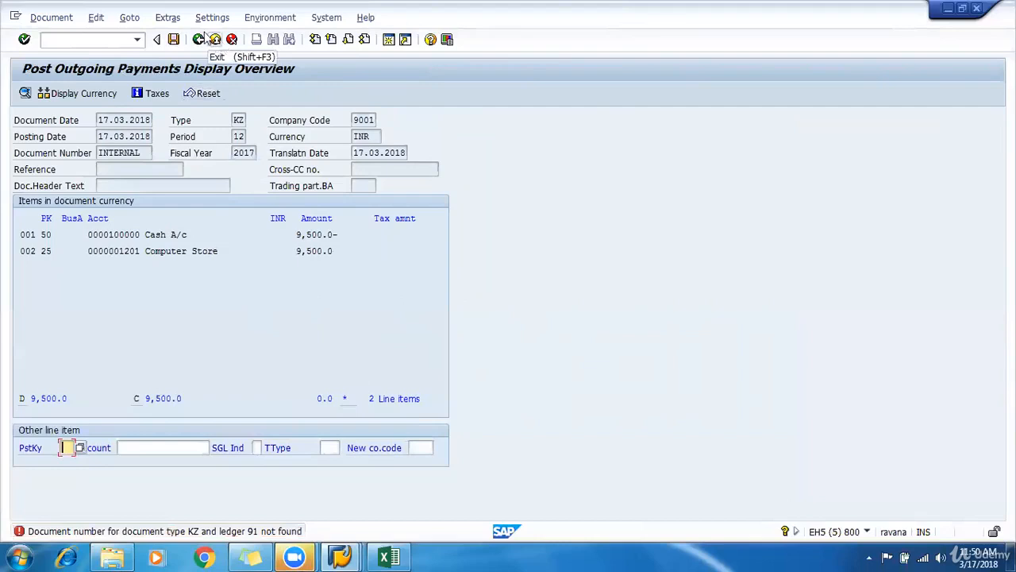
- Switch to the Curric11 (1) workbook in Excel and paste the Classic versus Extended withholding tax comparison picture below Sheet3's introductory text
left_click(389, 556)
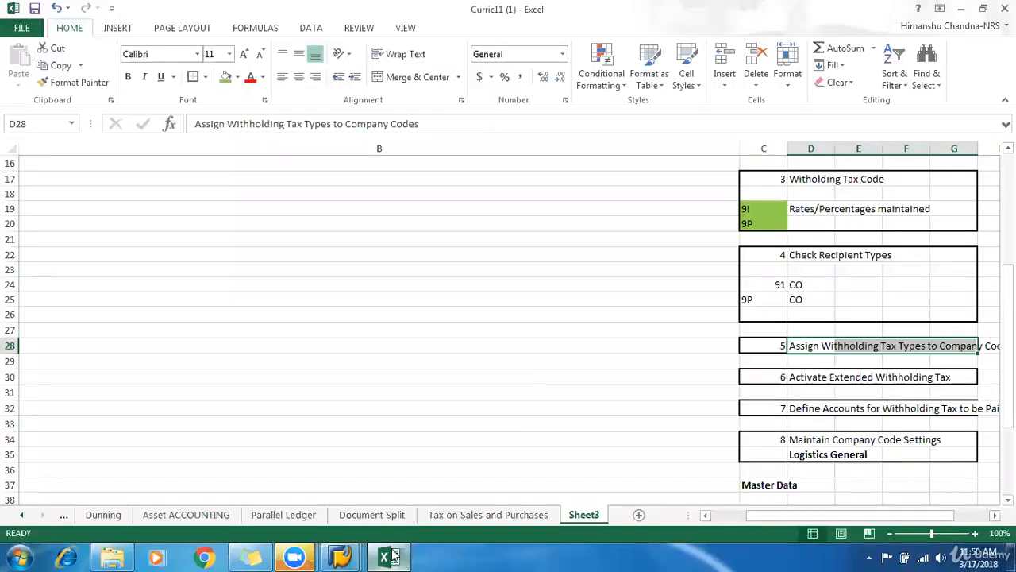
scroll(508, 347, "up", 4)
scroll(508, 347, "up", 1)
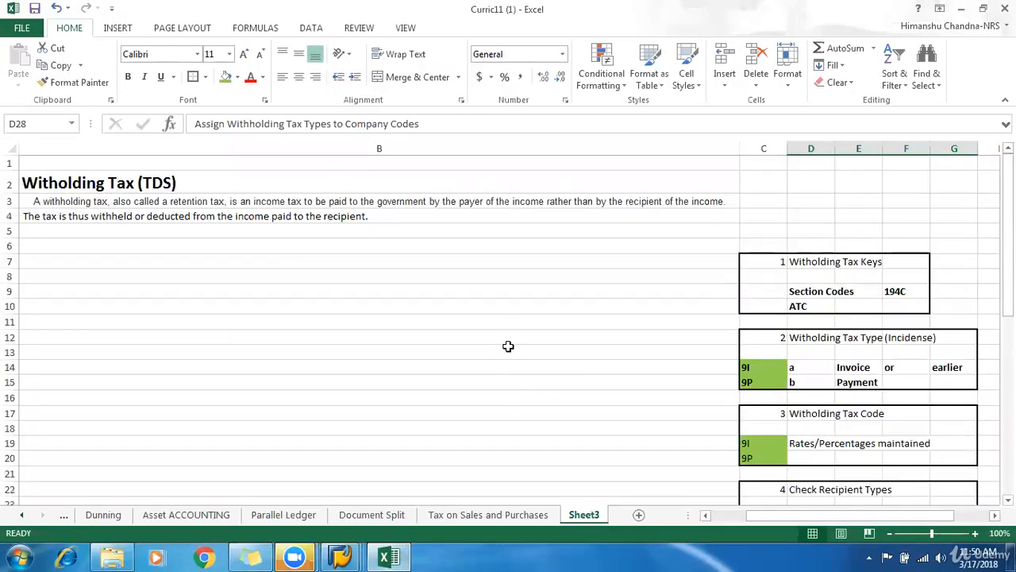
scroll(508, 346, "down", 10)
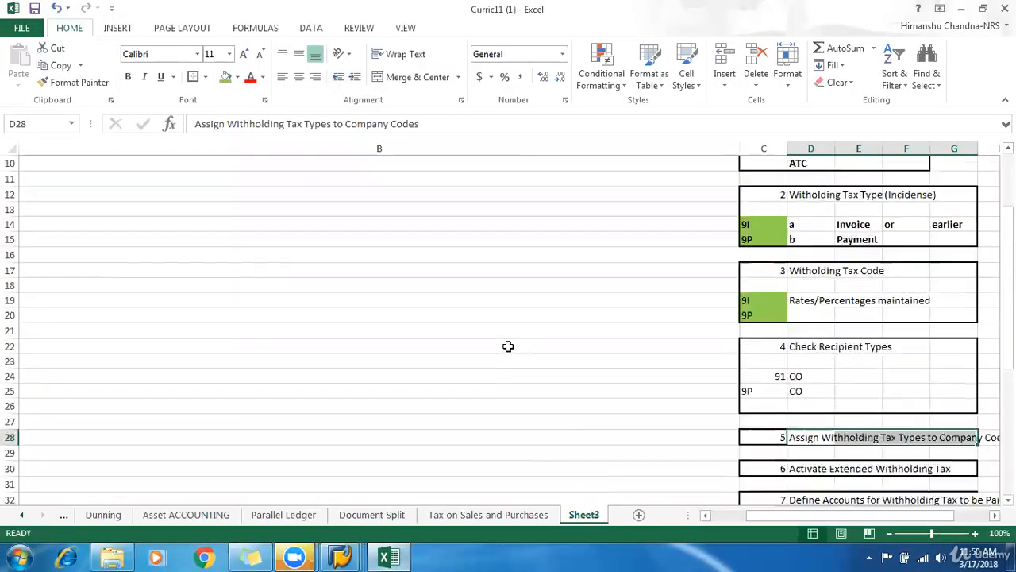
scroll(508, 343, "up", 10)
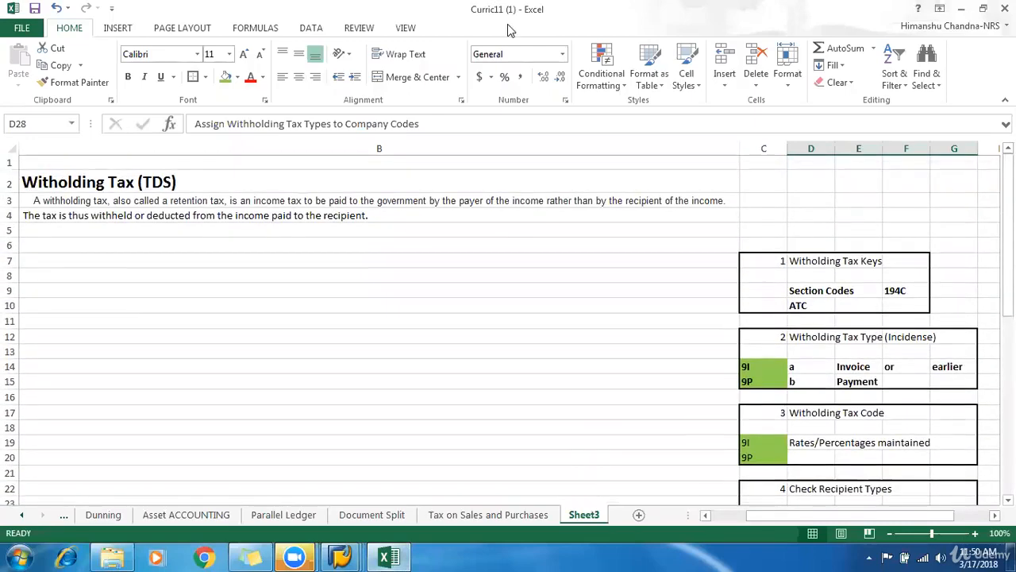
key("ctrl+v")
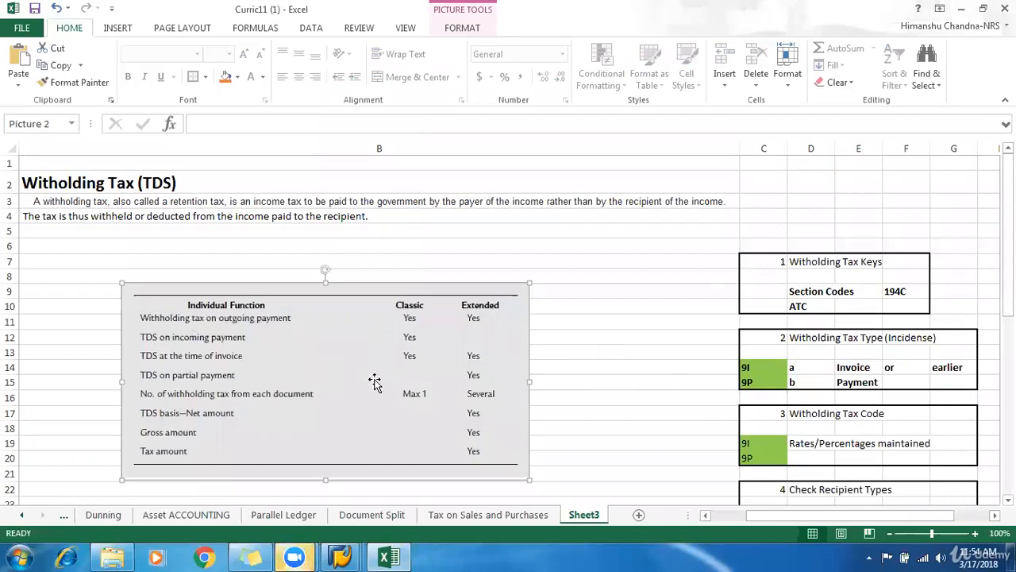
- Move the Classic versus Extended comparison picture so it sits centrally in column B, across rows 8 to 21, and look over the sheet
left_click_drag(326, 364, 378, 347)
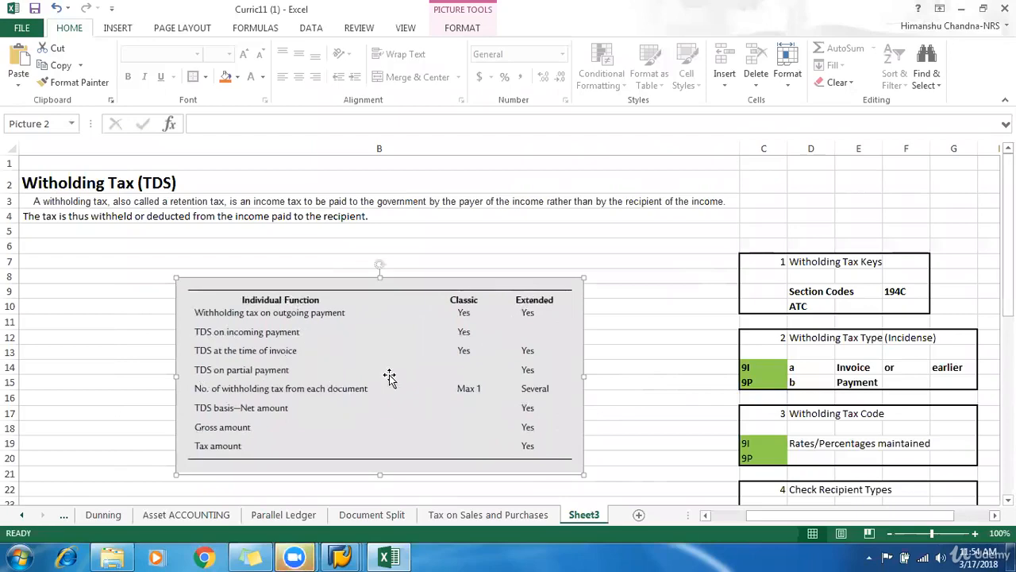
scroll(469, 363, "down", 12)
scroll(471, 363, "up", 7)
scroll(471, 363, "up", 5)
scroll(766, 321, "down", 9)
scroll(767, 321, "up", 9)
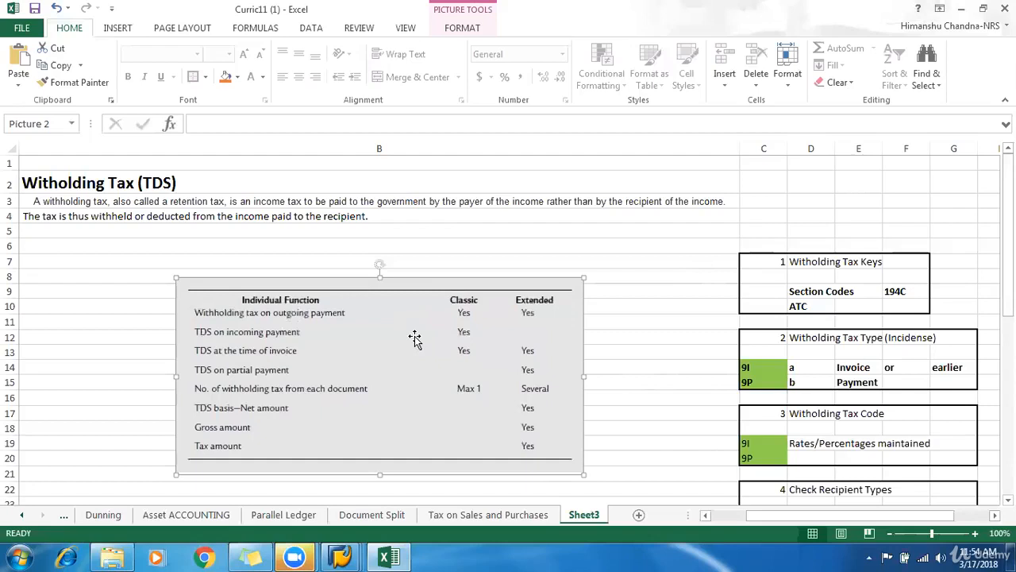
- Correct the spelling in cell F12, beside the Witholding Tax Type heading, to read (Incidence)
double_click(910, 337)
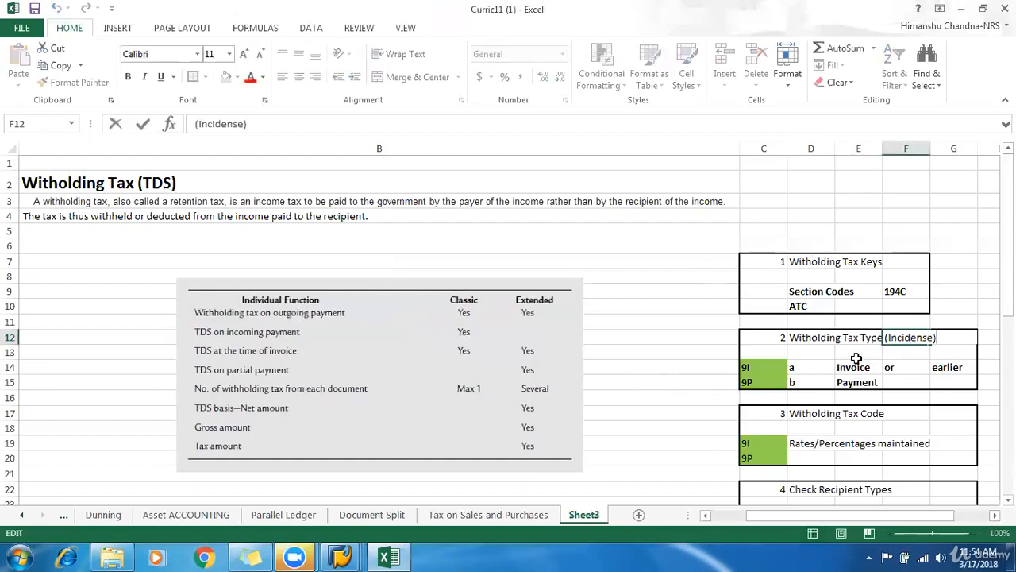
key("BackSpace")
type("C")
key("Return")
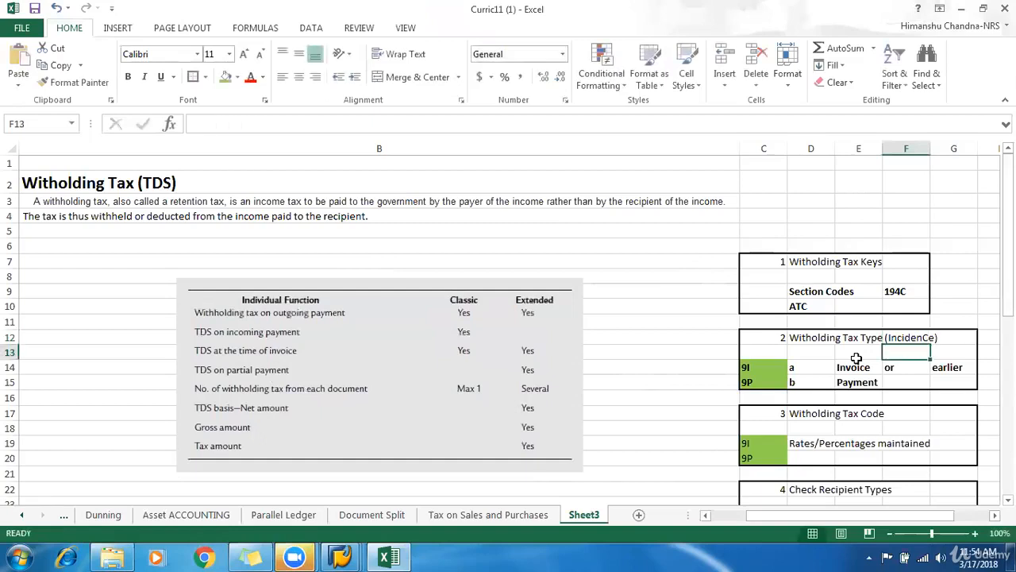
key("Up")
key("F2")
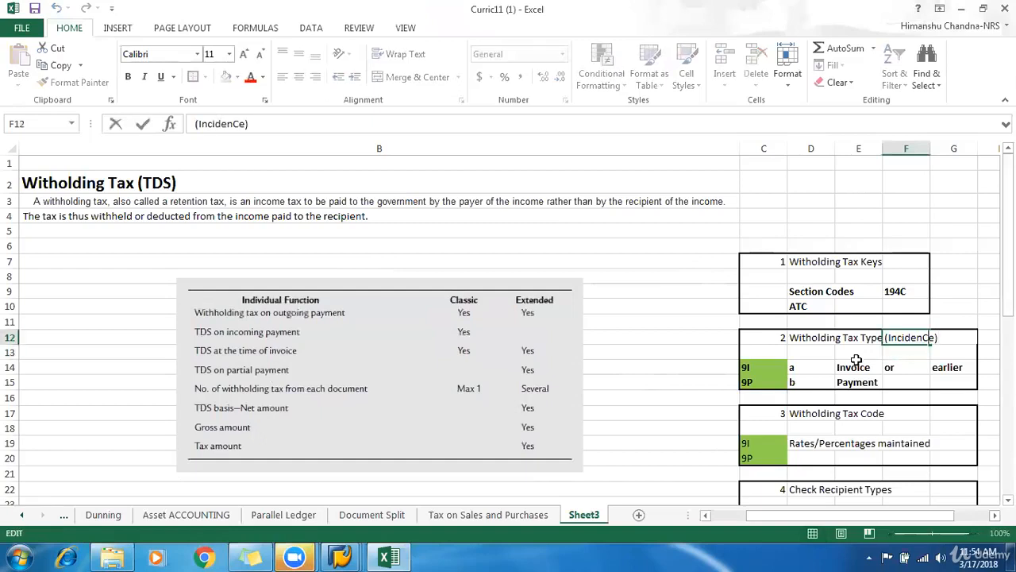
key("BackSpace")
key("BackSpace")
key("BackSpace")
type("ce)")
key("Return")
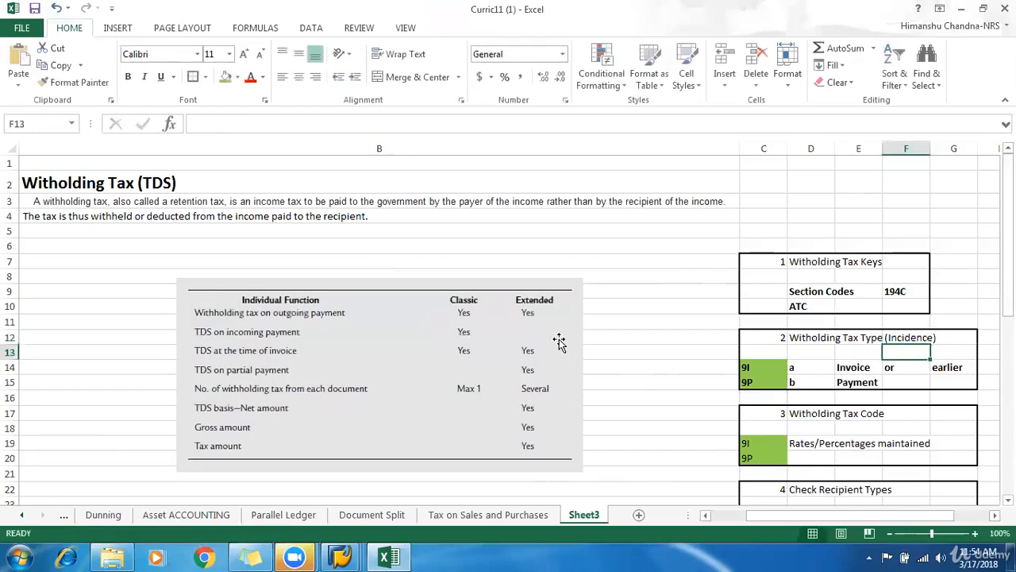
- Review Sheet3 from the withholding tax introduction and comparison picture through the numbered configuration steps, Master Data and Postings sections
scroll(560, 333, "down", 5)
scroll(558, 324, "down", 10)
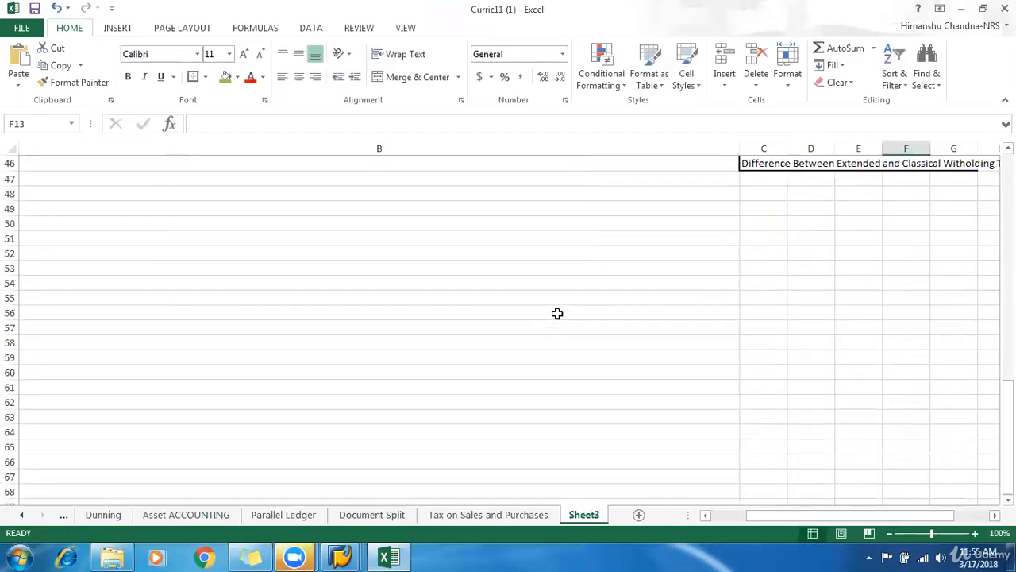
scroll(556, 313, "up", 15)
scroll(800, 302, "down", 8)
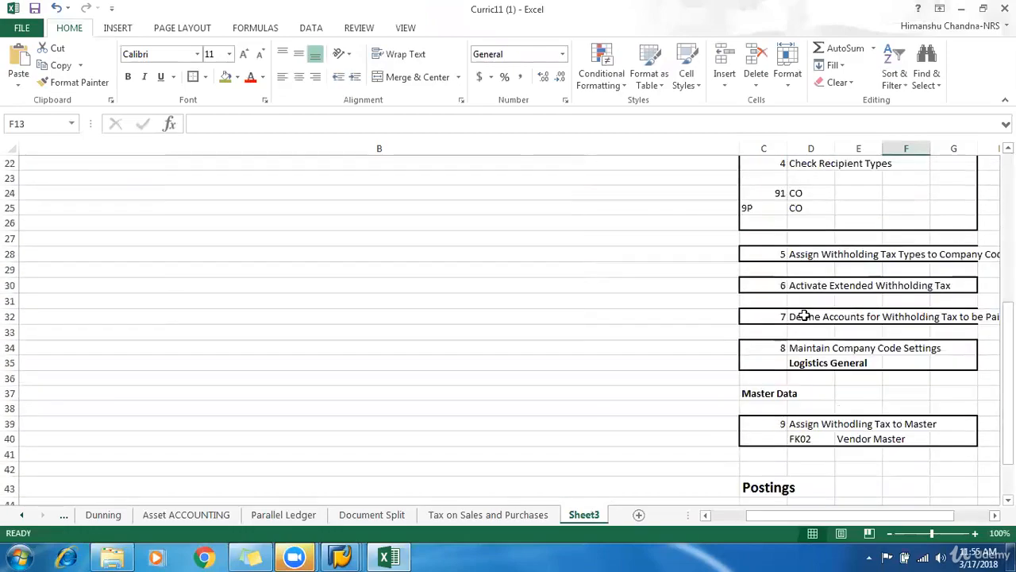
scroll(786, 314, "down", 1)
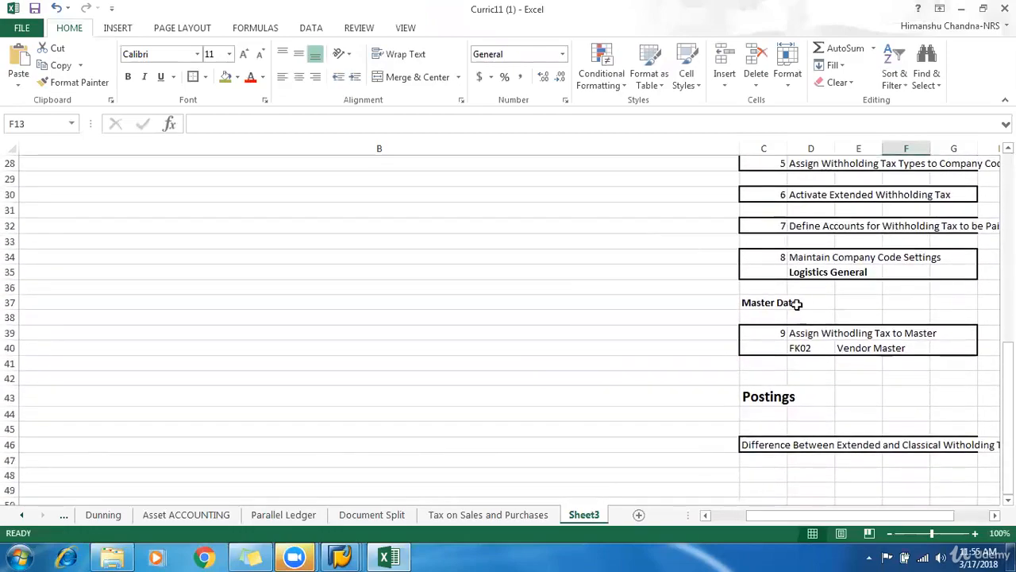
scroll(794, 331, "up", 1)
scroll(794, 331, "up", 3)
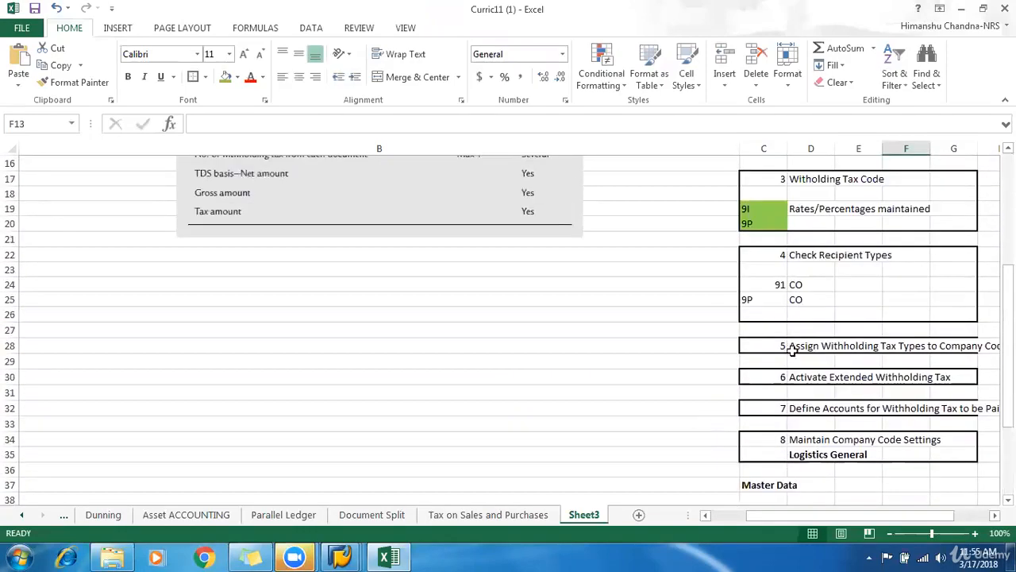
left_click_drag(777, 516, 722, 512)
scroll(697, 480, "up", 5)
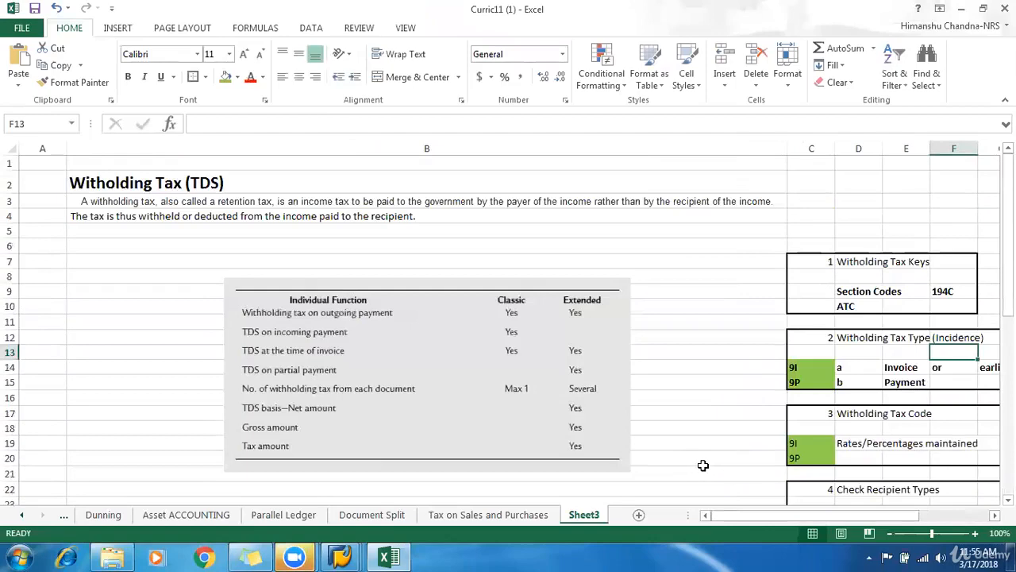
scroll(704, 461, "down", 9)
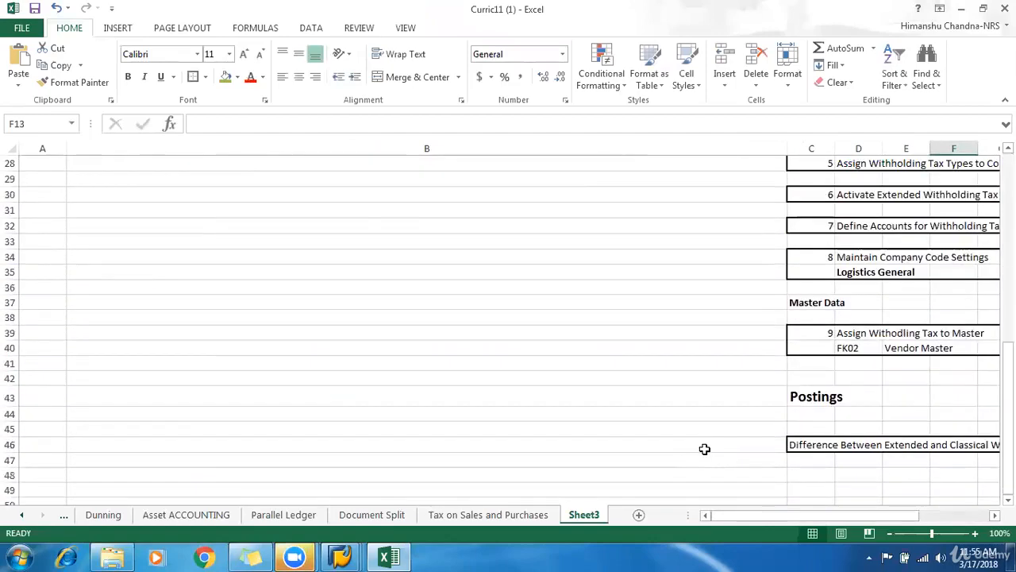
scroll(705, 449, "down", 4)
scroll(705, 447, "up", 13)
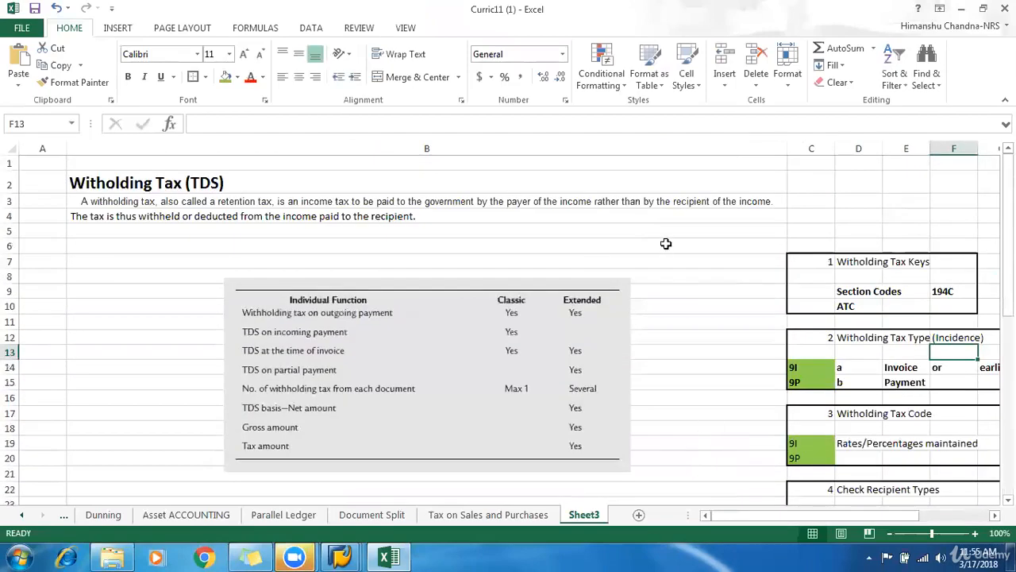